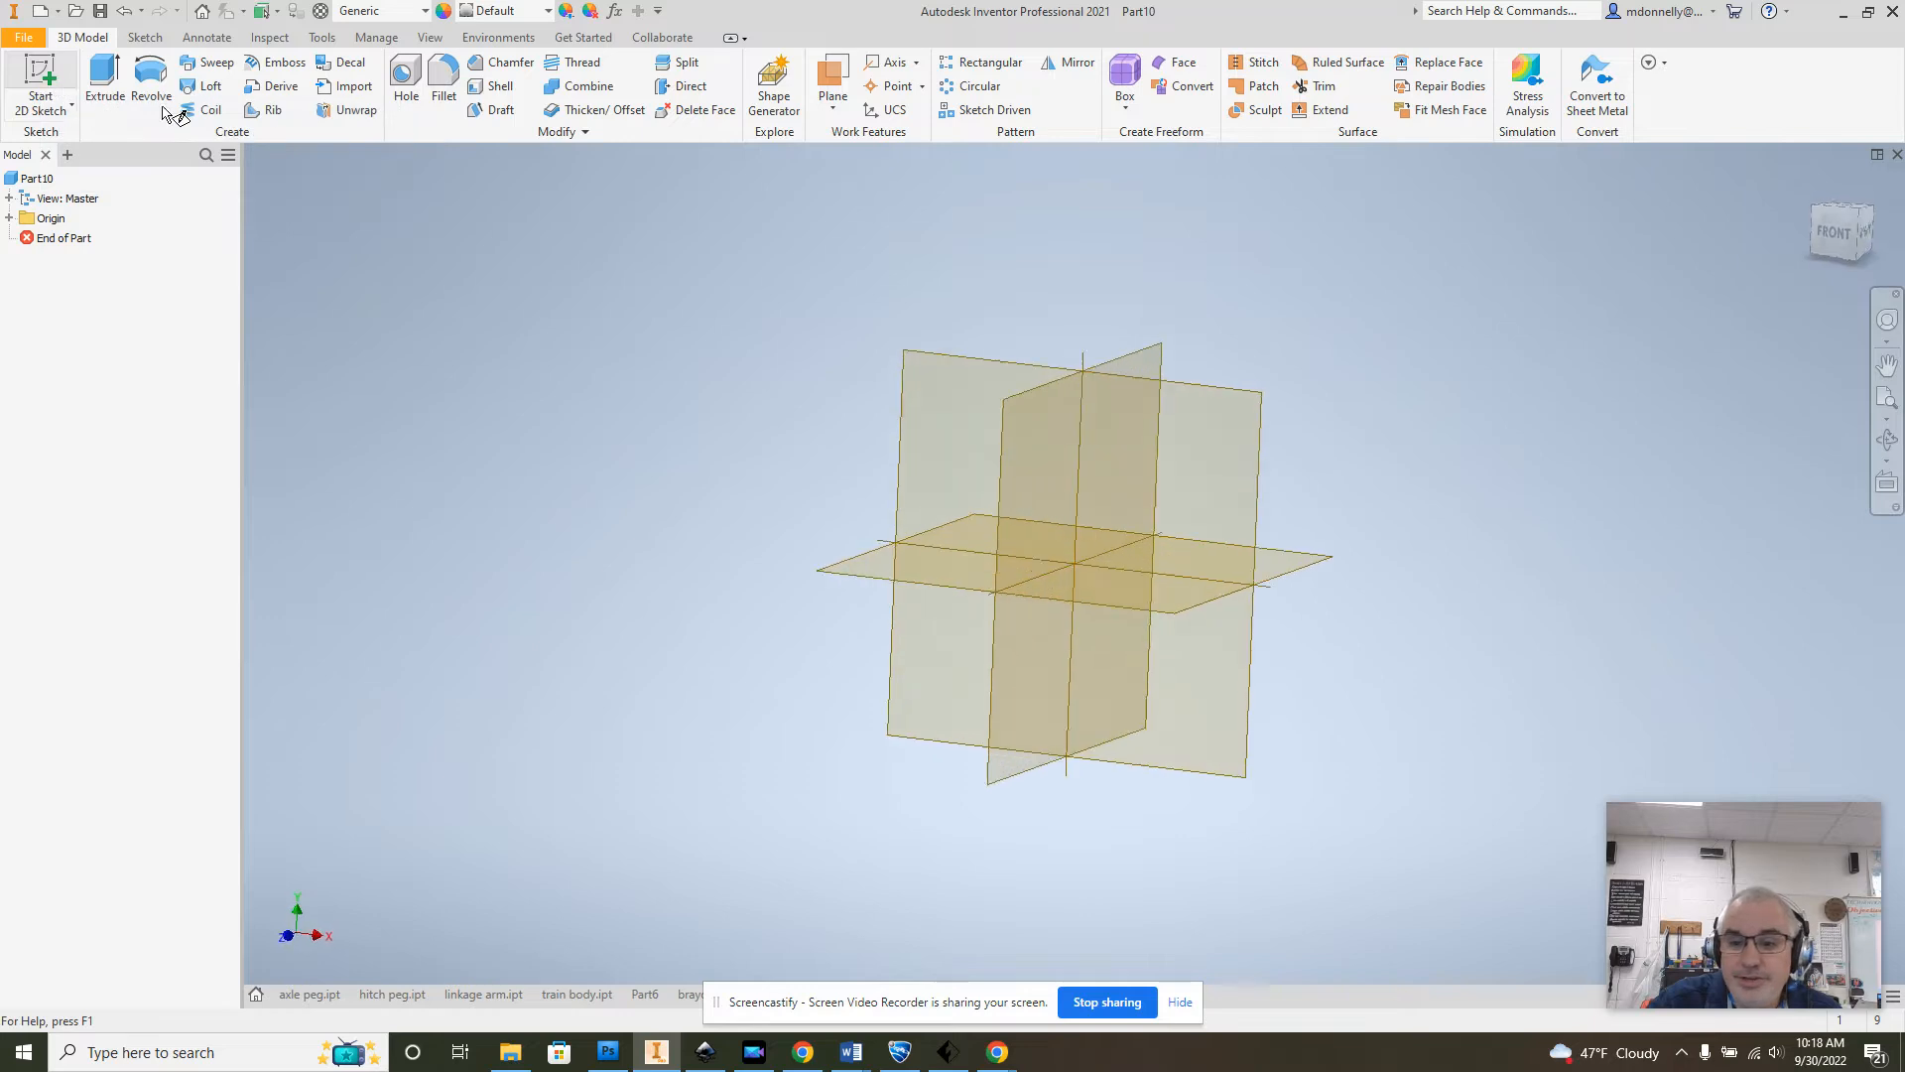
Step: Sketch a 2 in by 5.5 in rectangle from the origin on the horizontal origin plane and finish the sketch
click(1108, 643)
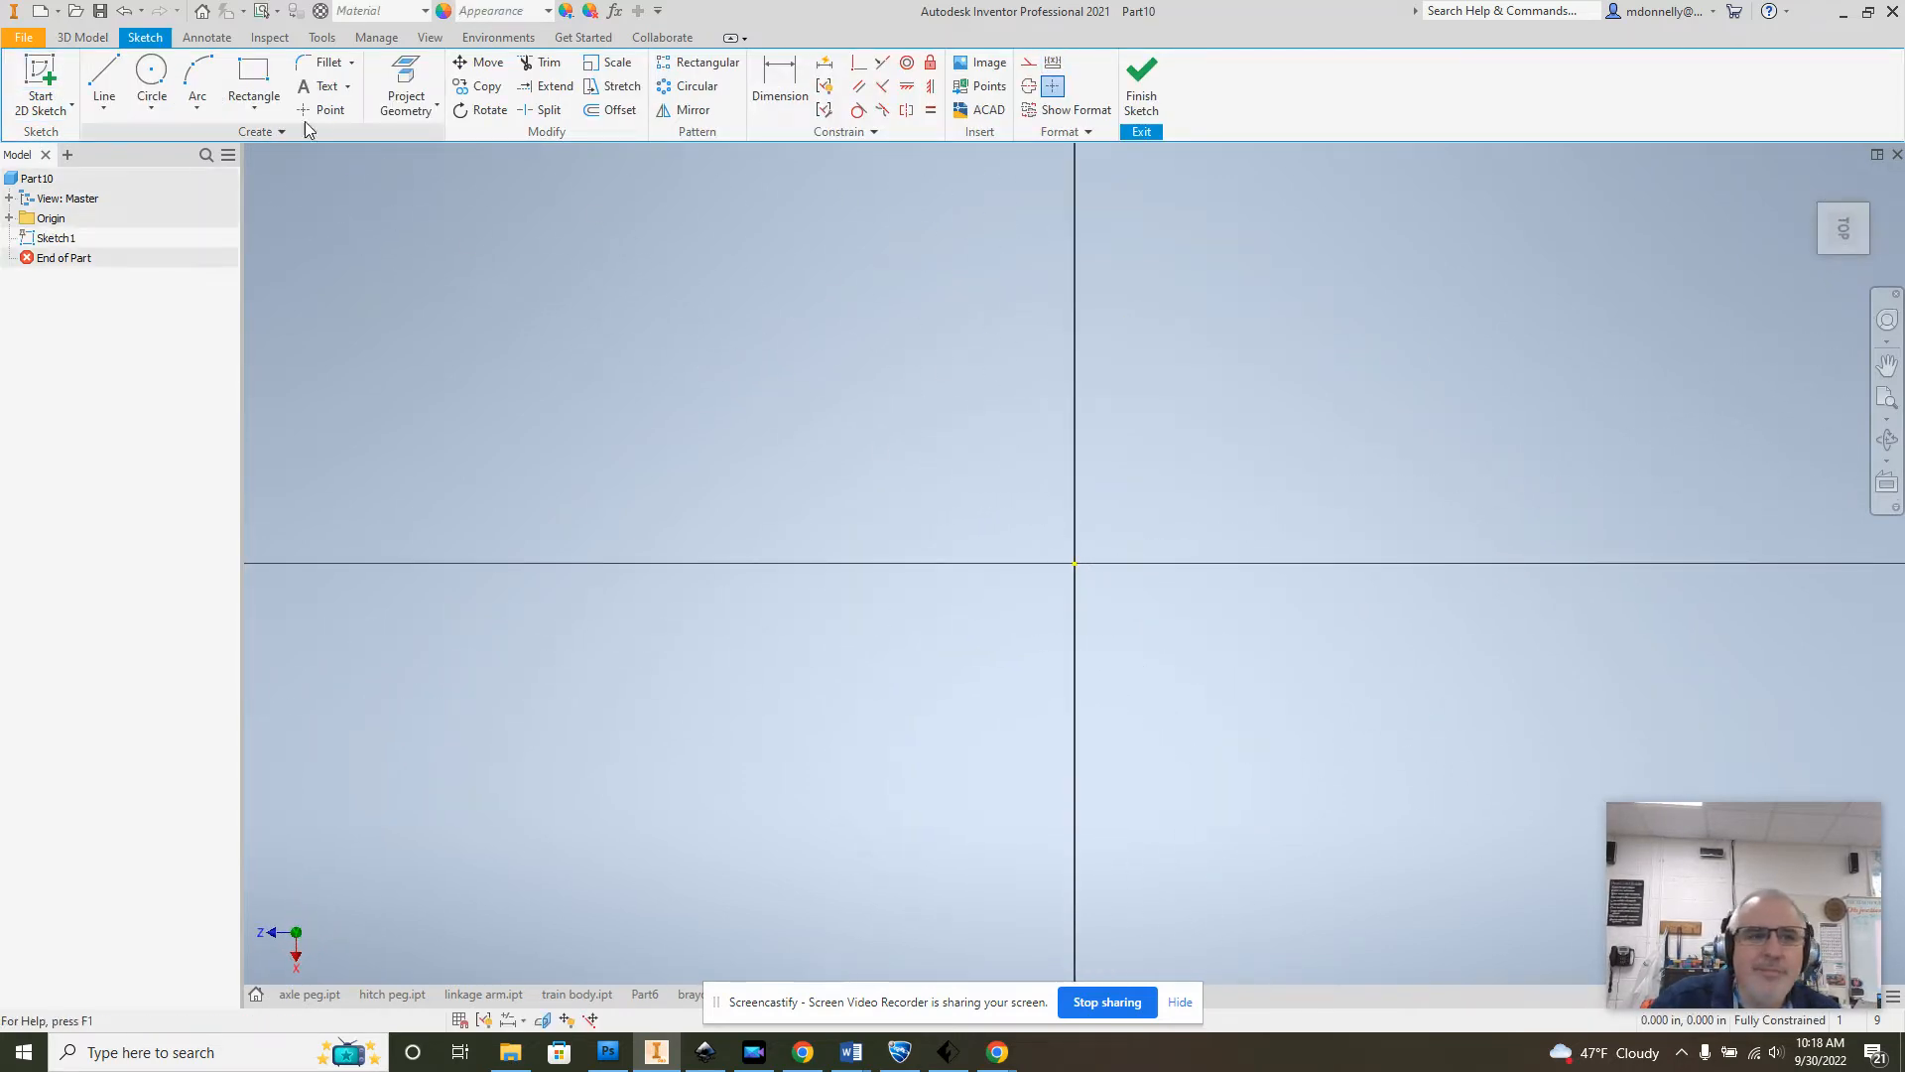
click(253, 78)
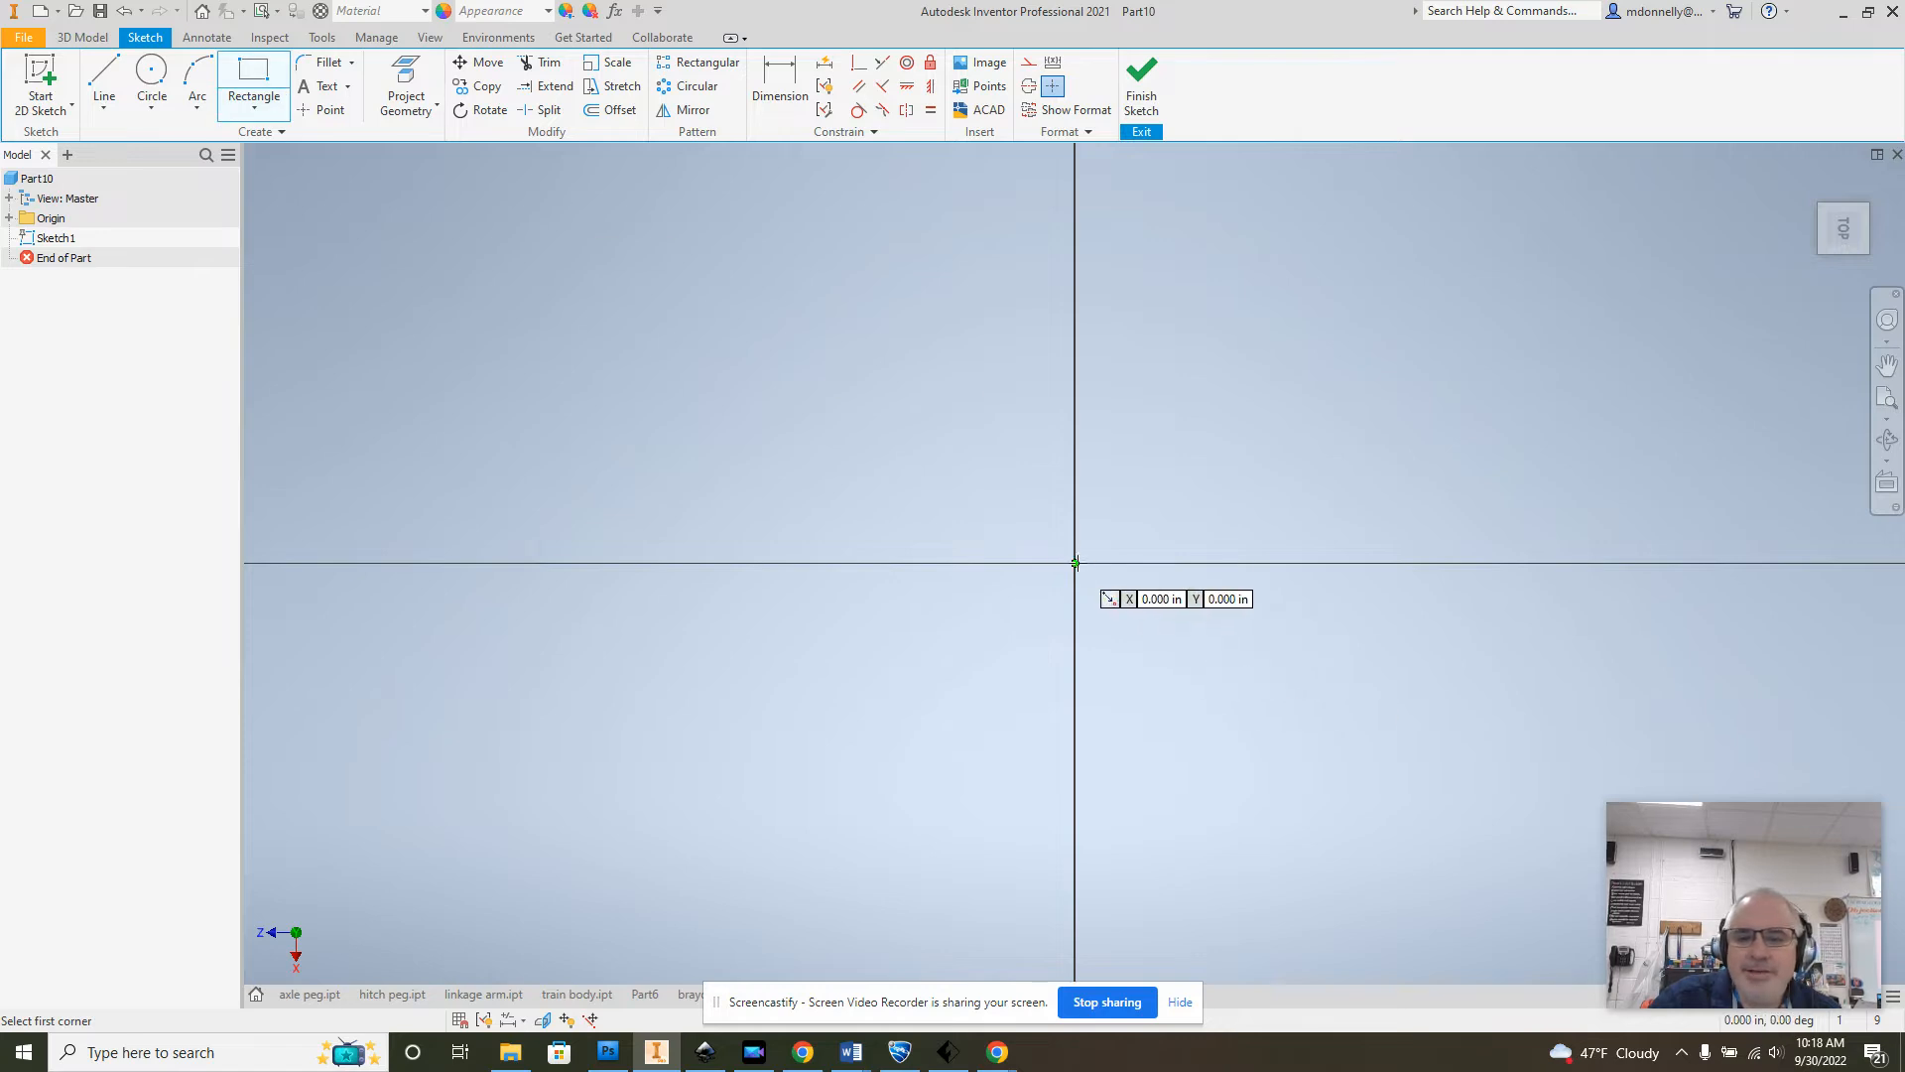
click(1074, 563)
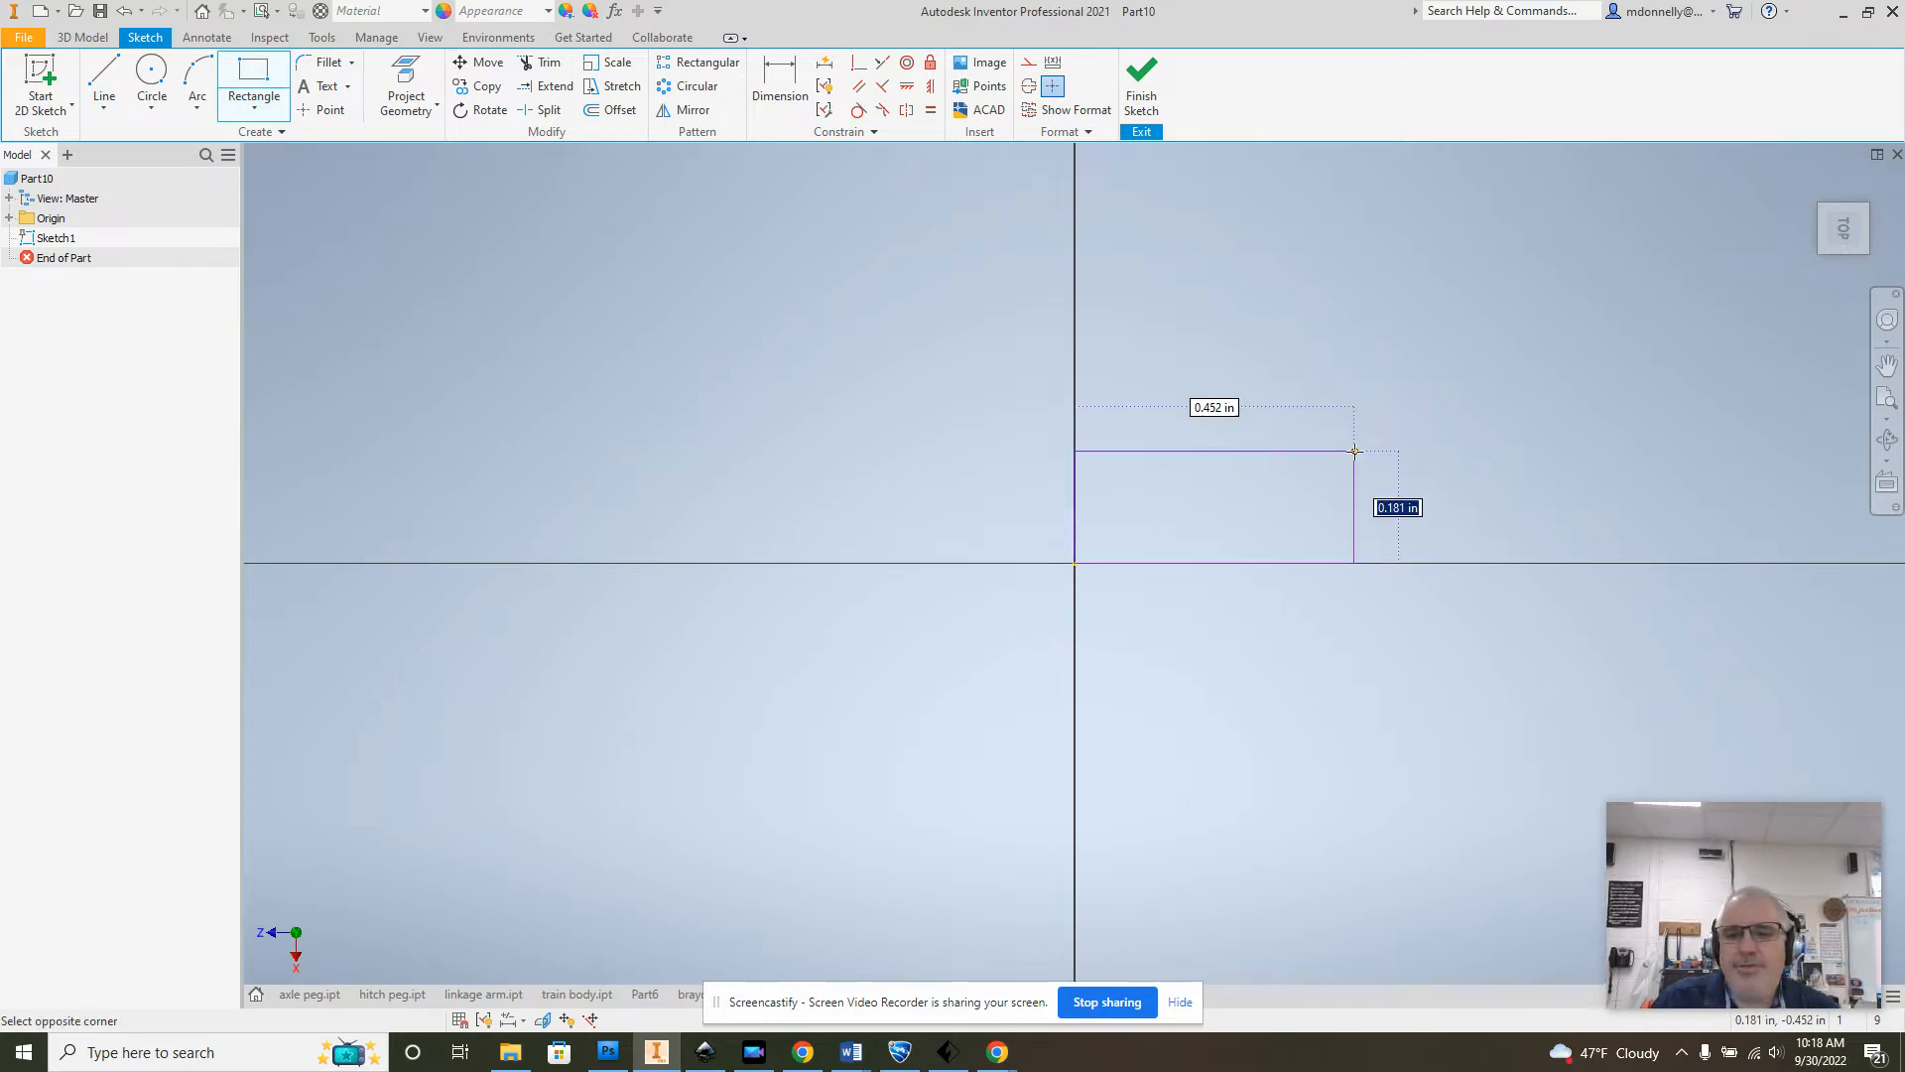
text(2)
key(Tab)
text(5.5)
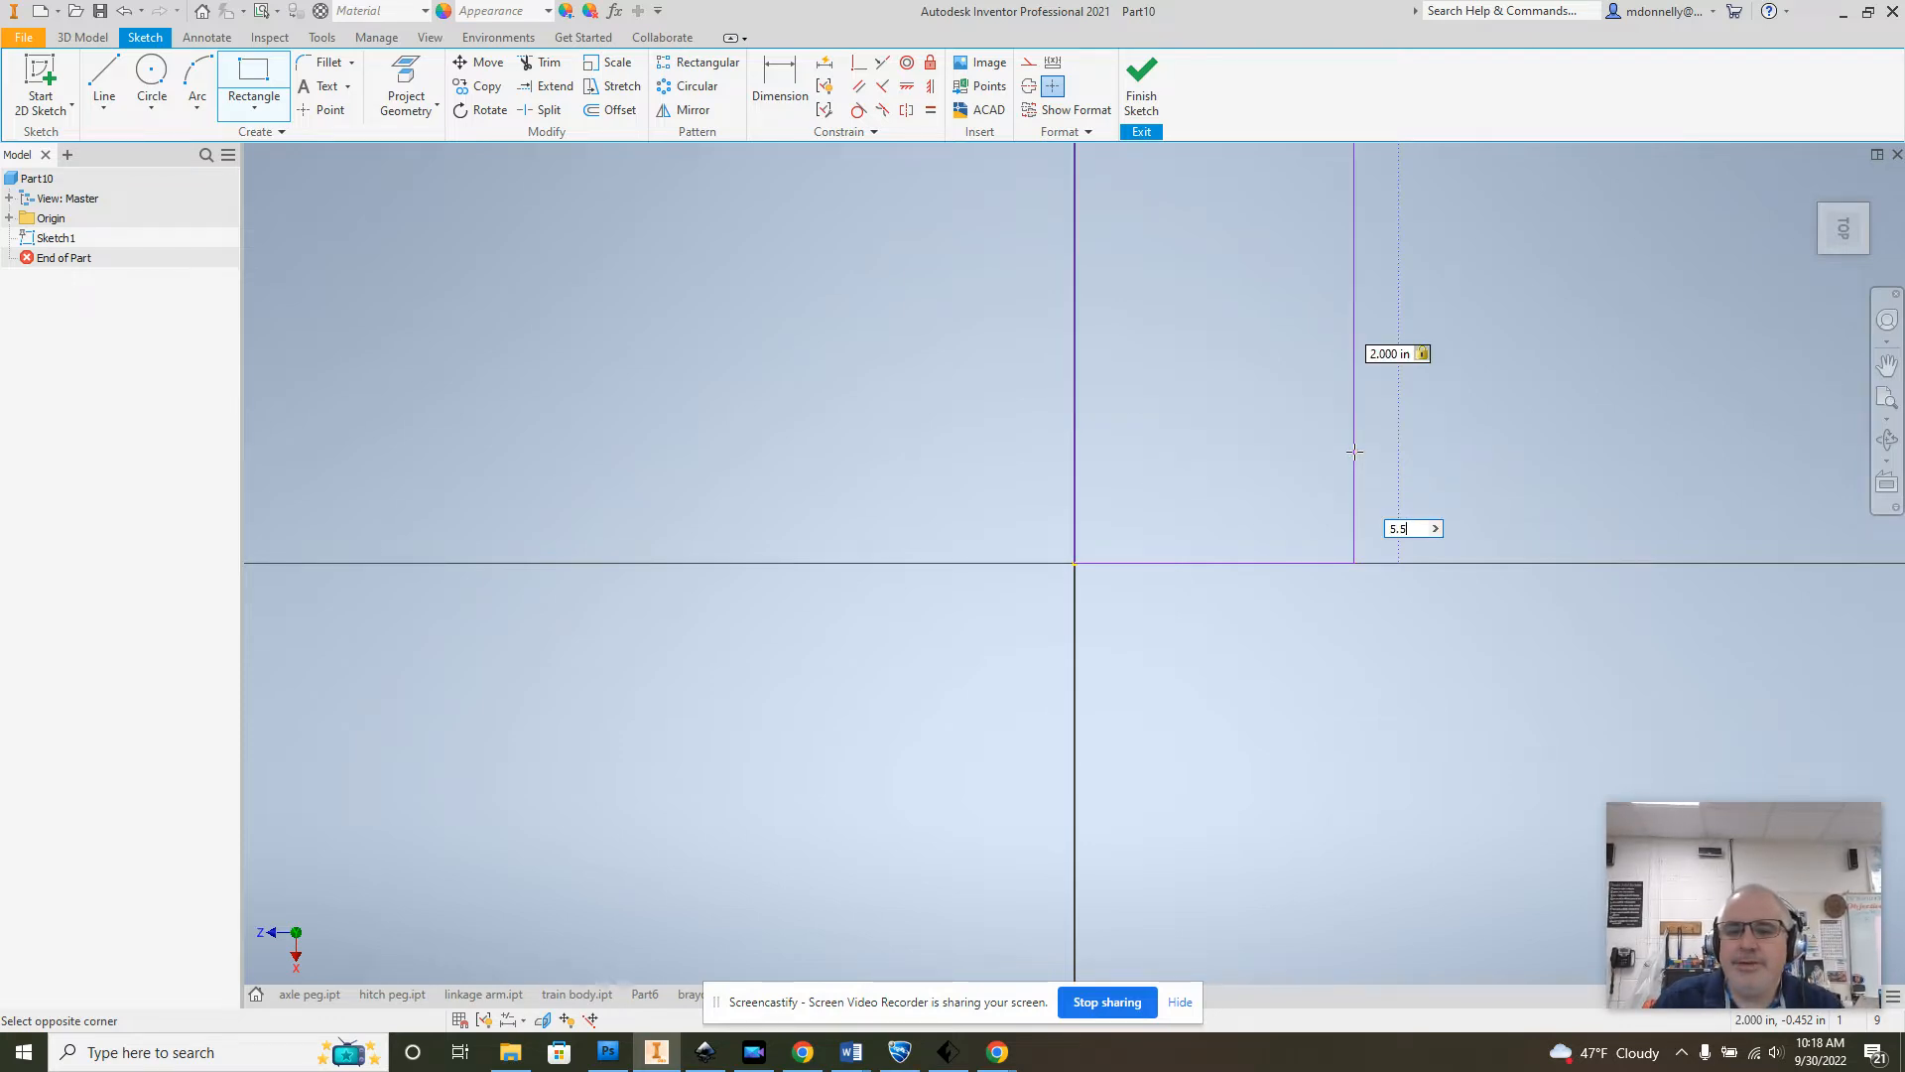
key(Return)
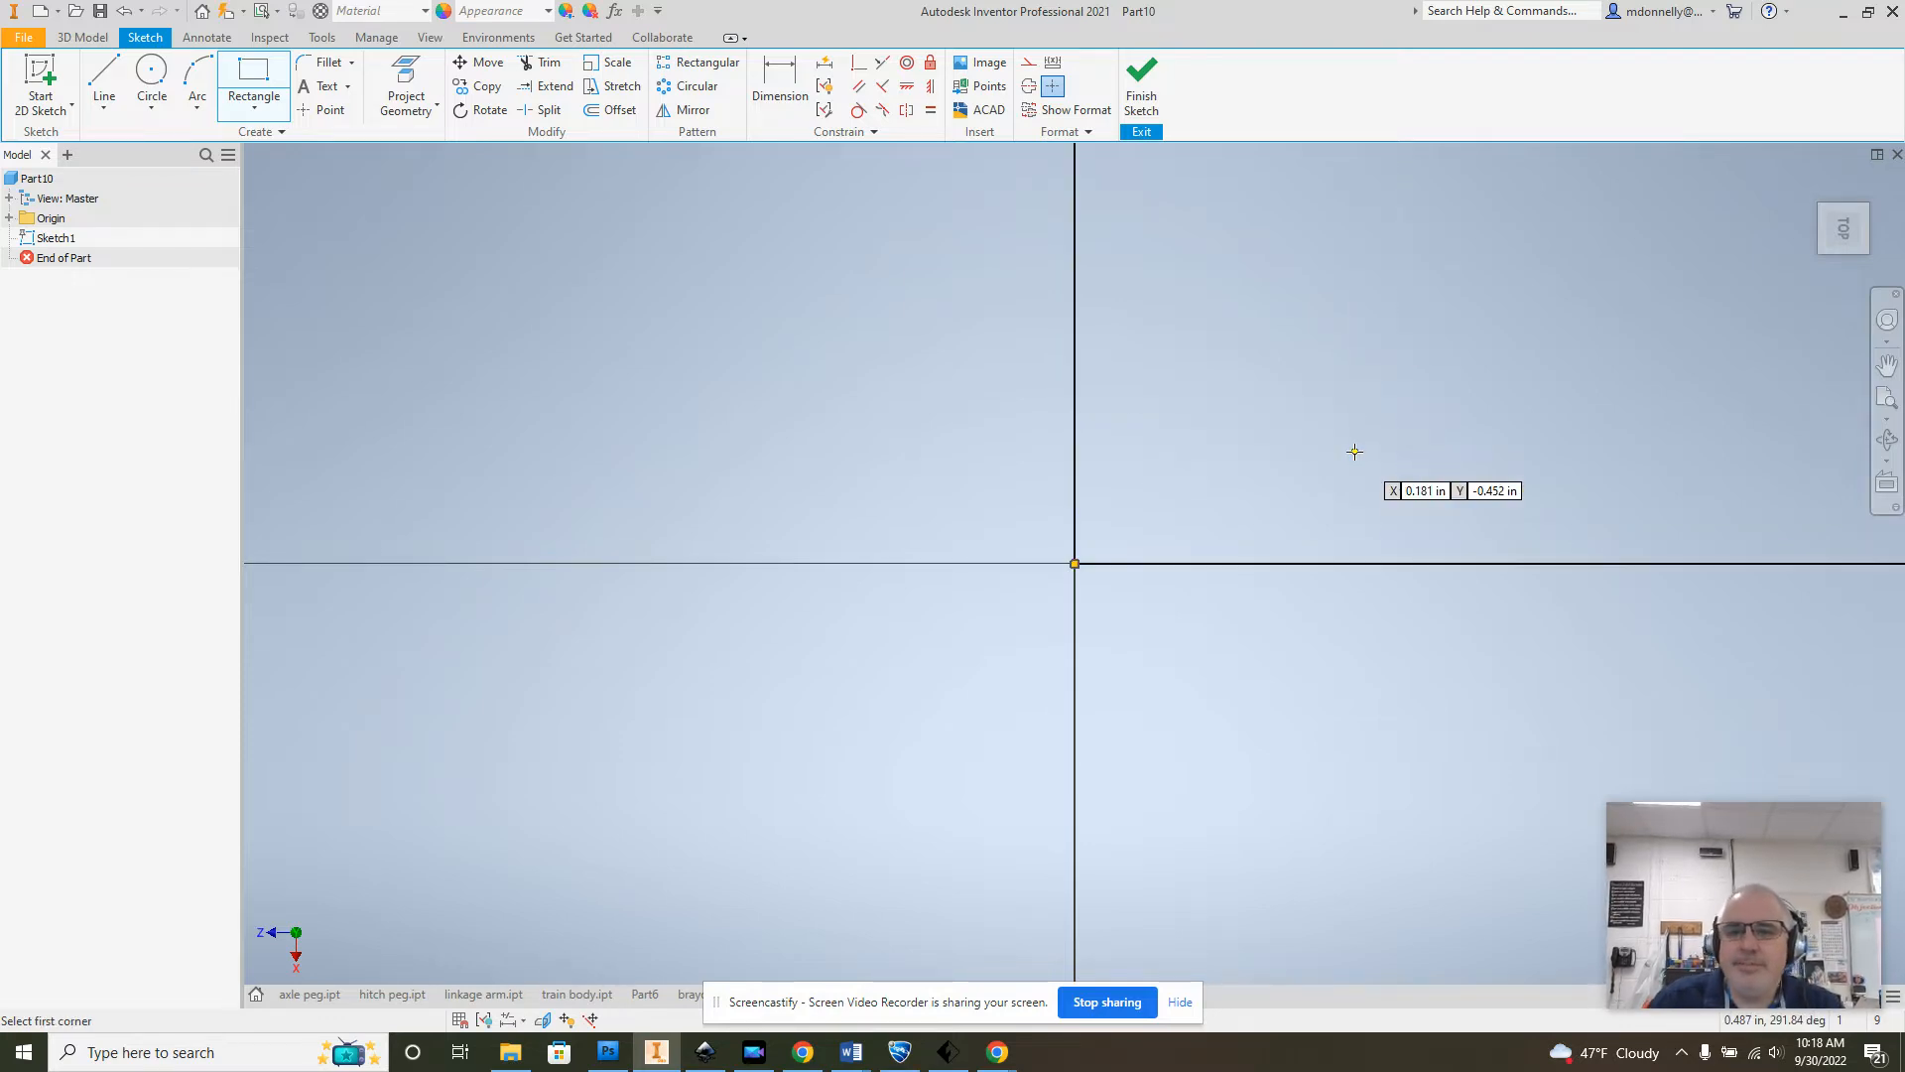
click(1844, 232)
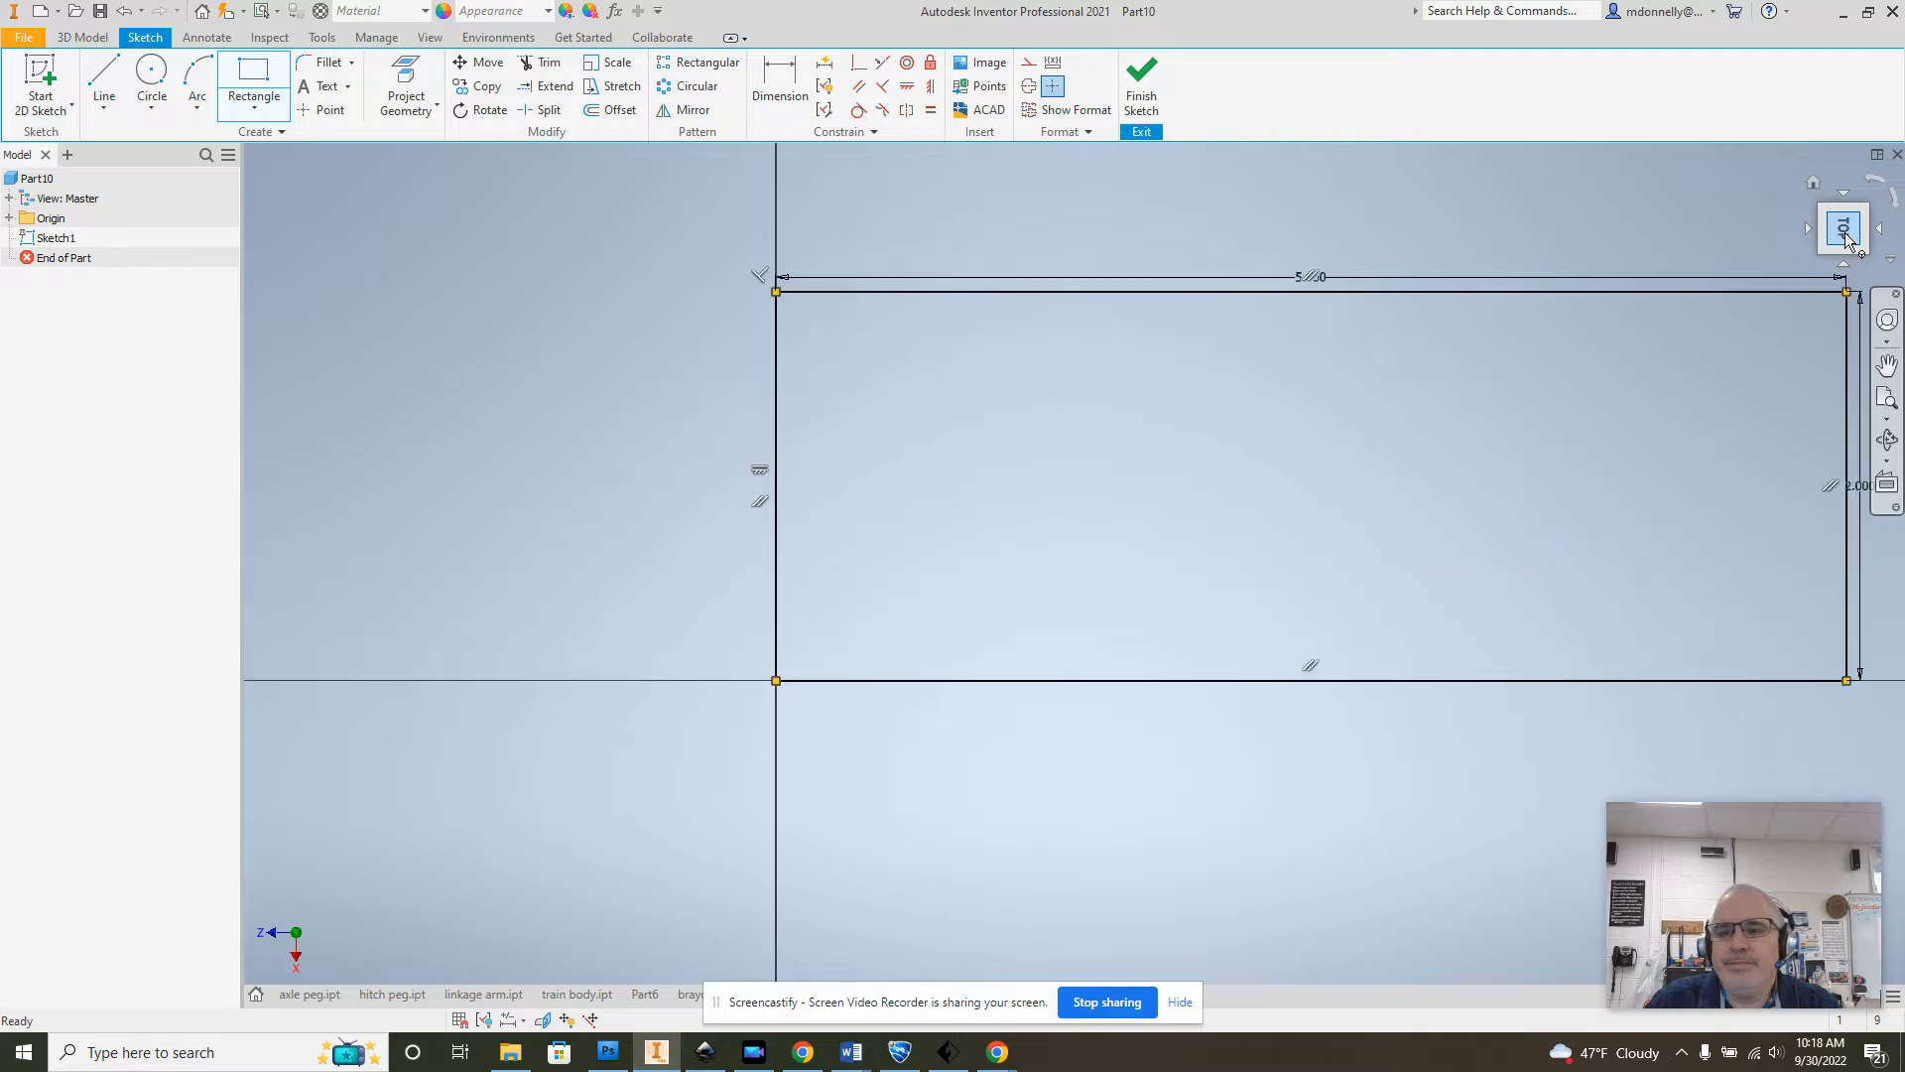
click(1141, 85)
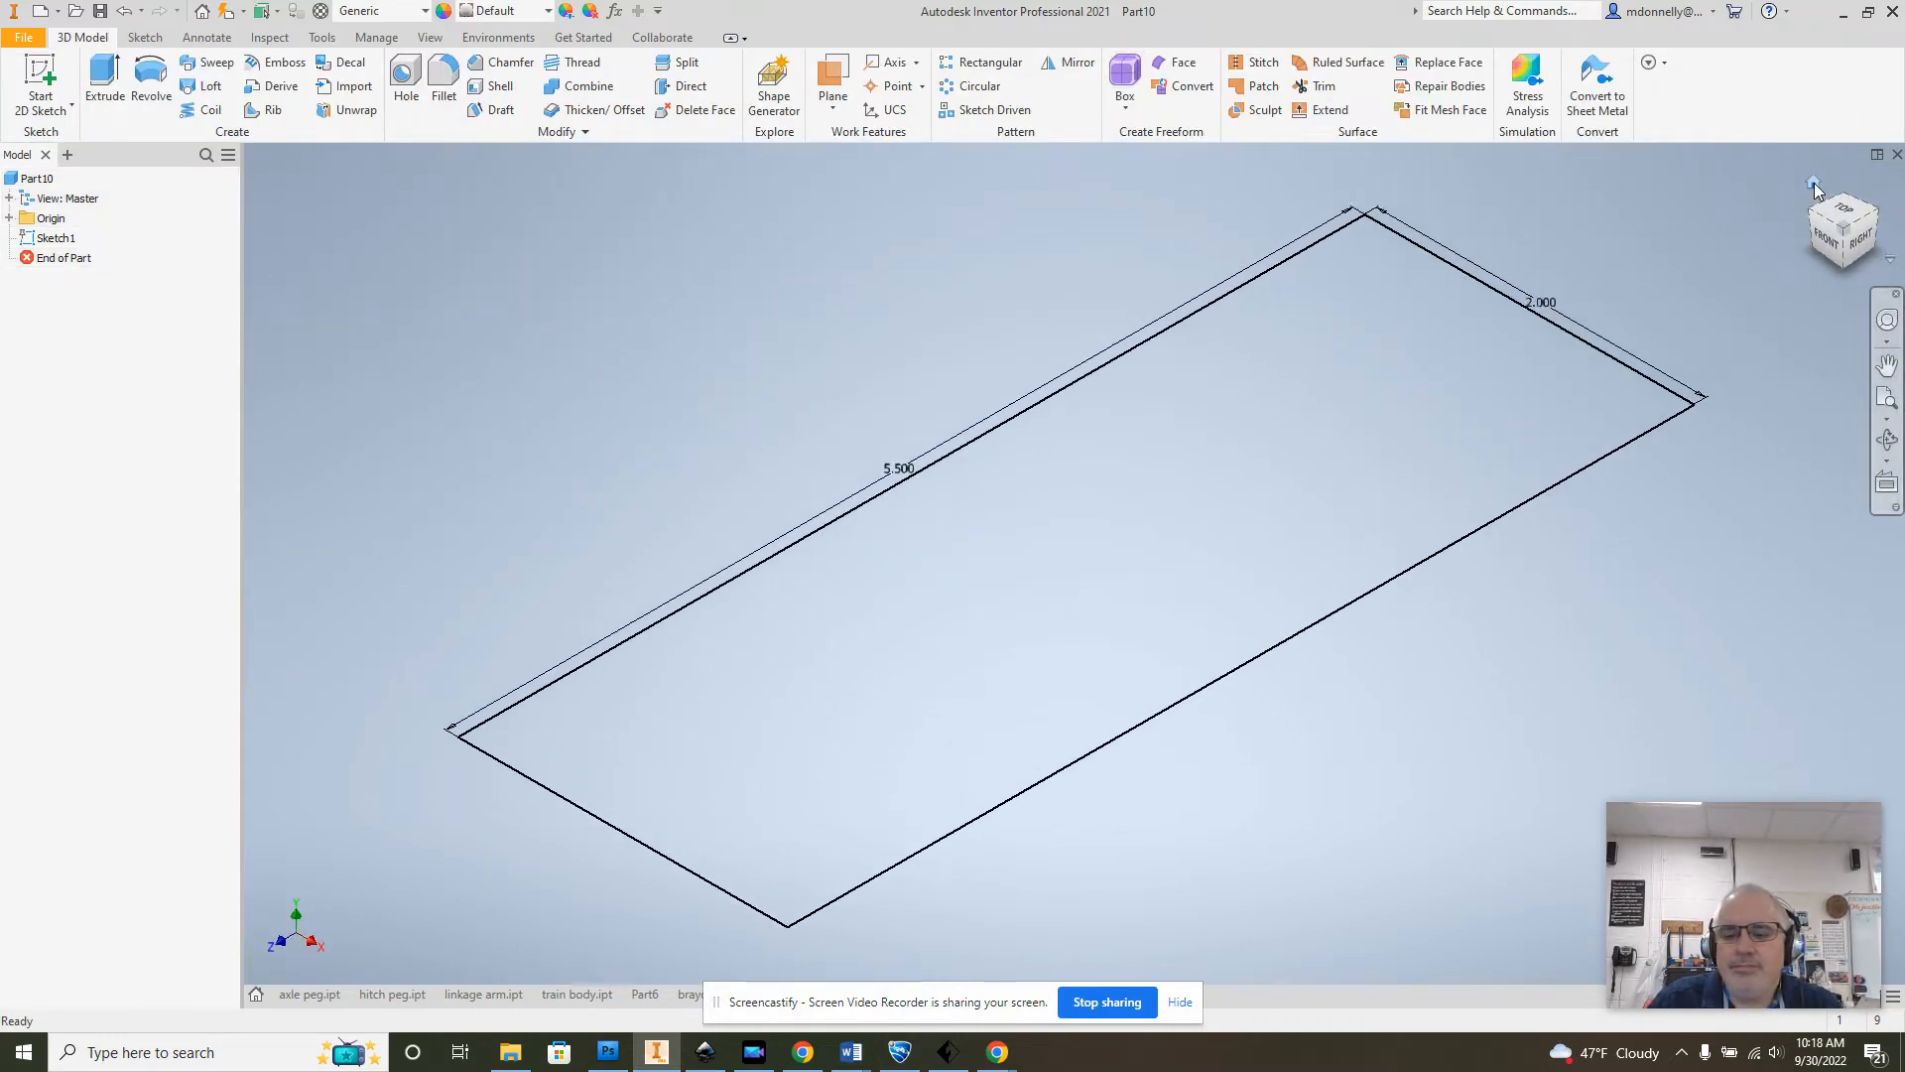
Step: Extrude the rectangle upward 3 in into a solid block
click(116, 97)
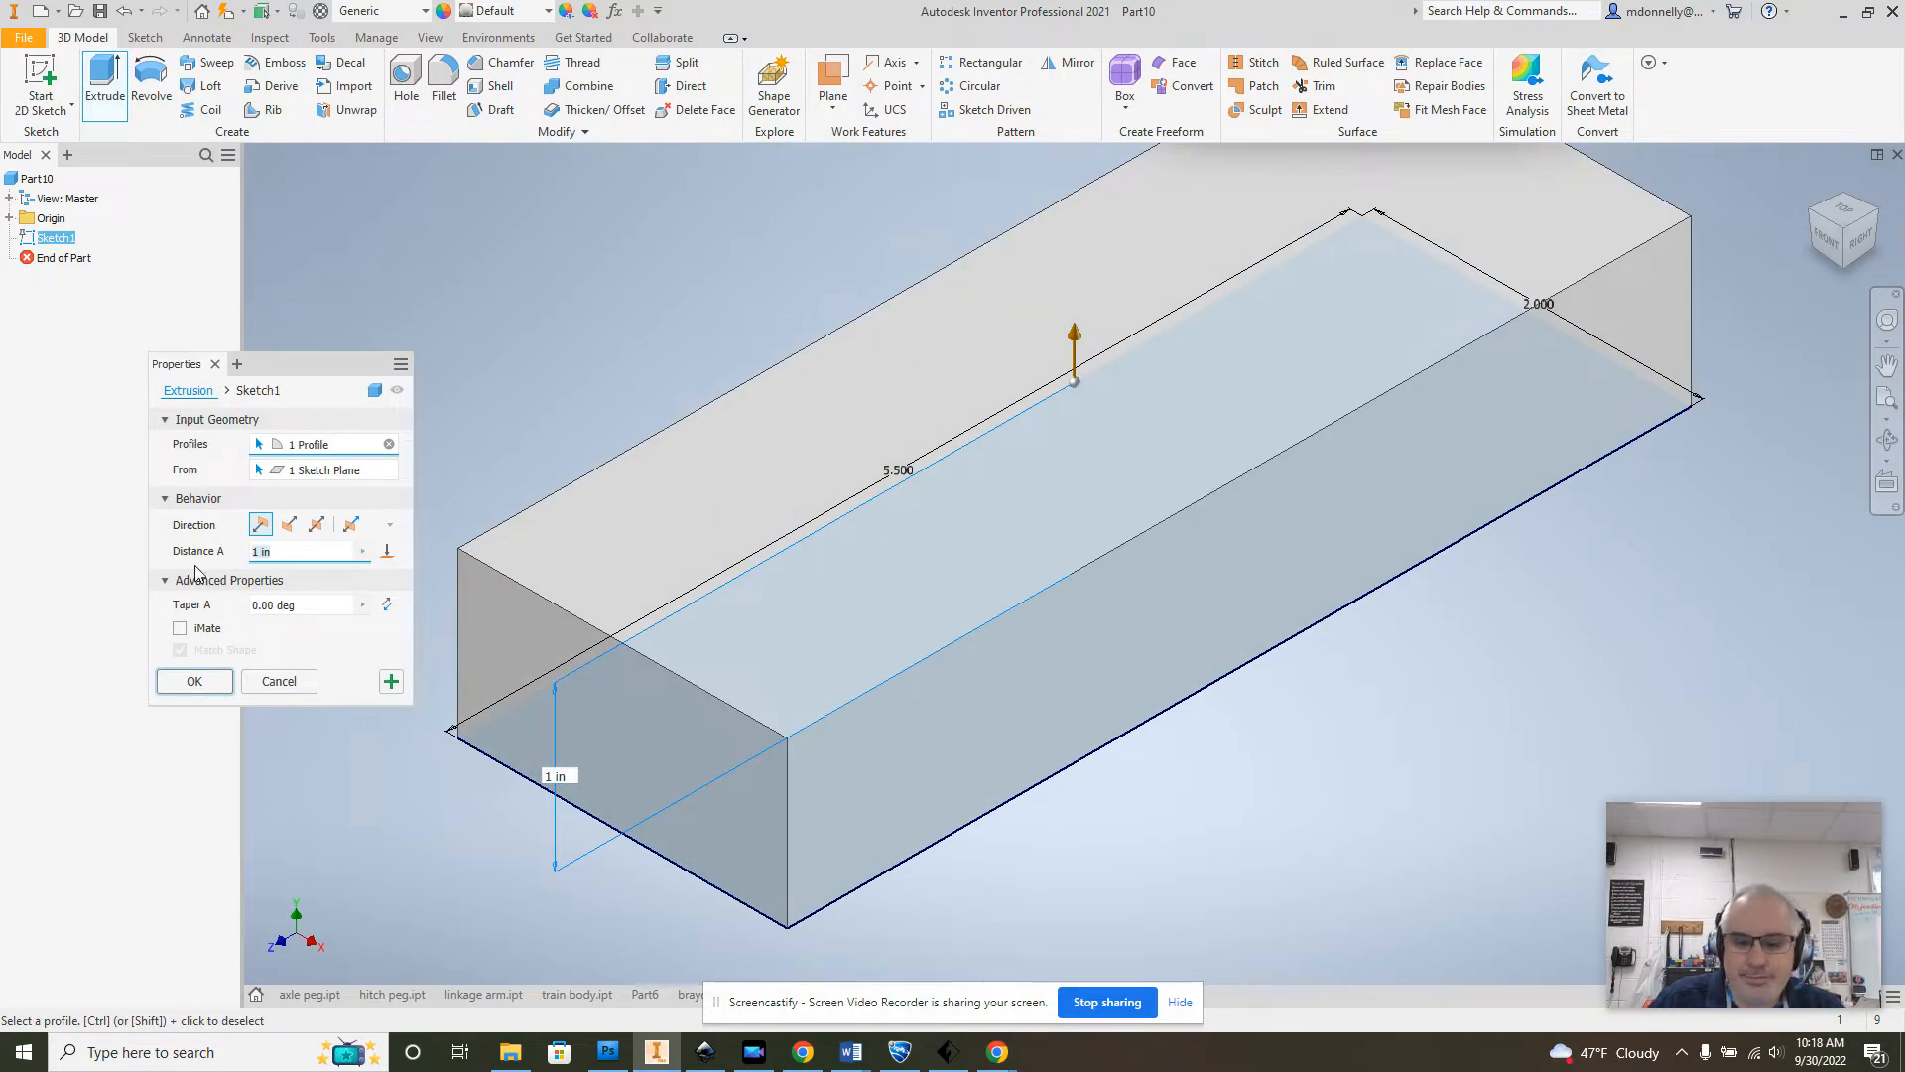
text(3)
key(Return)
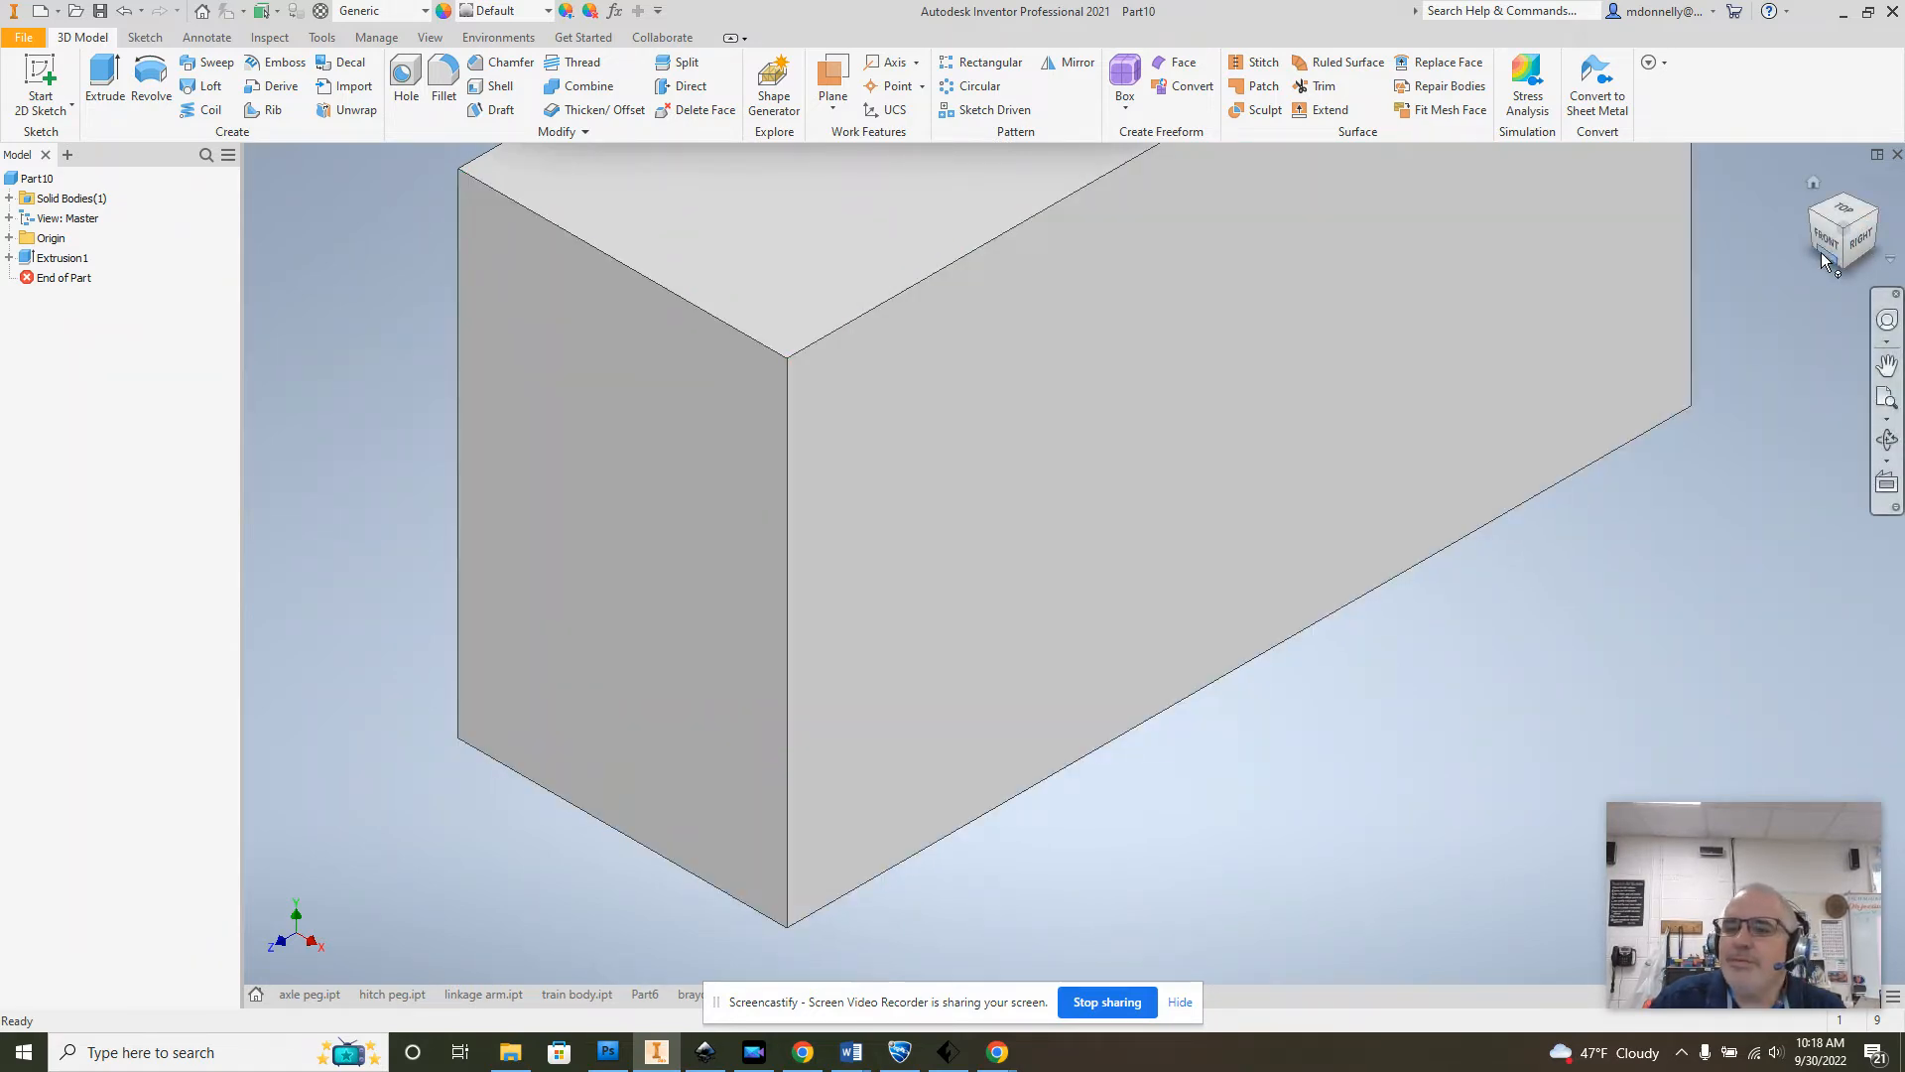
Step: Start a new sketch on the block's long right side face
click(1427, 318)
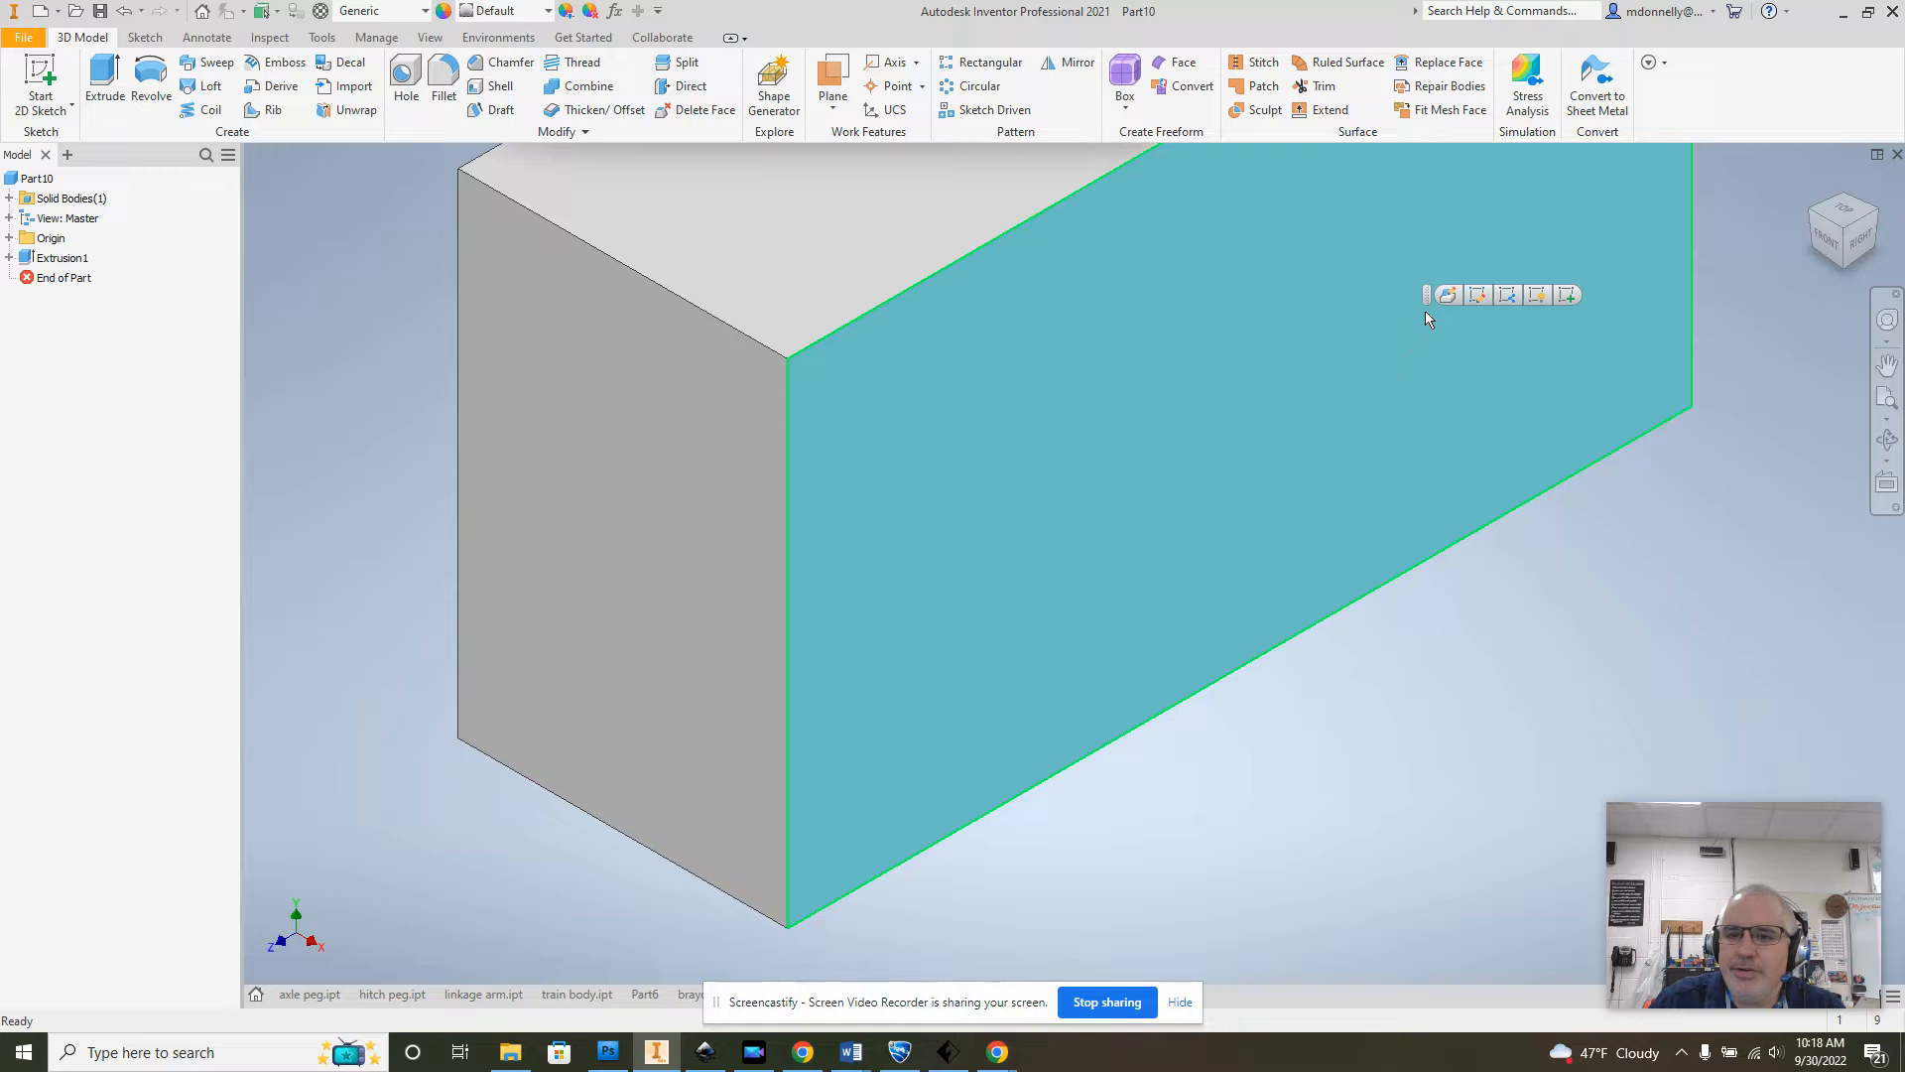
click(1568, 295)
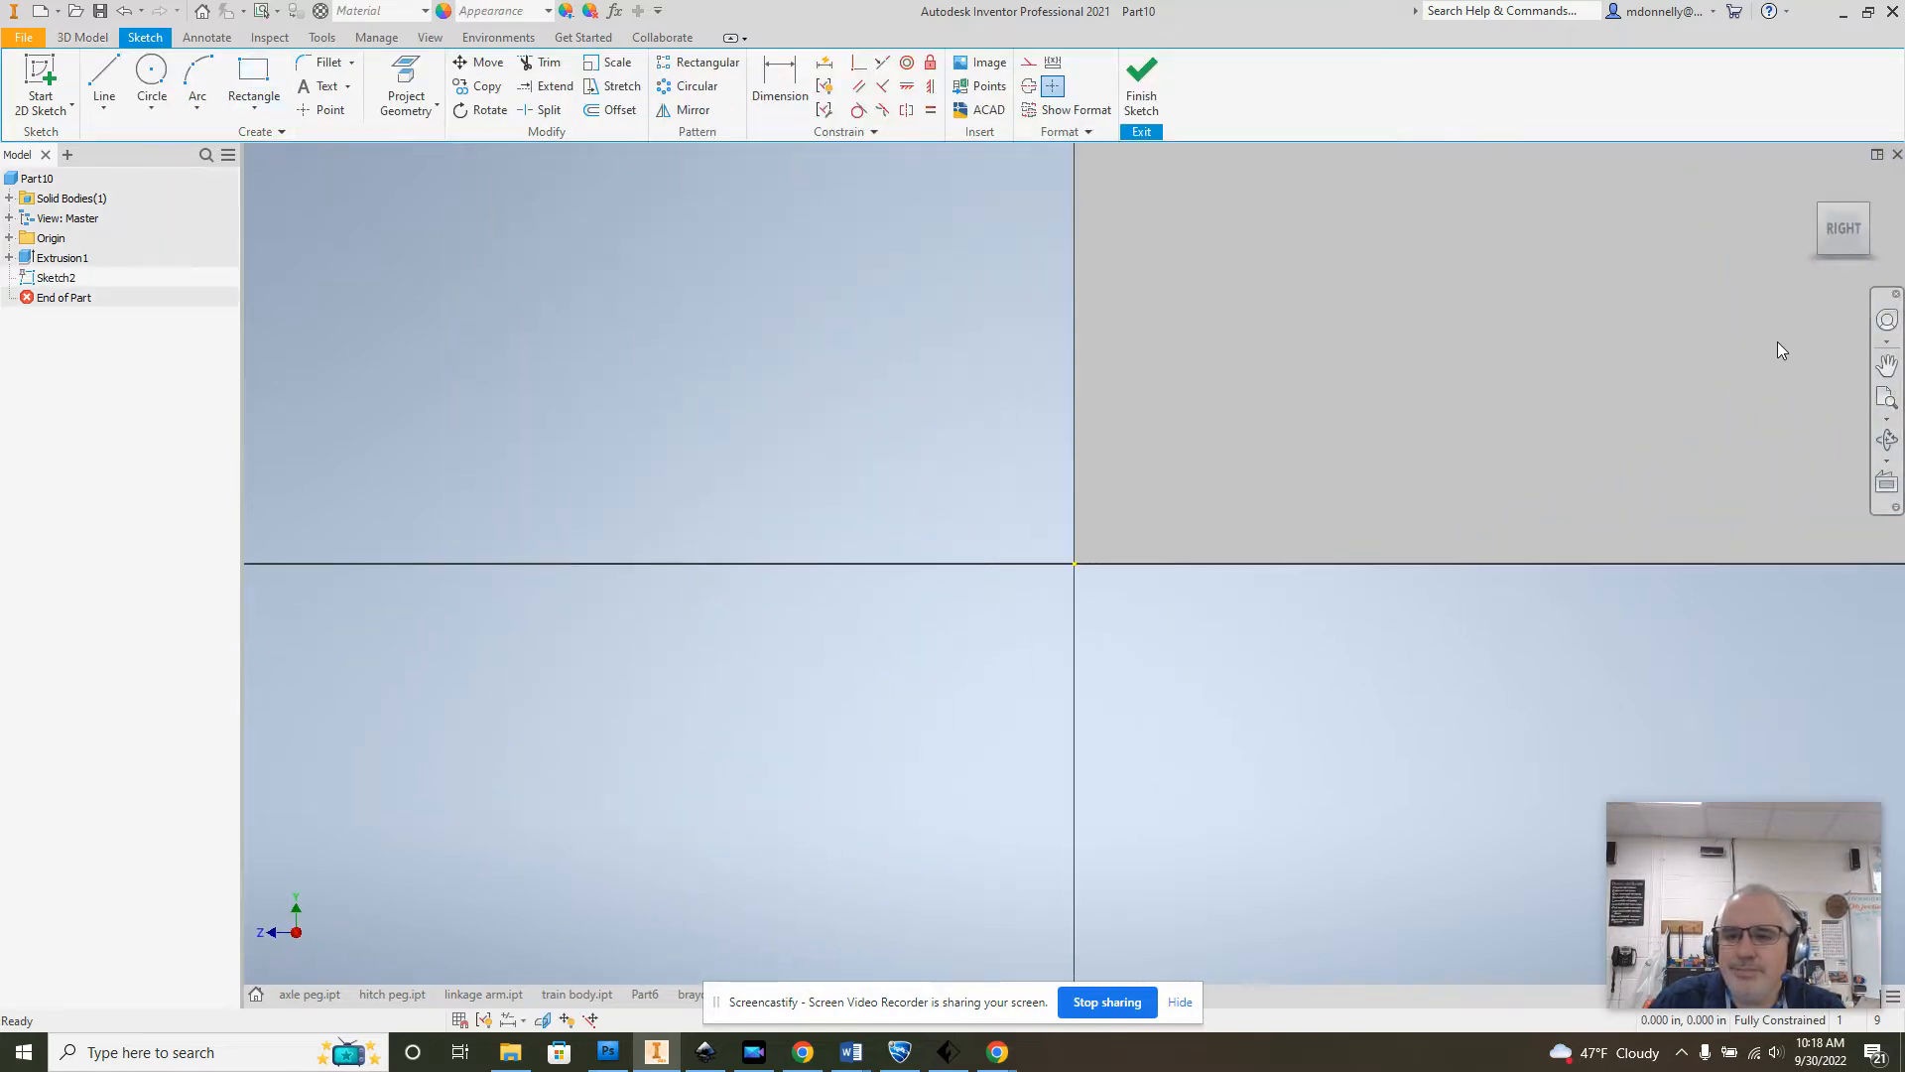
click(1846, 235)
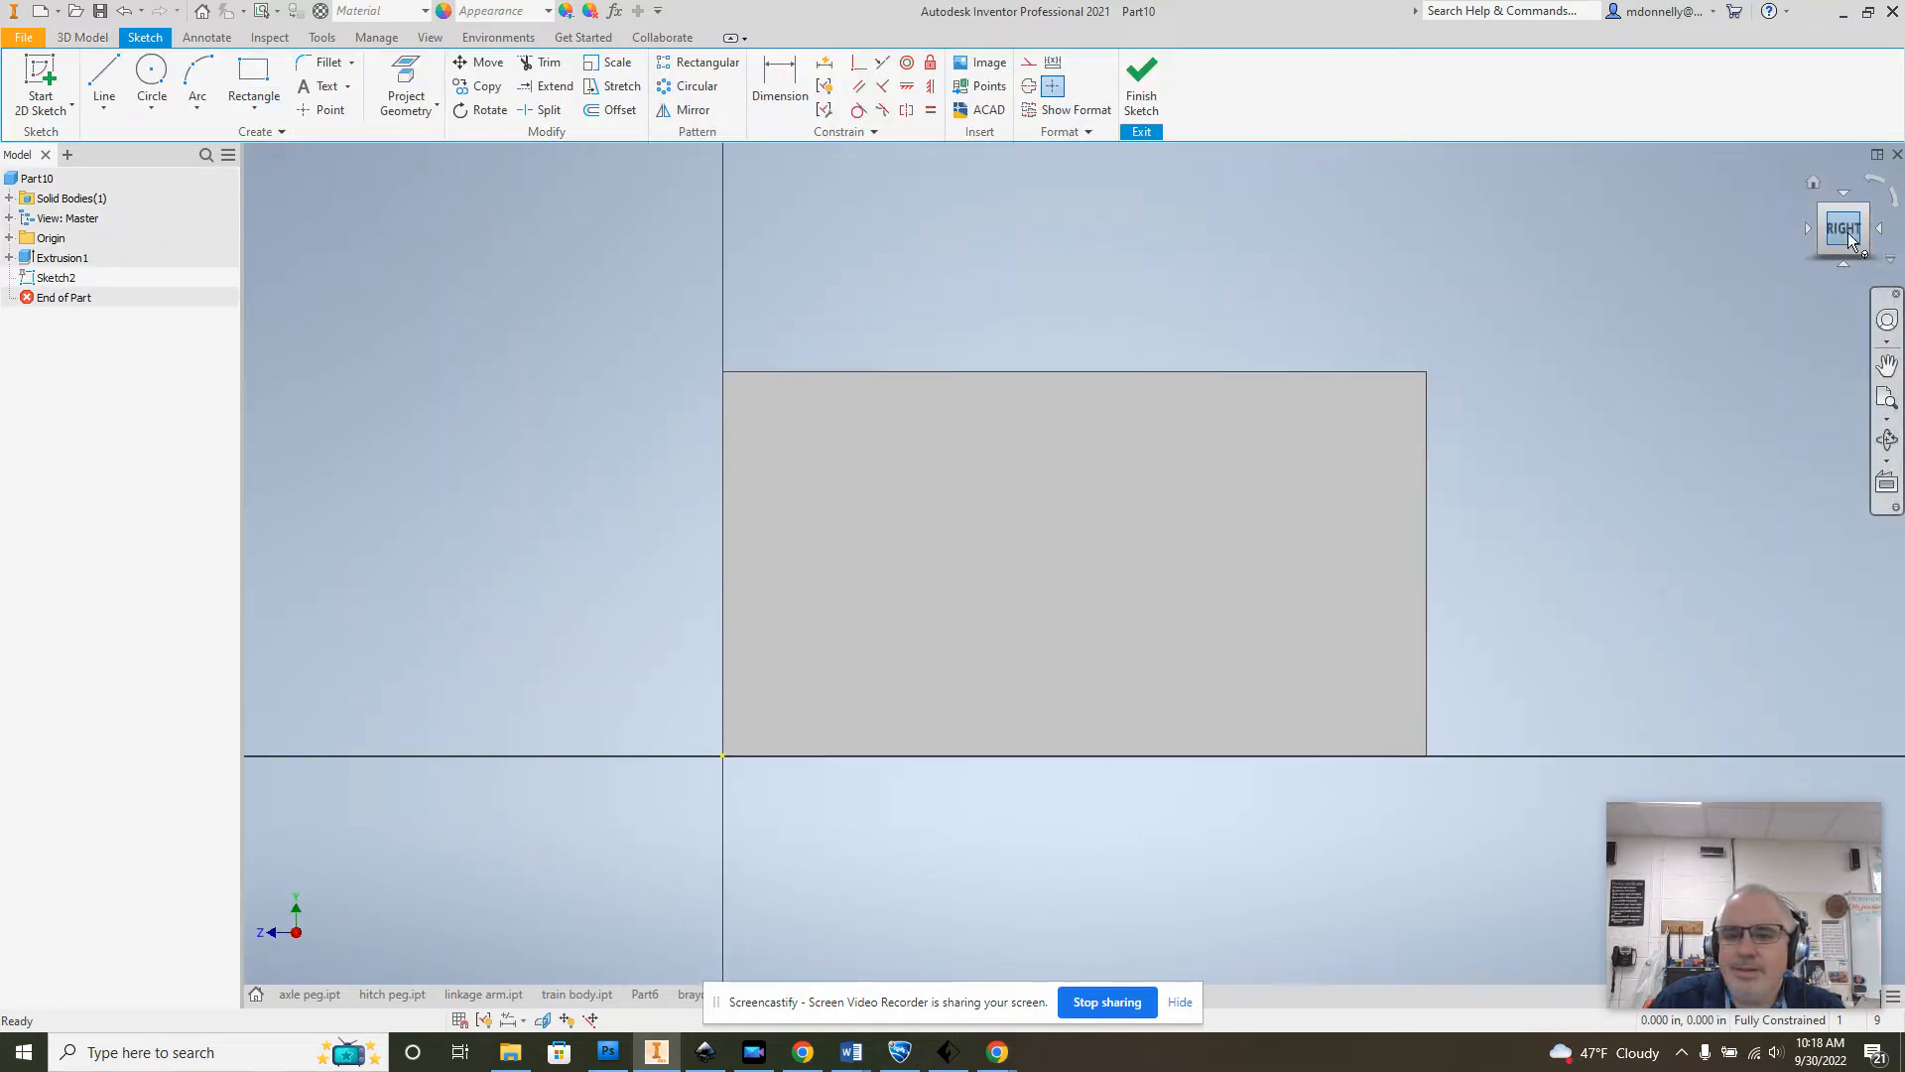
Step: Draw construction lines from the face's lower right corner: 1 in inward along the bottom edge, then 0.5 in straight up
click(103, 79)
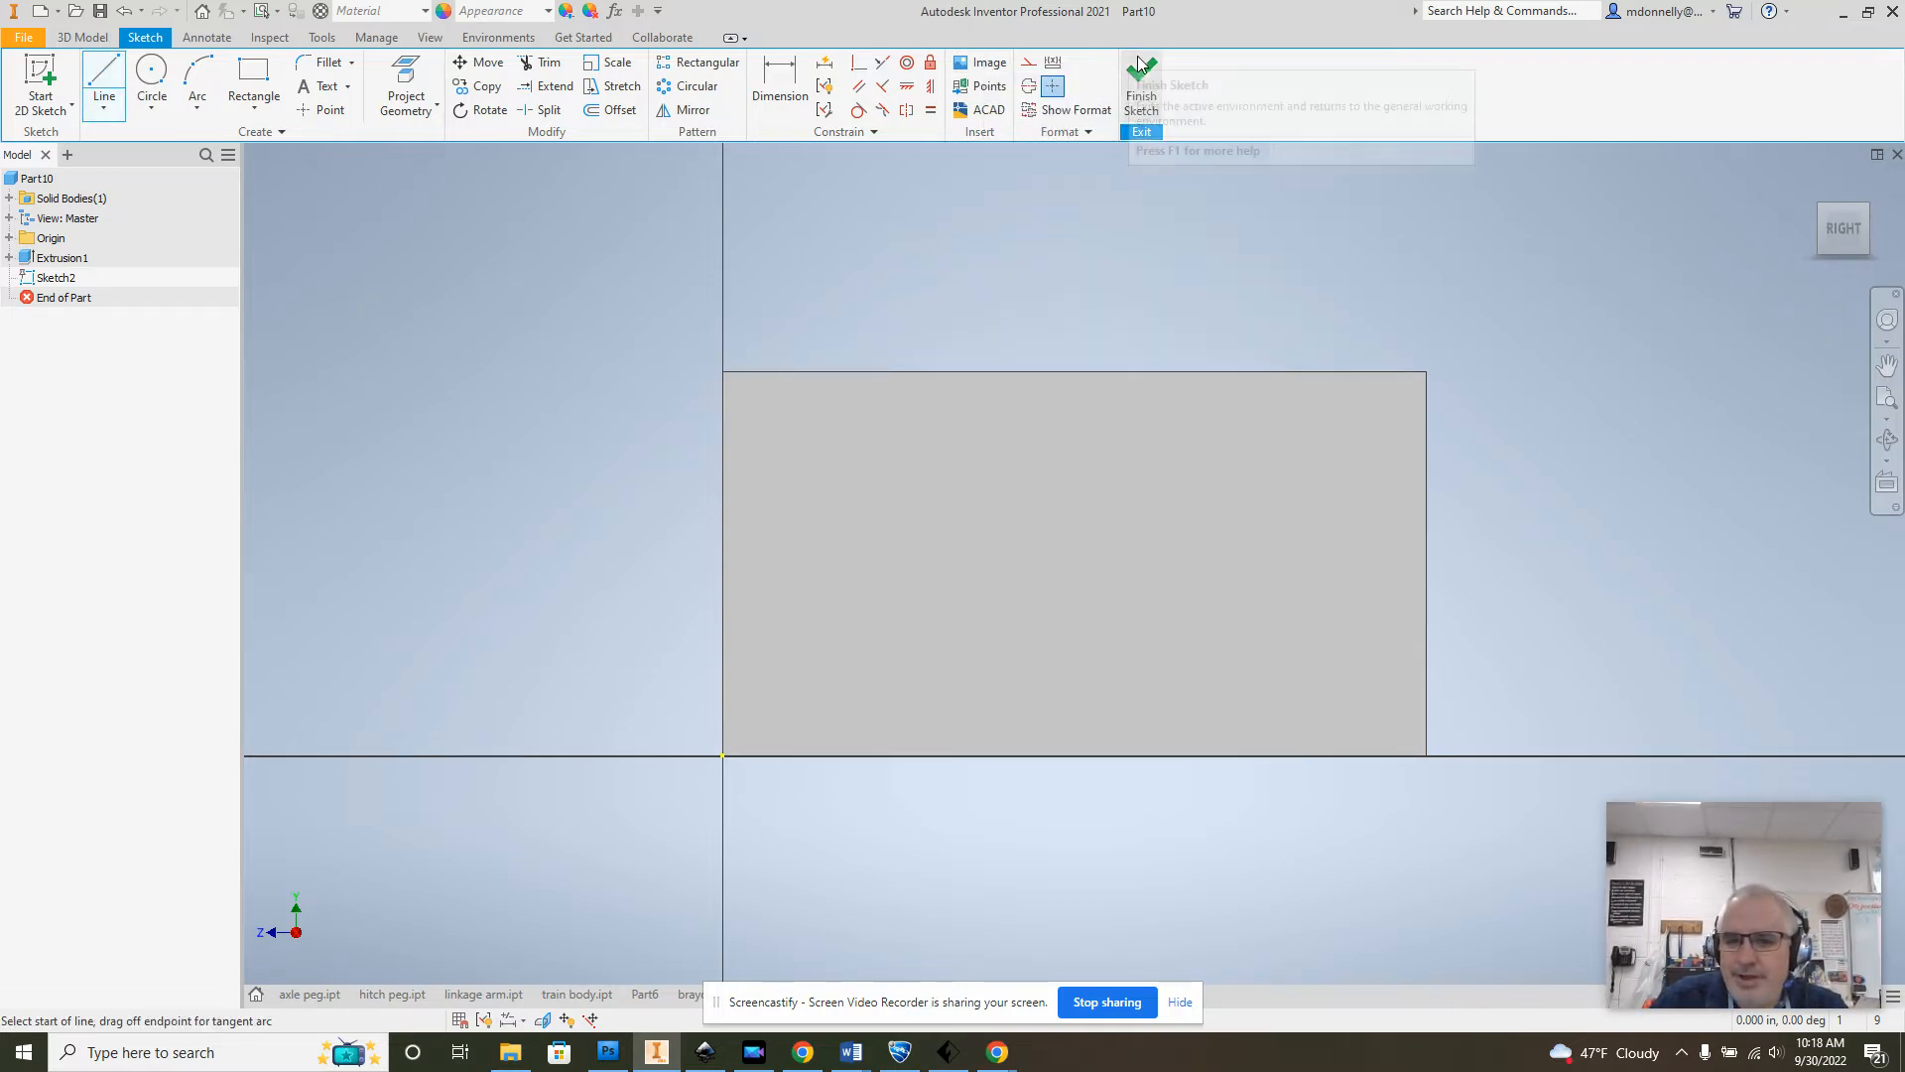
click(1029, 62)
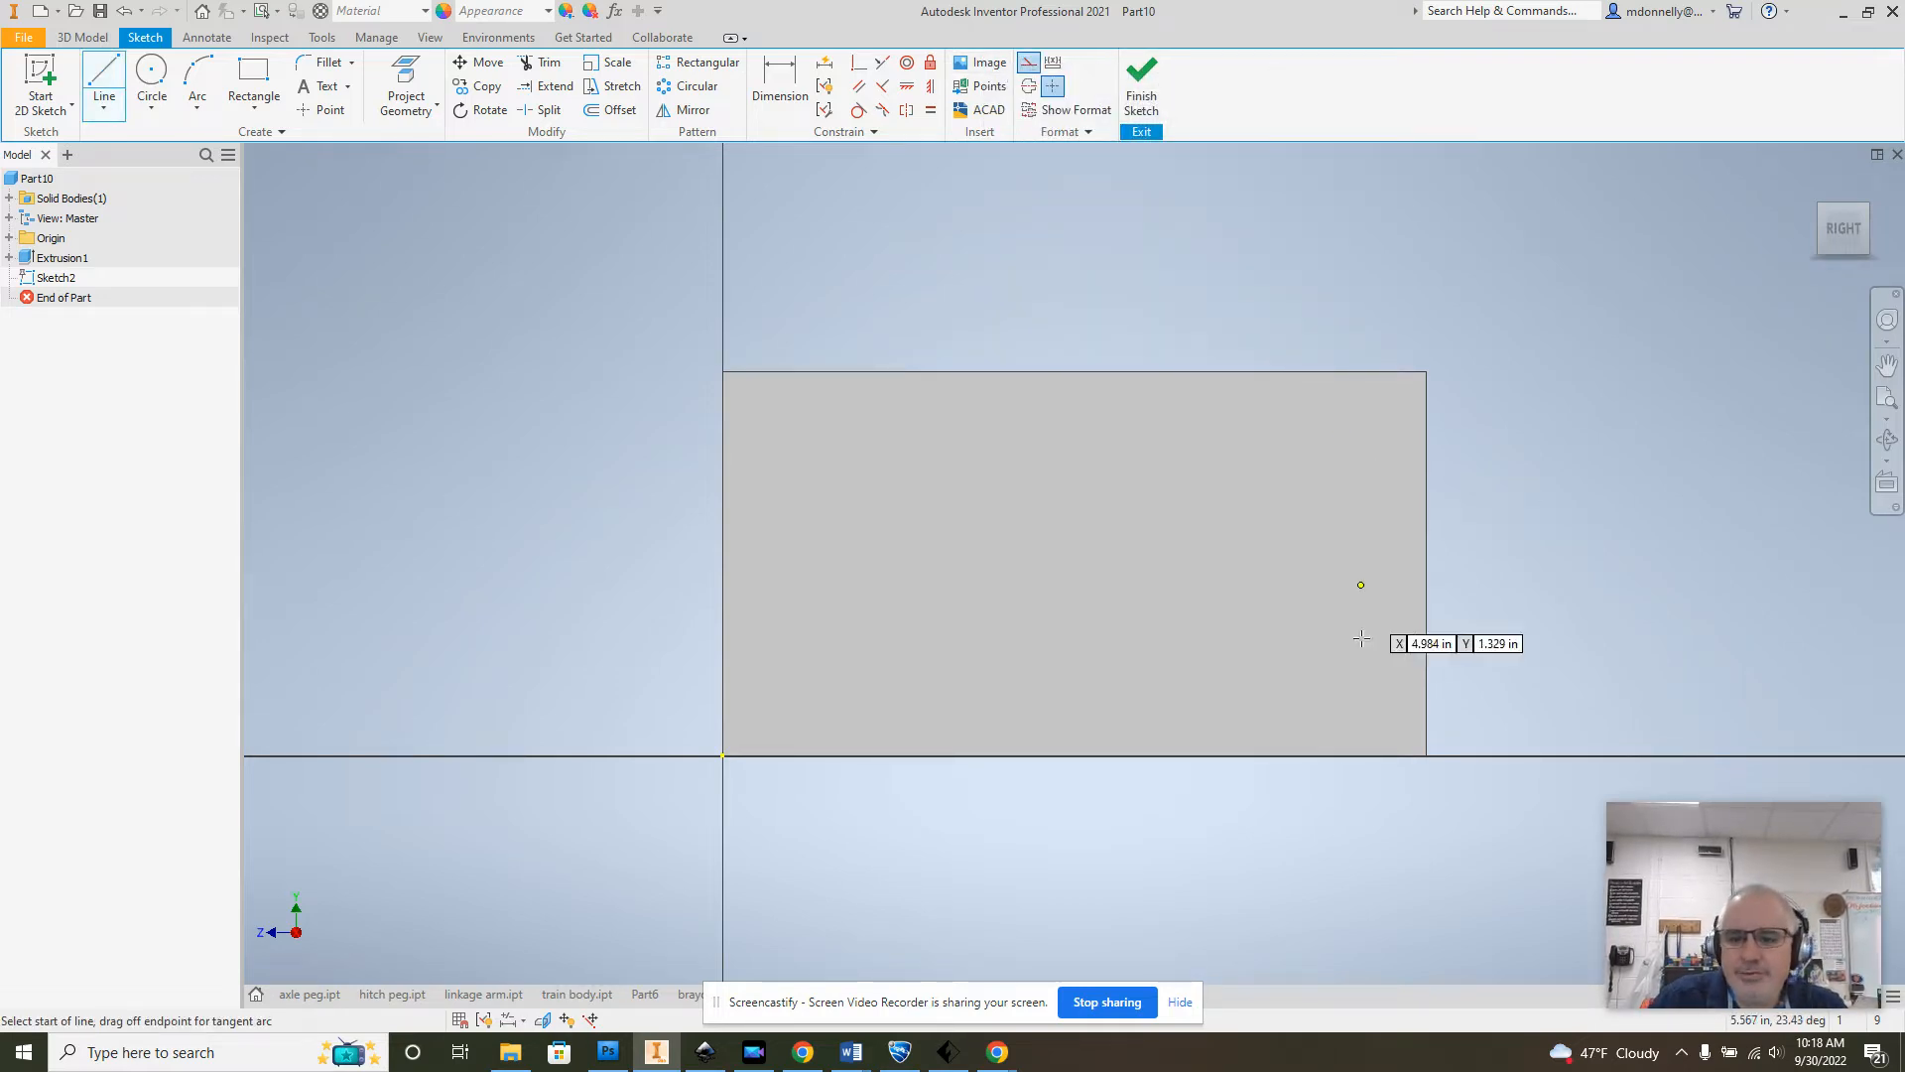
click(1427, 754)
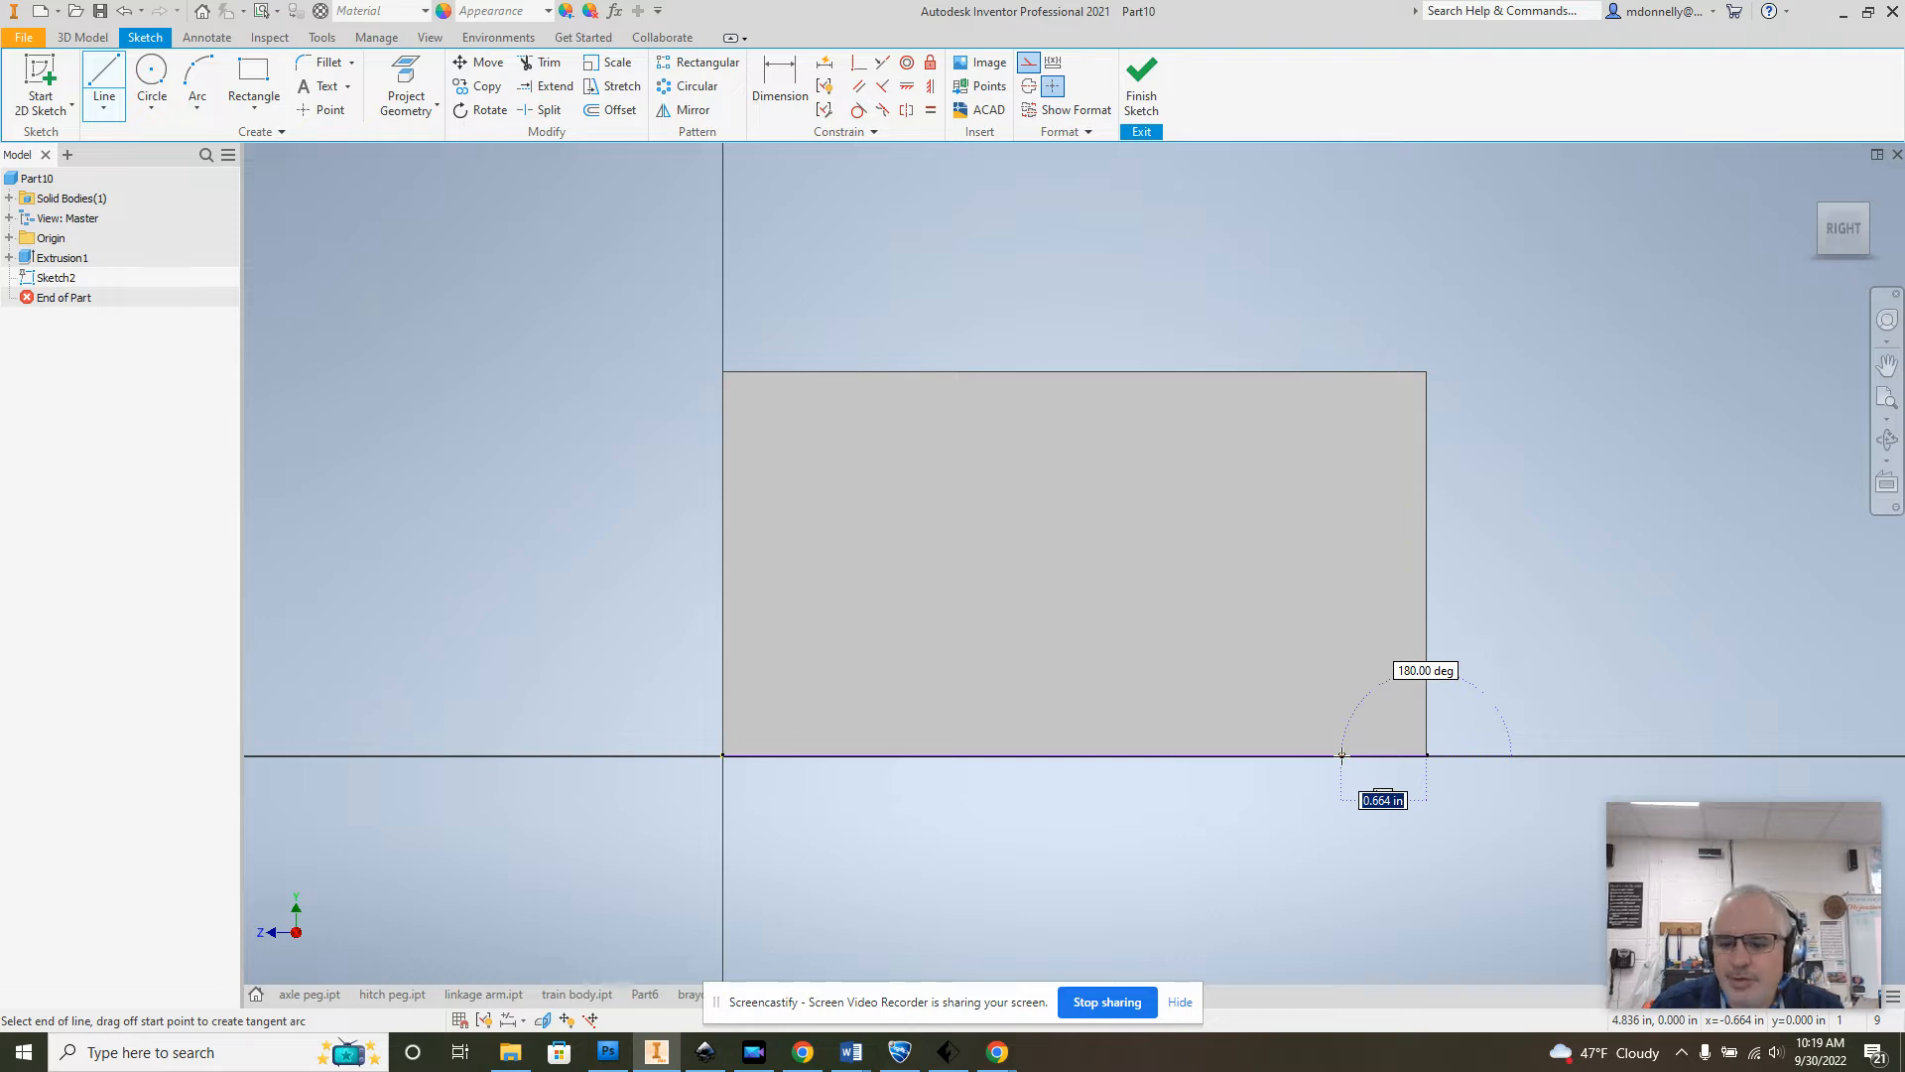
text(1)
key(Return)
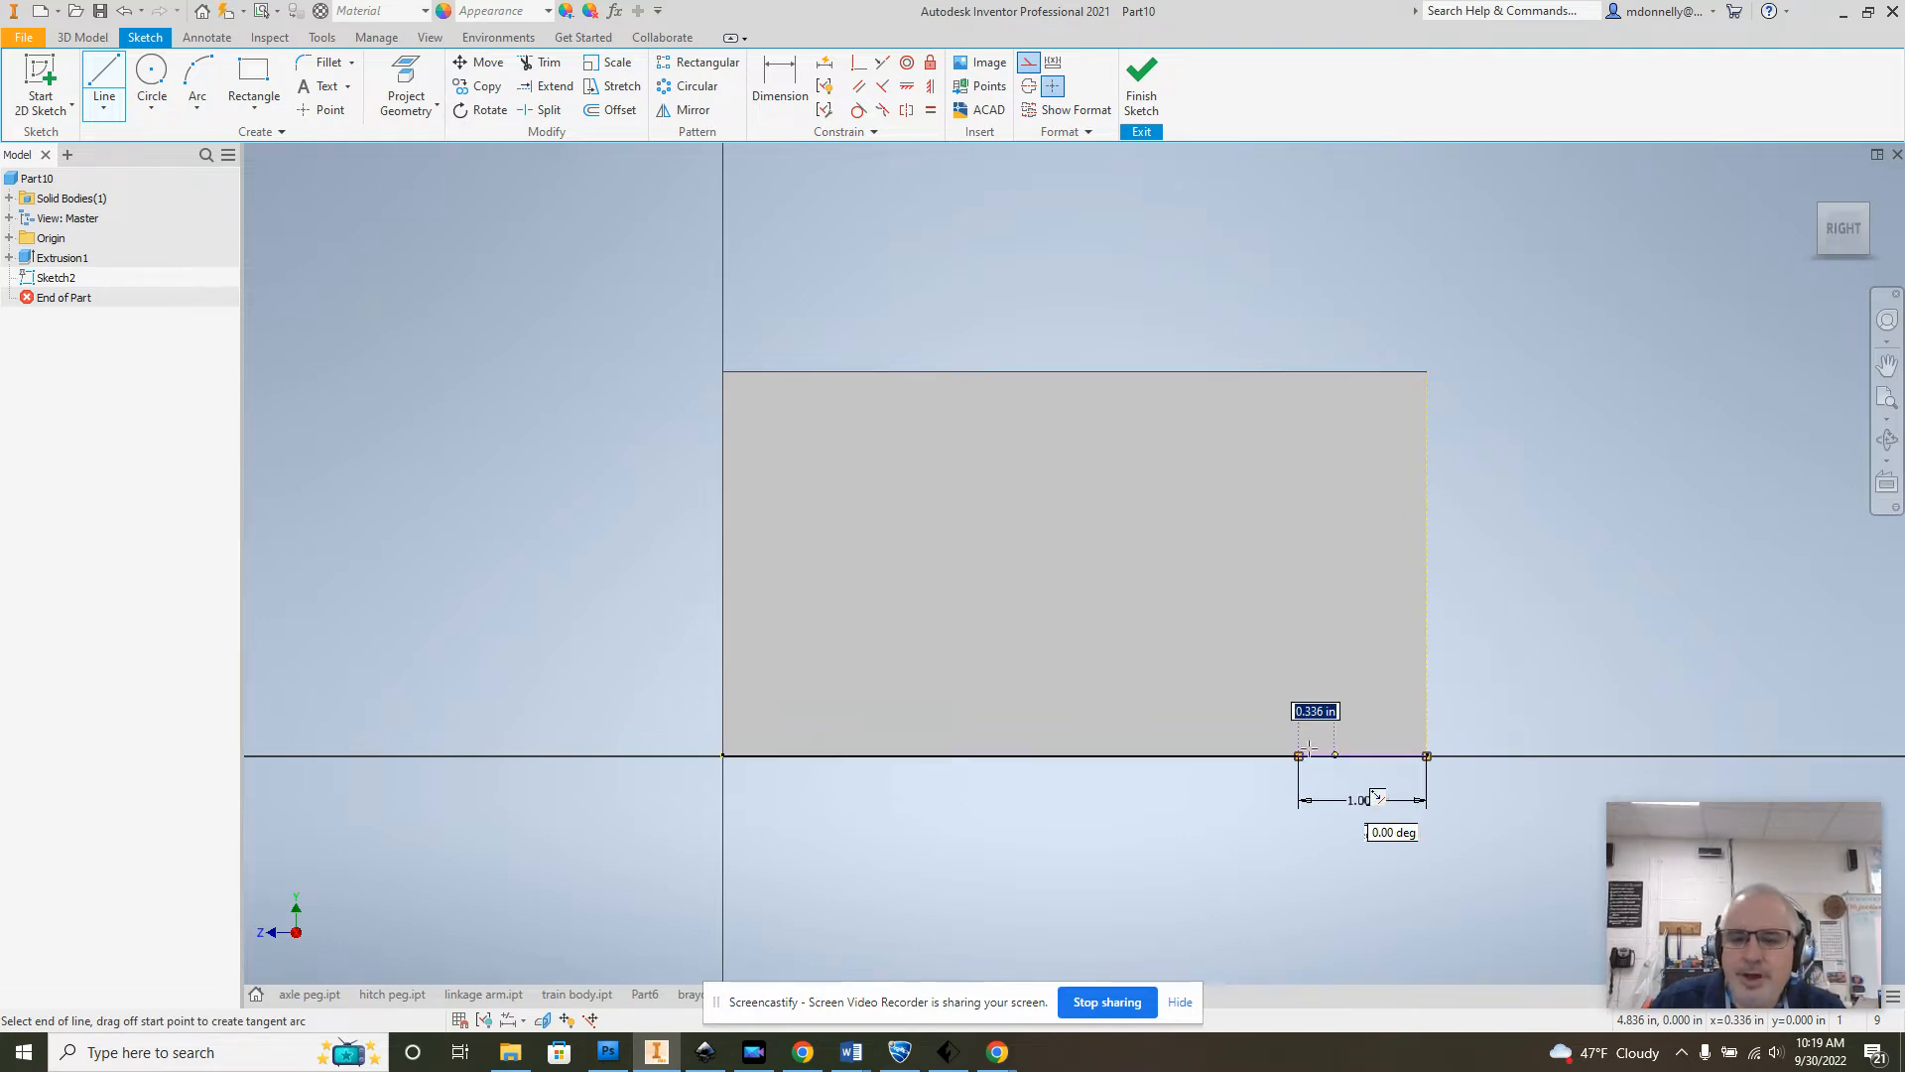
text(0.)
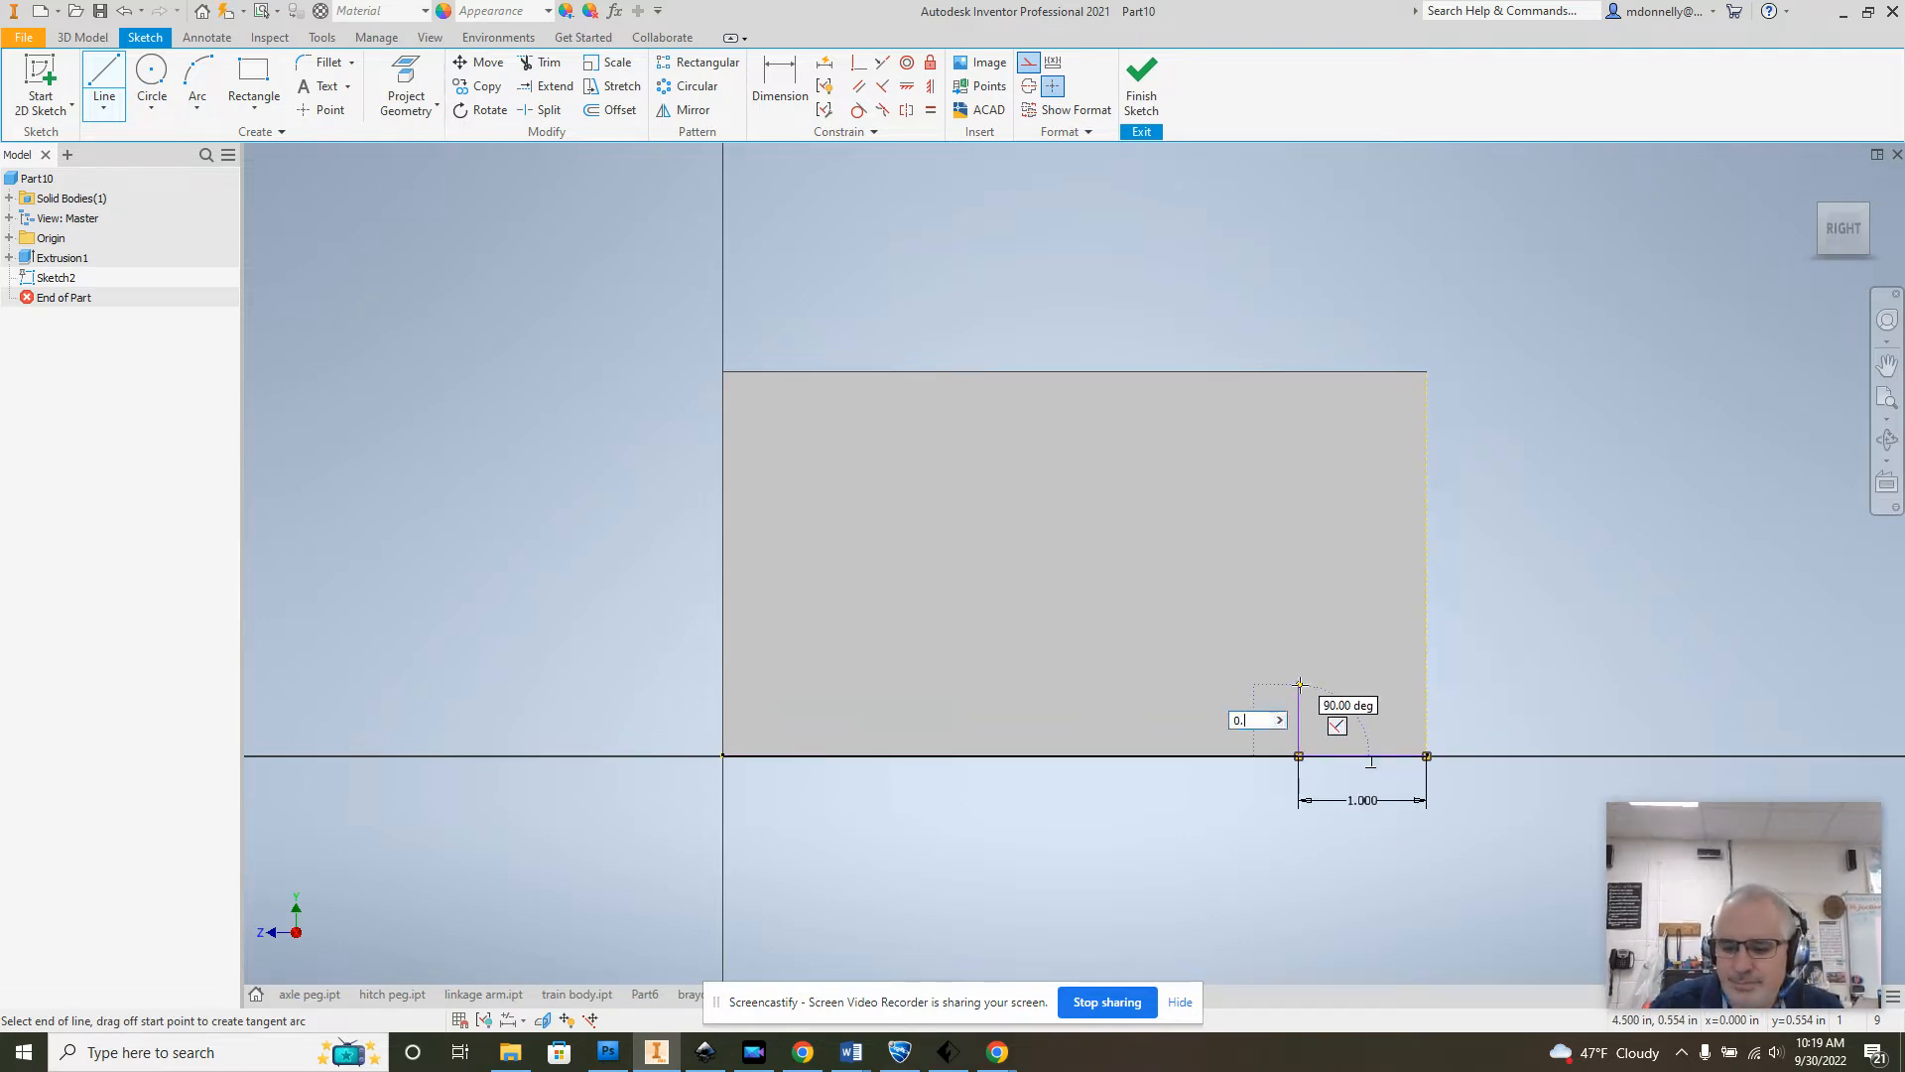
text(5)
key(Return)
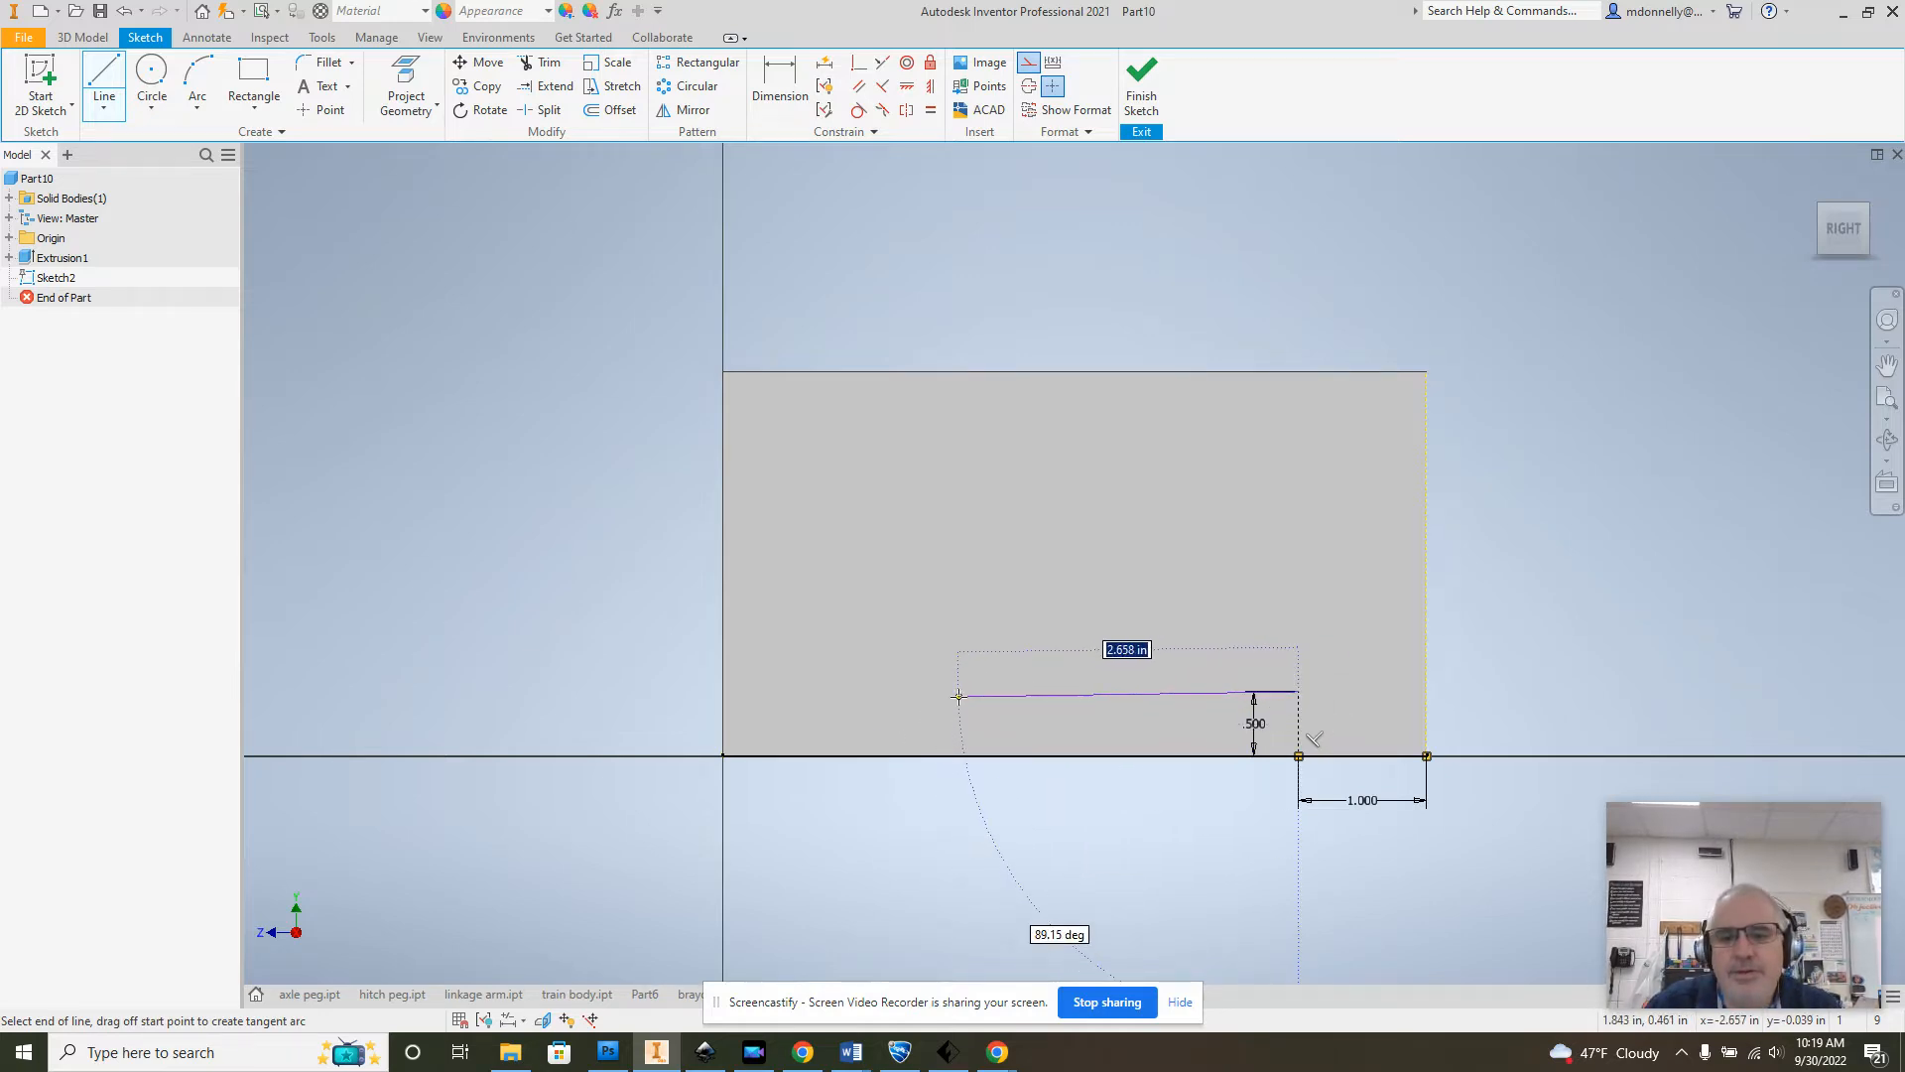
text(3)
key(Return)
text(5)
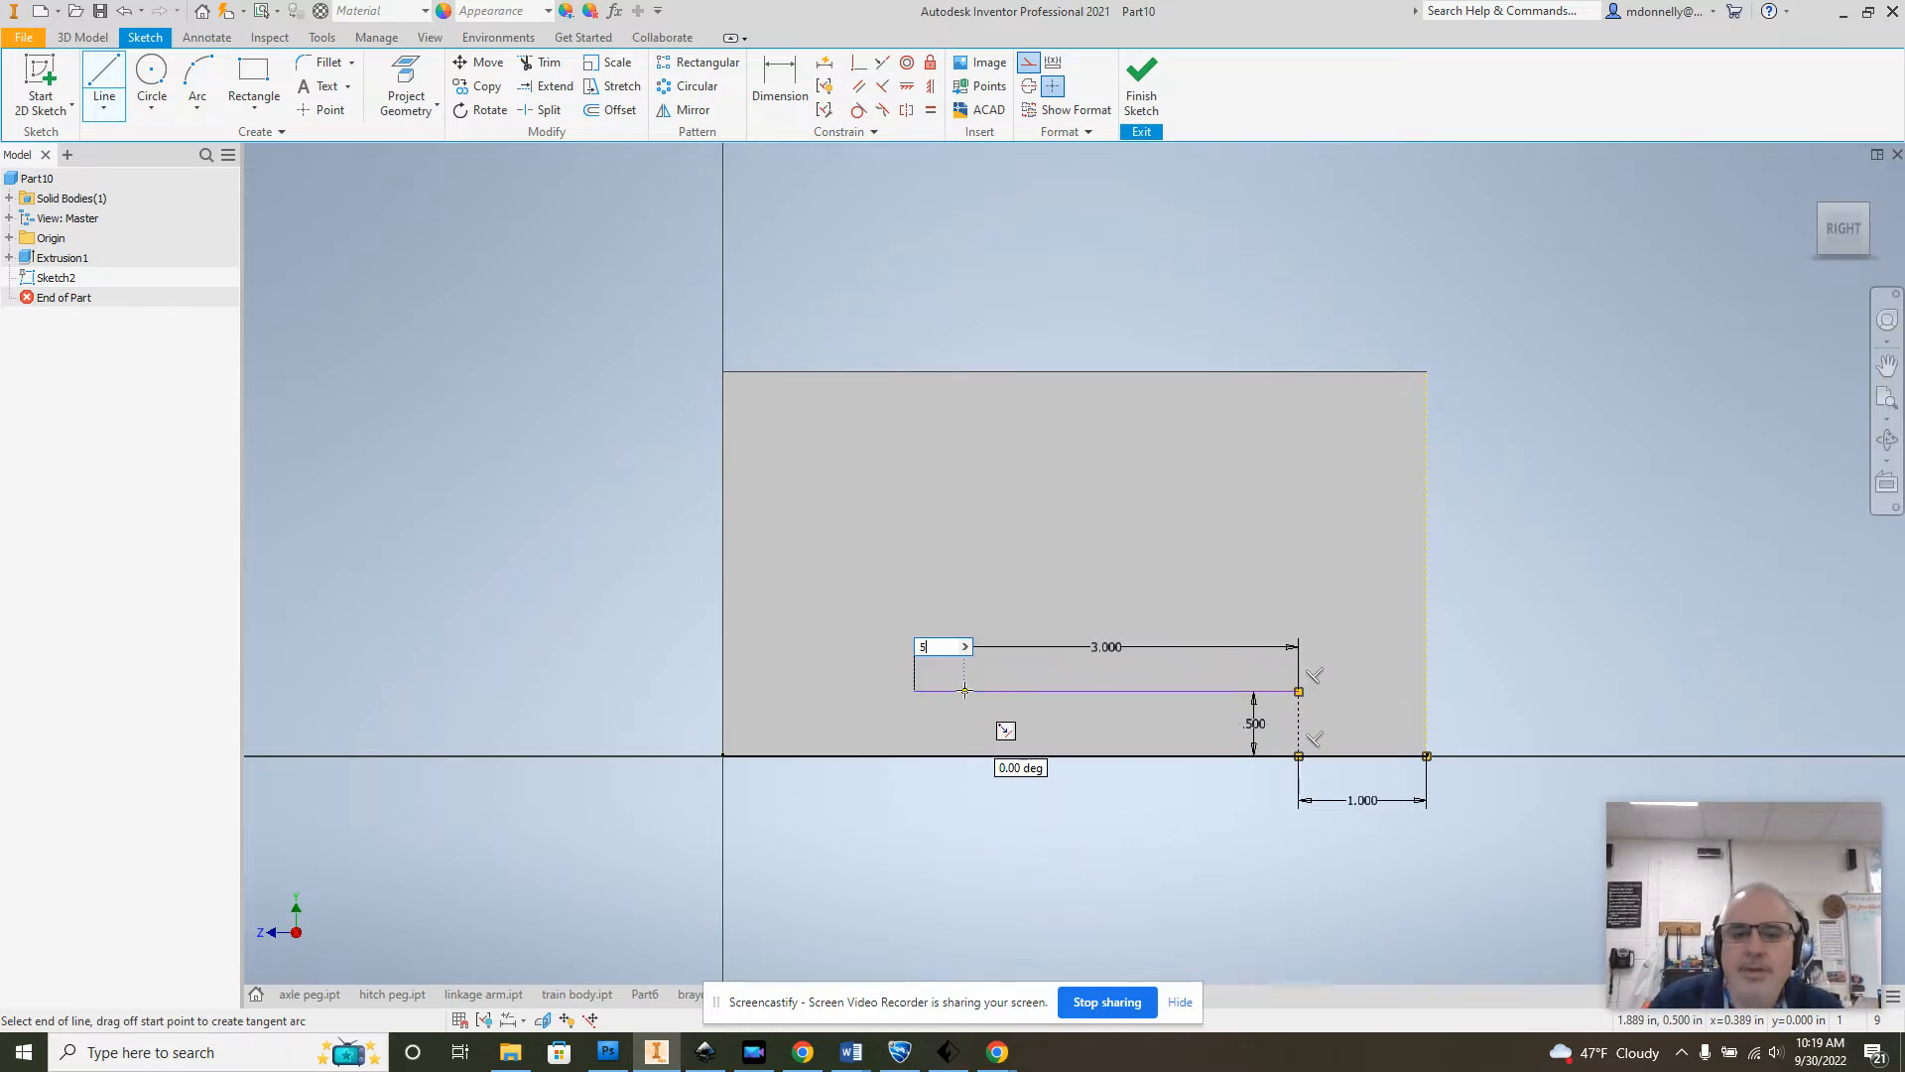
text(3.5)
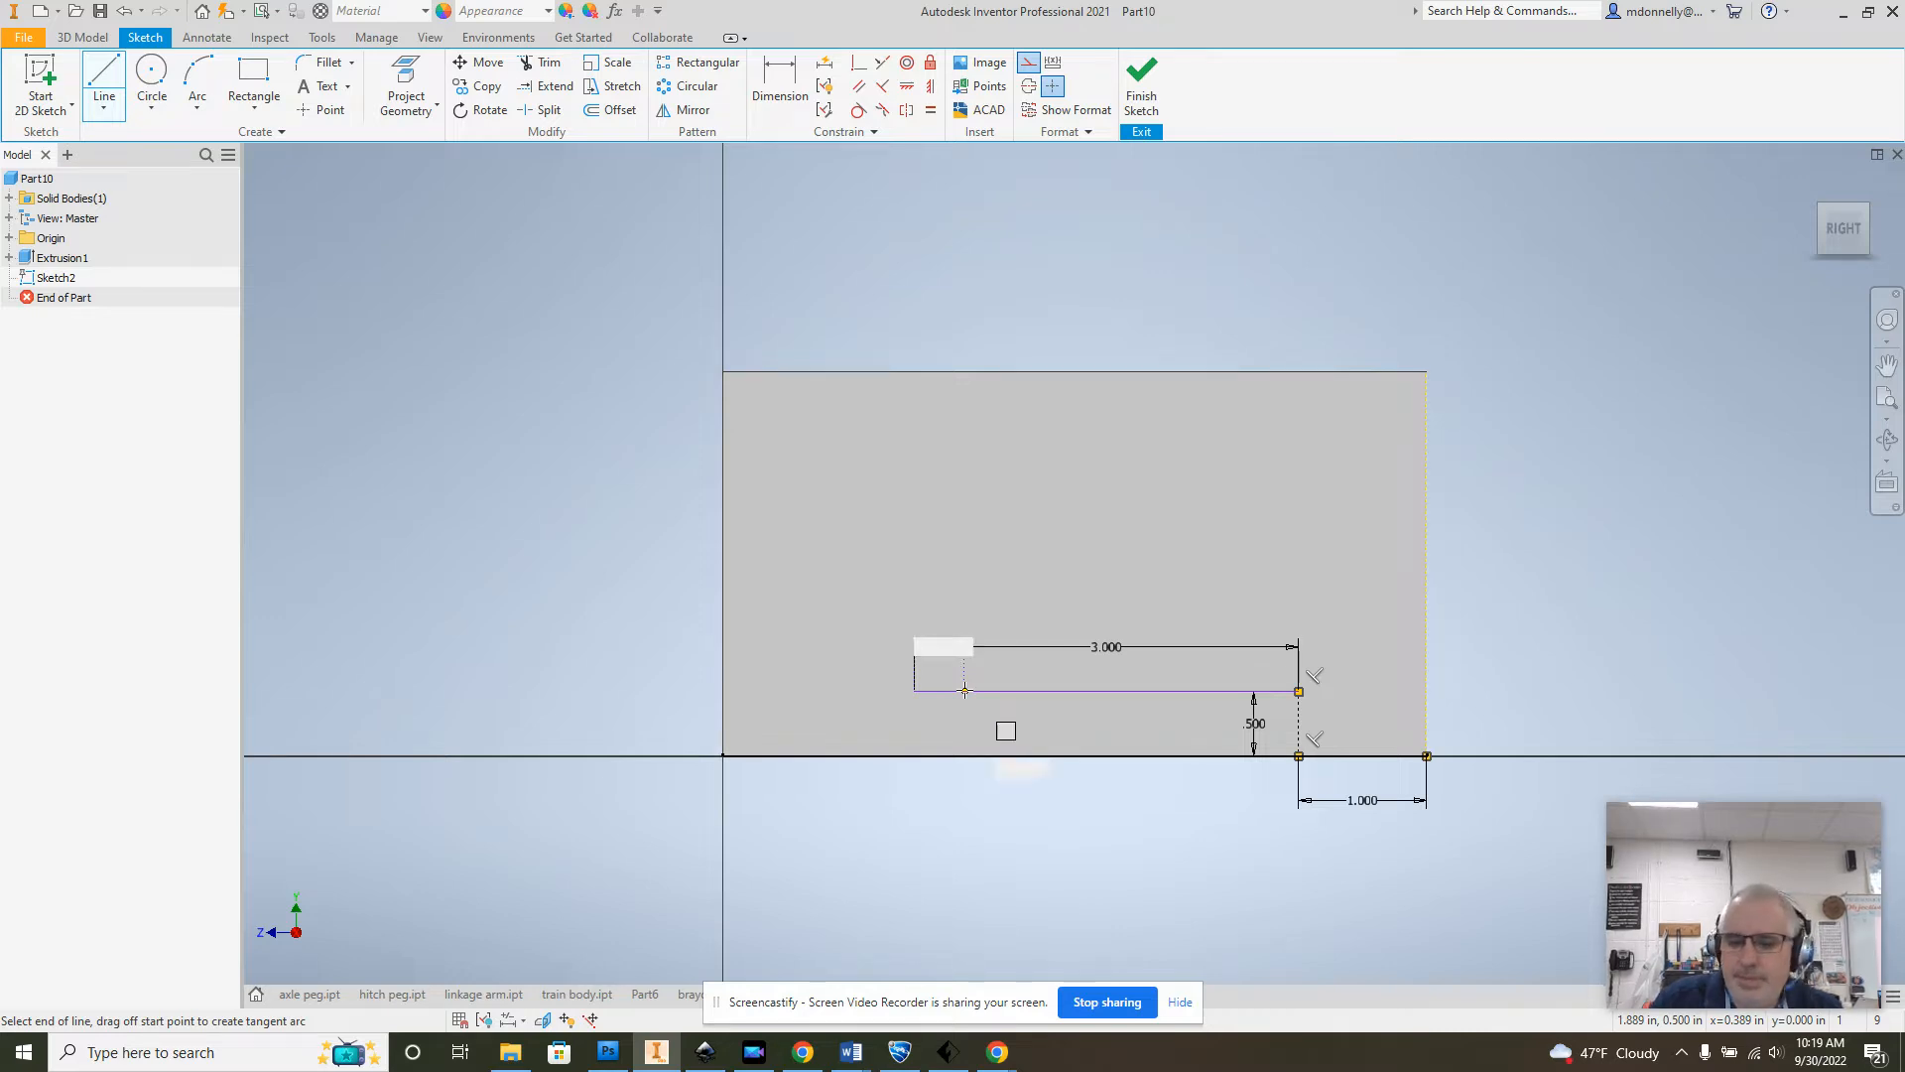
key(Return)
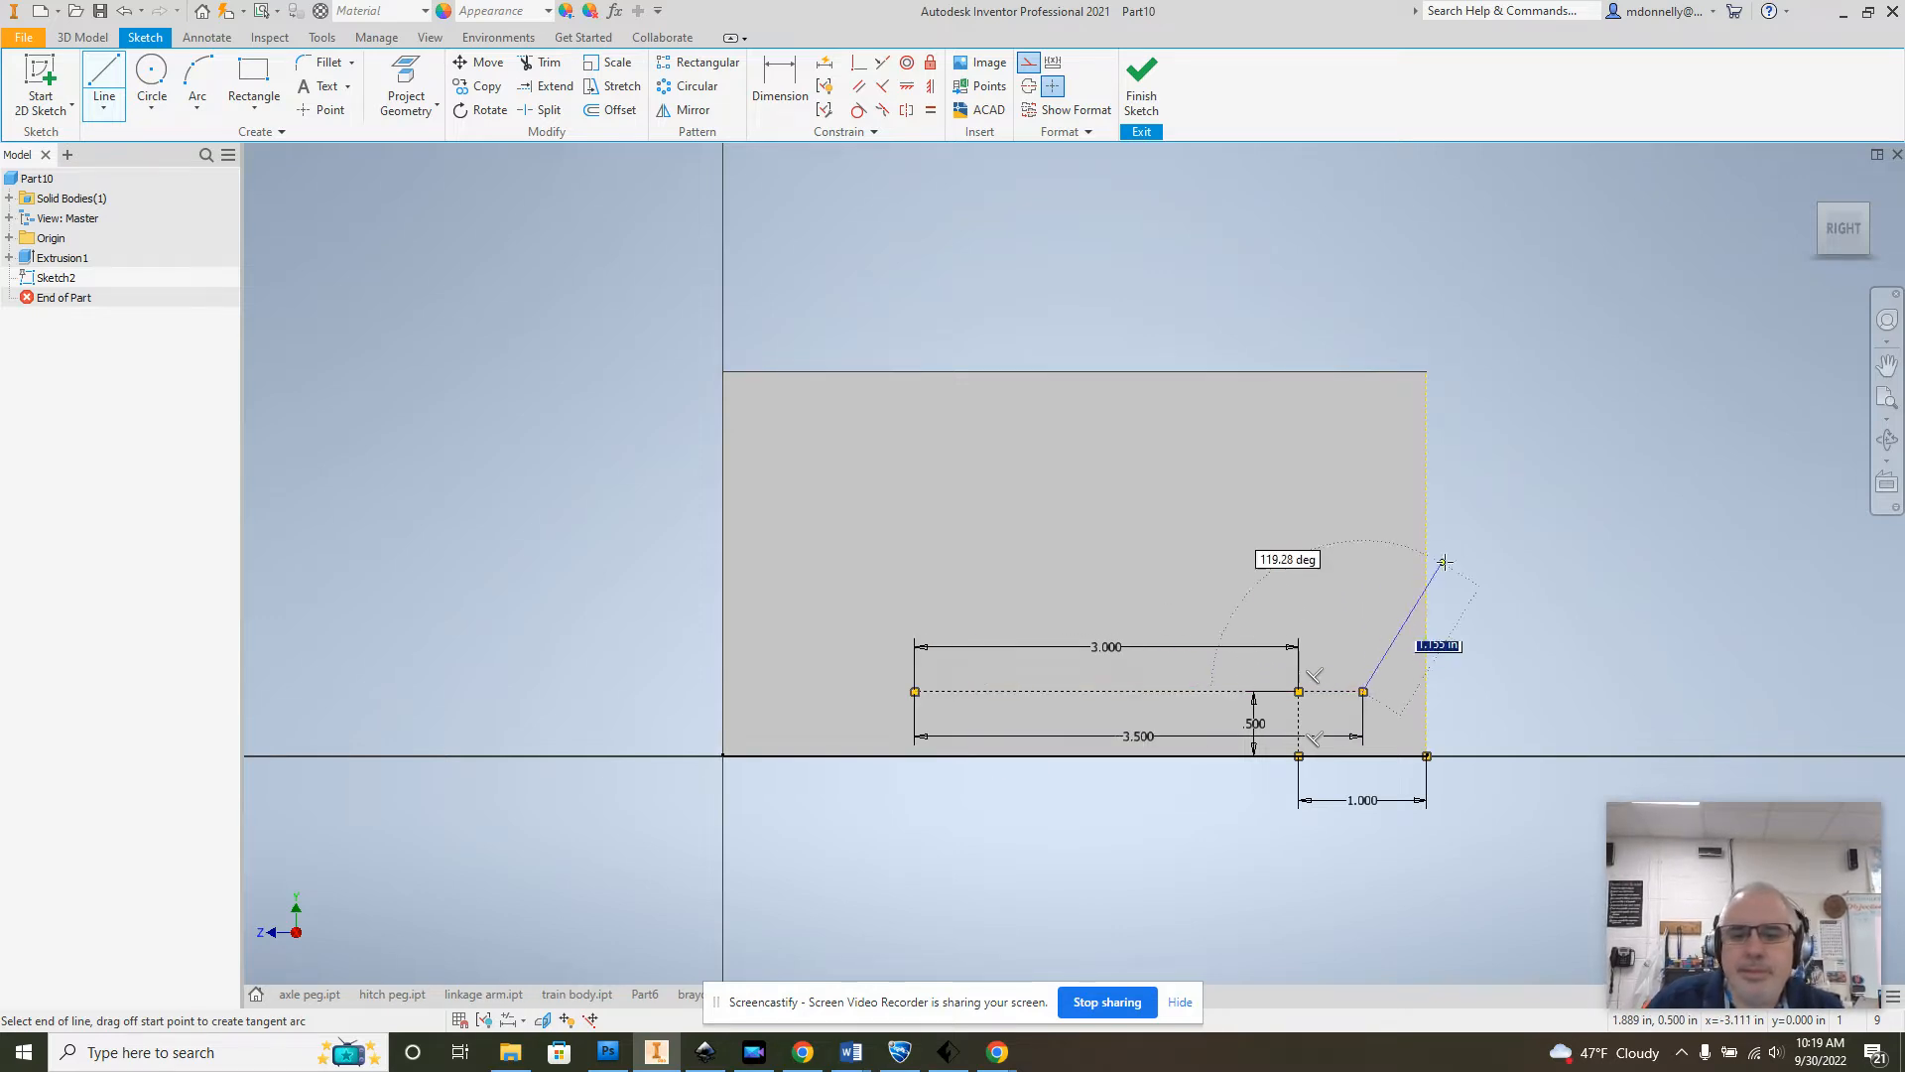
right_click(1438, 558)
click(1542, 564)
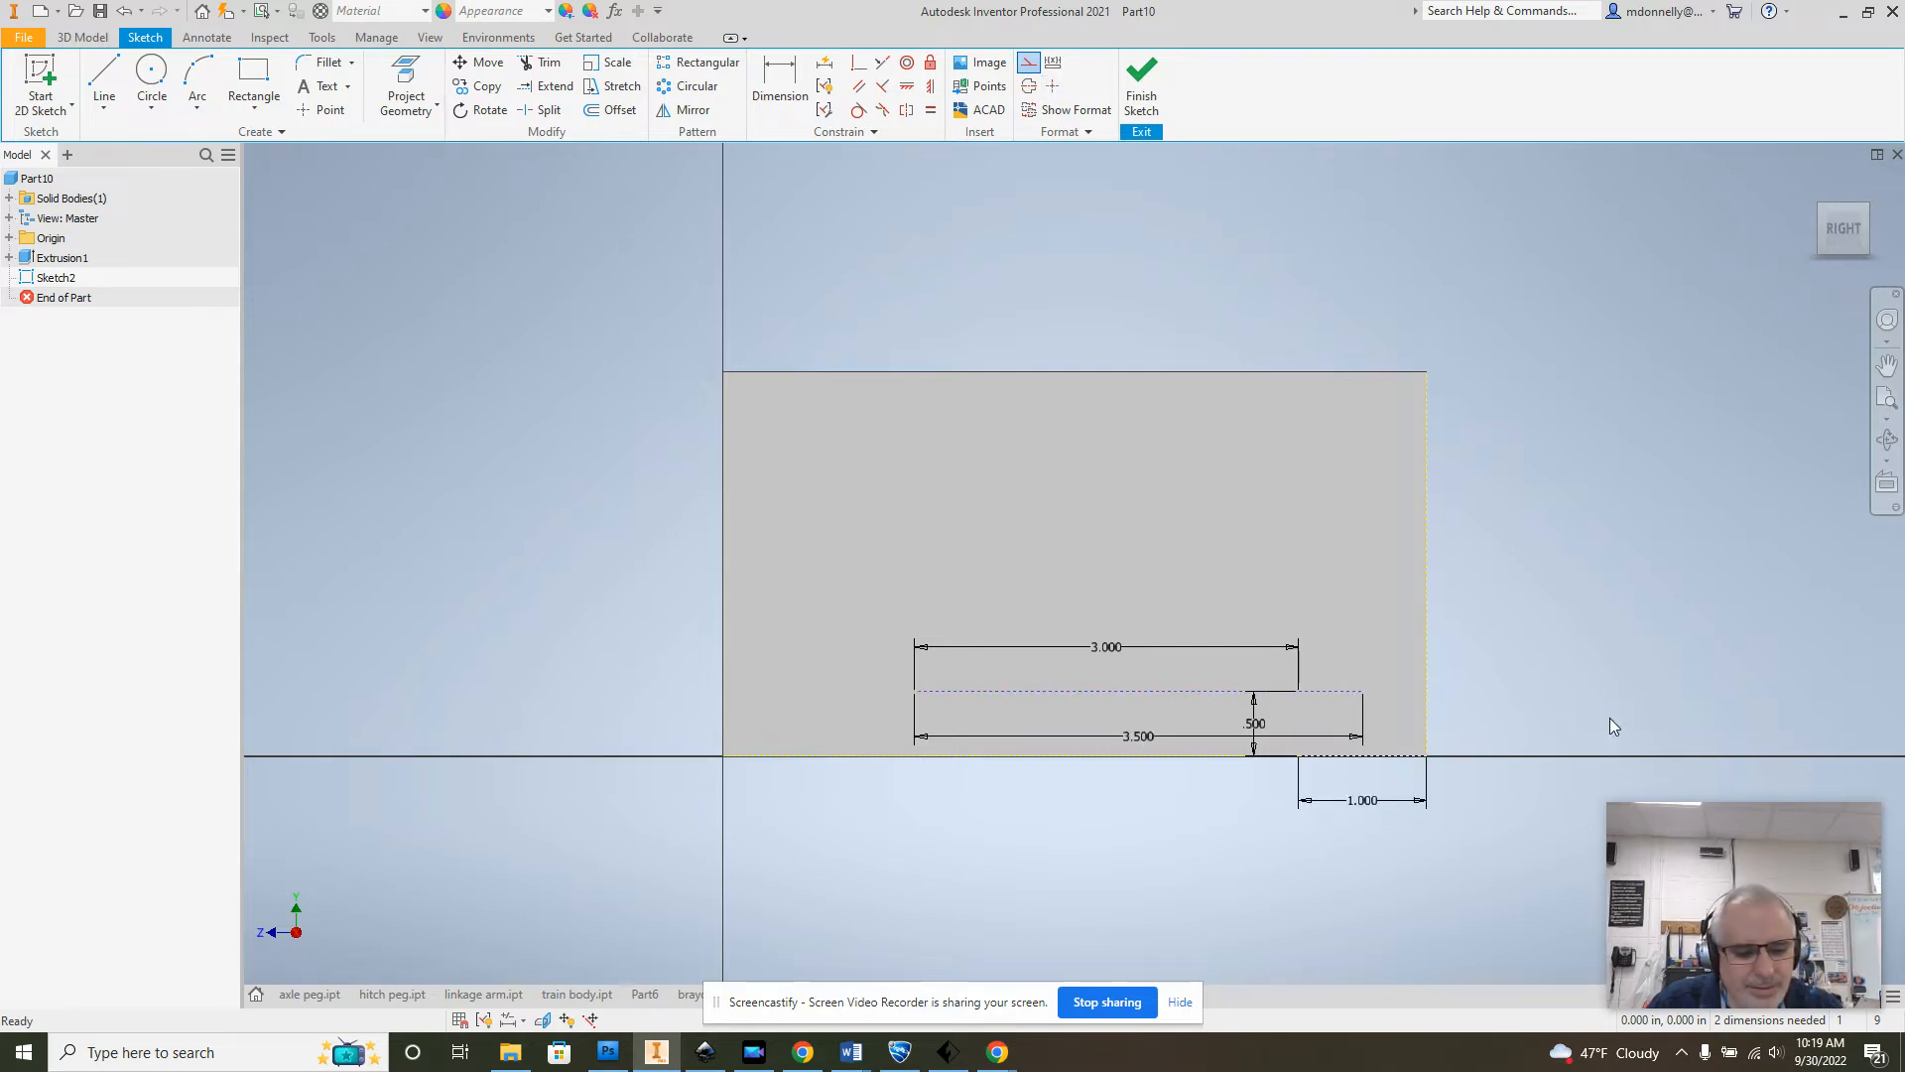
key(ctrl+z)
key(ctrl+z)
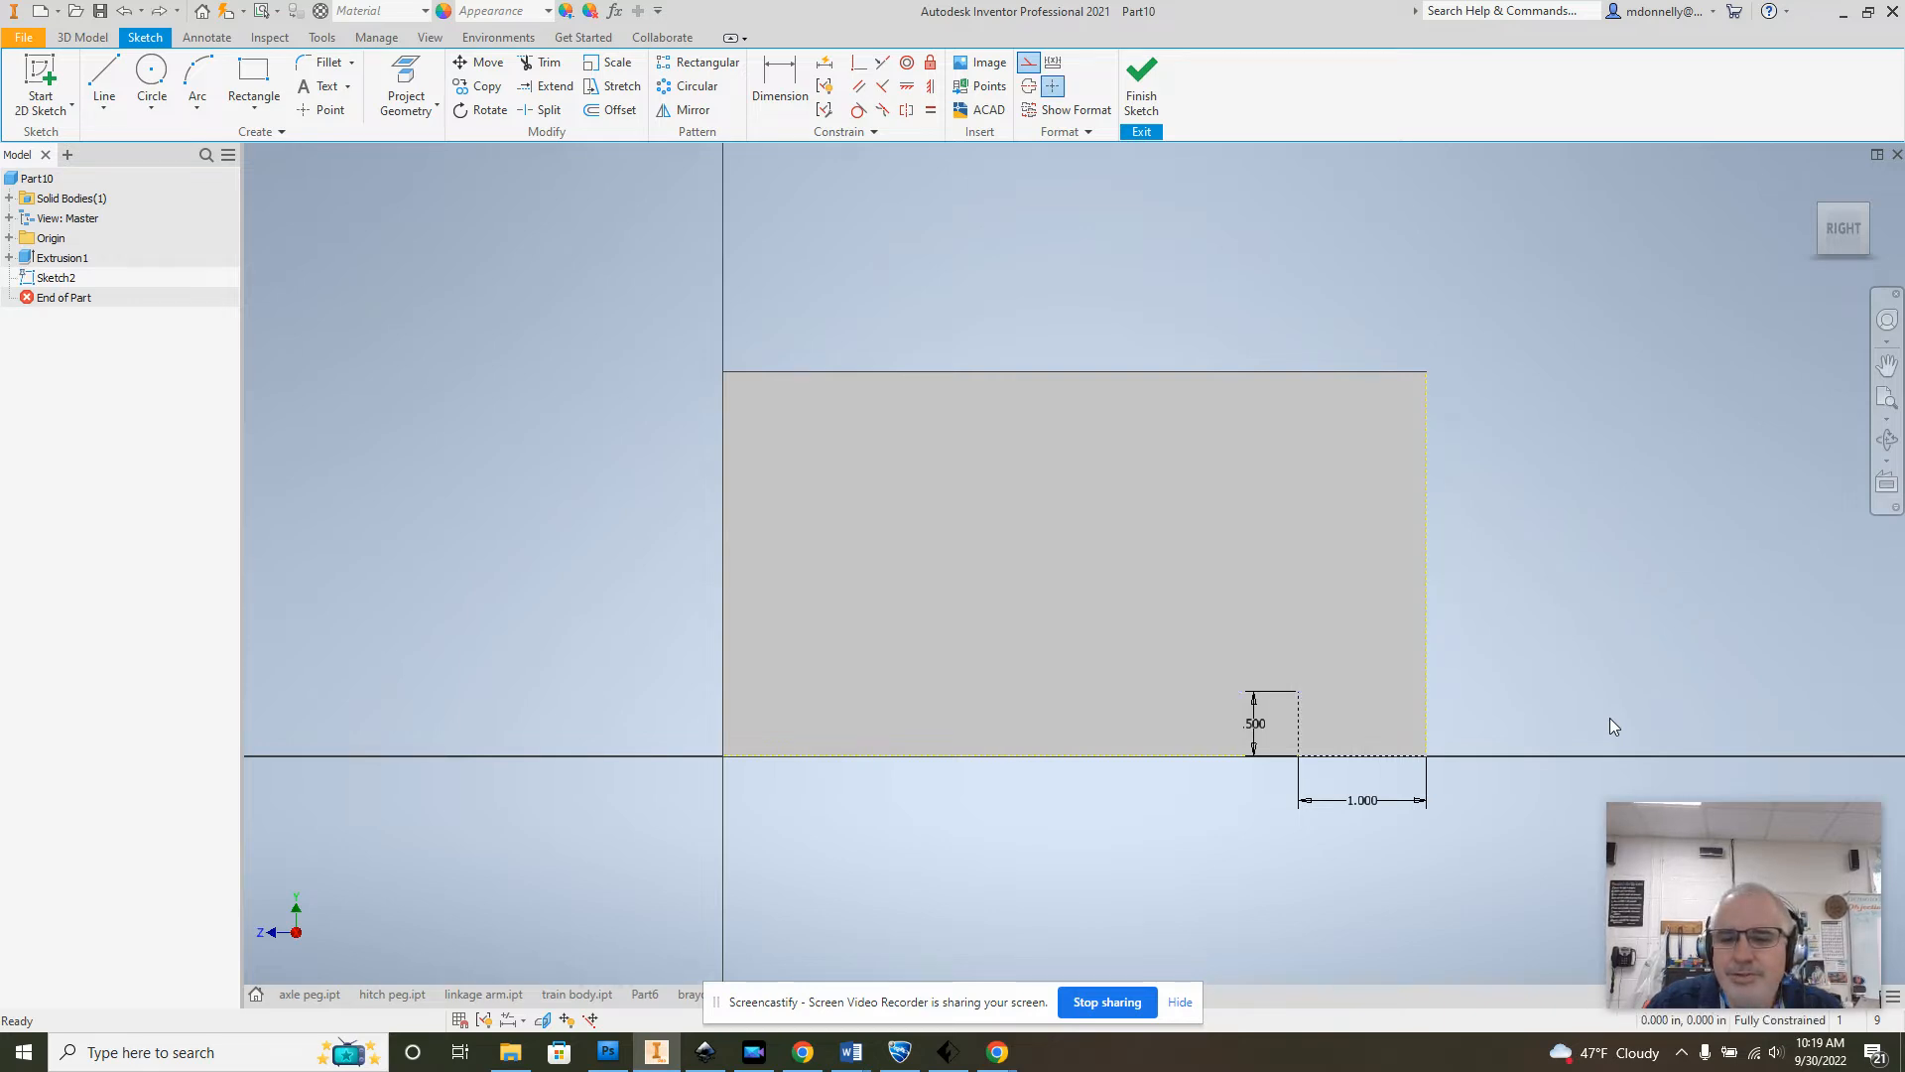
Step: Draw a horizontal 3.5 in construction line leftward from the upper end of the 0.5 in vertical line
key(l)
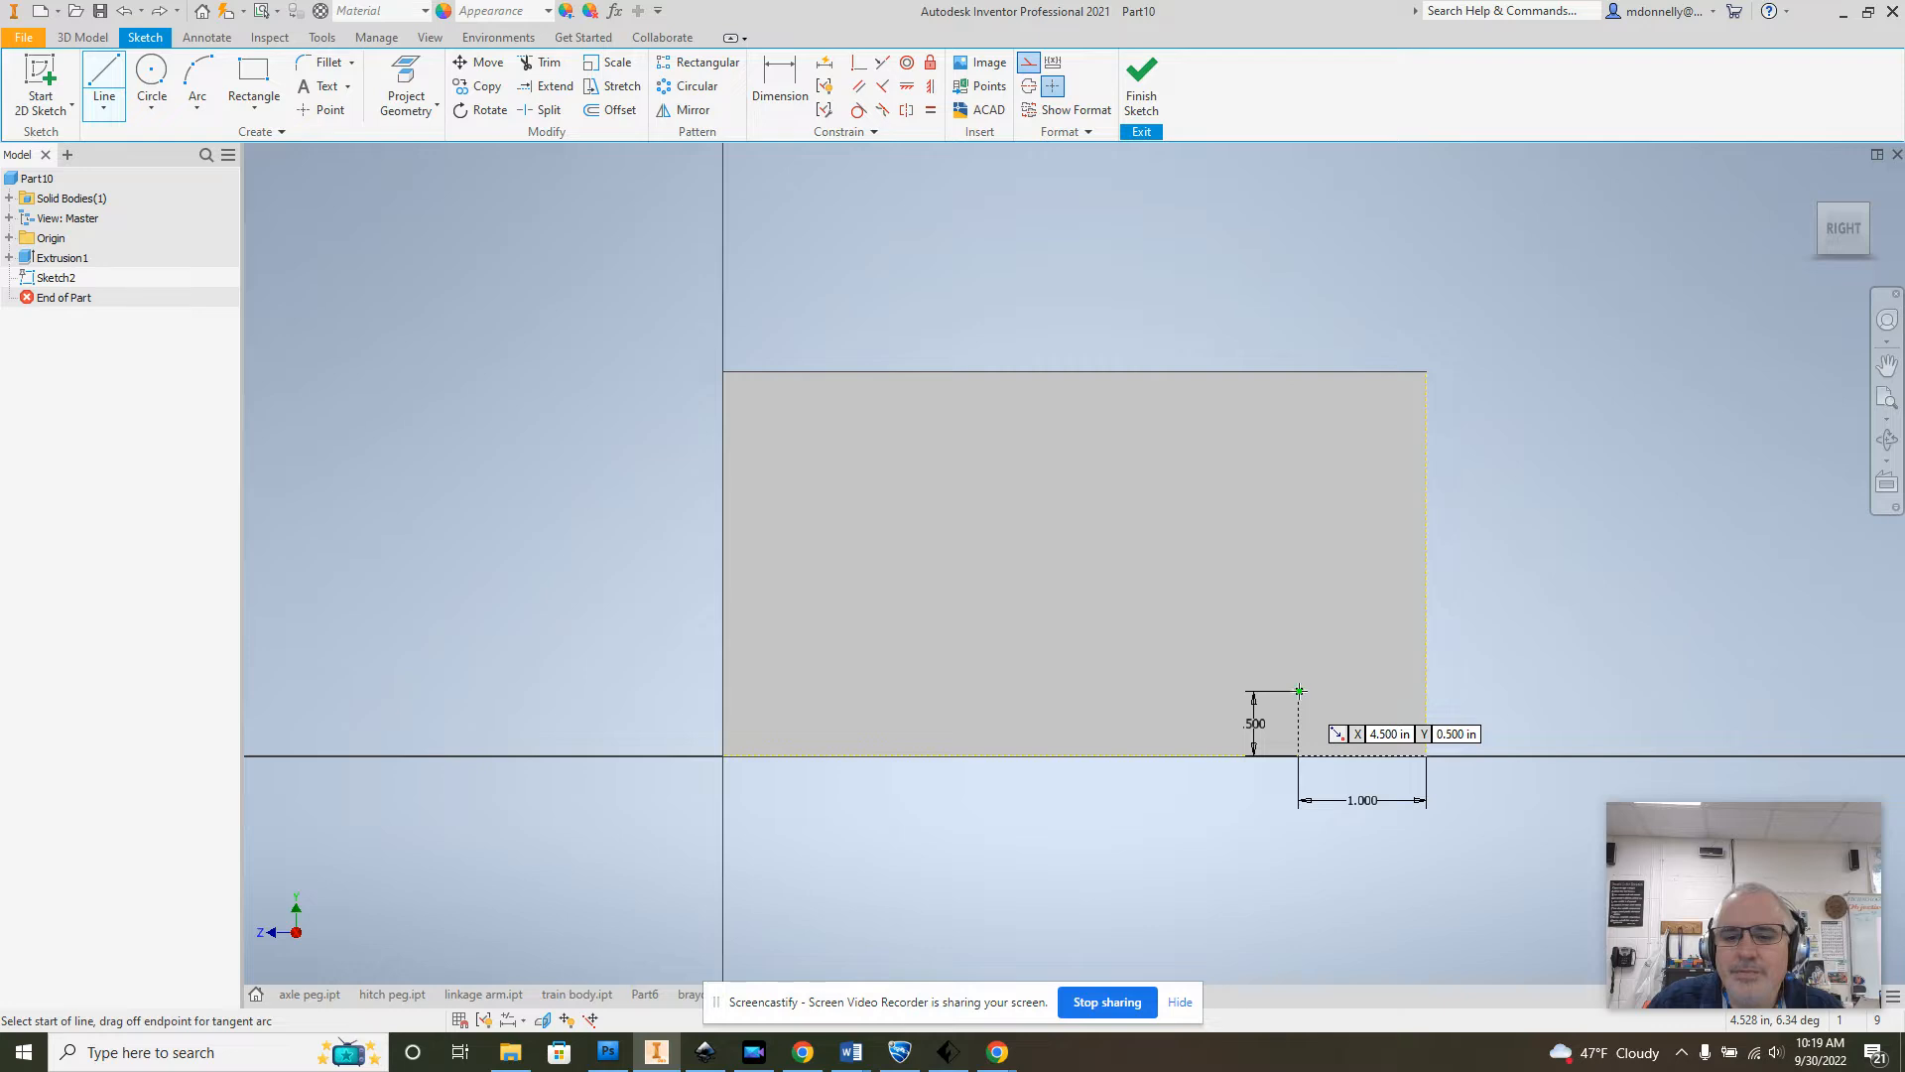
click(1299, 691)
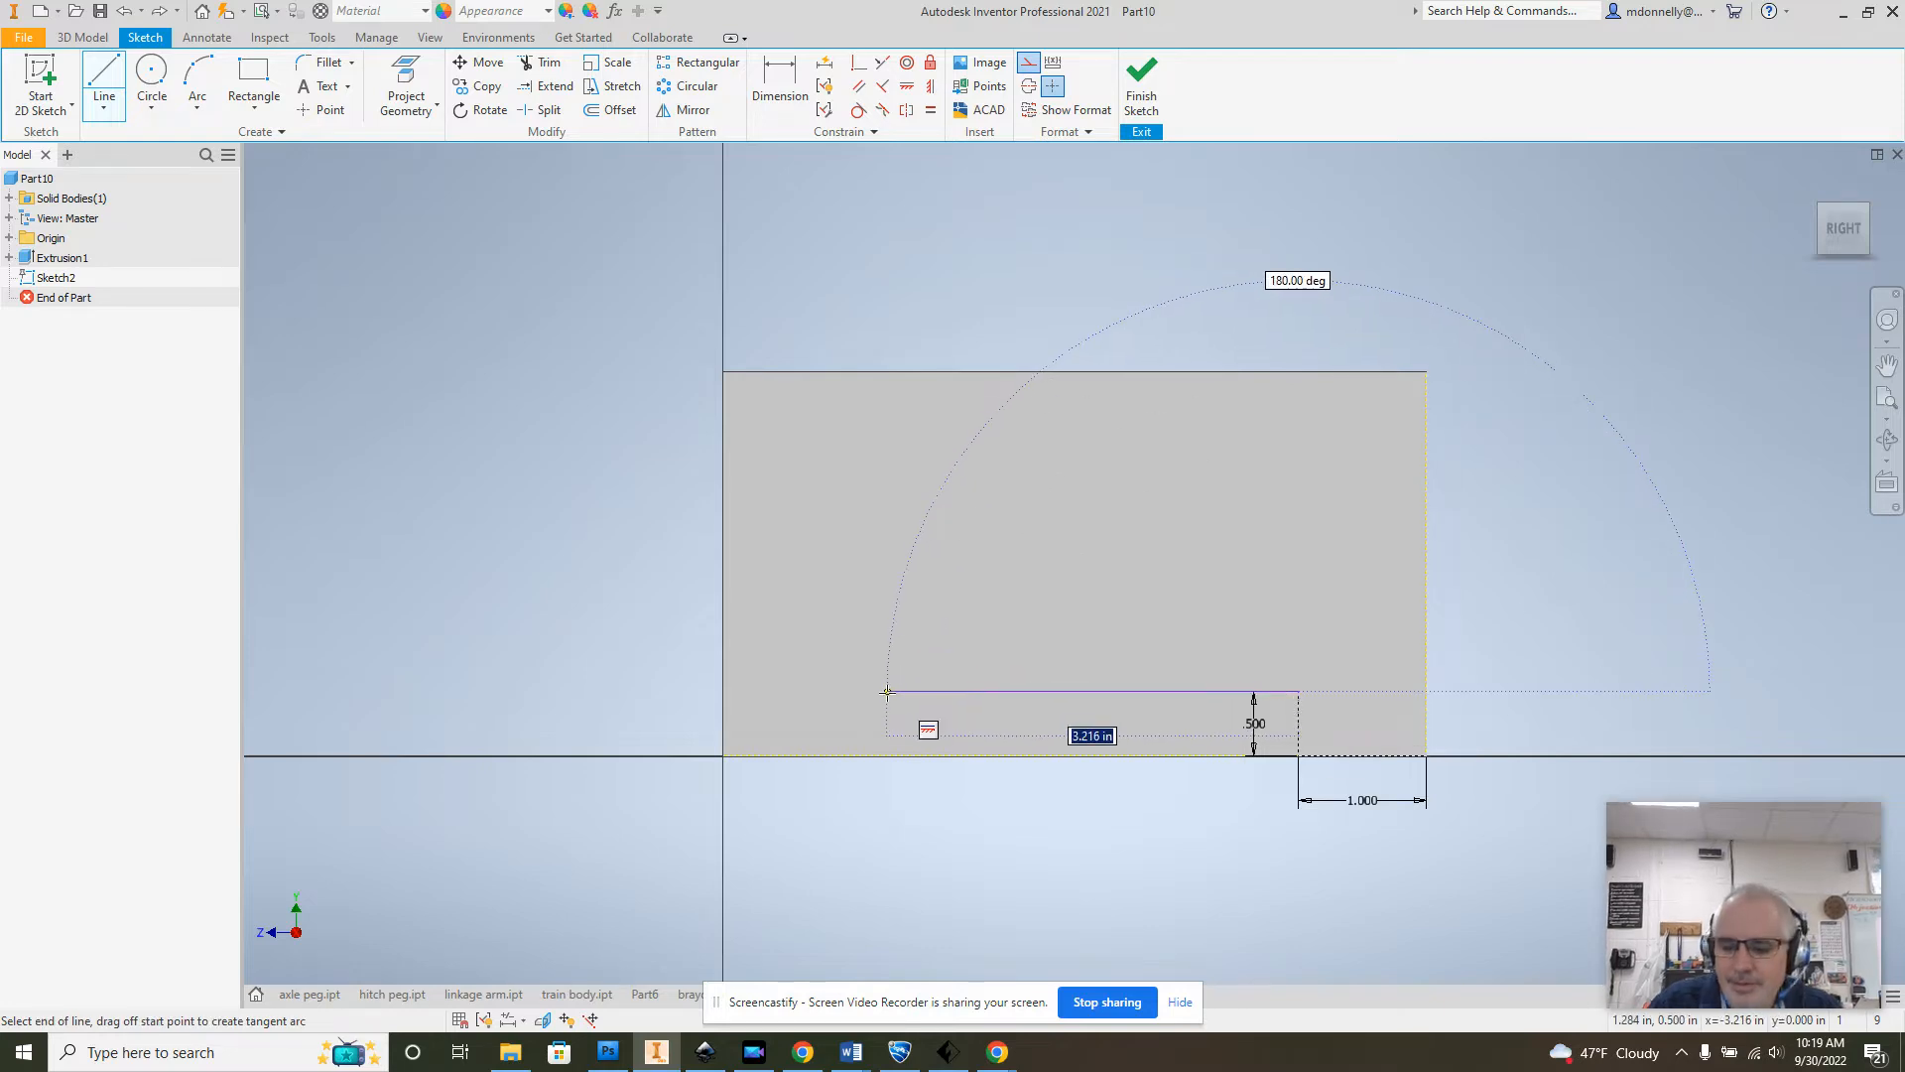
text(3.5)
key(Return)
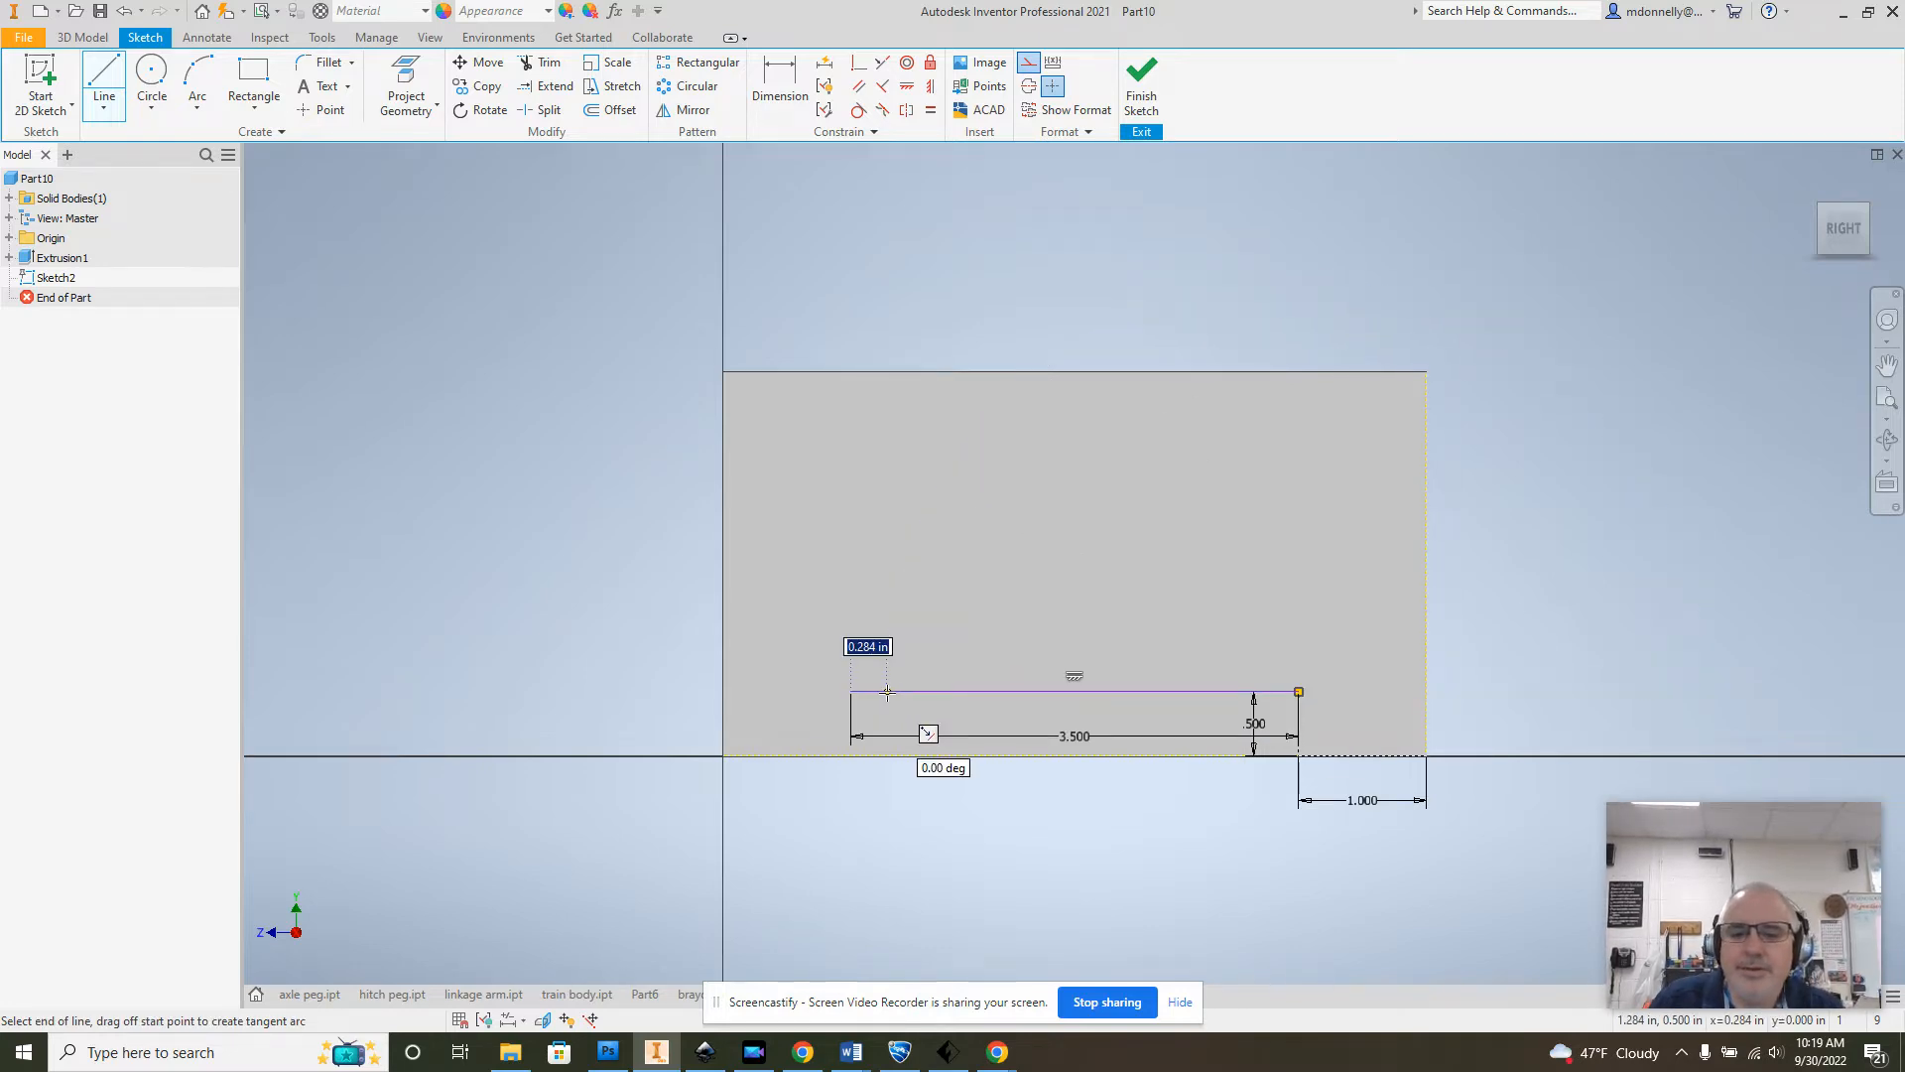
right_click(1171, 482)
click(1258, 490)
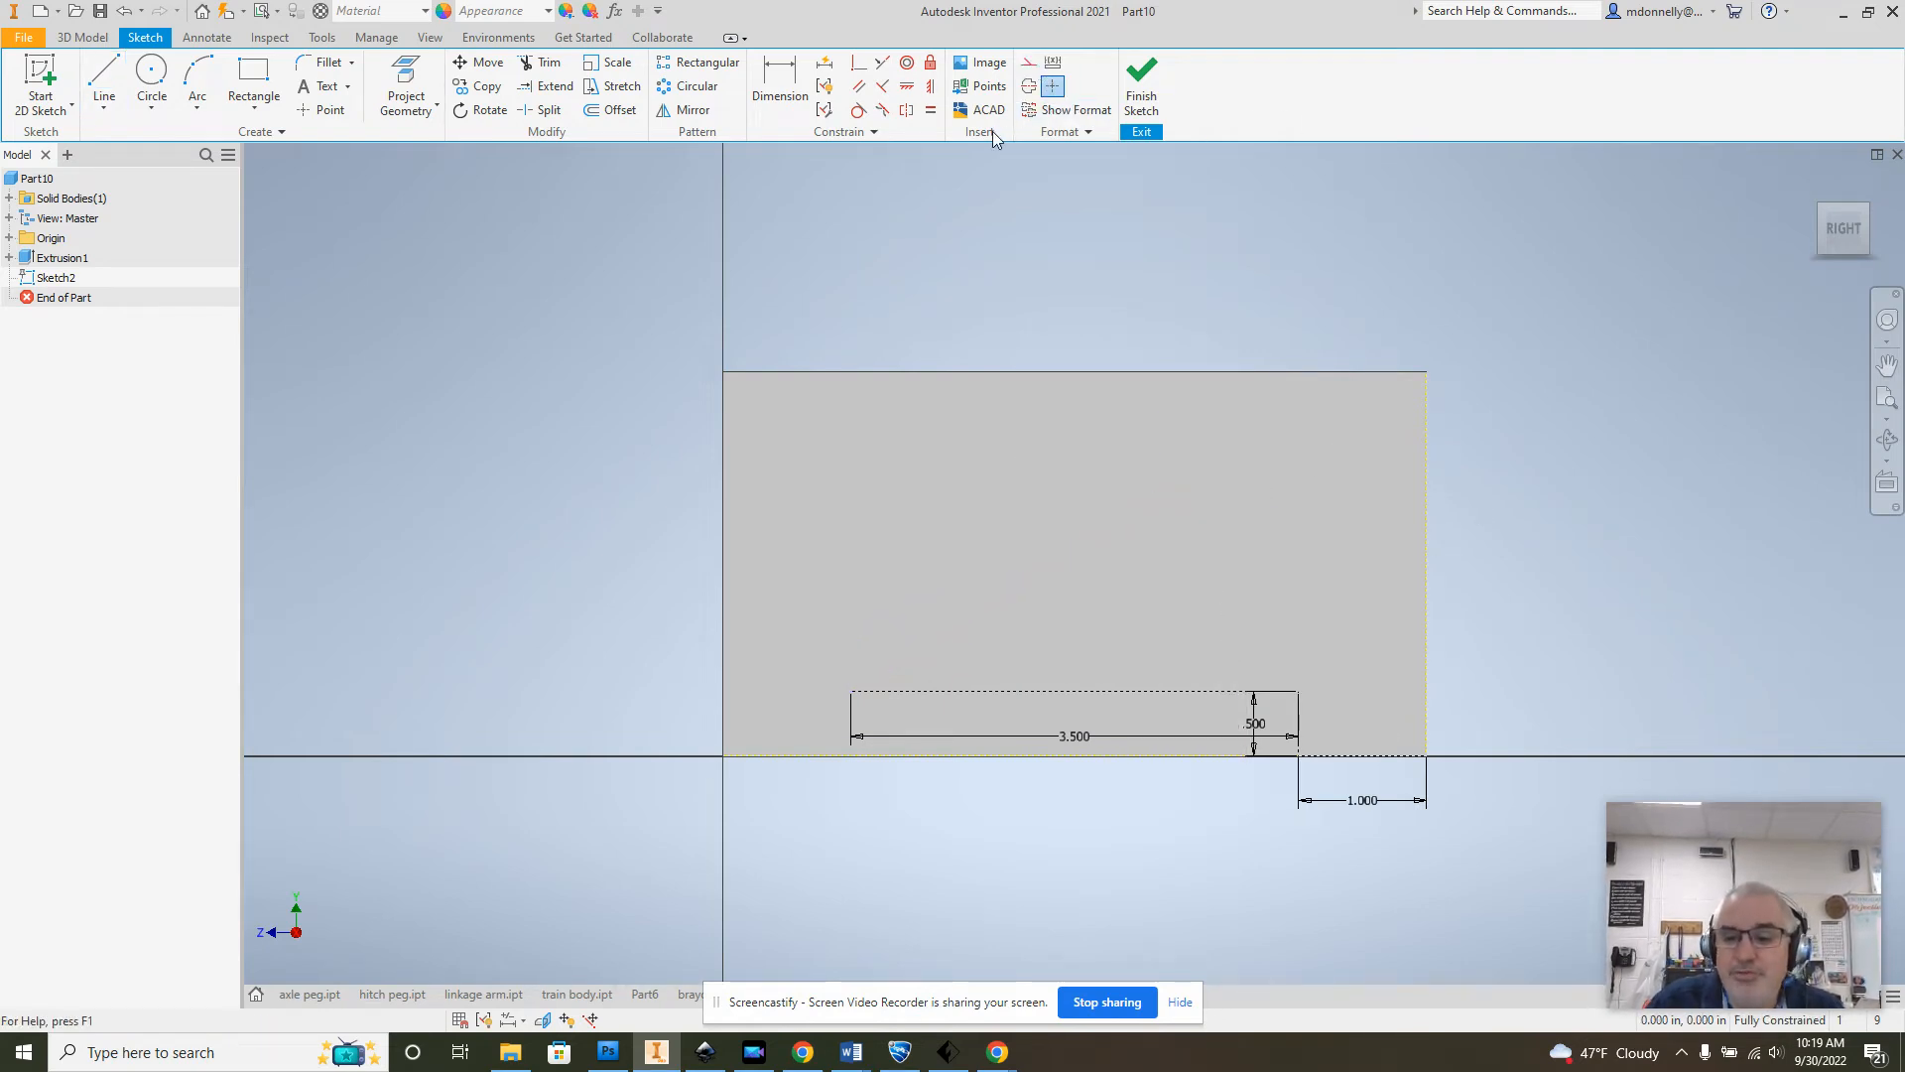
Step: Delete the 1 in and 0.5 in helper lines and the 3.5 in dimension, keeping the long horizontal construction line
click(1363, 757)
key(Delete)
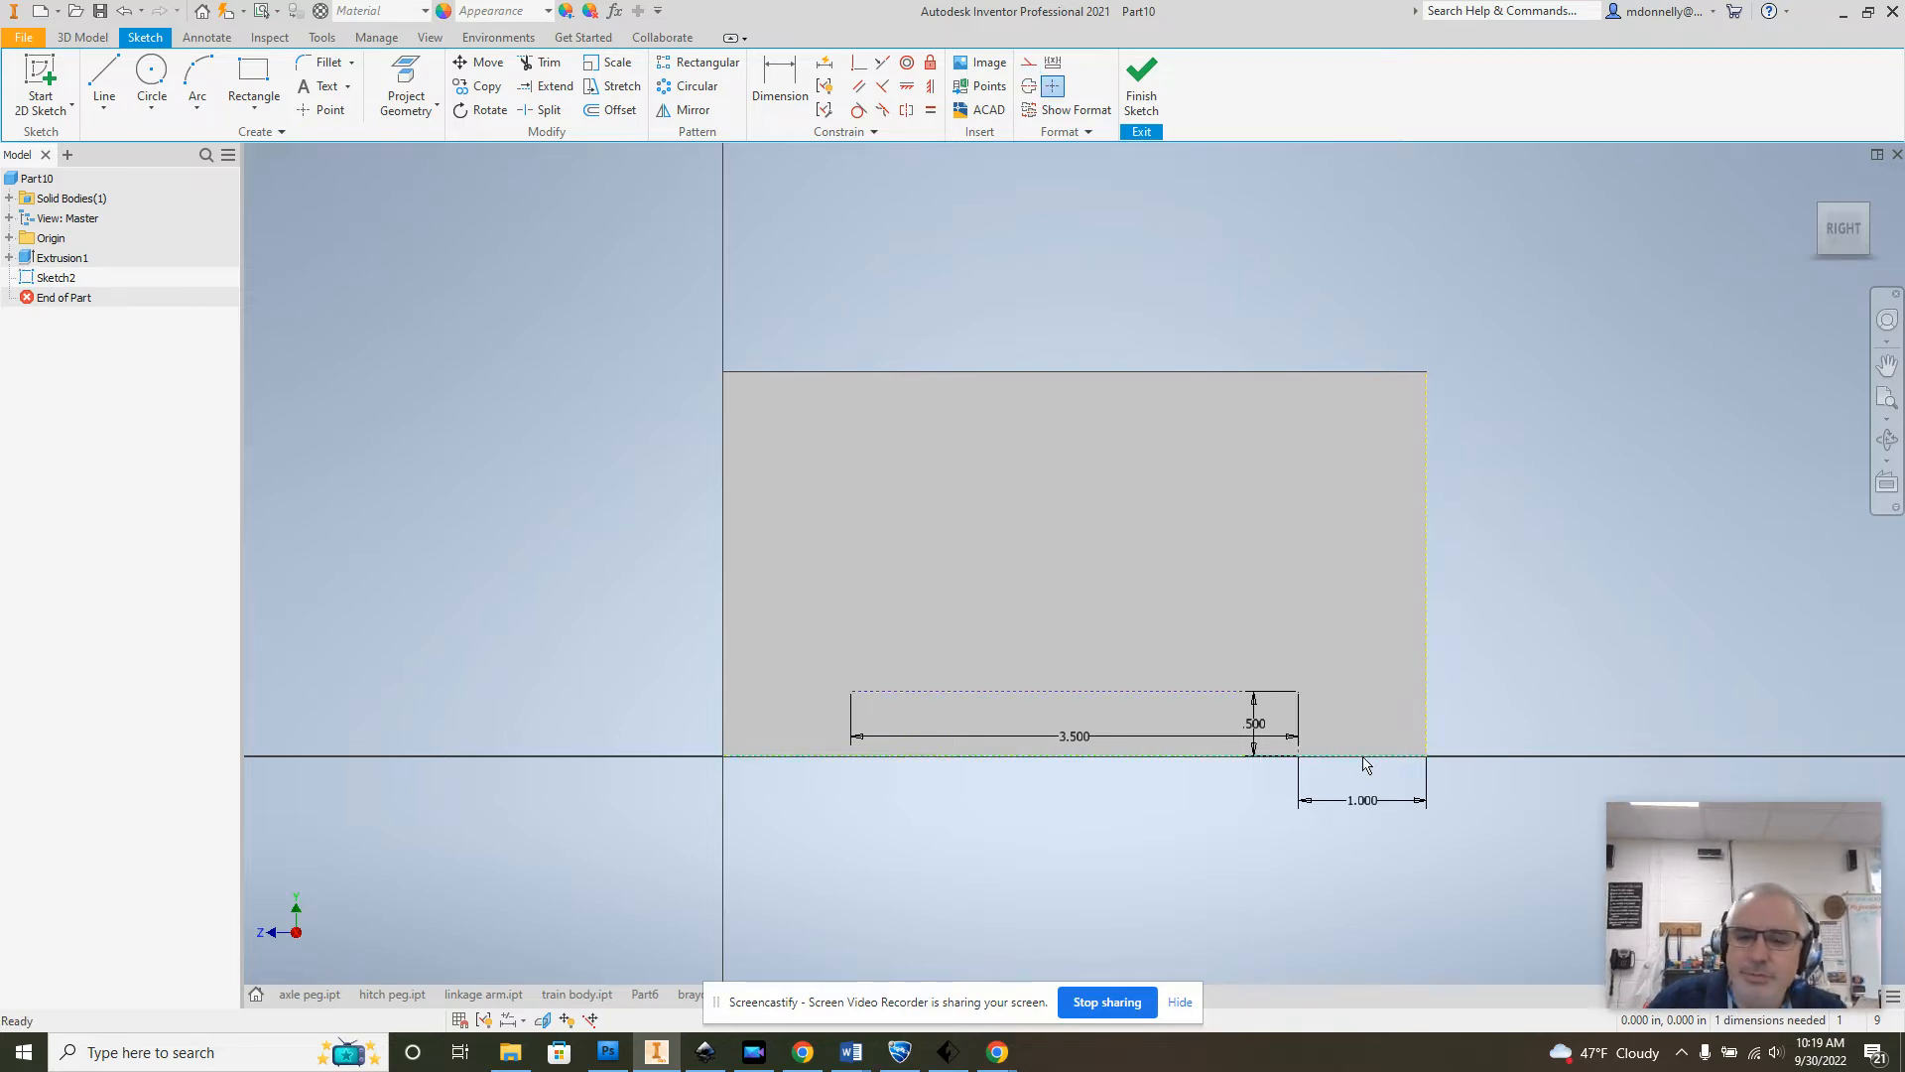
click(1294, 726)
key(Delete)
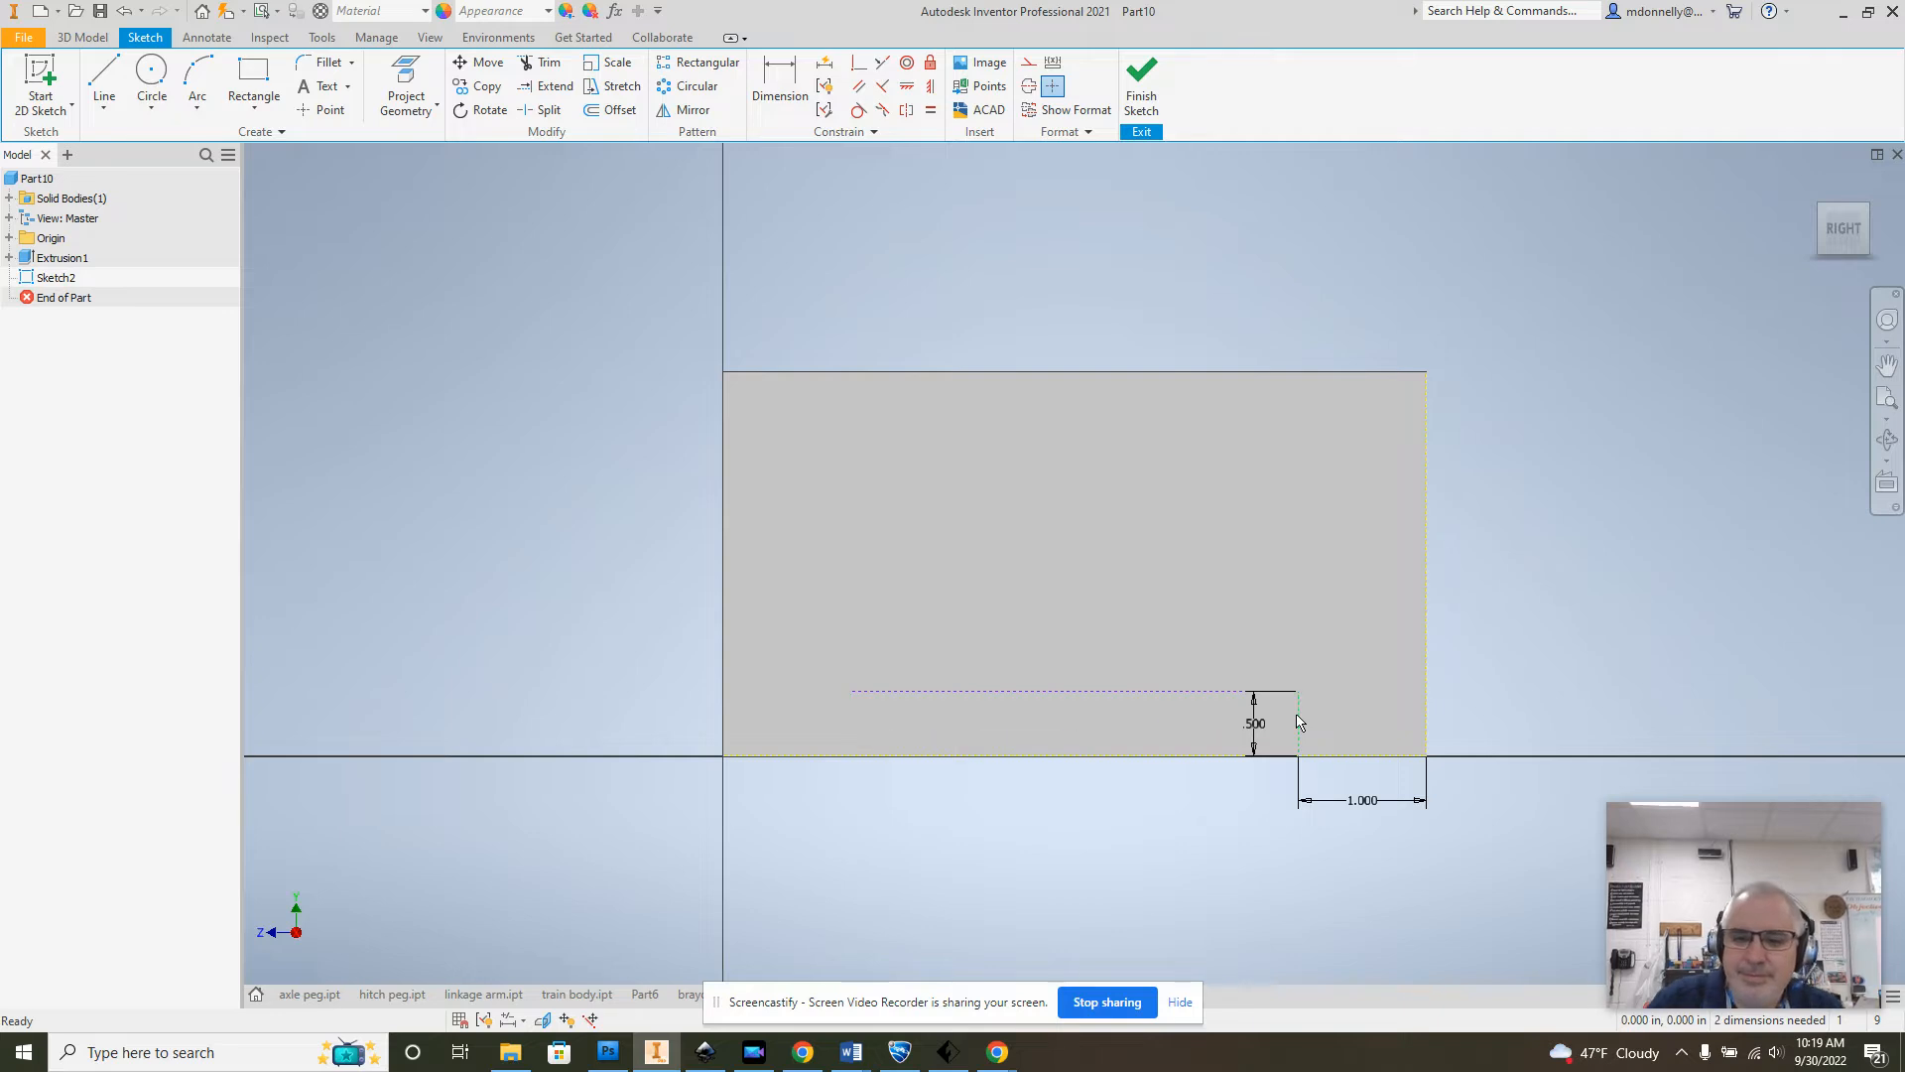
click(1298, 724)
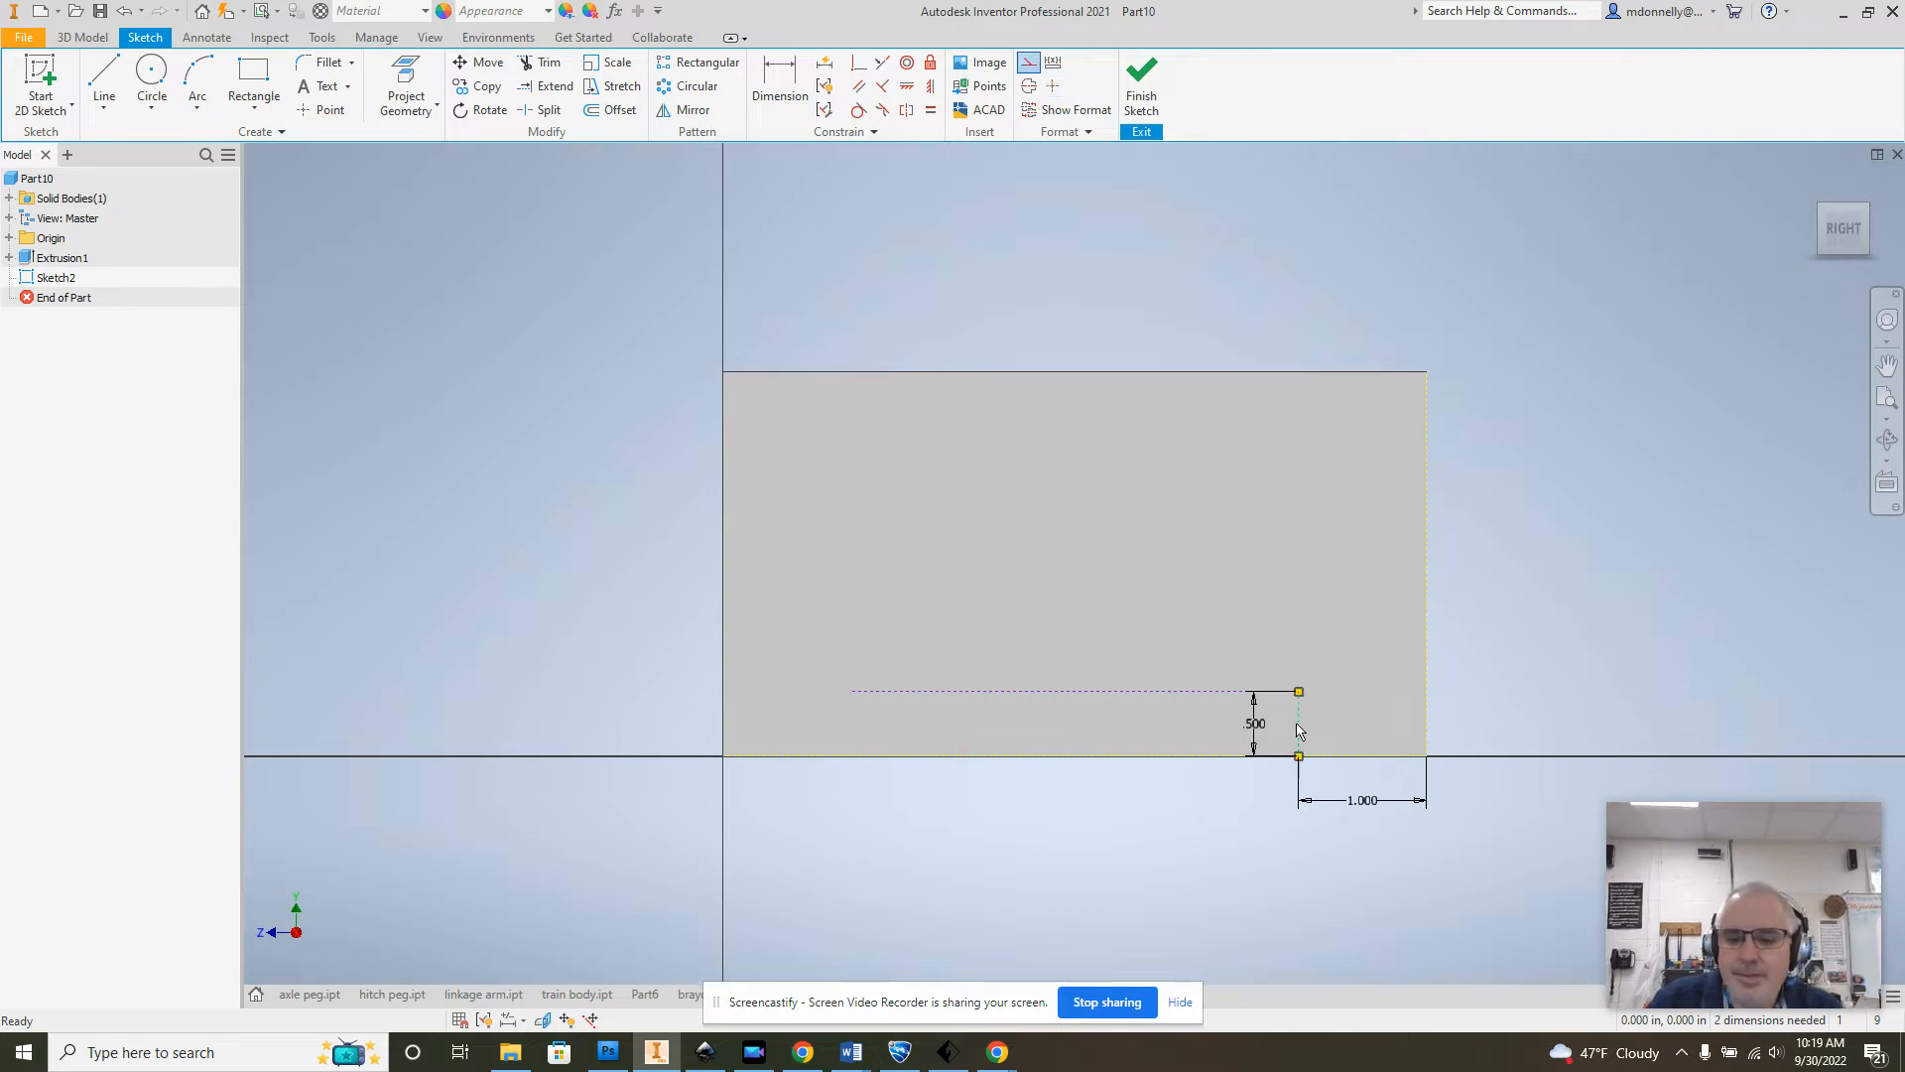
key(Delete)
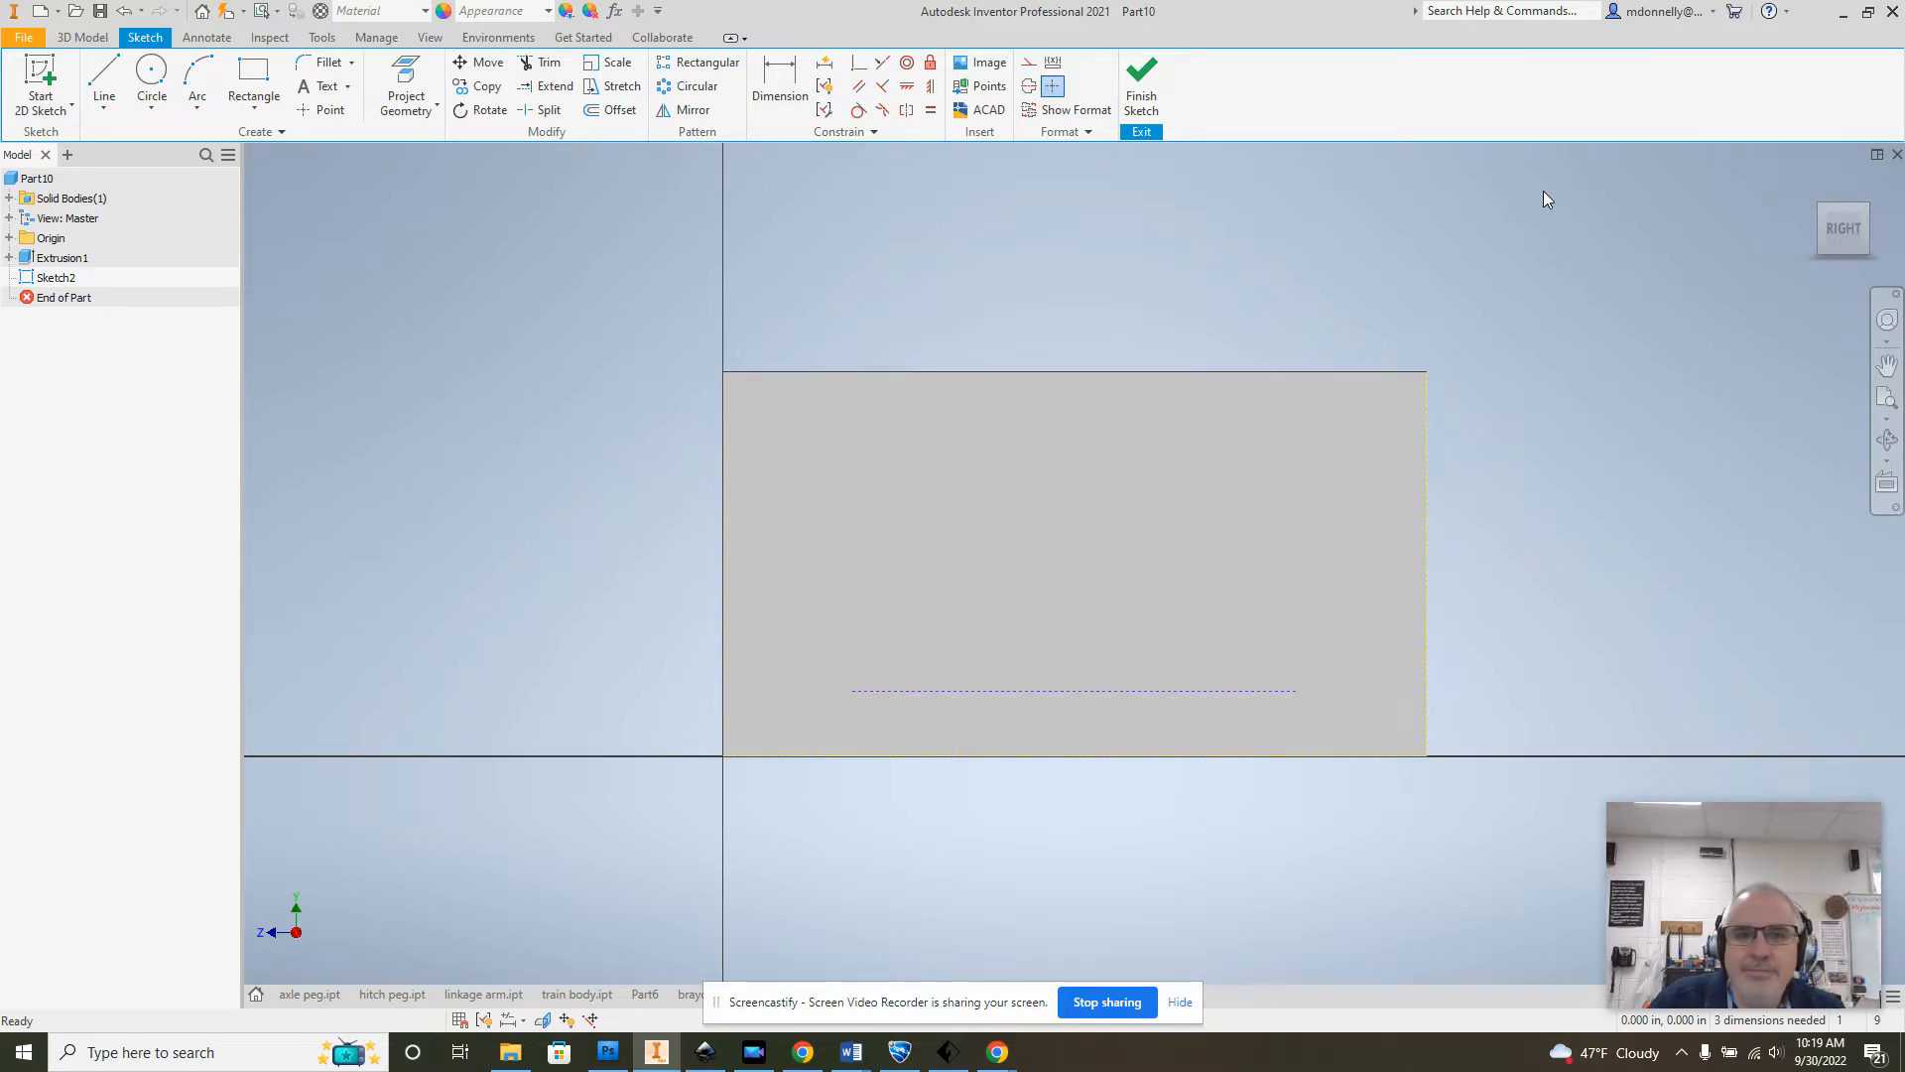
Step: Place a sketch point at each end of the horizontal construction line
click(324, 109)
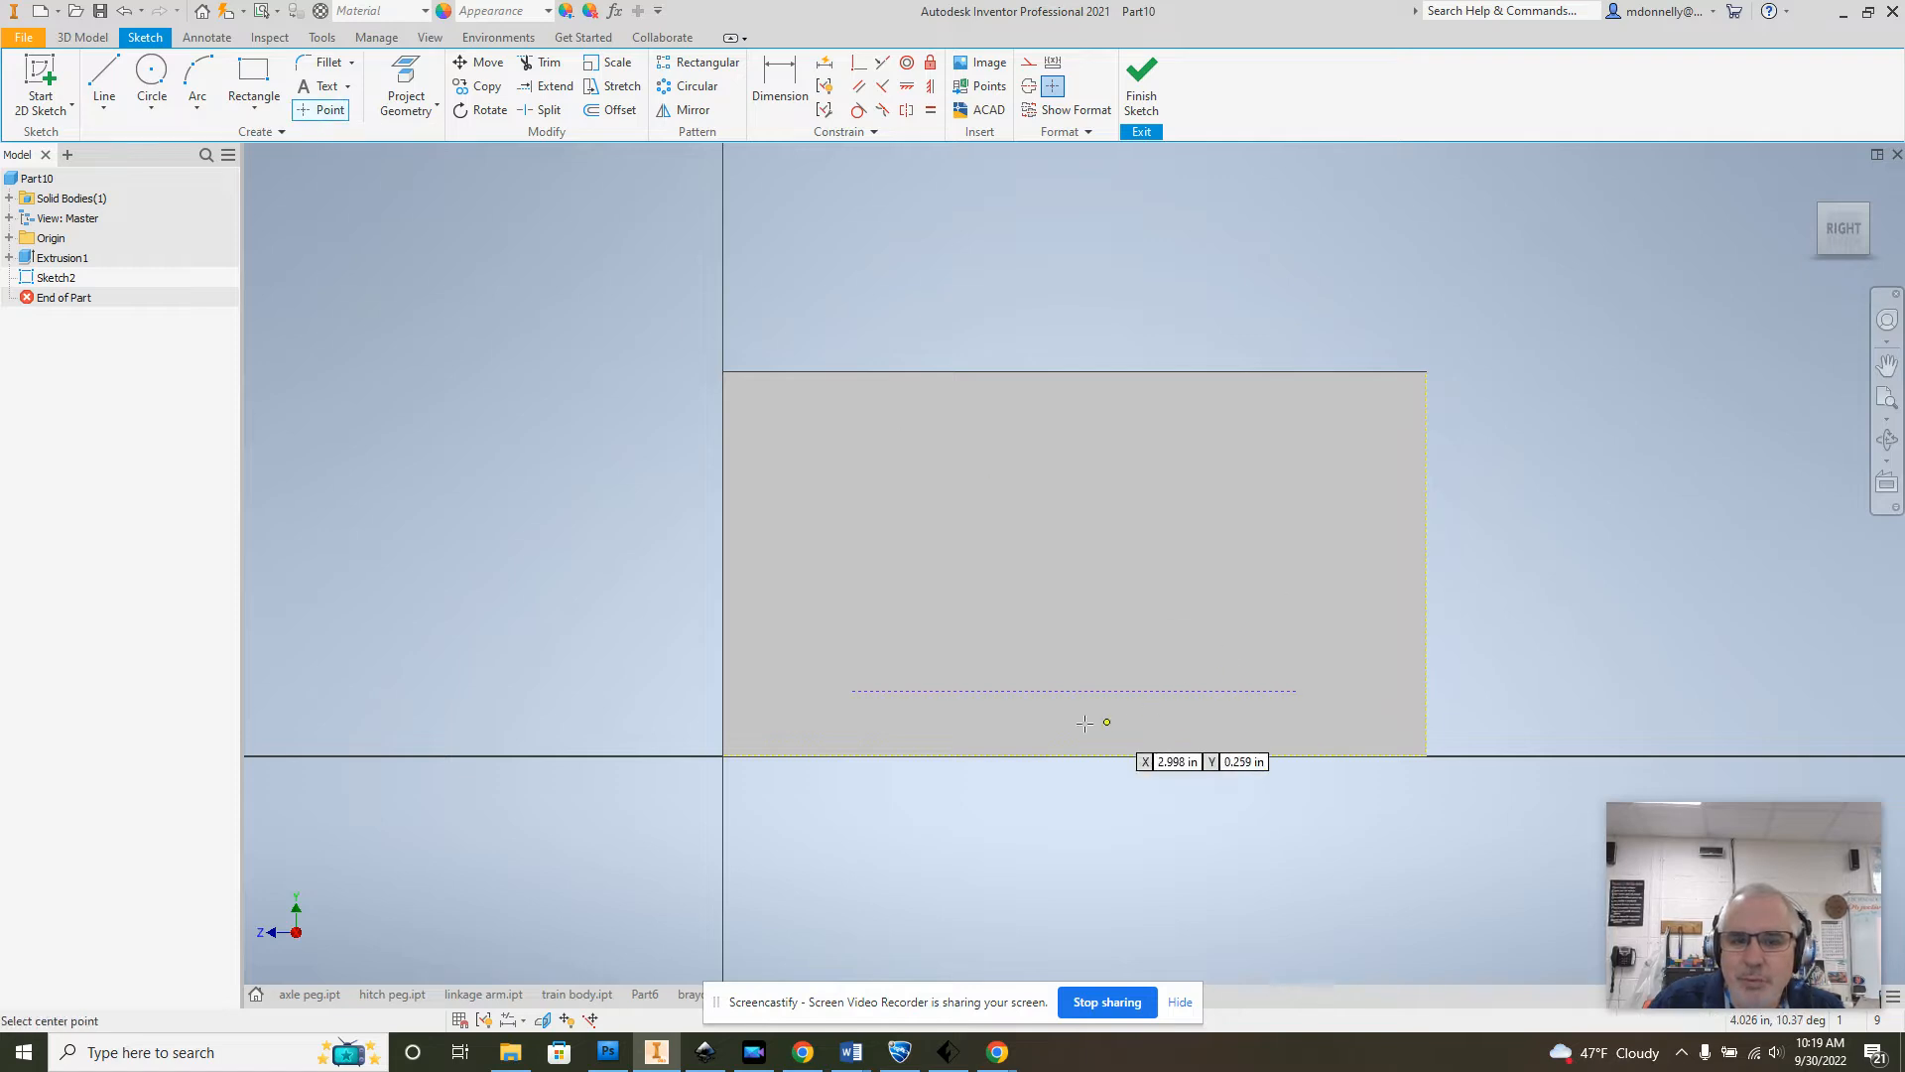
click(852, 691)
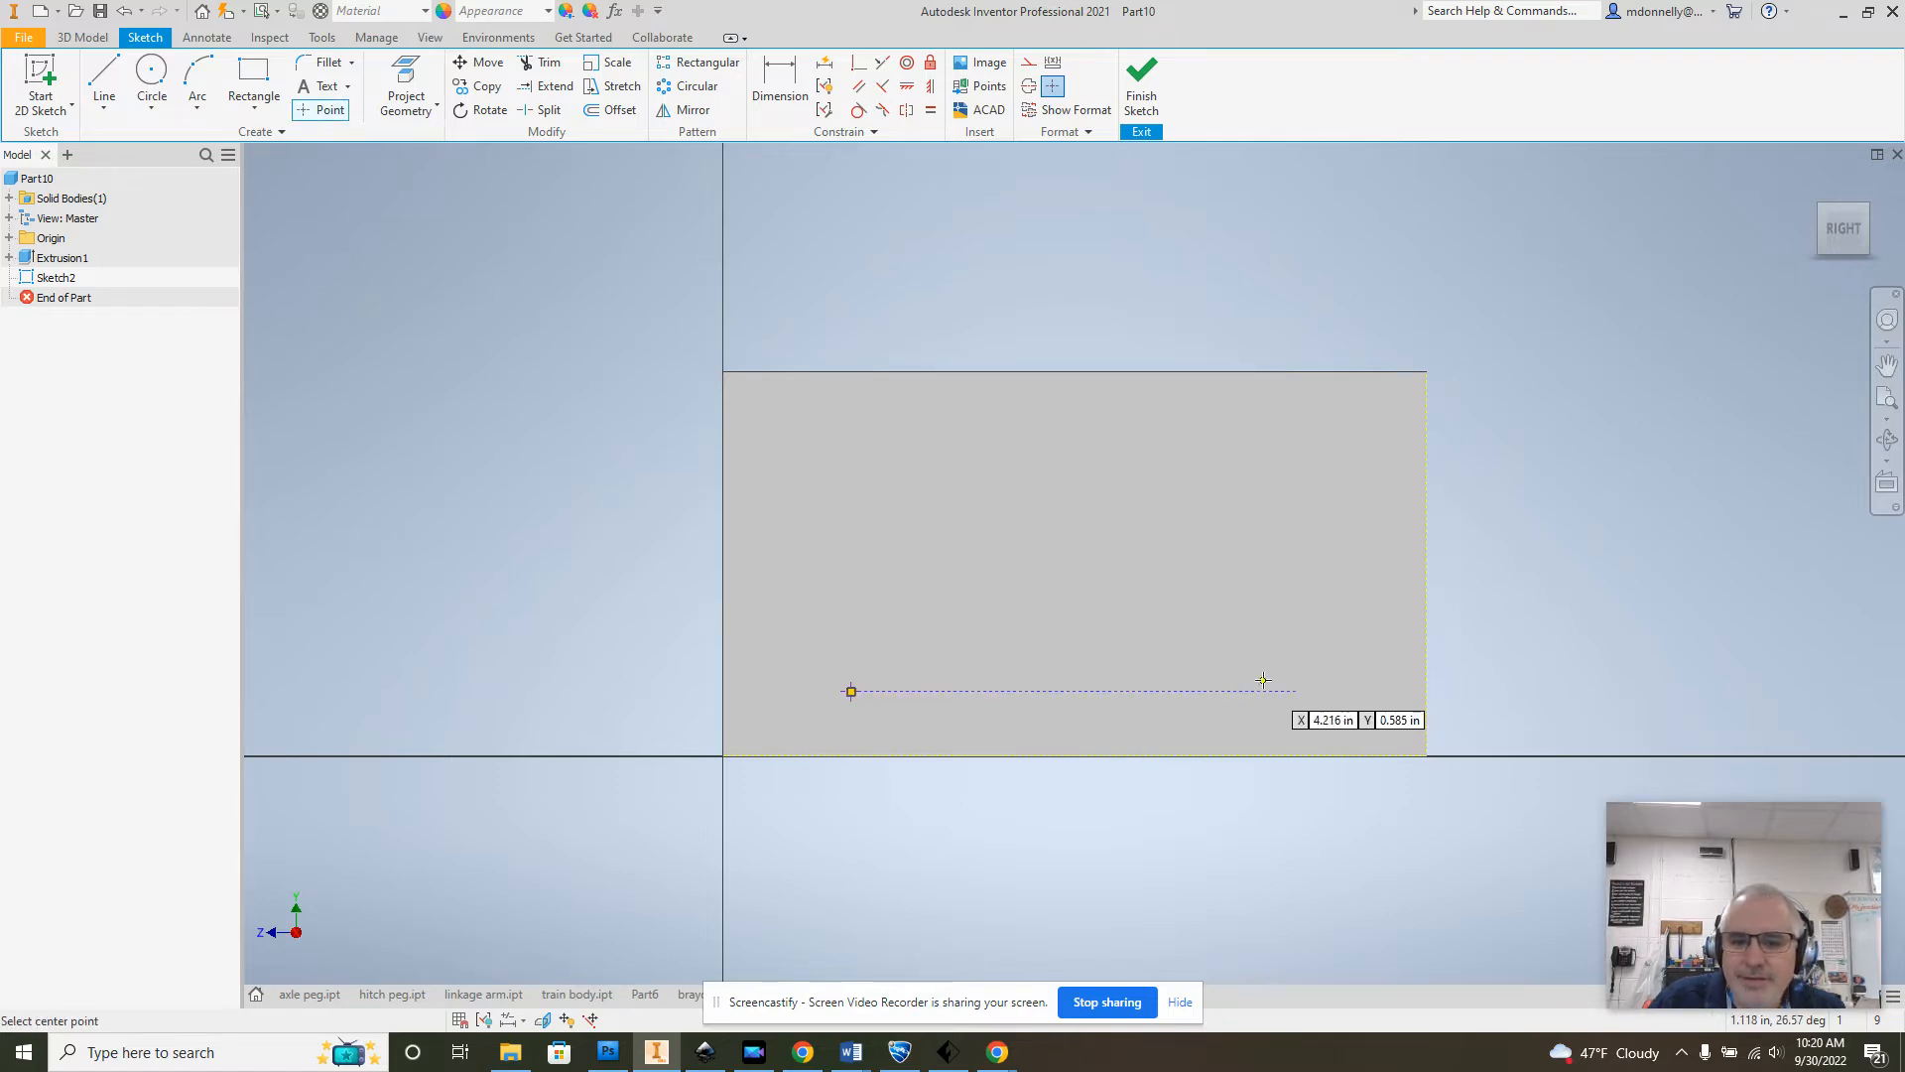
click(1299, 691)
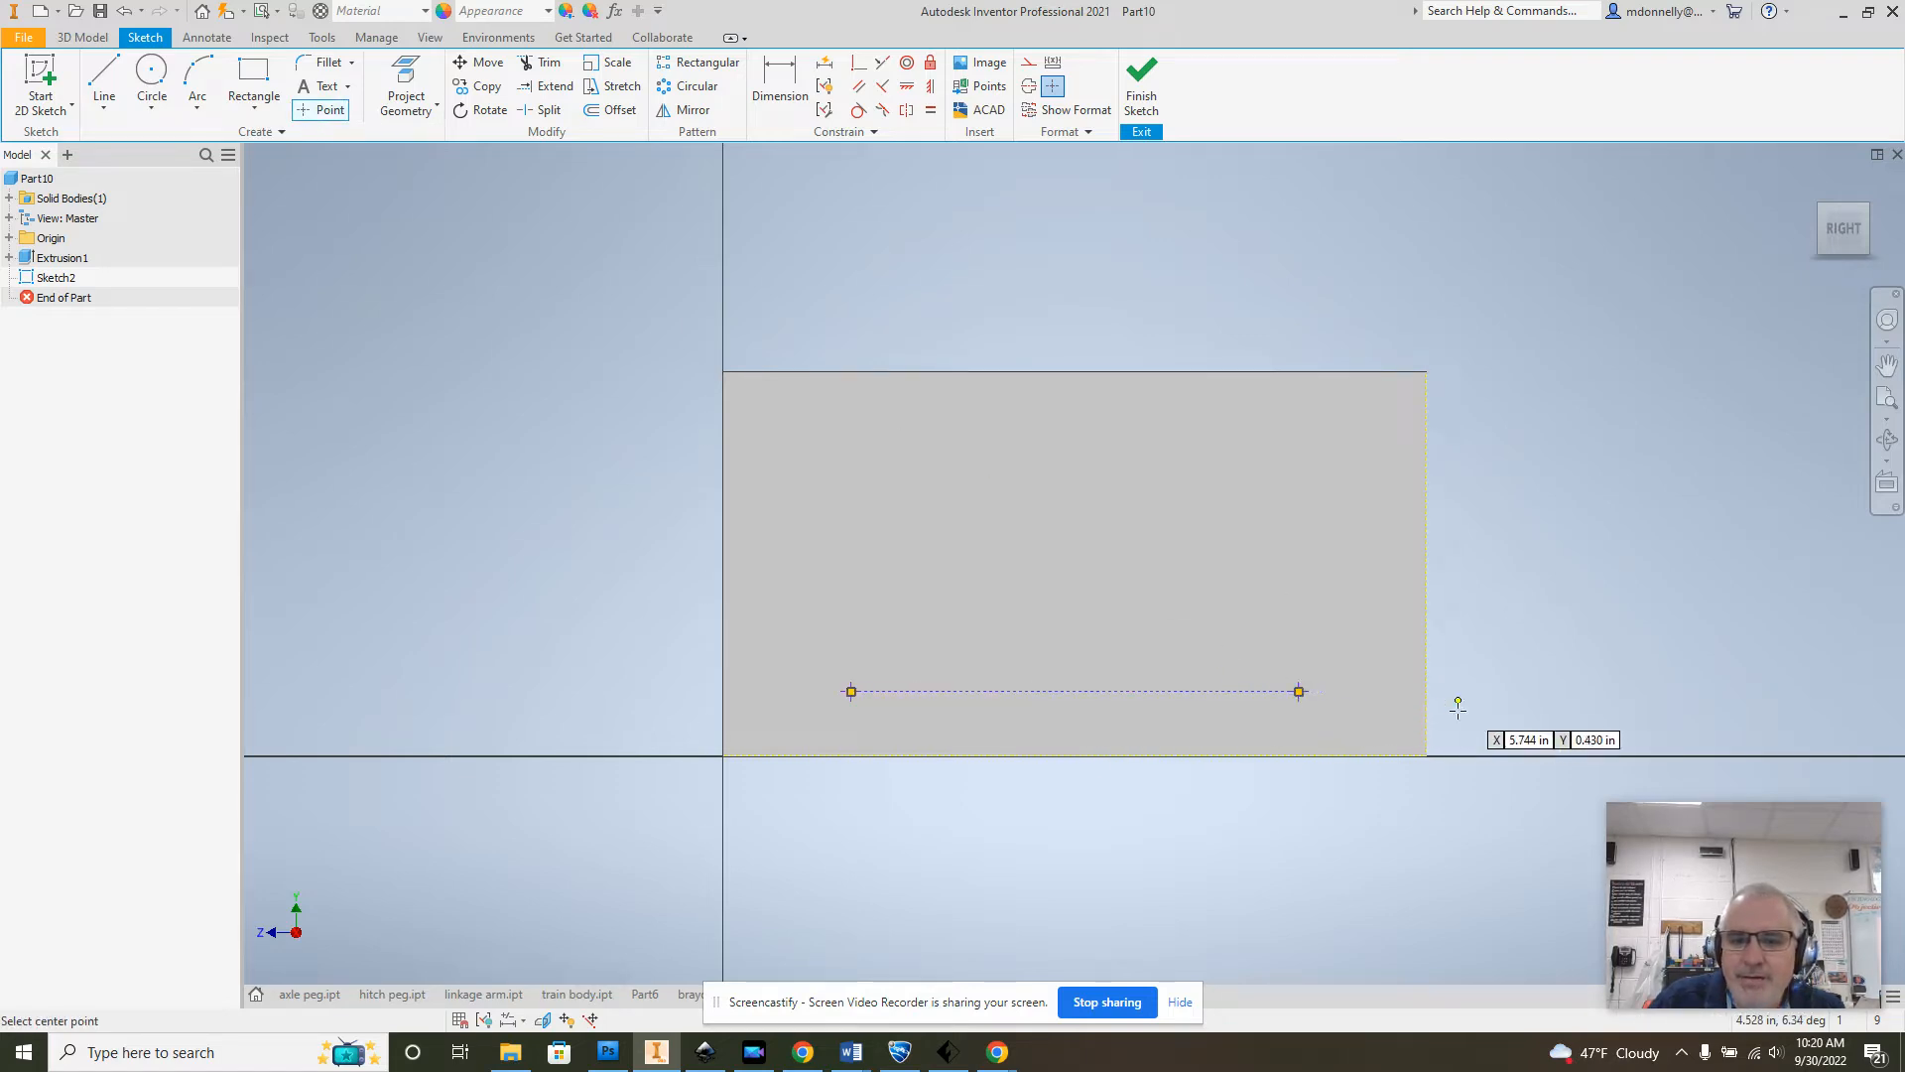
right_click(1459, 609)
click(1510, 609)
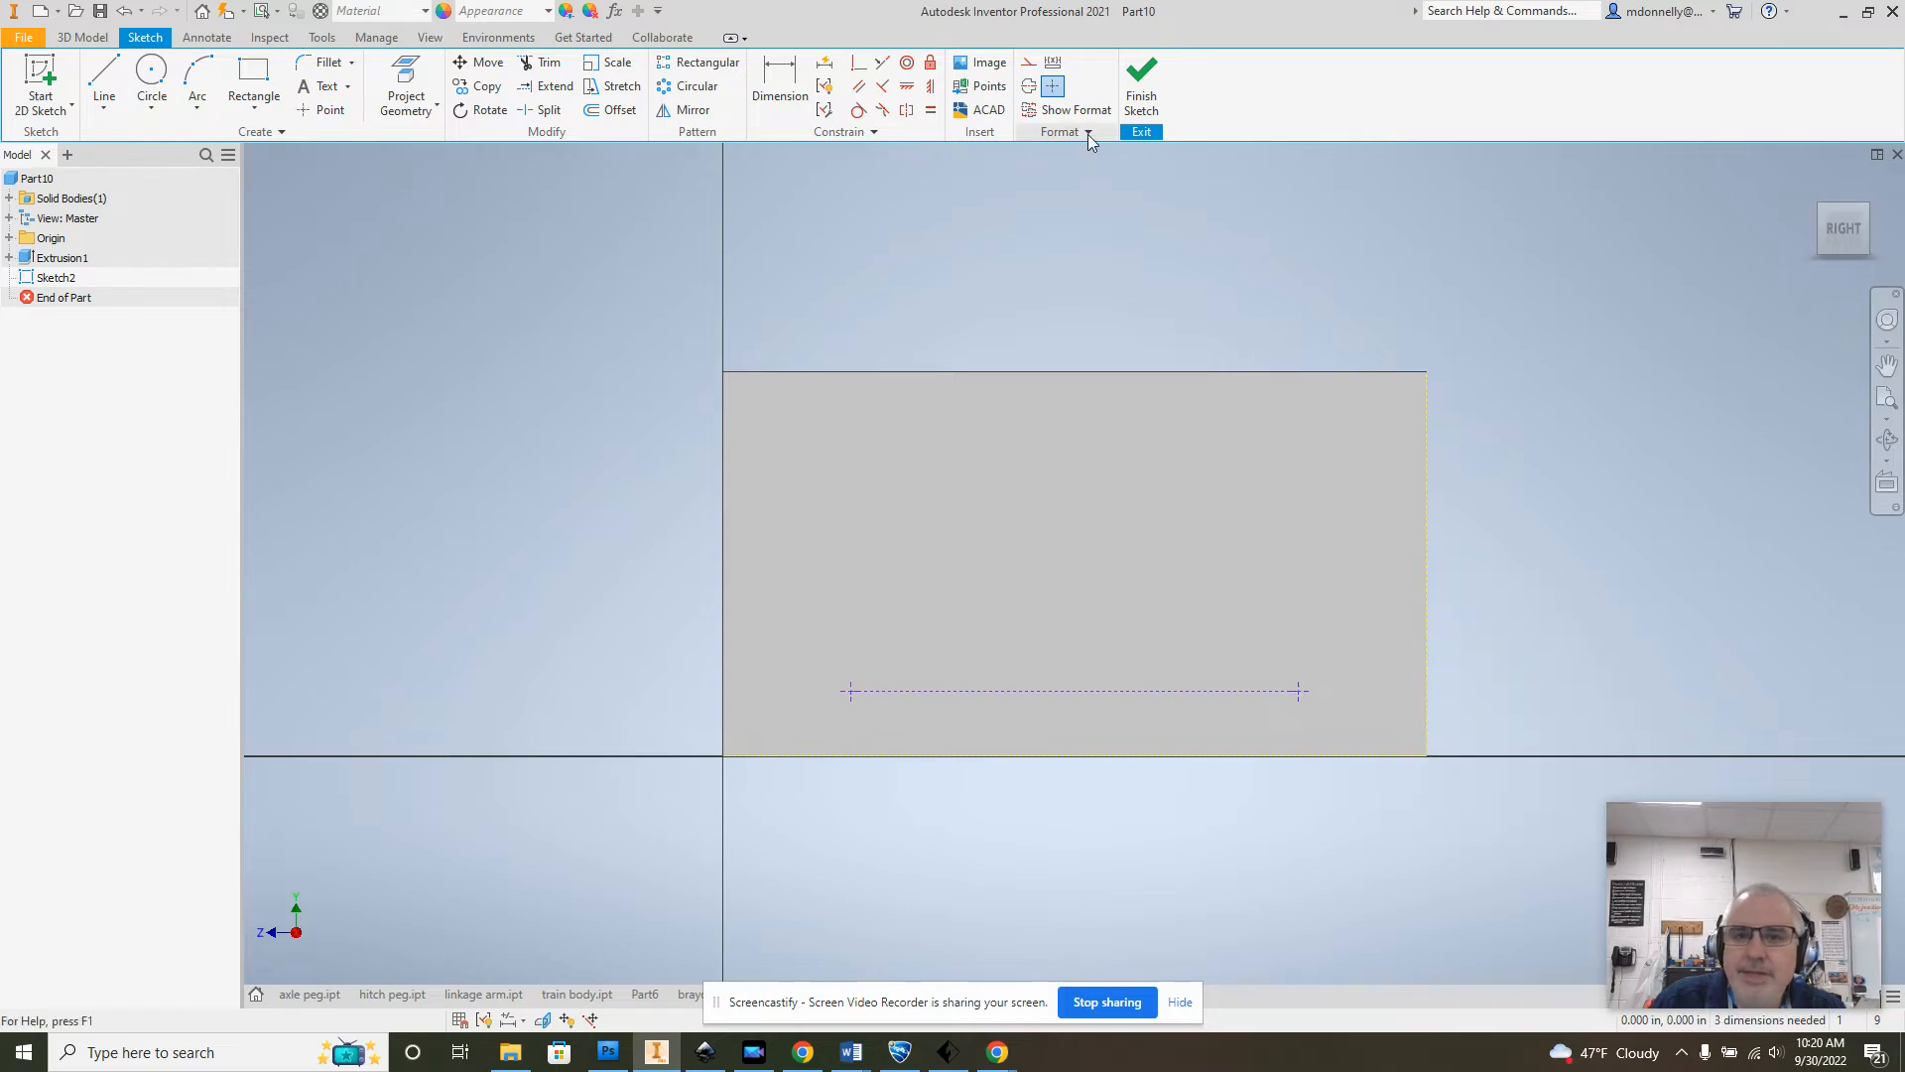
Step: Finish the sketch and cut 0.25 in diameter simple holes through all at the two sketch points
click(1138, 87)
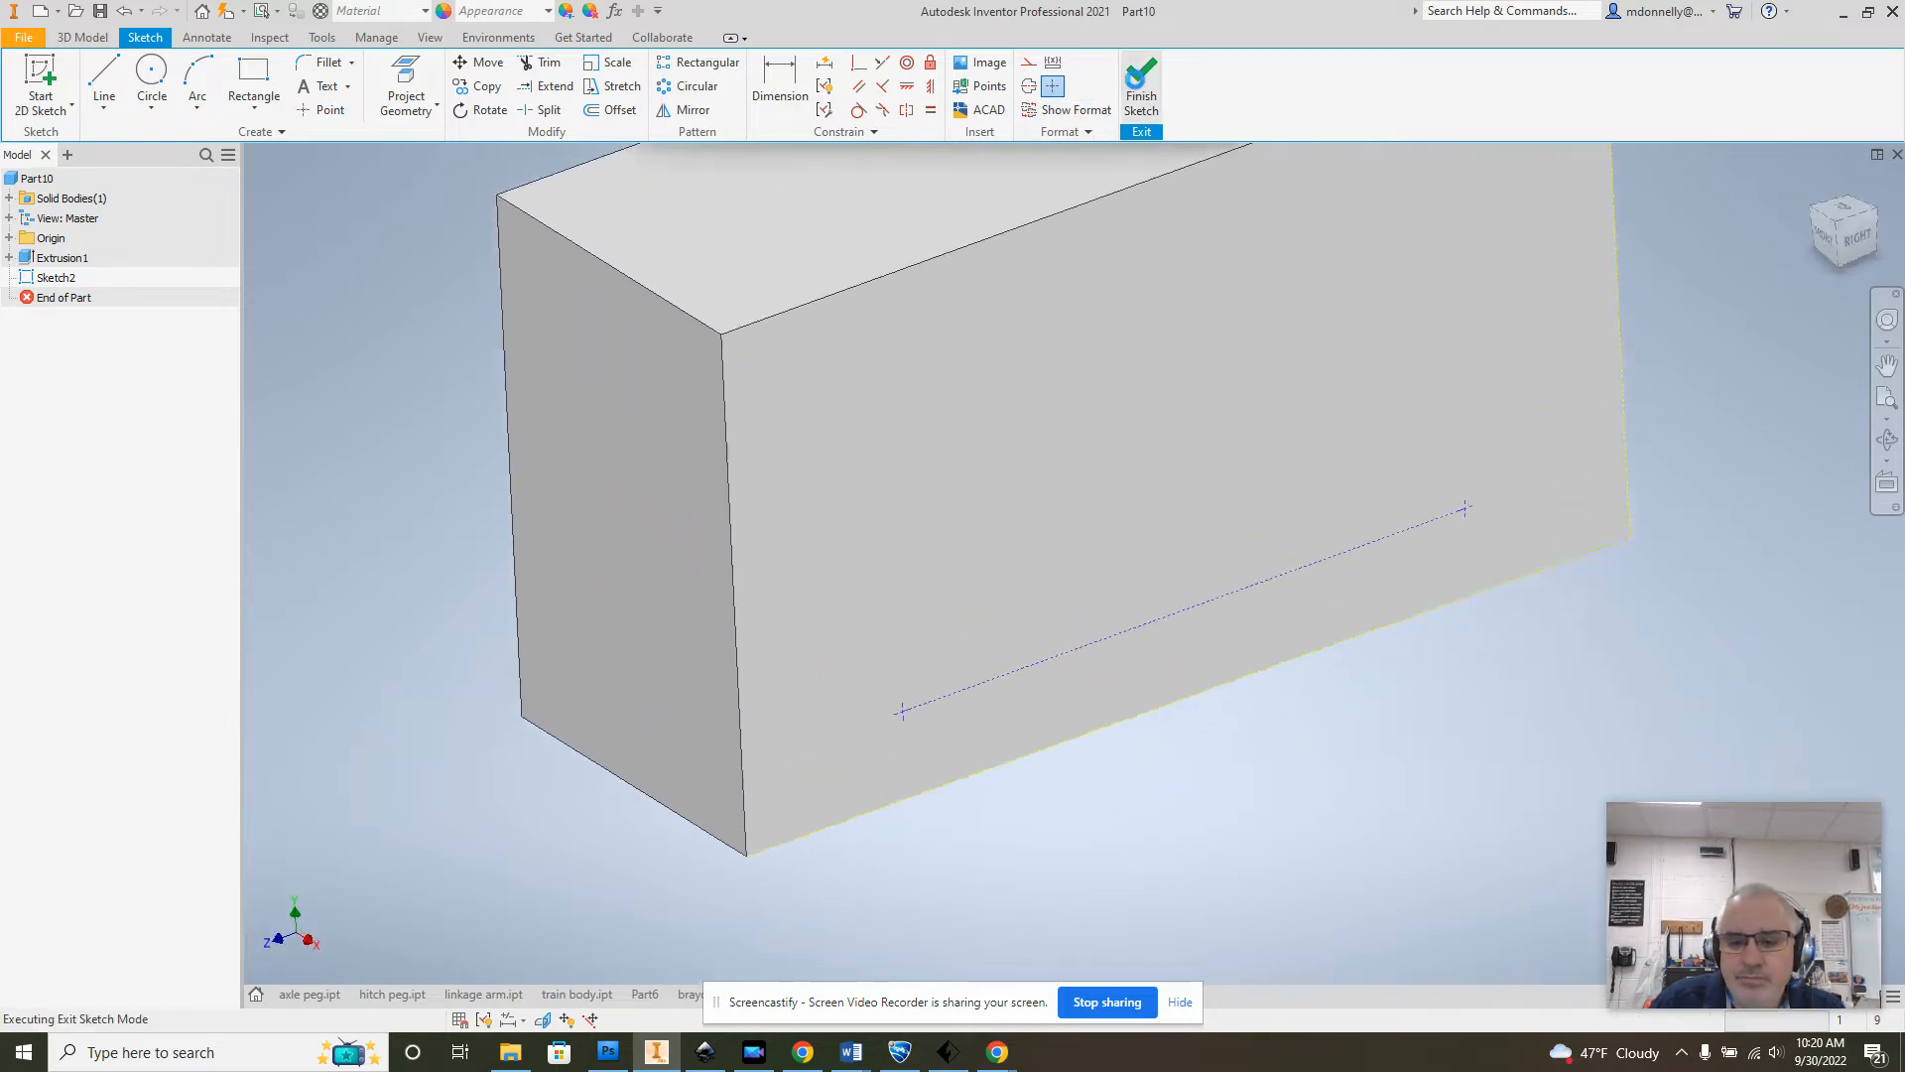
click(401, 75)
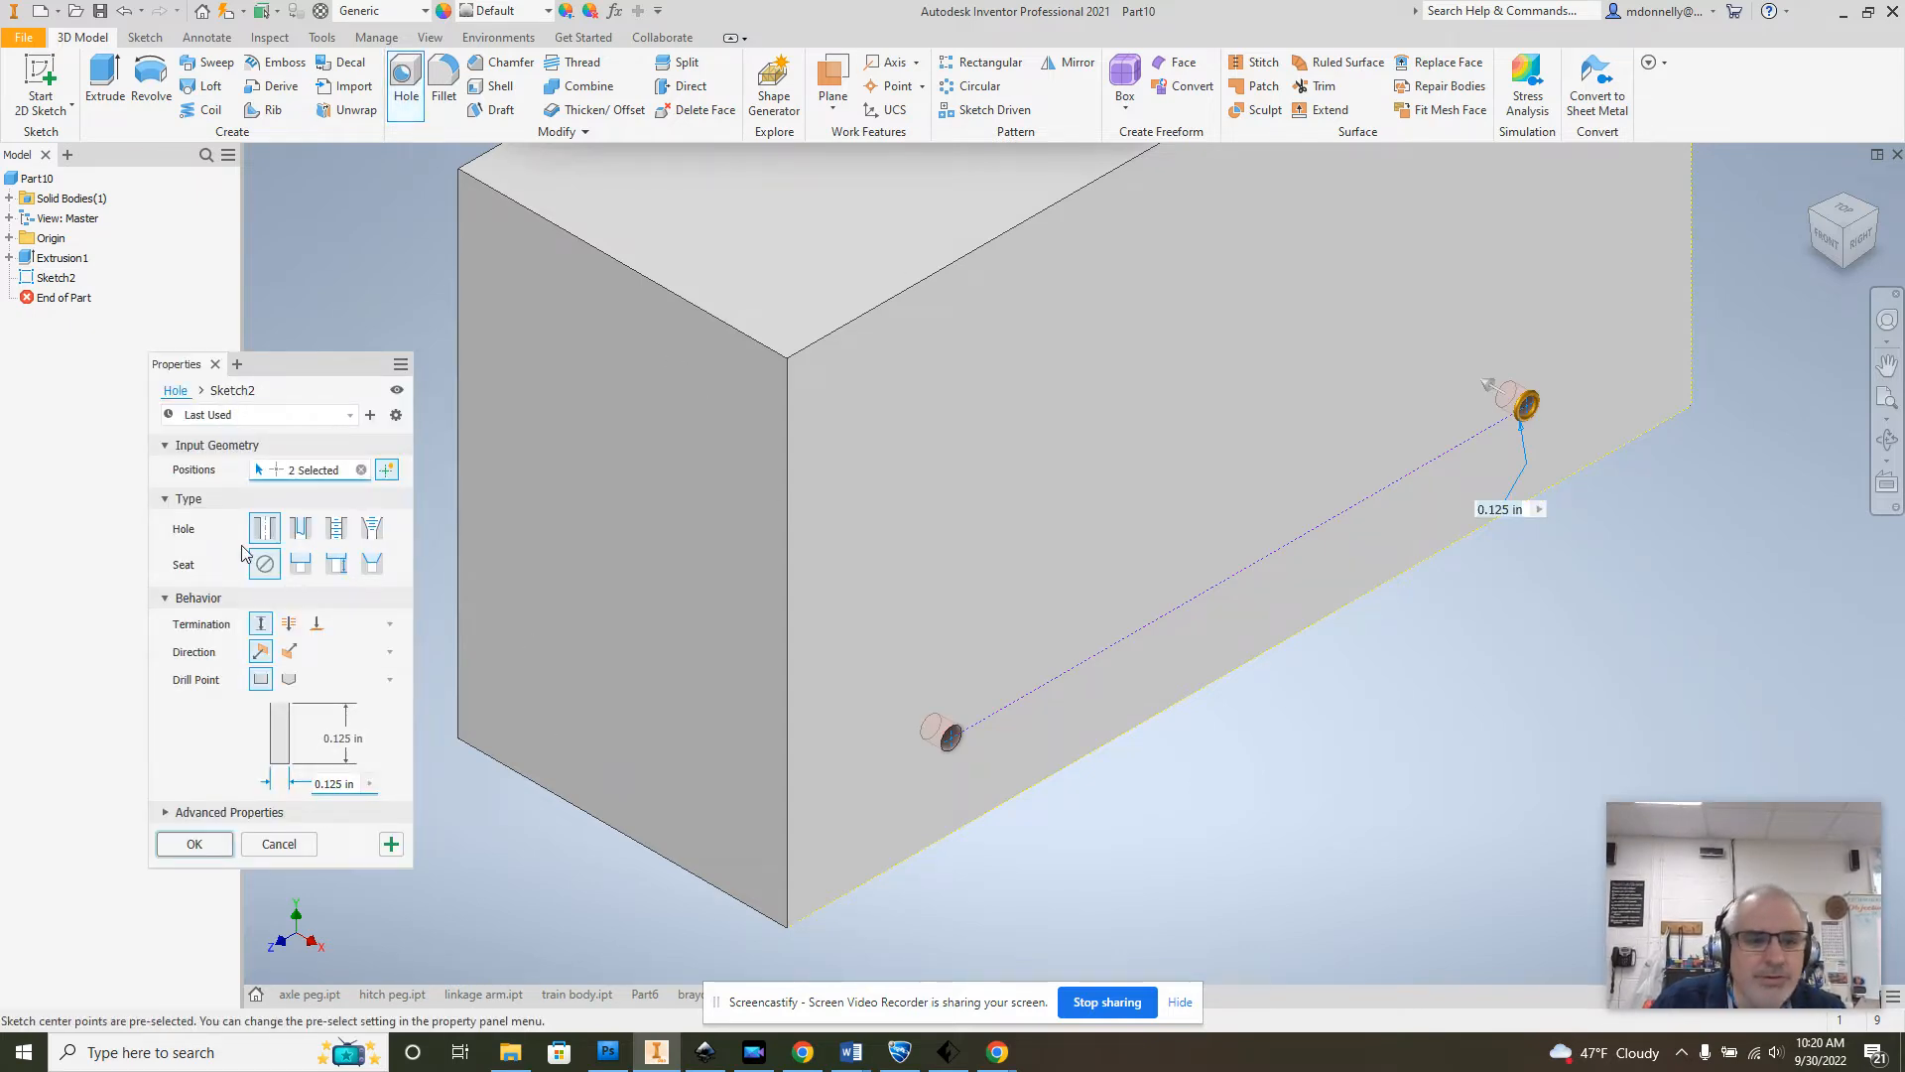
click(337, 784)
text(0.)
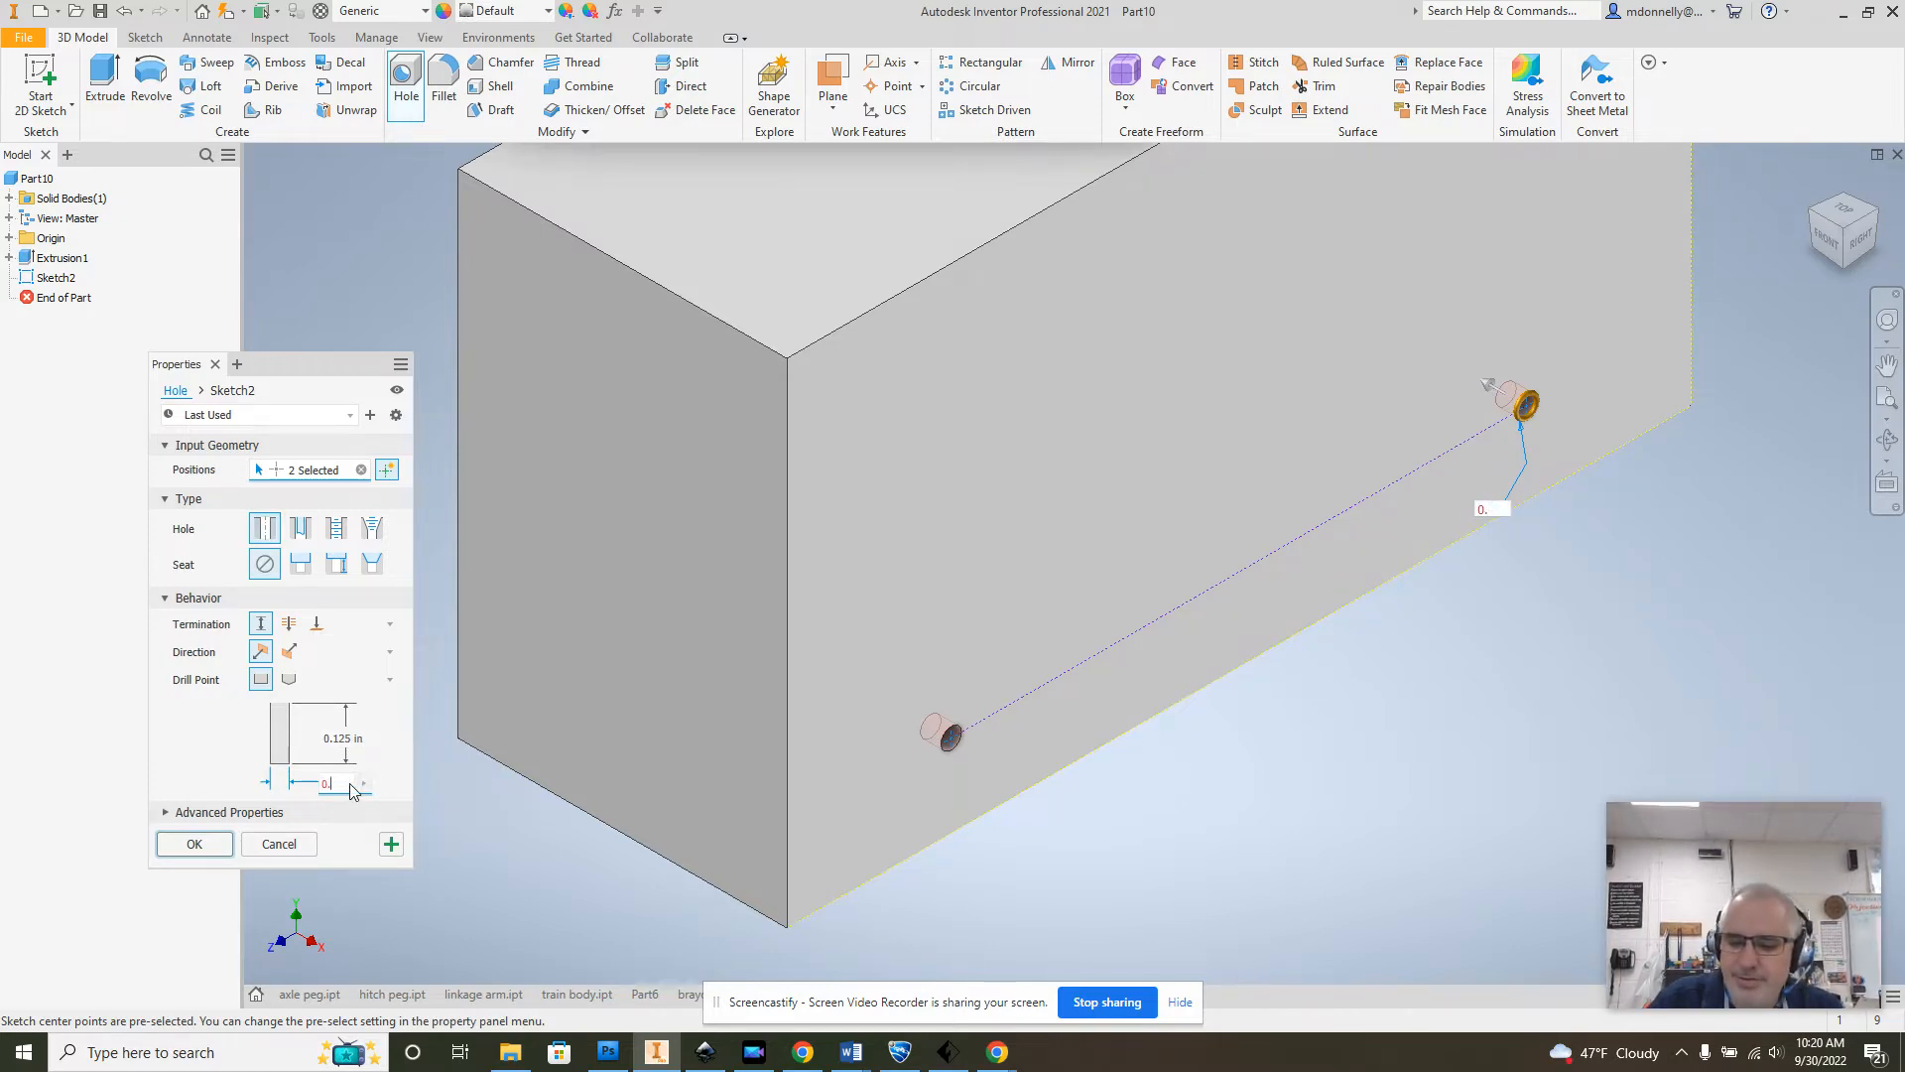
text(1)
key(BackSpace)
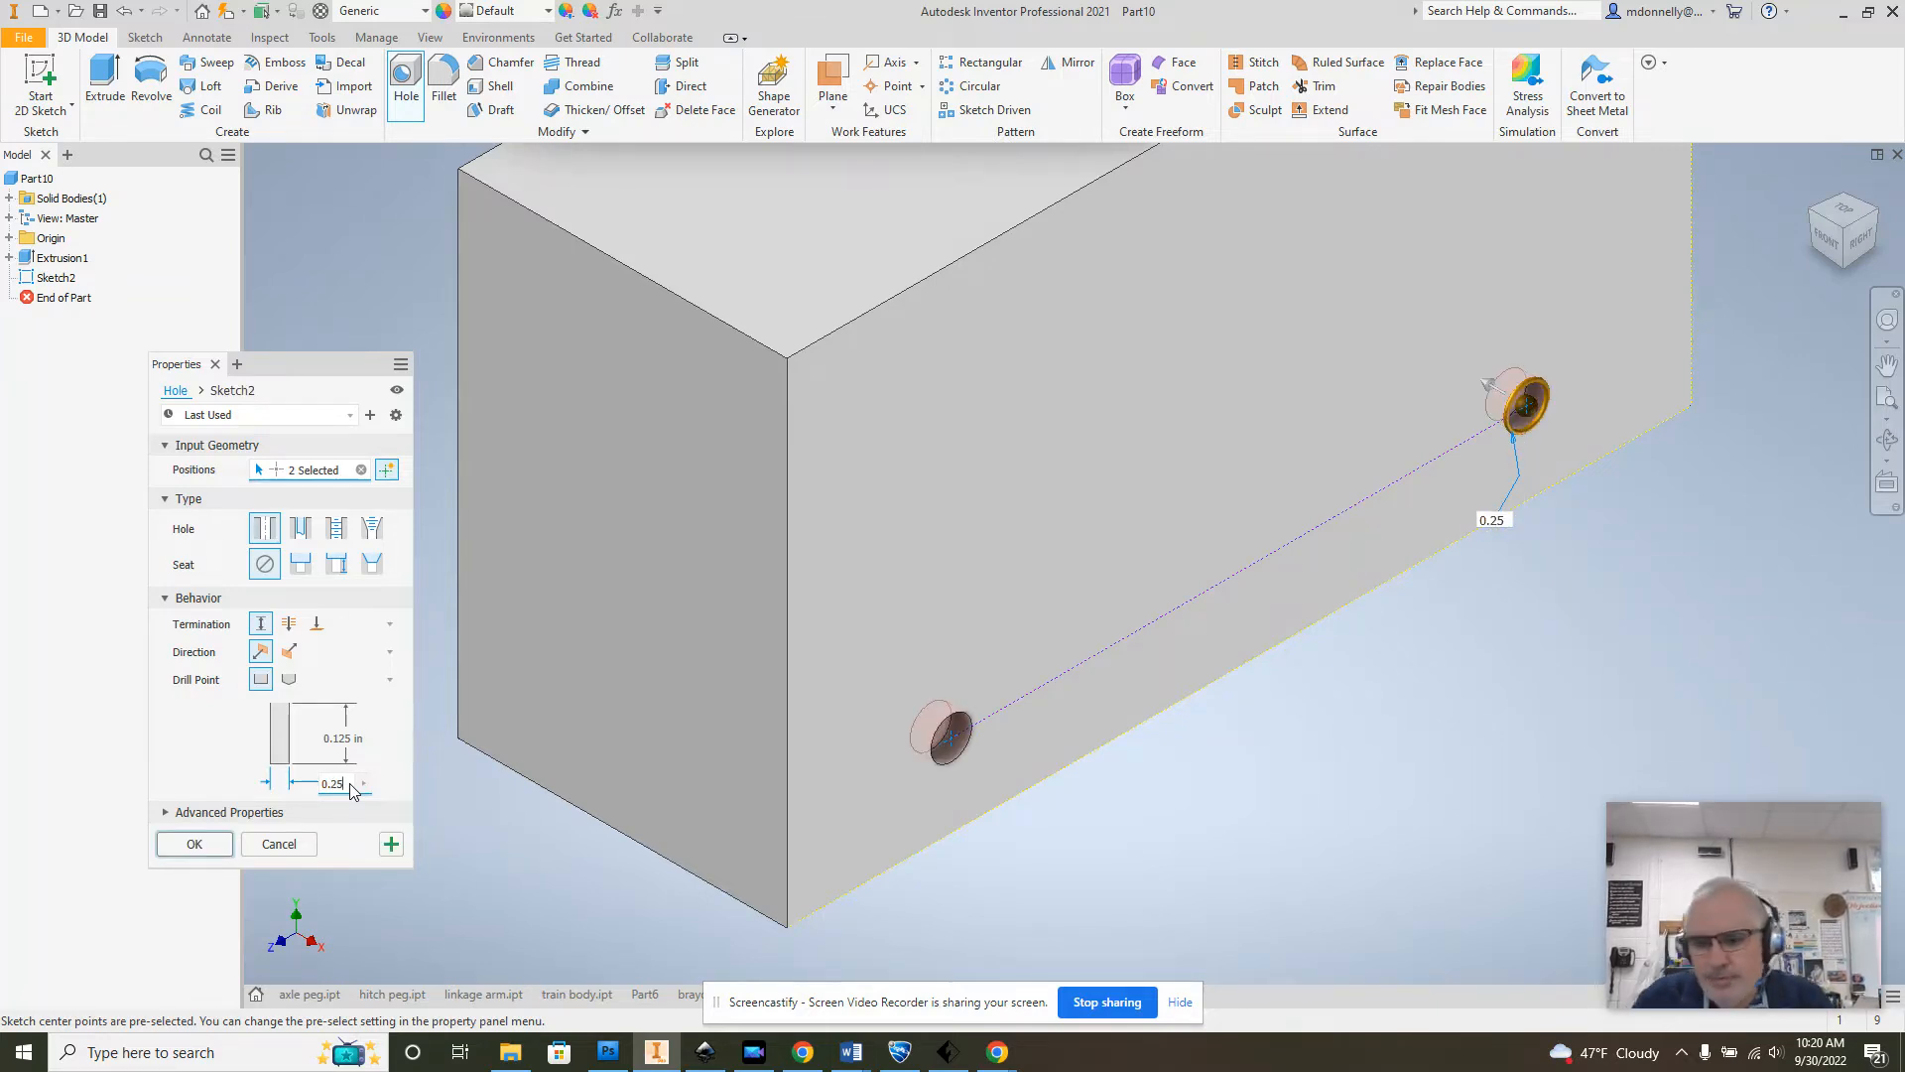
click(289, 624)
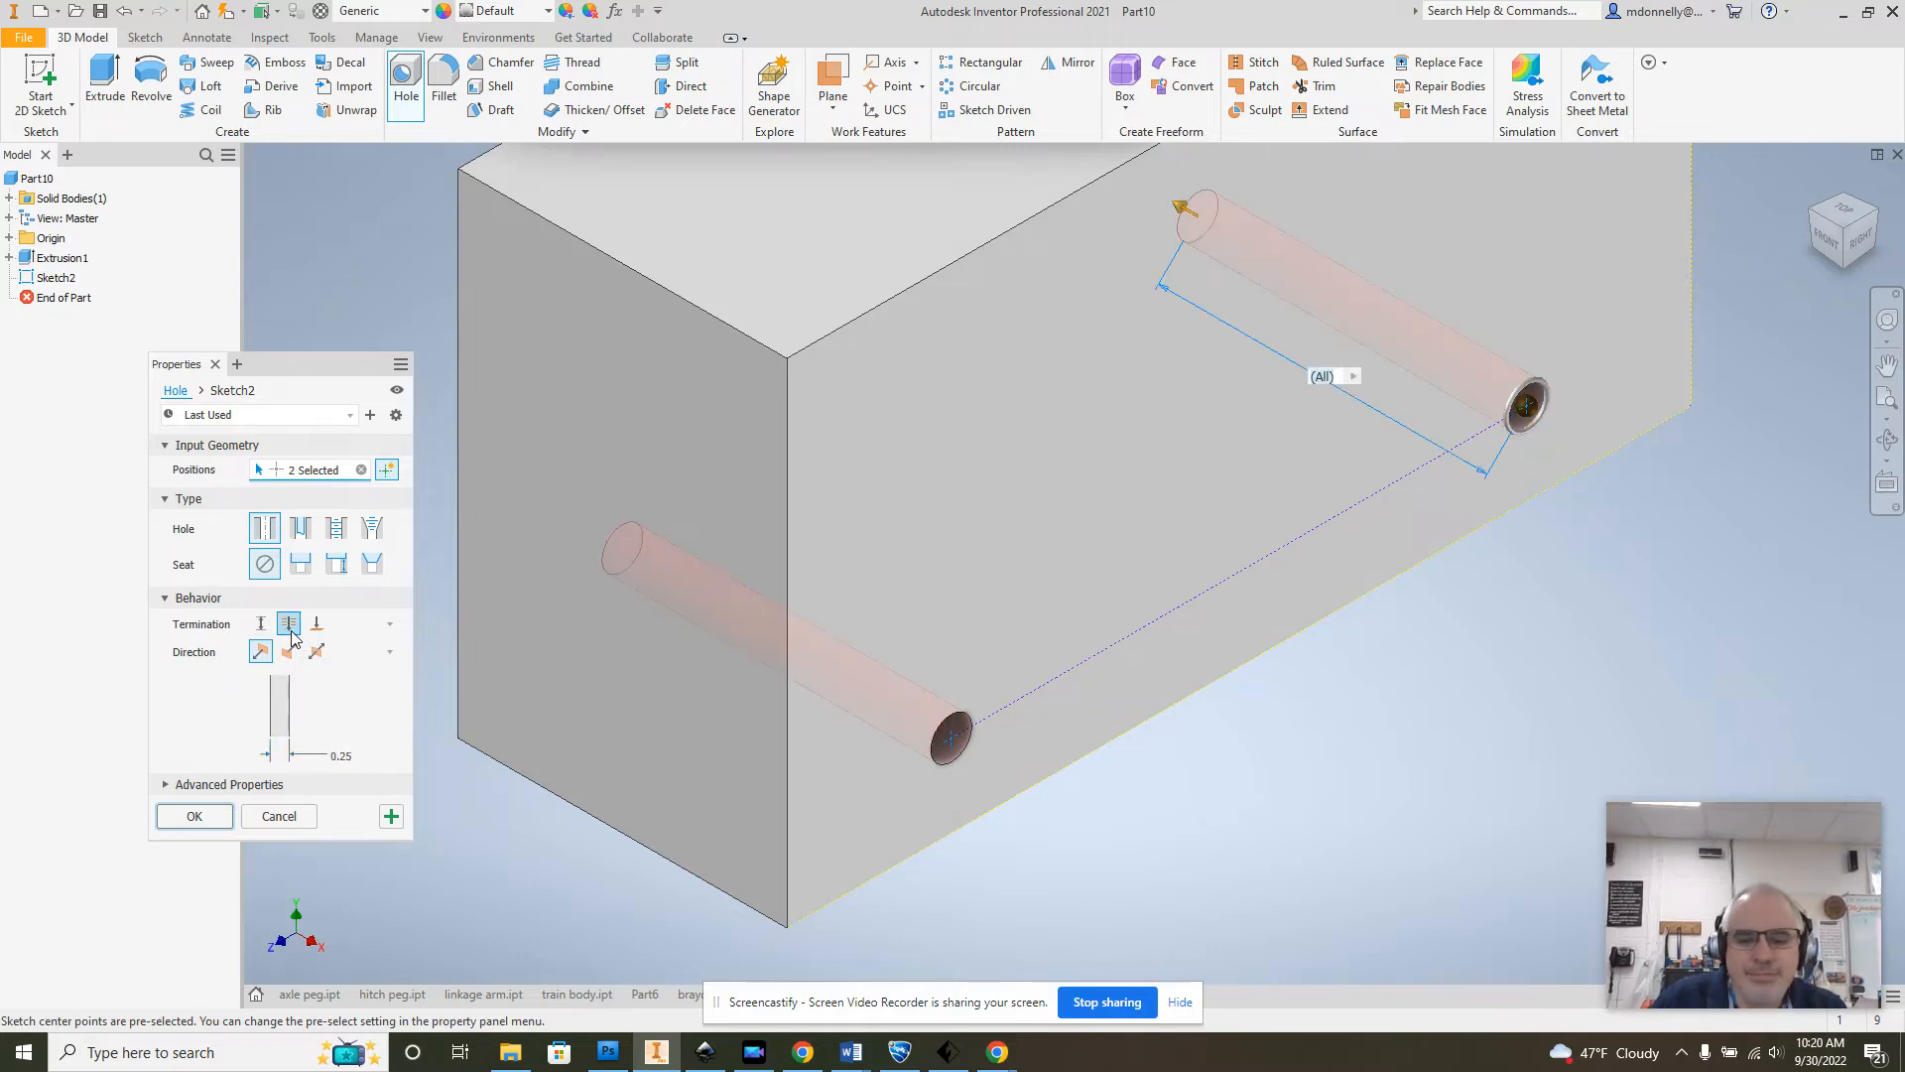
click(195, 816)
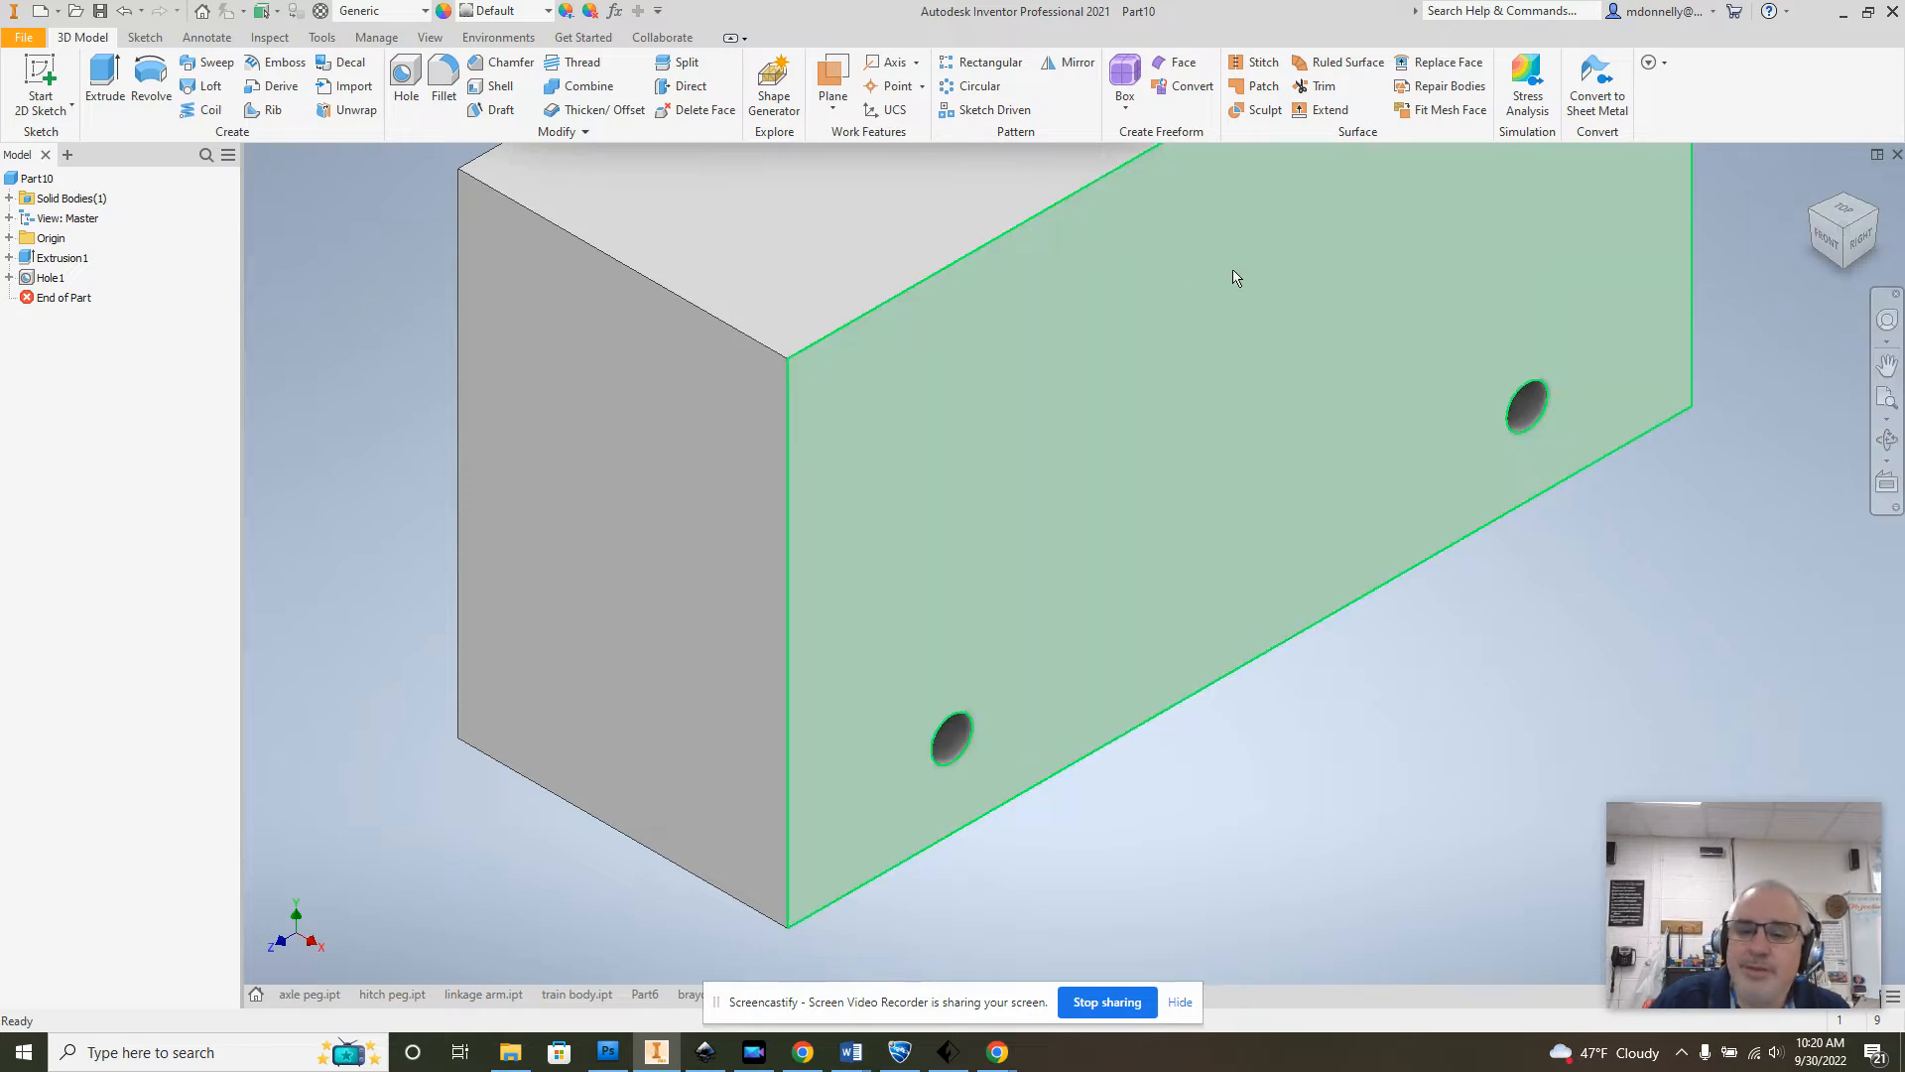
Step: Start a new sketch on the side face containing the two holes and view it straight on
click(1287, 393)
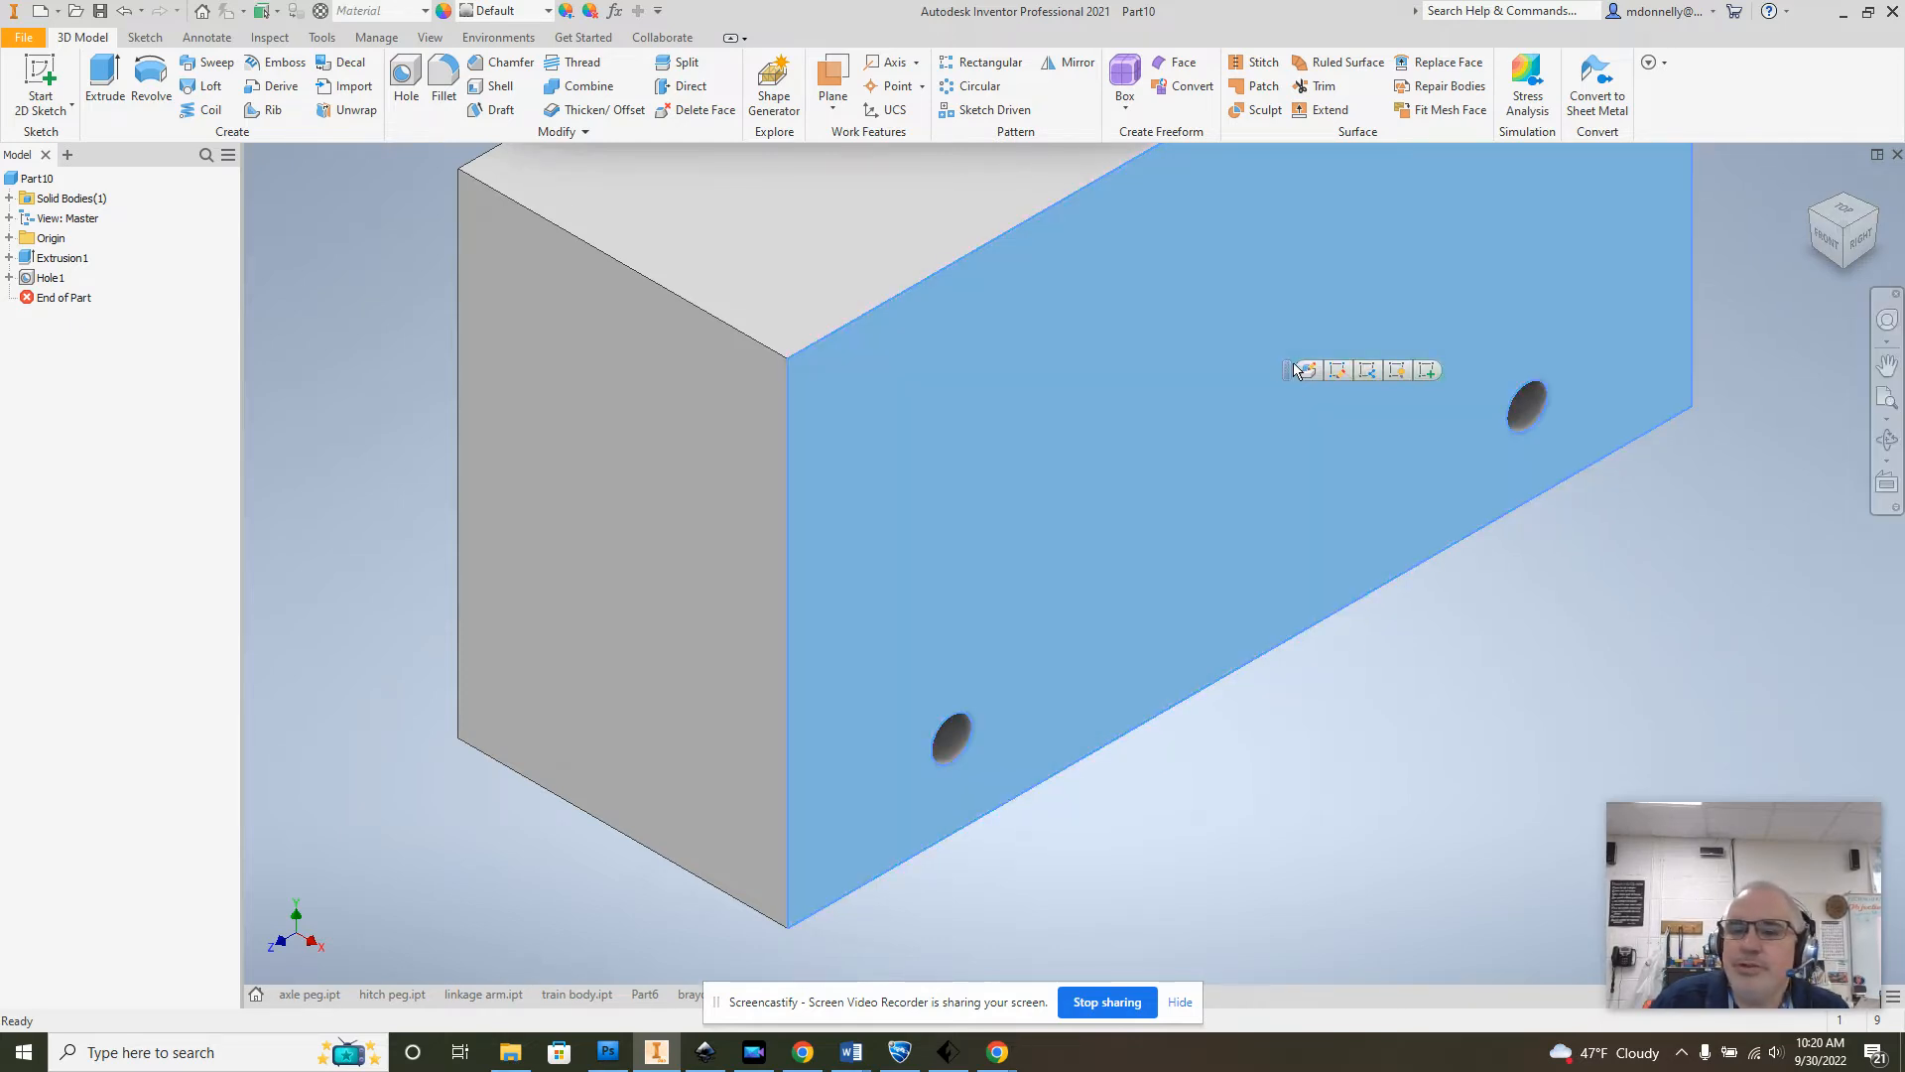
click(1426, 368)
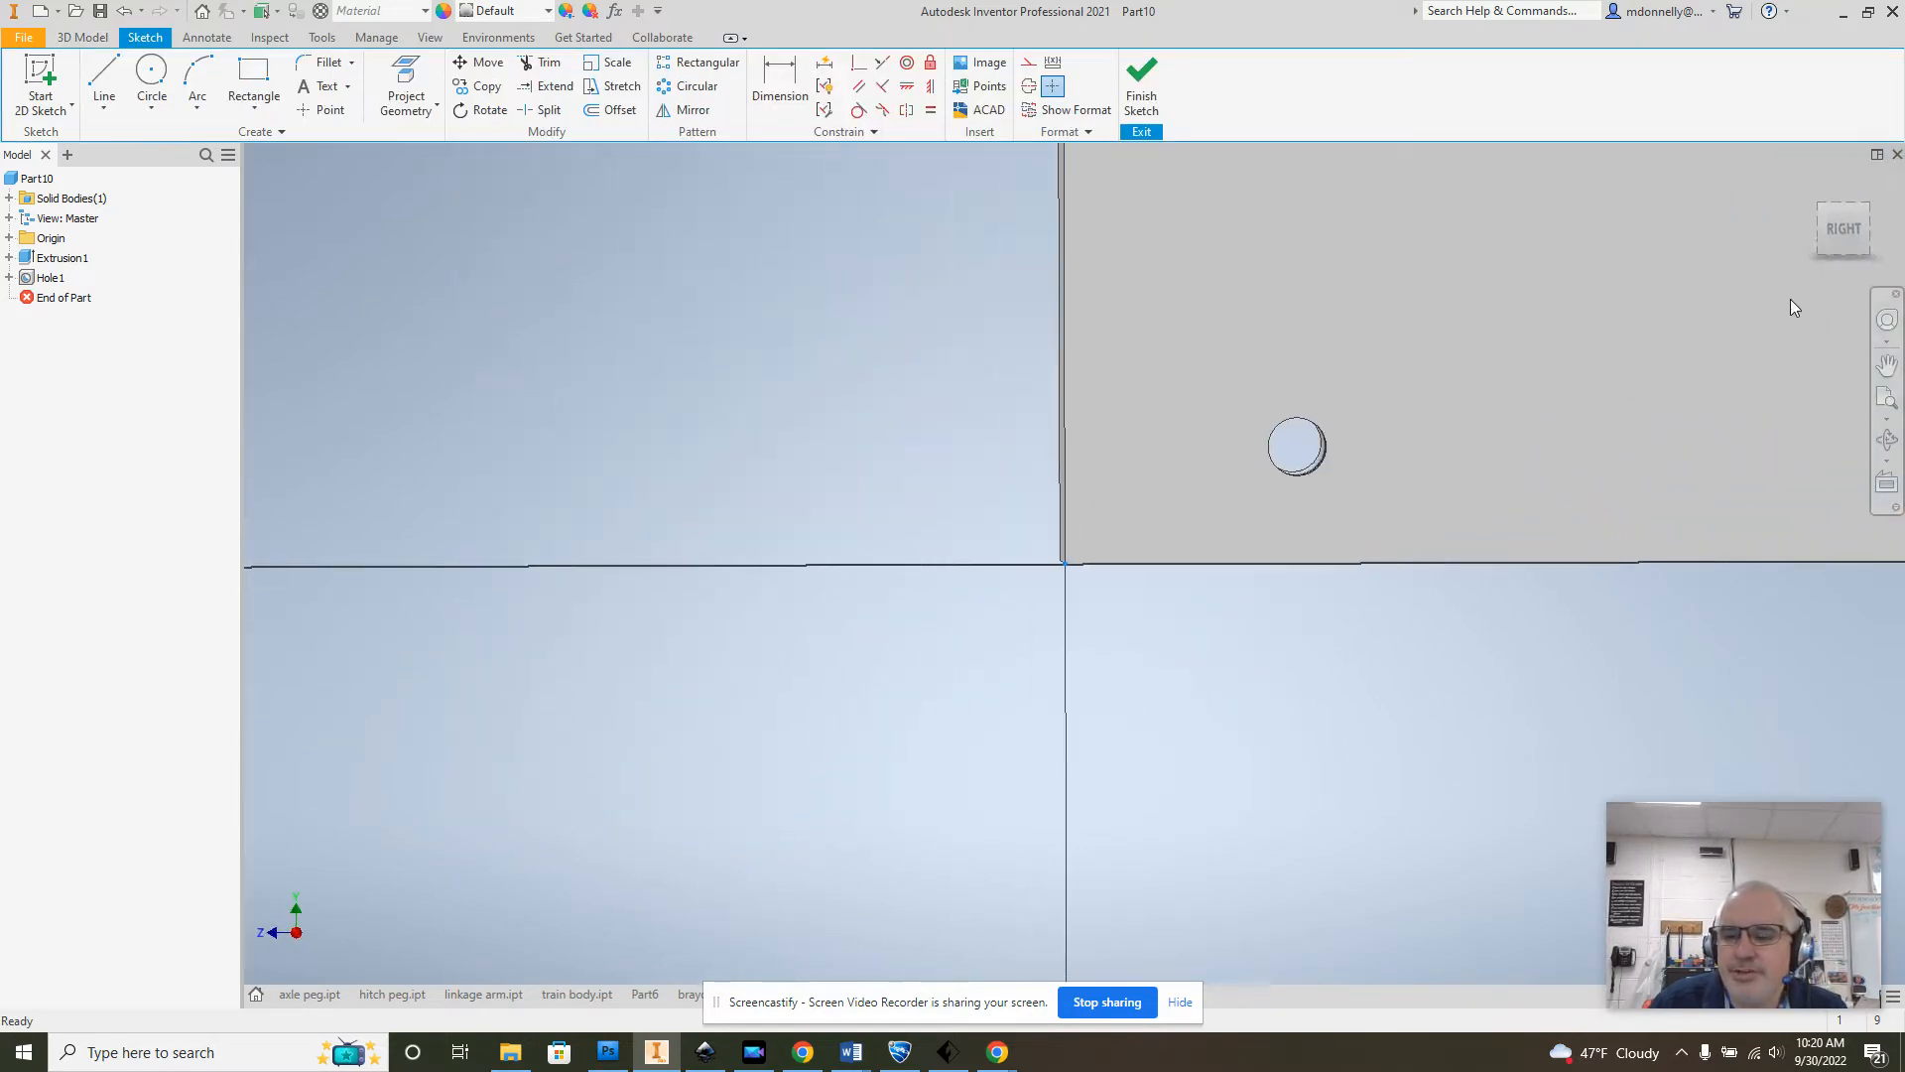
click(1841, 227)
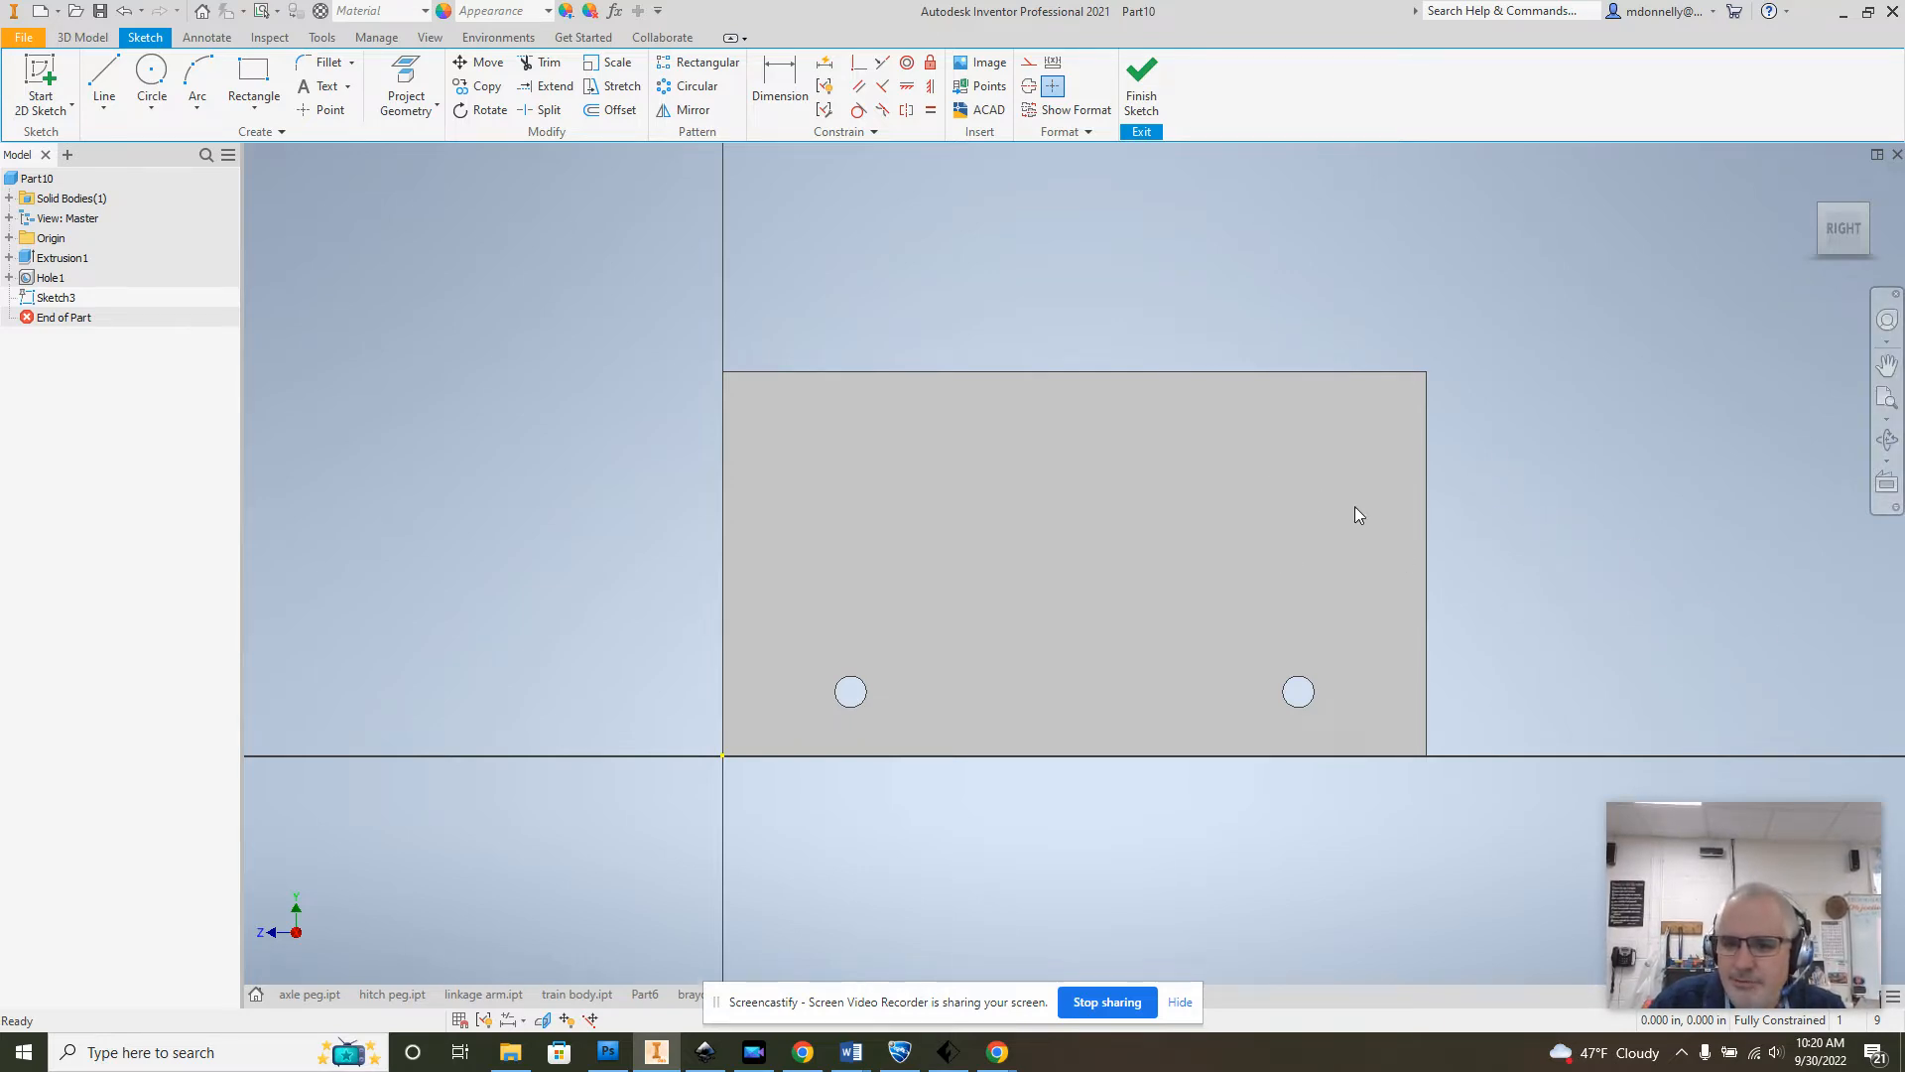
Step: Draw construction lines from the face's lower right corner: 1.75 in up the edge, then 0.25 in horizontally inward
click(94, 84)
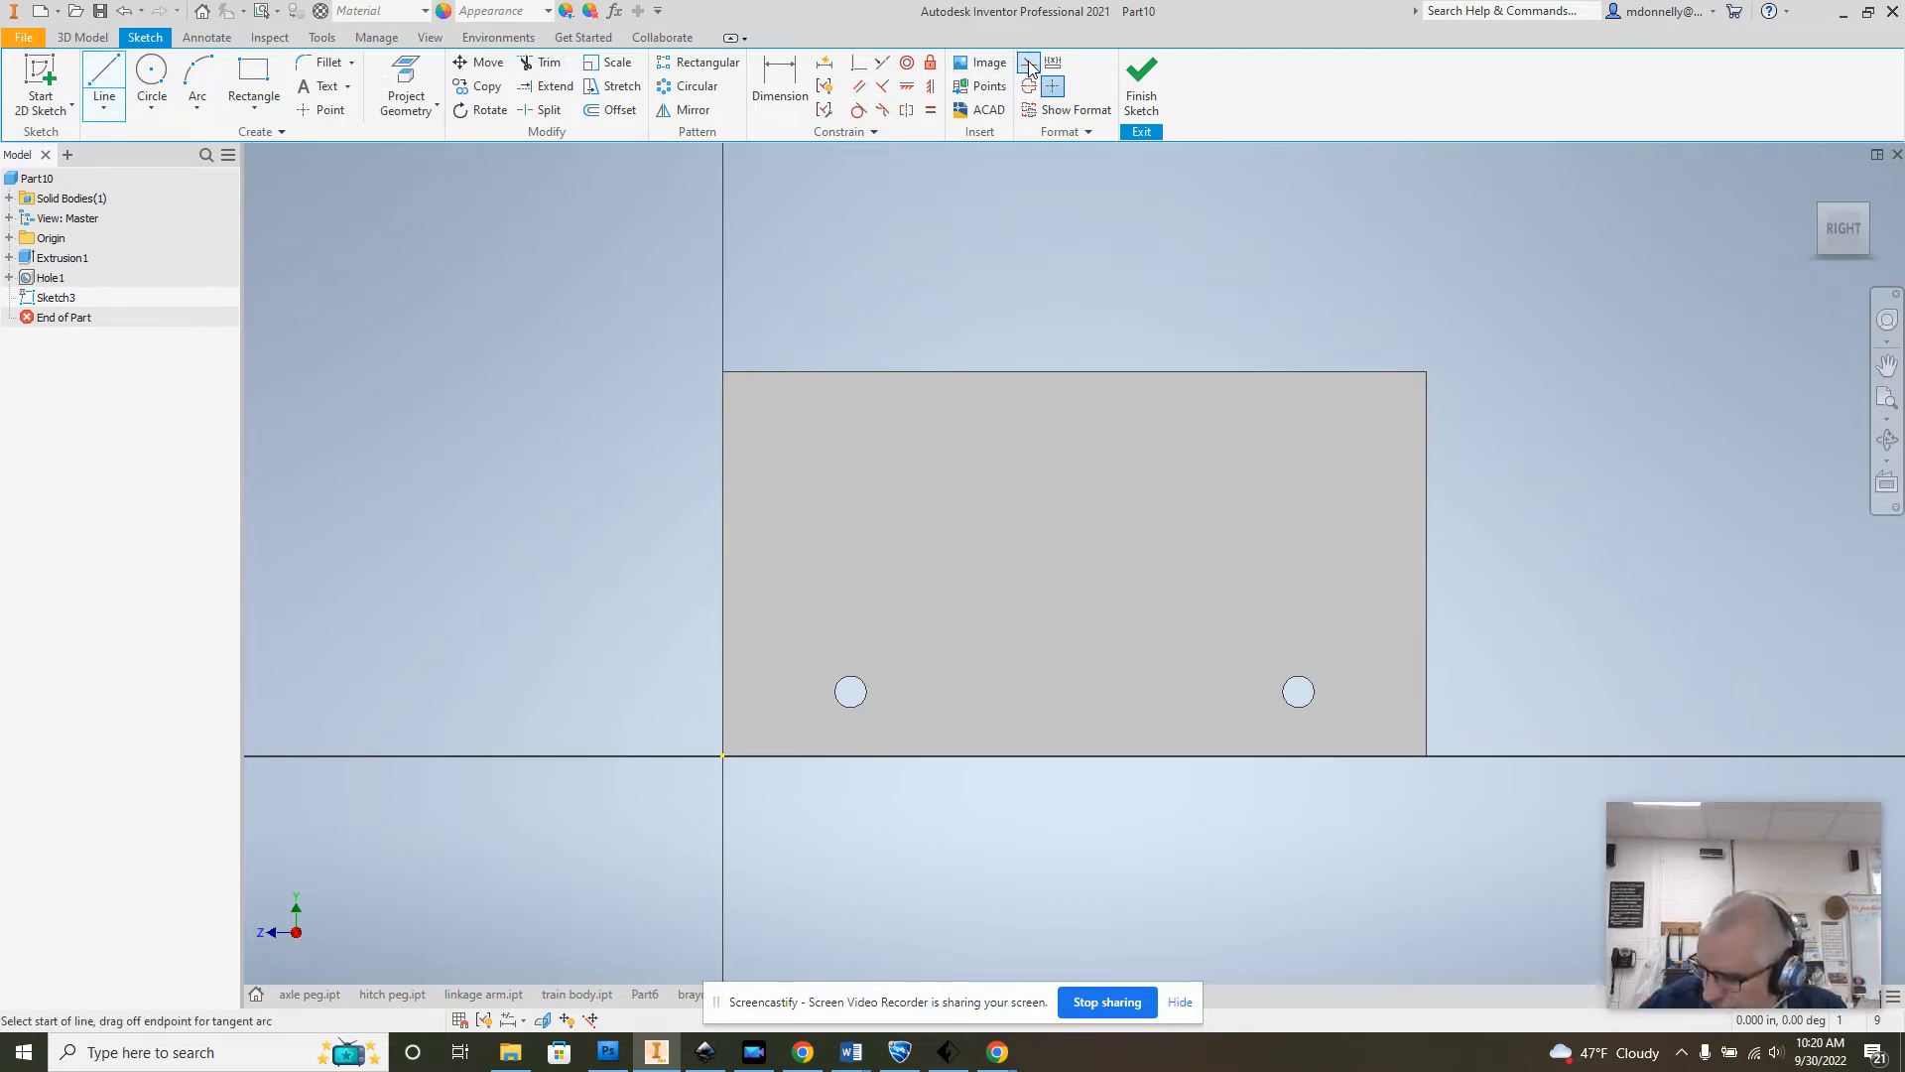
click(1029, 65)
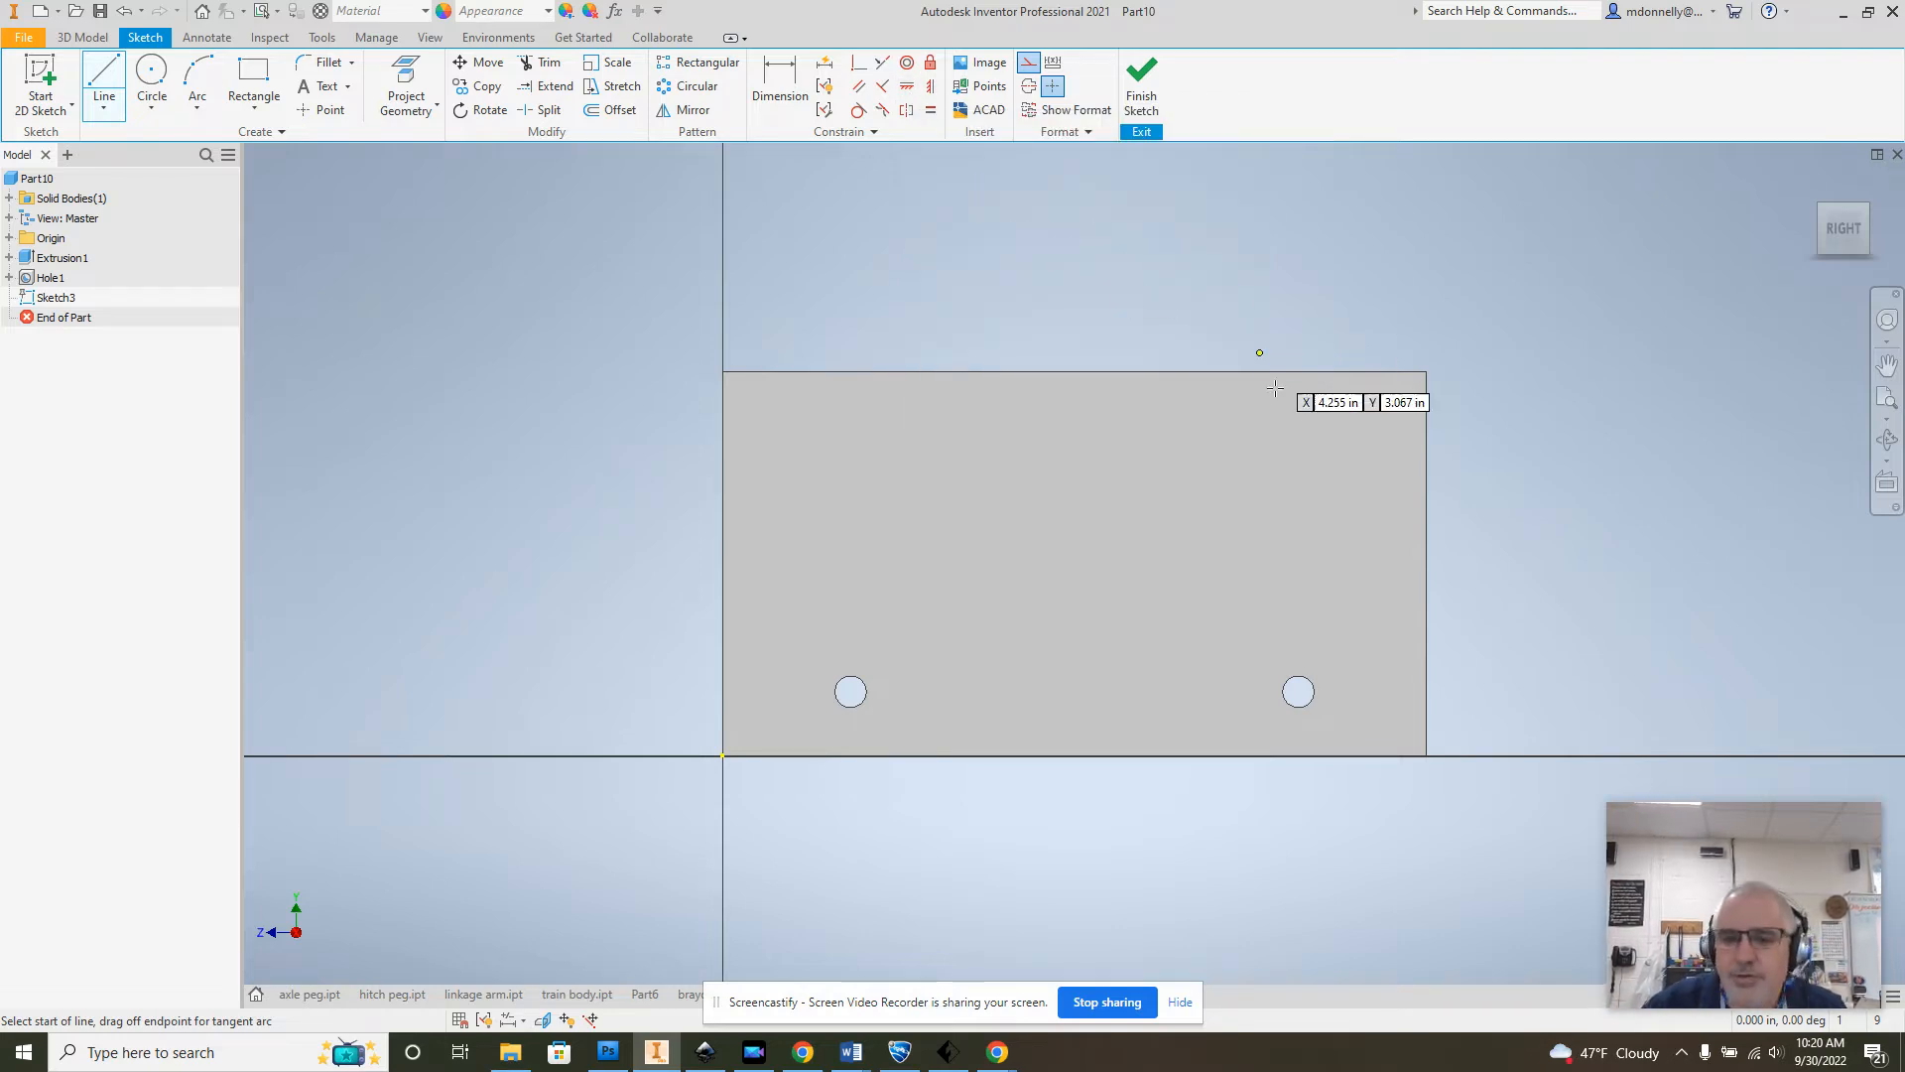
click(1427, 755)
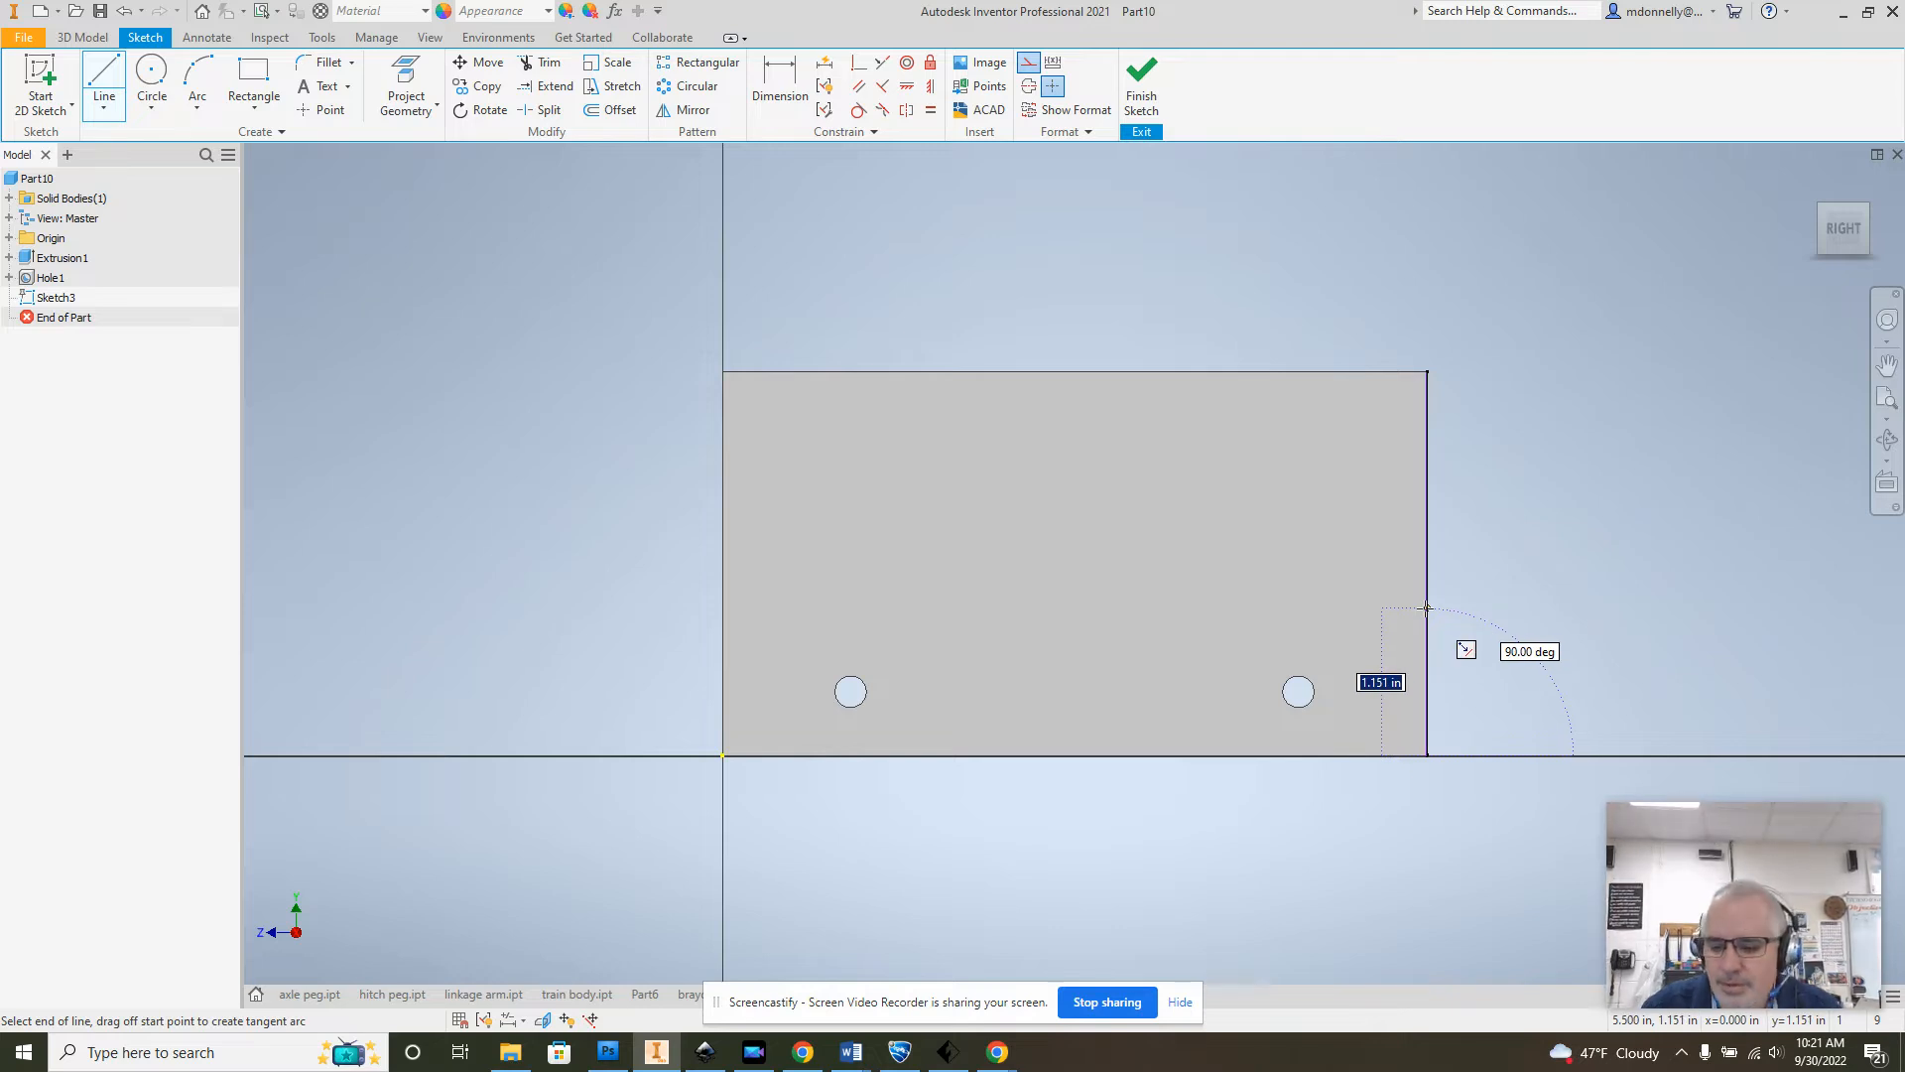
text(1.75)
key(Return)
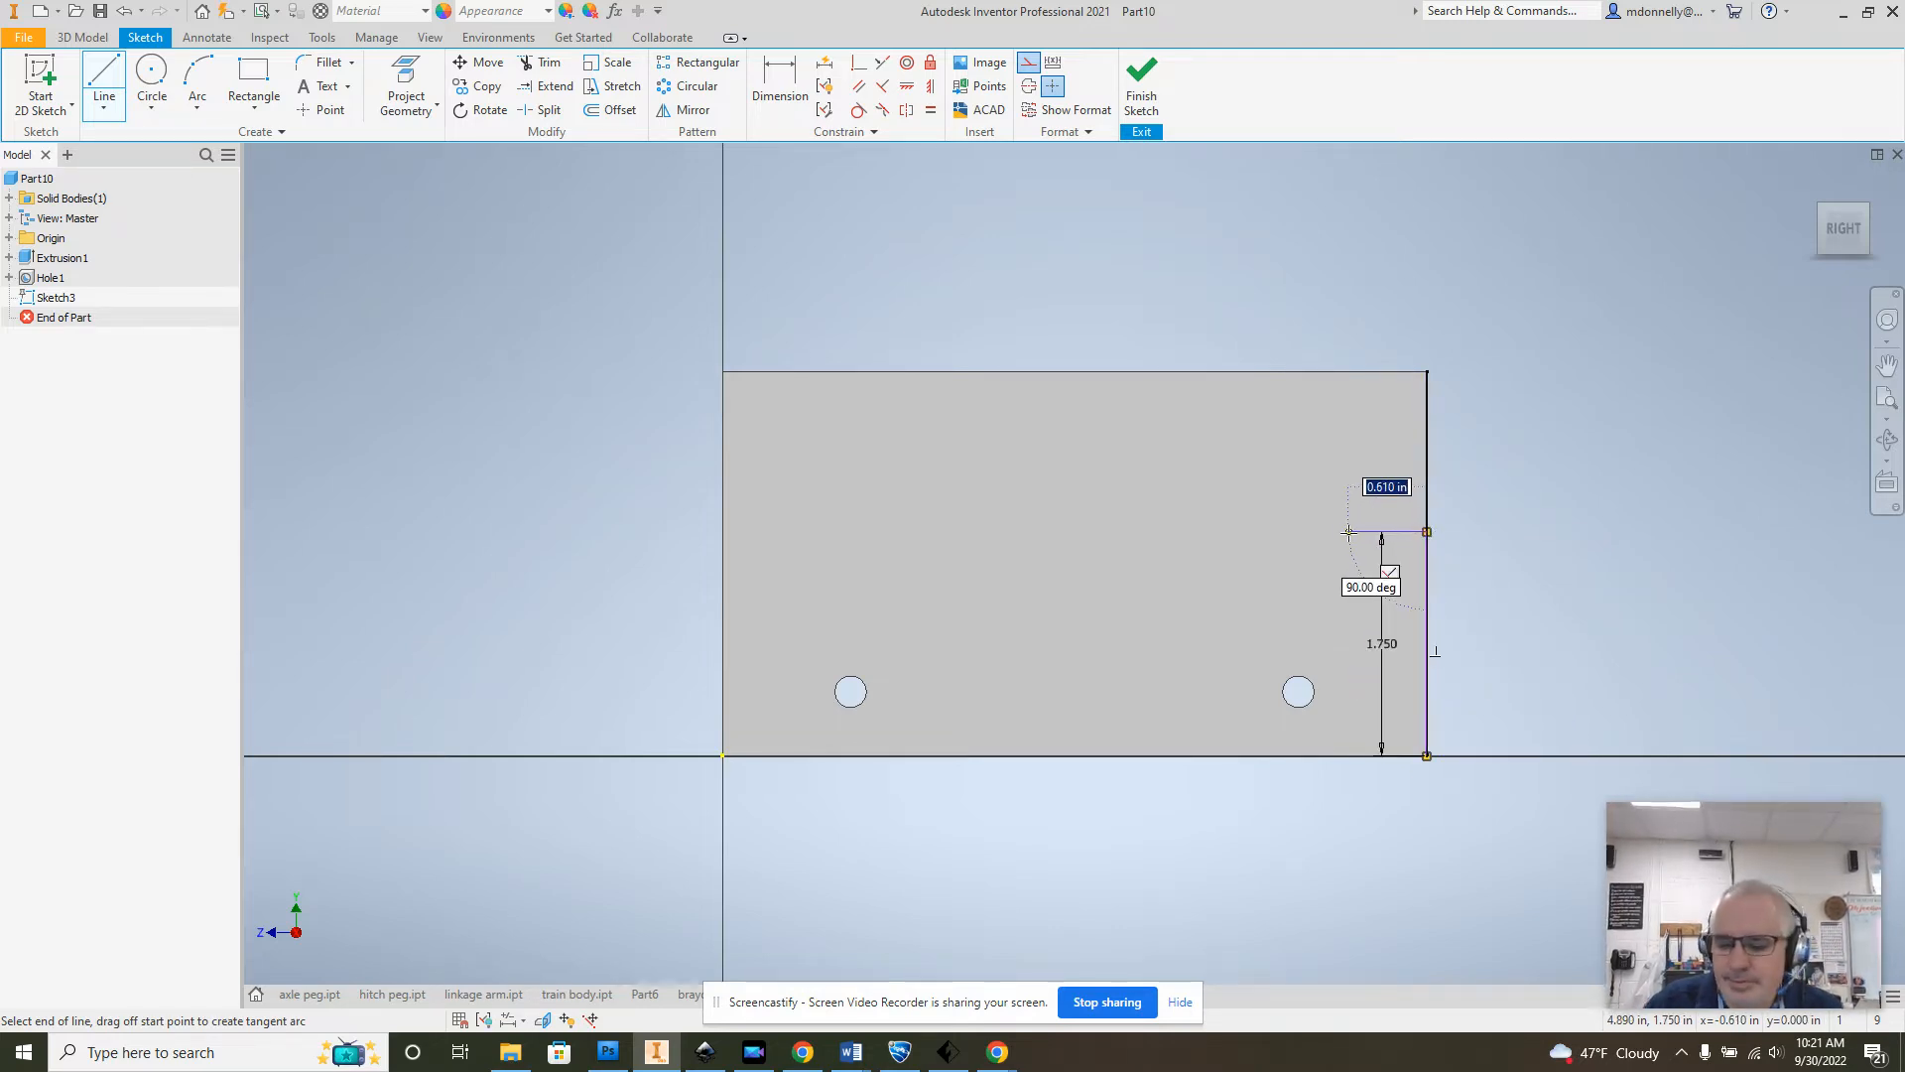
text(0.25)
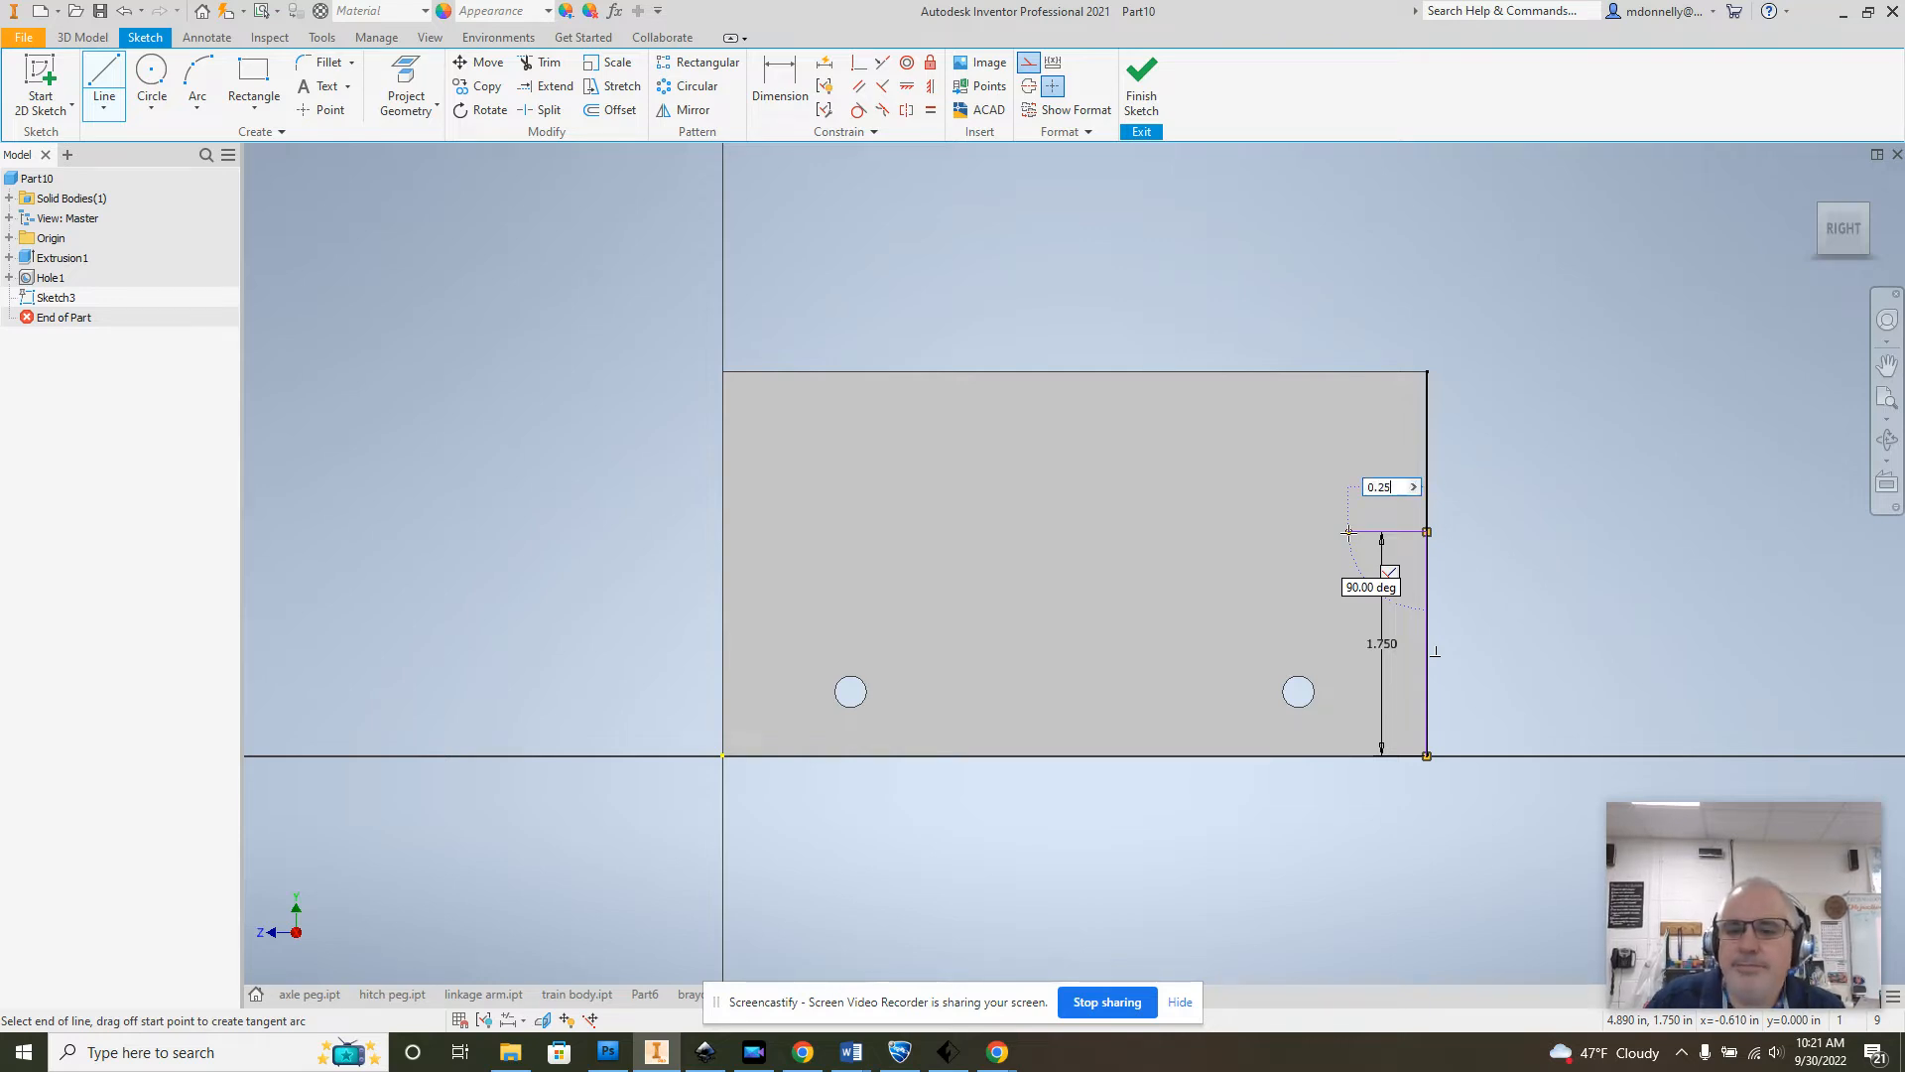
key(Return)
right_click(1578, 480)
click(1633, 482)
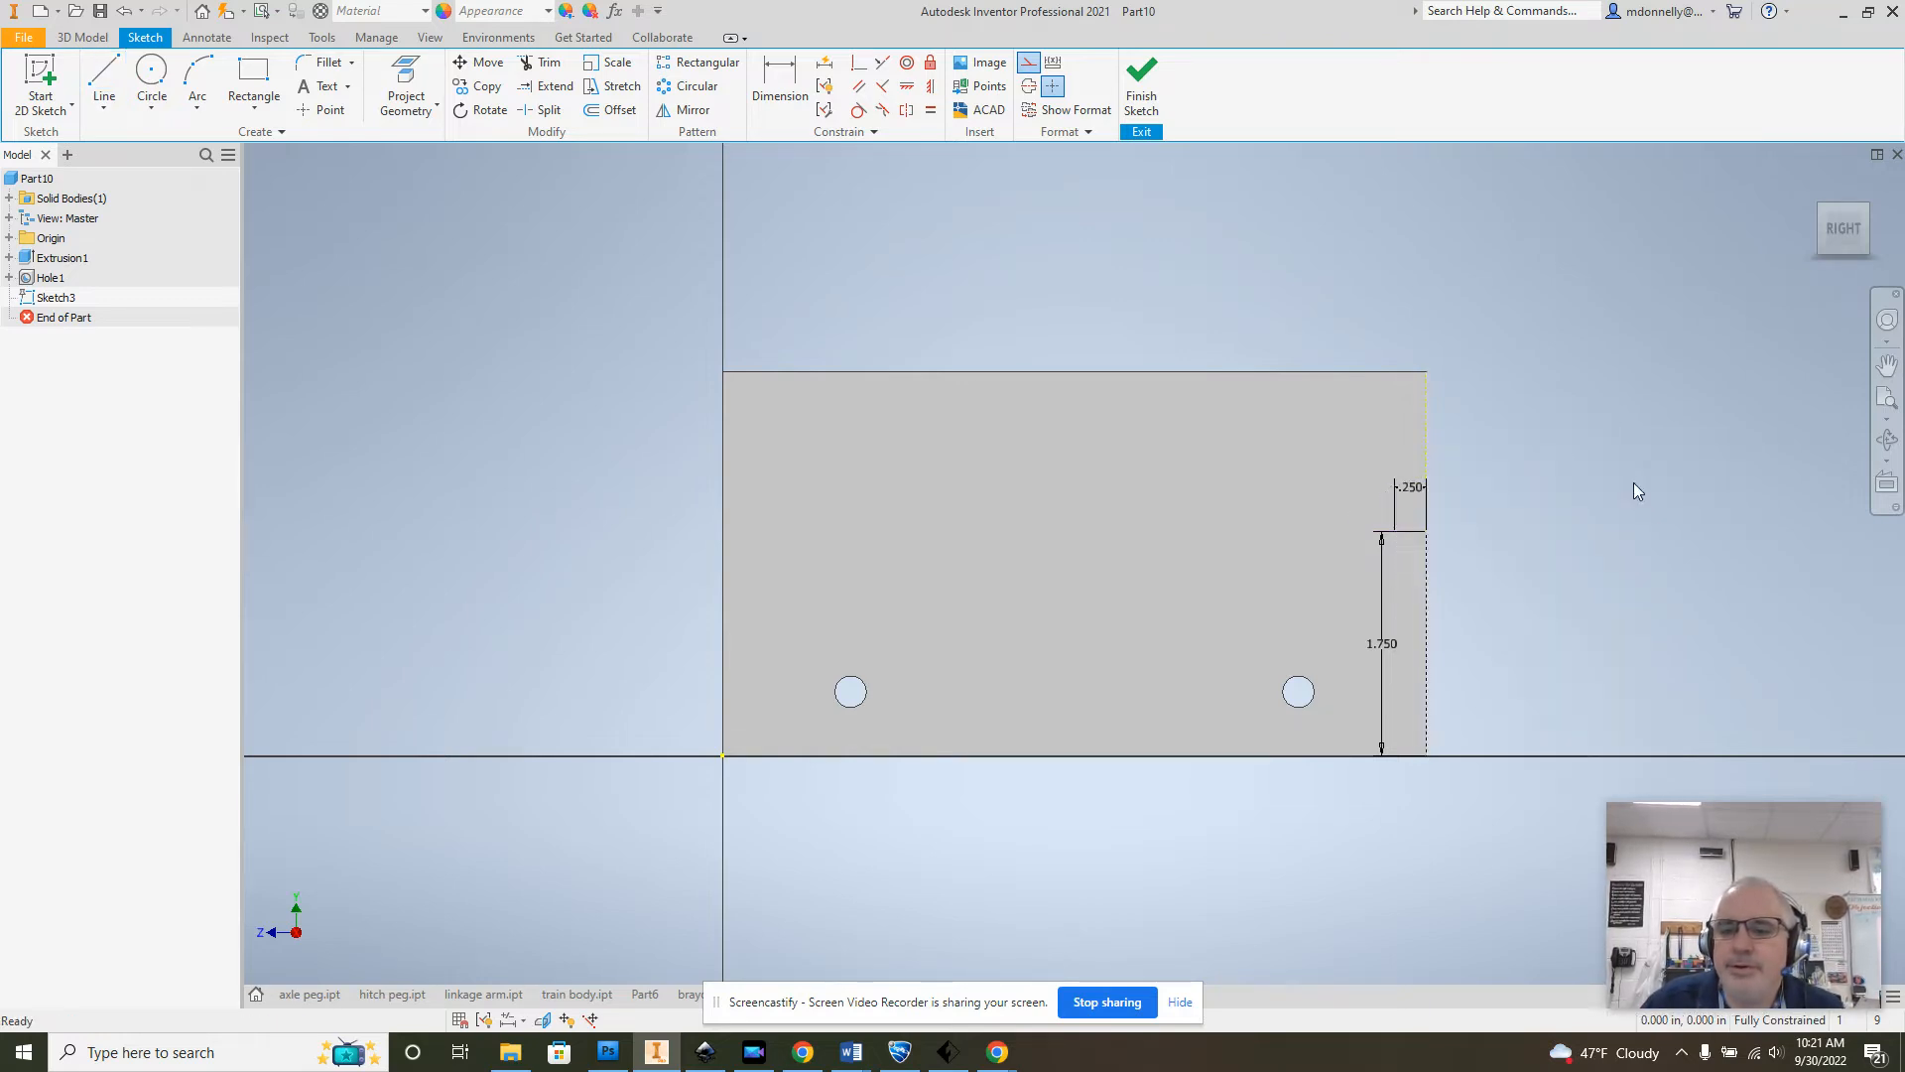
Step: Delete the 0.25 in and 1.75 in dimensions, keeping both construction lines
click(1410, 491)
key(Delete)
click(1384, 654)
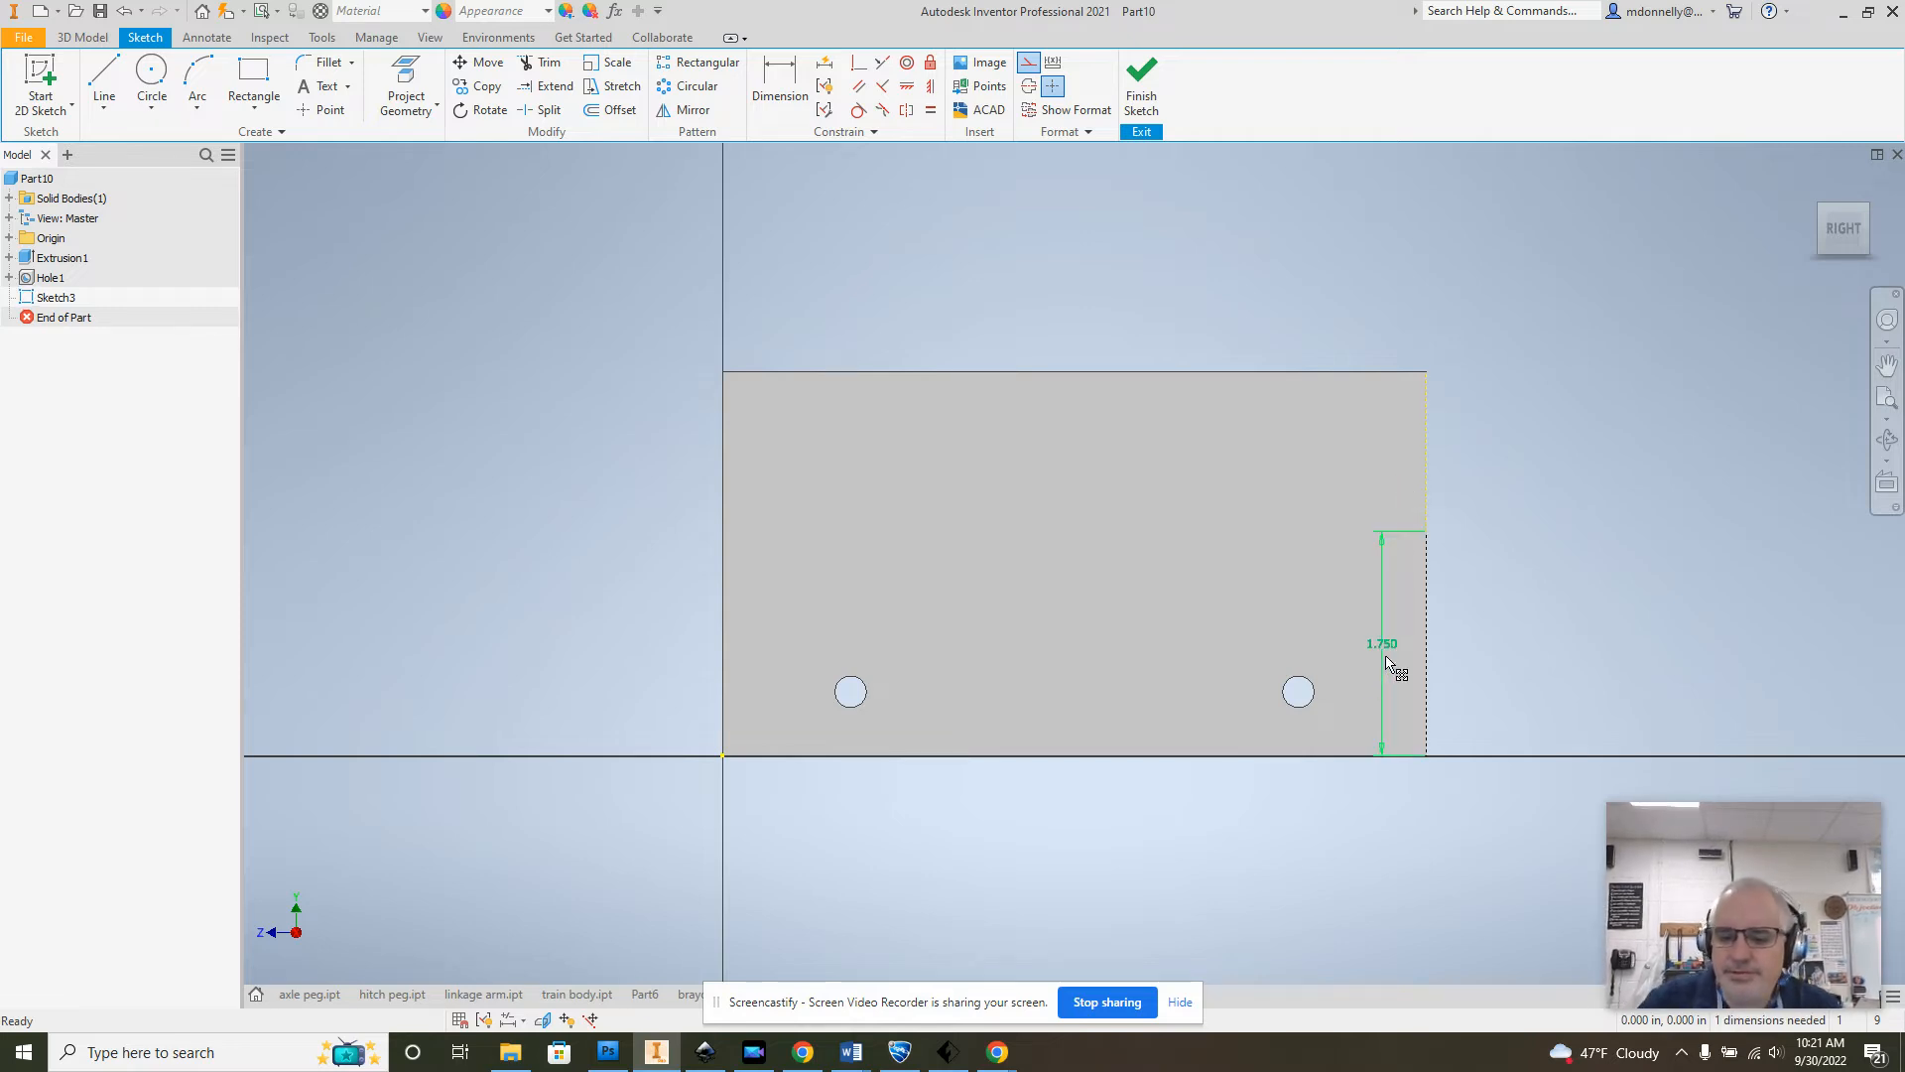
key(Delete)
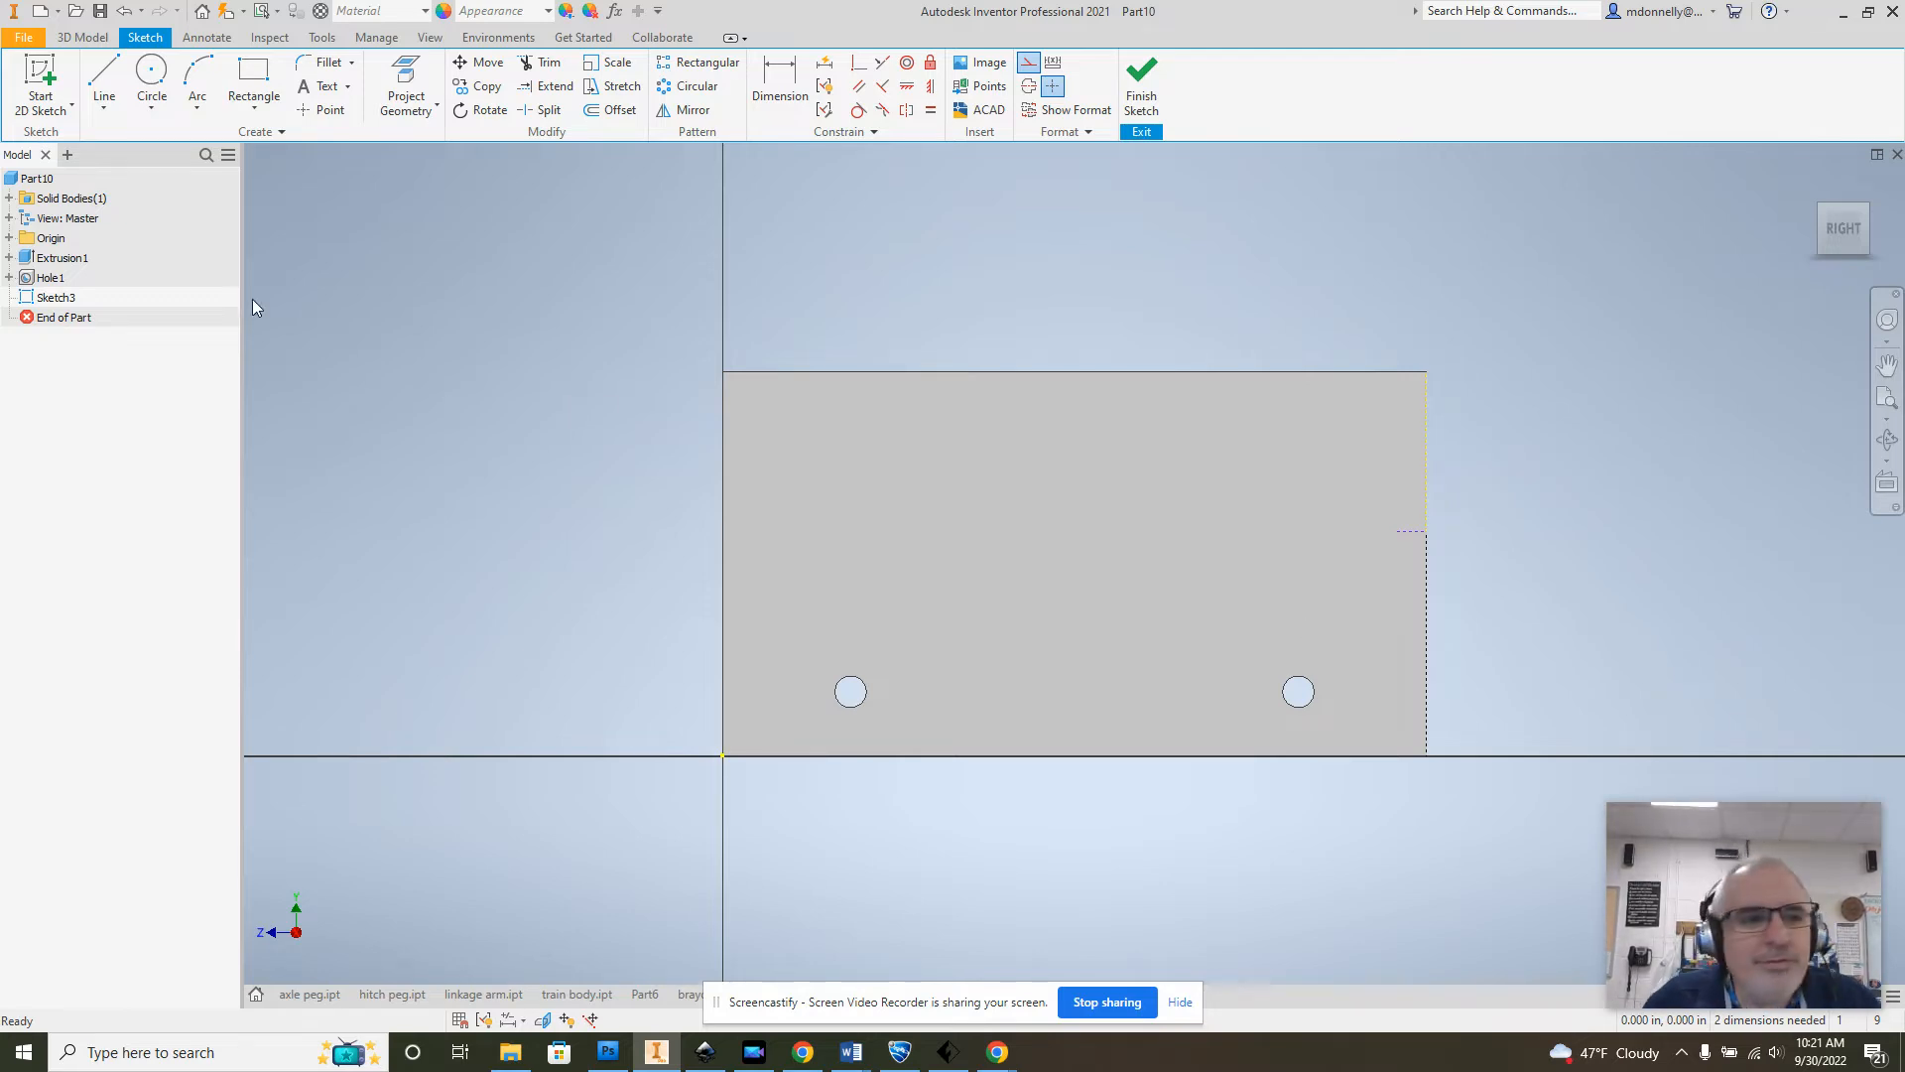
Step: Draw a 1 in diameter circle centered on the inner end of the short horizontal construction line
click(151, 71)
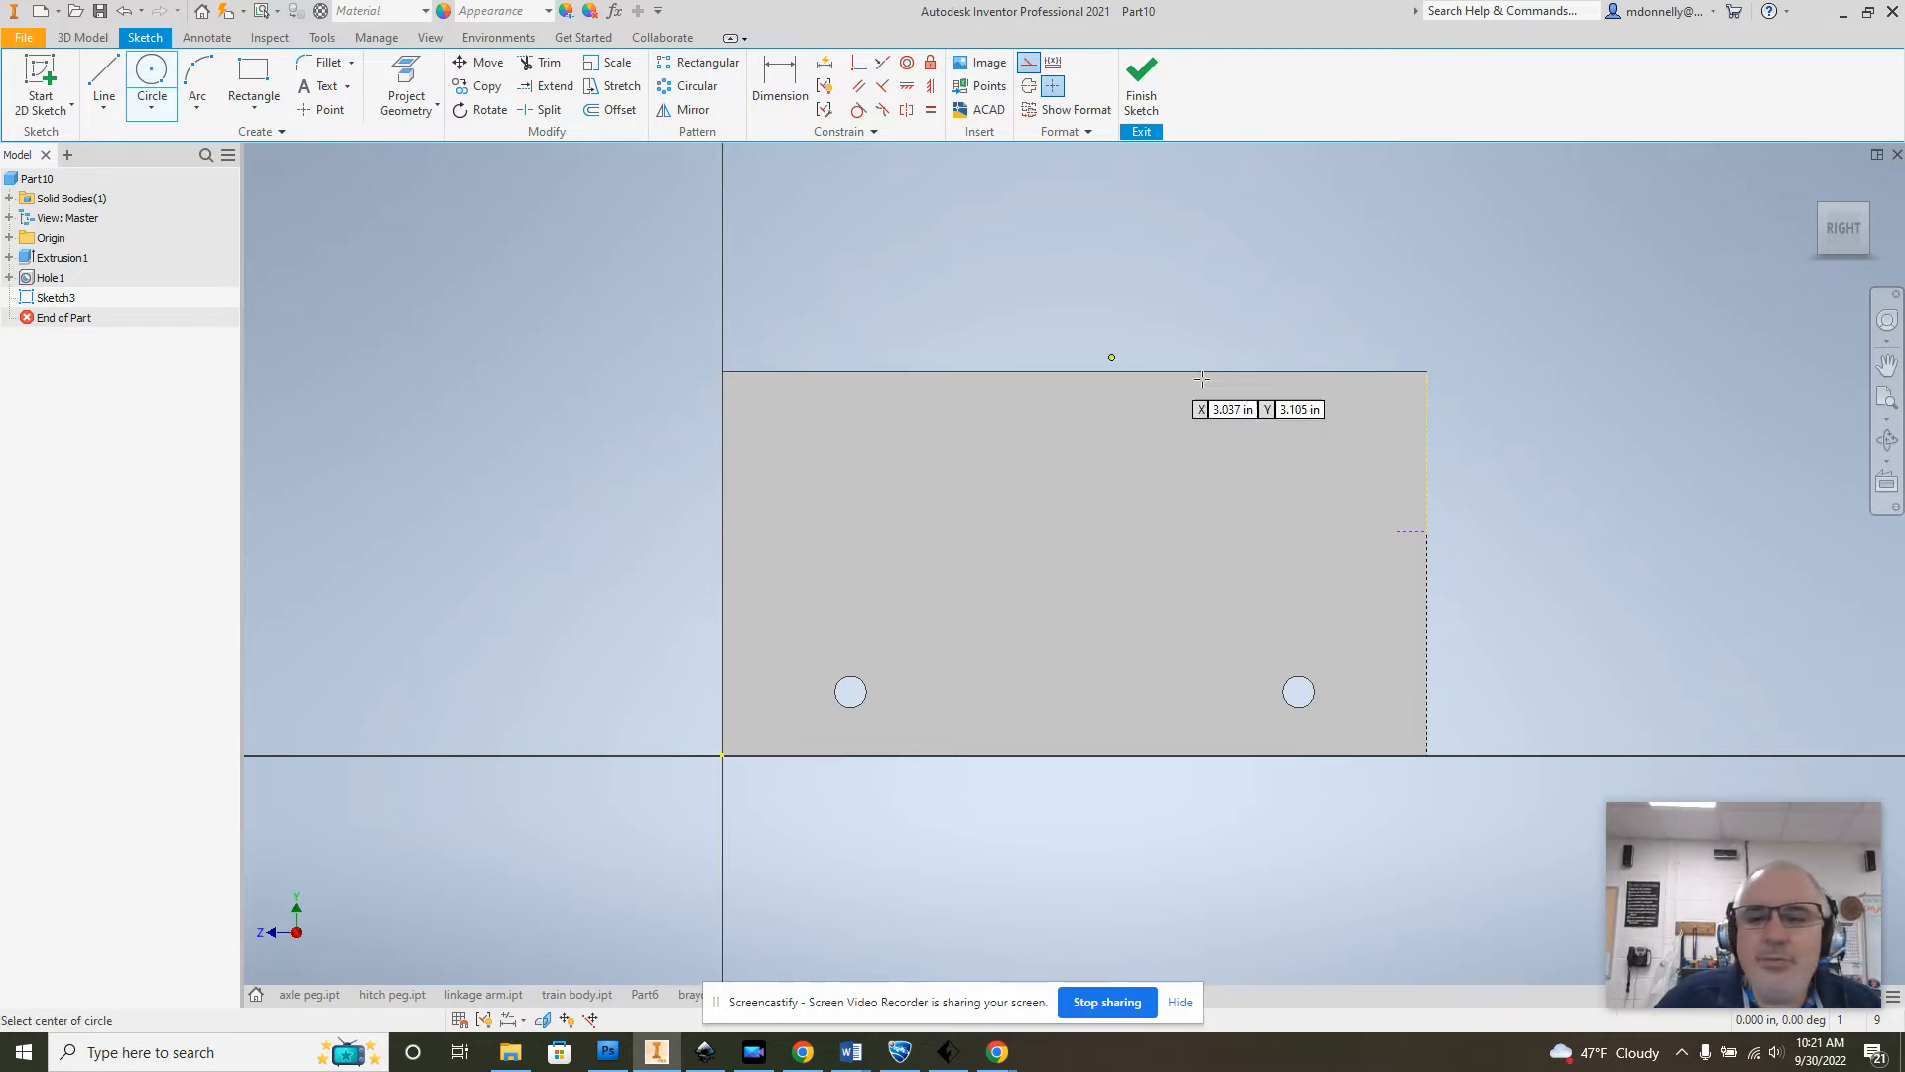
click(1394, 531)
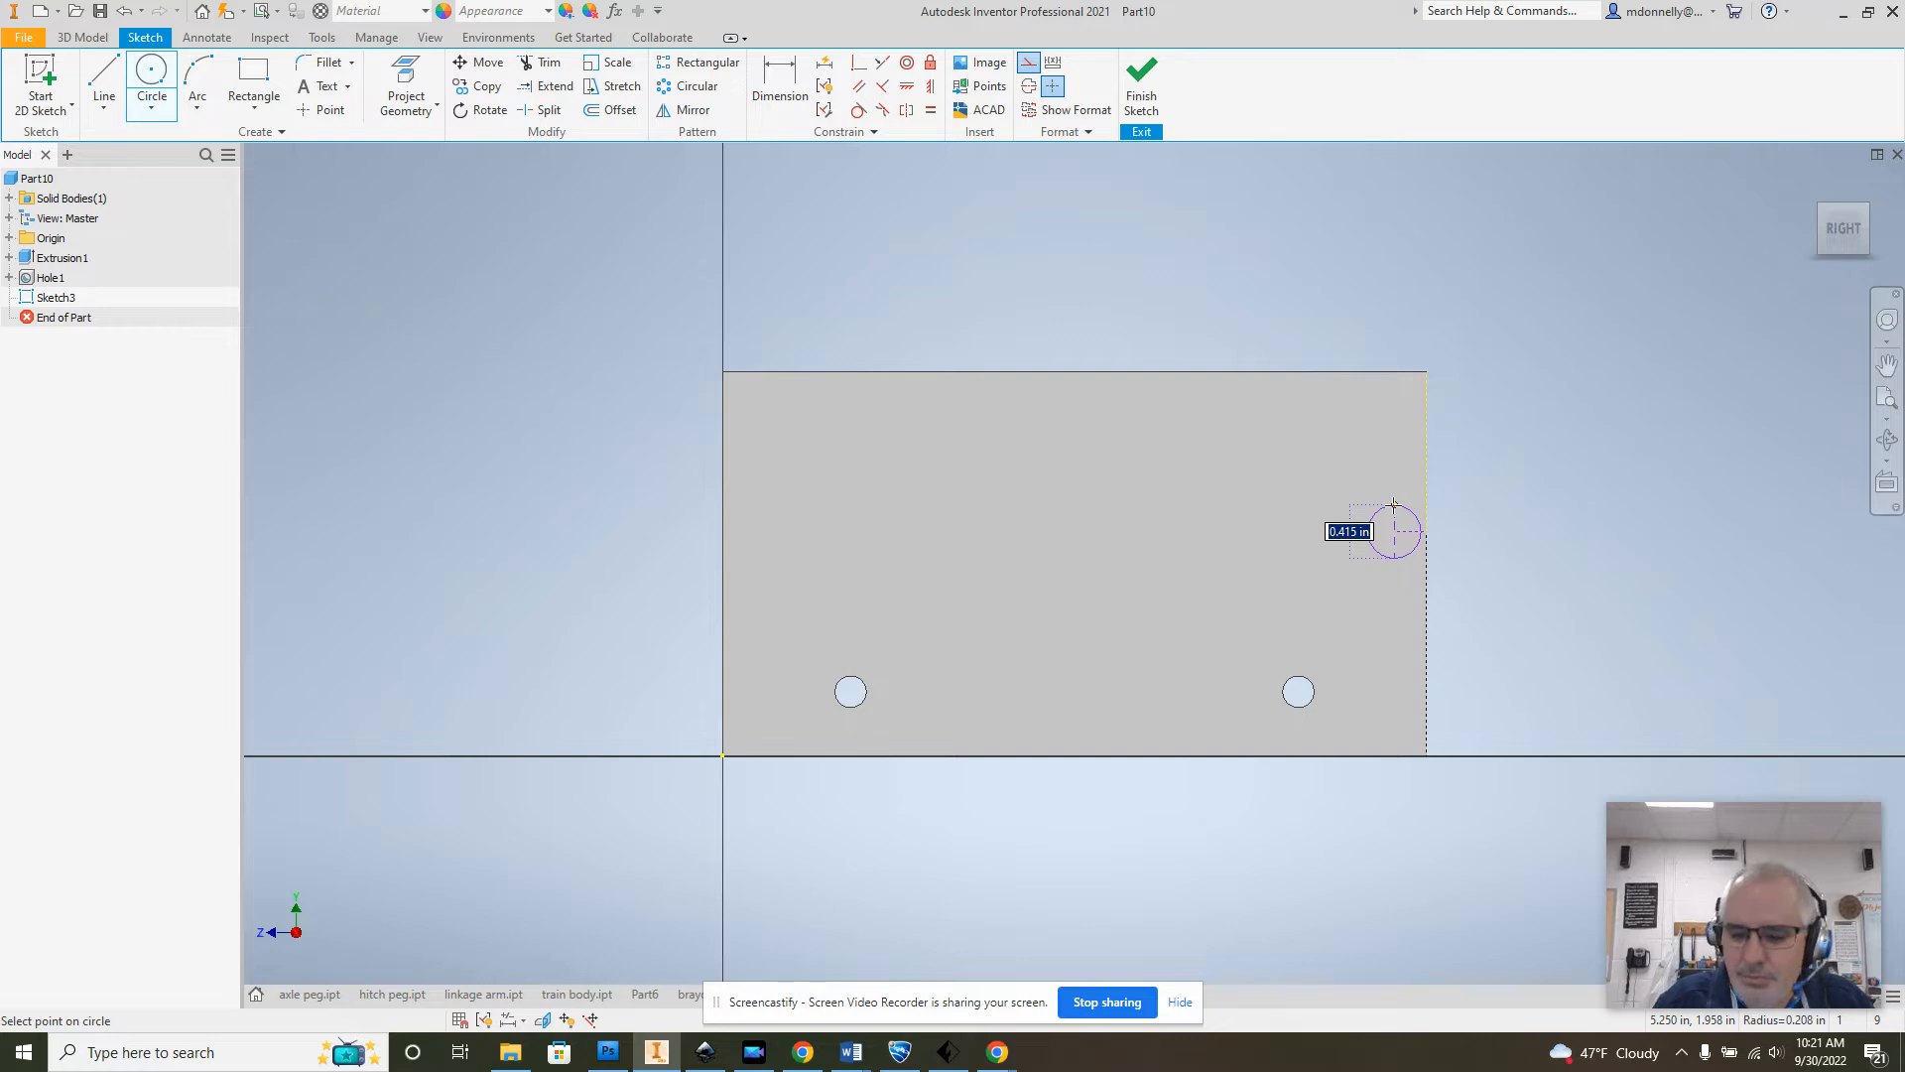
text(1)
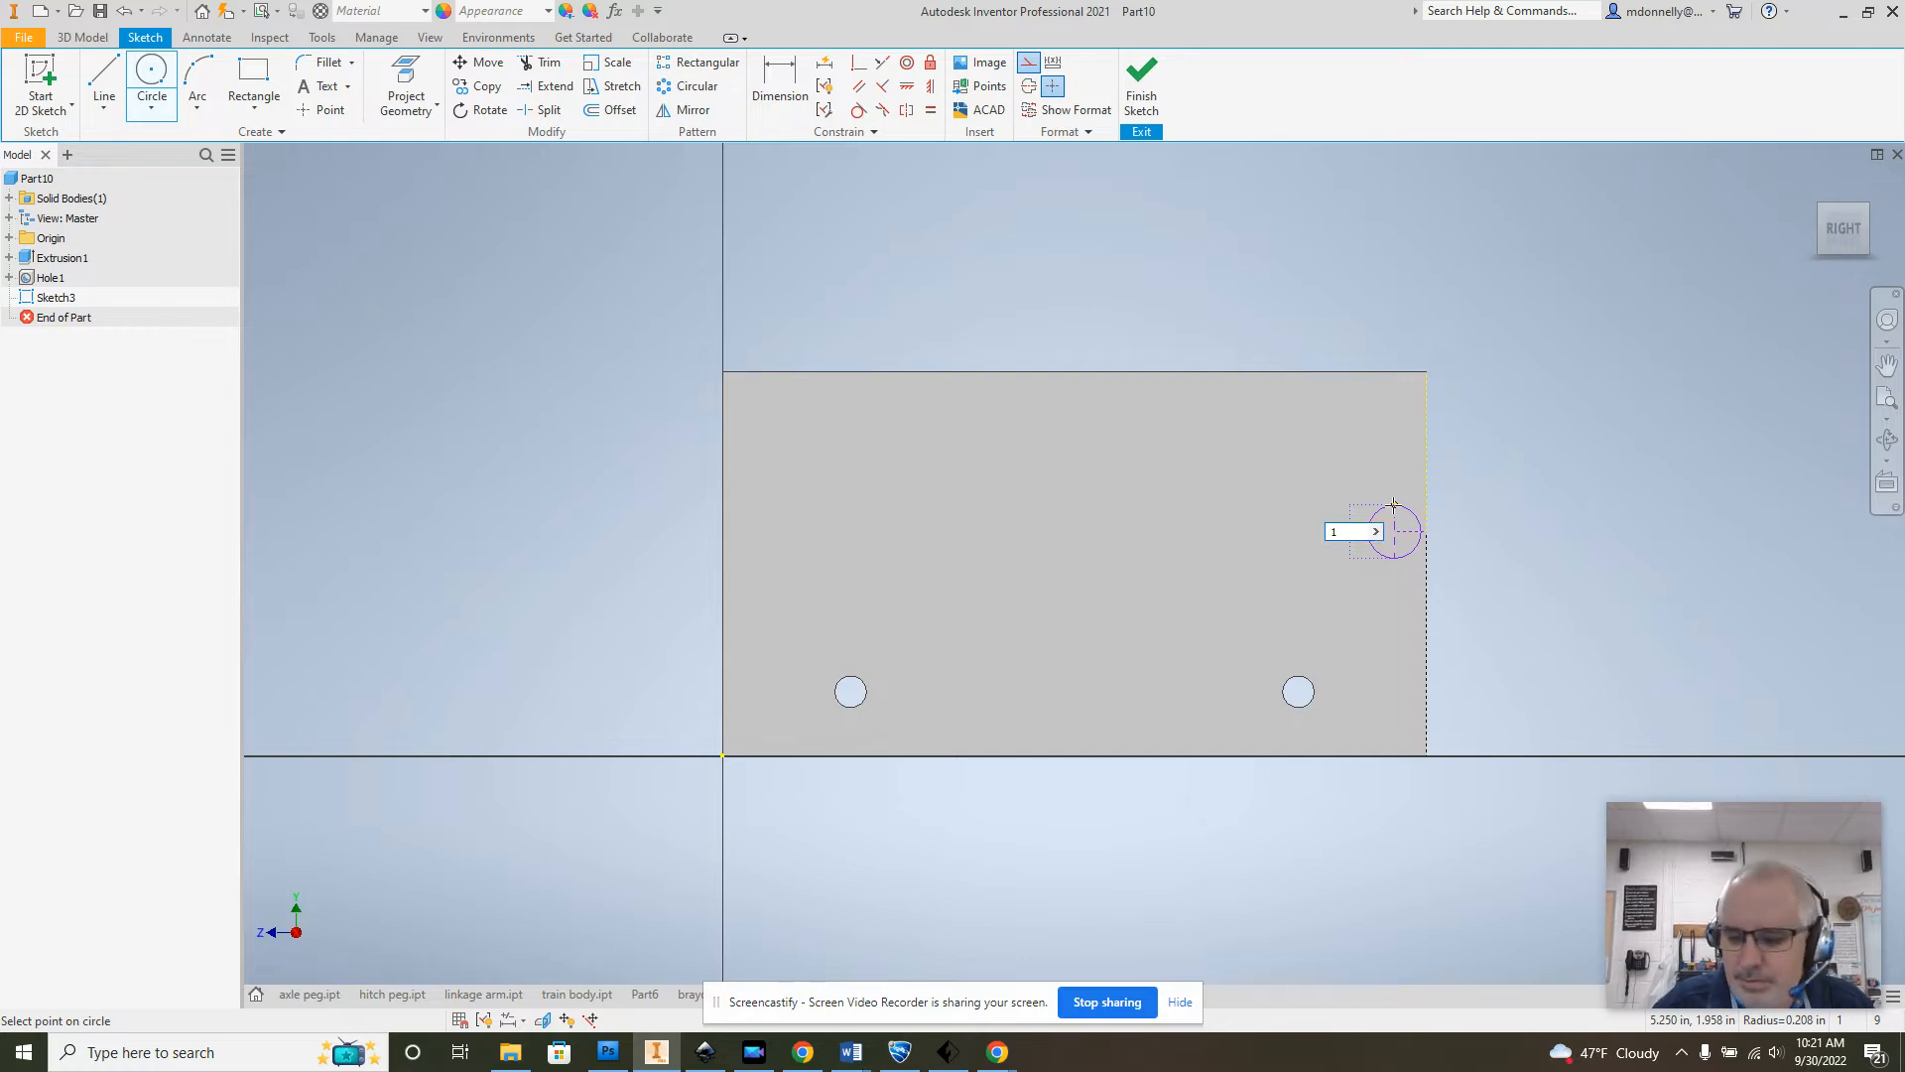
key(Return)
right_click(1481, 424)
click(1550, 427)
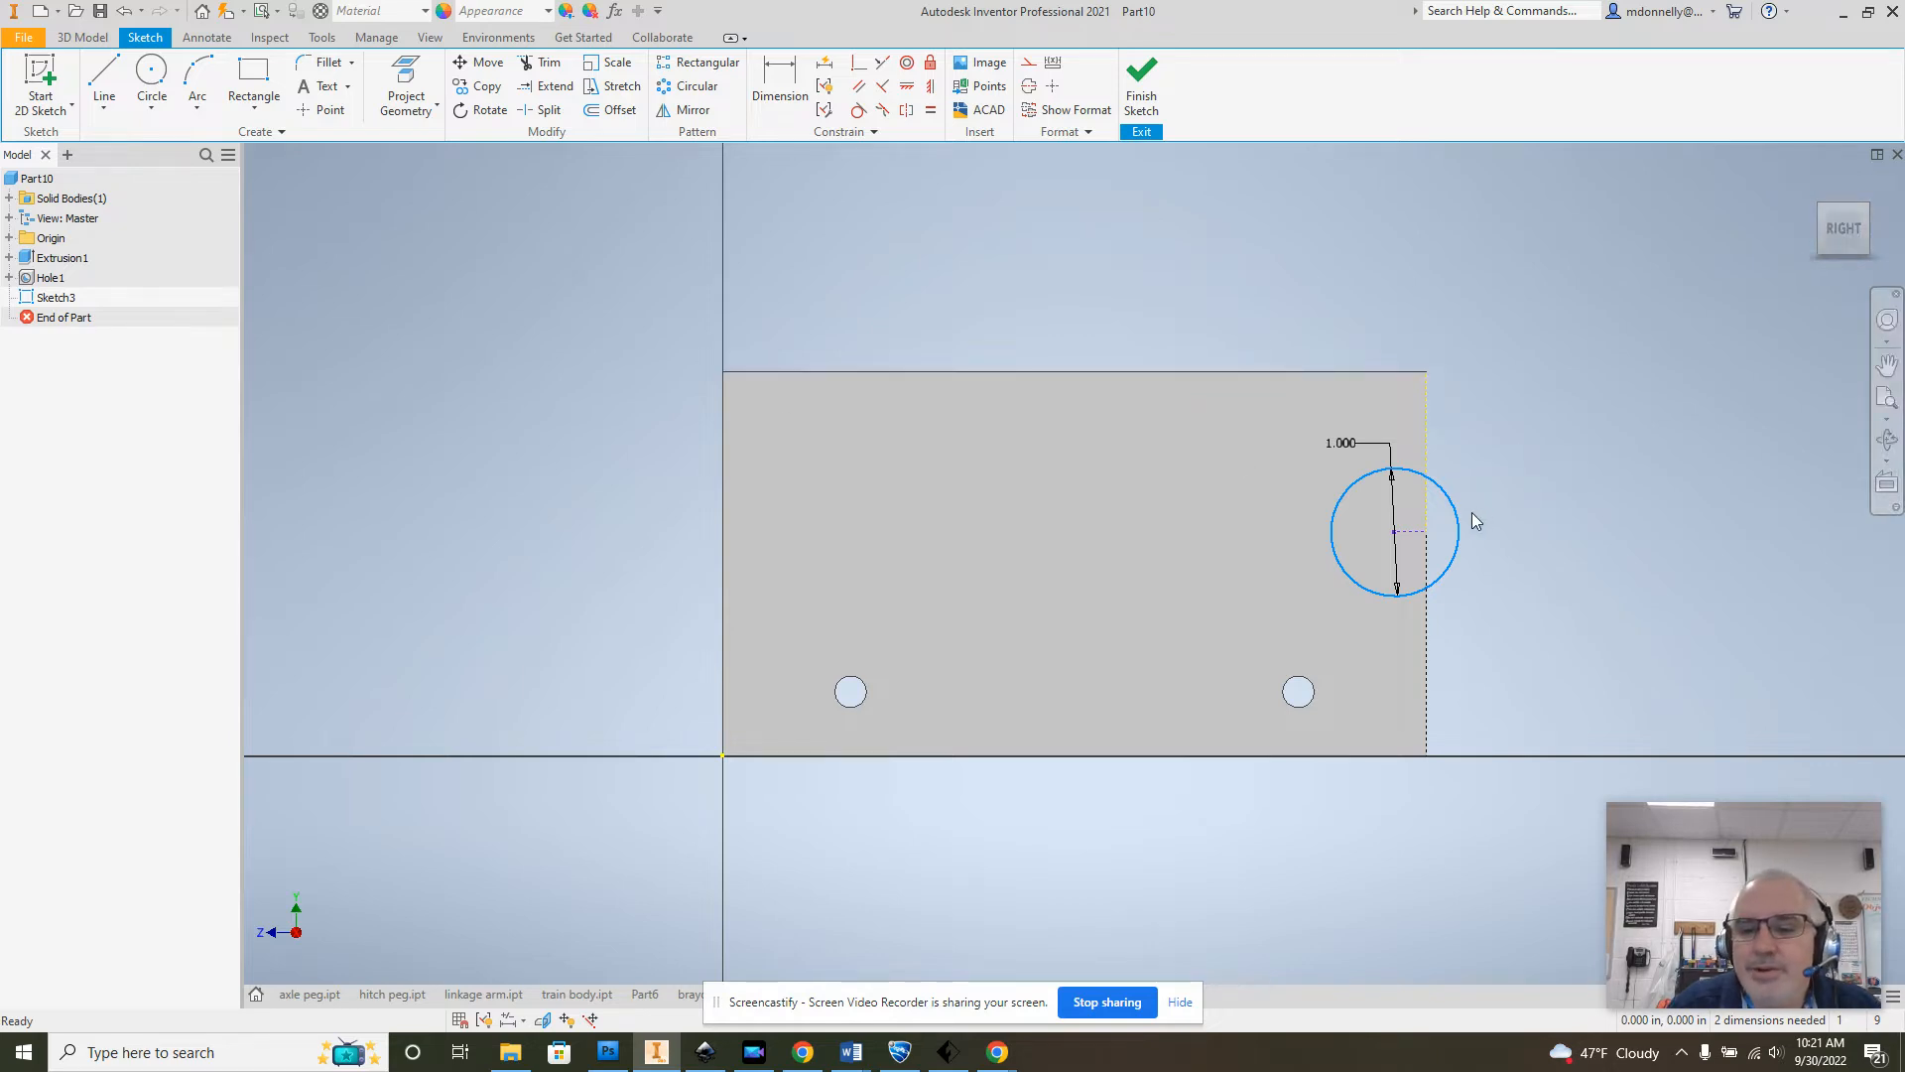
Step: Delete the circle's 1 in diameter dimension, keeping the circle
scroll(1472, 512, down, 2)
scroll(1472, 512, up, 6)
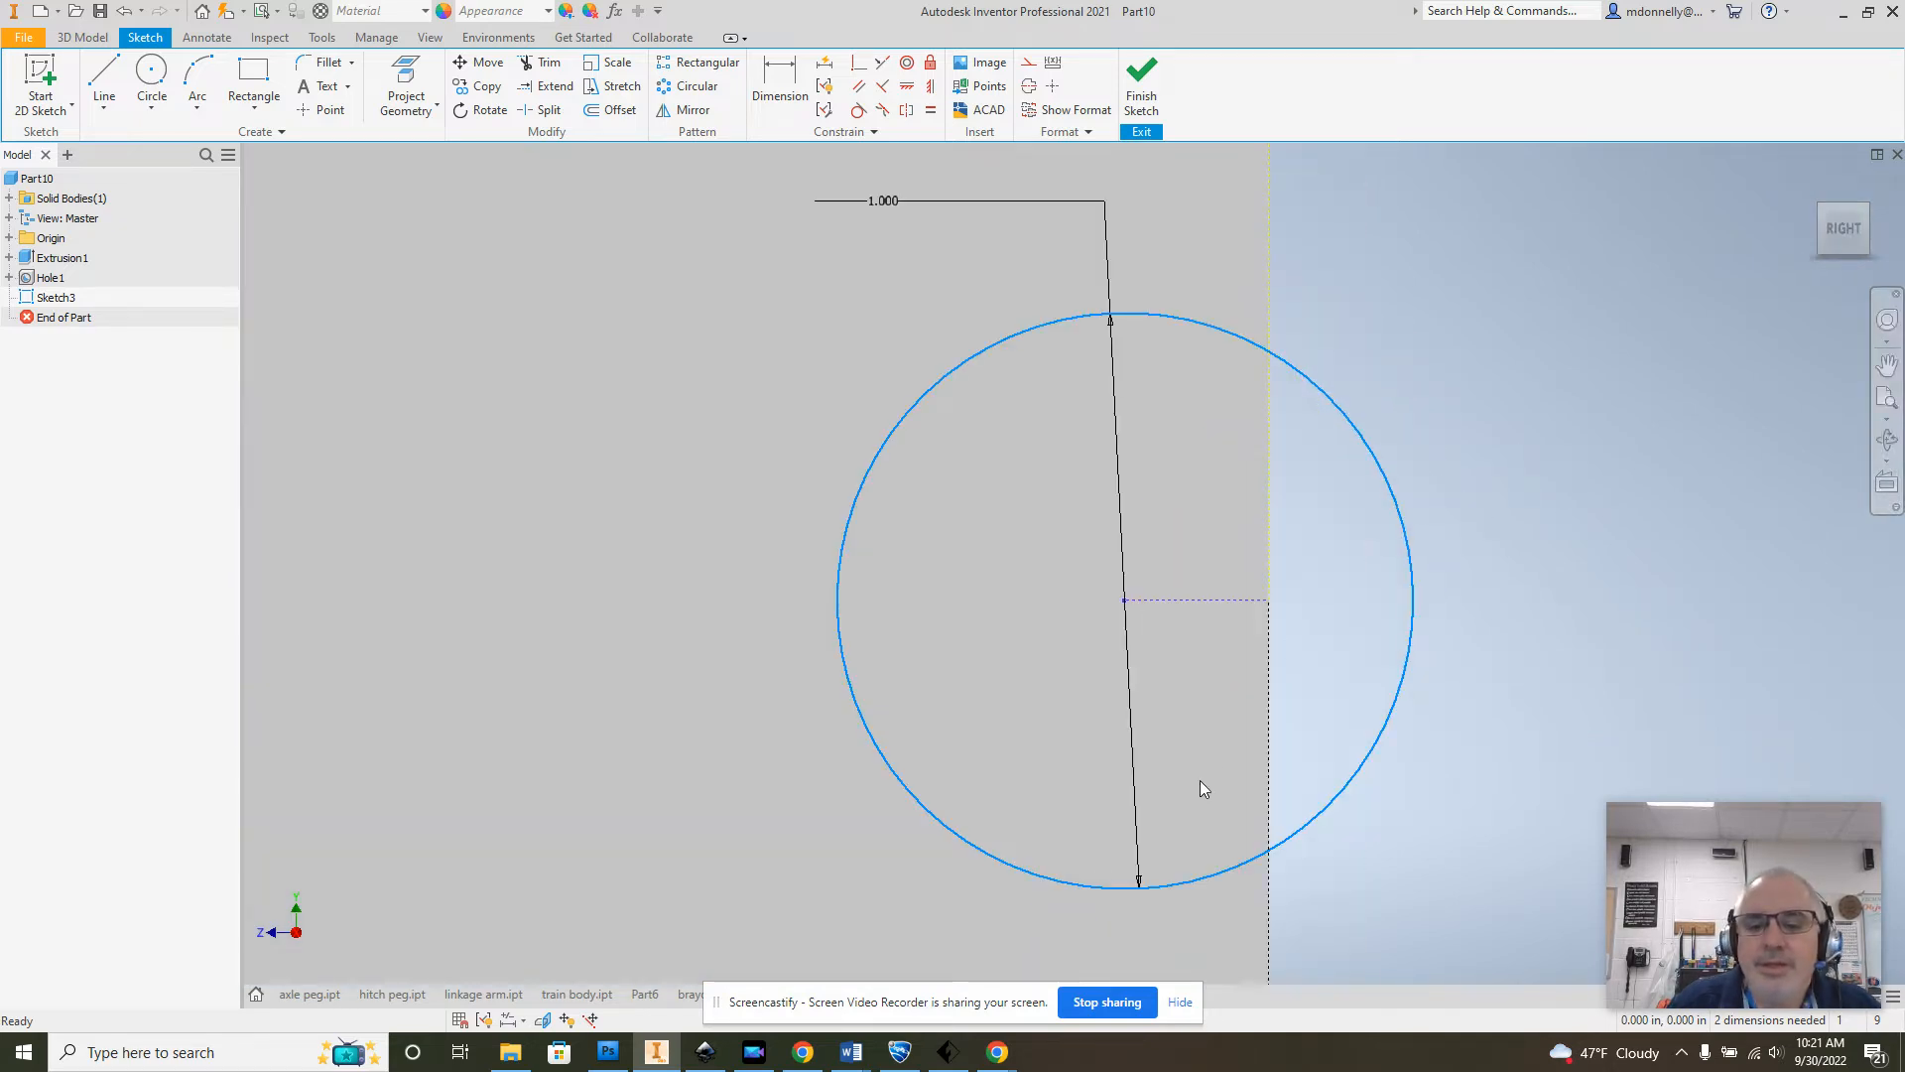
click(1115, 453)
key(Delete)
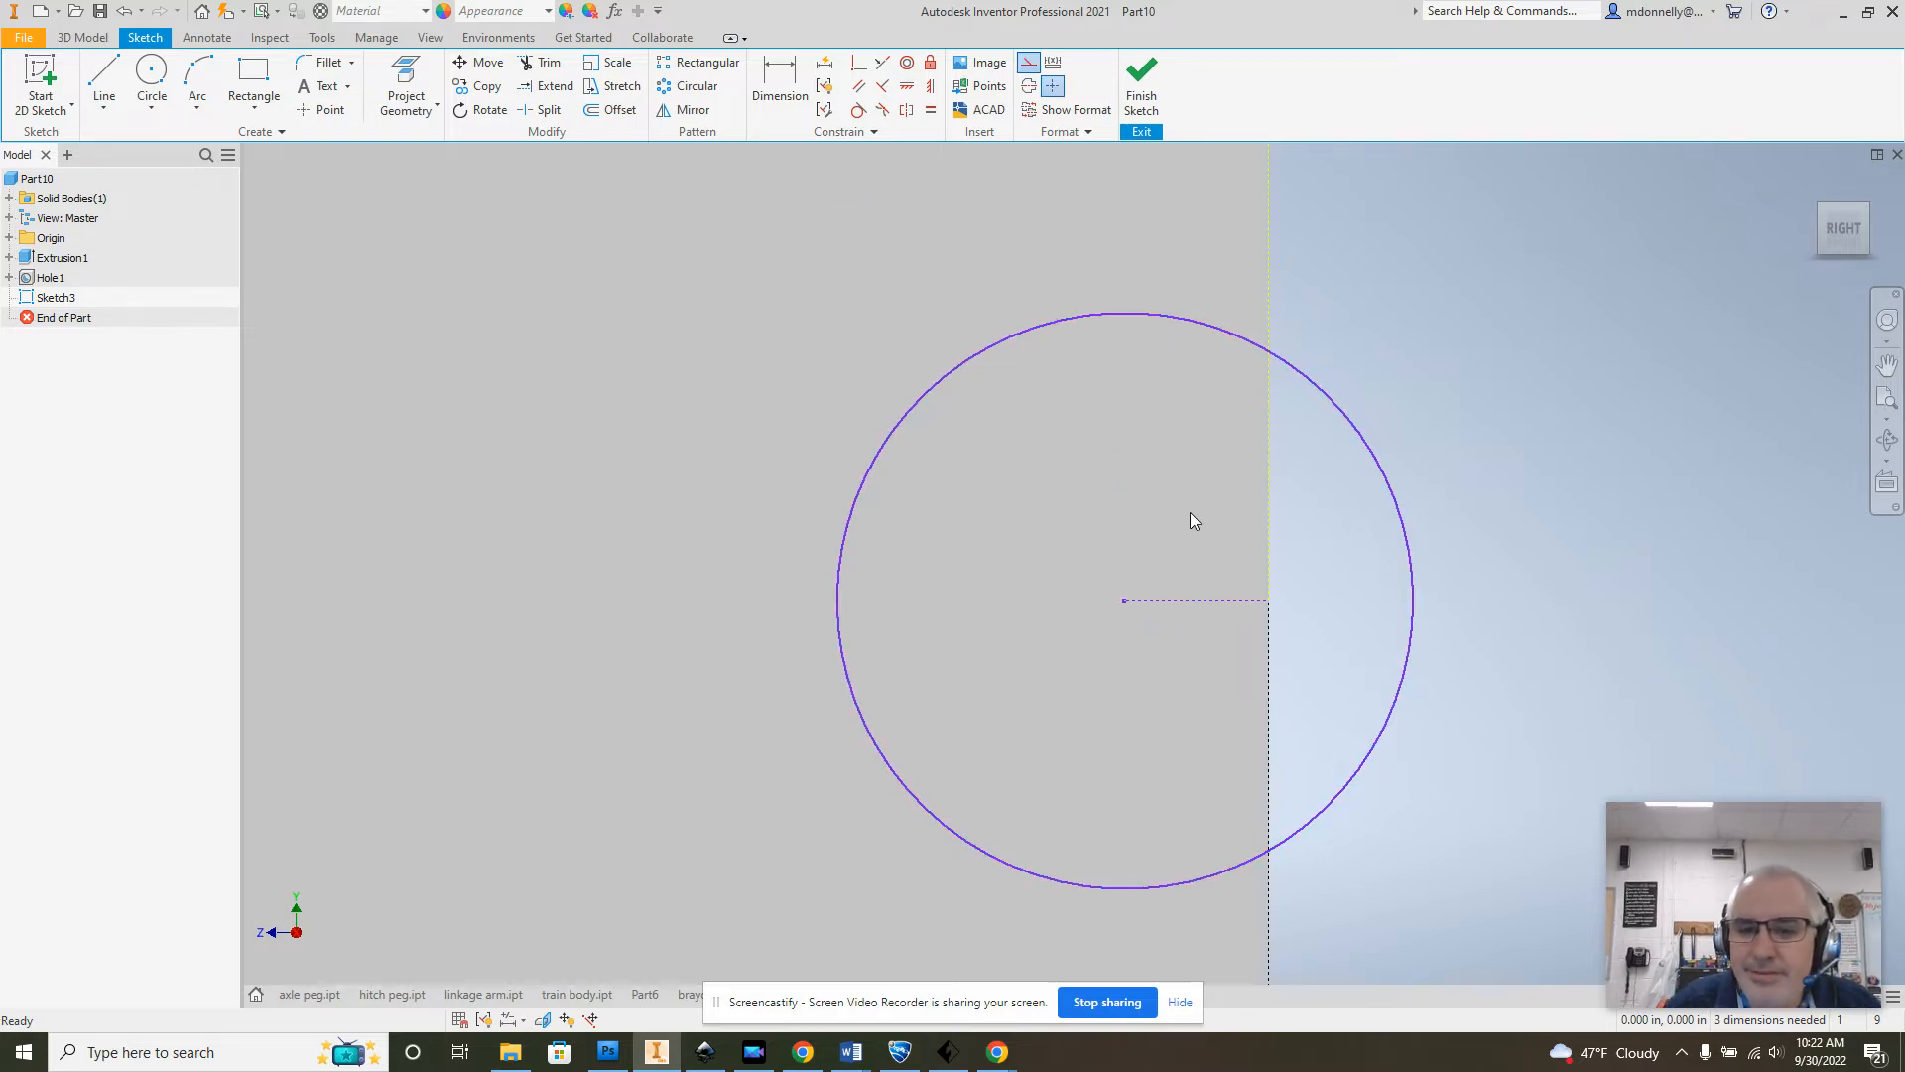
Step: Draw vertical construction lines from the circle's center down to its lowest point and up to its highest point
click(1032, 63)
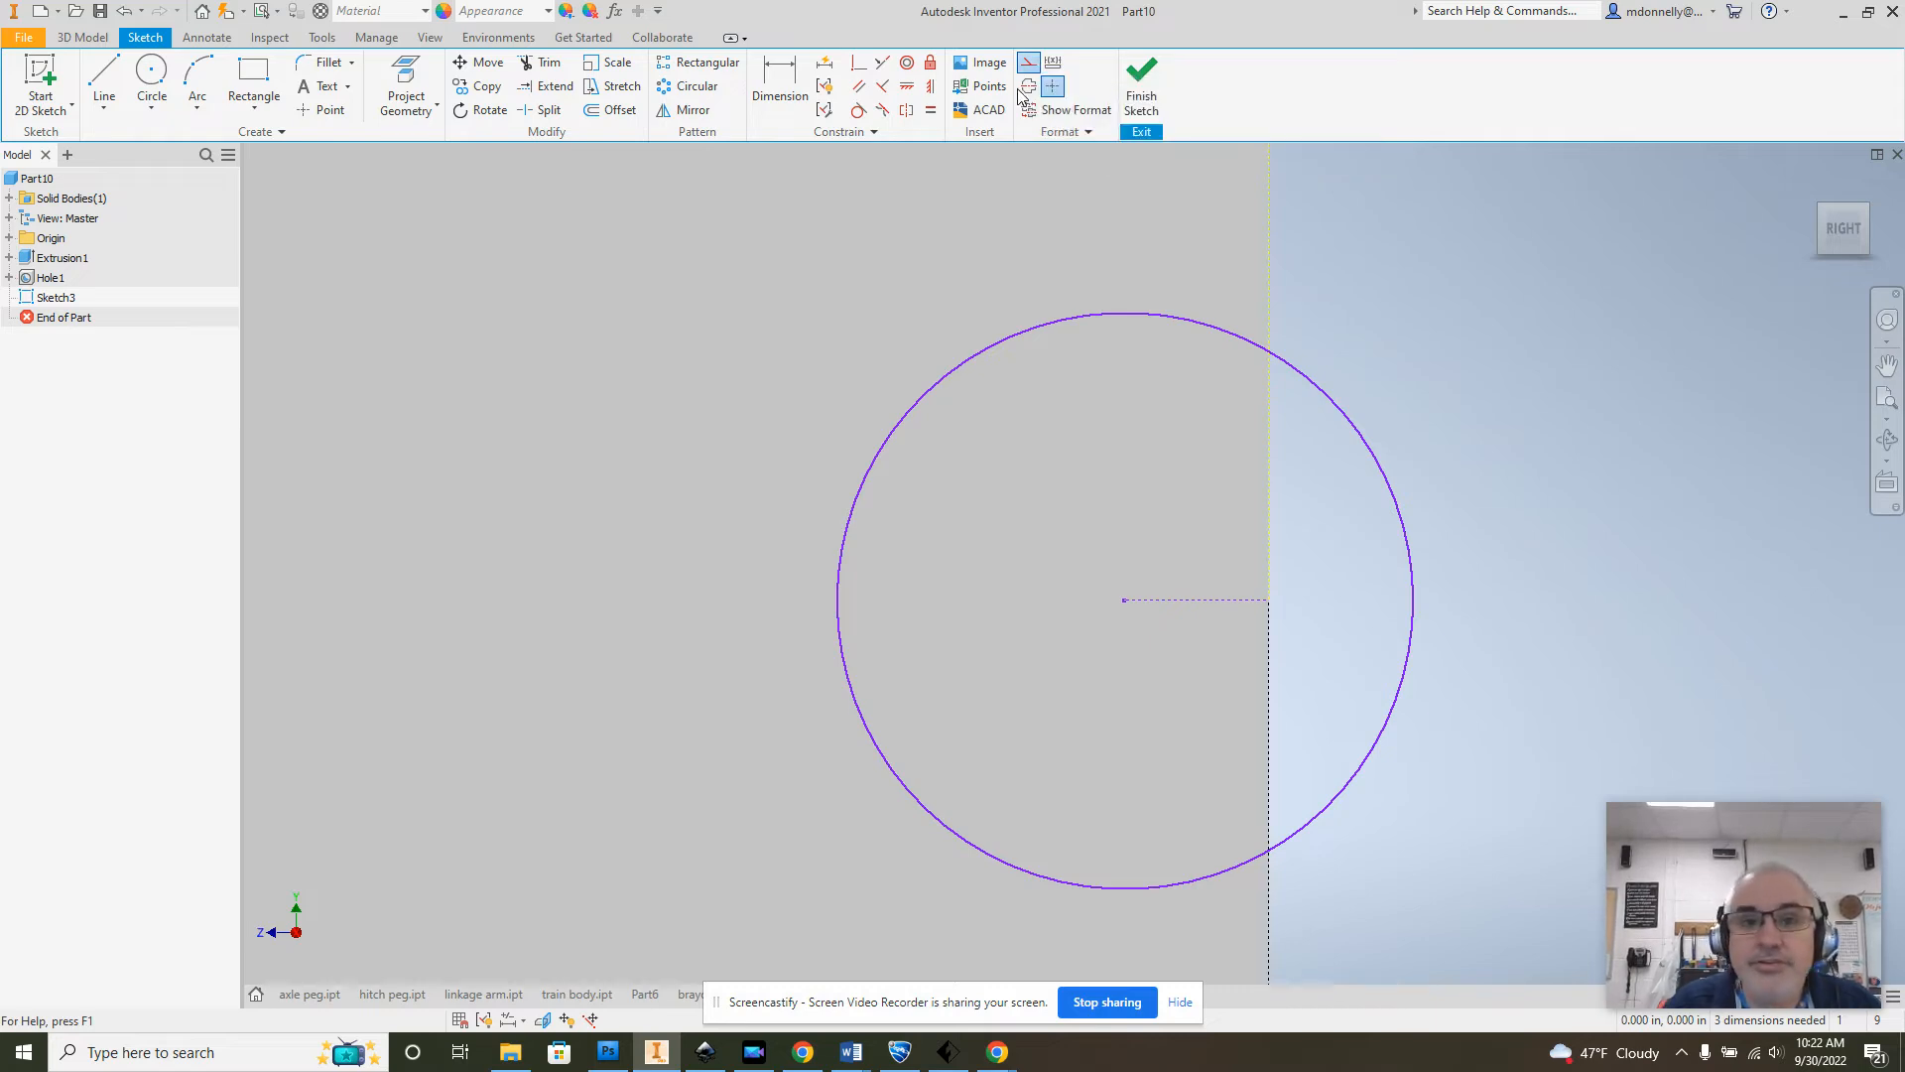
click(102, 112)
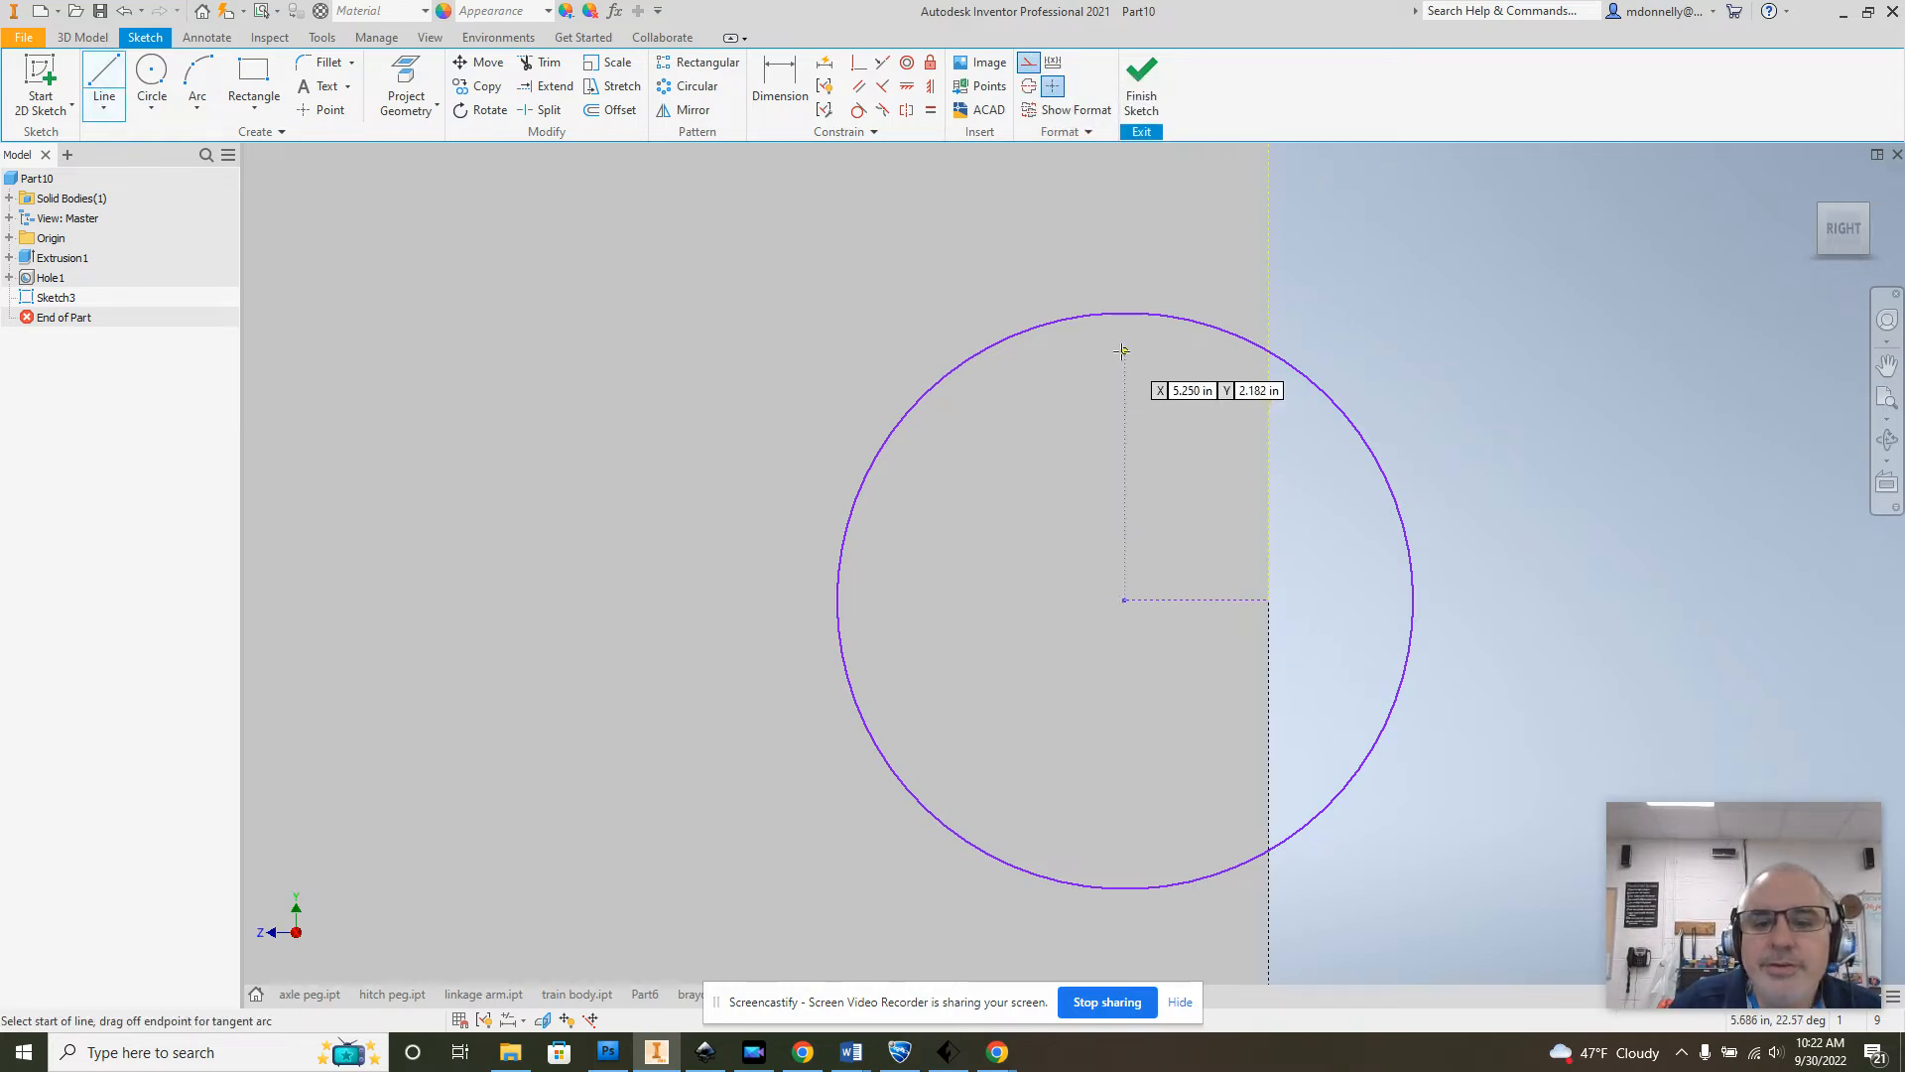
click(1125, 606)
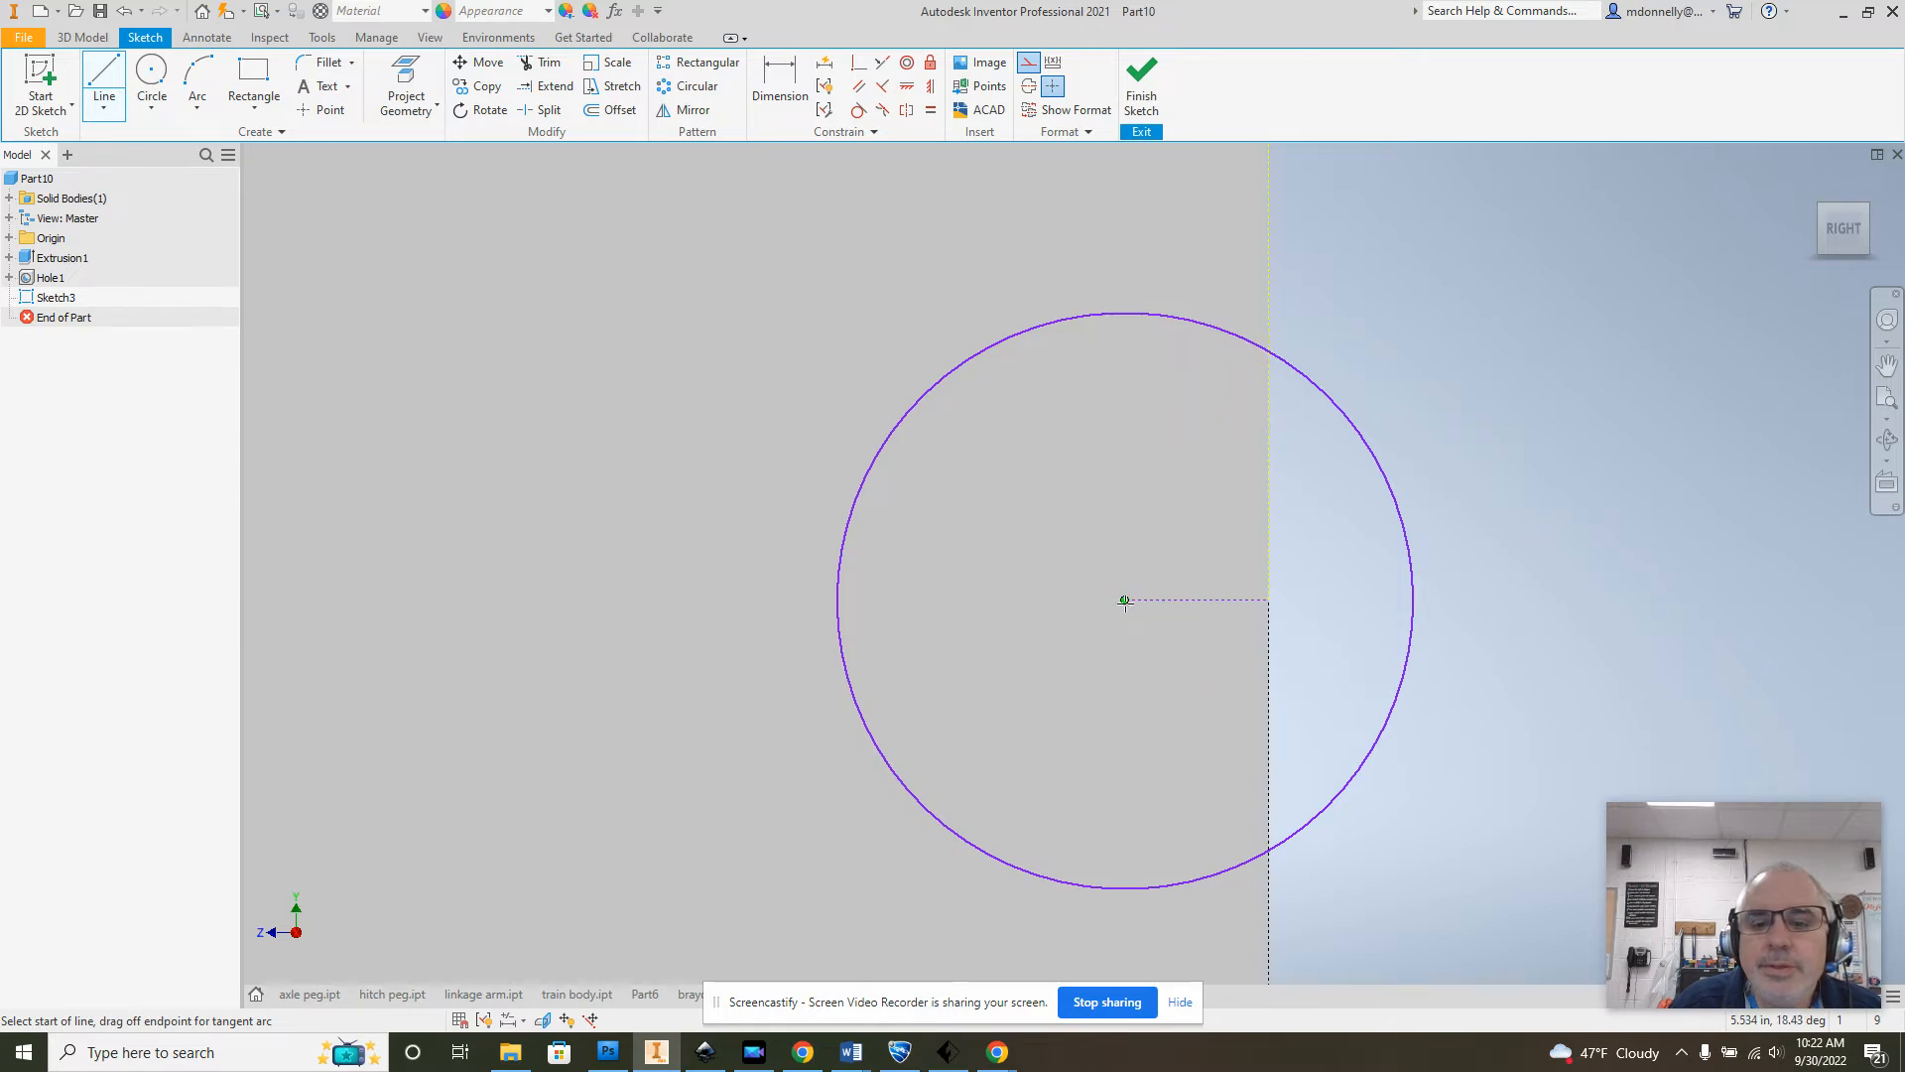
click(1126, 888)
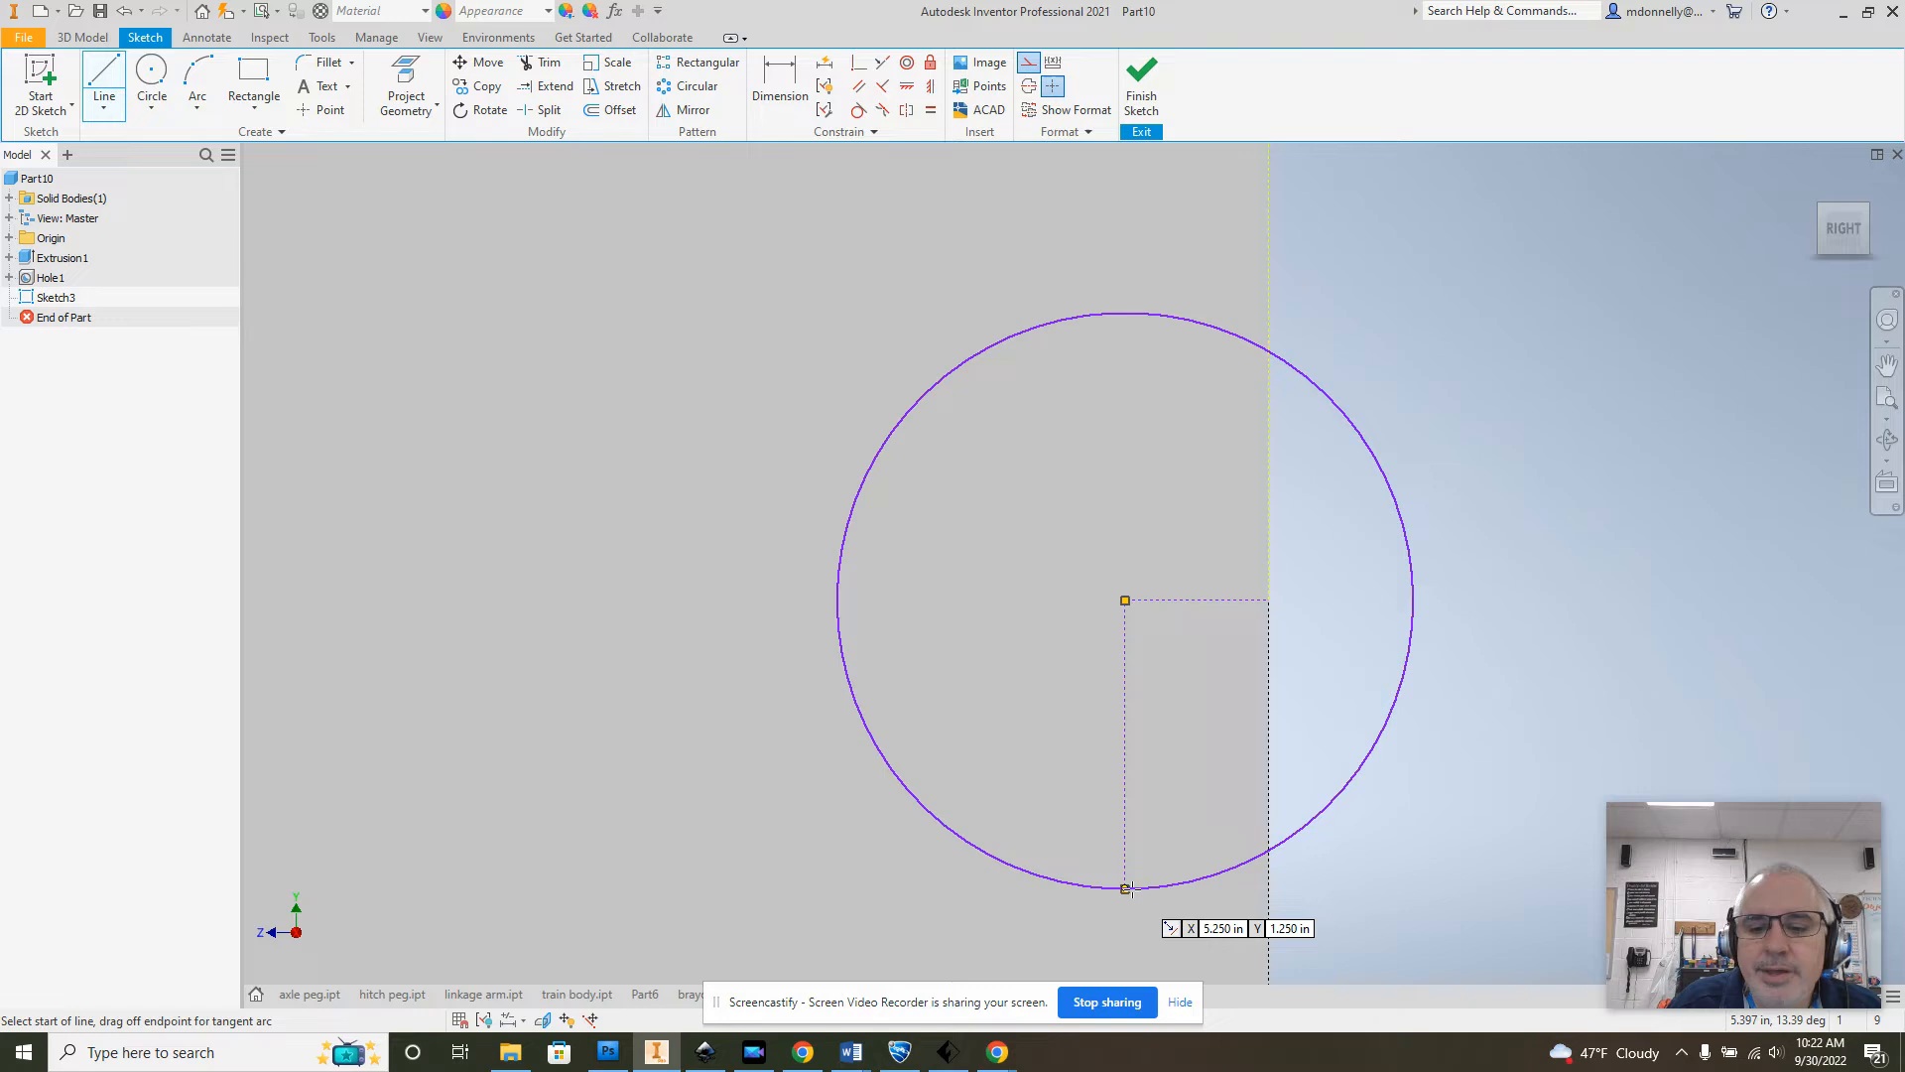
click(1124, 599)
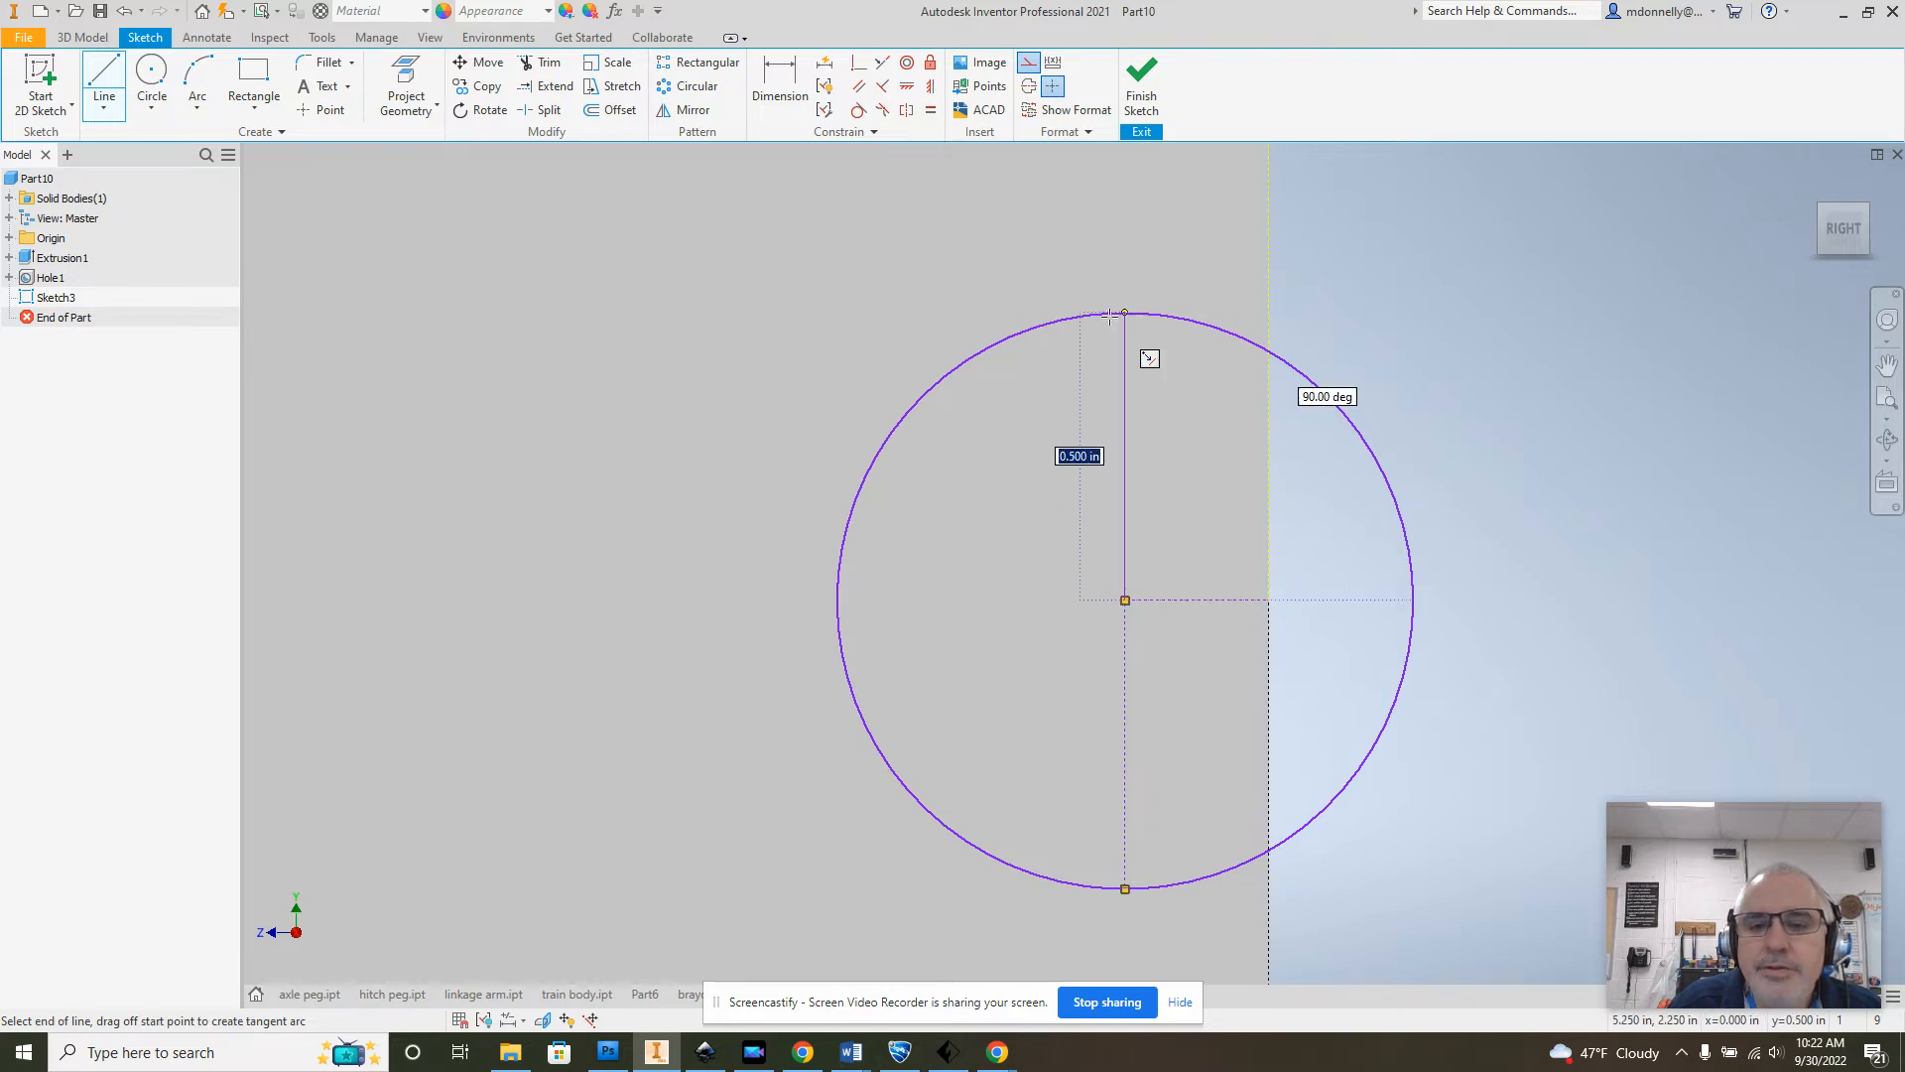
click(1124, 313)
right_click(1119, 314)
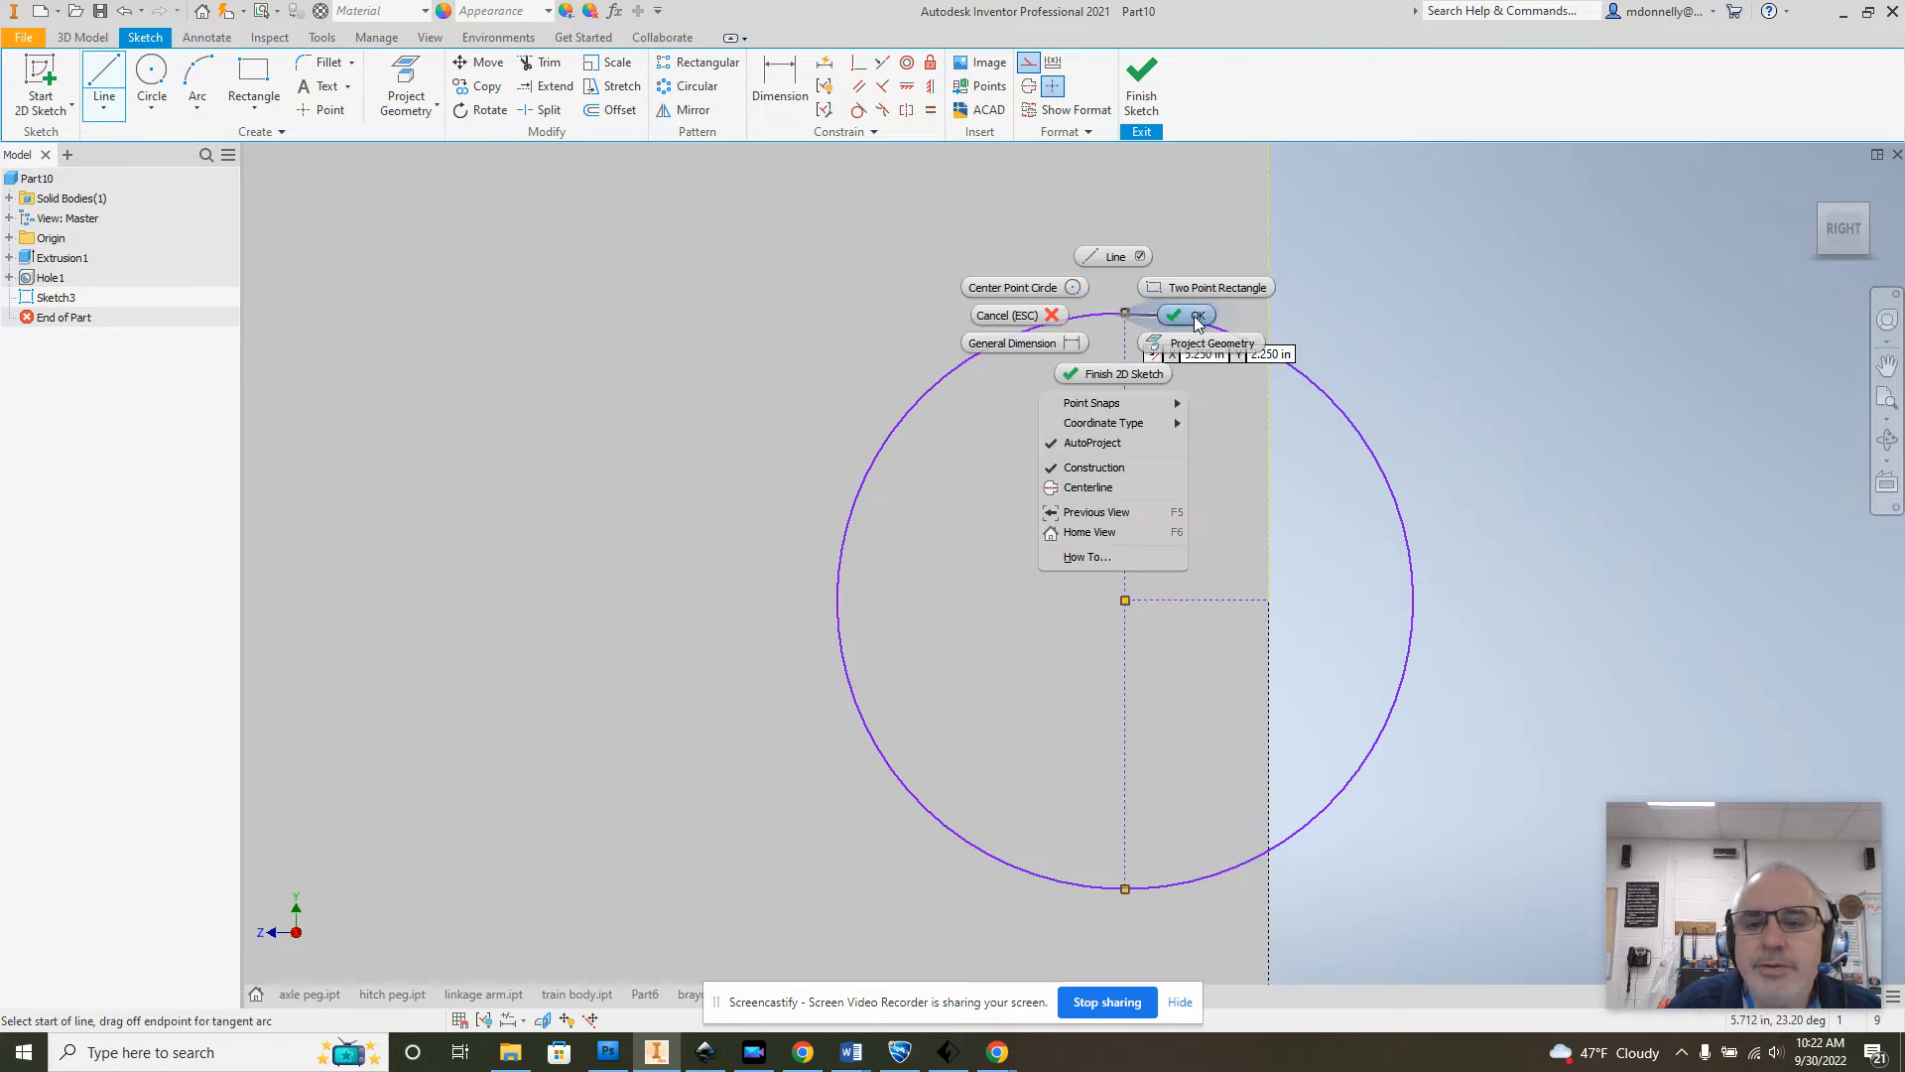
click(1203, 311)
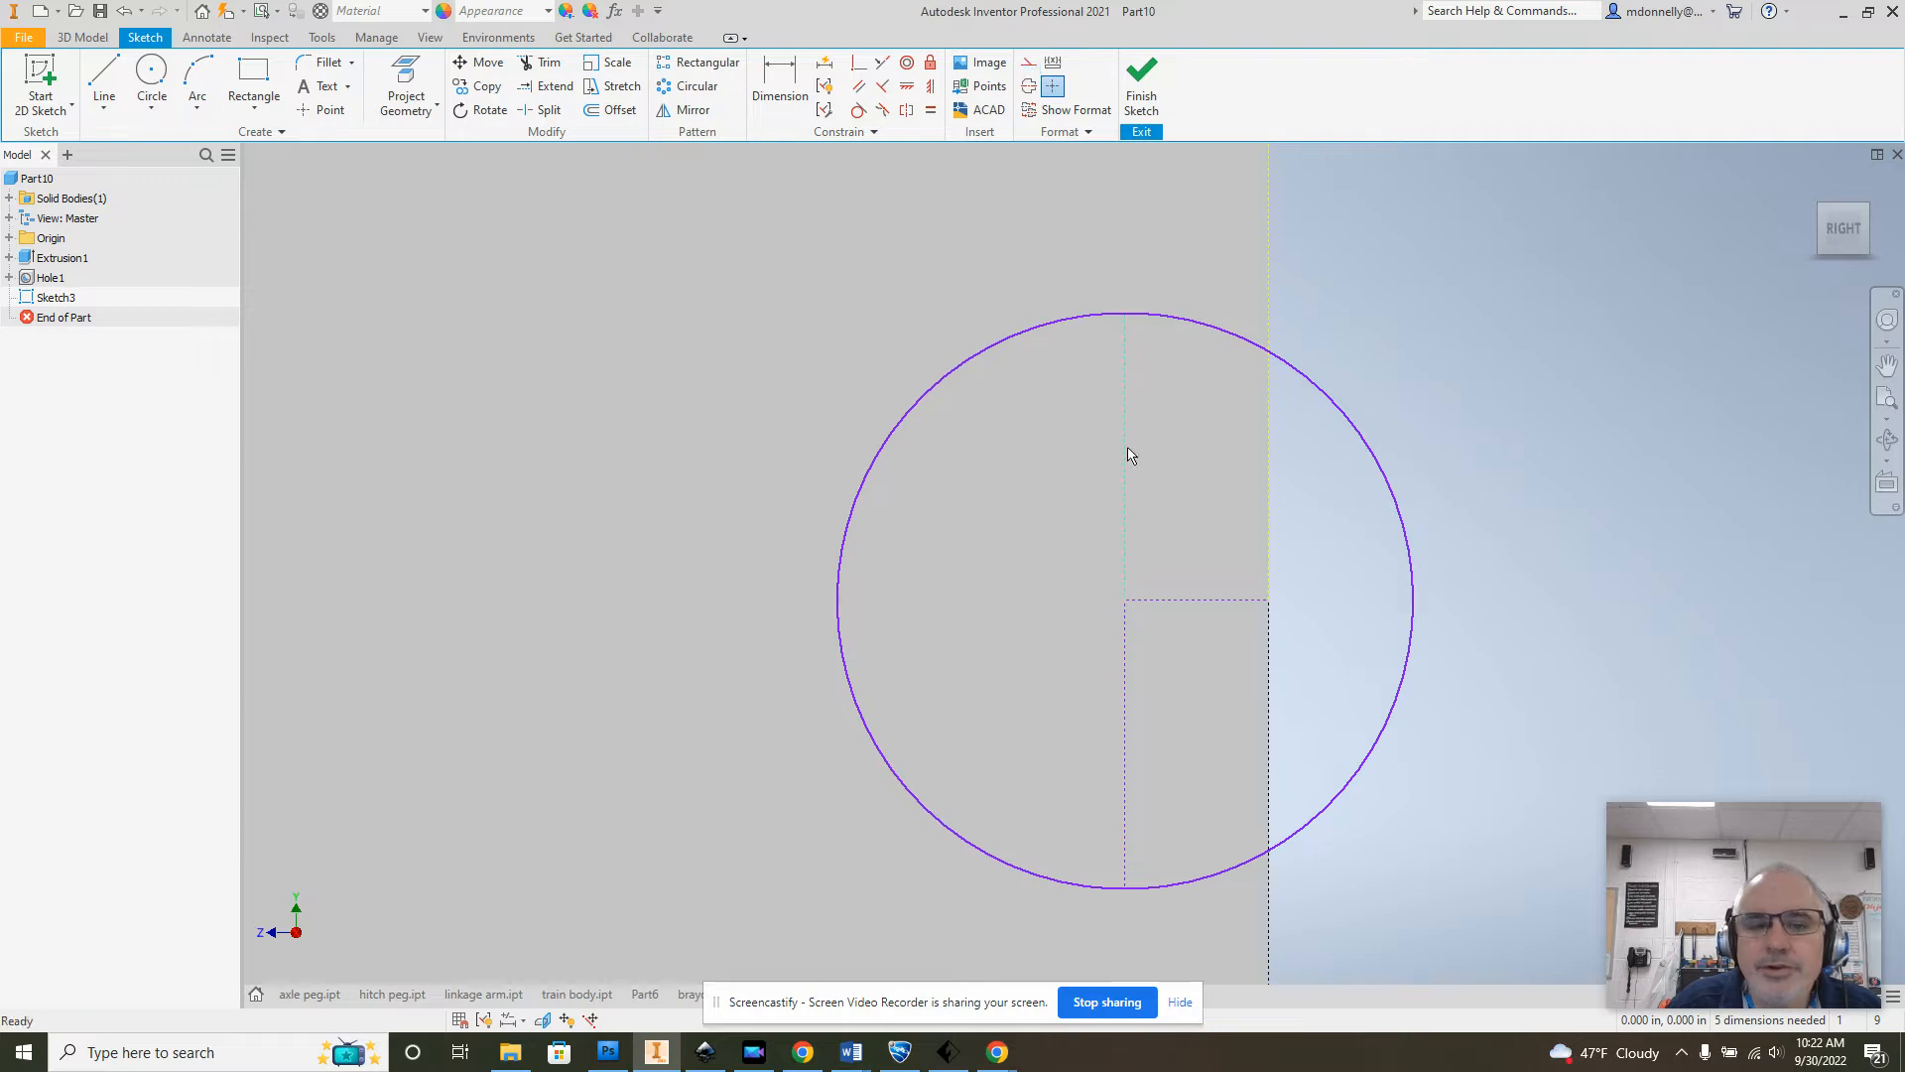
Step: Draw two horizontal 0.25 in lines from the circle's highest and lowest points to the block's side edge
click(110, 83)
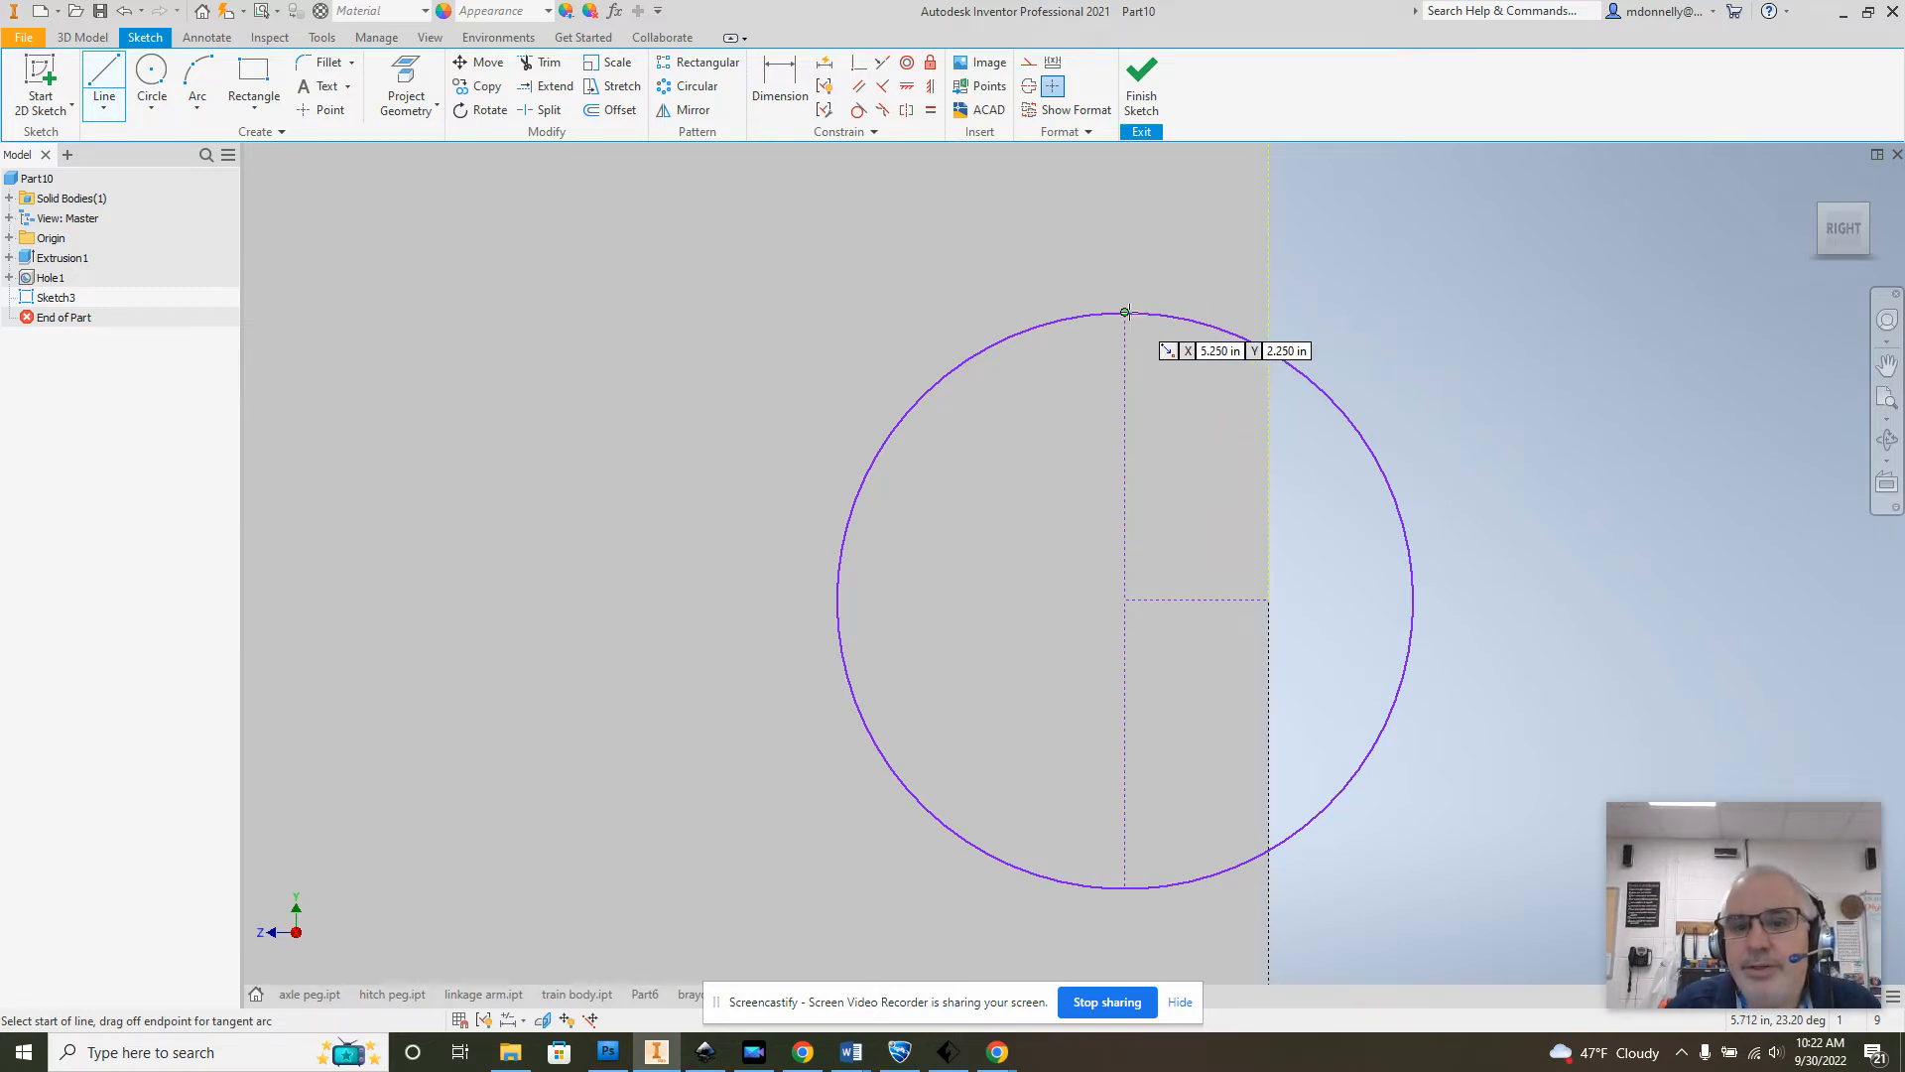
click(1125, 312)
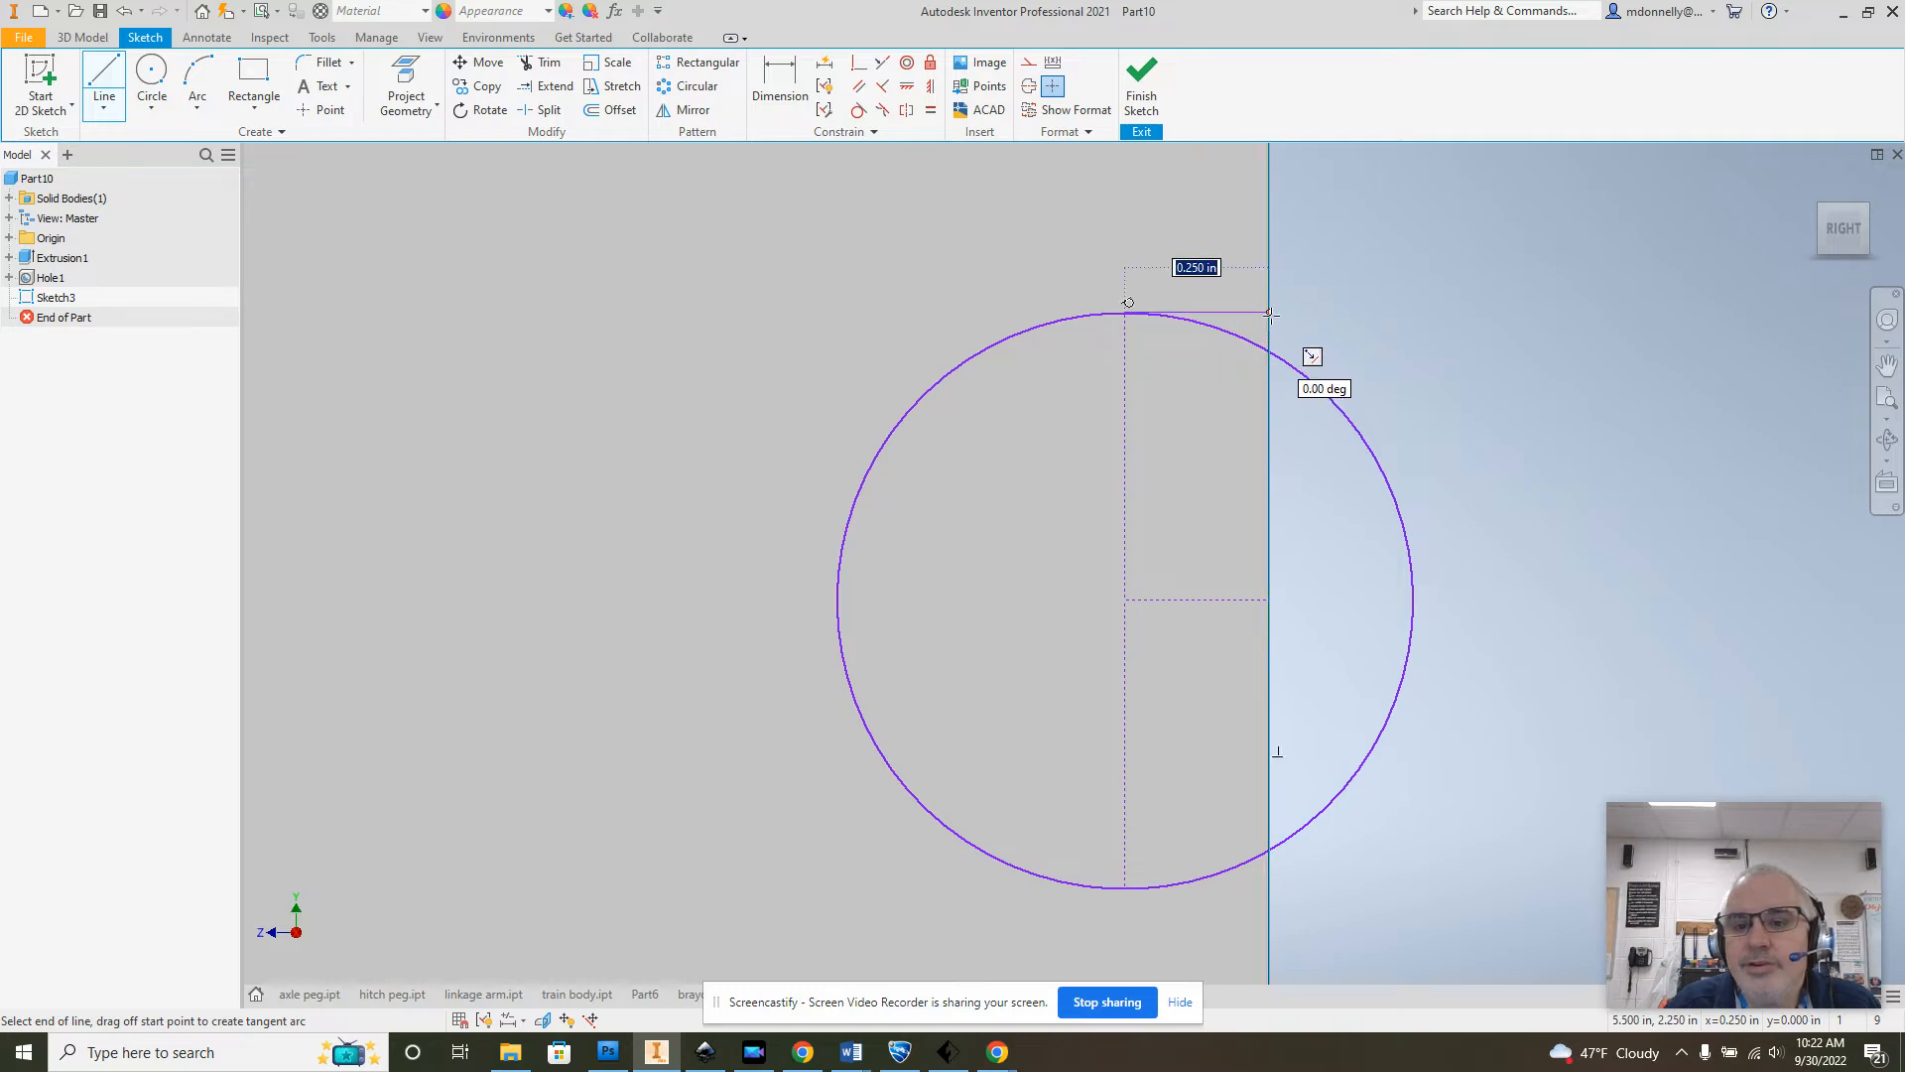
double_click(1270, 313)
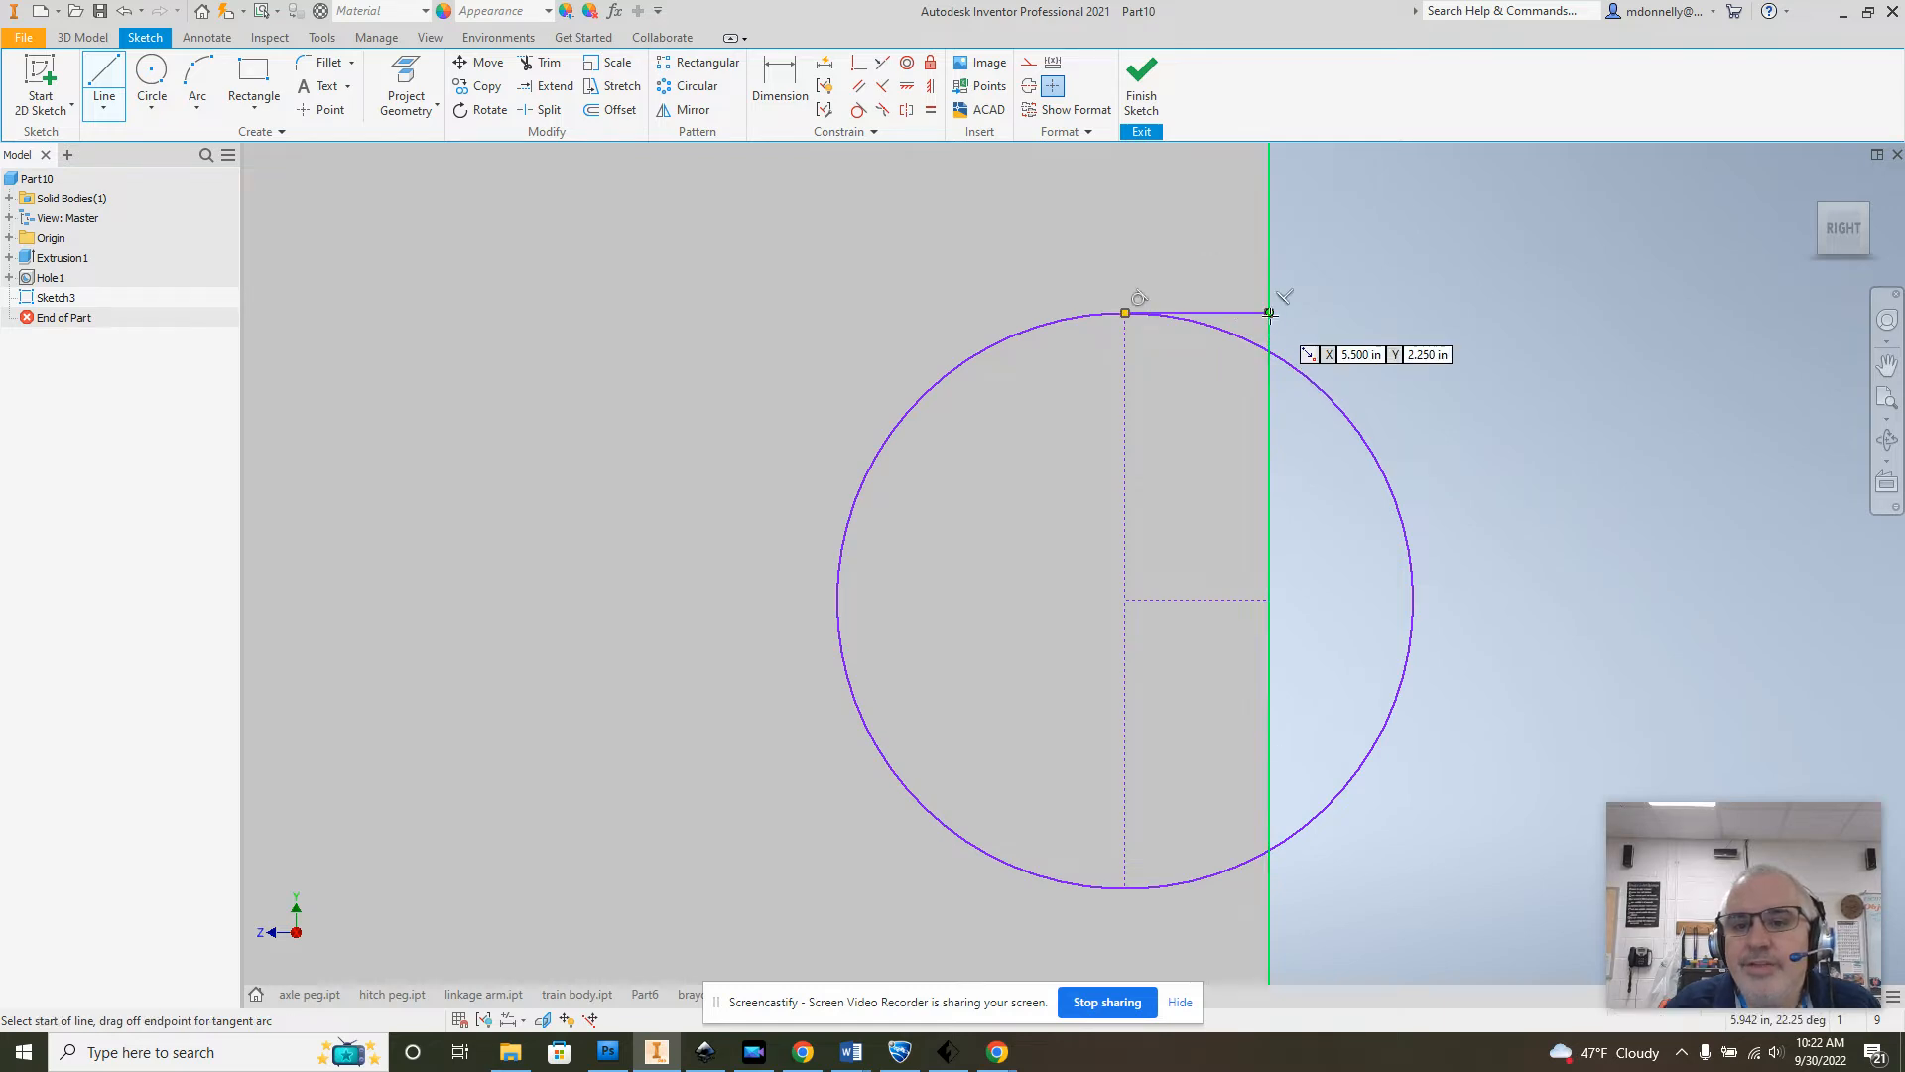
click(1127, 889)
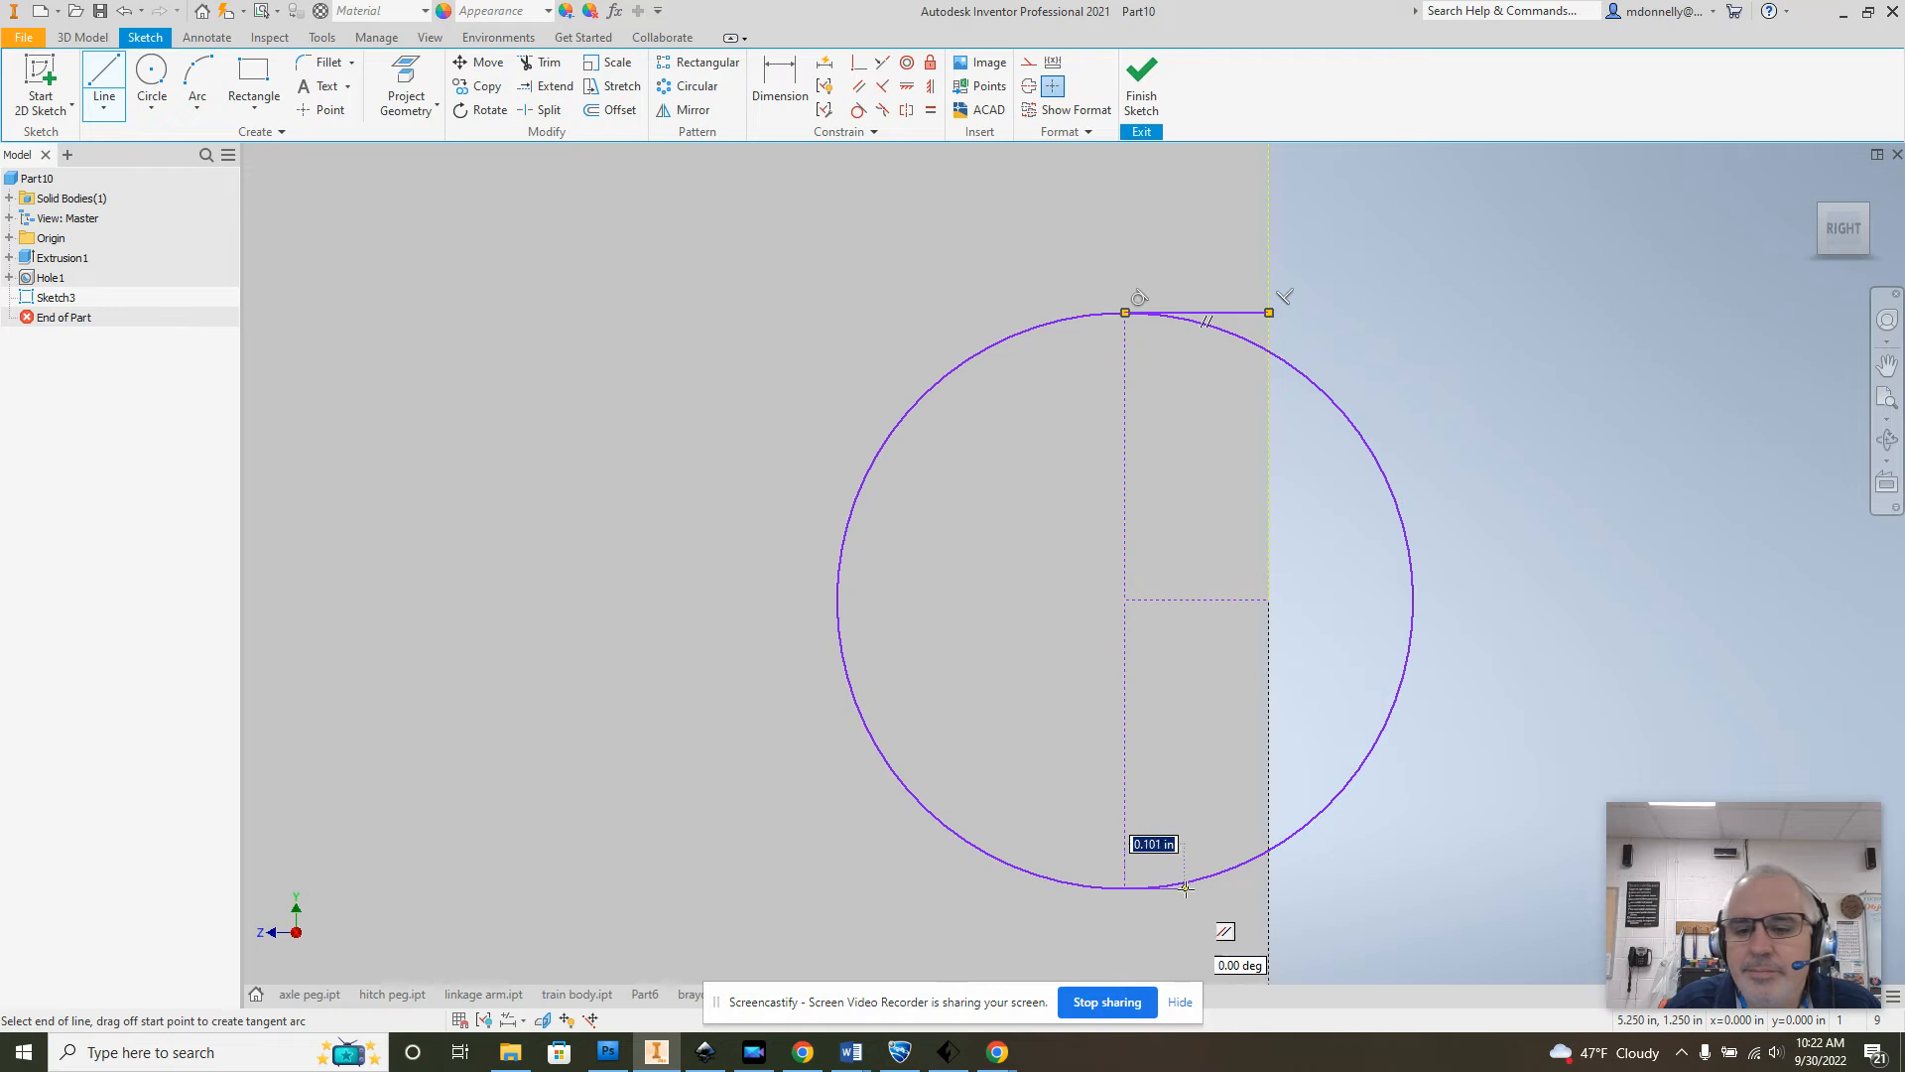
click(1269, 888)
right_click(1361, 850)
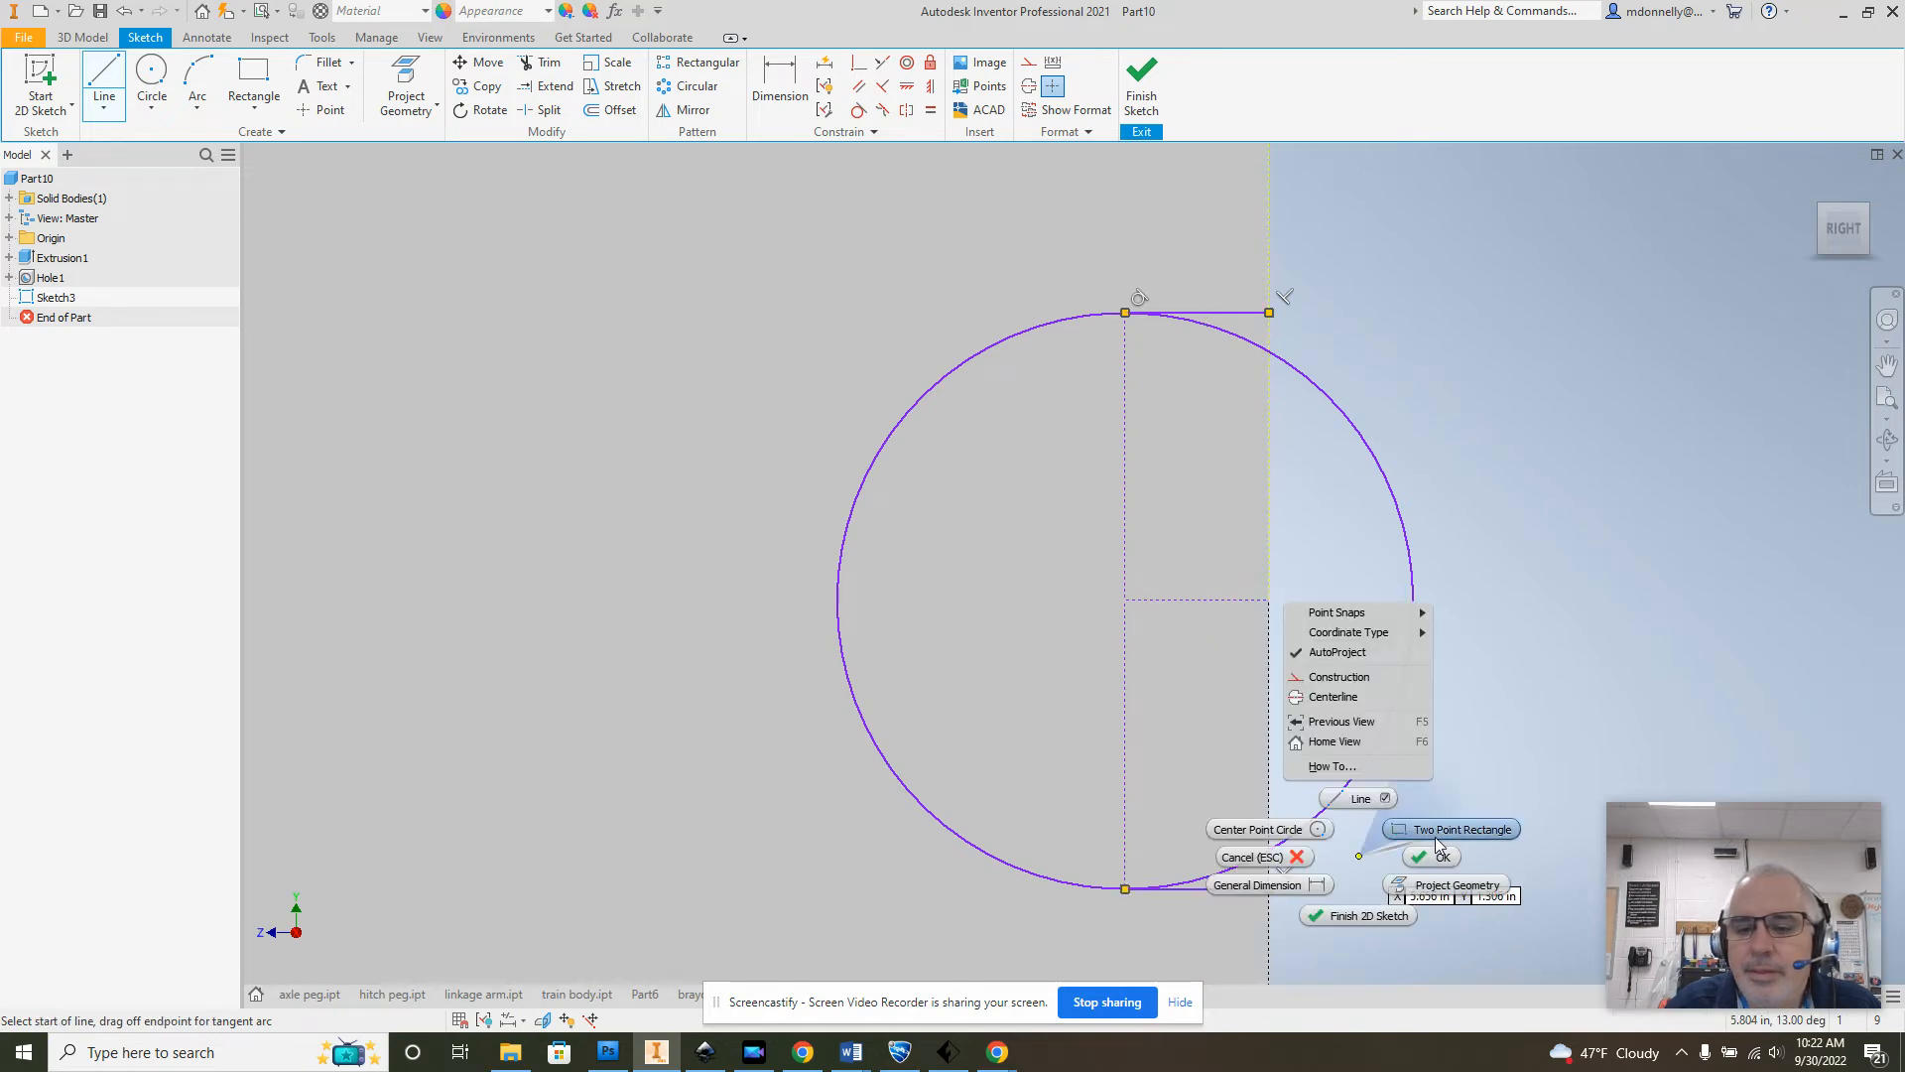
click(1440, 861)
Step: Project the edges of the block's large side face into the sketch
click(406, 79)
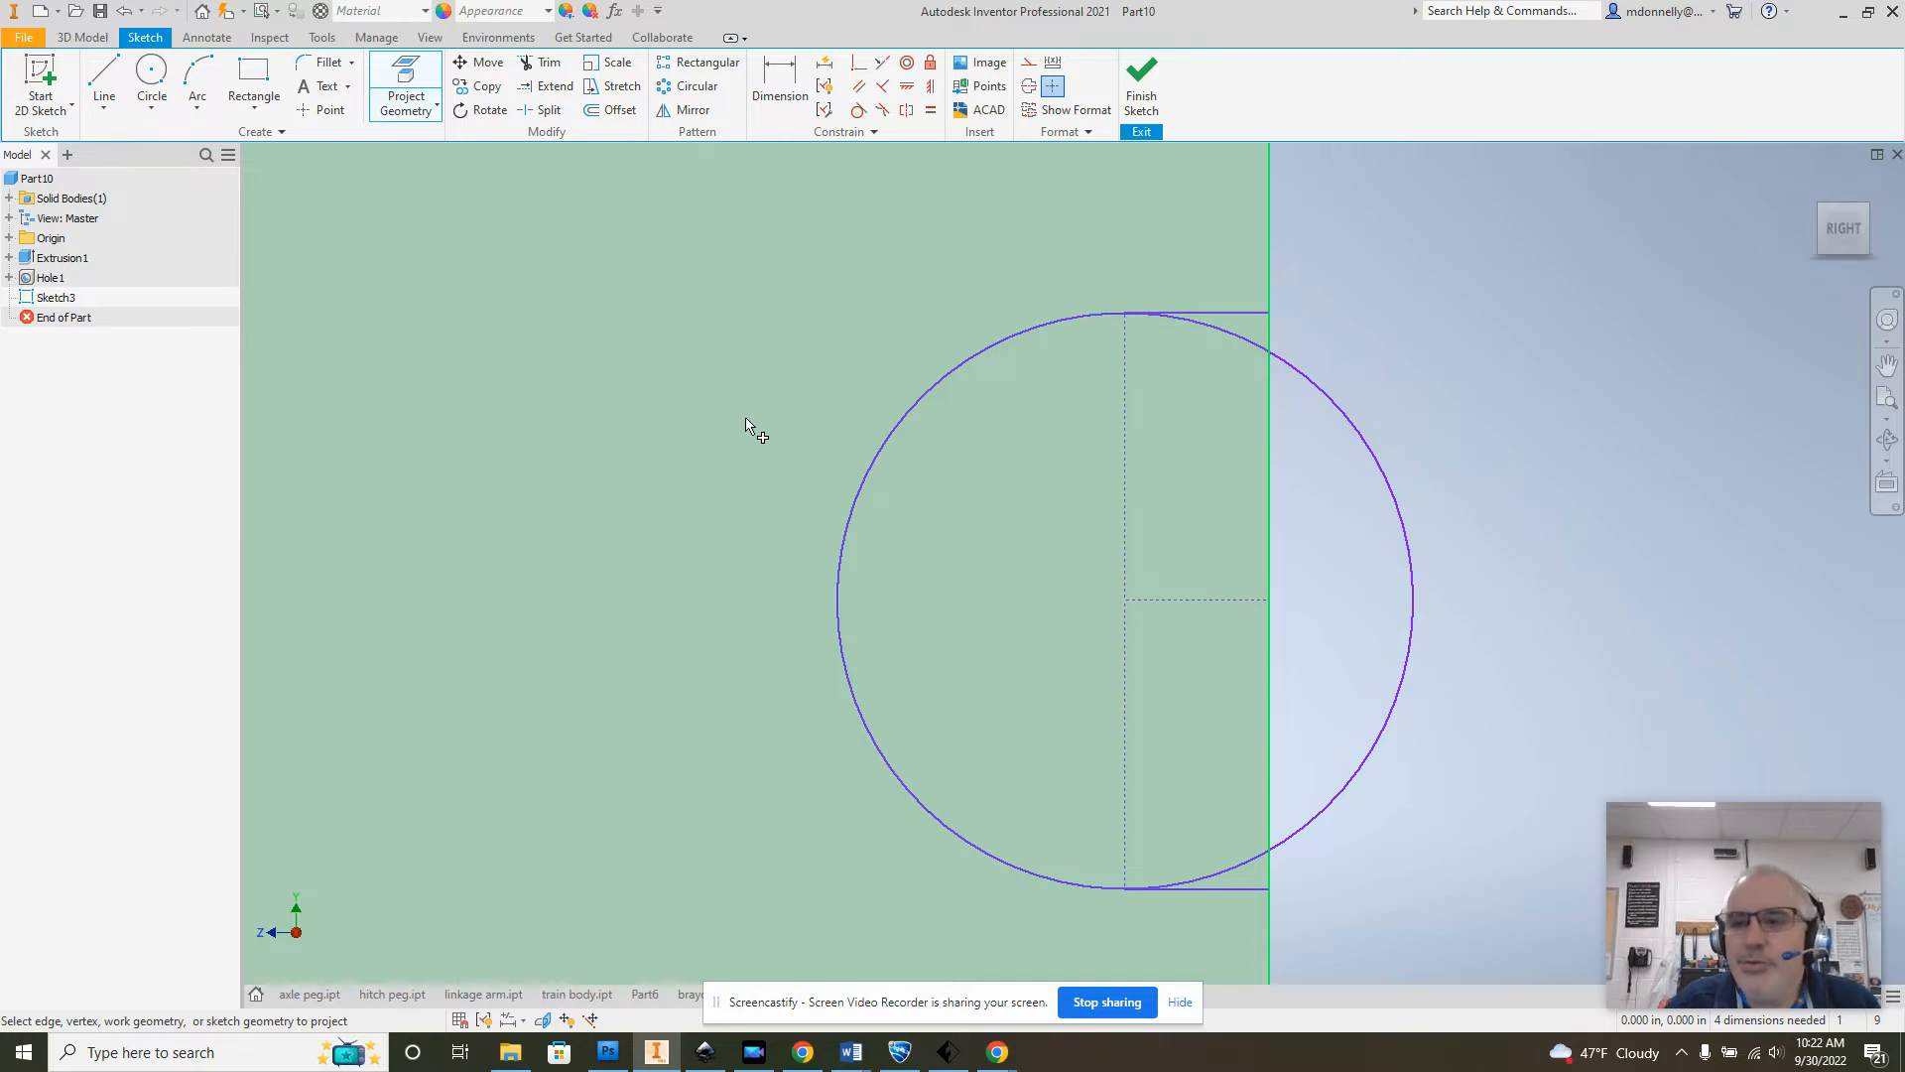
click(777, 450)
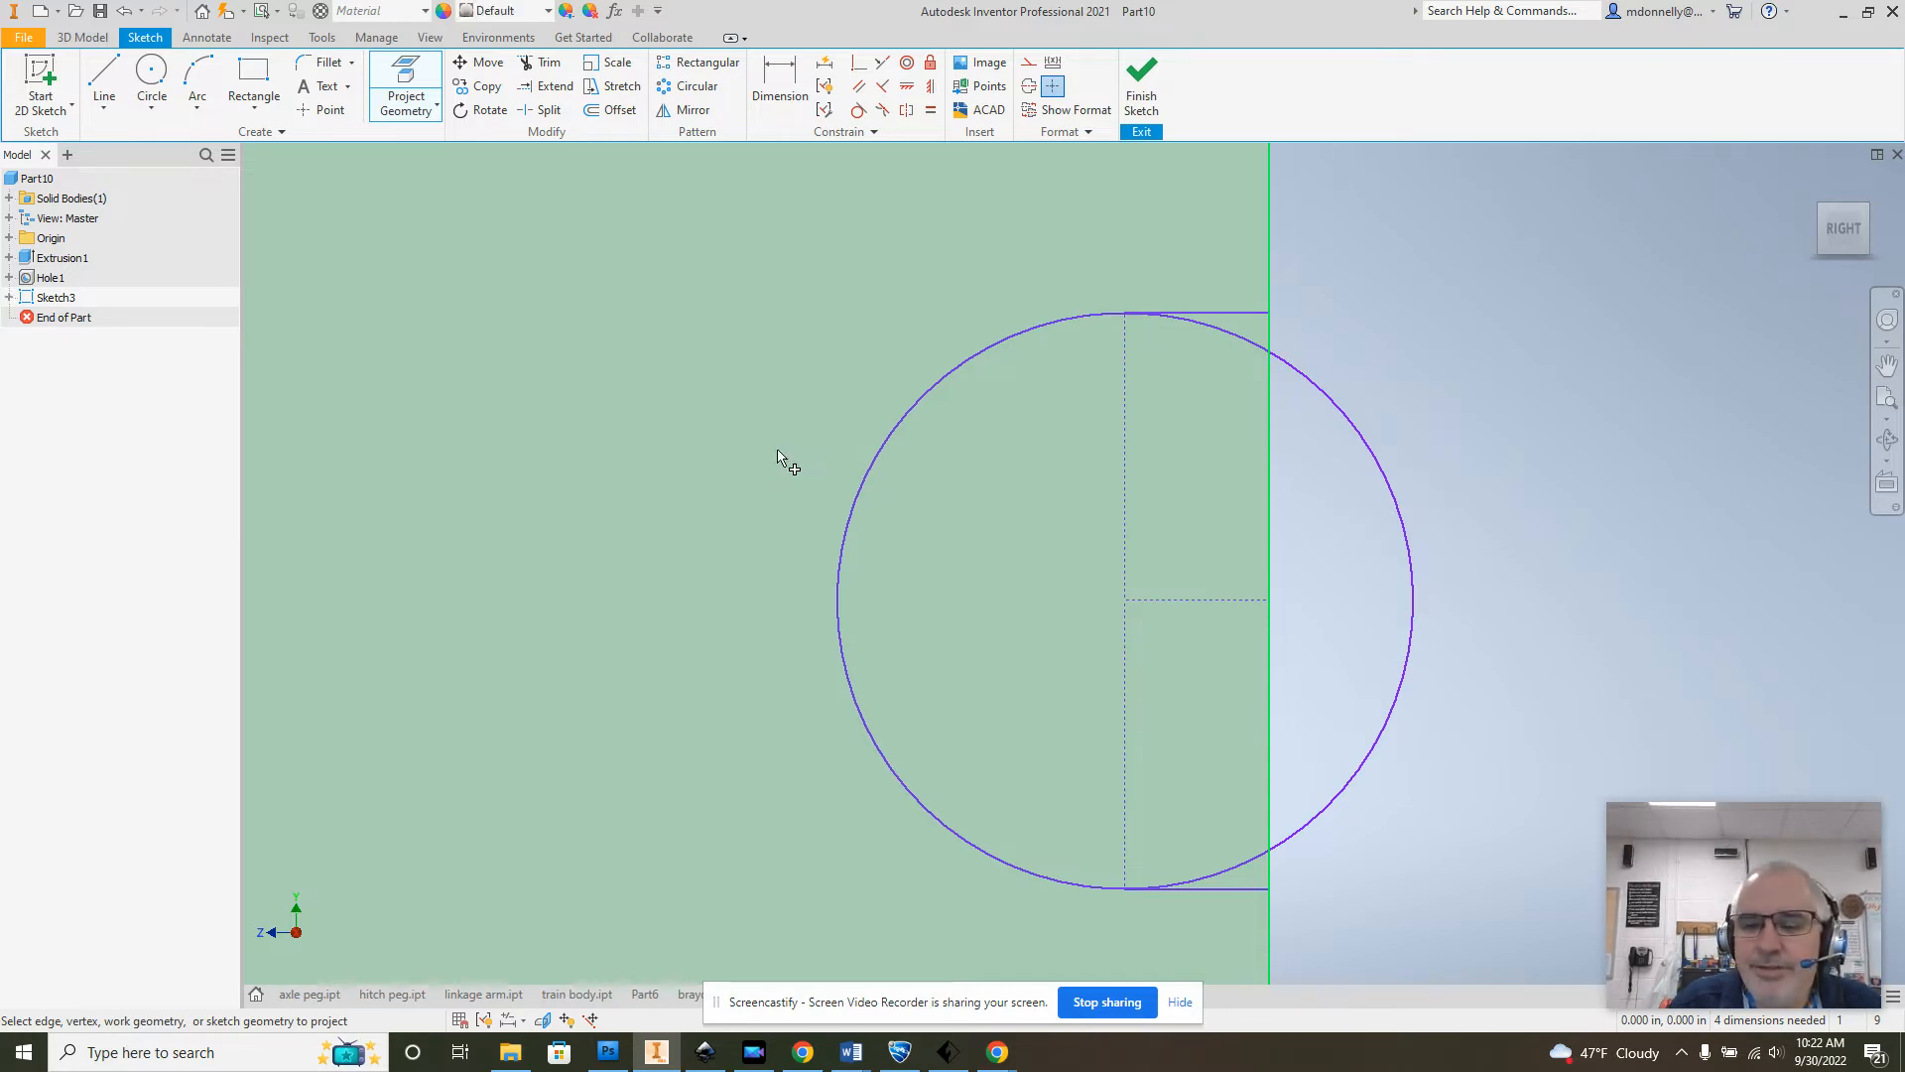
right_click(687, 439)
click(769, 442)
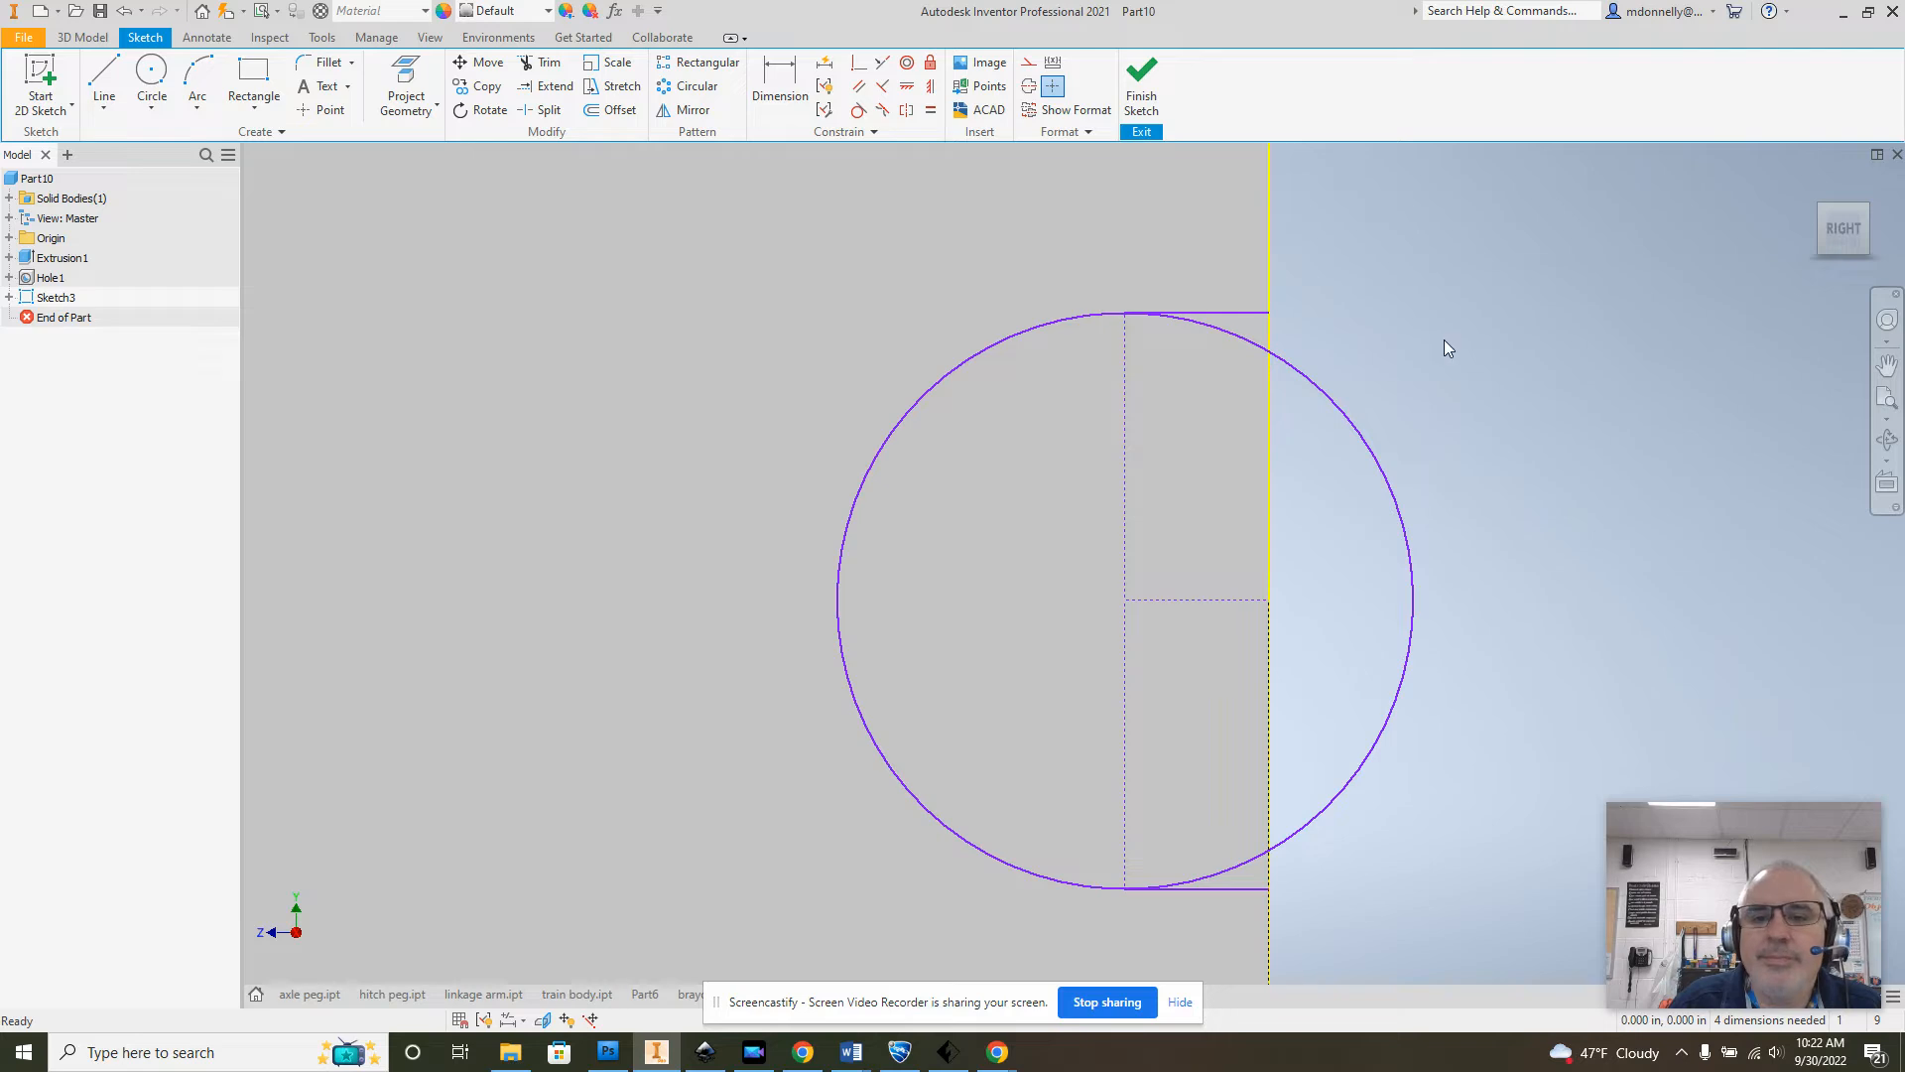
Step: Trim away the circle's outer arc and the inner construction lines to leave a round-ended notch profile, and finish the sketch
click(540, 62)
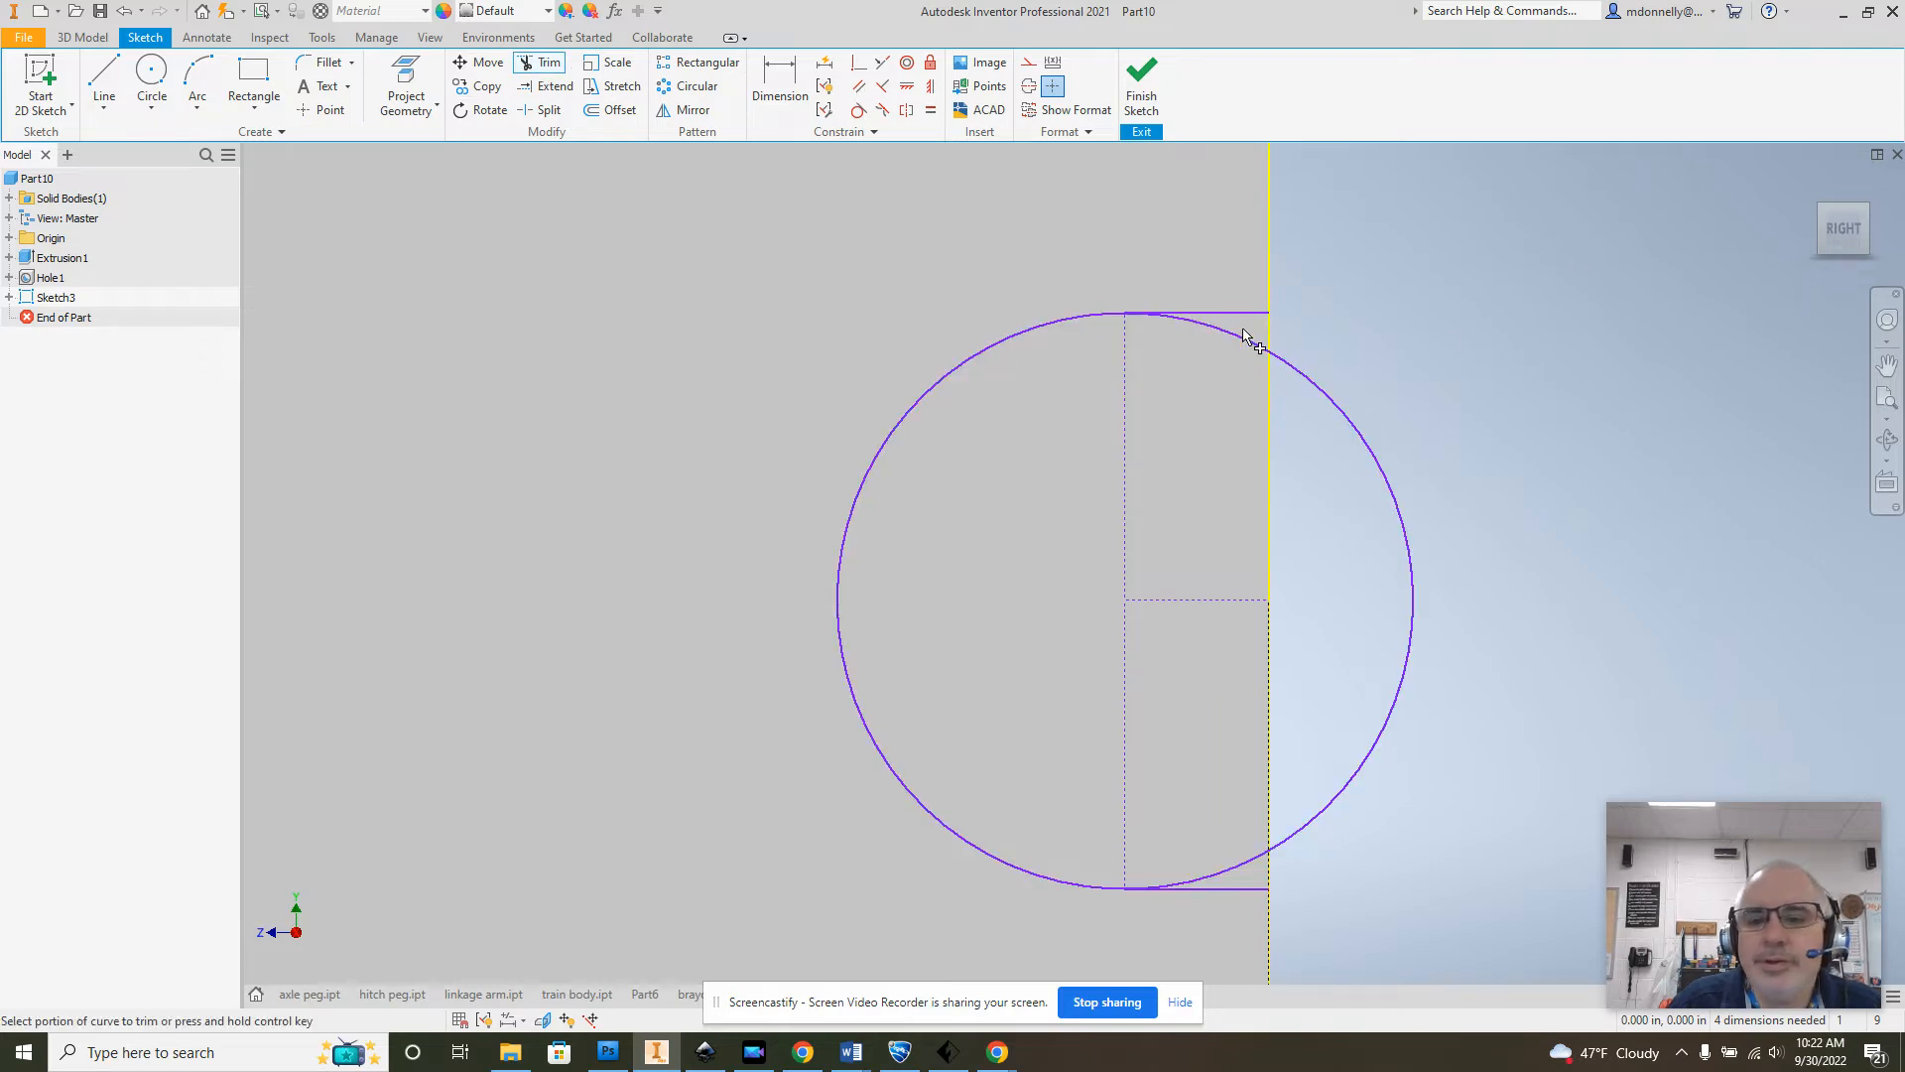
click(1341, 413)
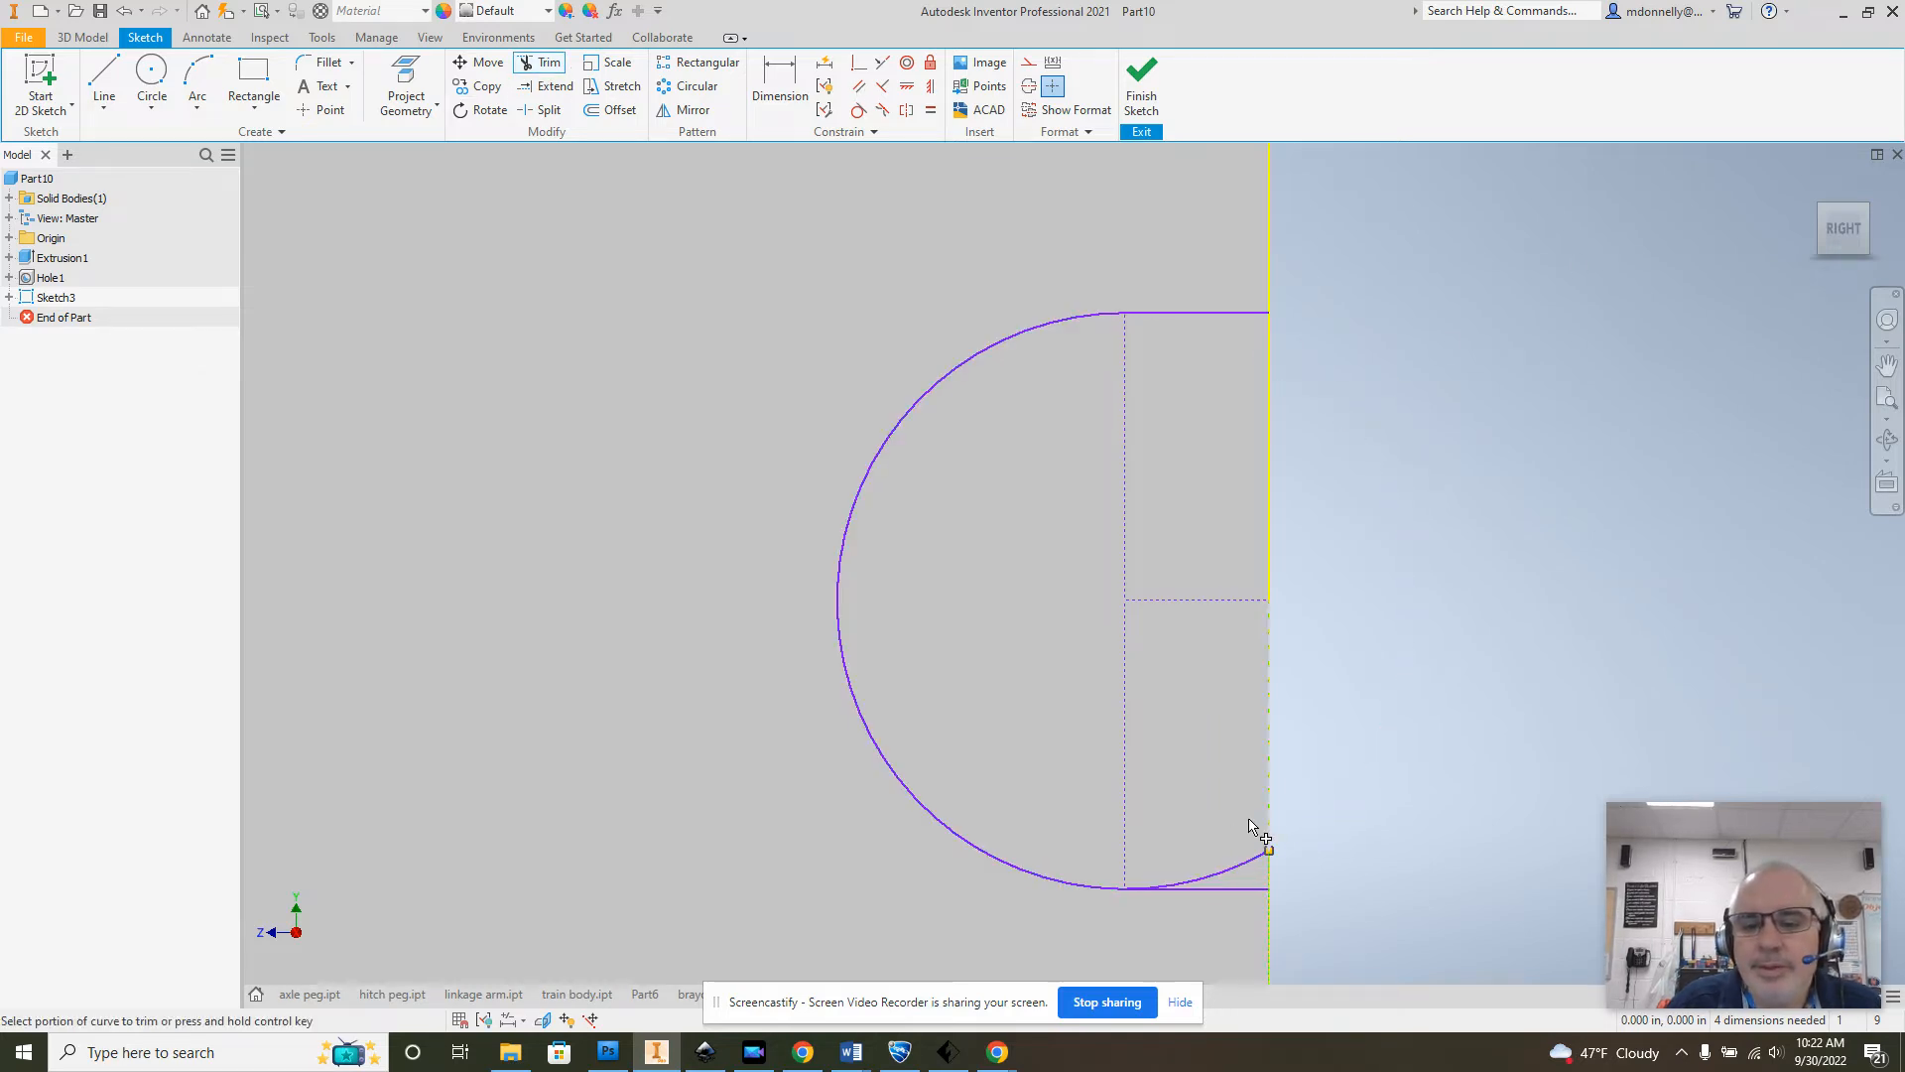
click(1257, 845)
click(1125, 774)
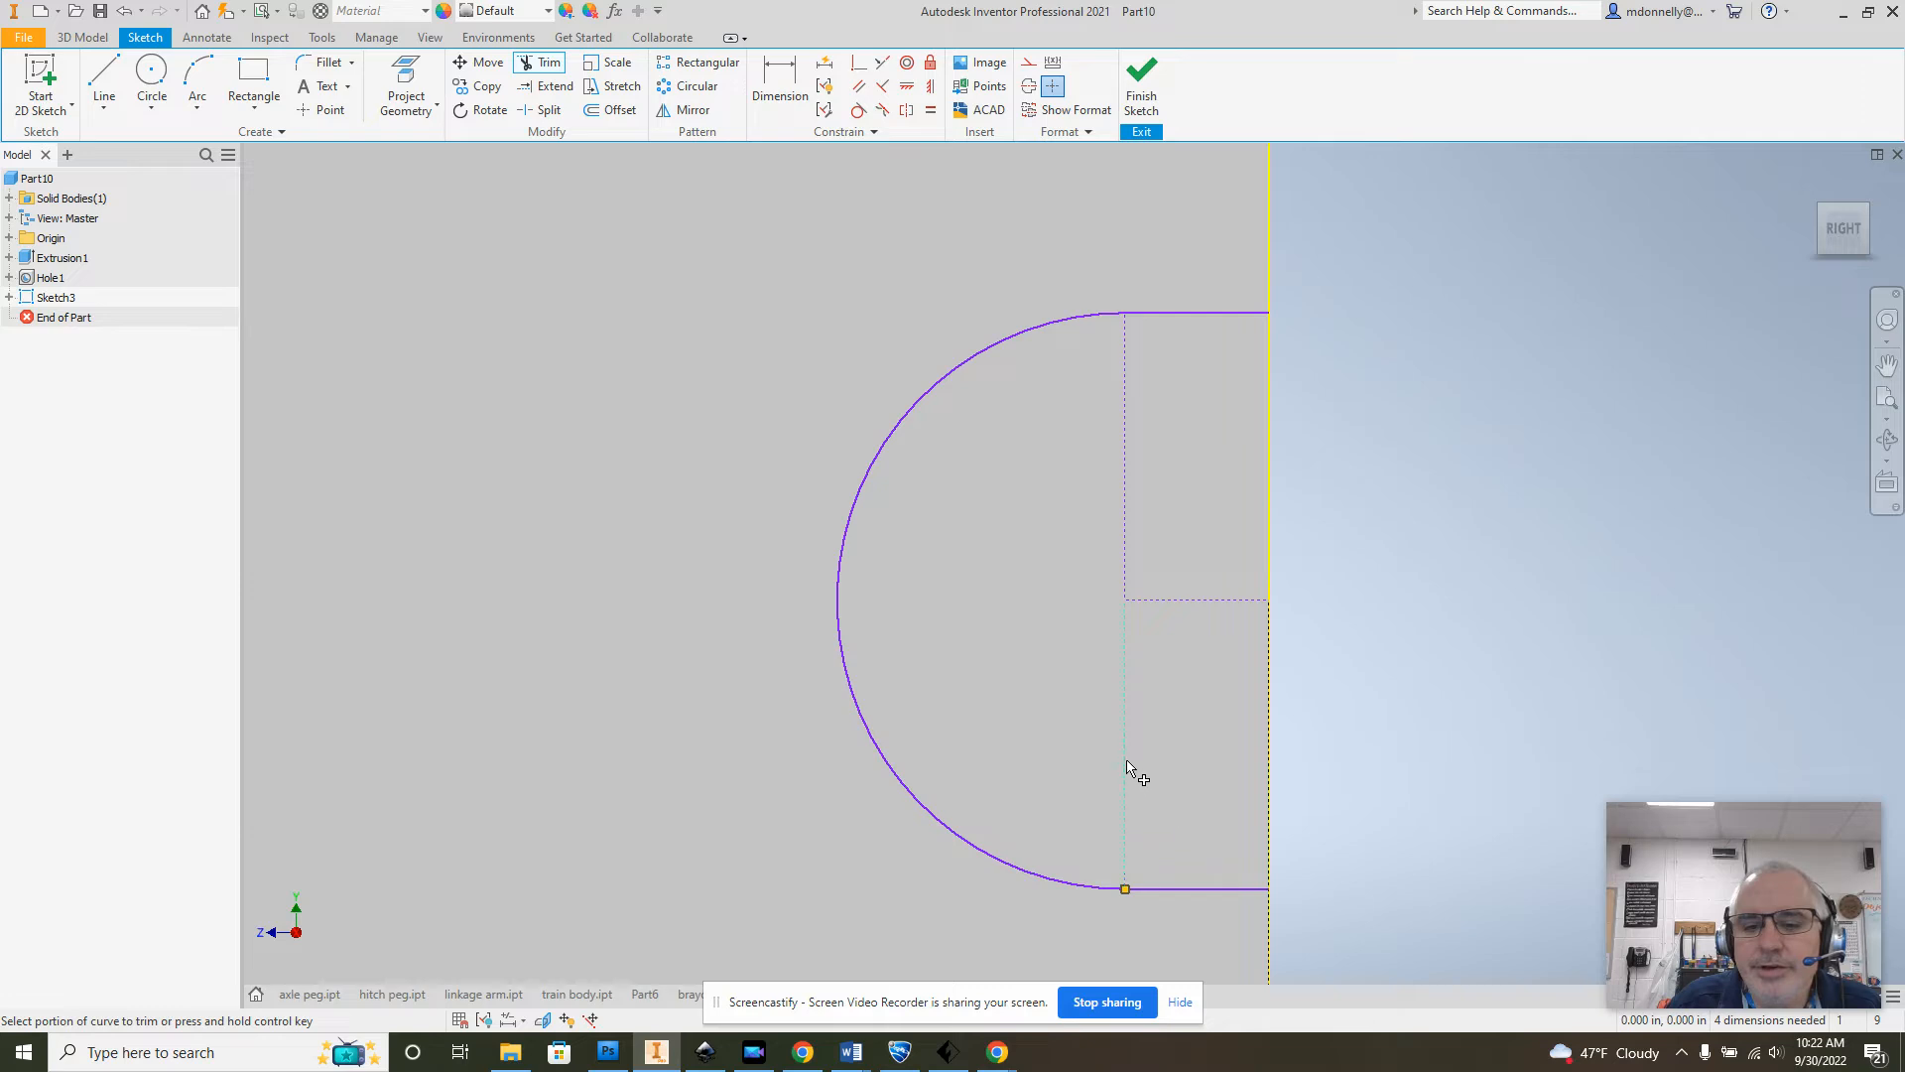
click(1212, 600)
click(1127, 521)
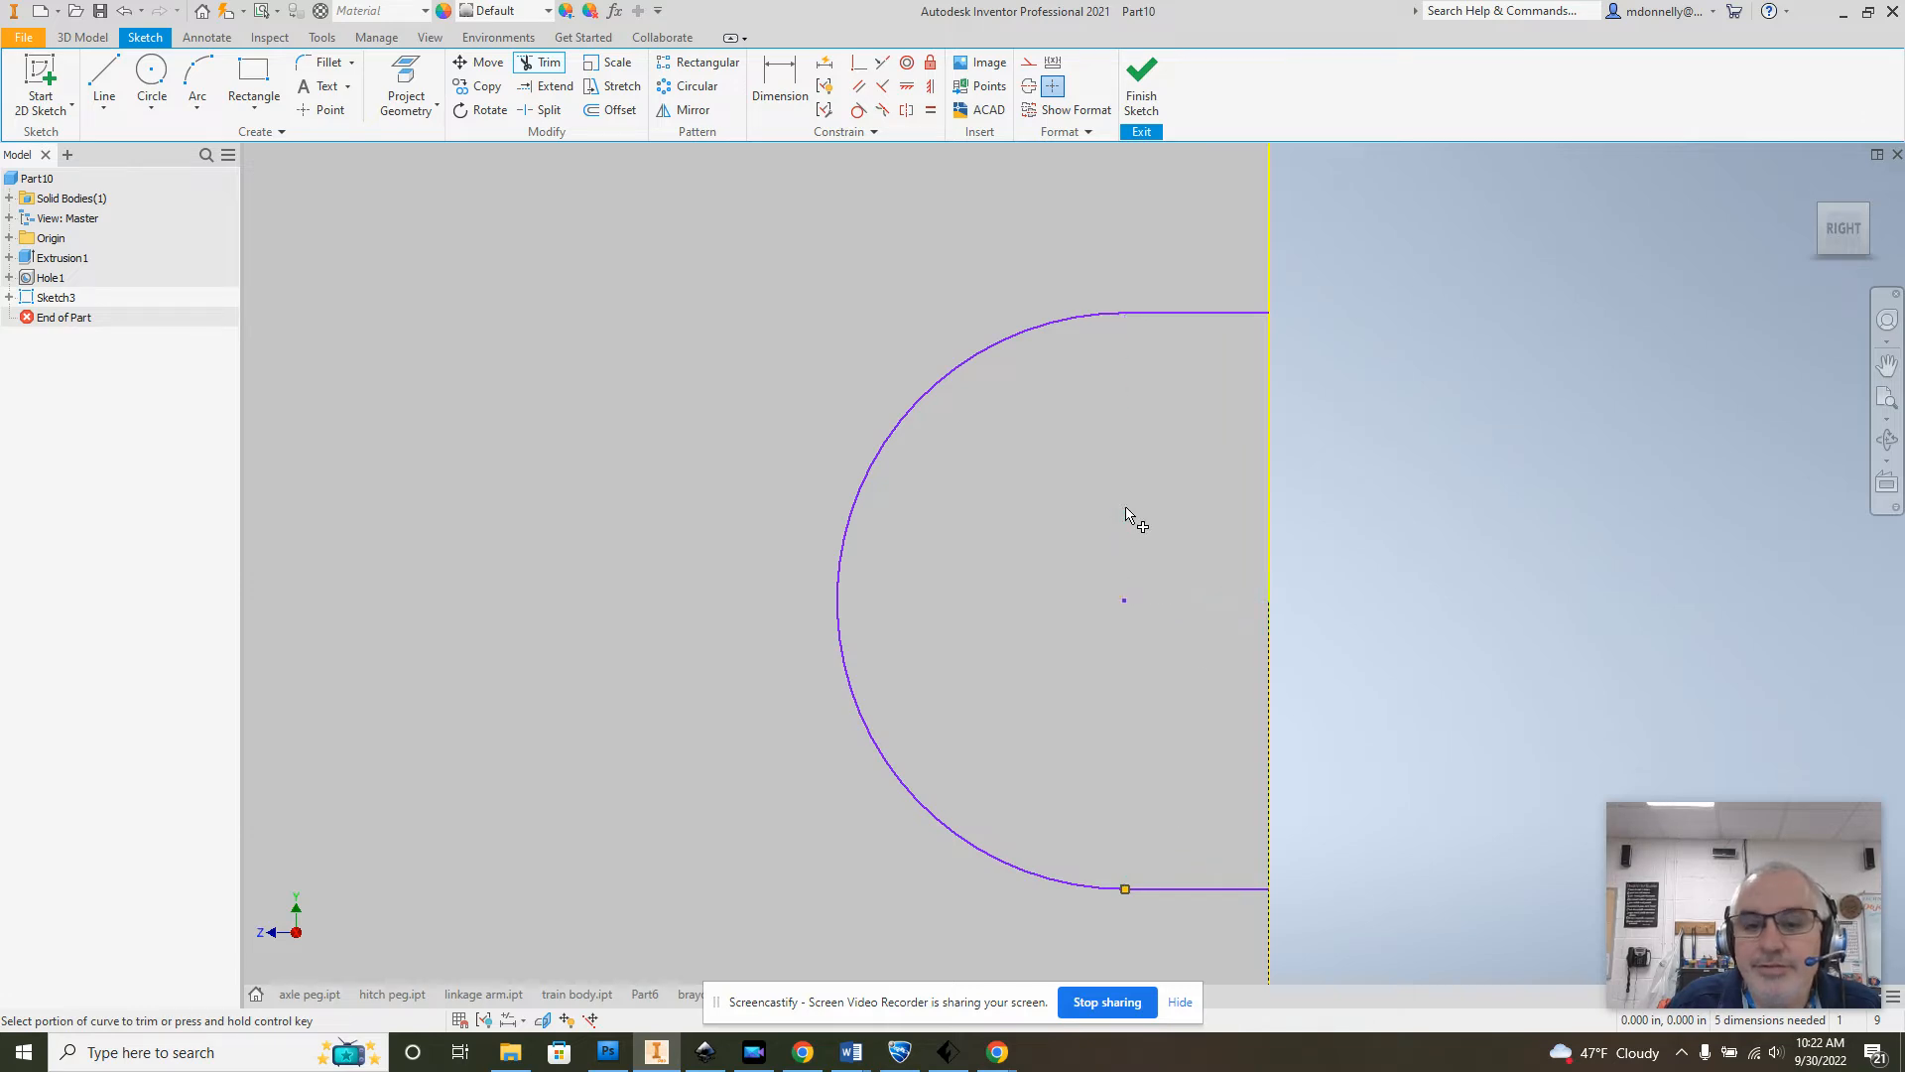
click(1141, 80)
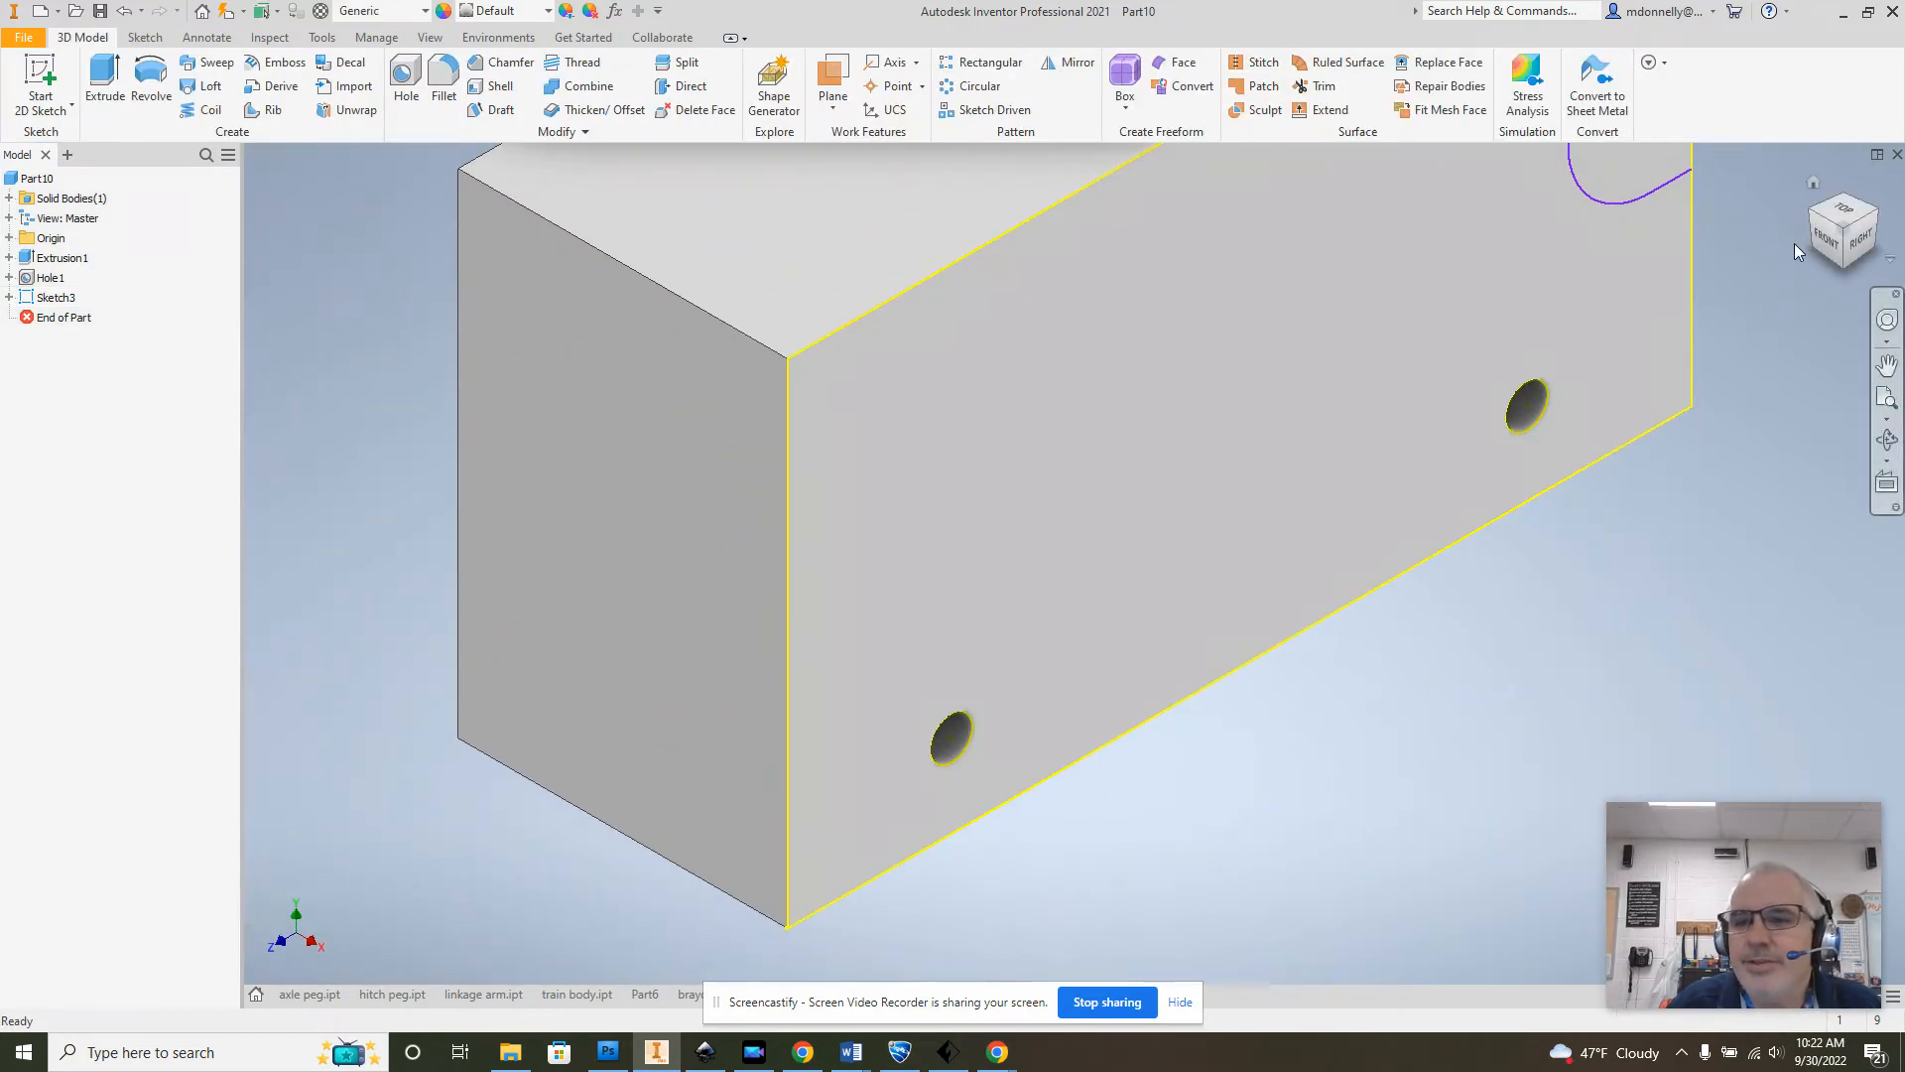
Step: Extrude the round-ended notch profile as a cut through all of the block
click(1813, 183)
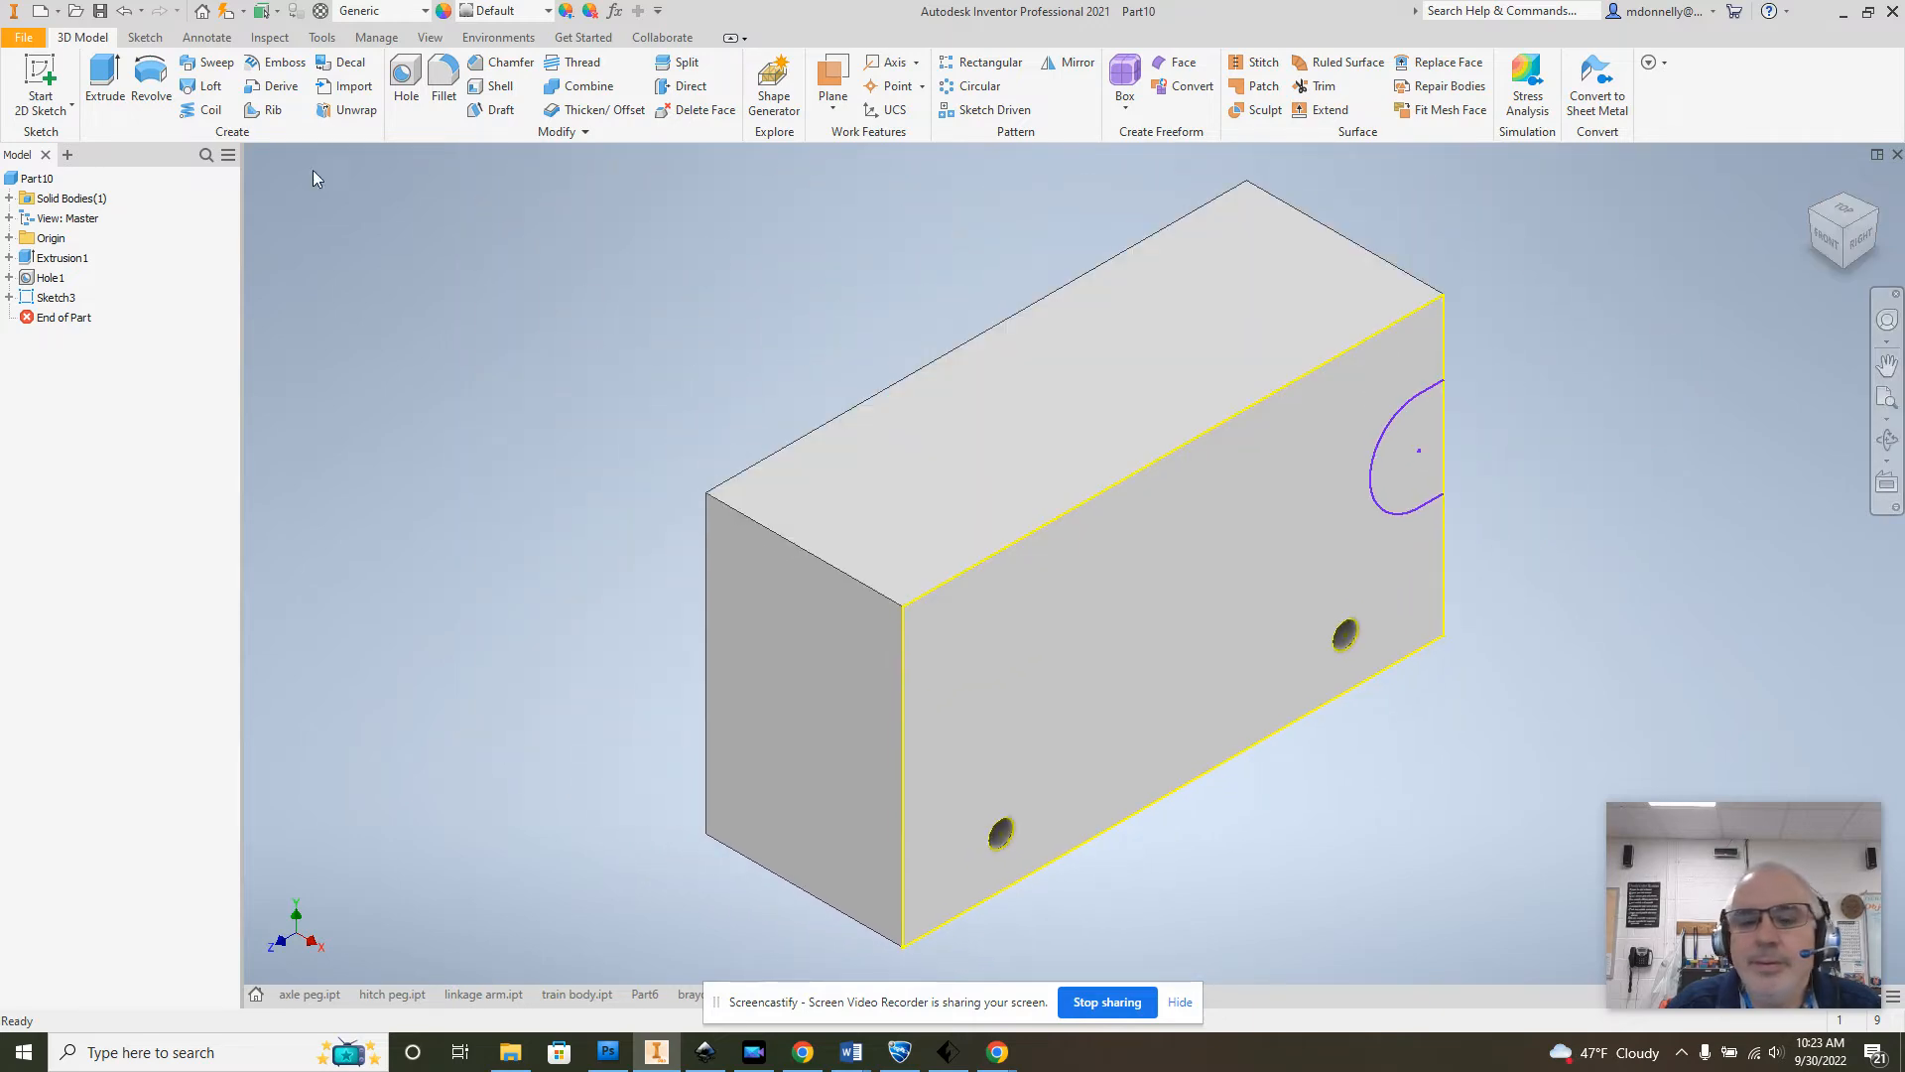
click(105, 80)
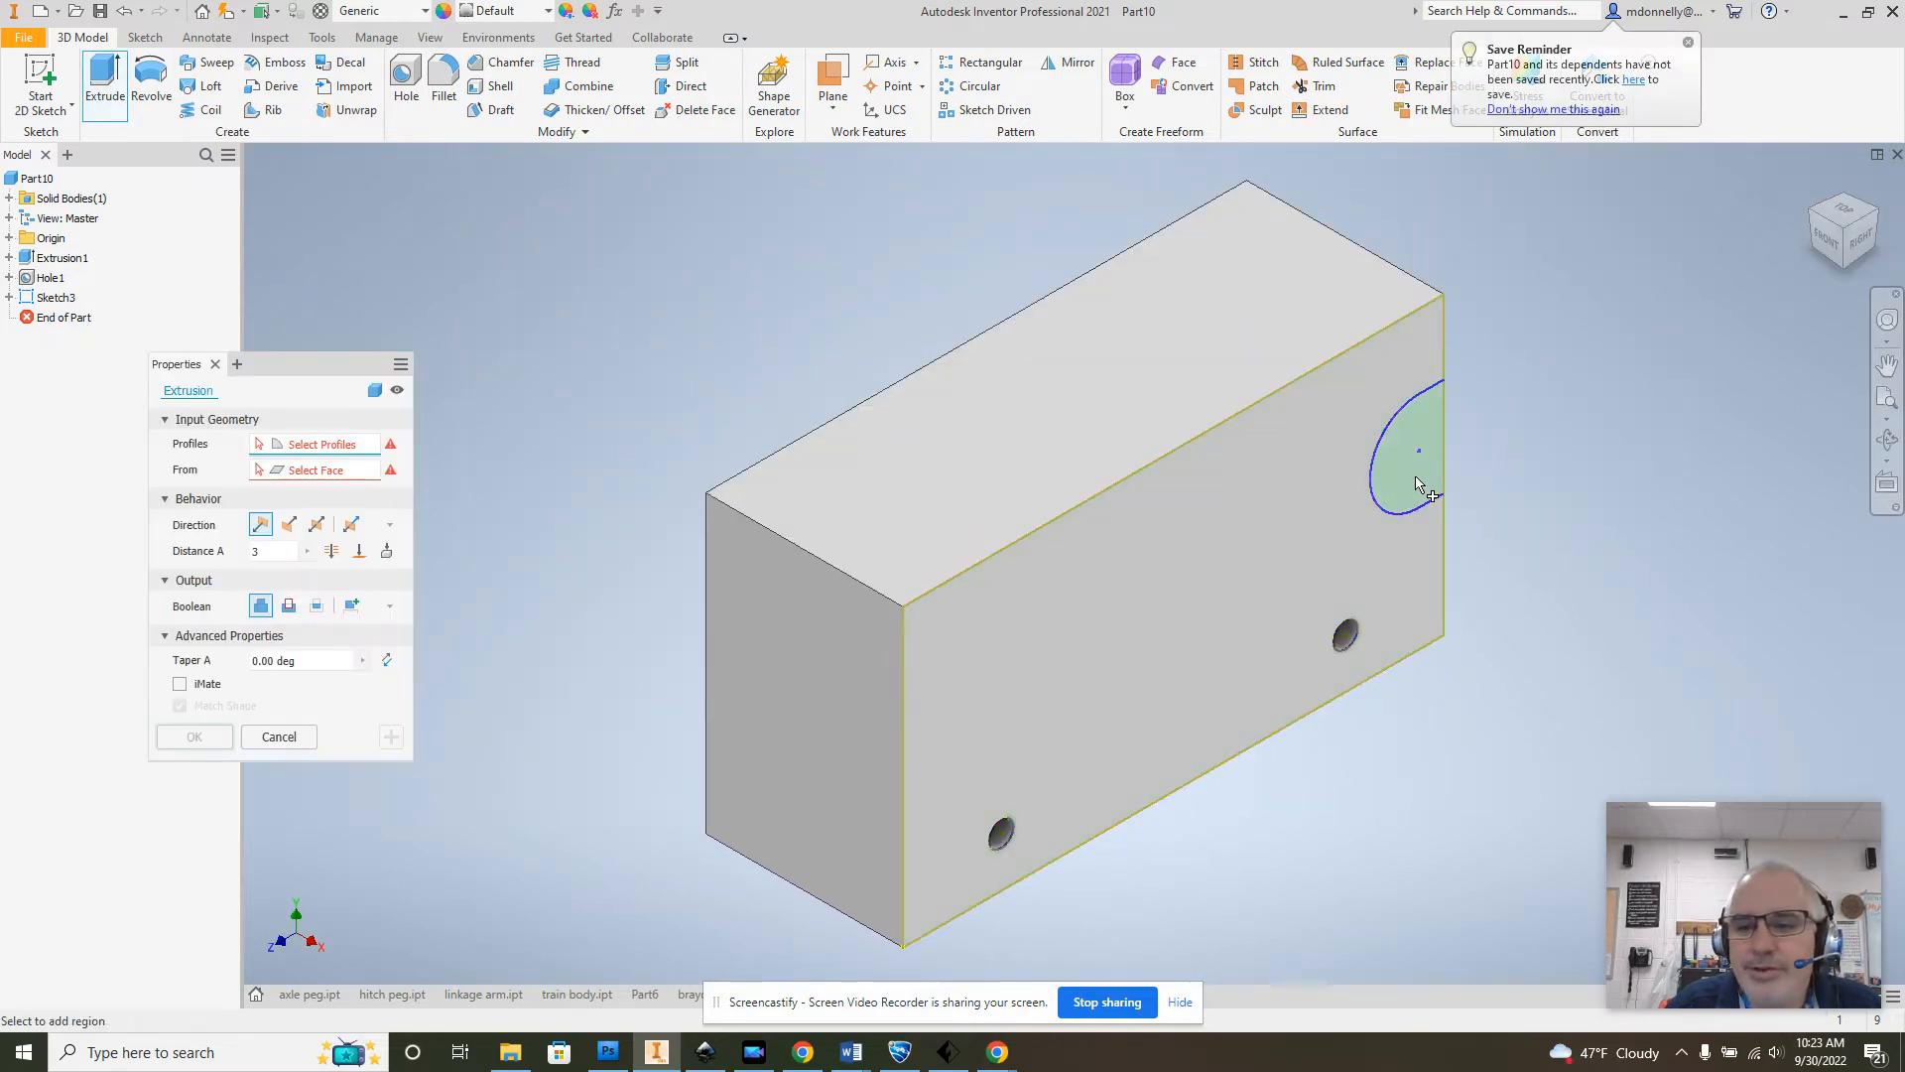
click(288, 605)
click(330, 551)
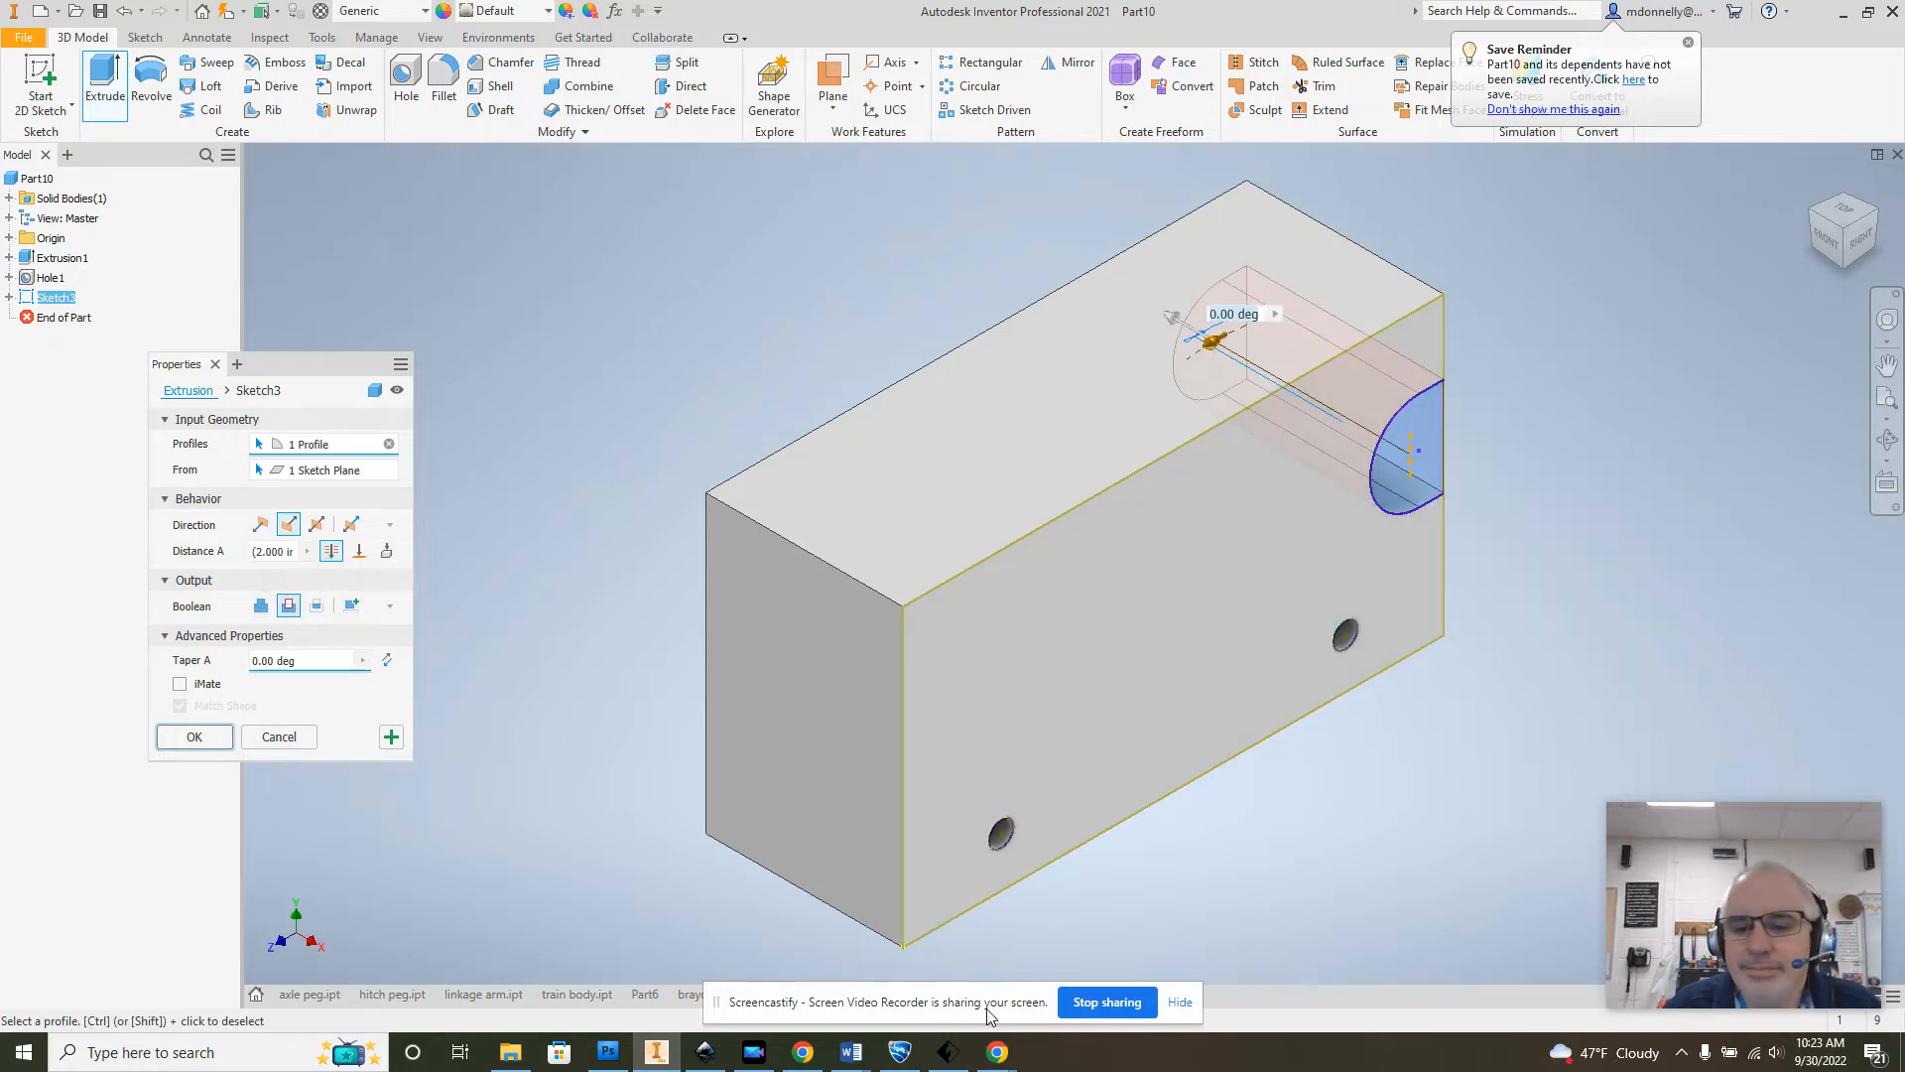
click(198, 736)
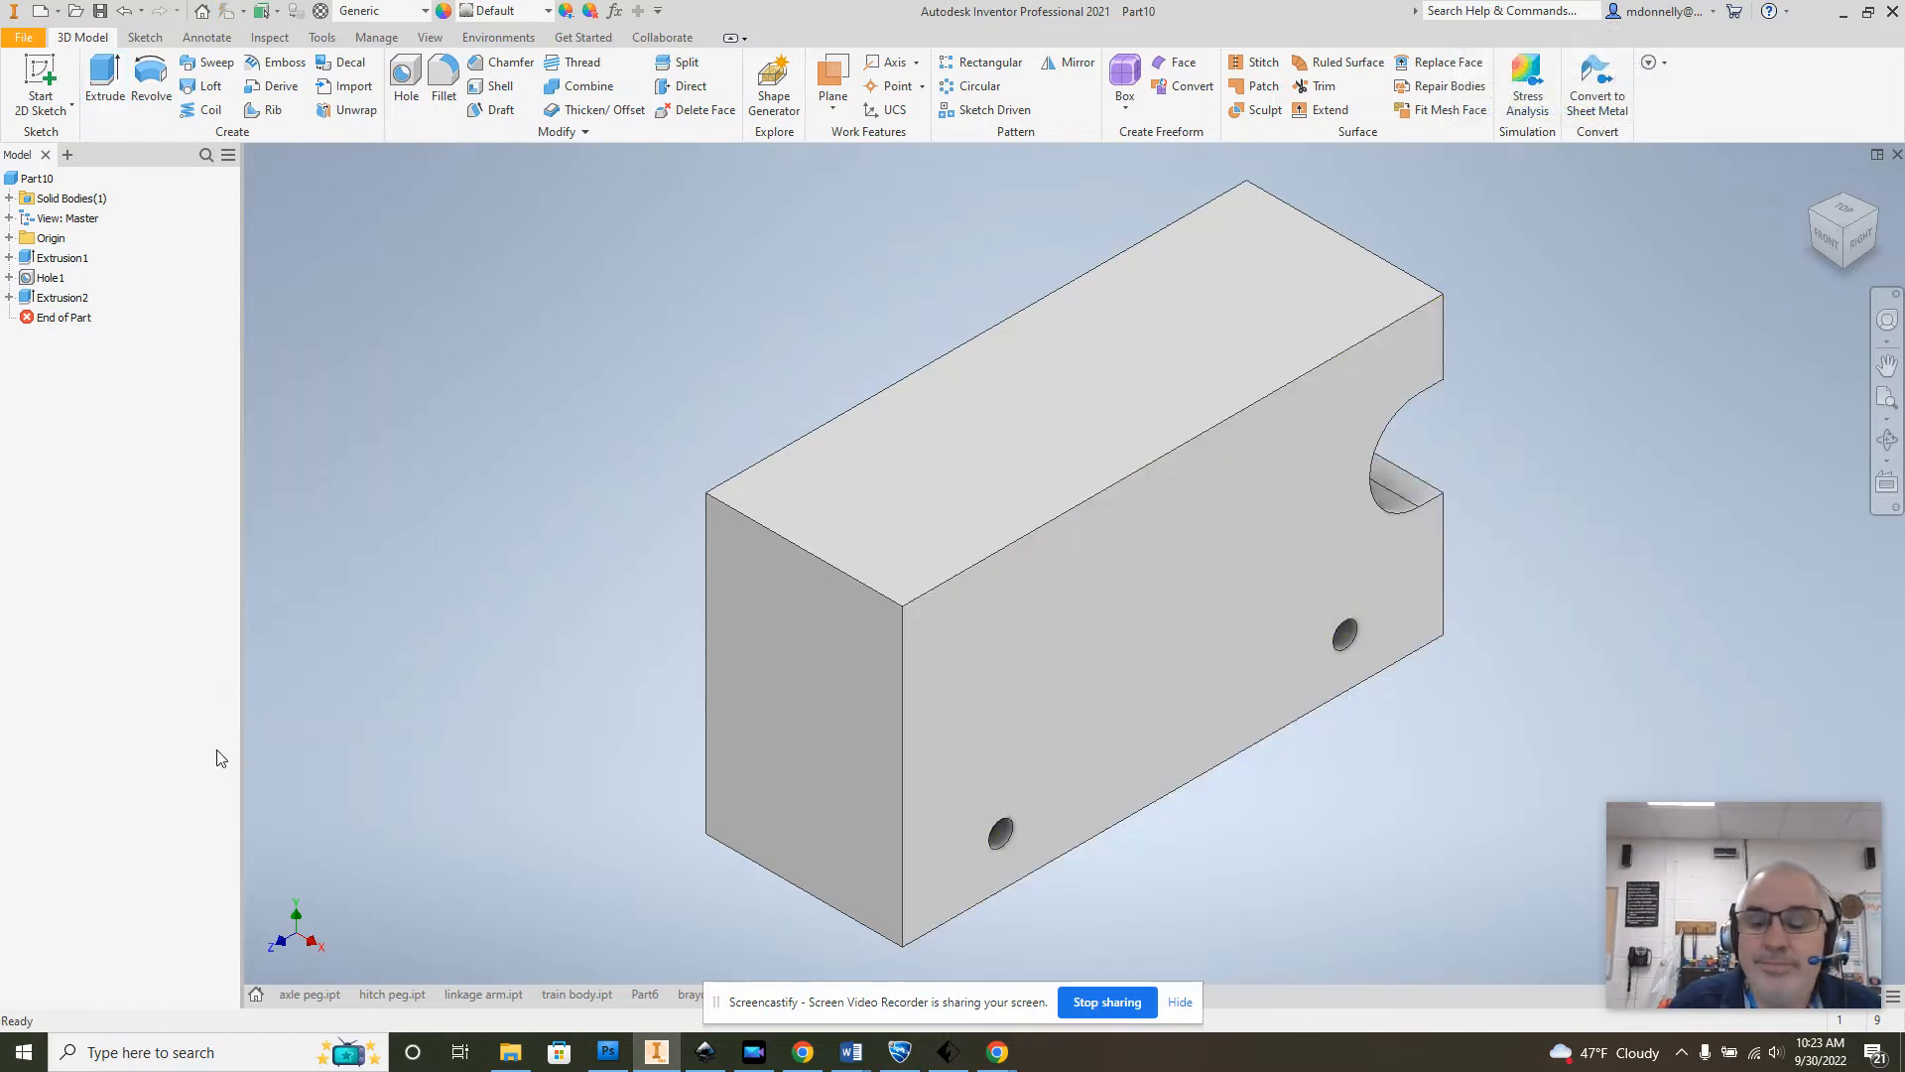
Step: Start a new sketch on the block's back end face below the notch
click(1881, 220)
click(1863, 248)
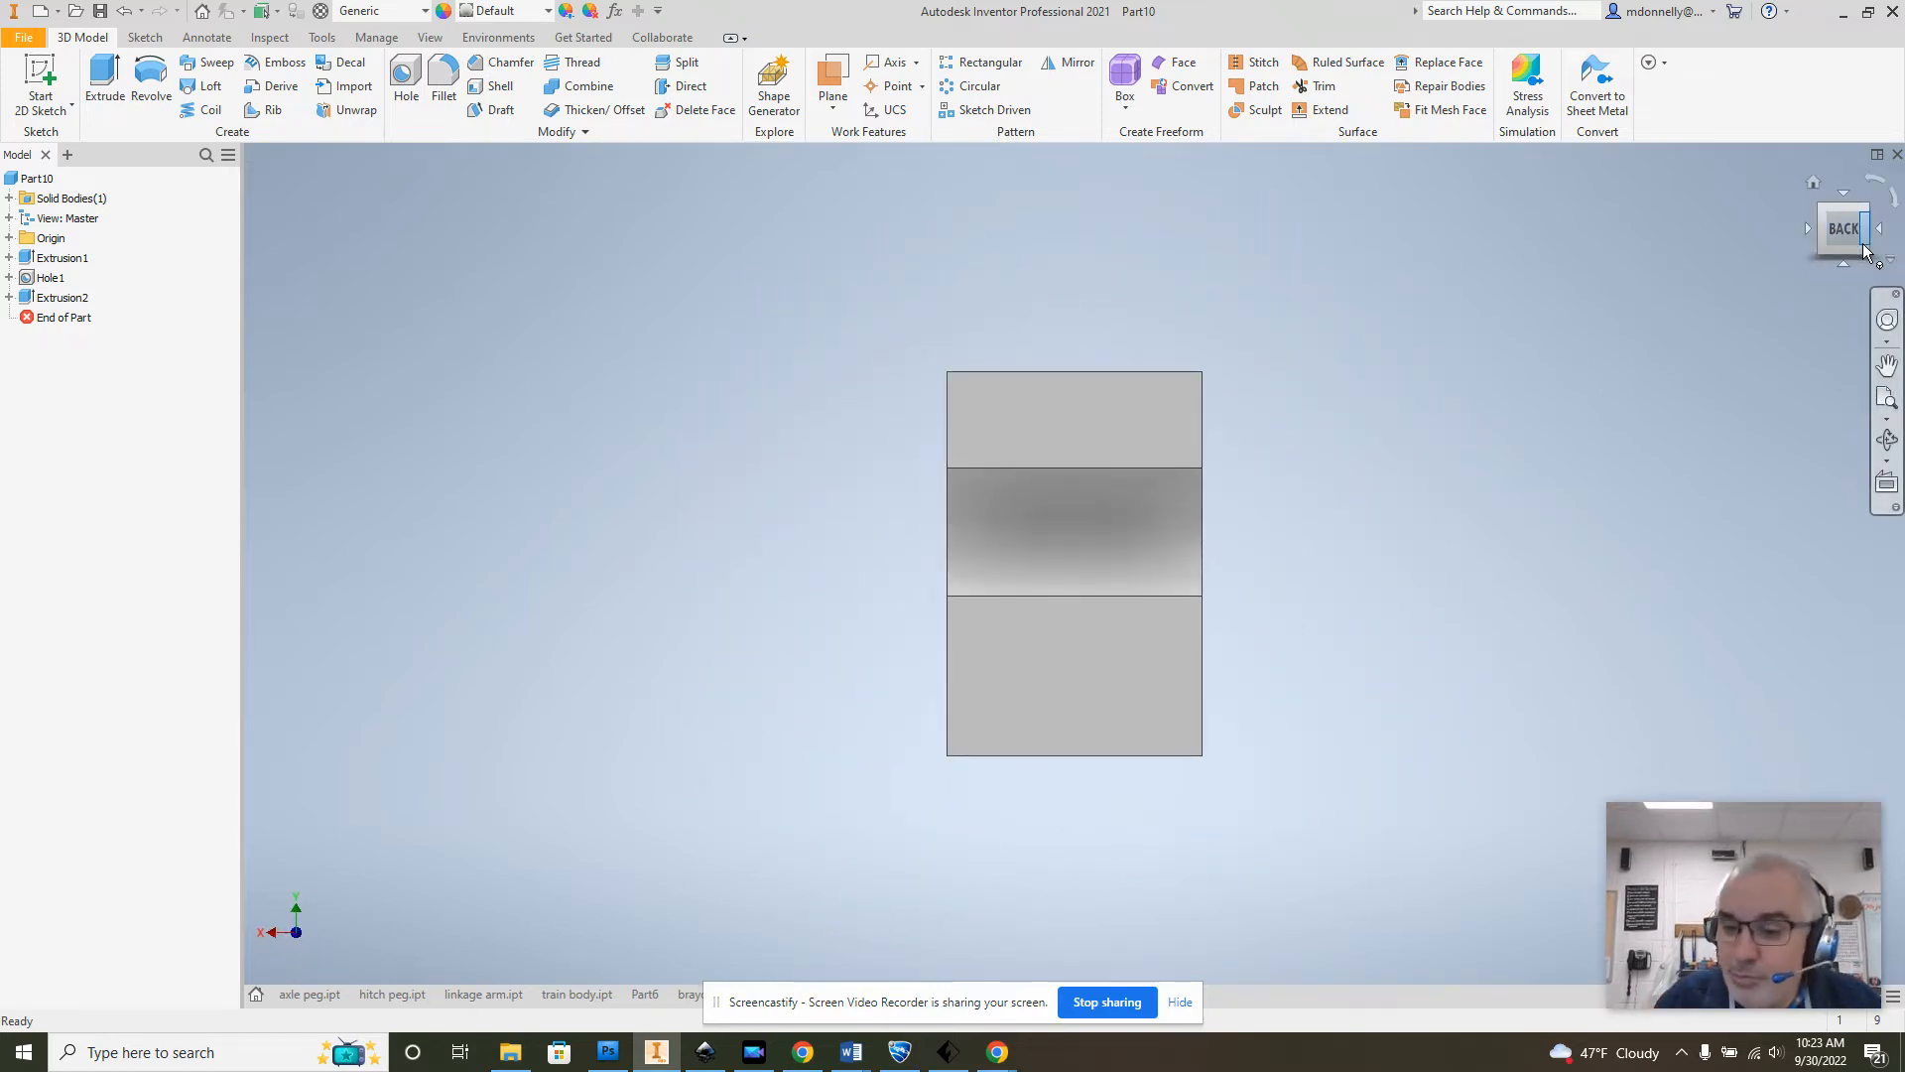
click(1058, 704)
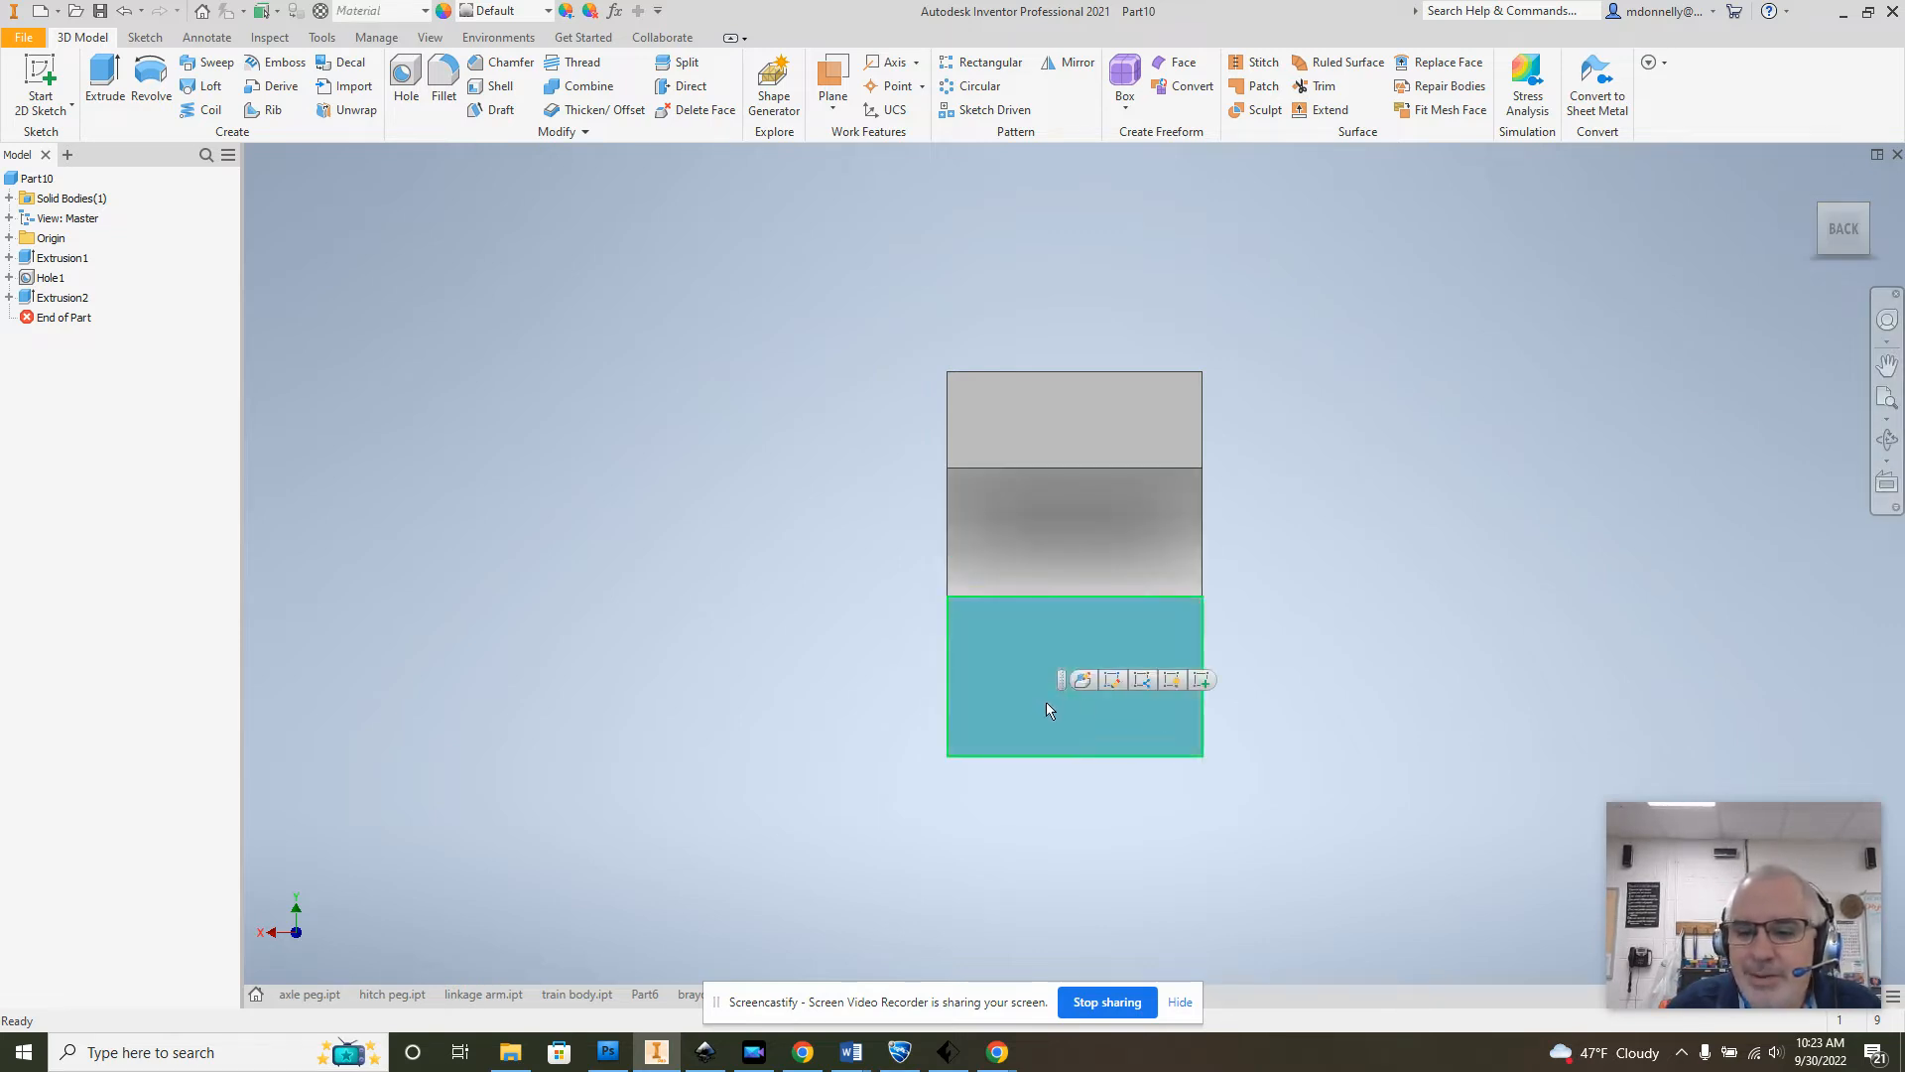
click(1202, 678)
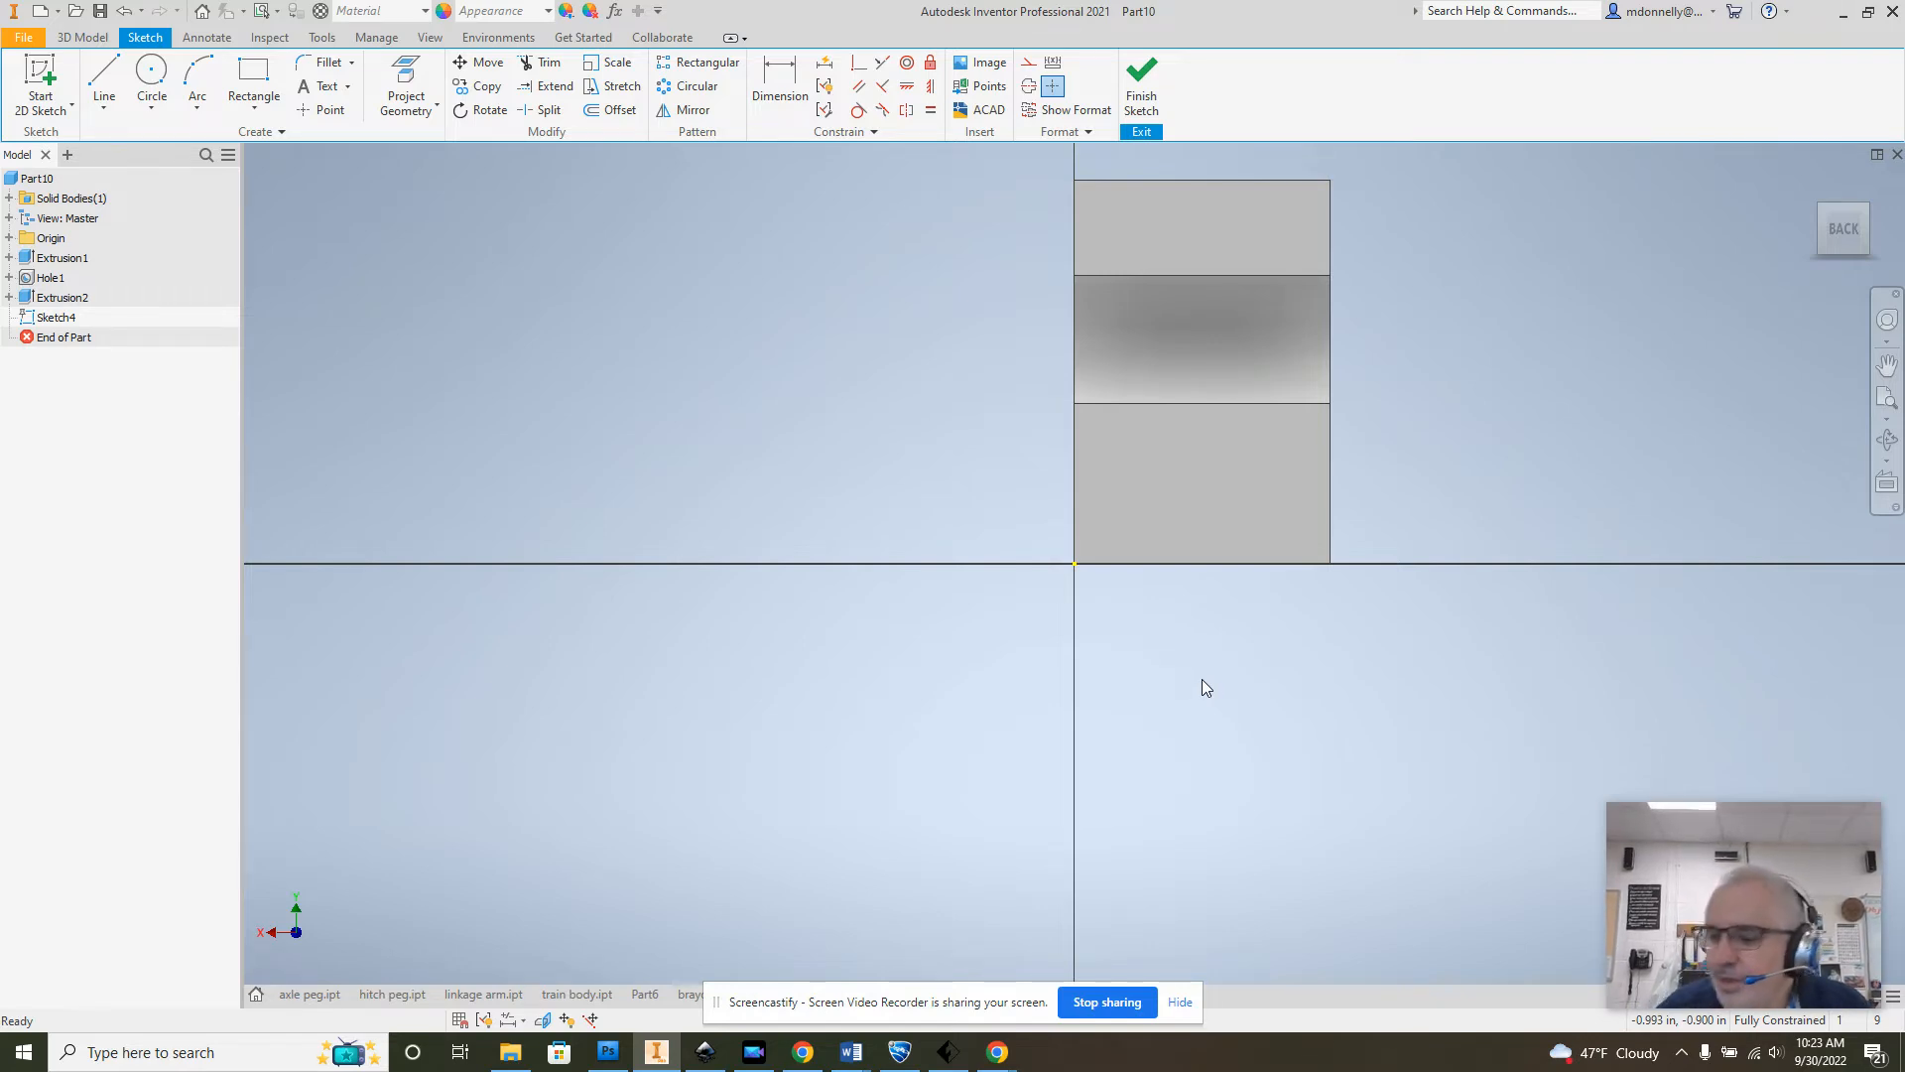
Step: Draw a vertical 0.375 in line up from the midpoint of the end face's bottom edge and make it a construction line
click(103, 77)
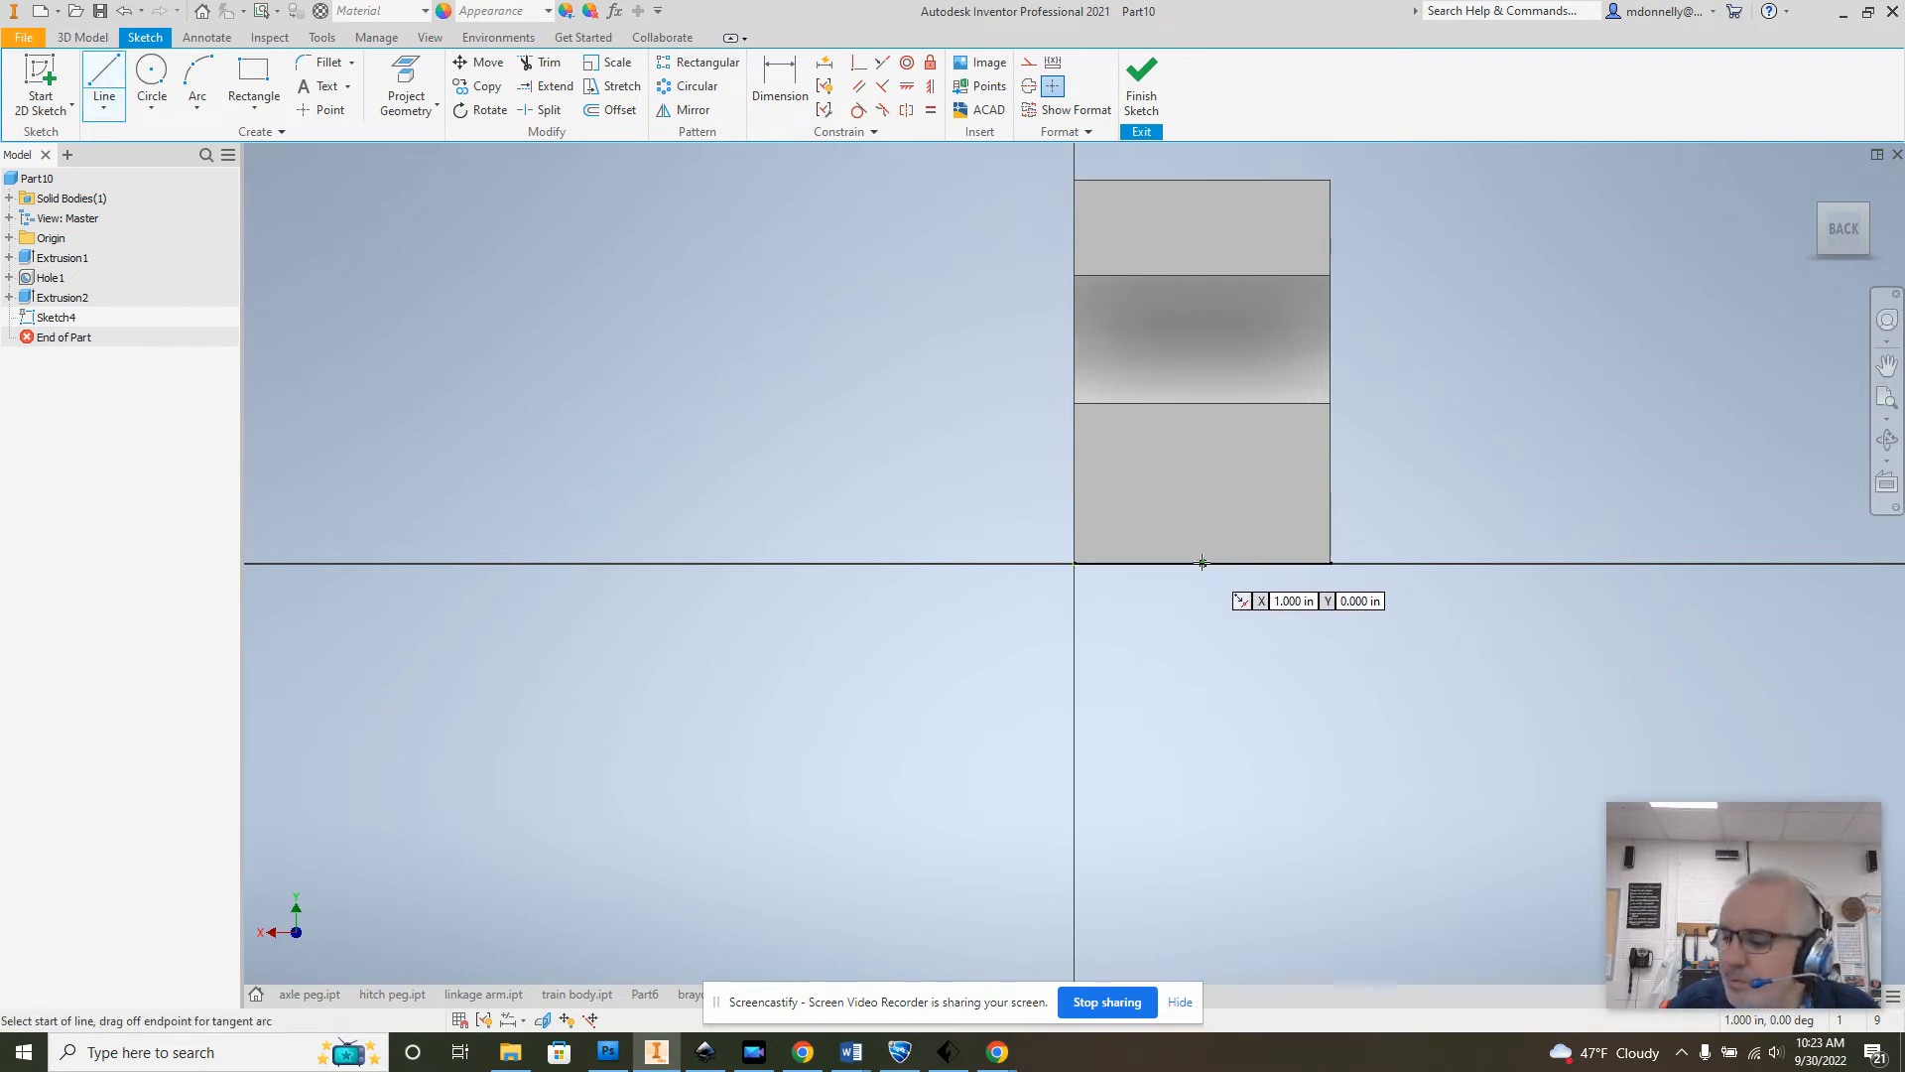
click(1202, 563)
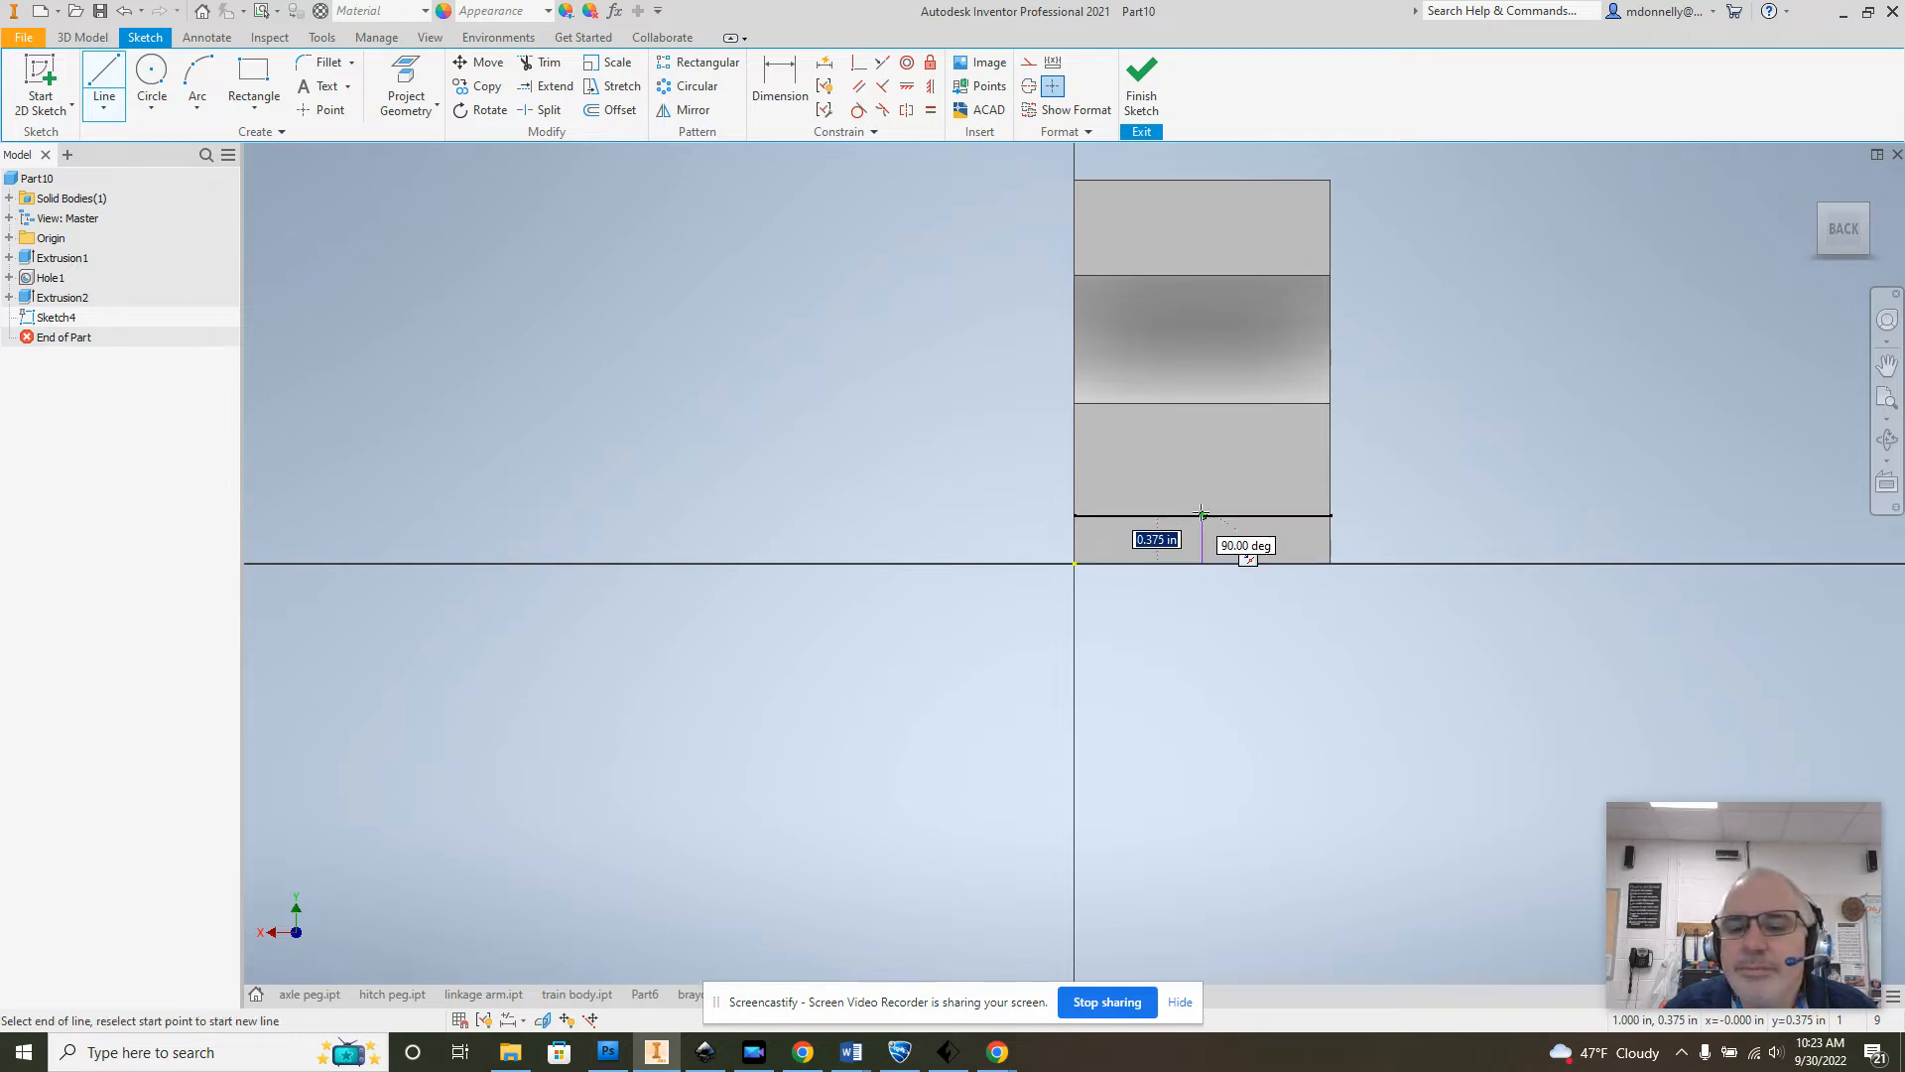
click(1201, 515)
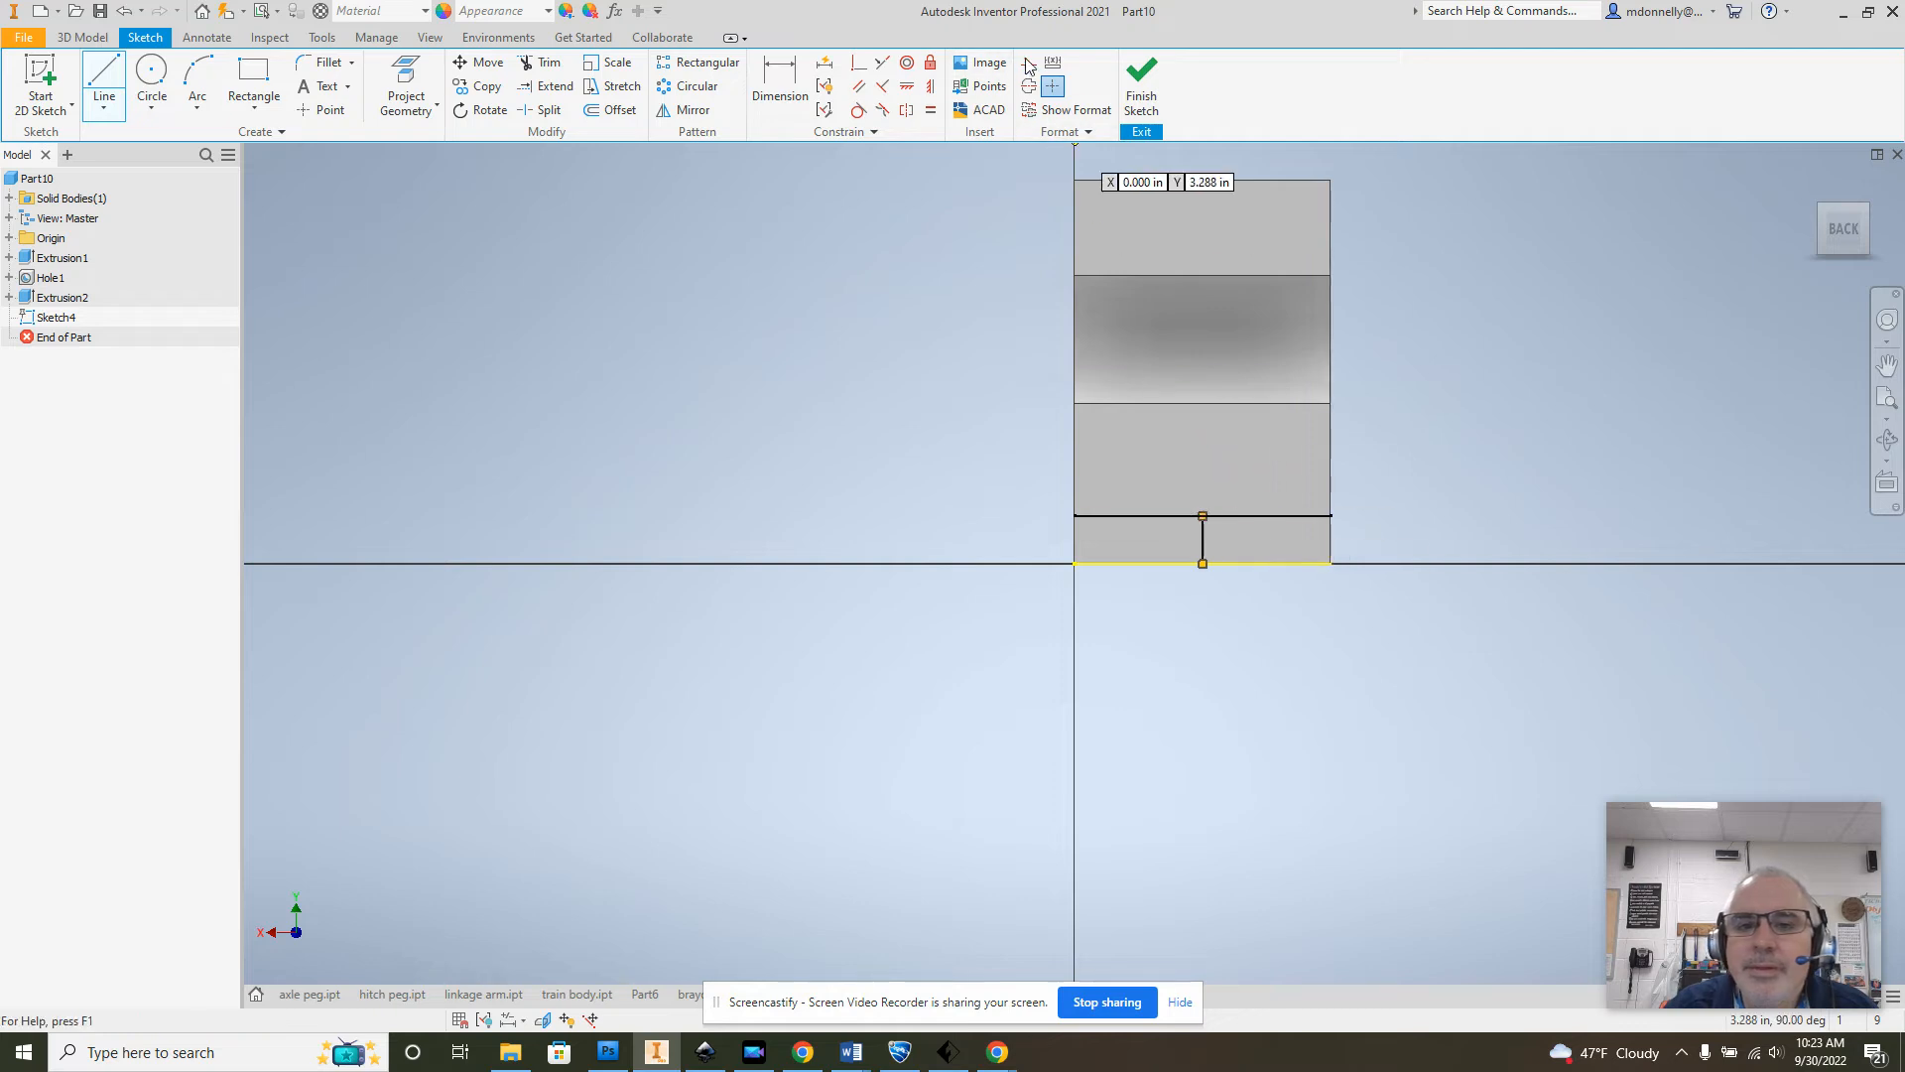
right_click(744, 323)
click(816, 322)
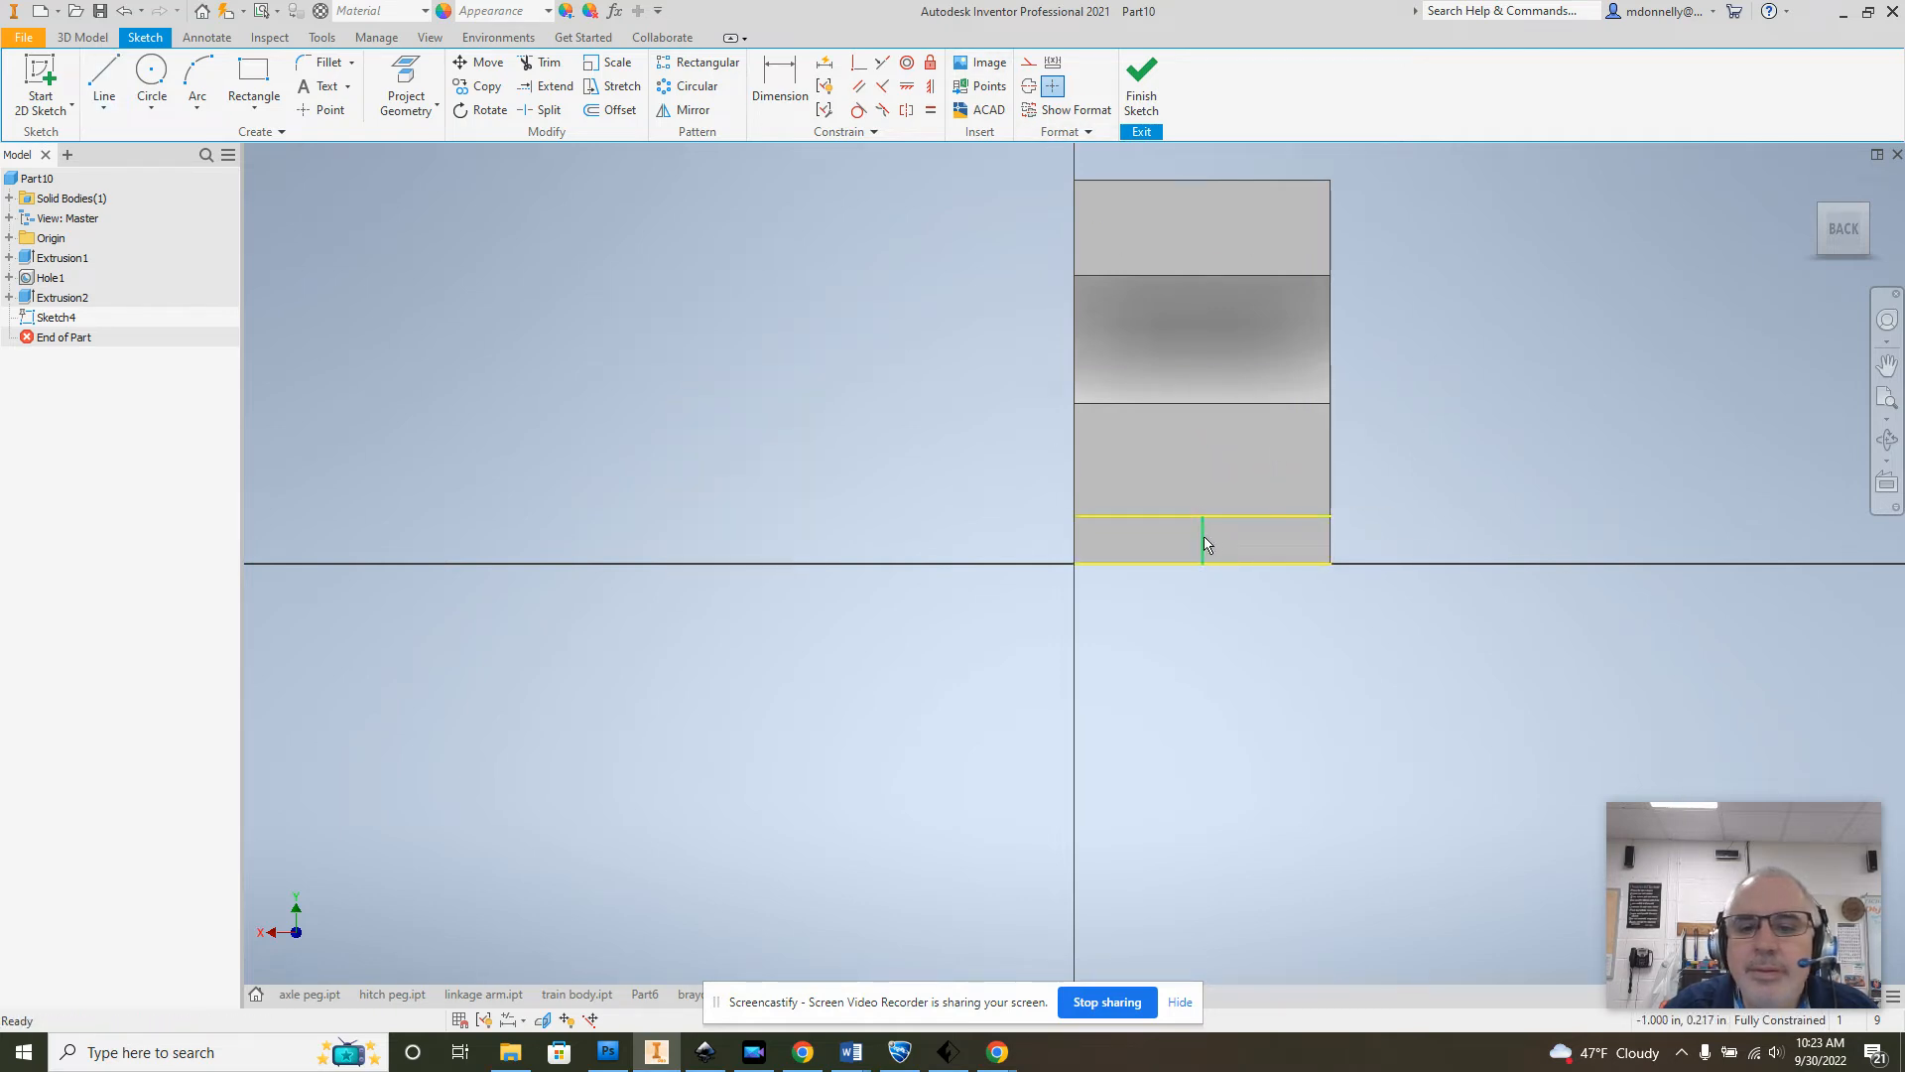
click(1028, 62)
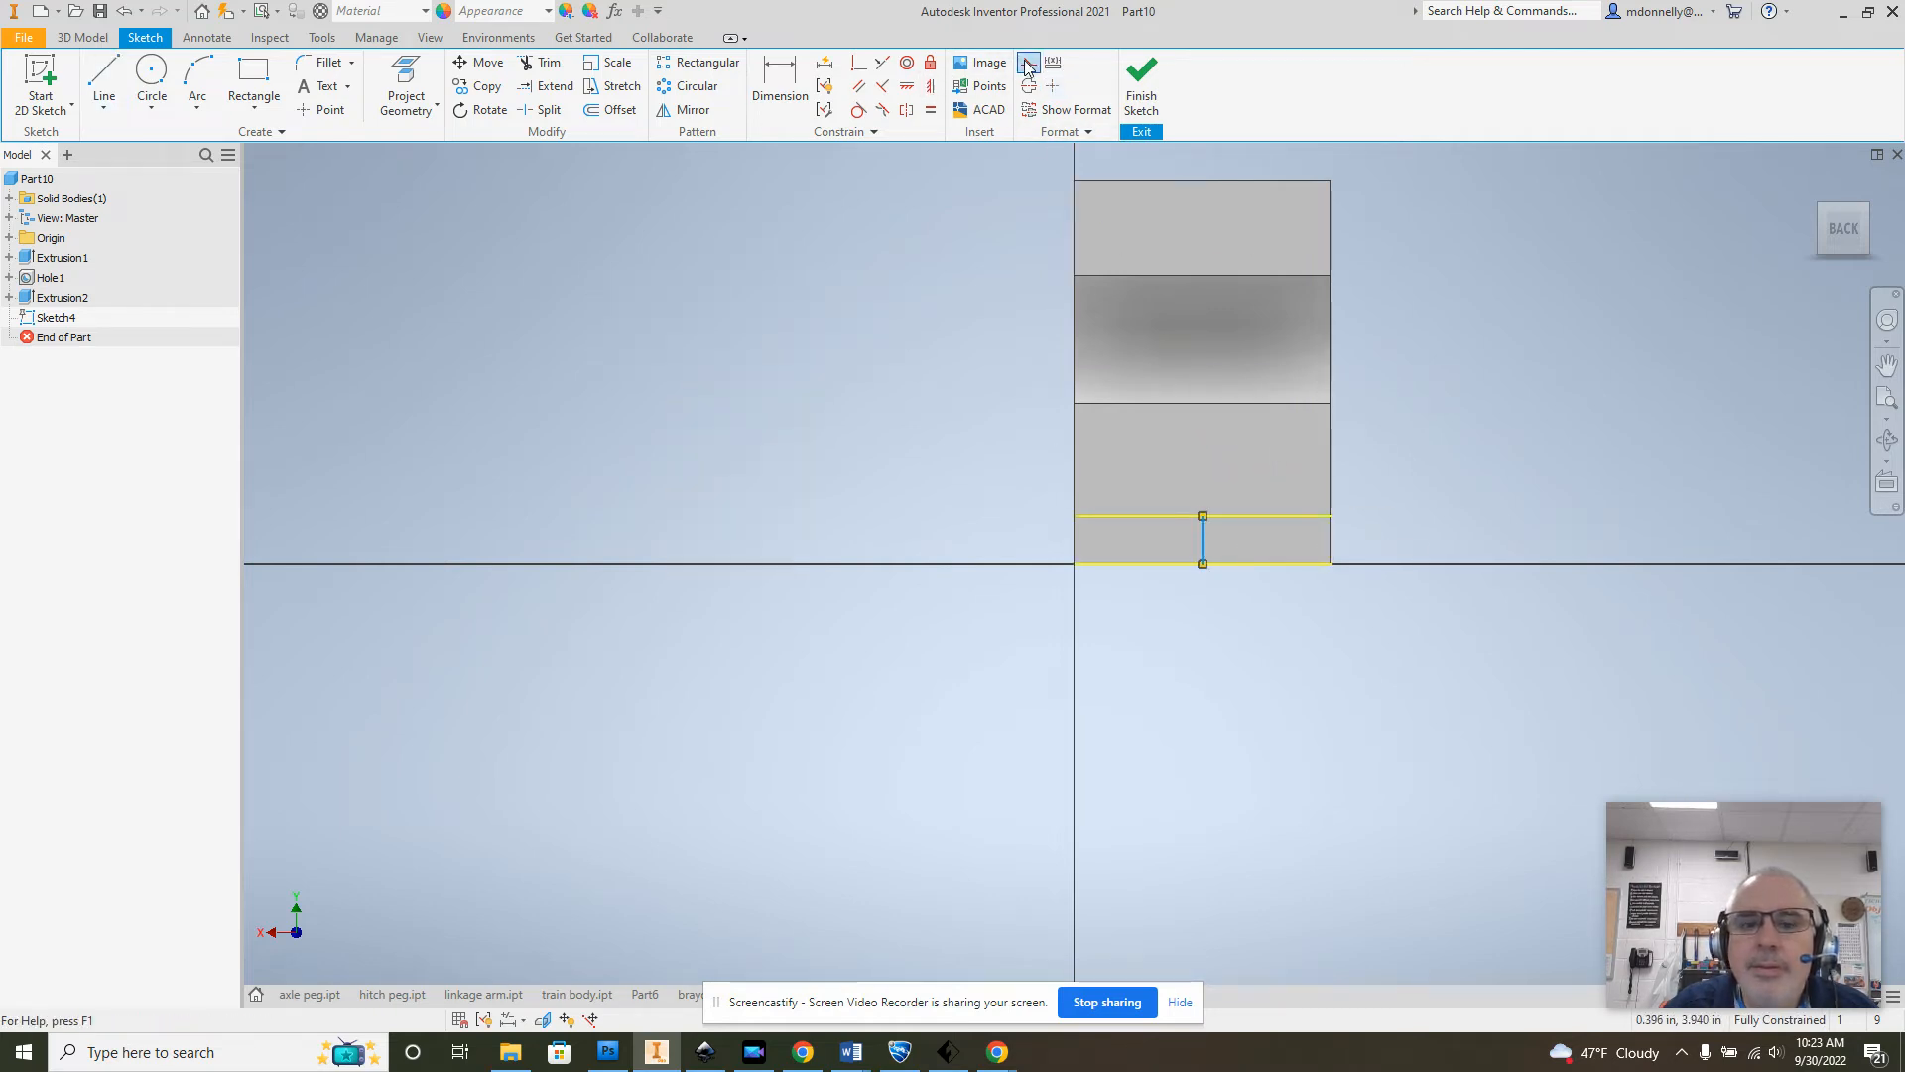
Step: Draw a 0.25 in diameter circle centered on the construction line's upper end and finish the sketch
key(c)
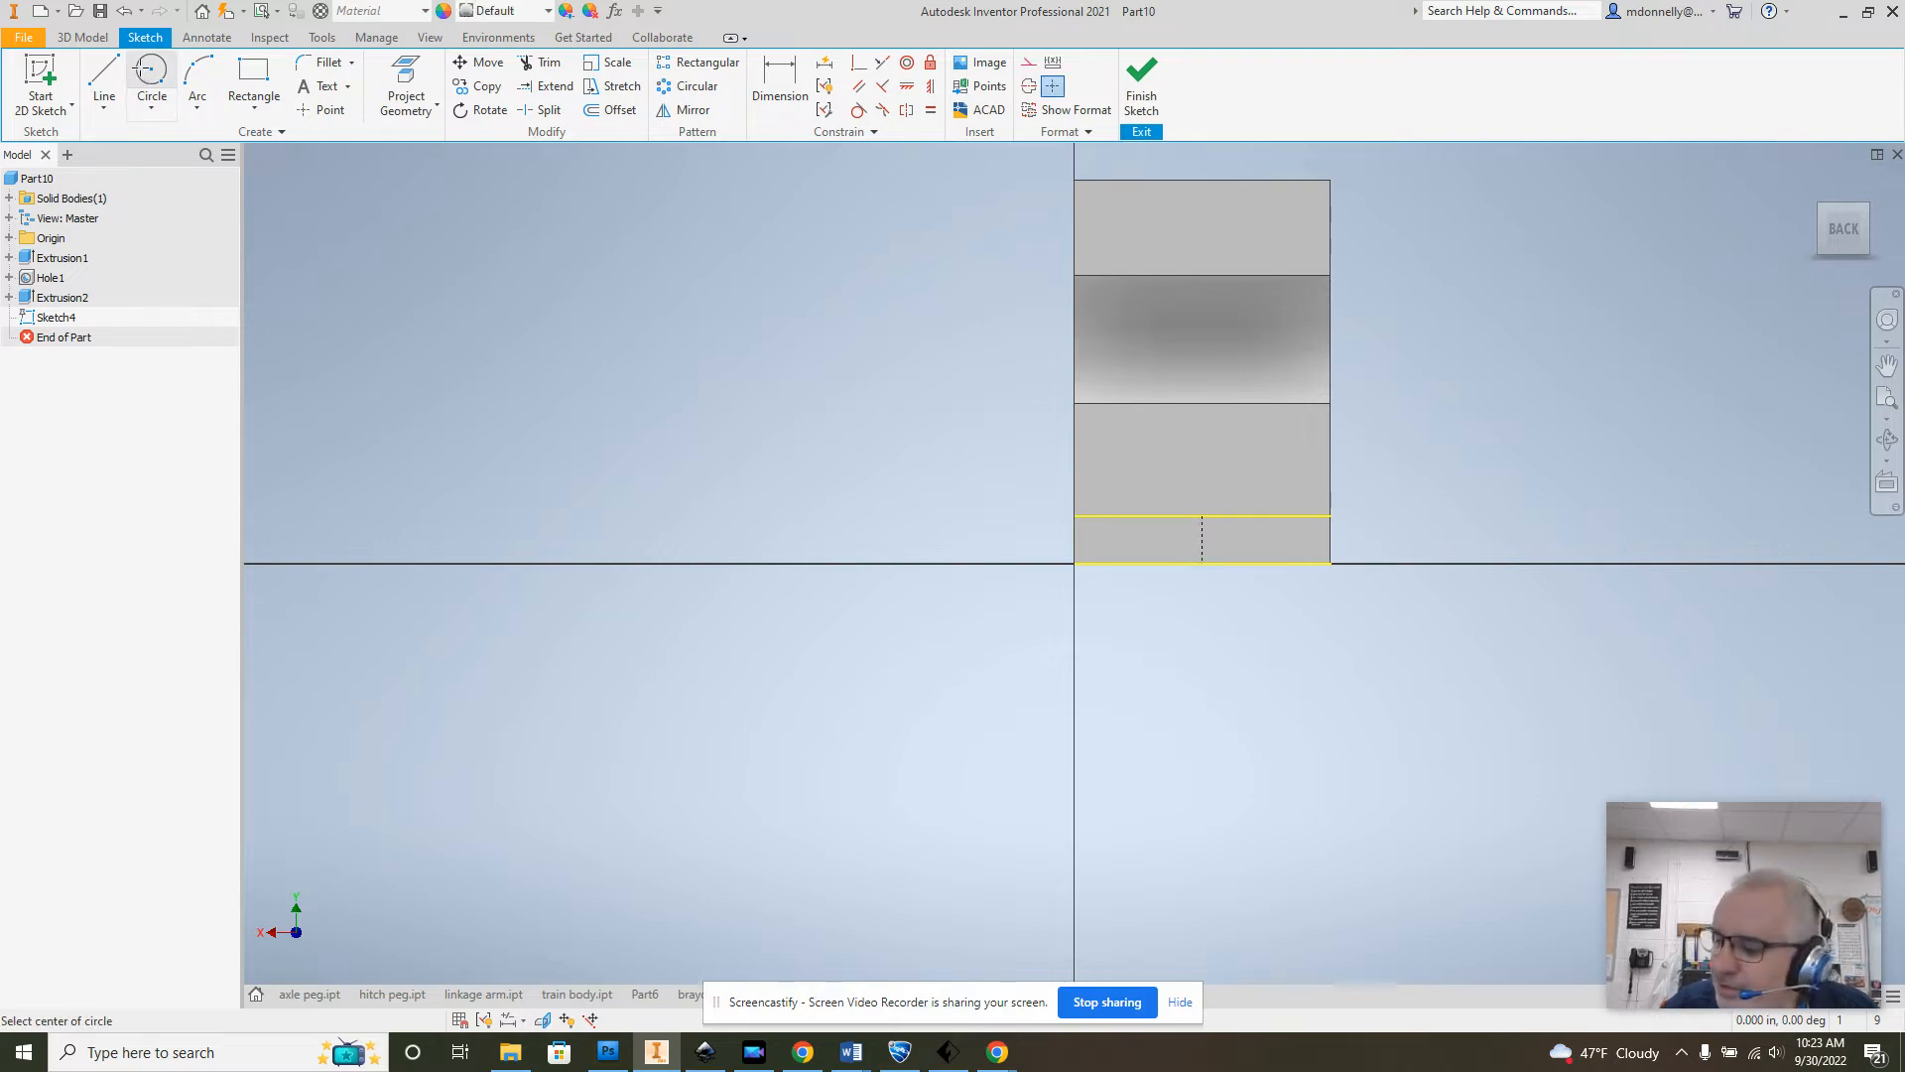
click(1202, 516)
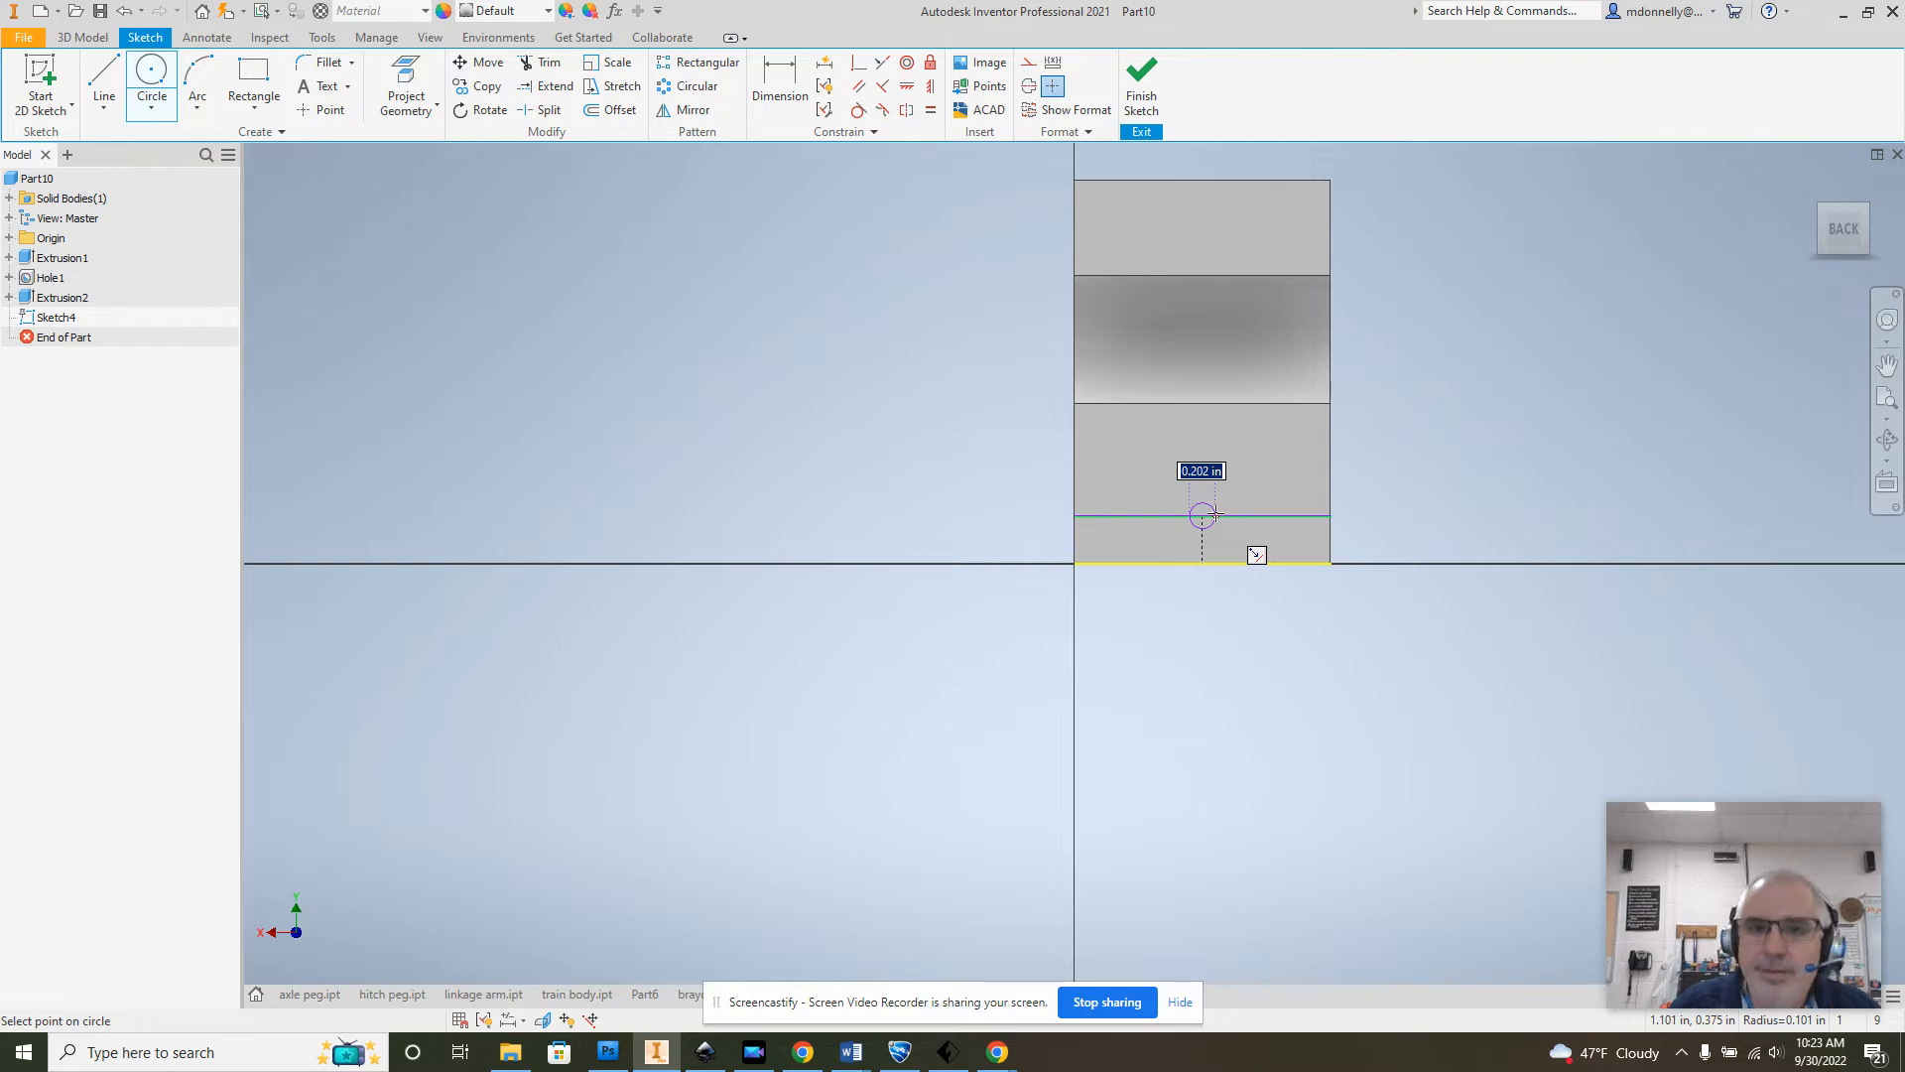
text(0.25)
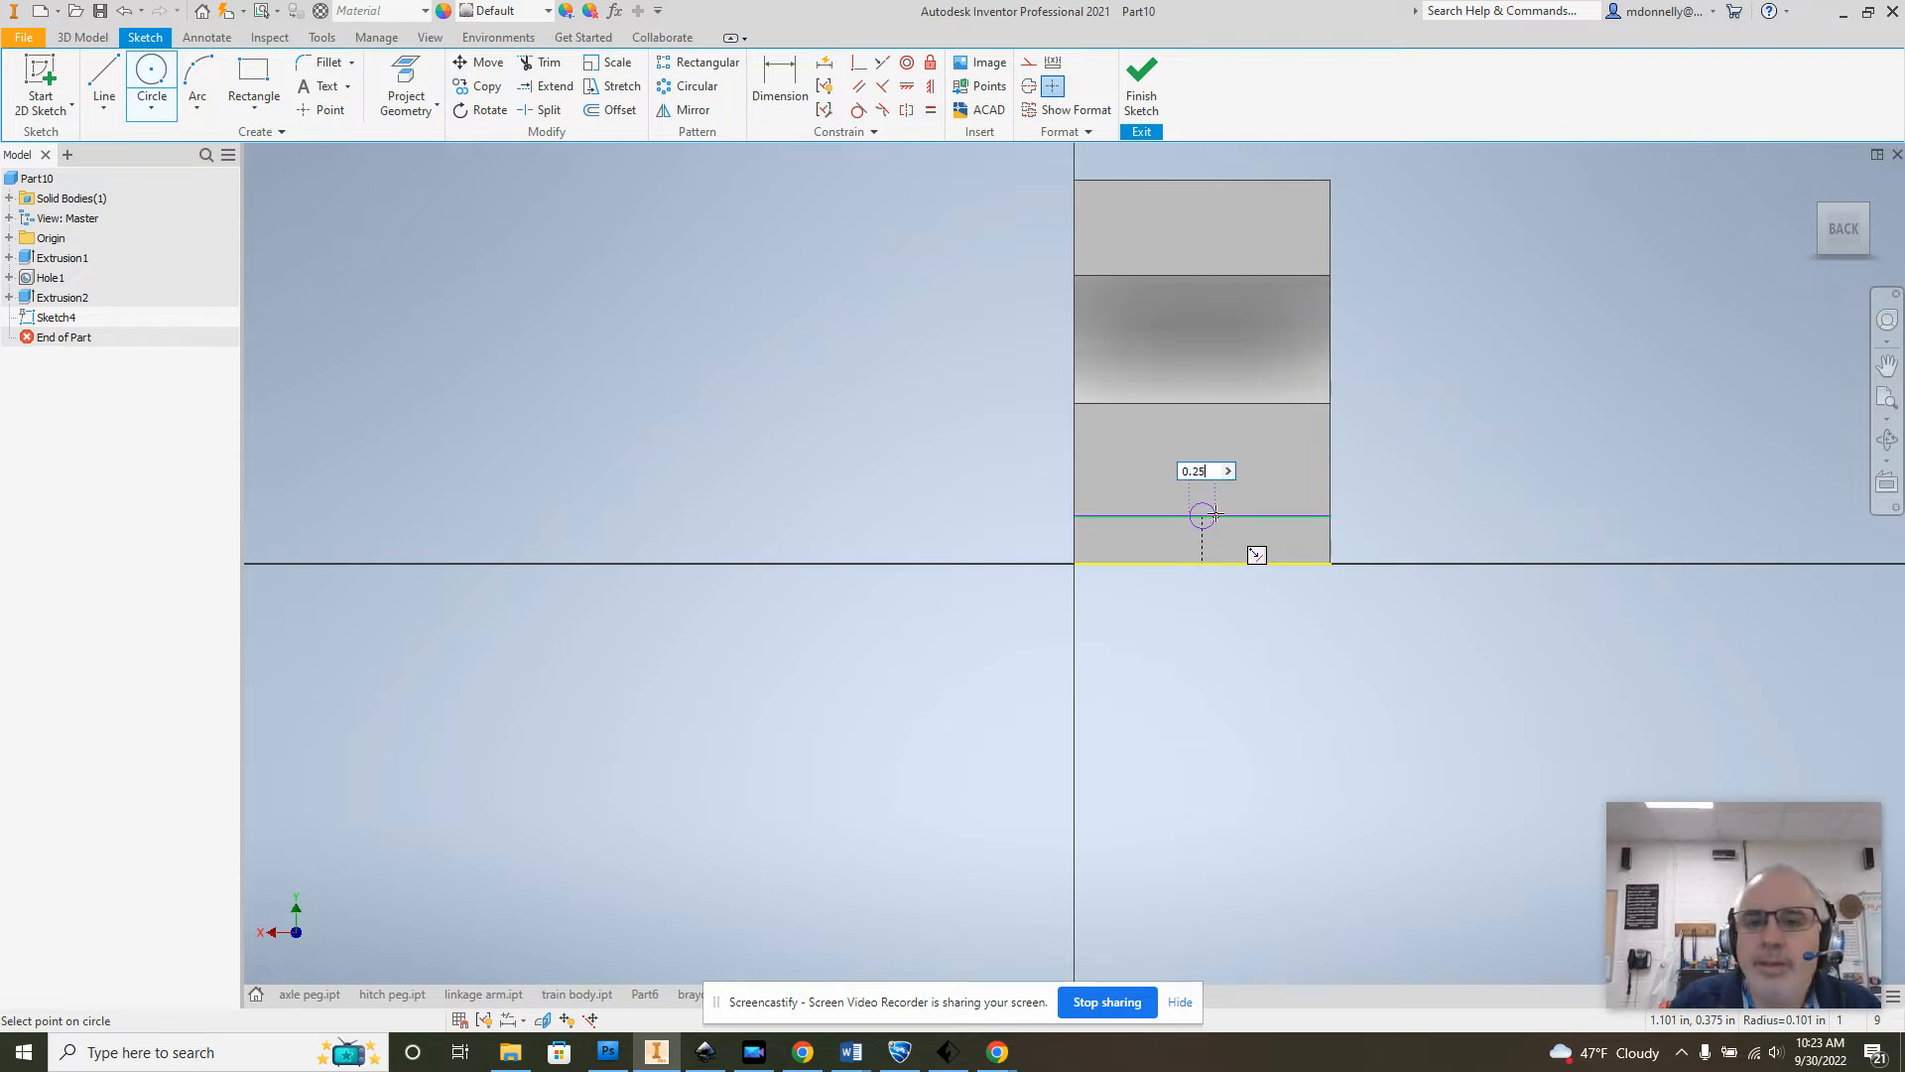
key(Return)
right_click(1431, 450)
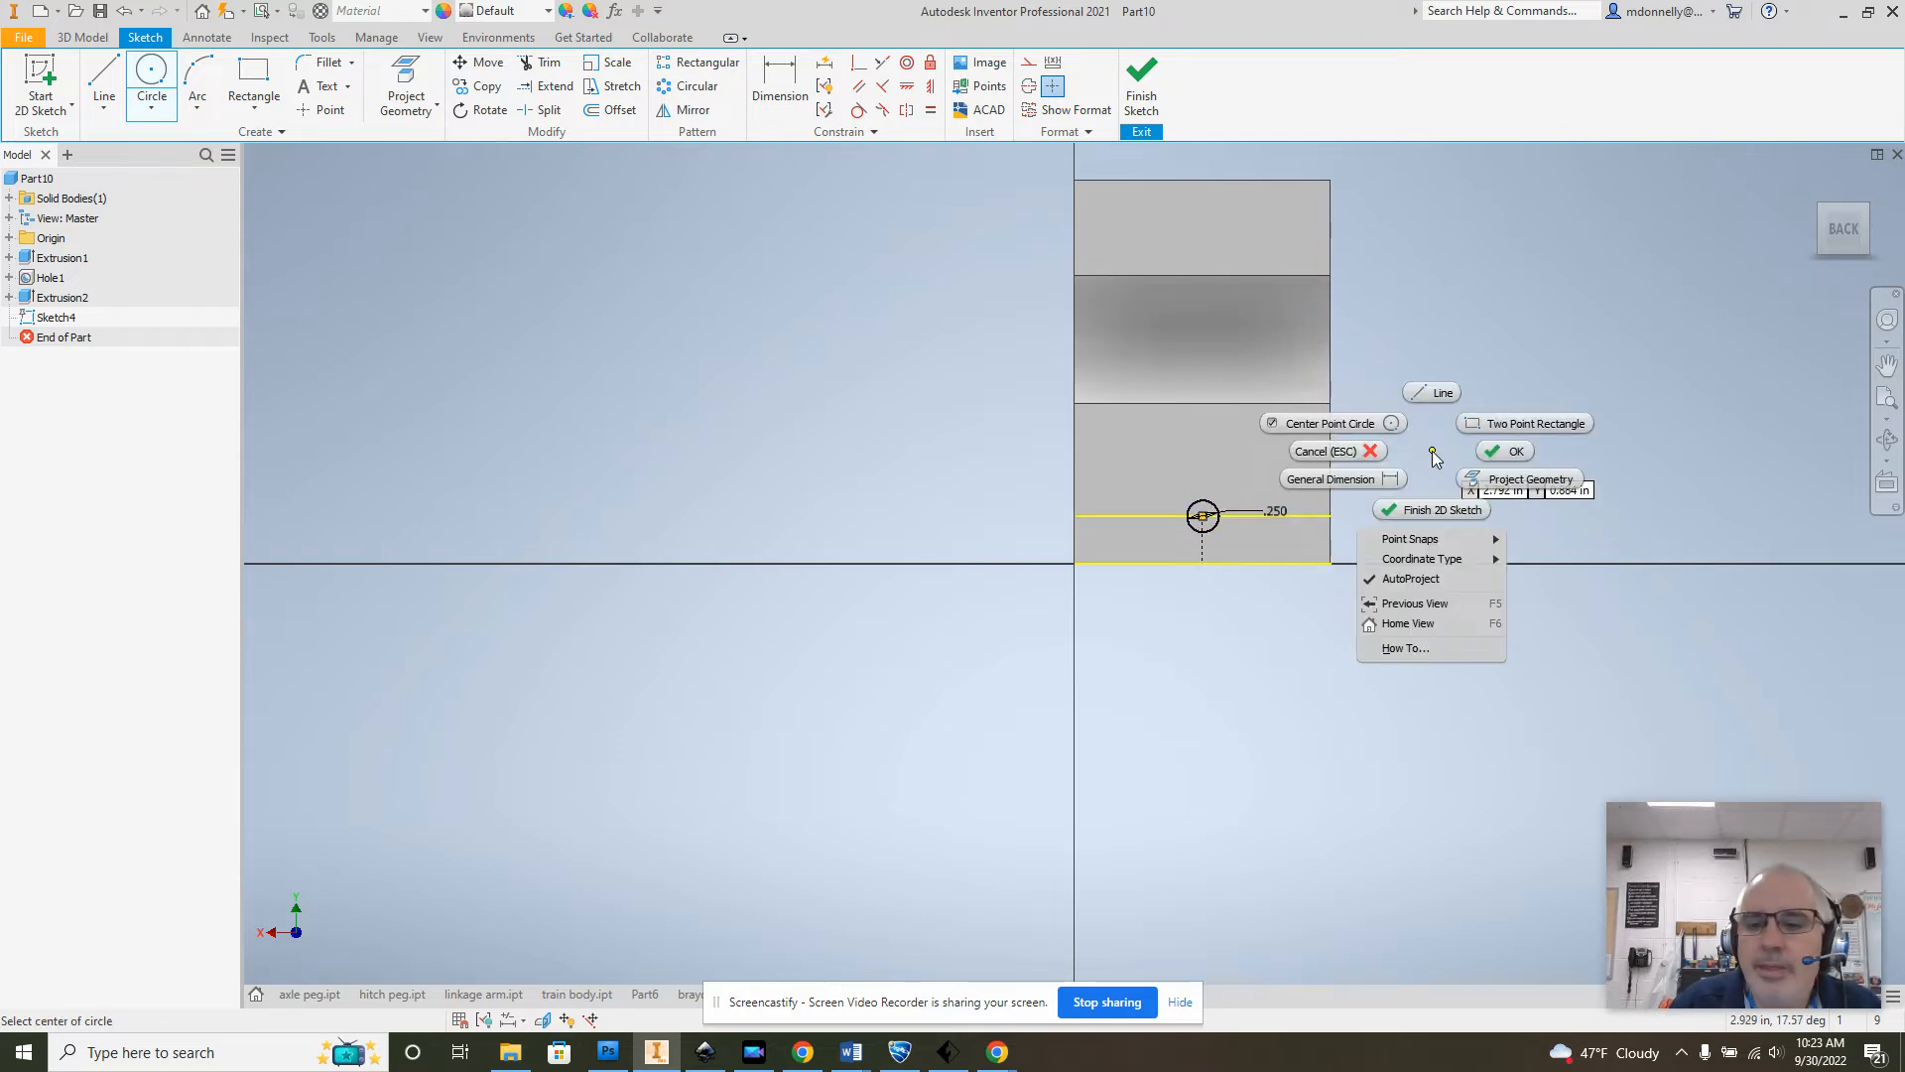
click(1503, 452)
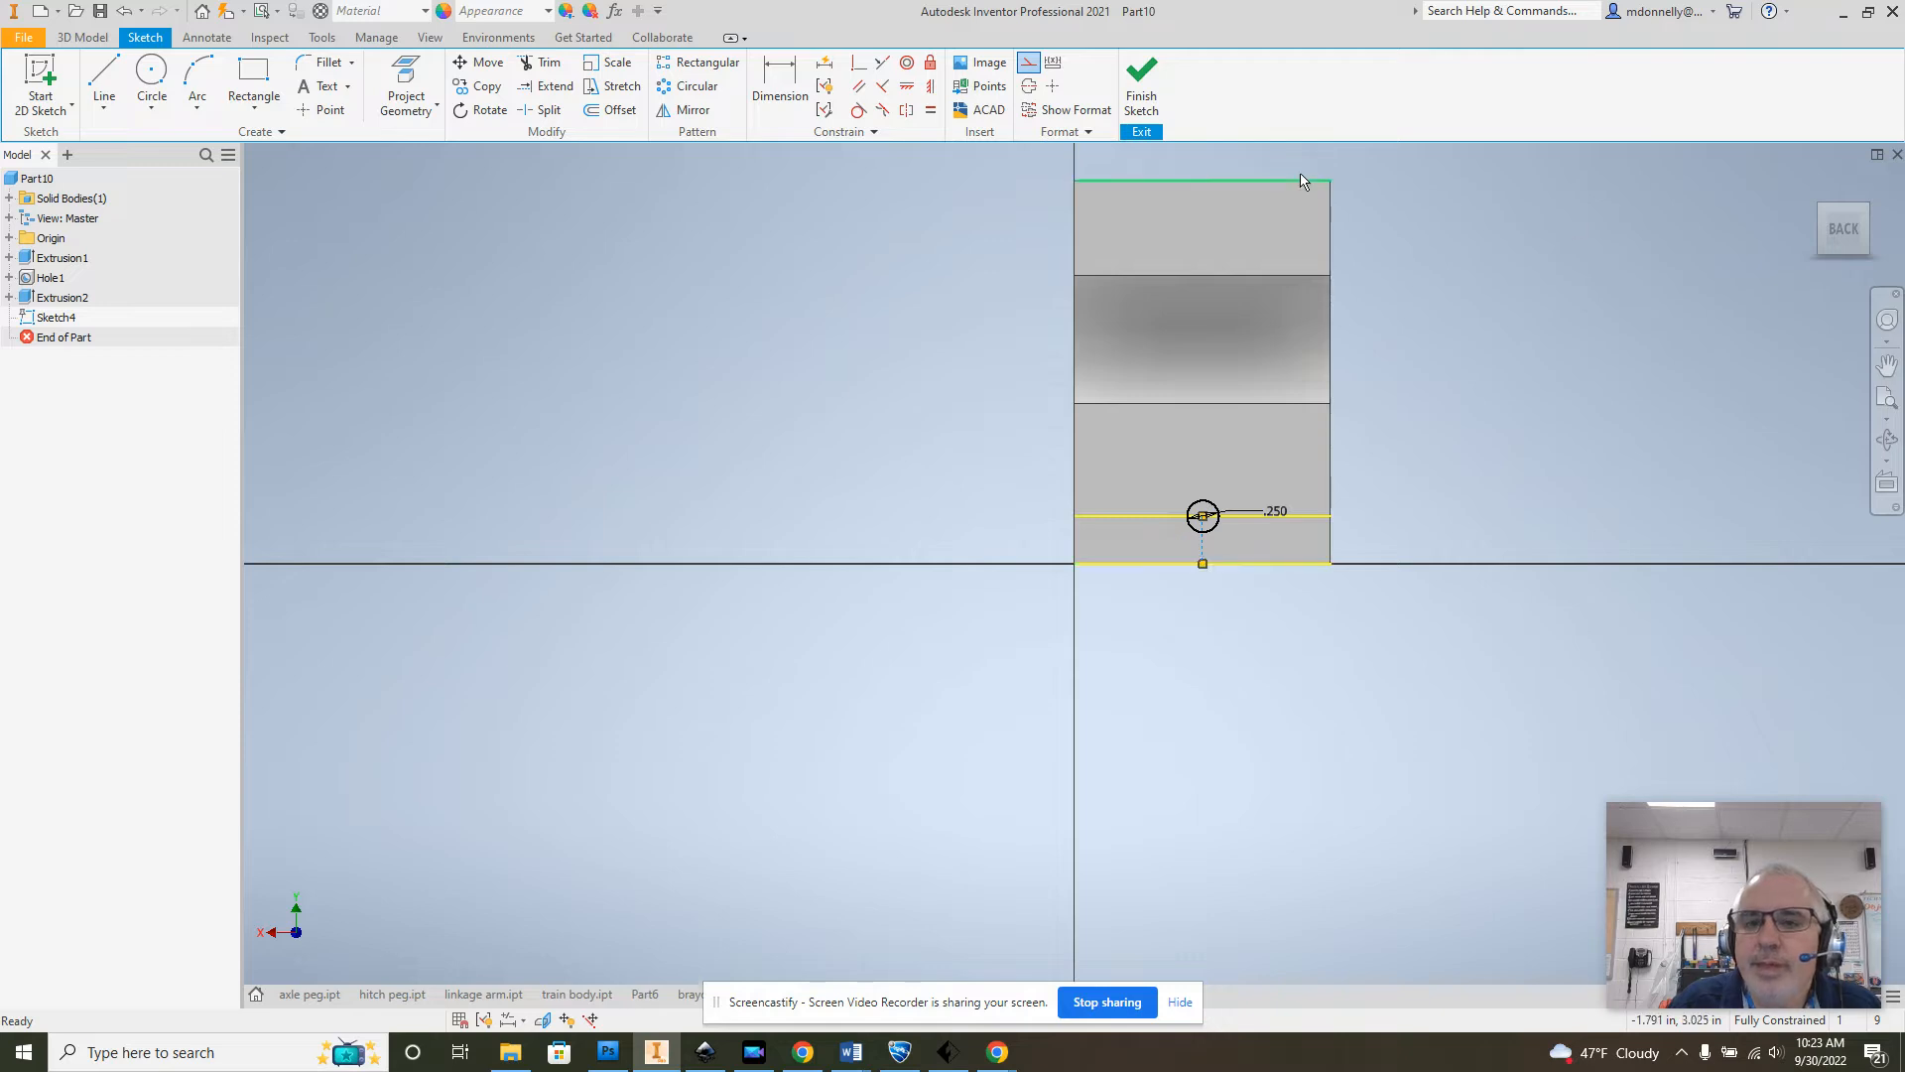
click(1141, 90)
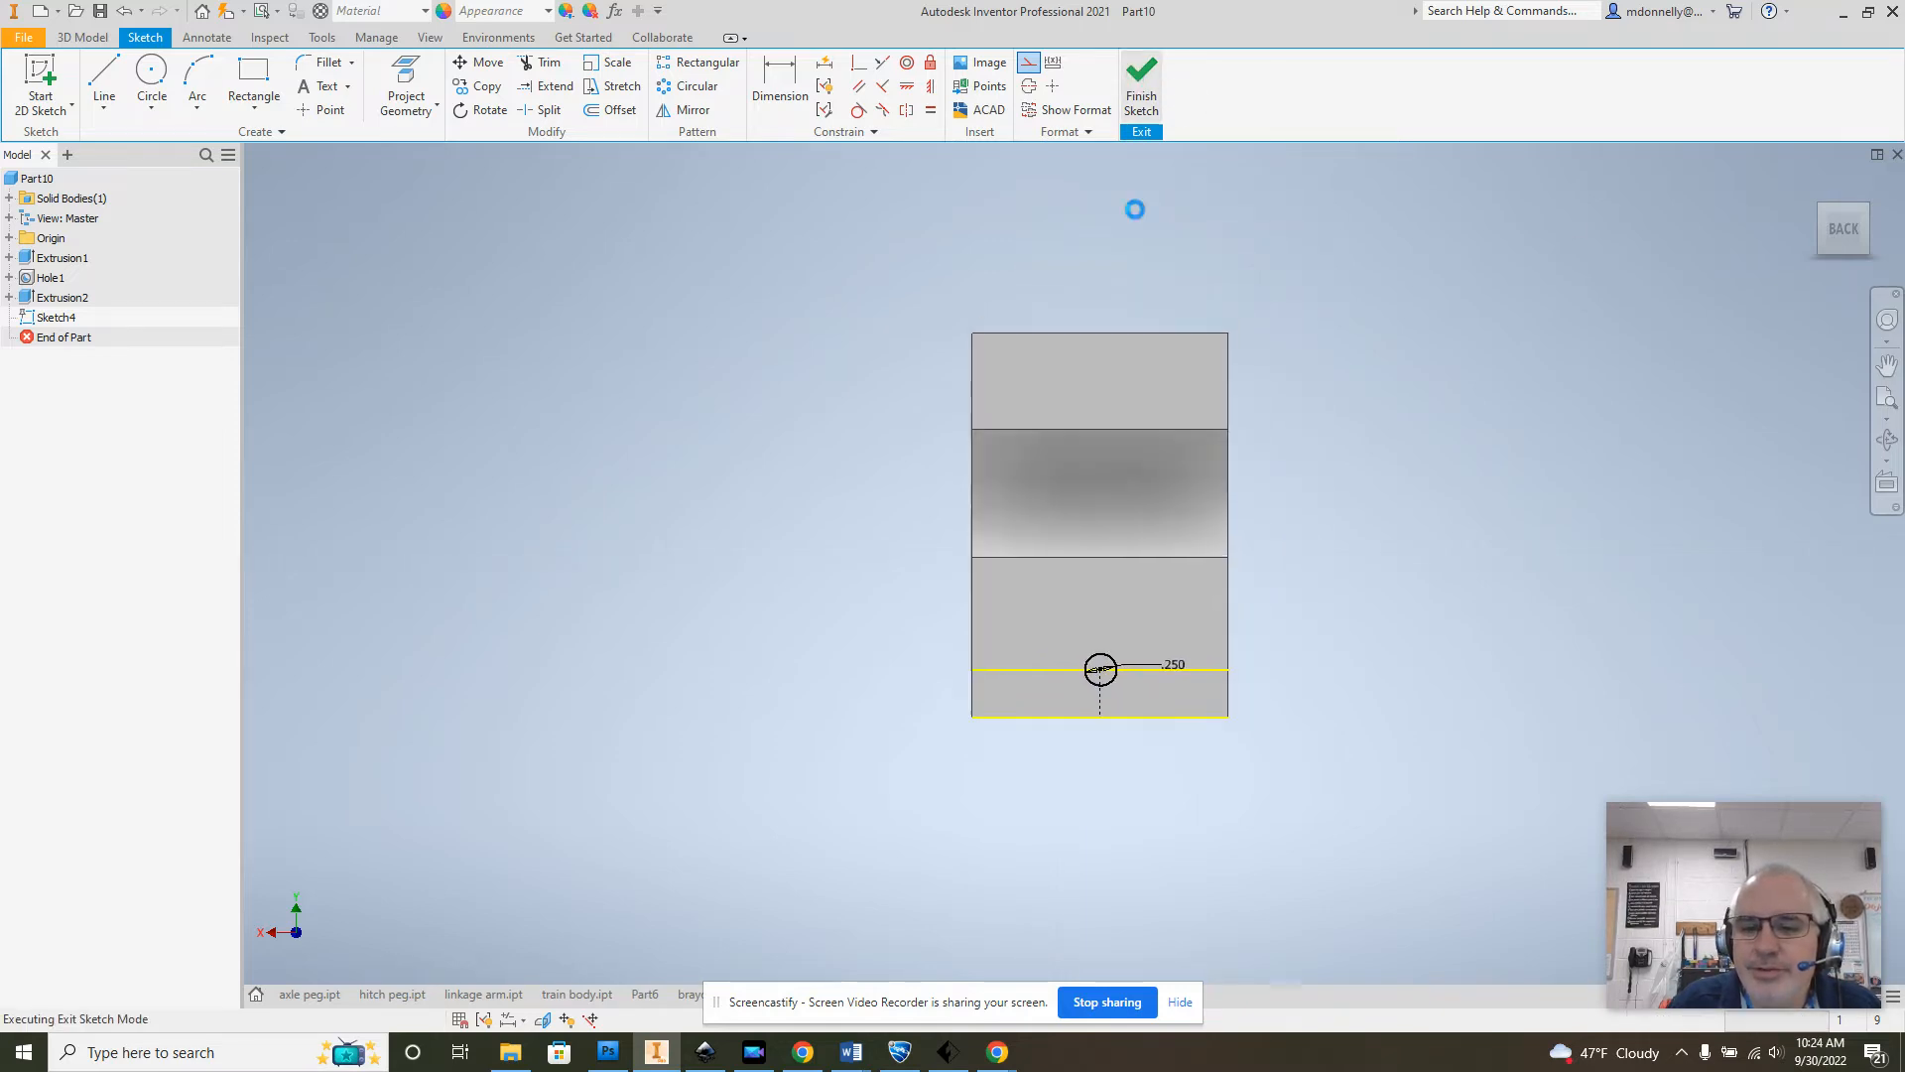
Step: Extrude both halves of the 0.25 in circle as a blind cut into the block's back end
click(104, 80)
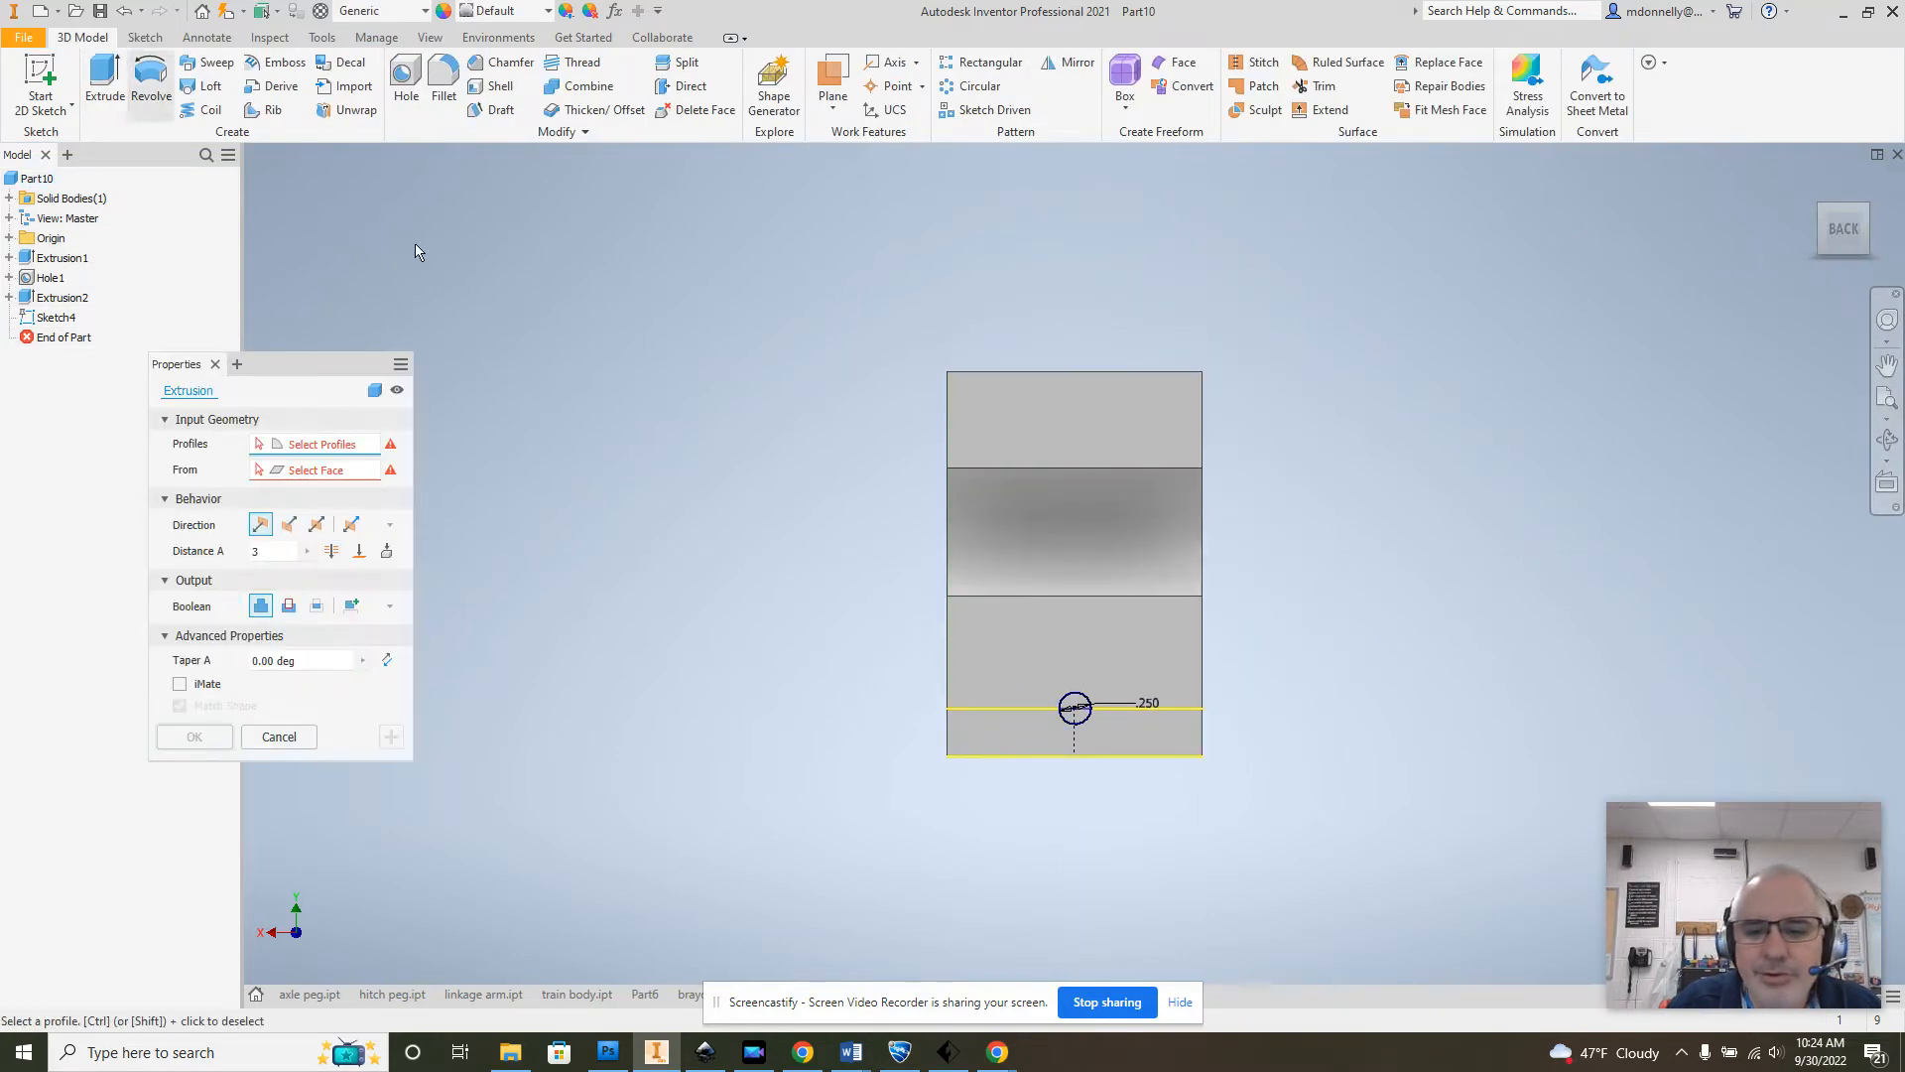
click(1080, 707)
click(1822, 213)
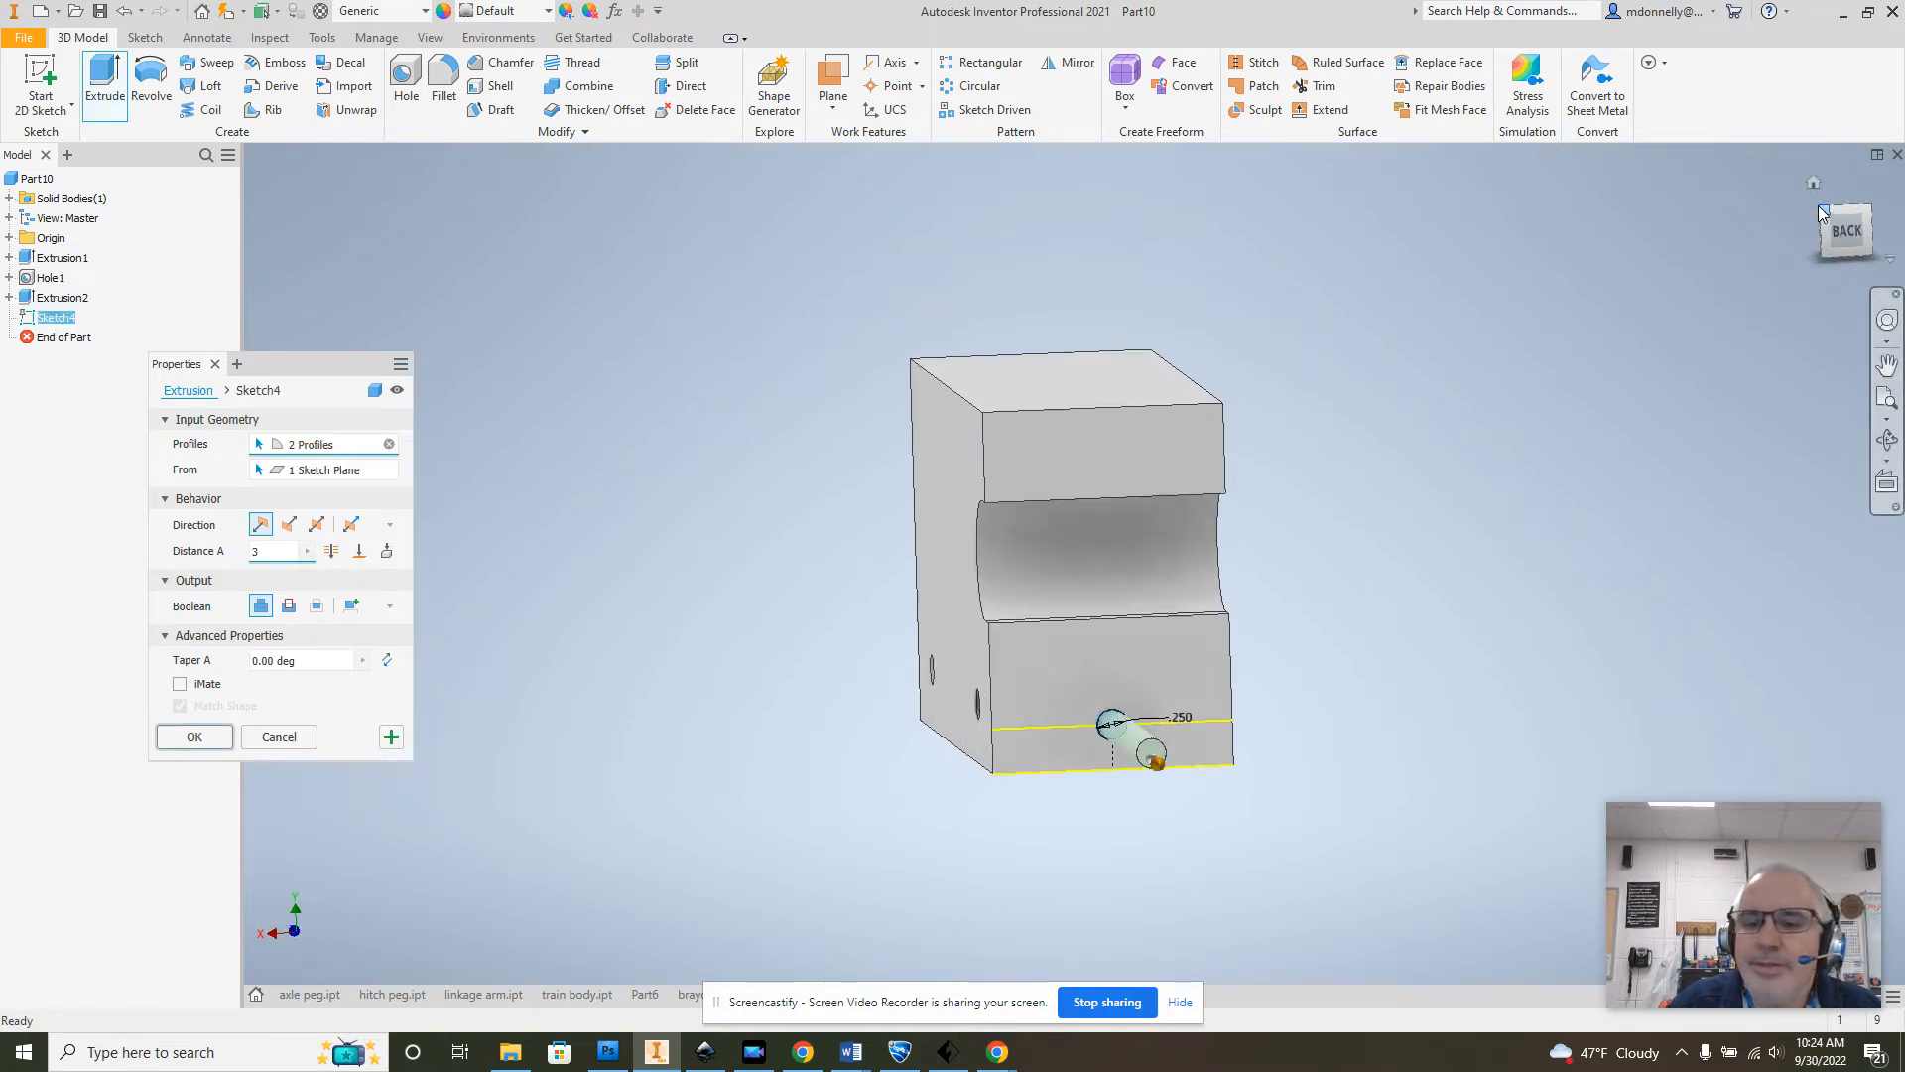
click(289, 606)
click(285, 556)
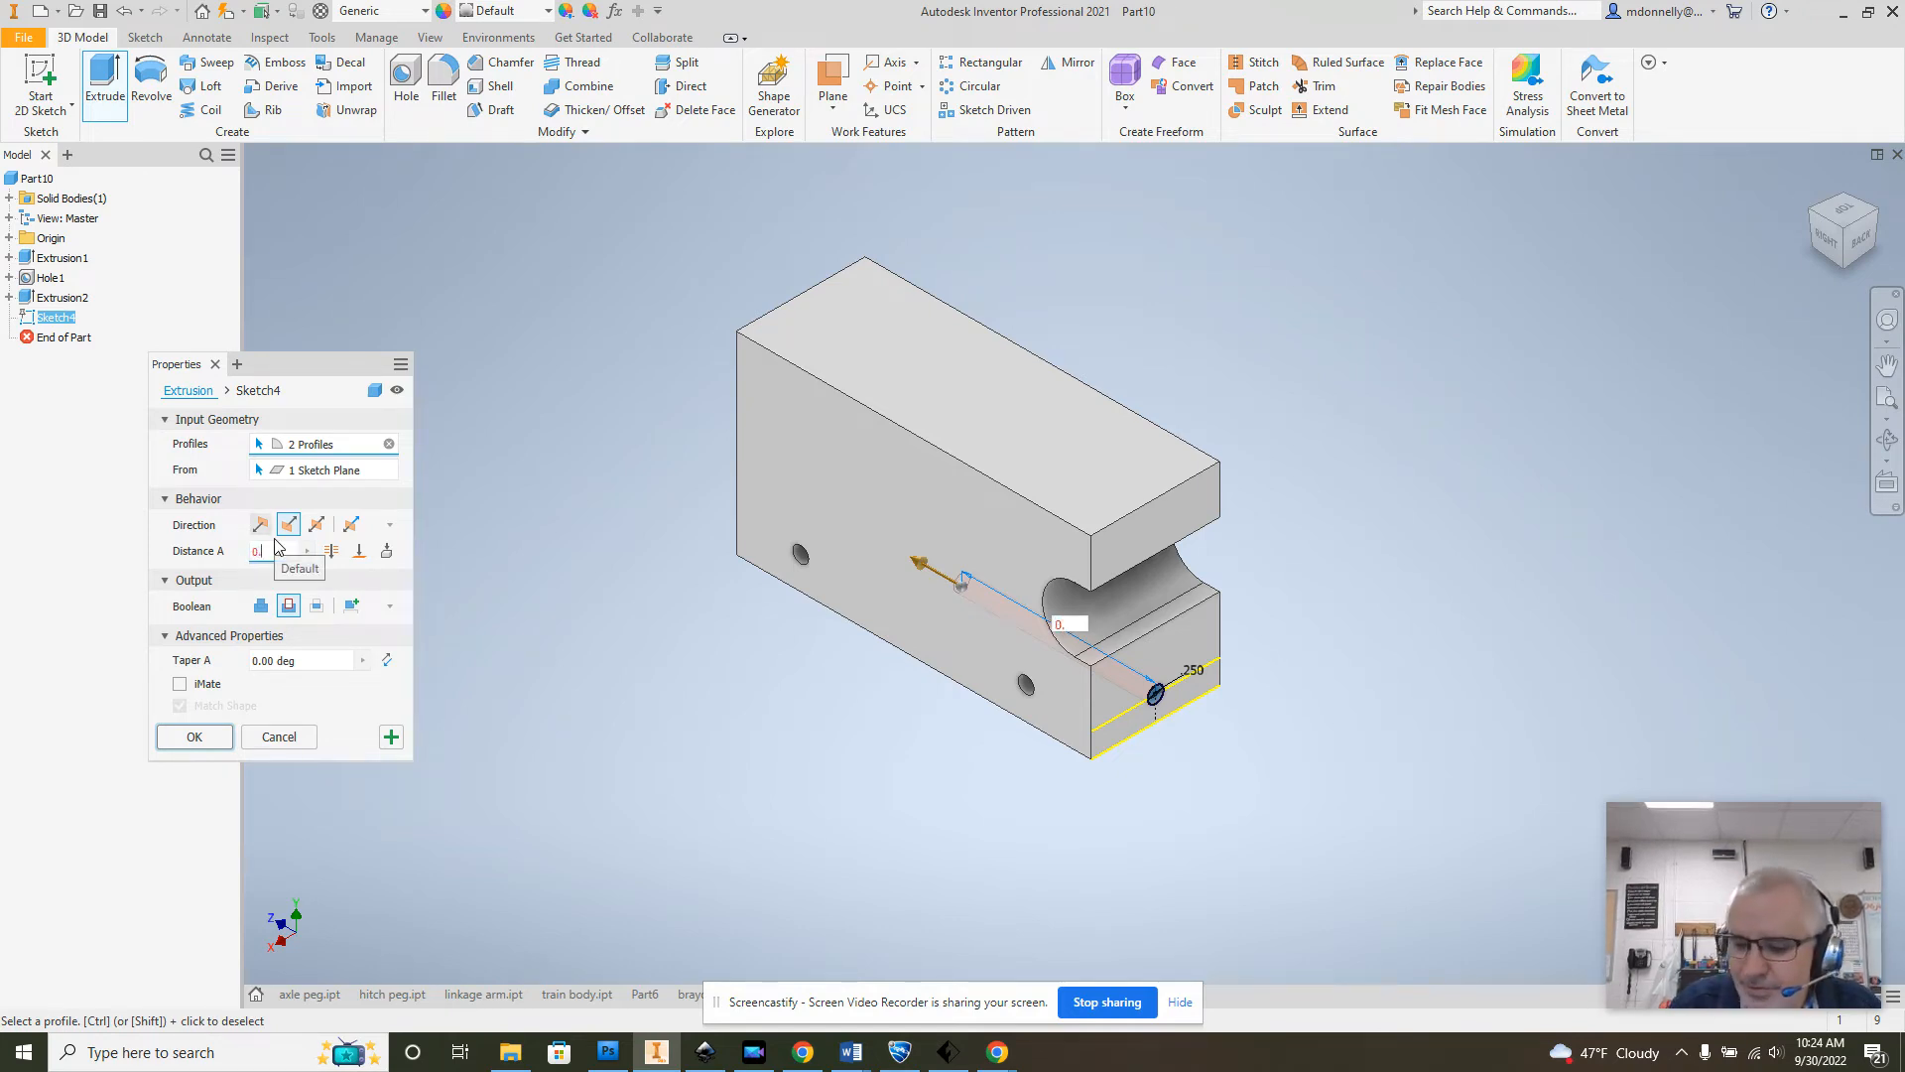
key(Return)
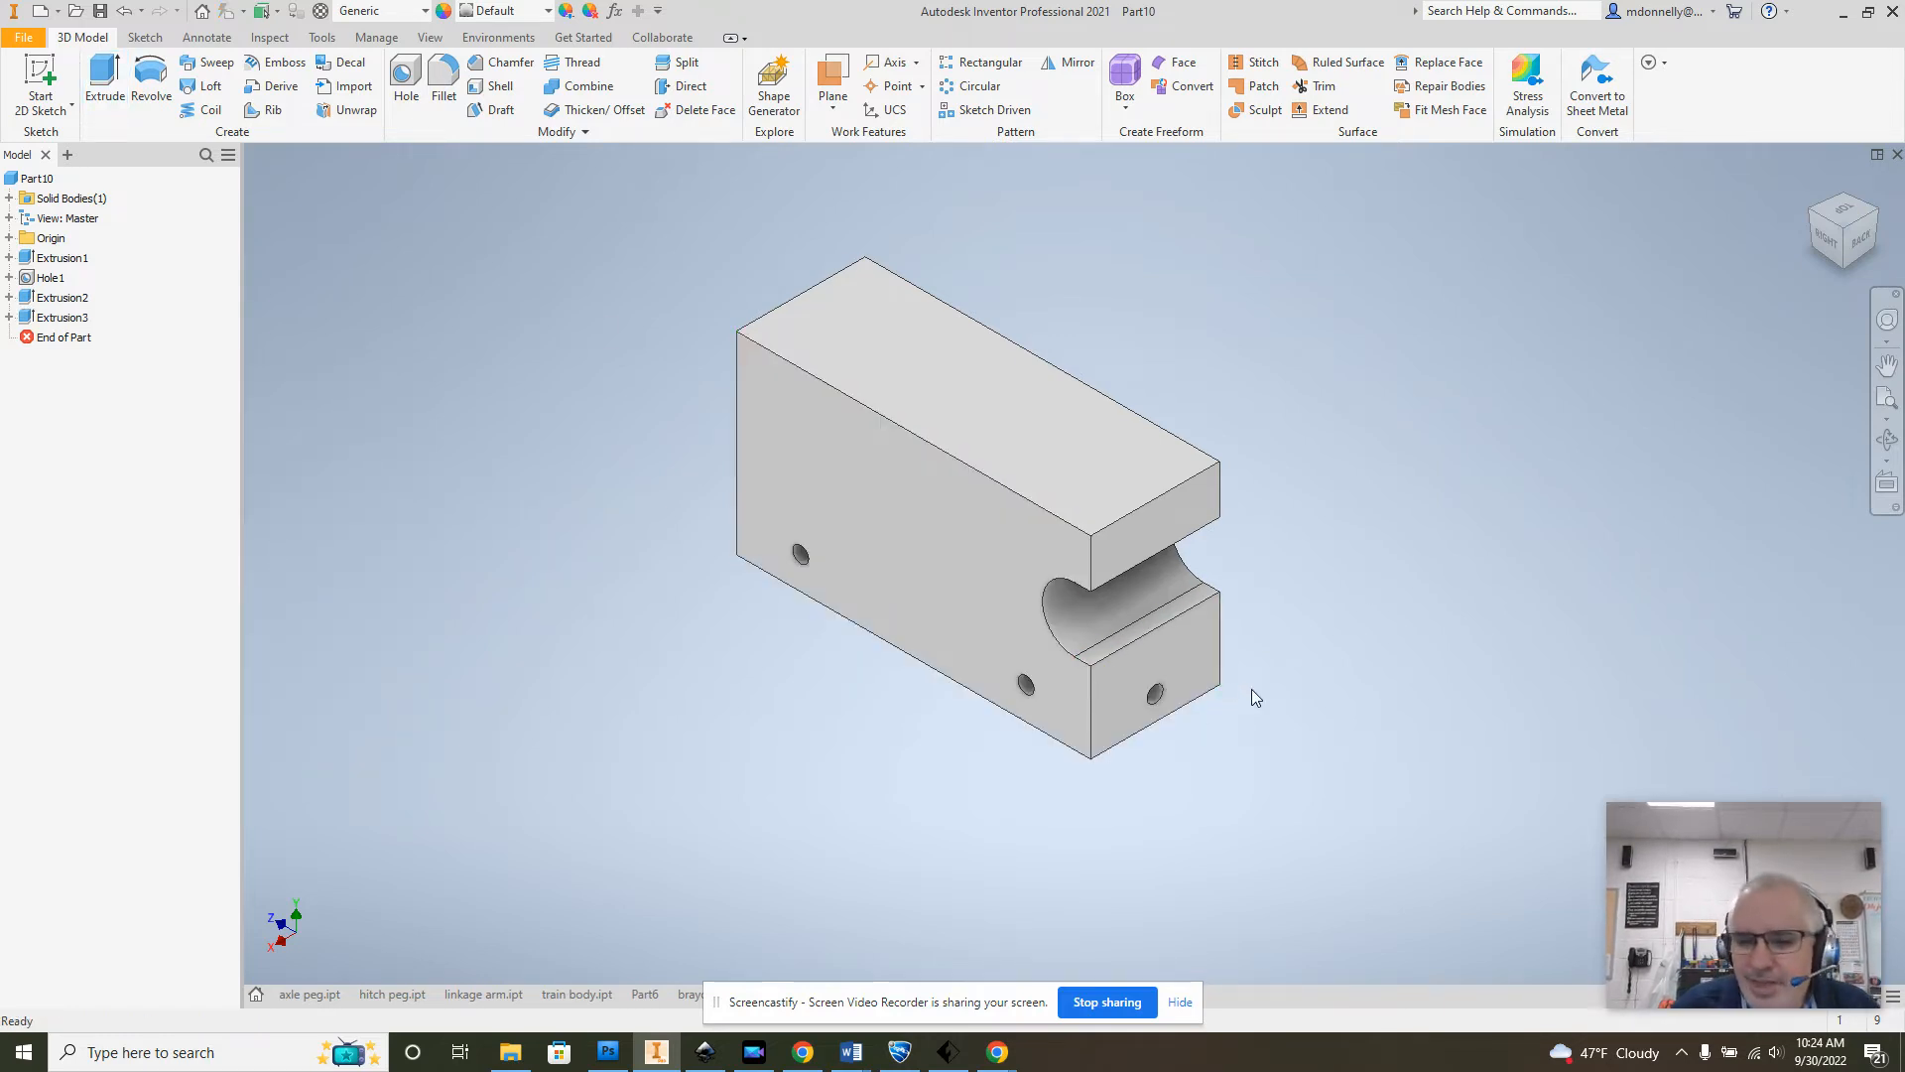
Step: Start a sketch on the back end face below the notch and project the upper and lower end faces' edges into it
click(1181, 663)
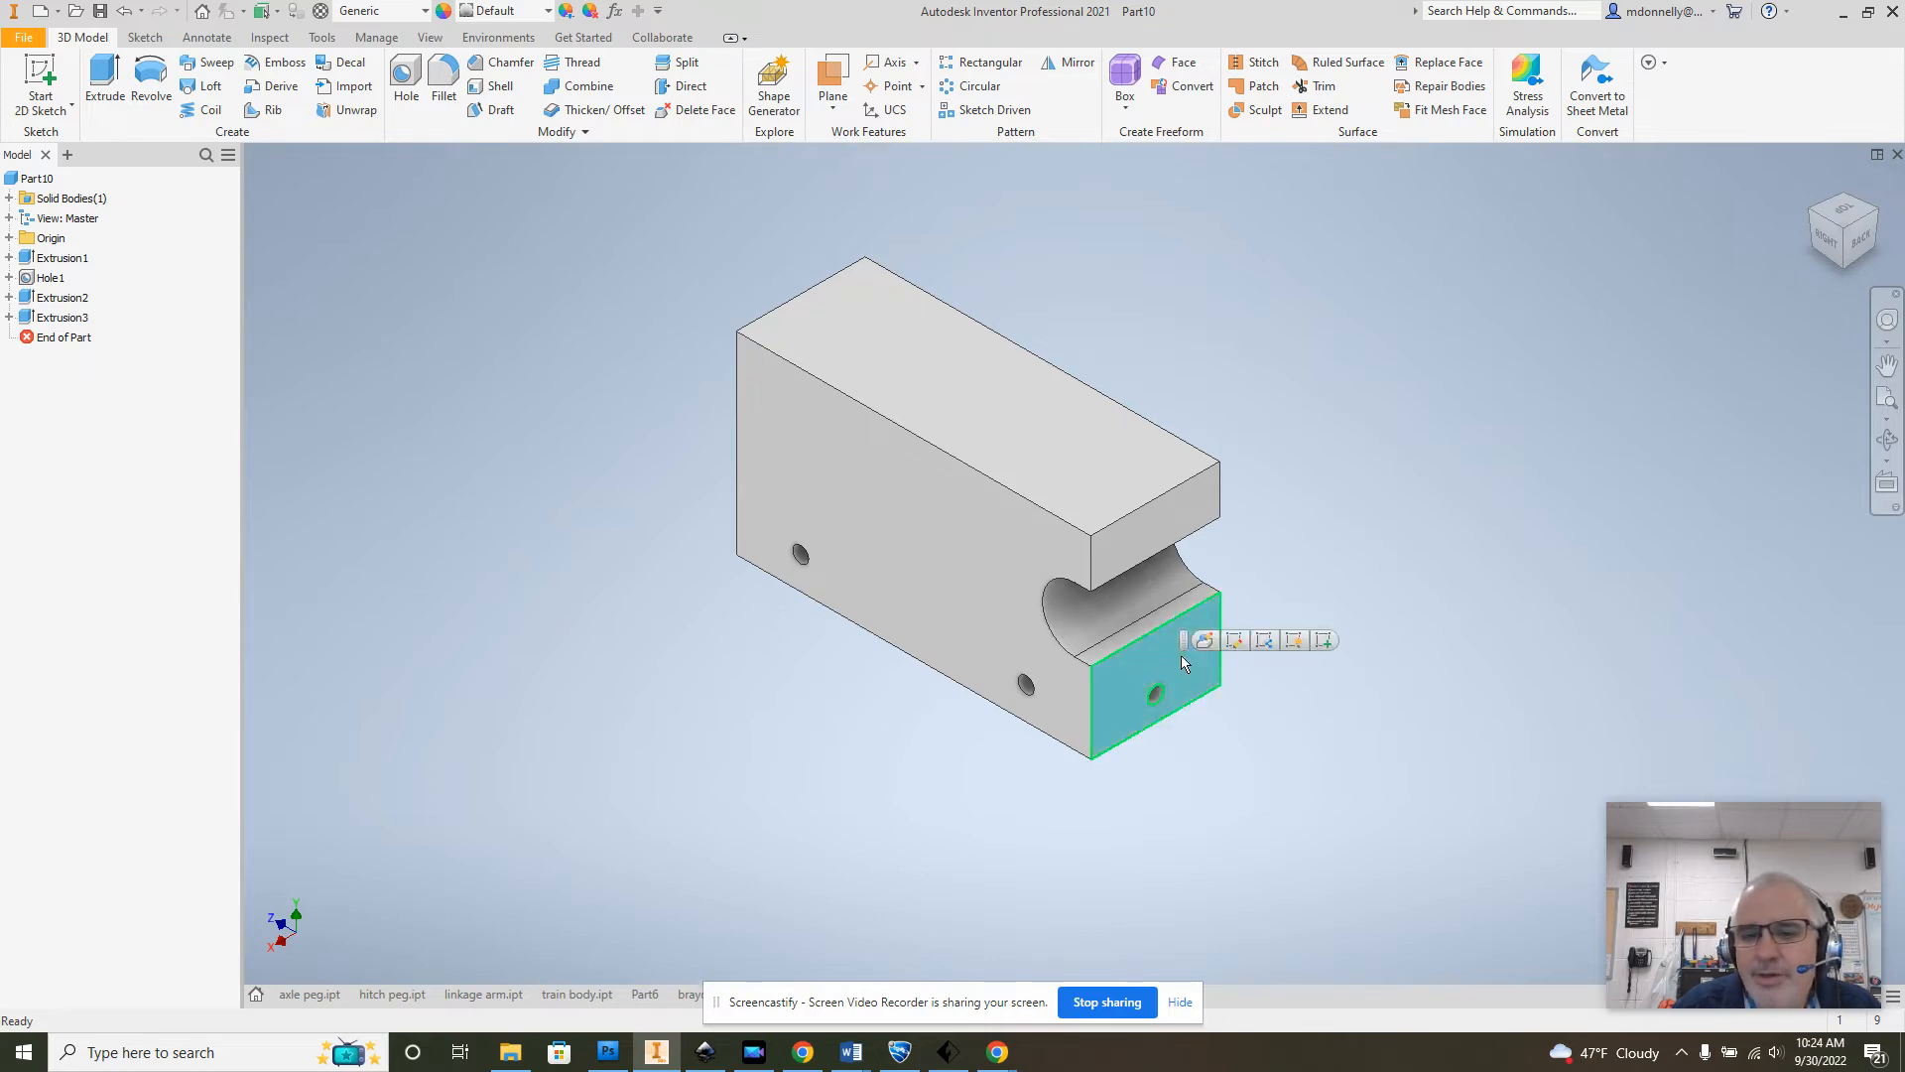
click(1323, 640)
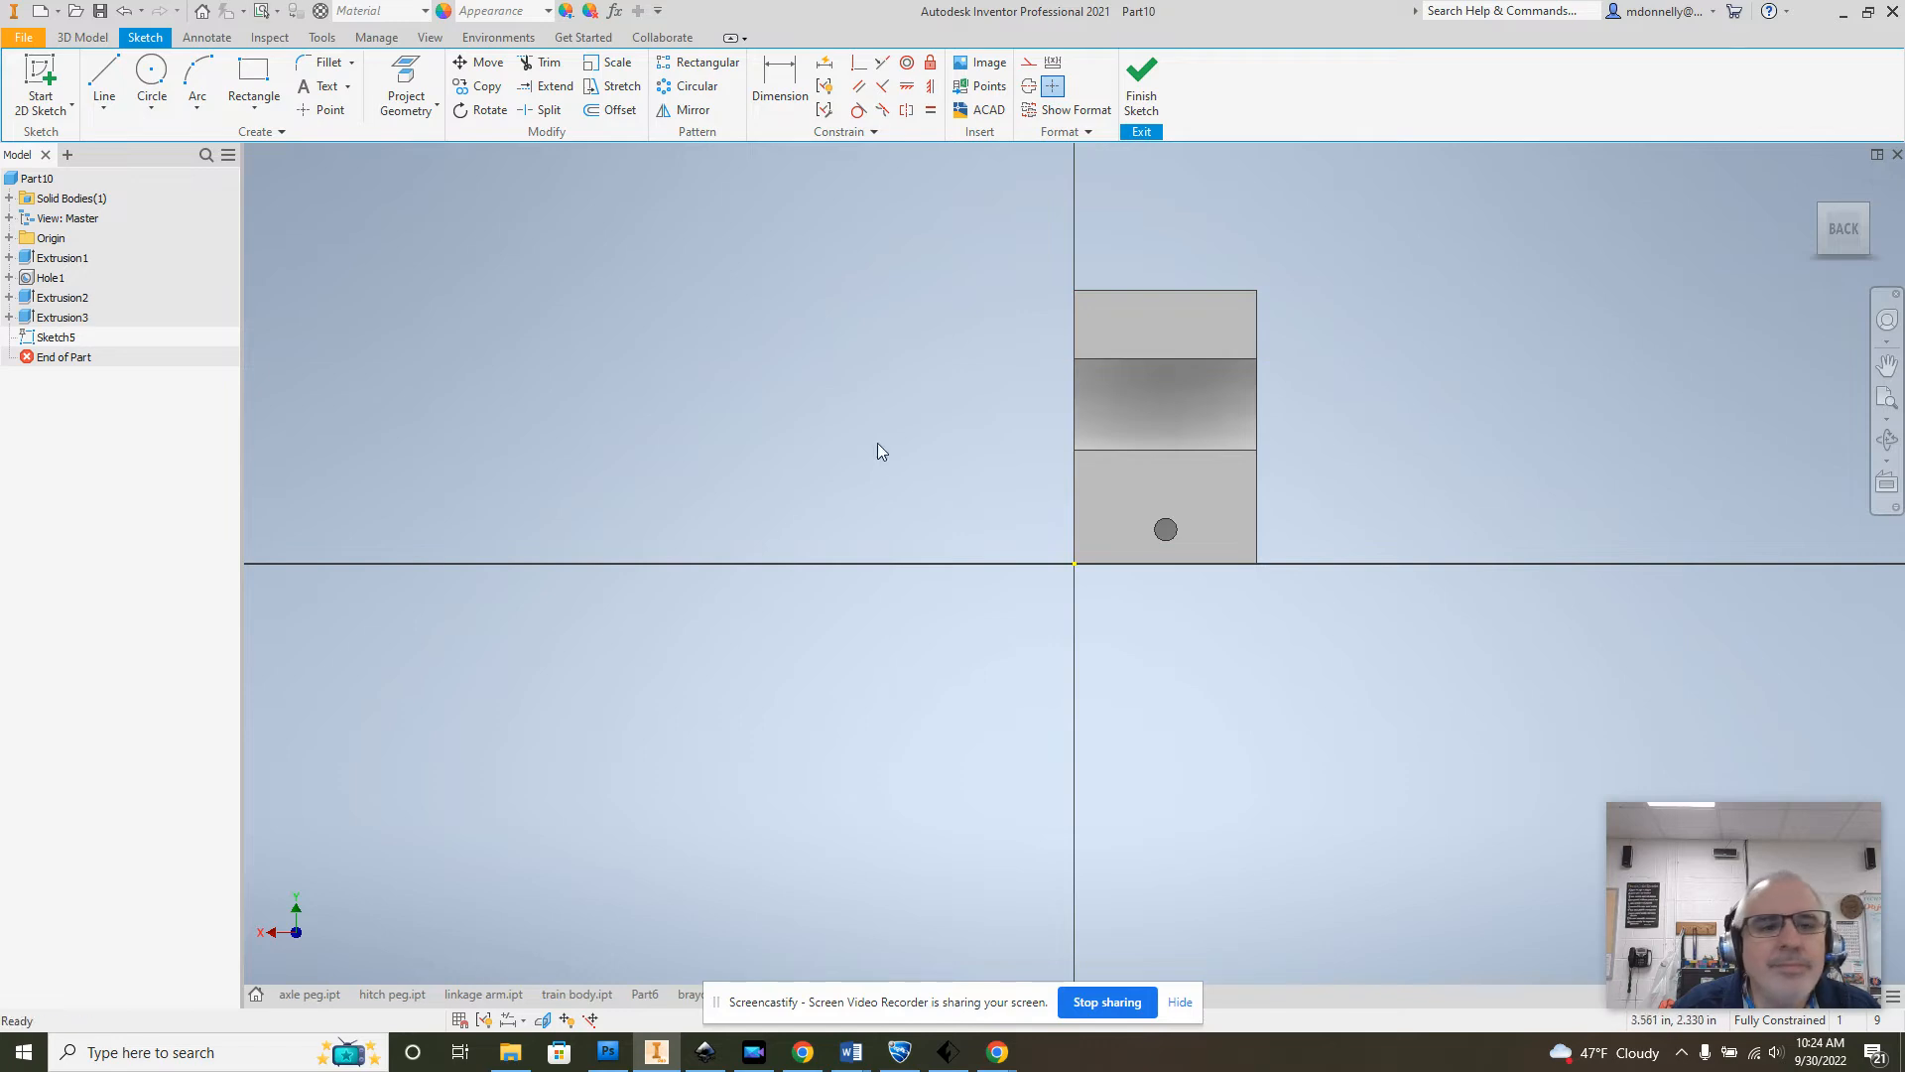
click(407, 83)
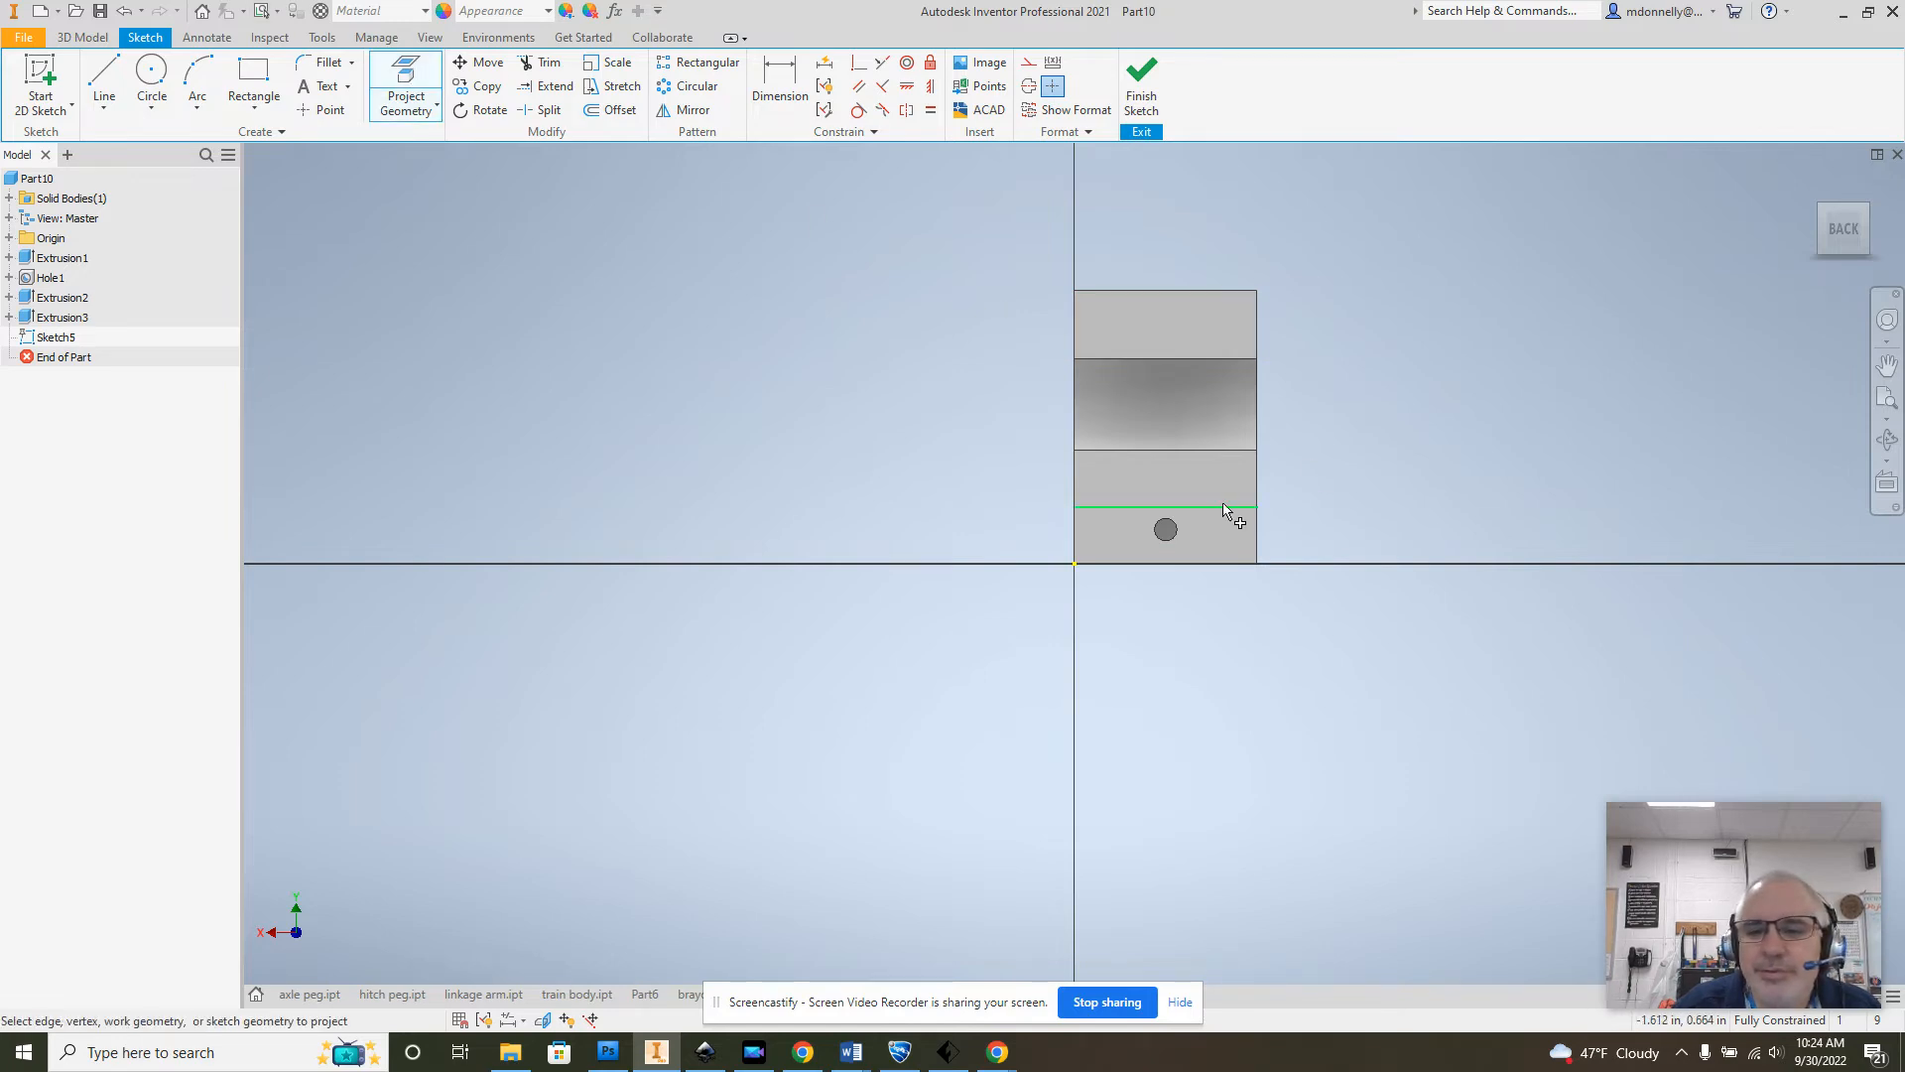
click(1235, 337)
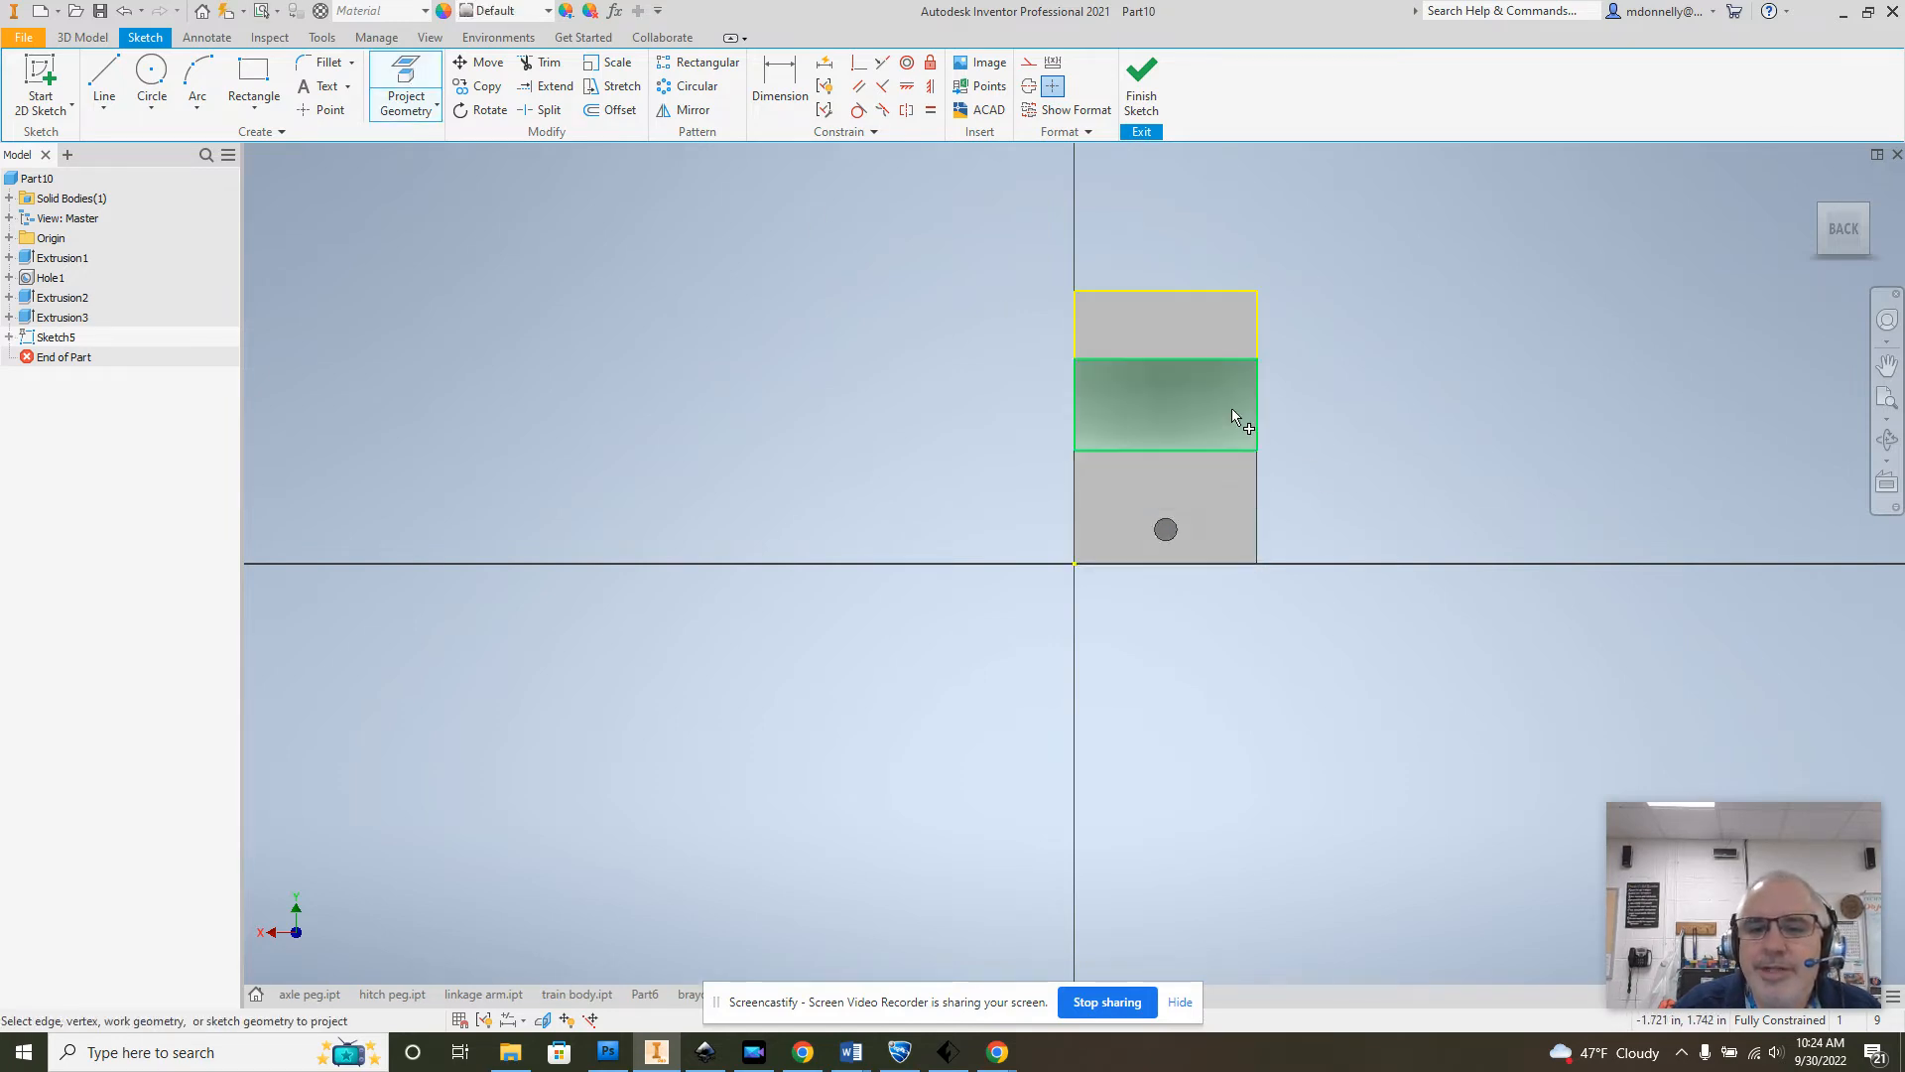
click(1231, 474)
right_click(1230, 474)
click(1289, 469)
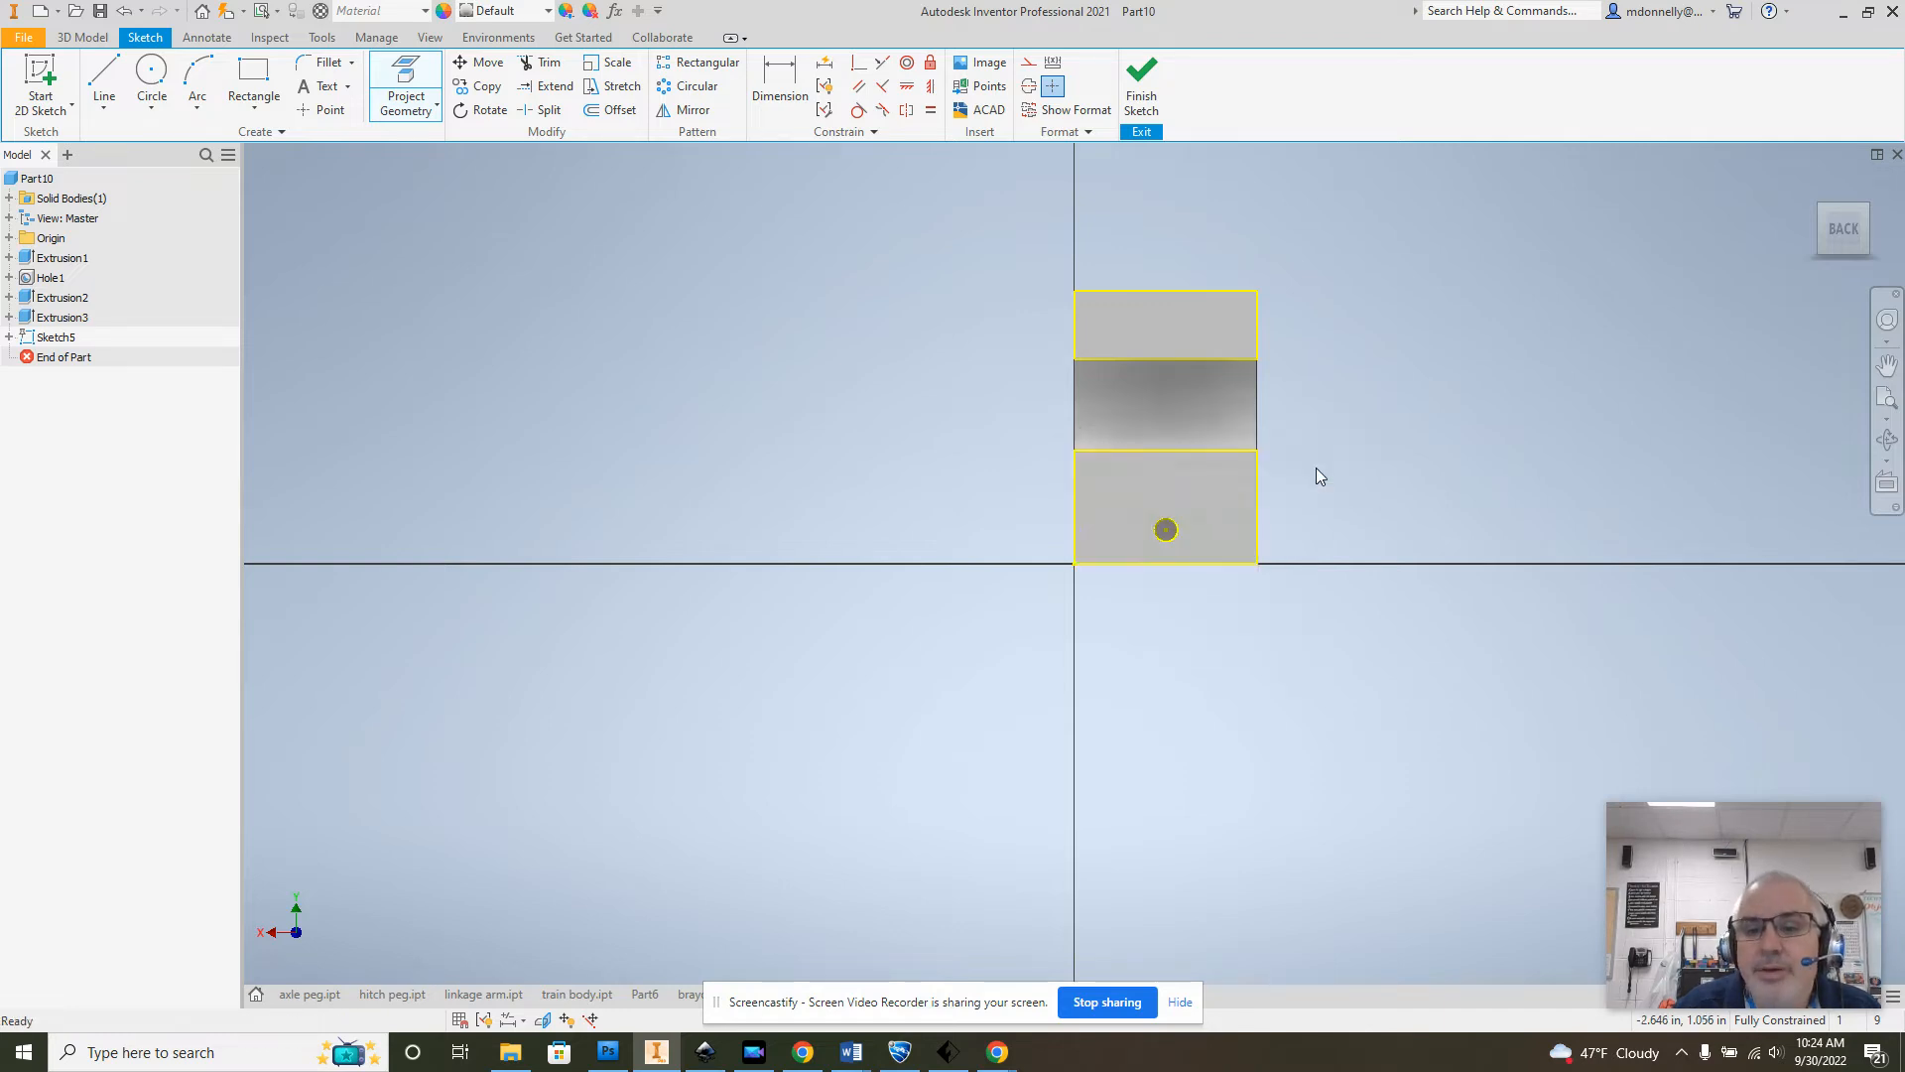
Step: Draw a 4.7 in diameter circle centered on the small end hole
click(154, 74)
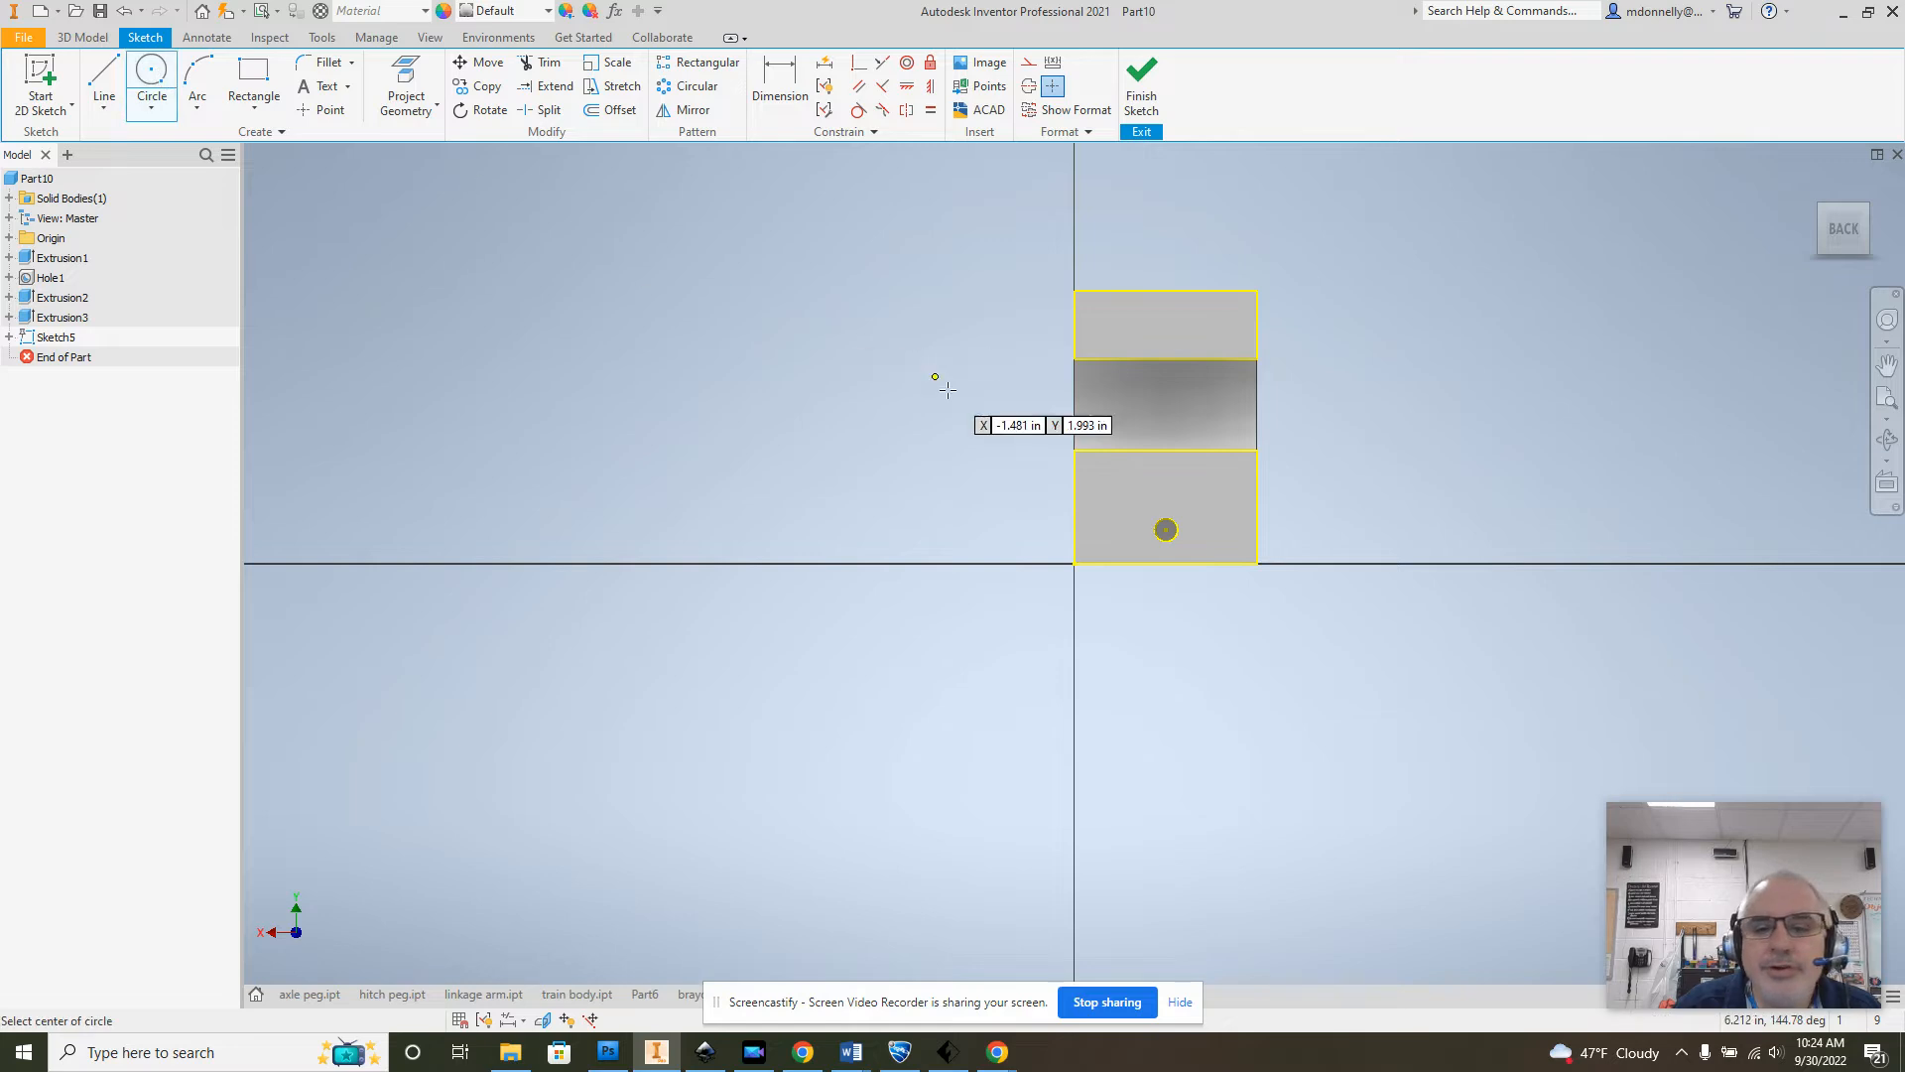
click(1166, 529)
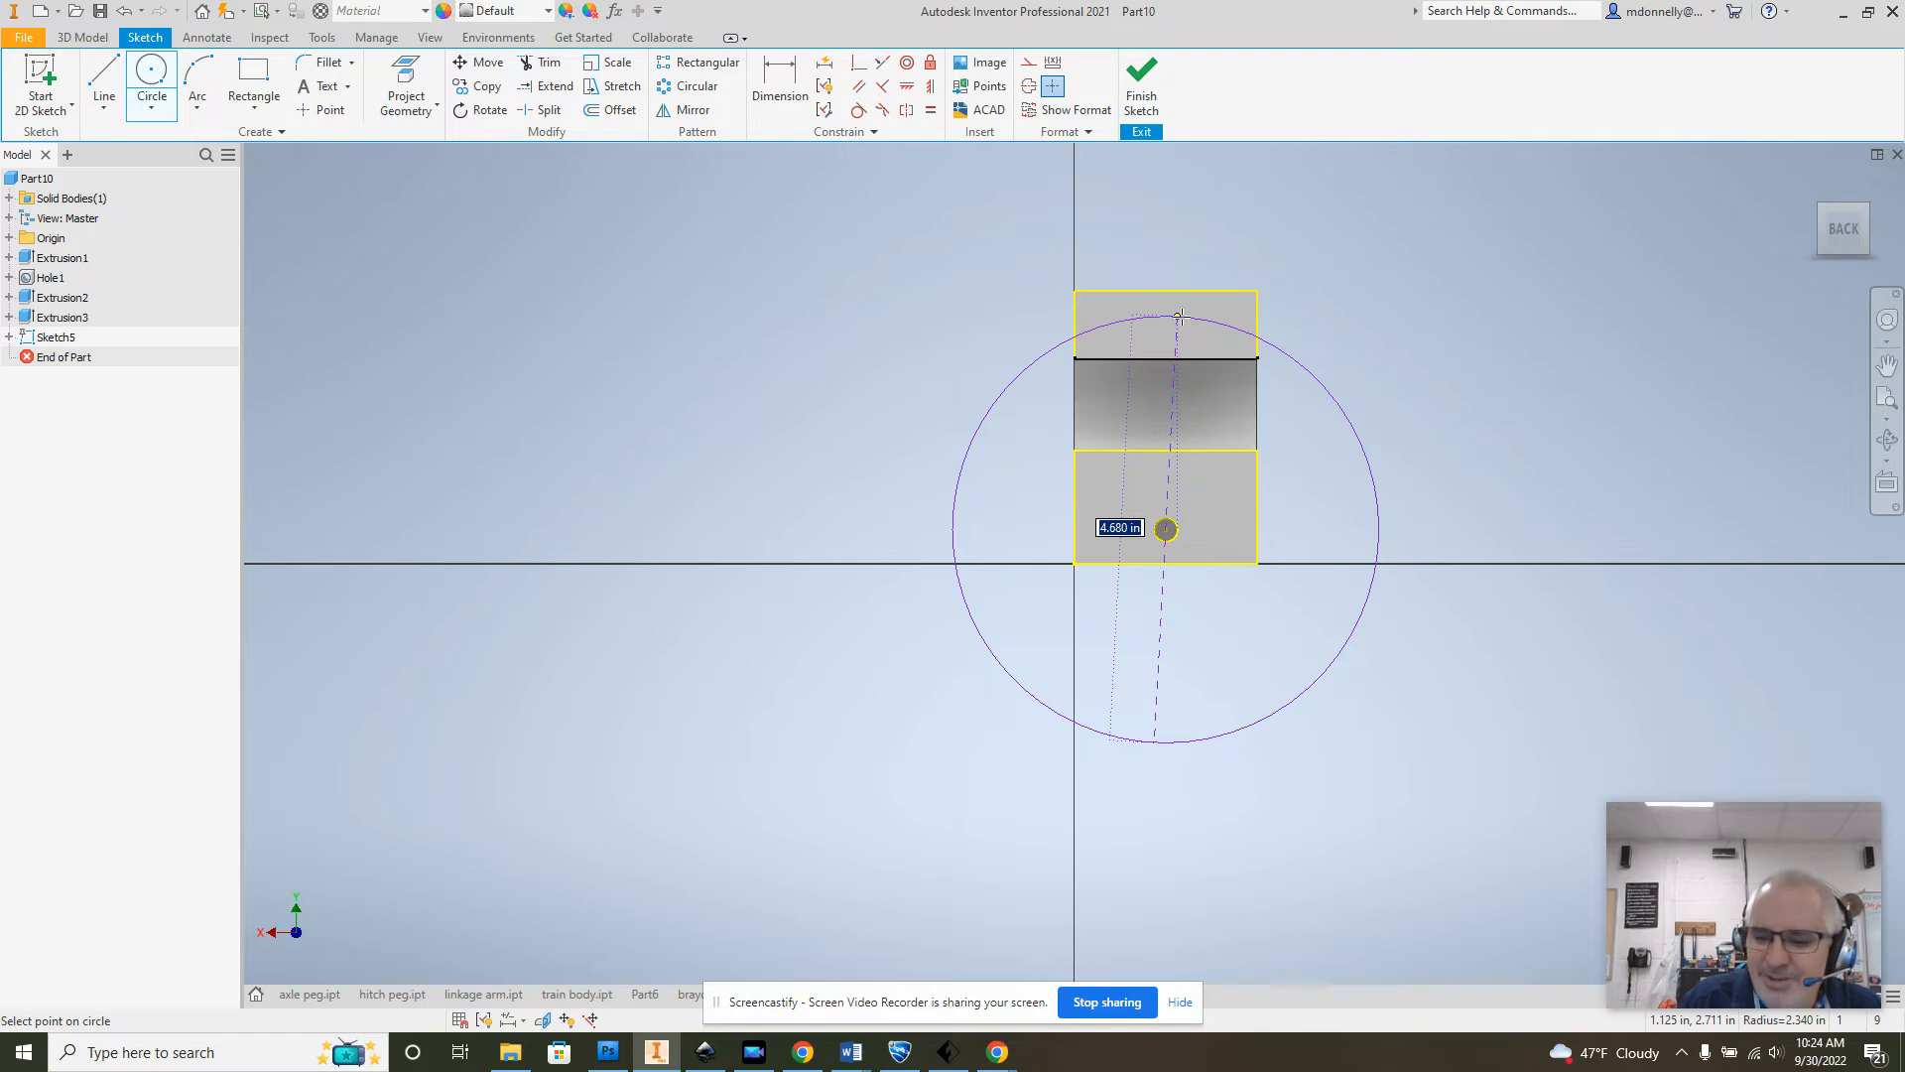
text(4.7)
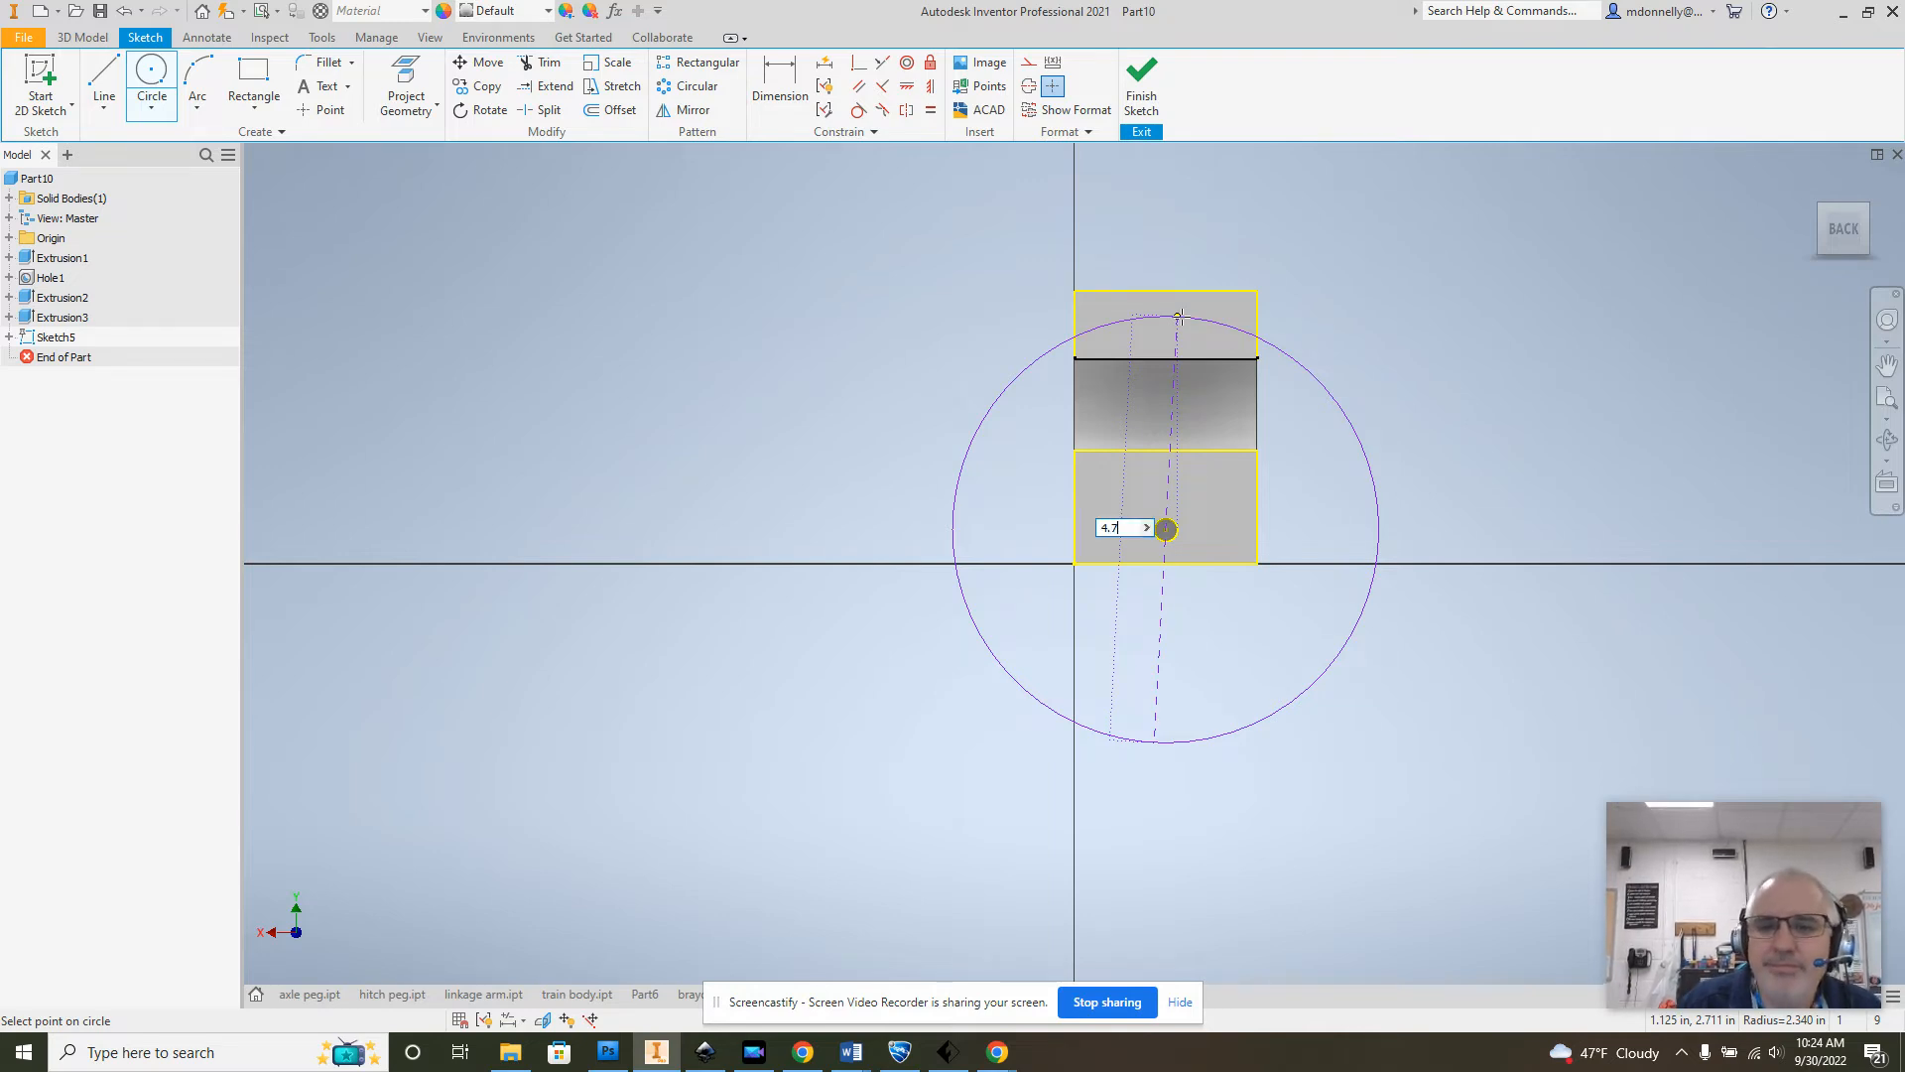
key(Return)
right_click(1373, 290)
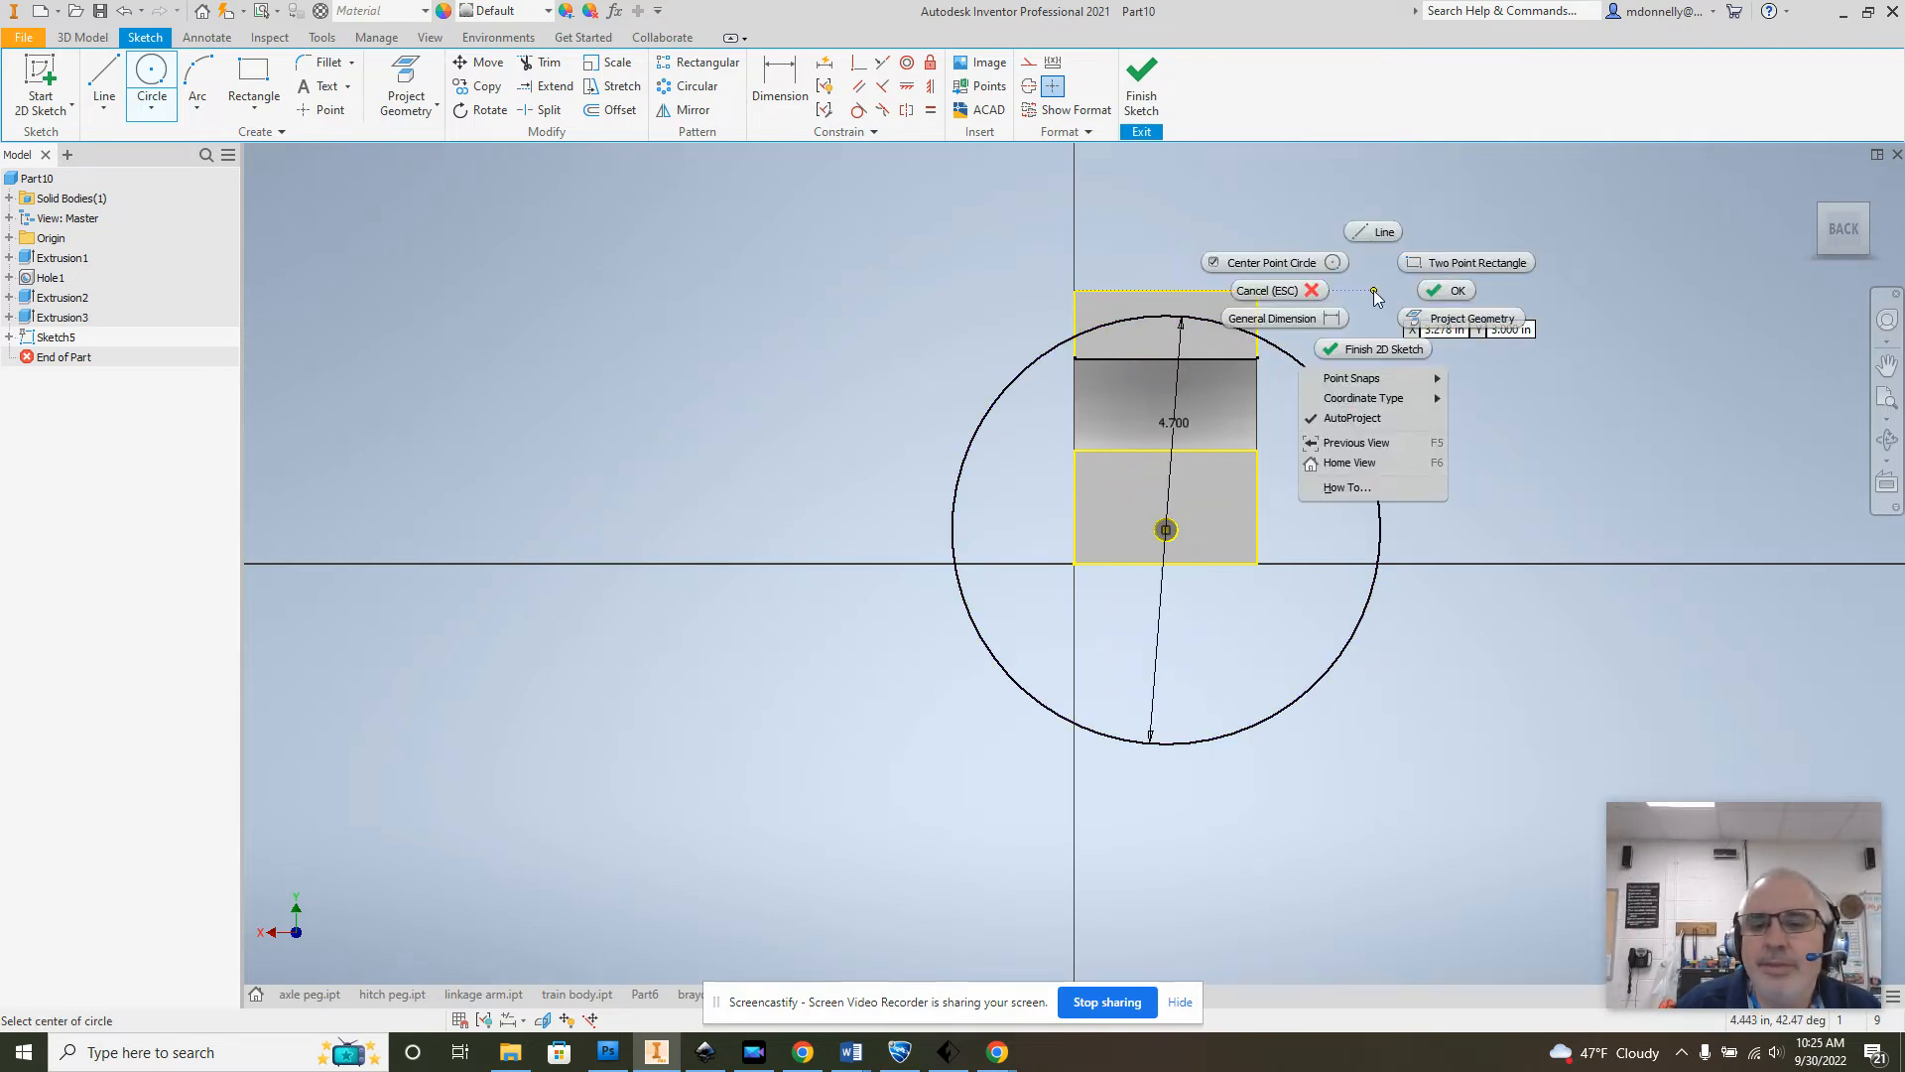
click(1444, 287)
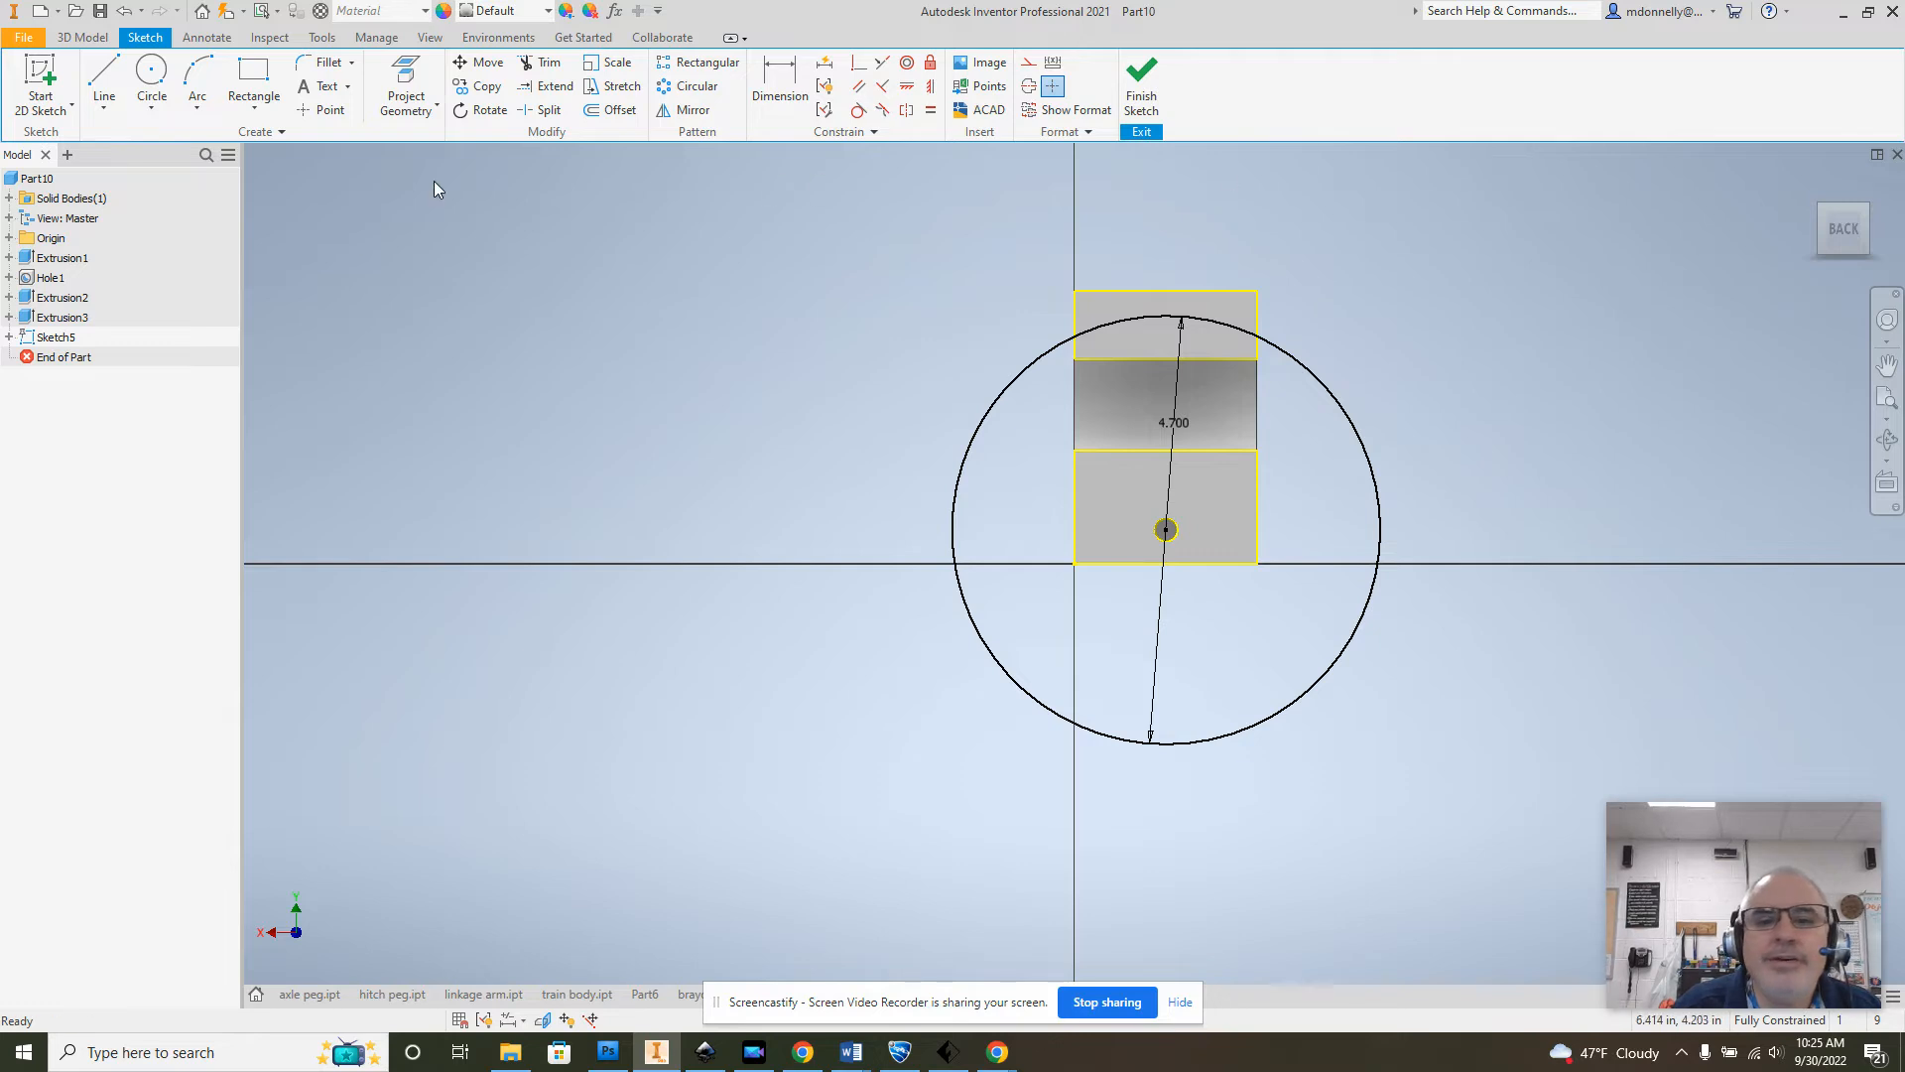
Step: Trim the circle outside the block, keeping only the arc across the upper end face, and finish the sketch
click(544, 63)
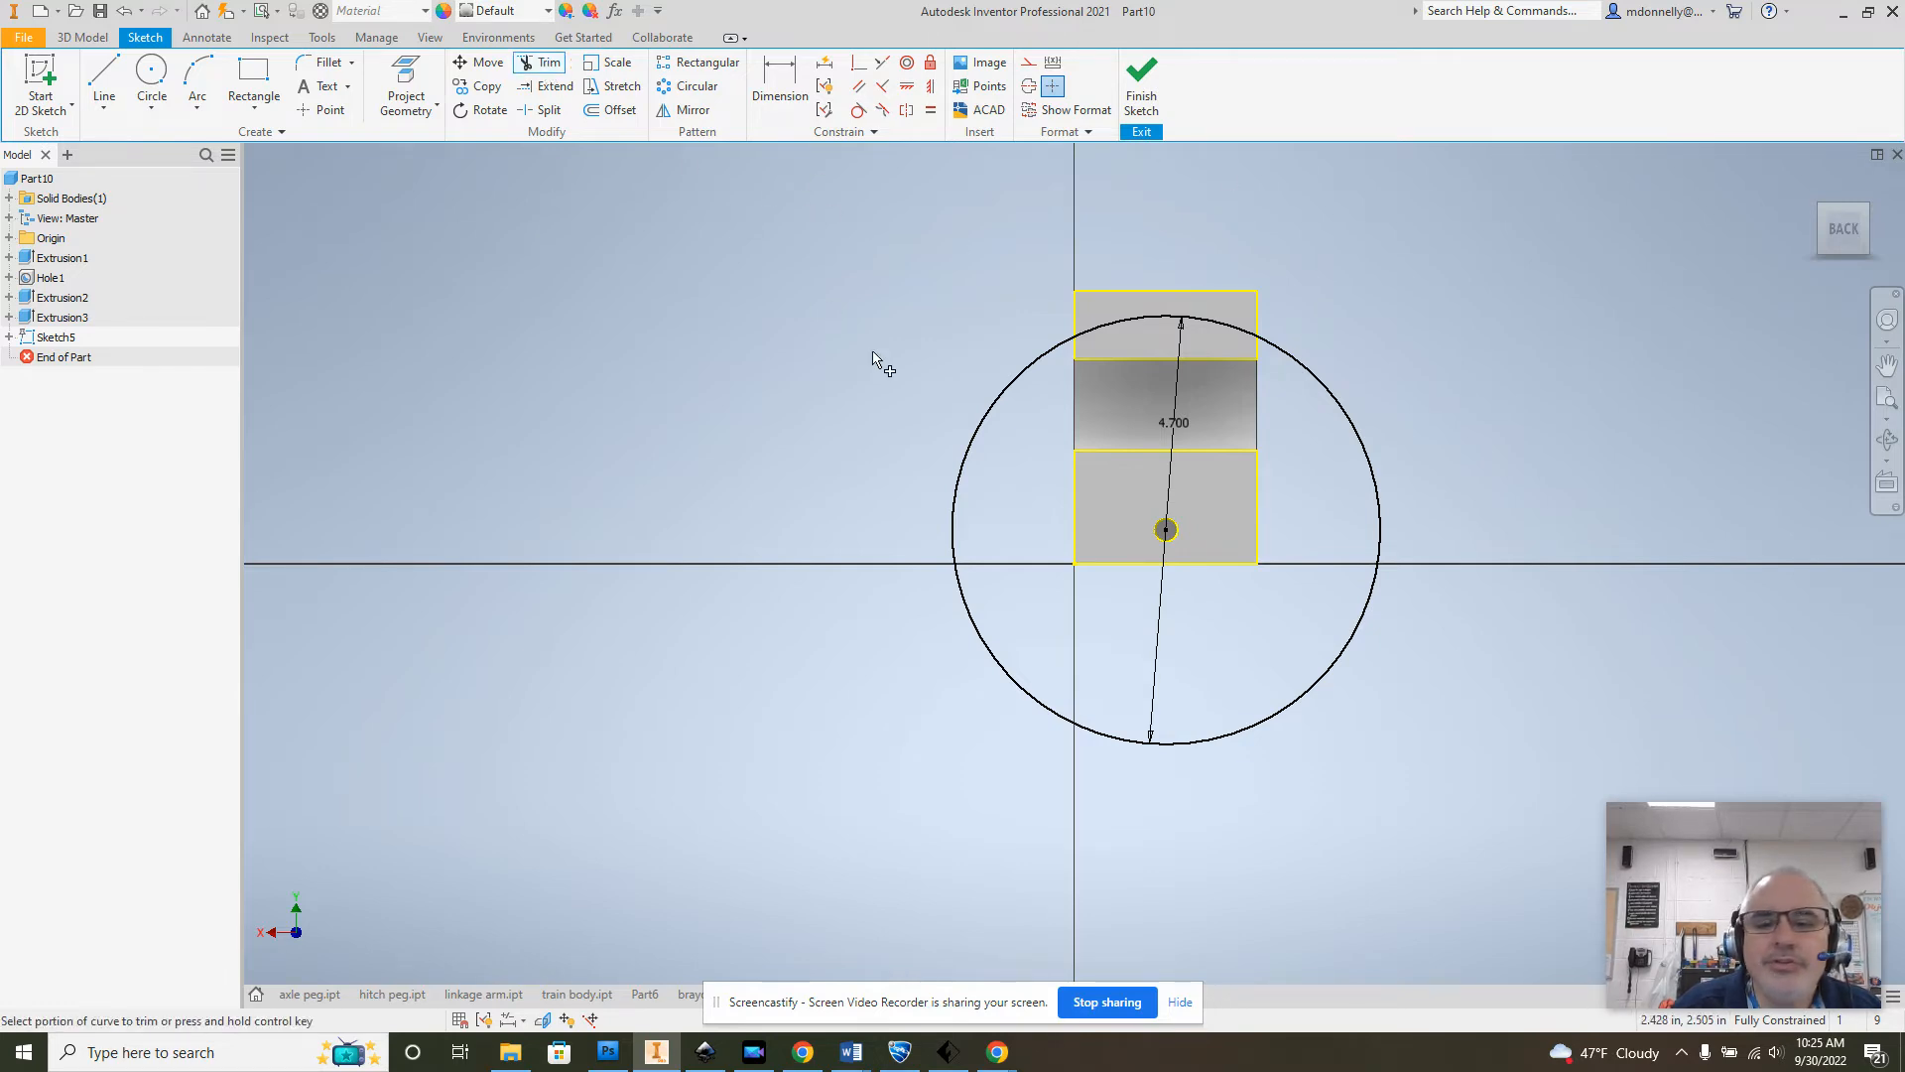
click(1002, 406)
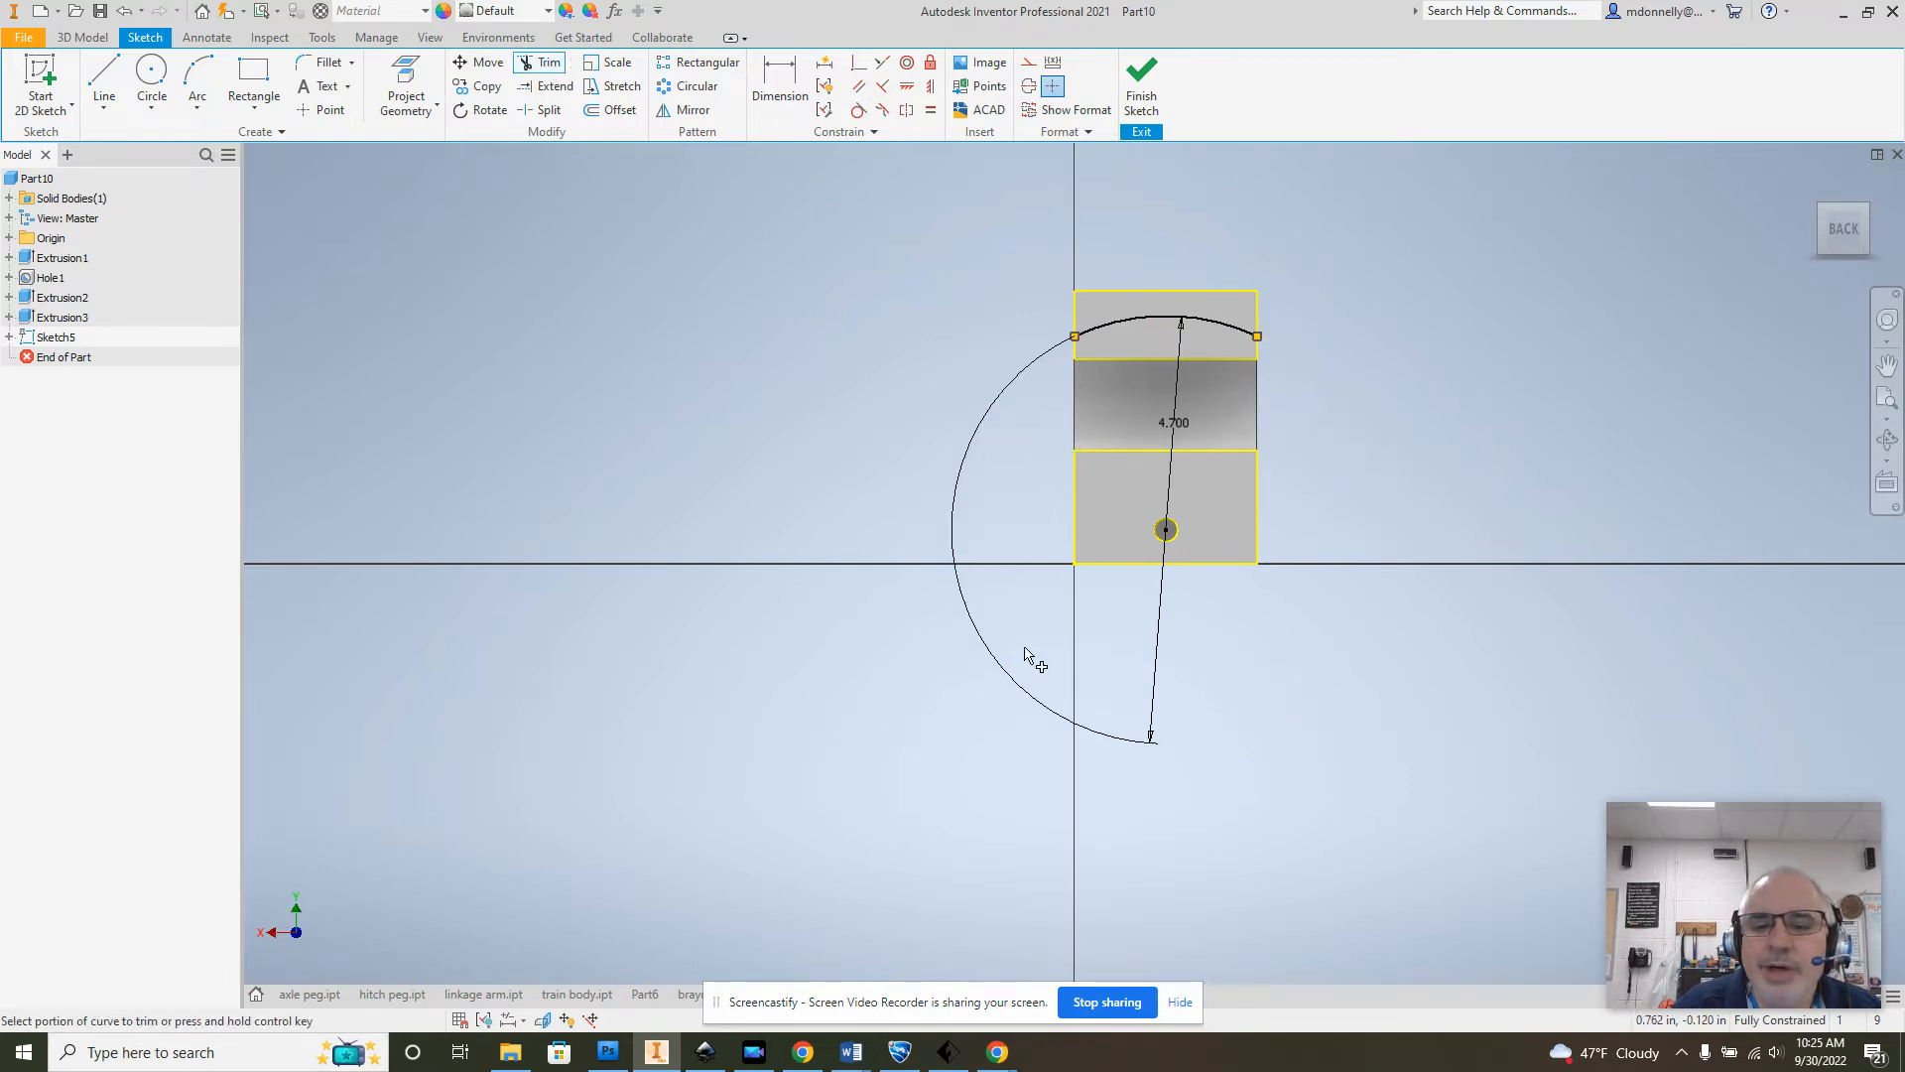
right_click(1401, 446)
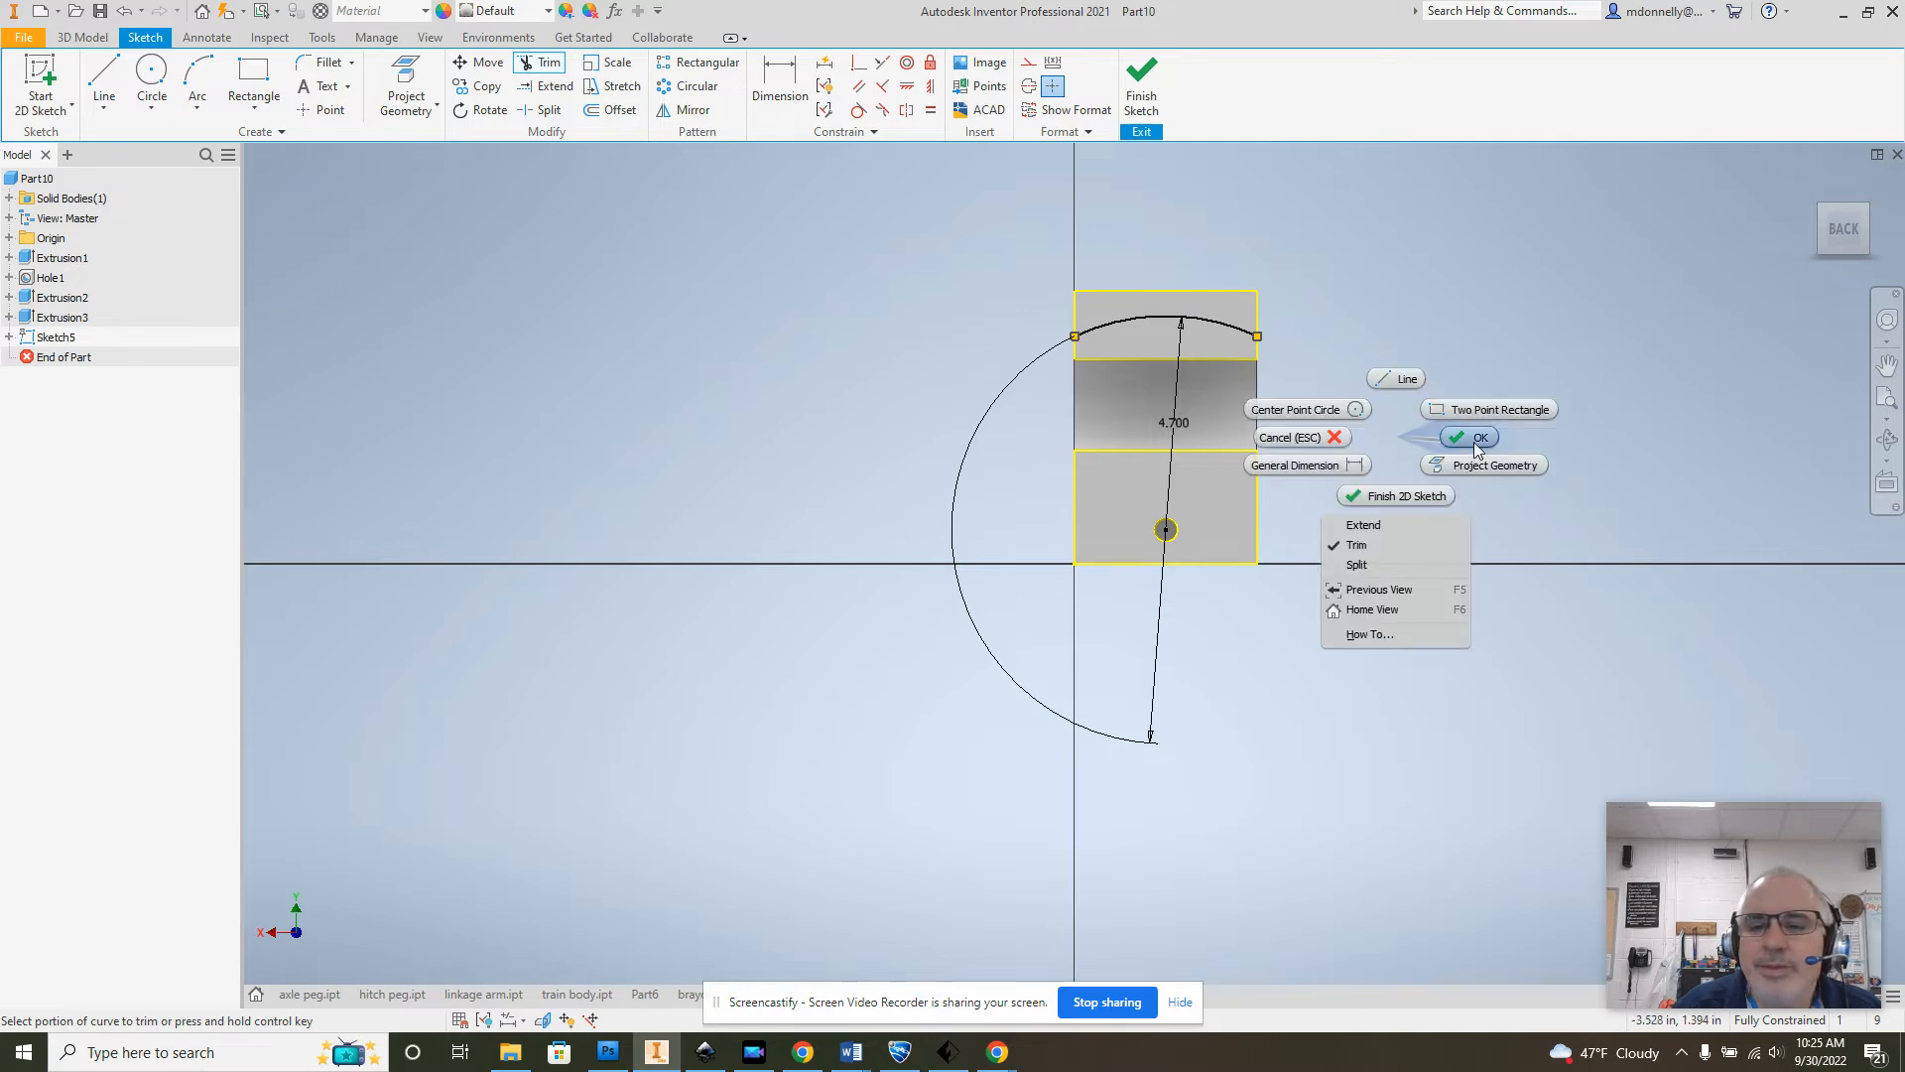
click(1473, 443)
click(1141, 79)
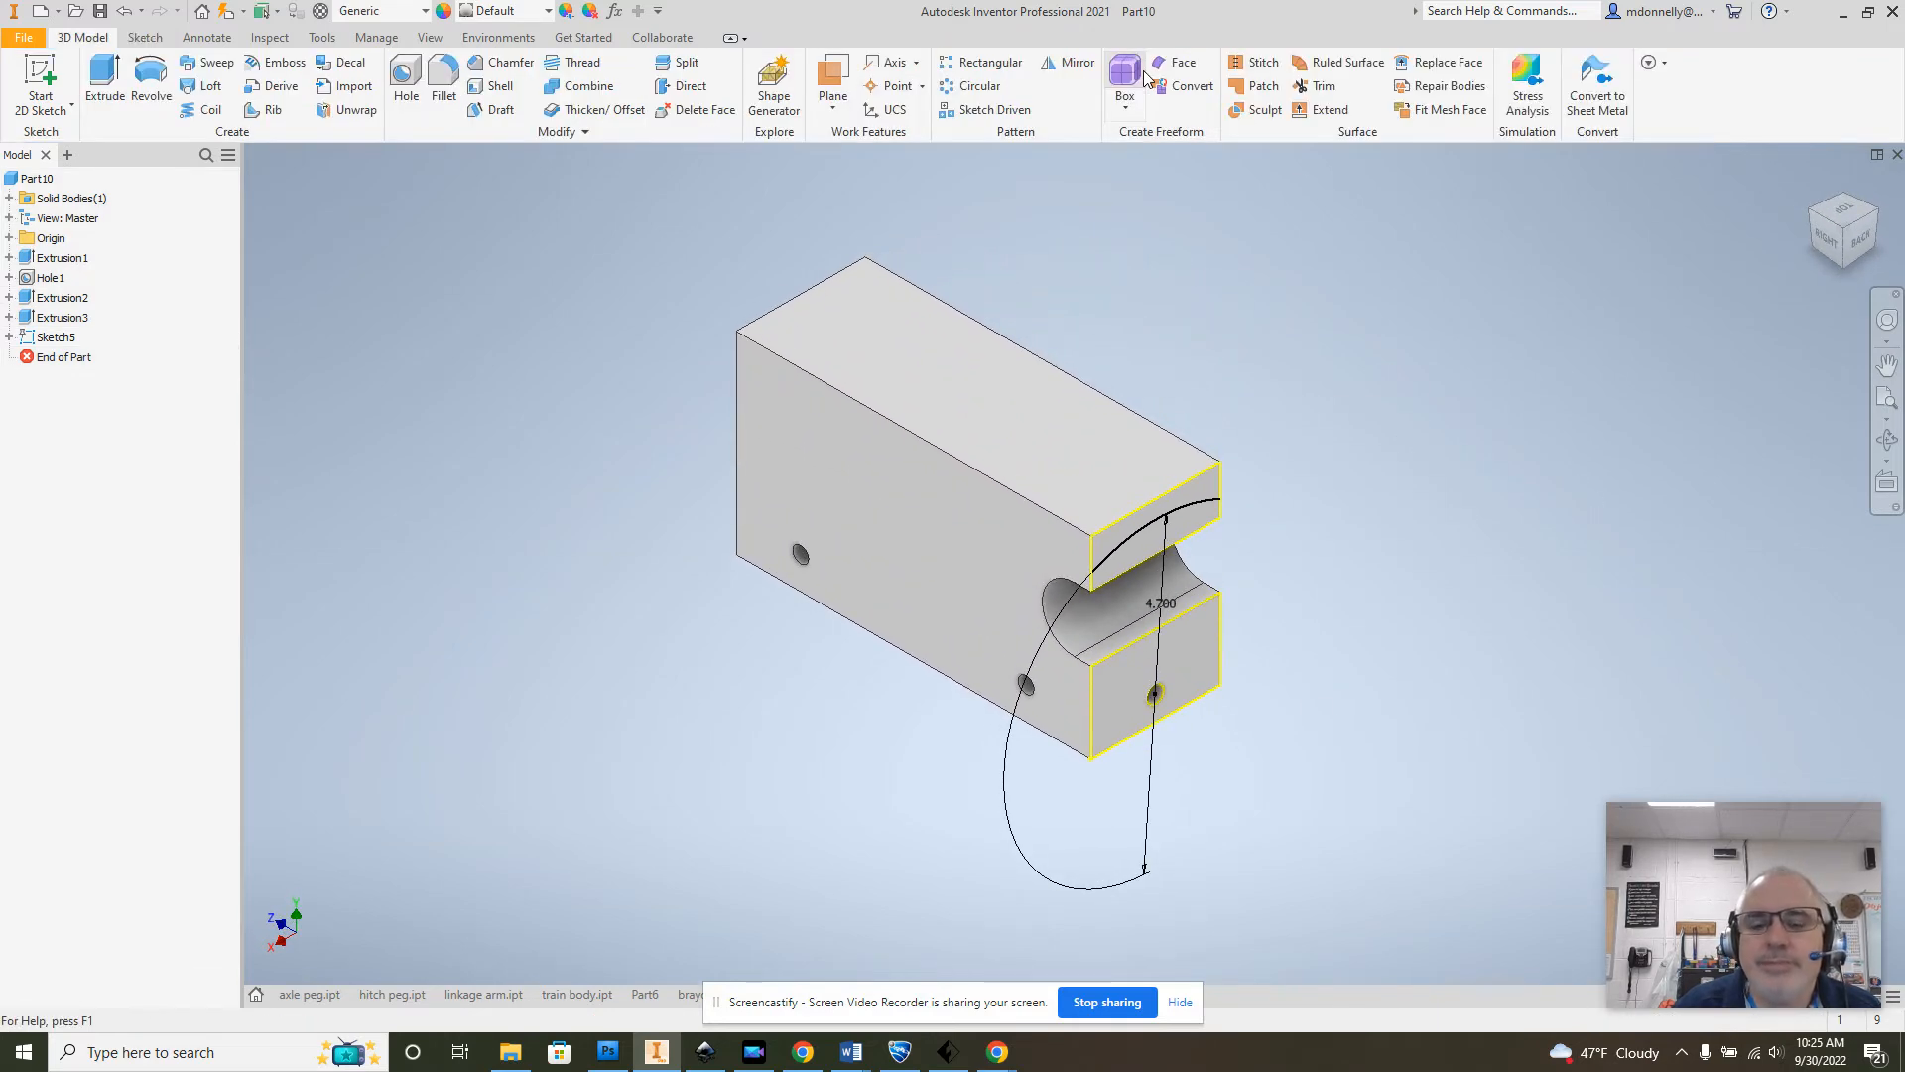
Step: Extrude the area above the arc on the upper end face as a 1.75 in deep cut into the block
click(105, 81)
click(1151, 555)
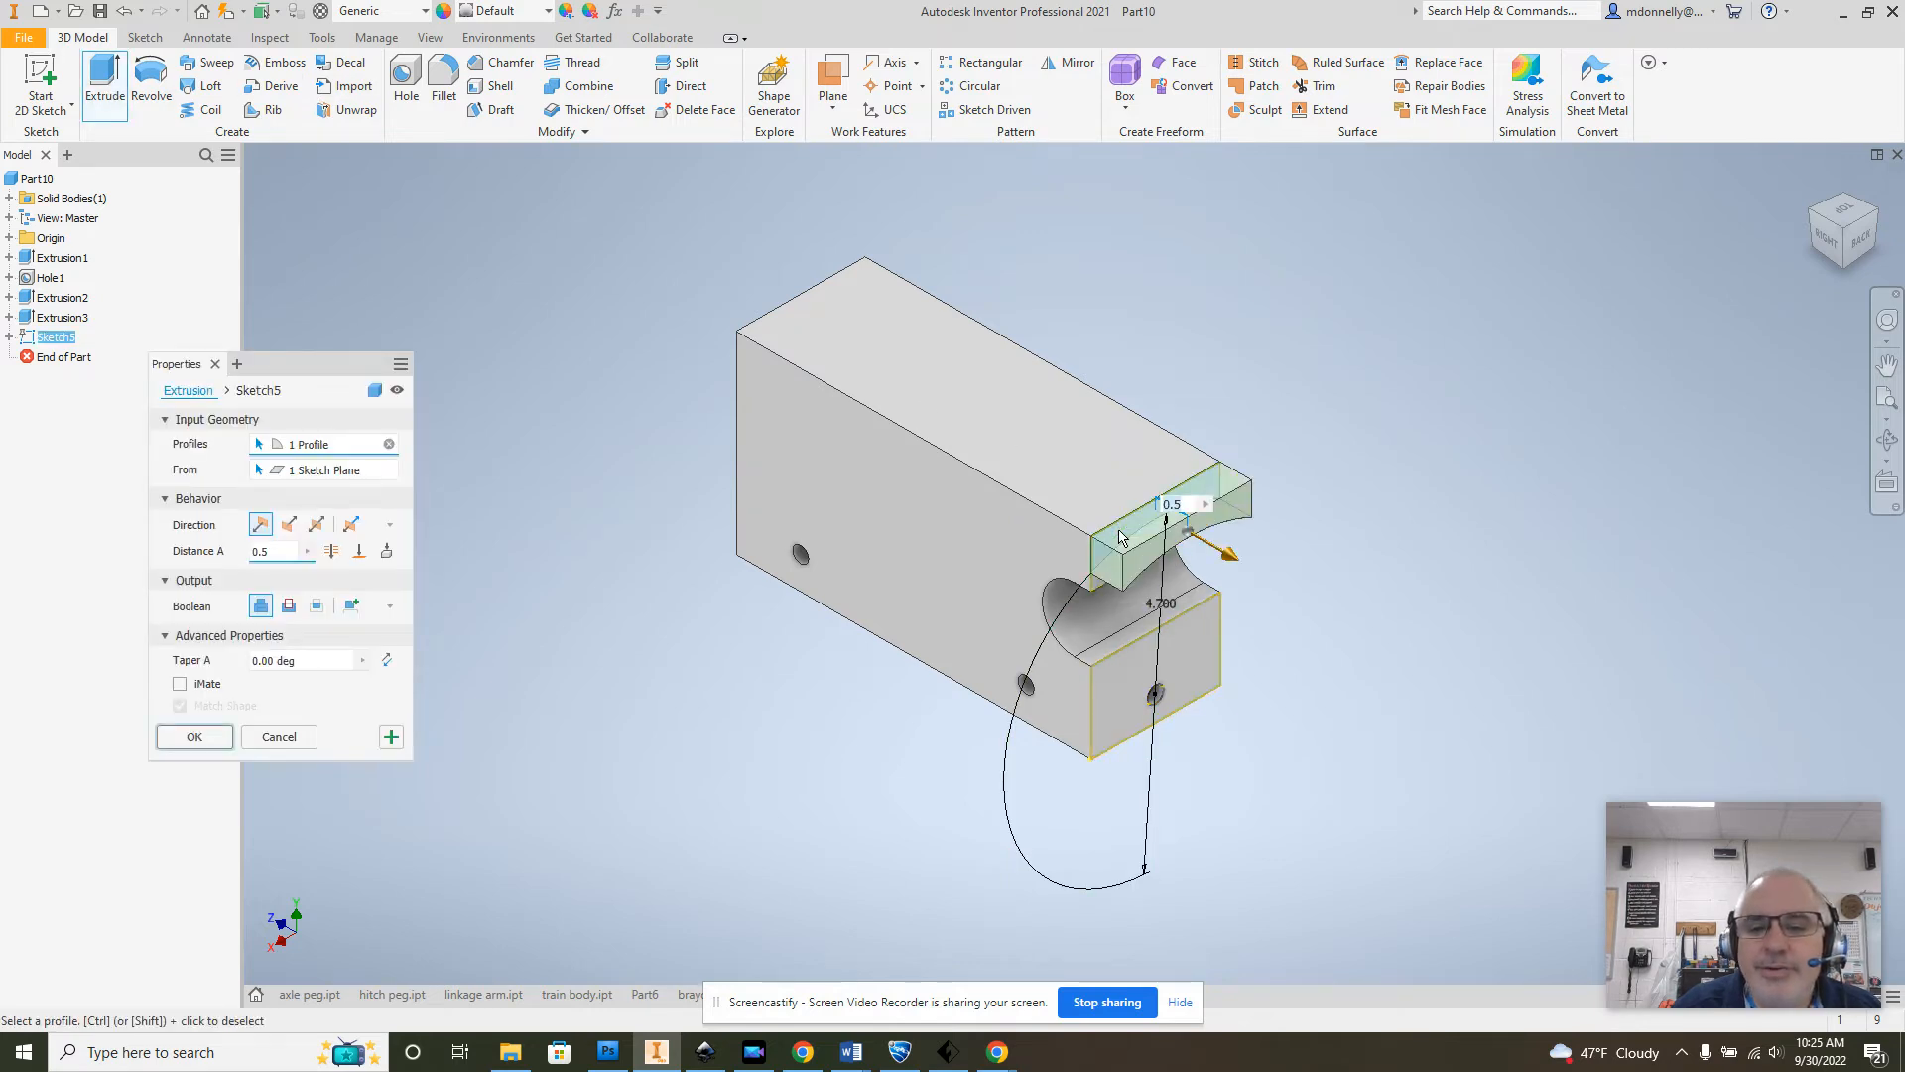
click(288, 606)
text(1)
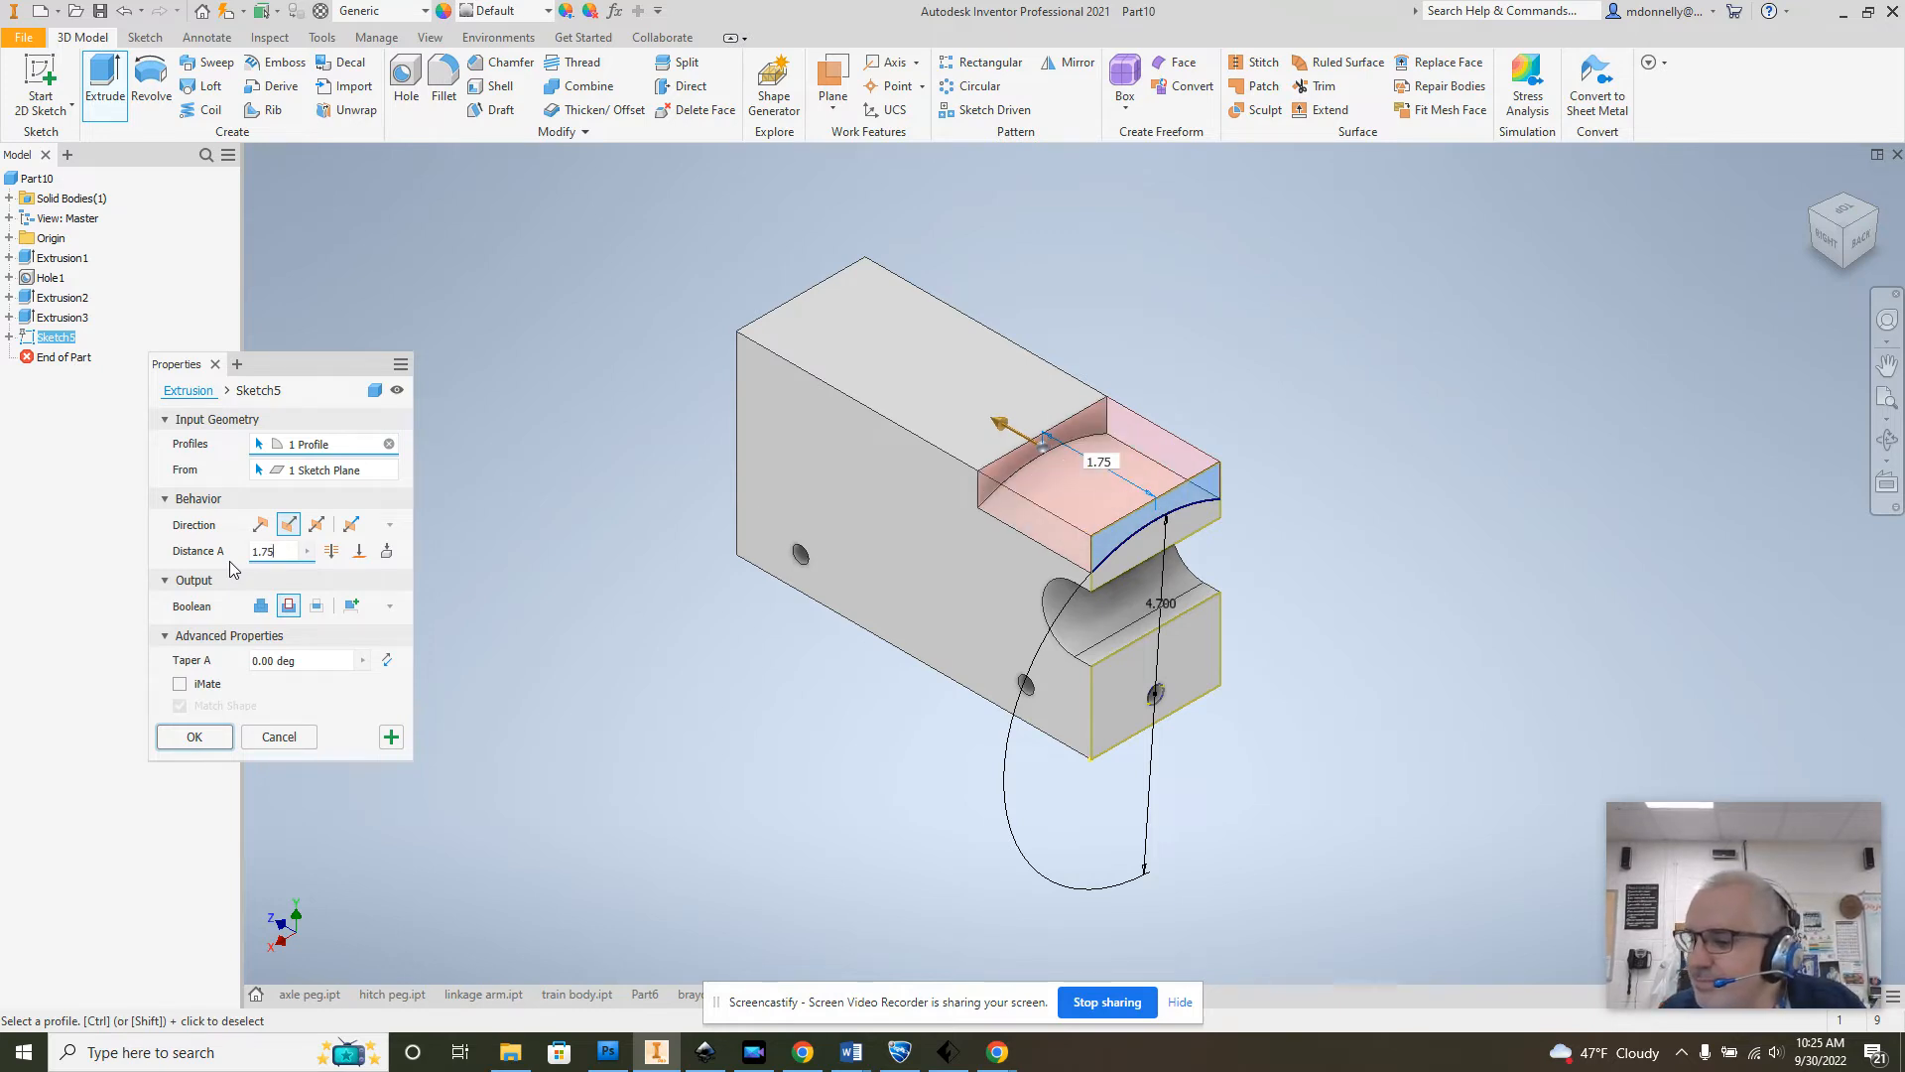
key(Return)
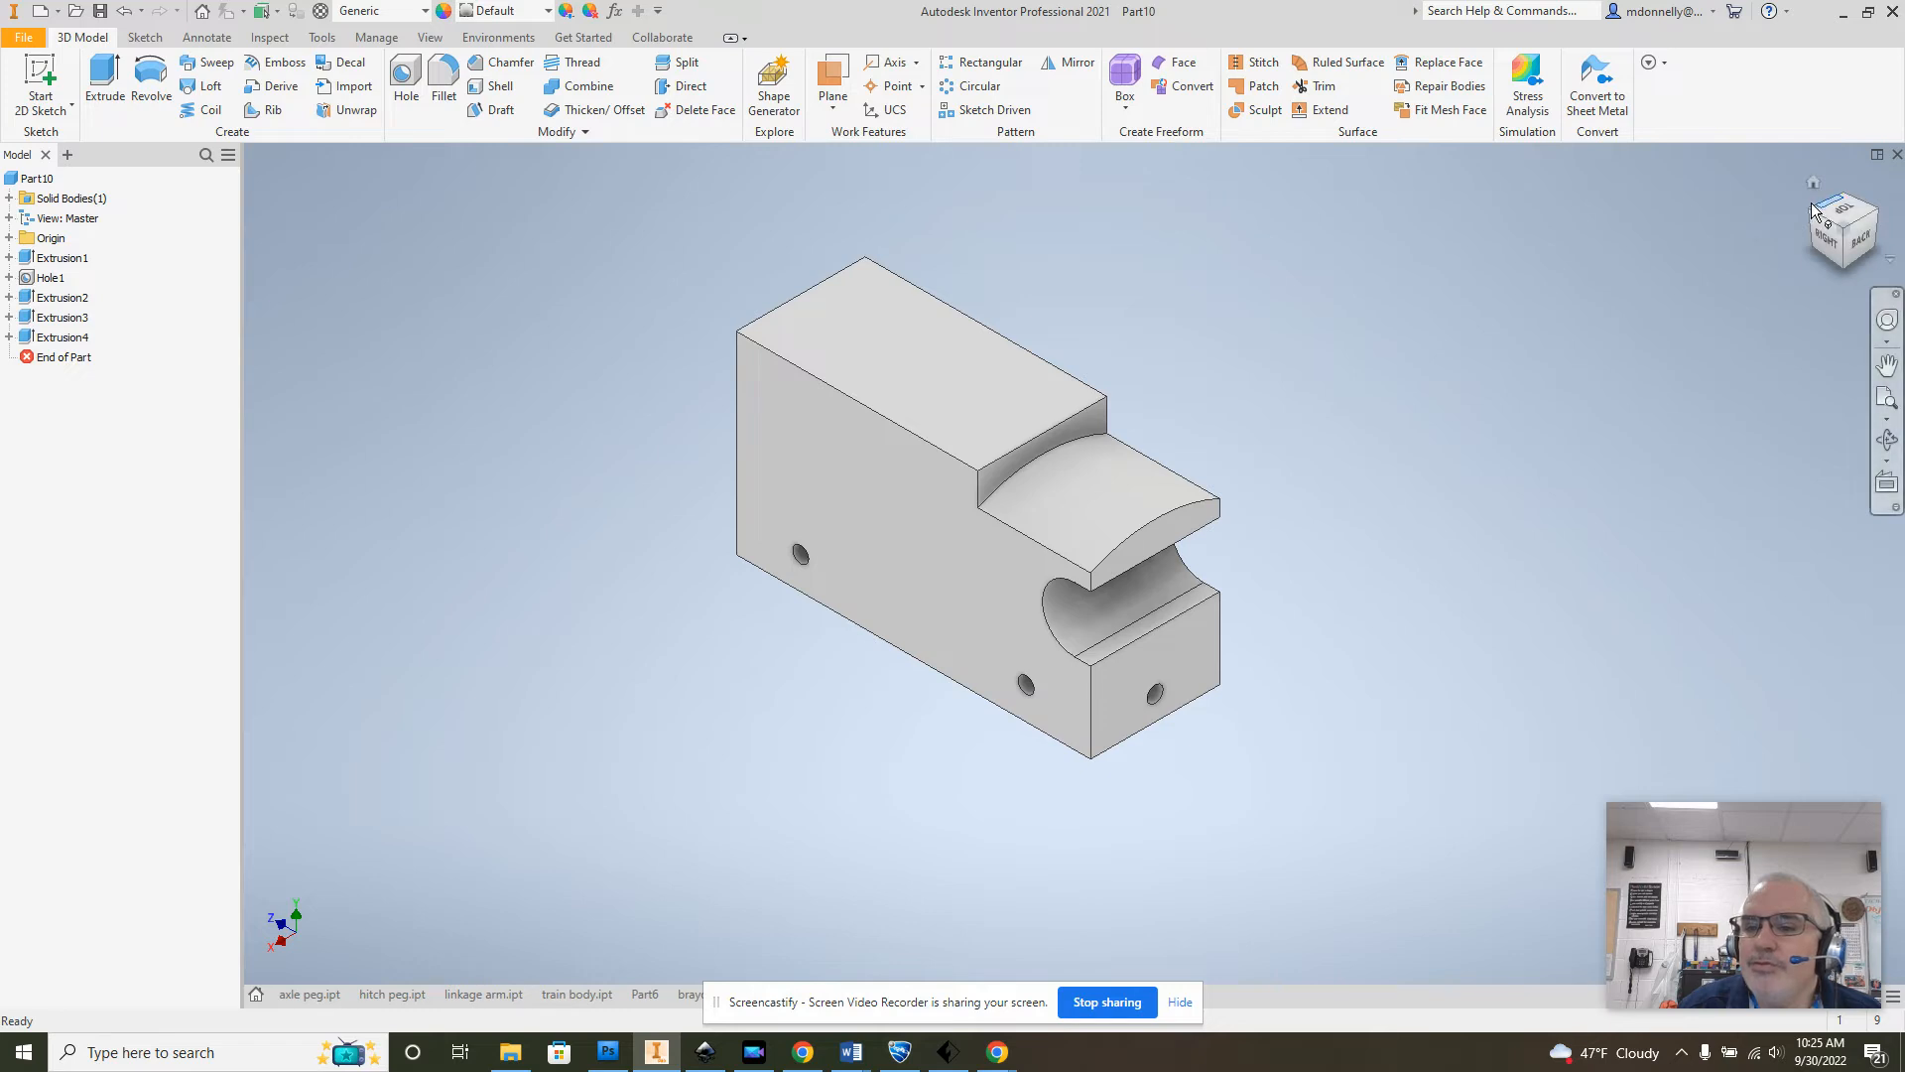
Step: Turn the block to its front end and start a new sketch on that face
drag(1812, 209, 1288, 708)
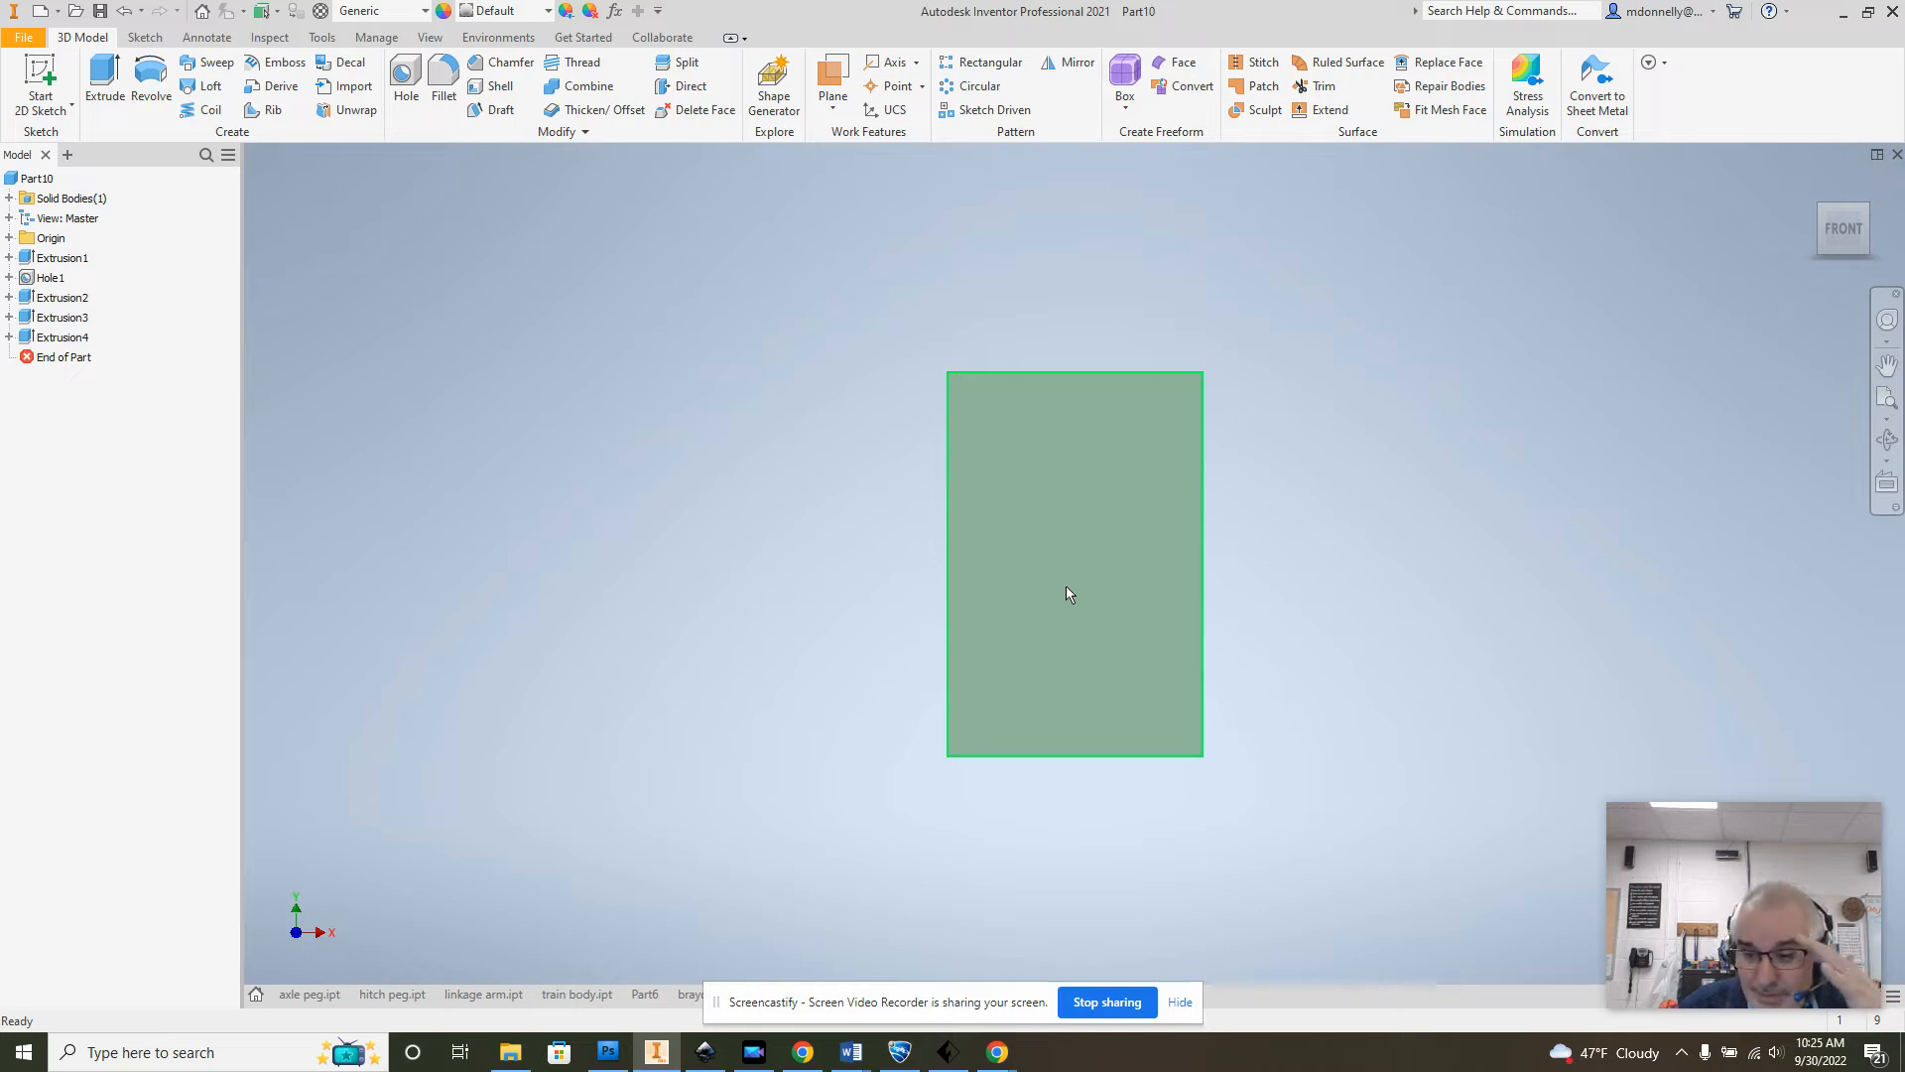
mouse_move(1067, 587)
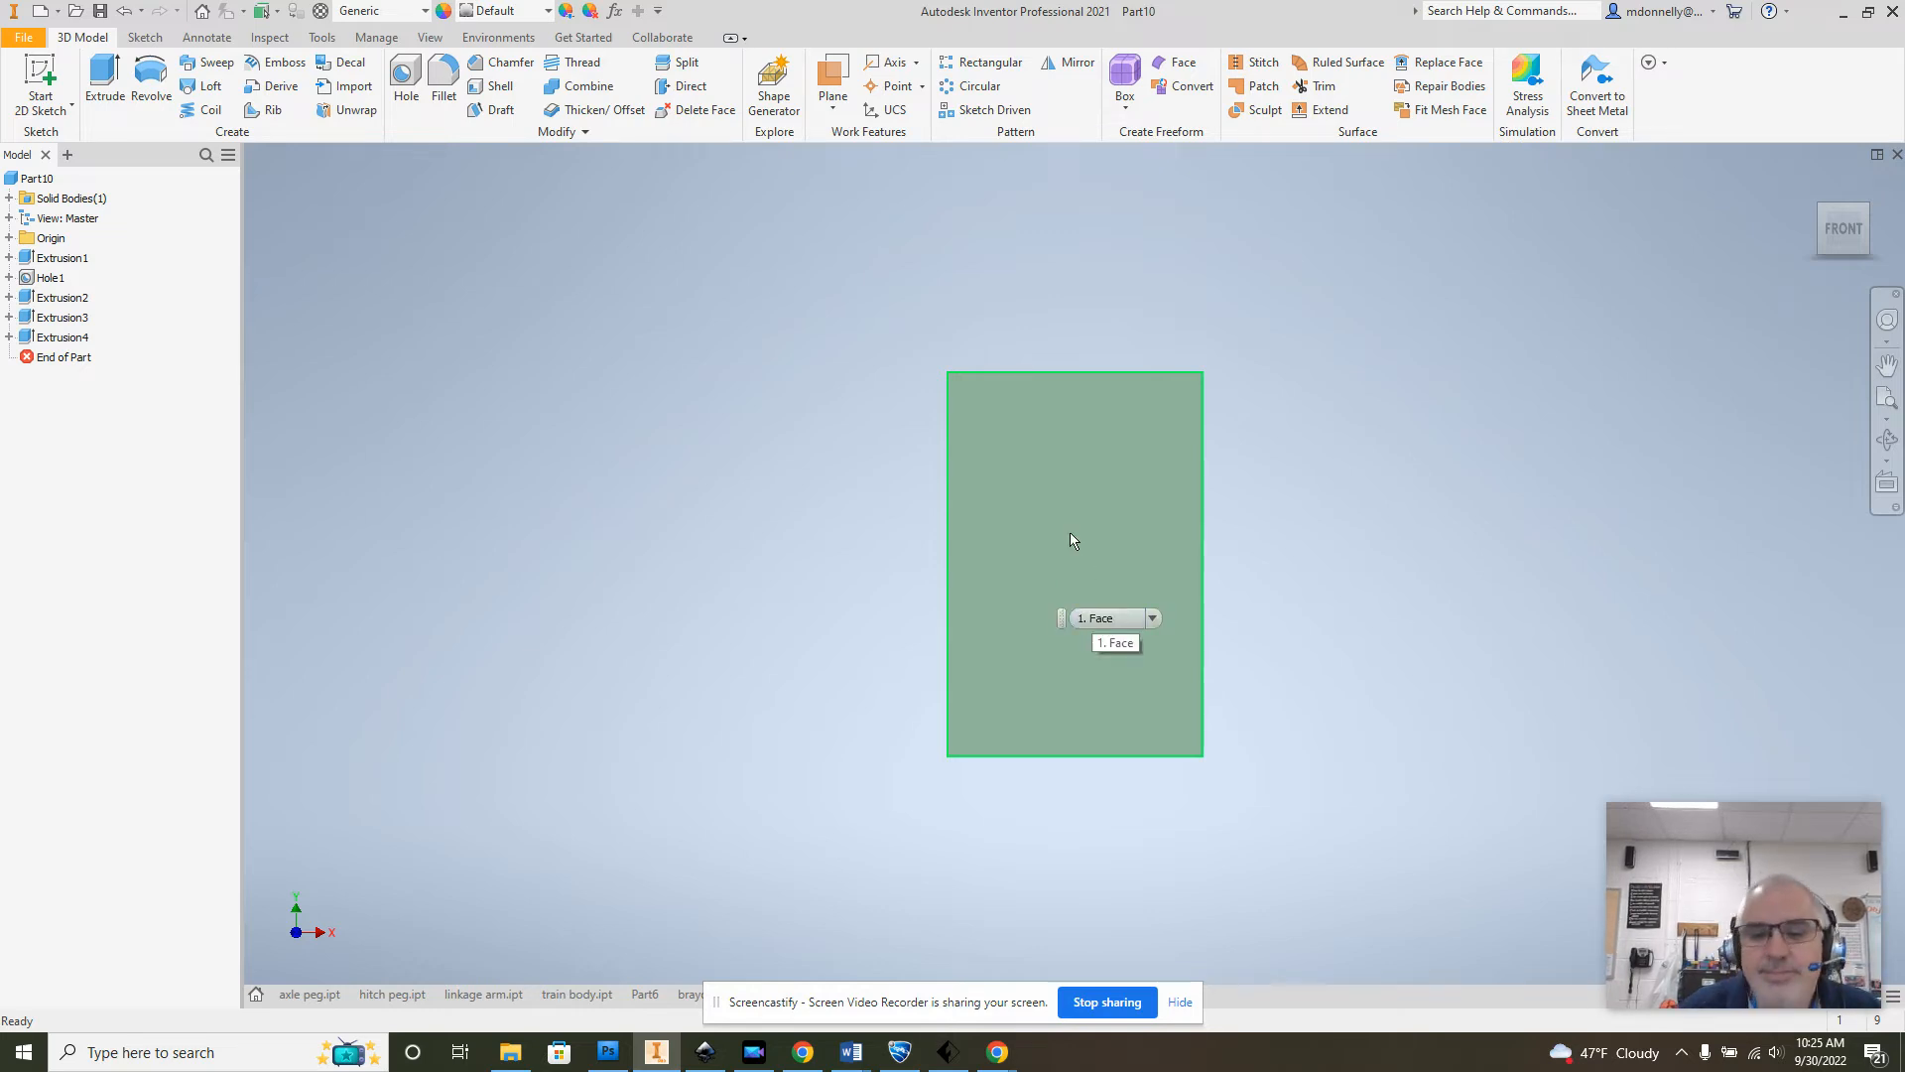
right_click(1070, 540)
click(1062, 592)
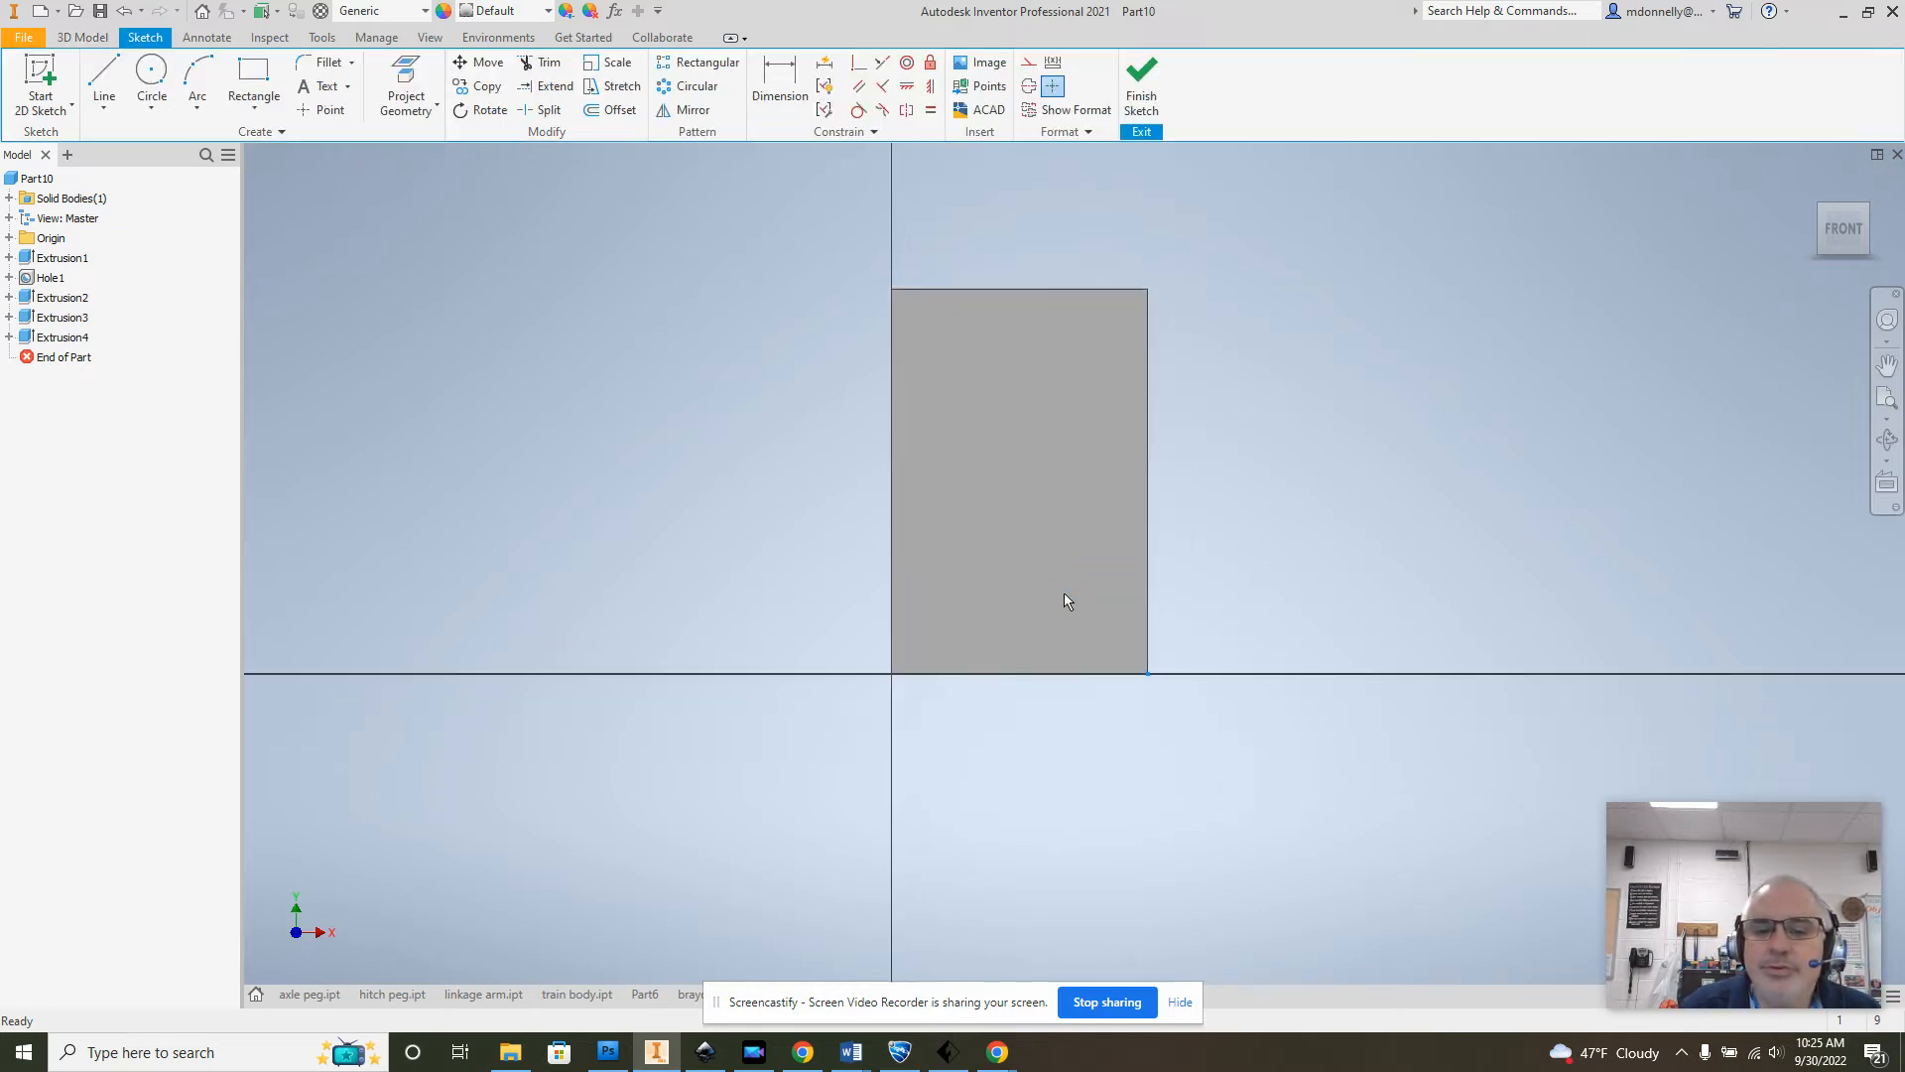
Step: Draw a rectangle across the full 2 in width of the front face's bottom, 0.88 in high
click(254, 74)
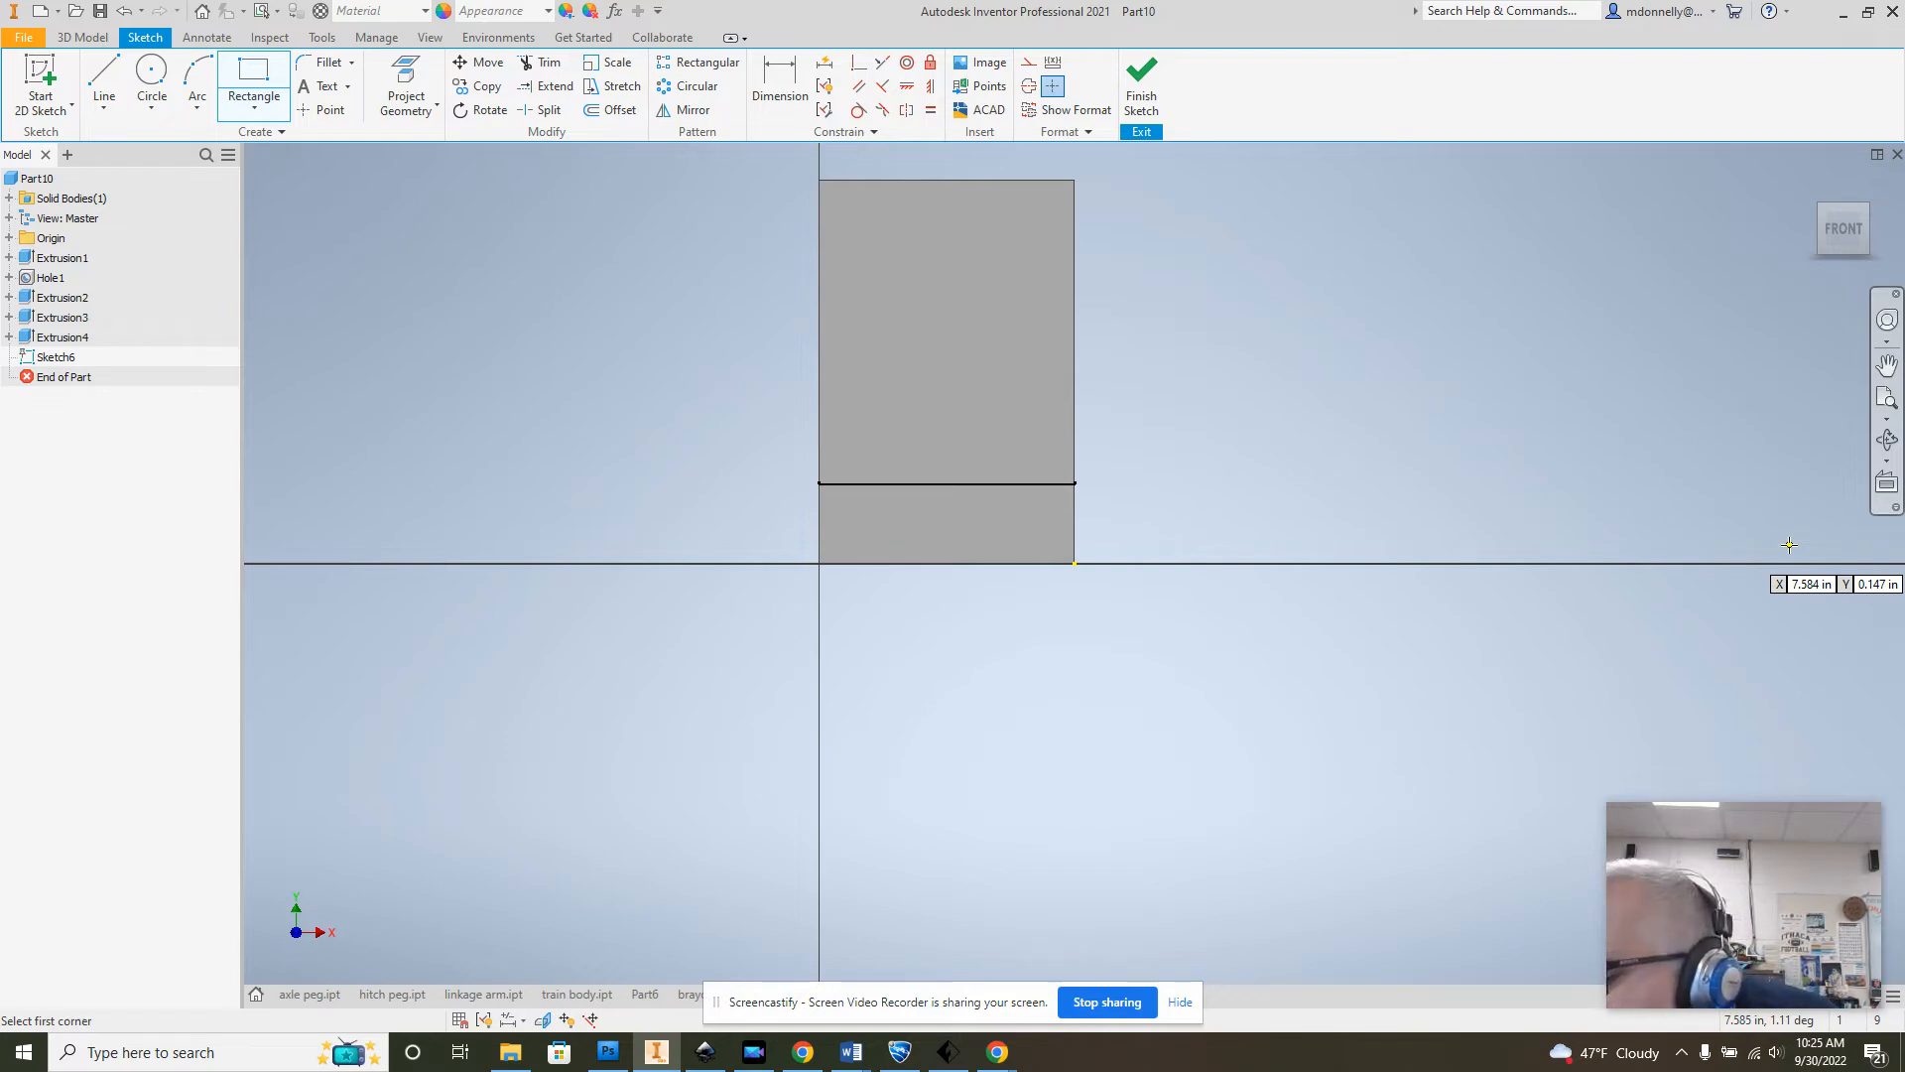
click(826, 562)
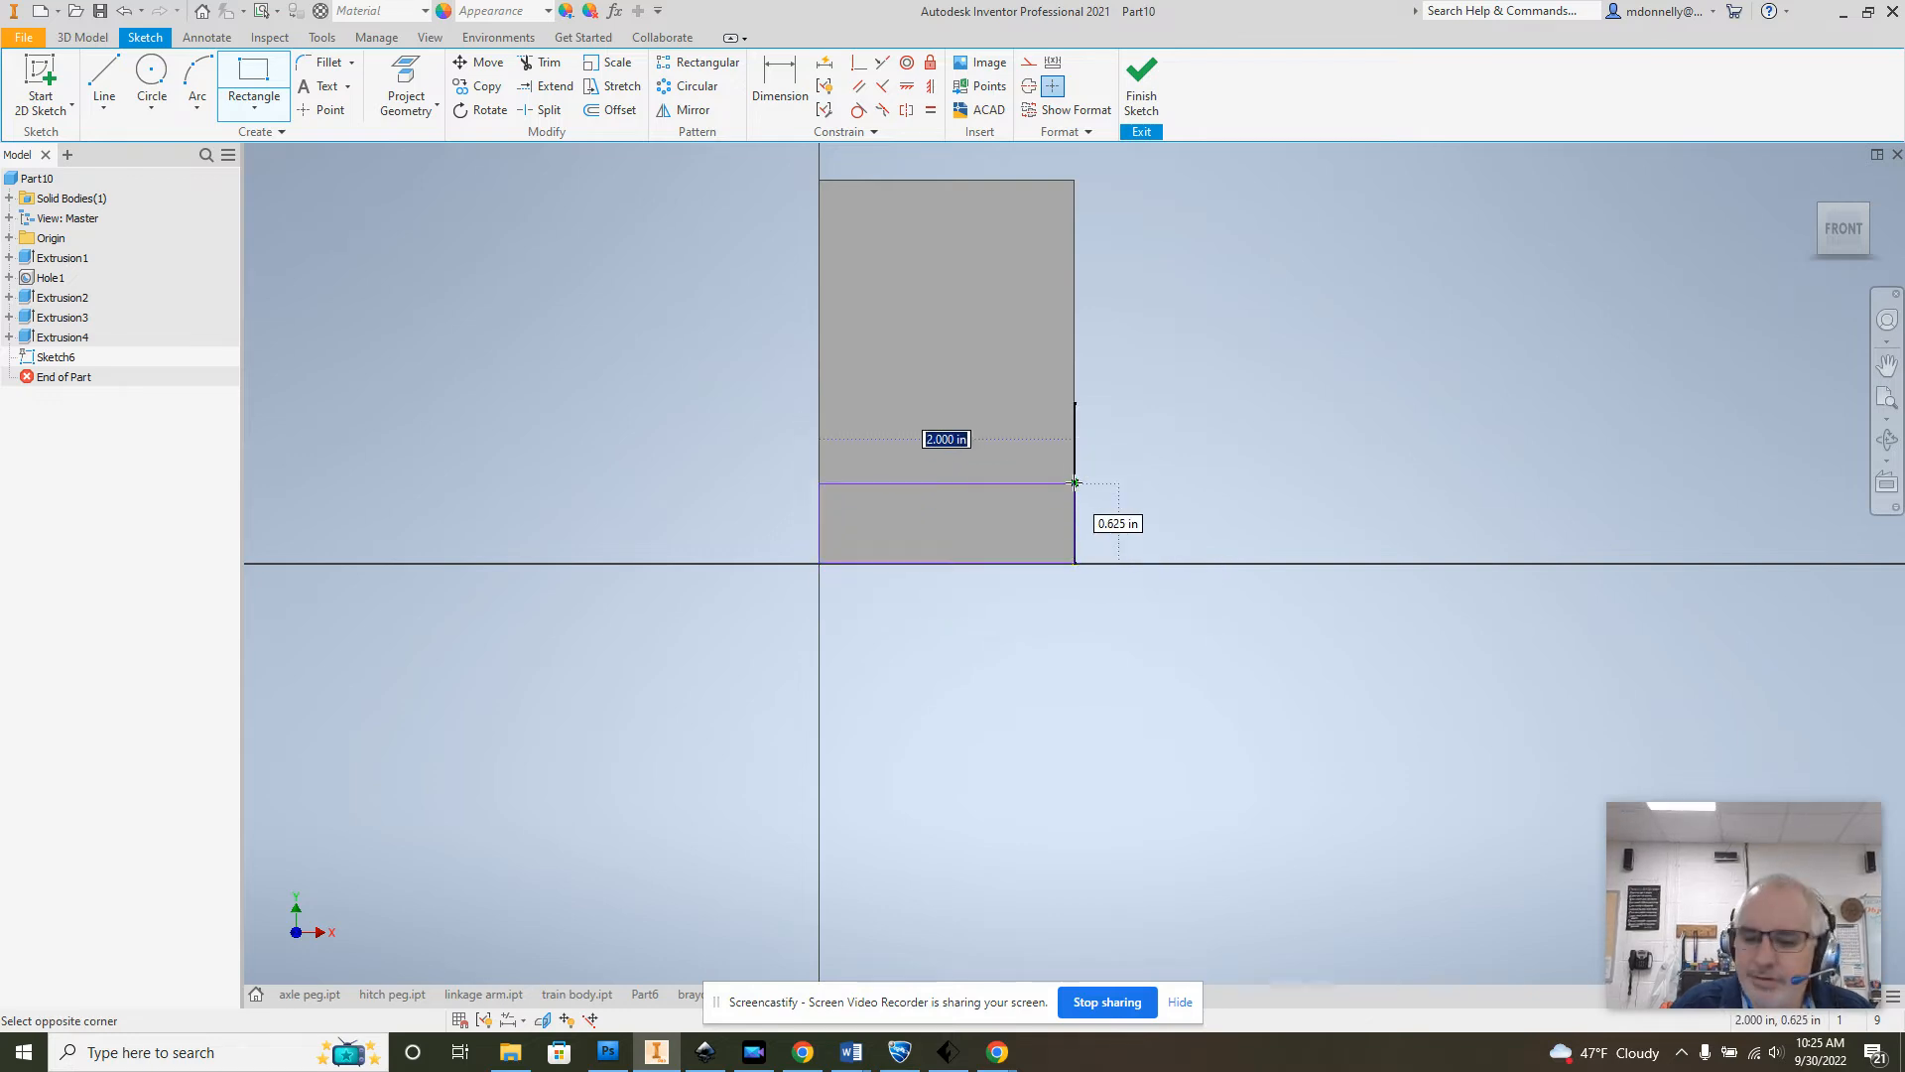
key(Tab)
text(0.)
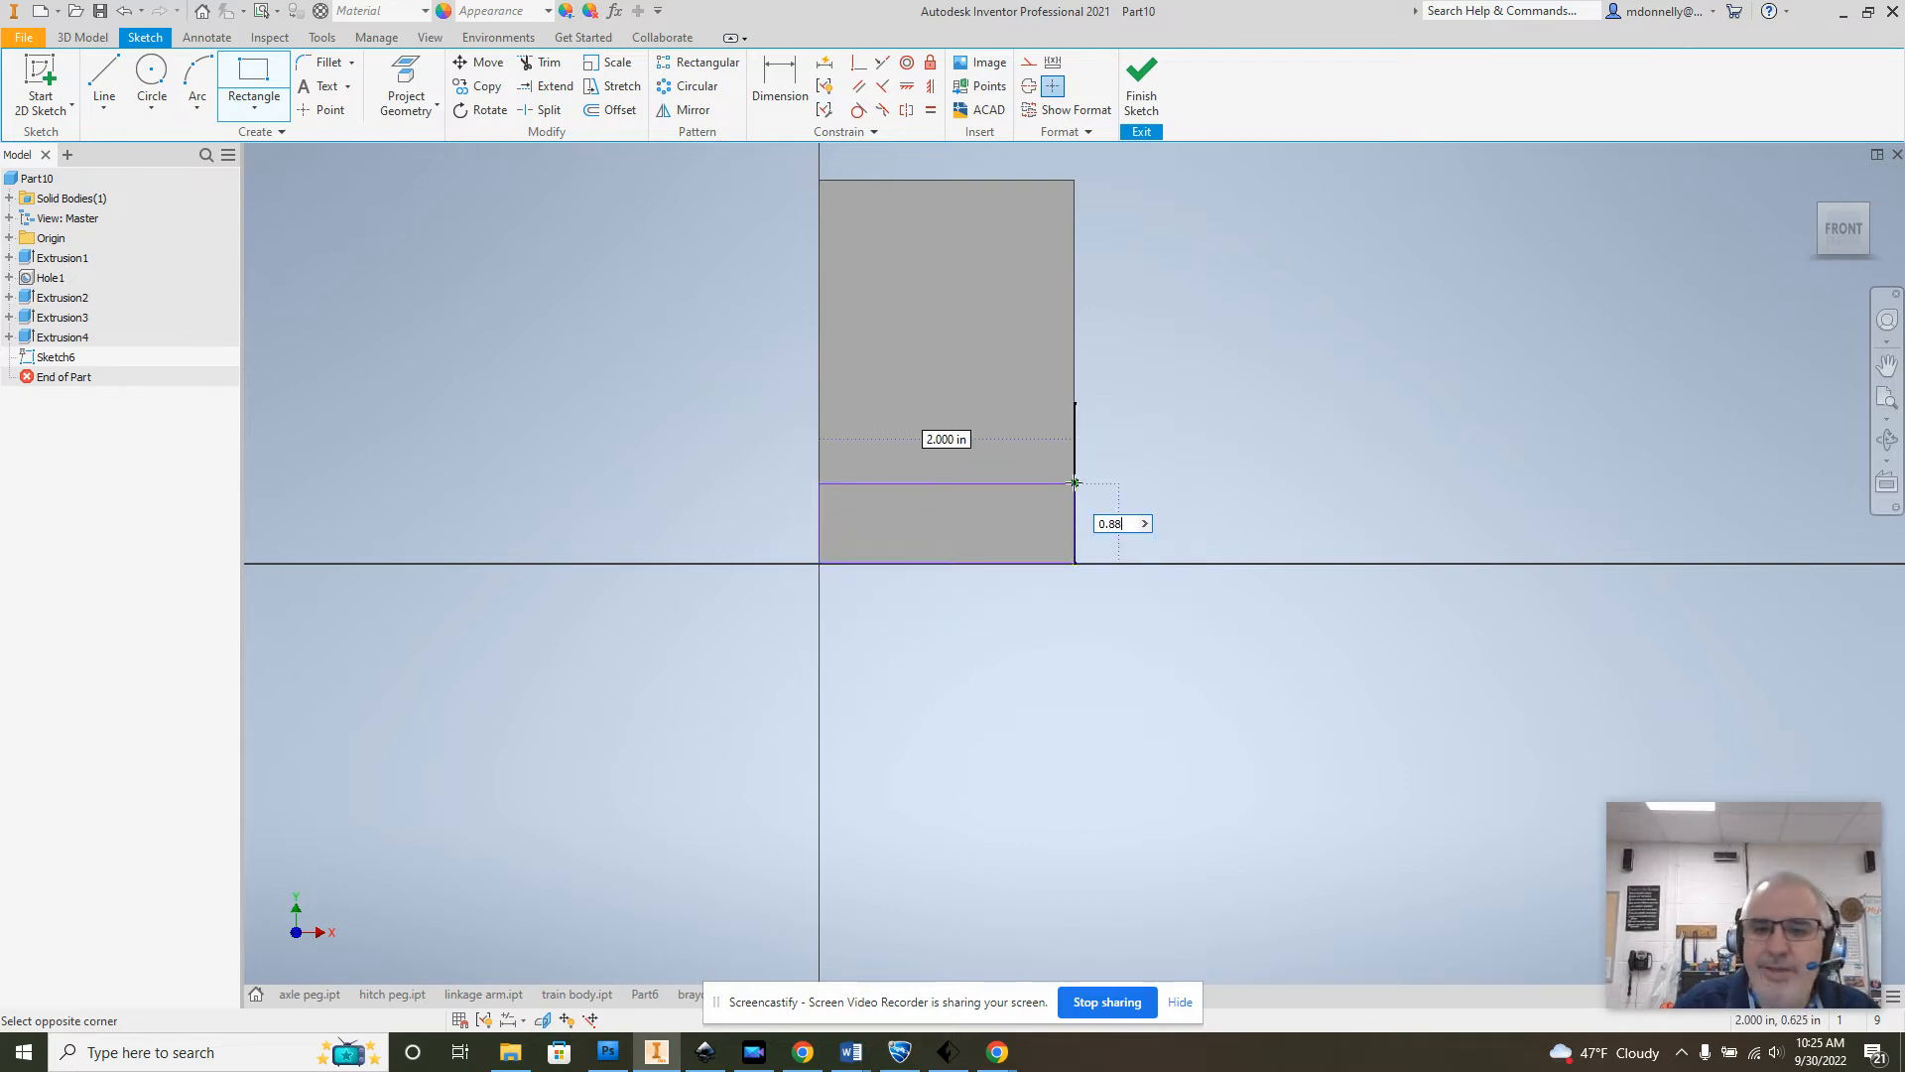
text(88)
key(Return)
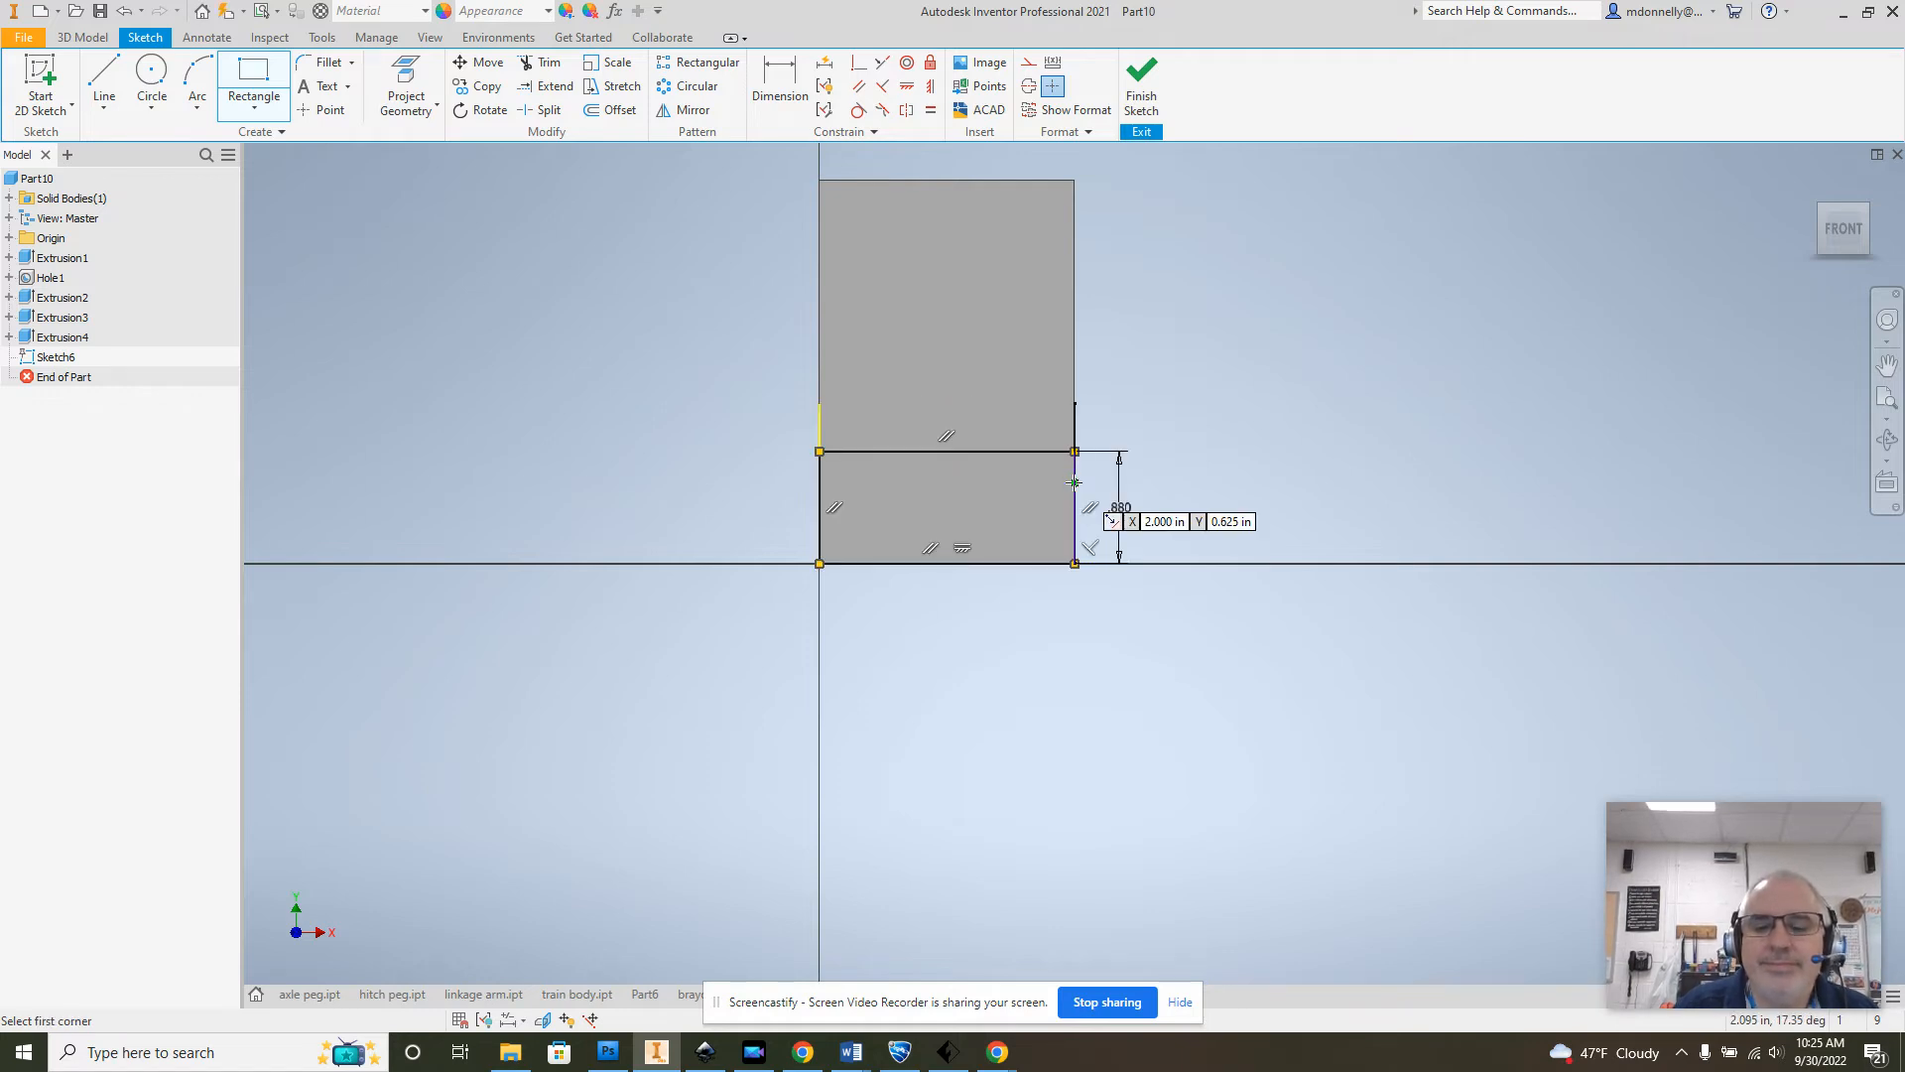
right_click(1234, 360)
click(1288, 359)
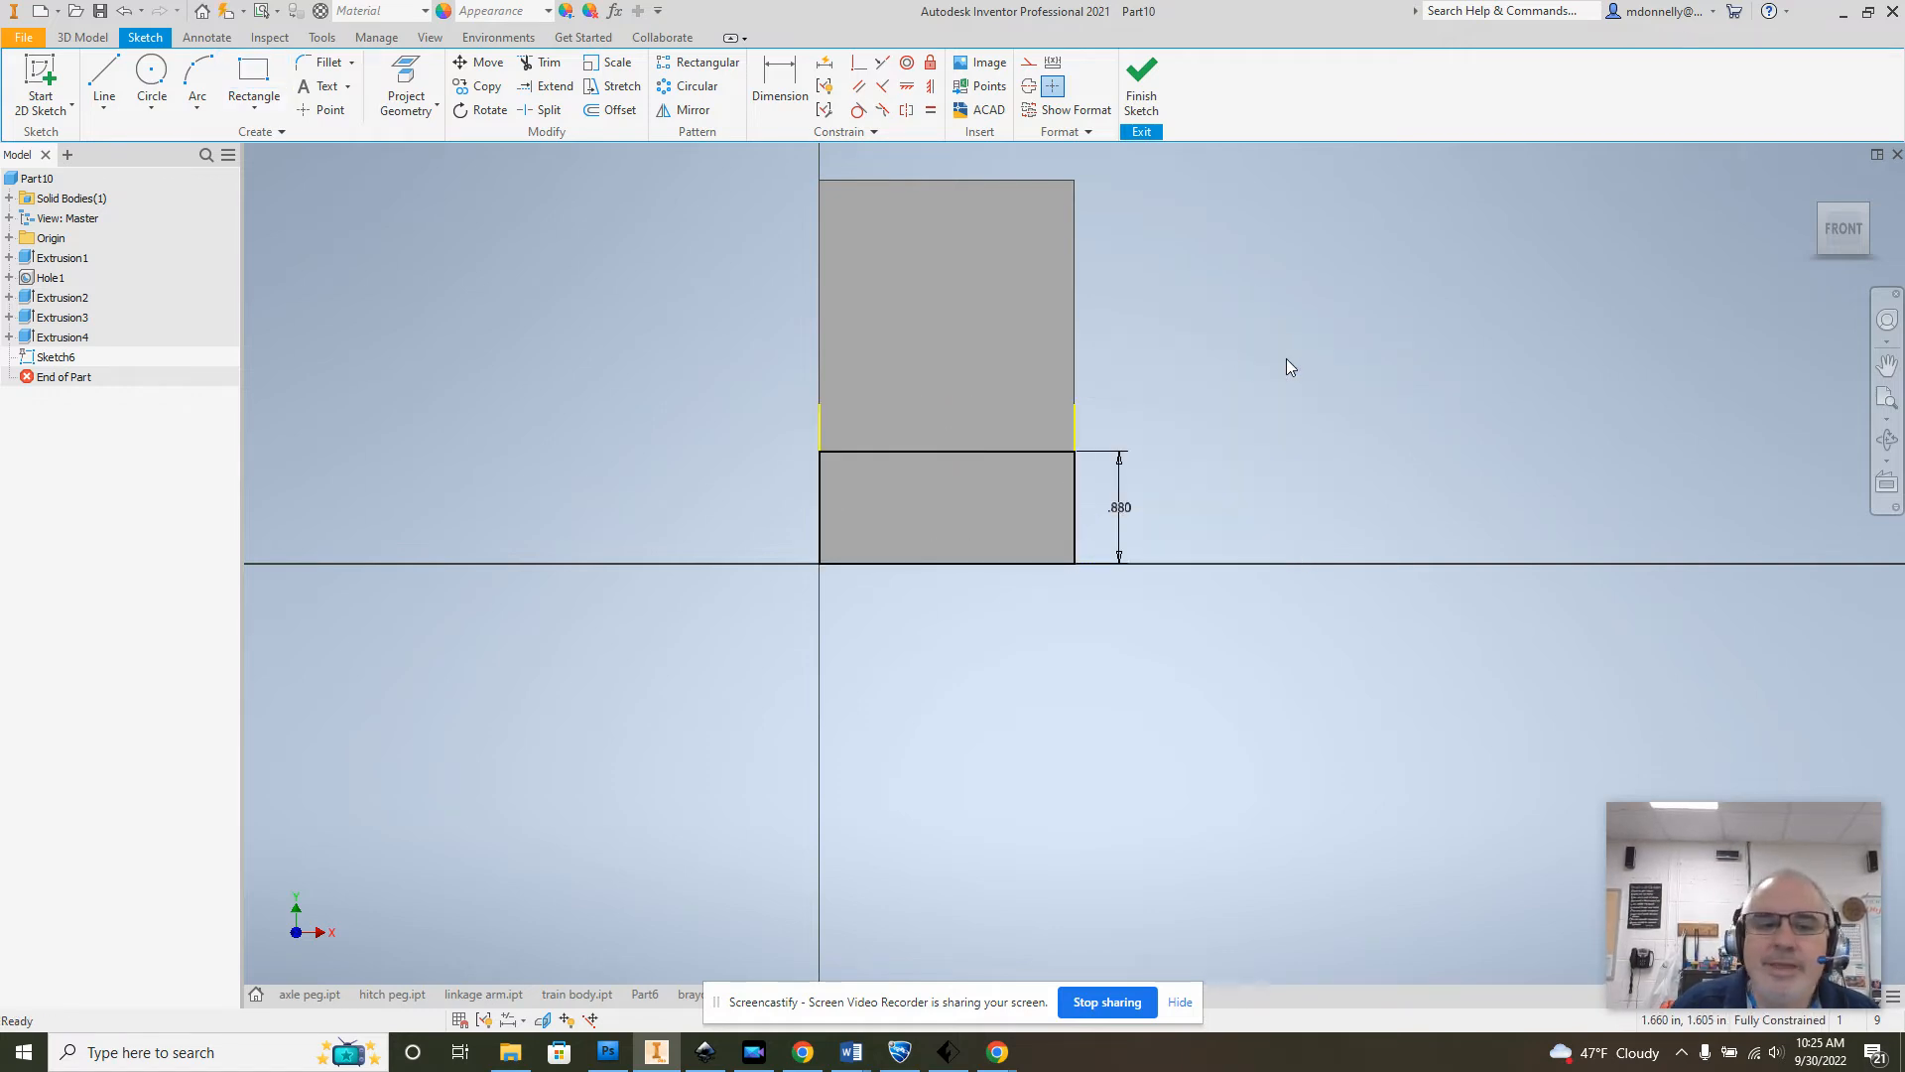
Step: Activate the Line tool with construction geometry turned on
click(104, 75)
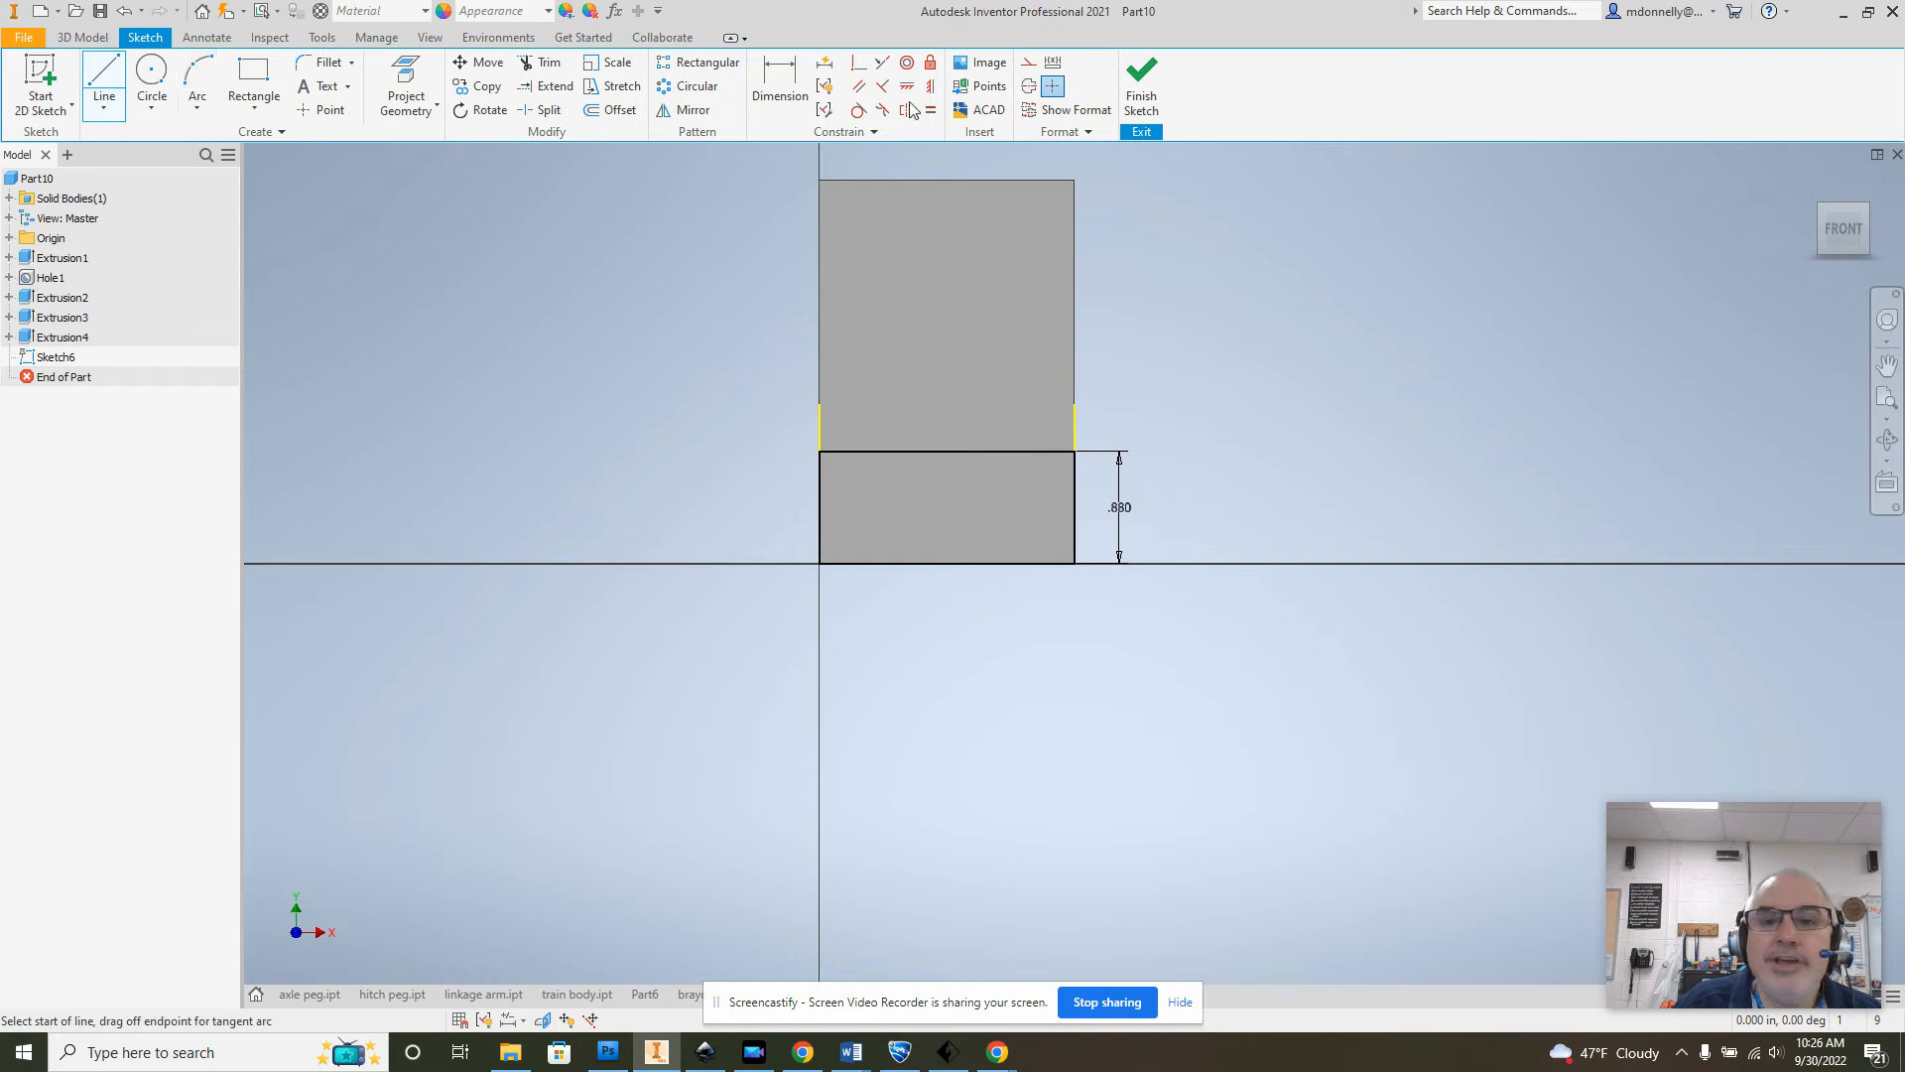
click(1025, 66)
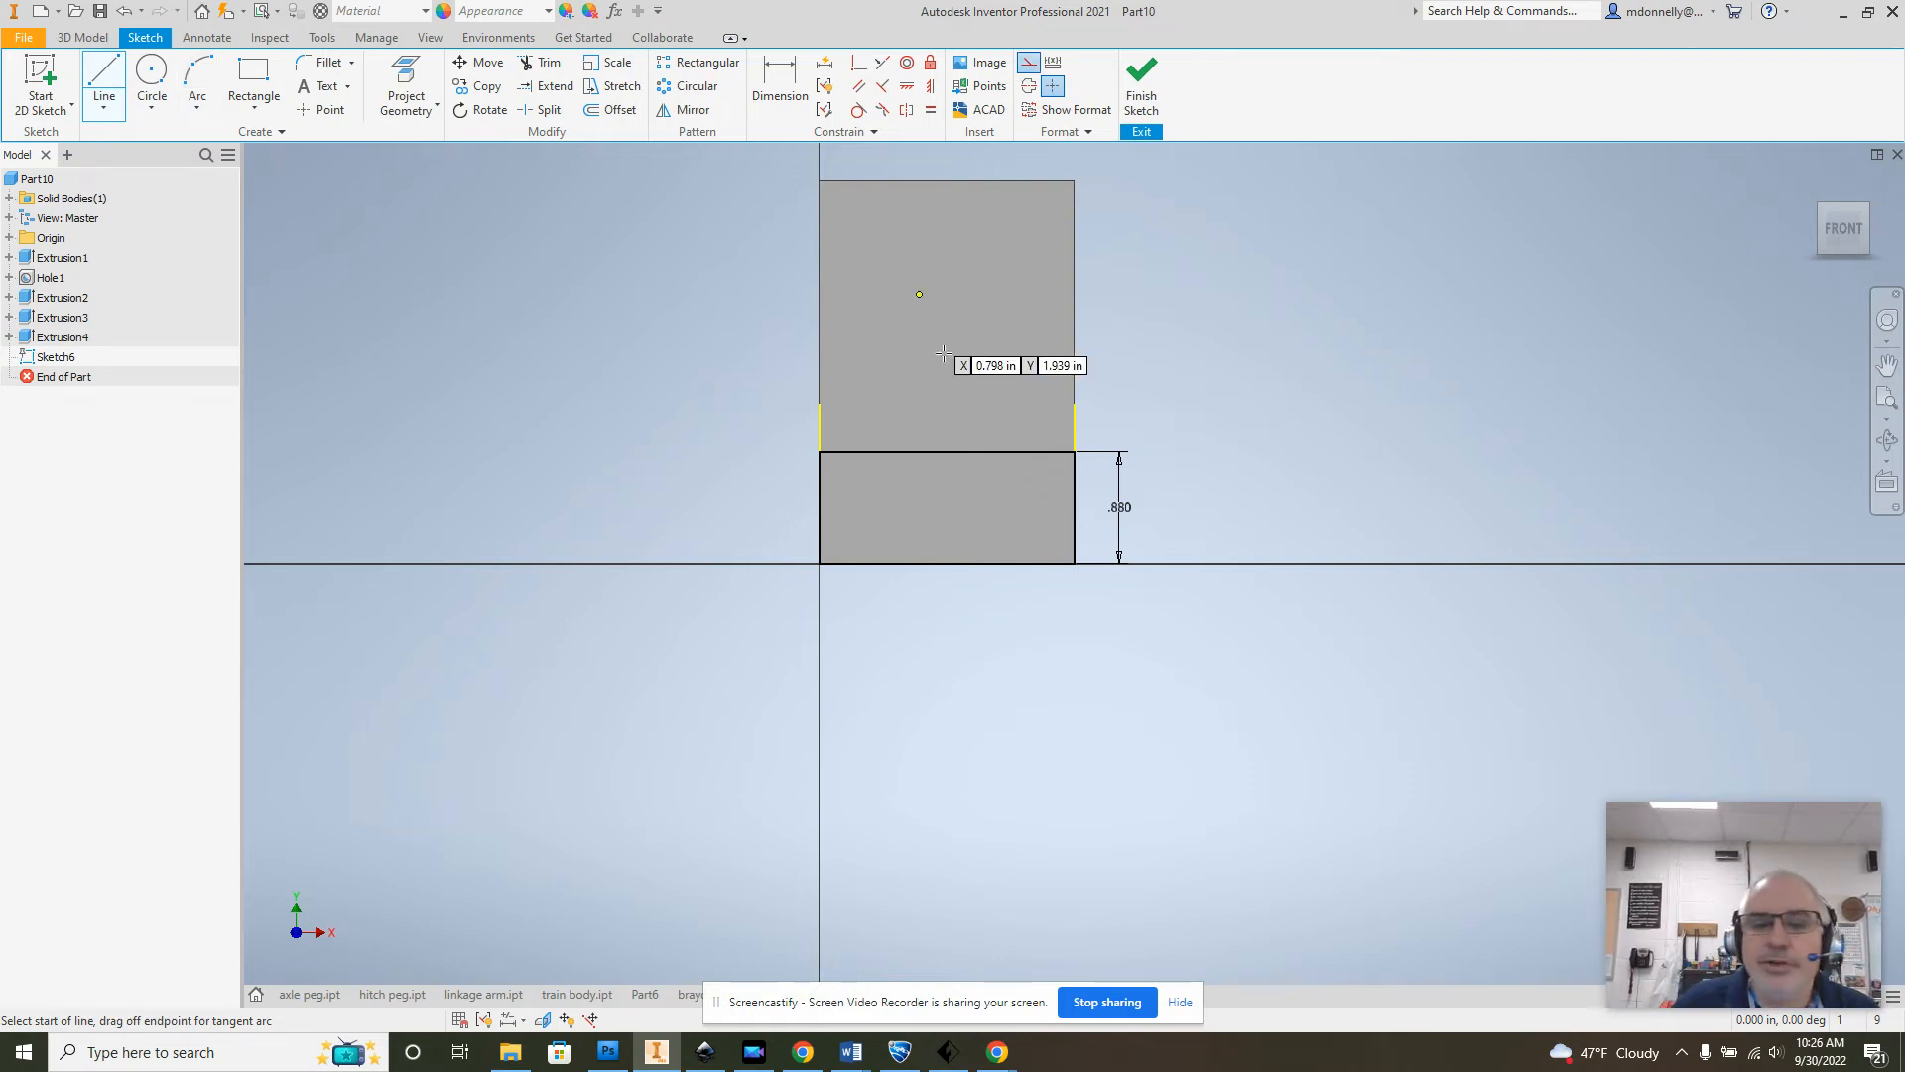
click(946, 563)
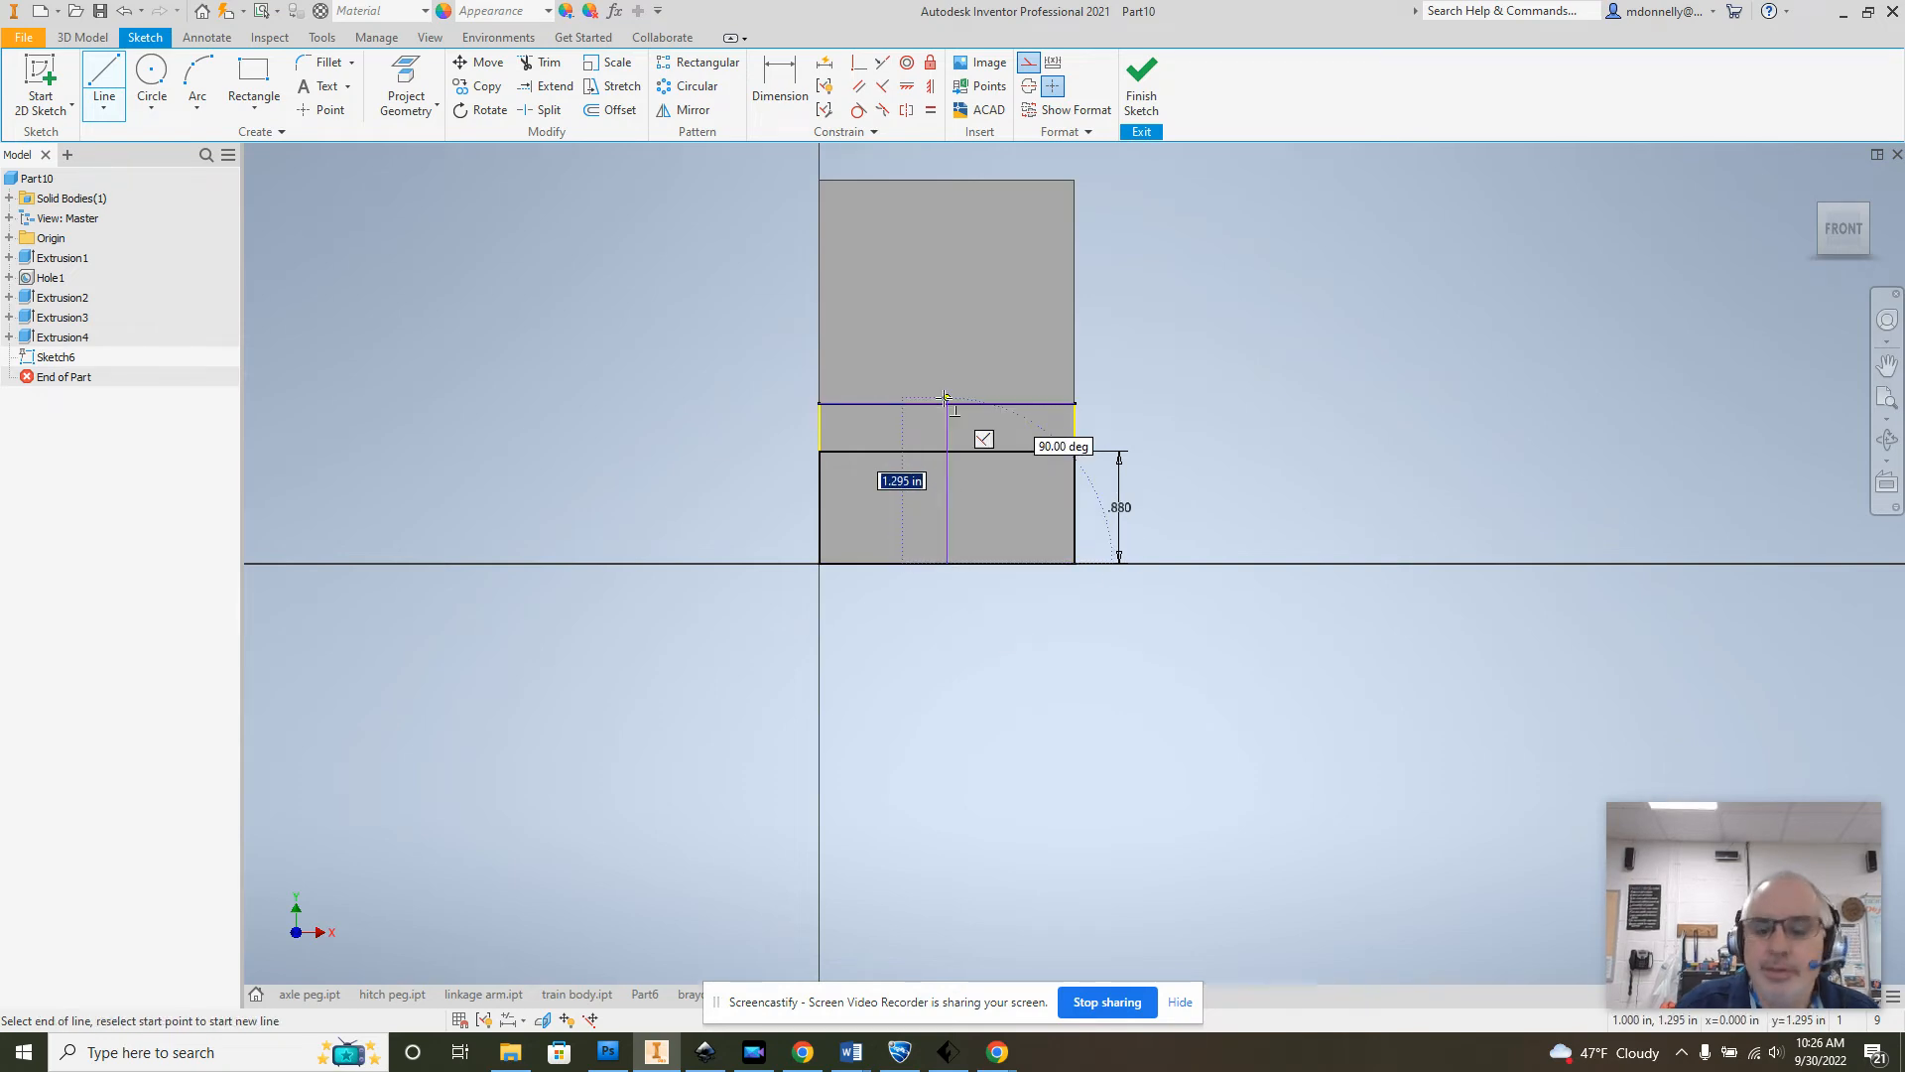
text(1.38)
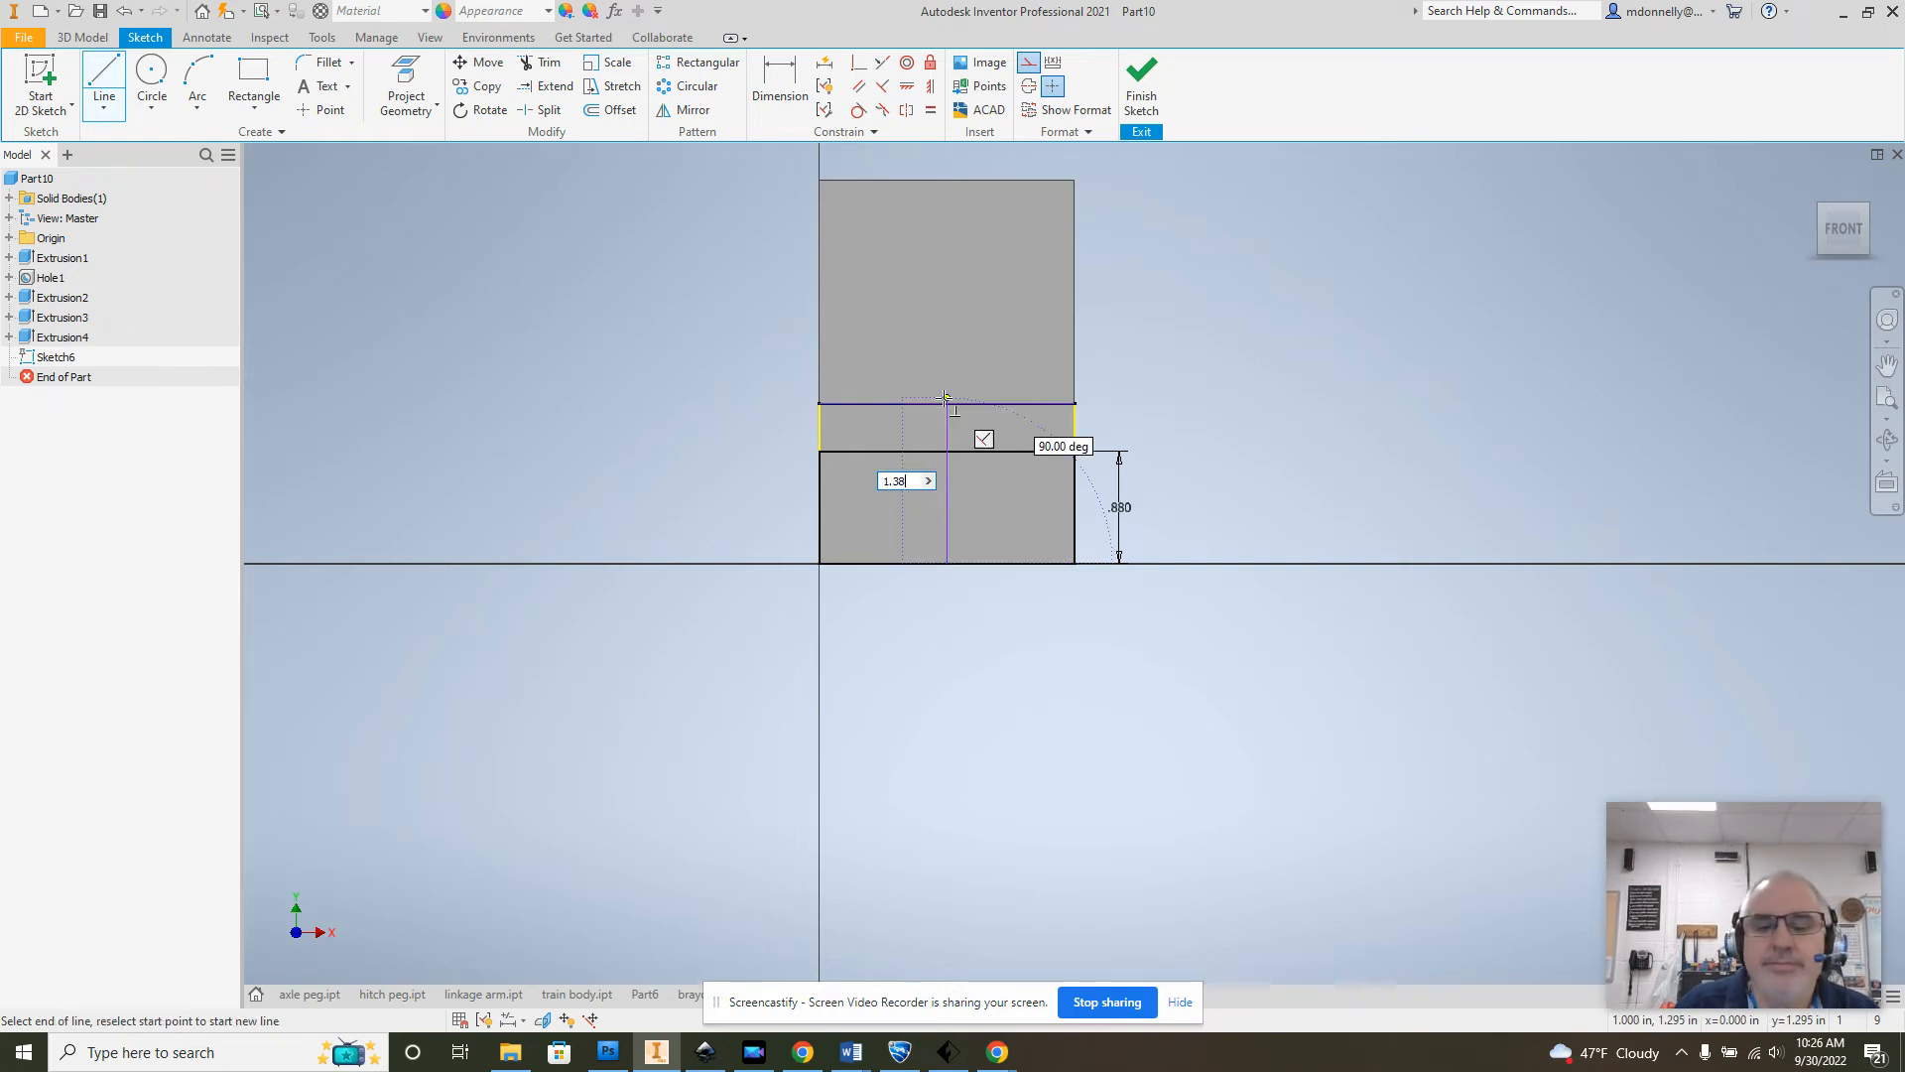
key(Return)
click(872, 404)
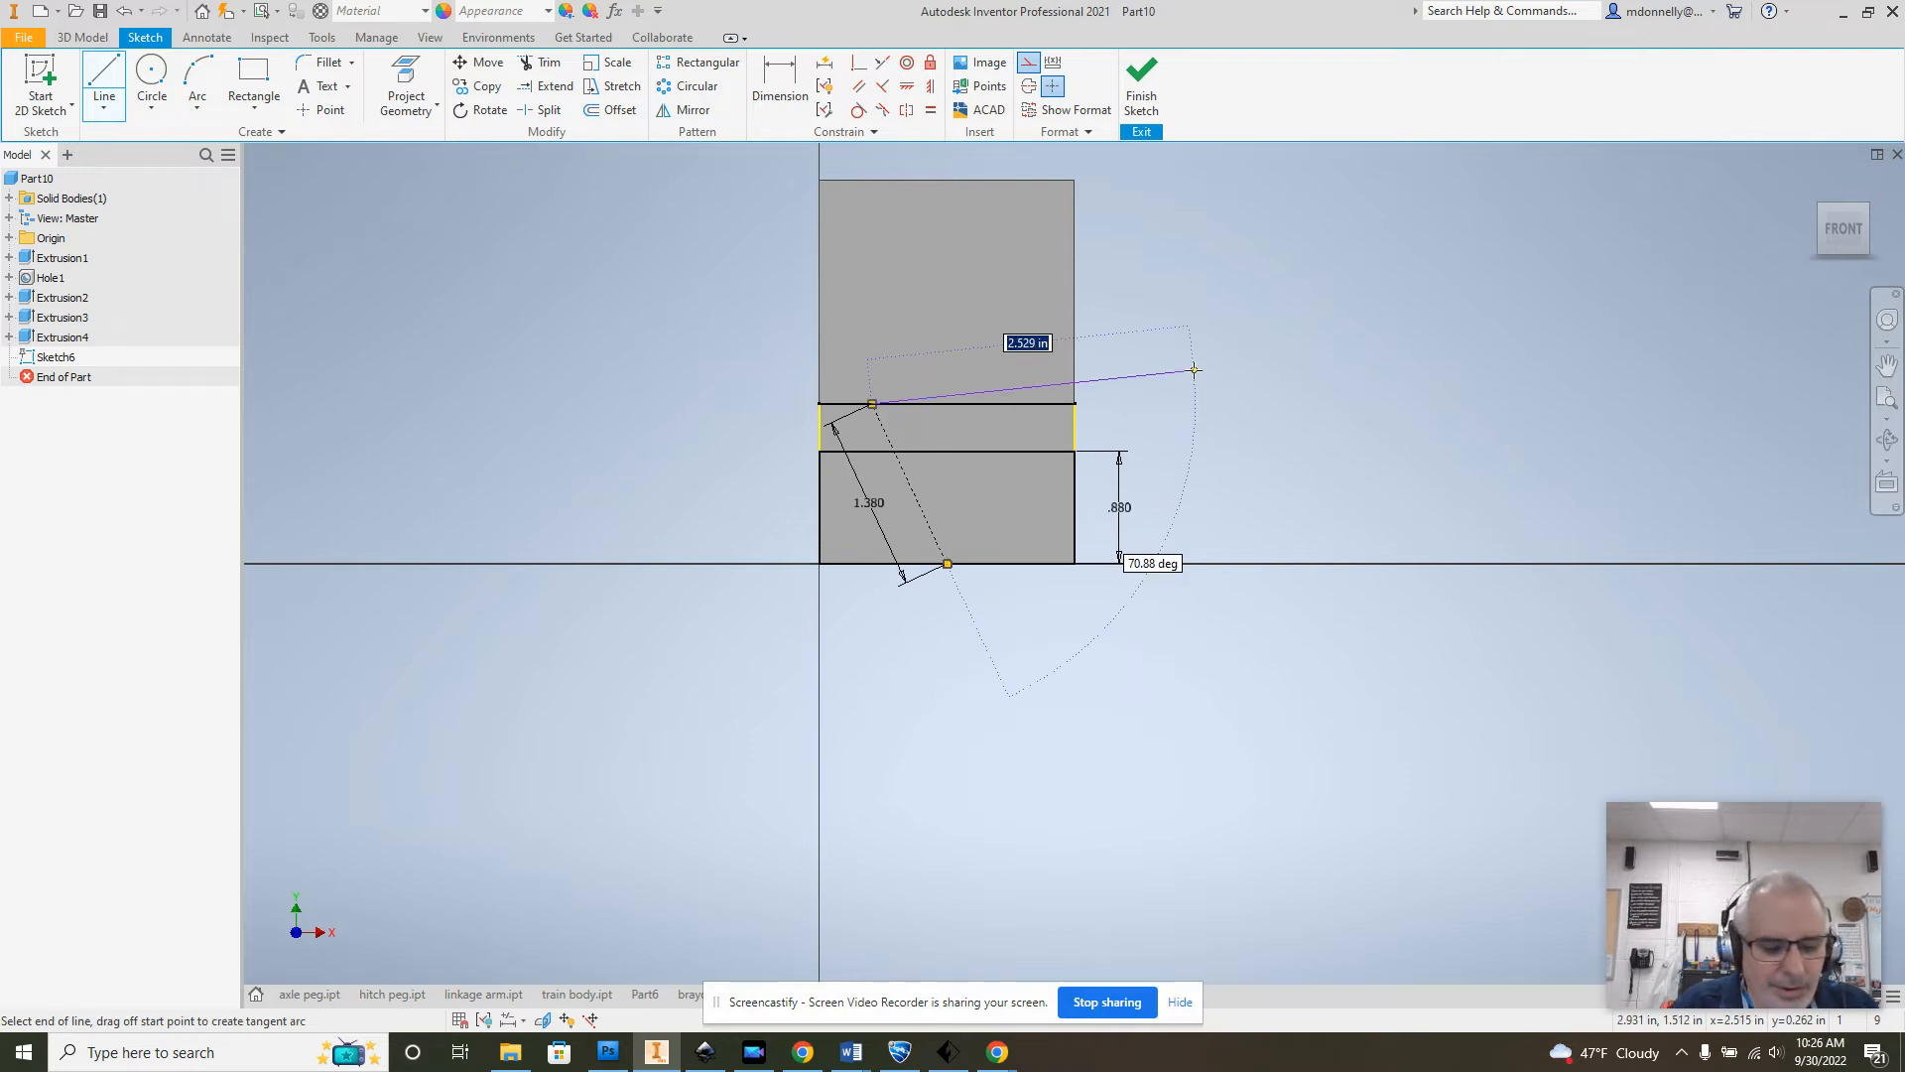
key(Escape)
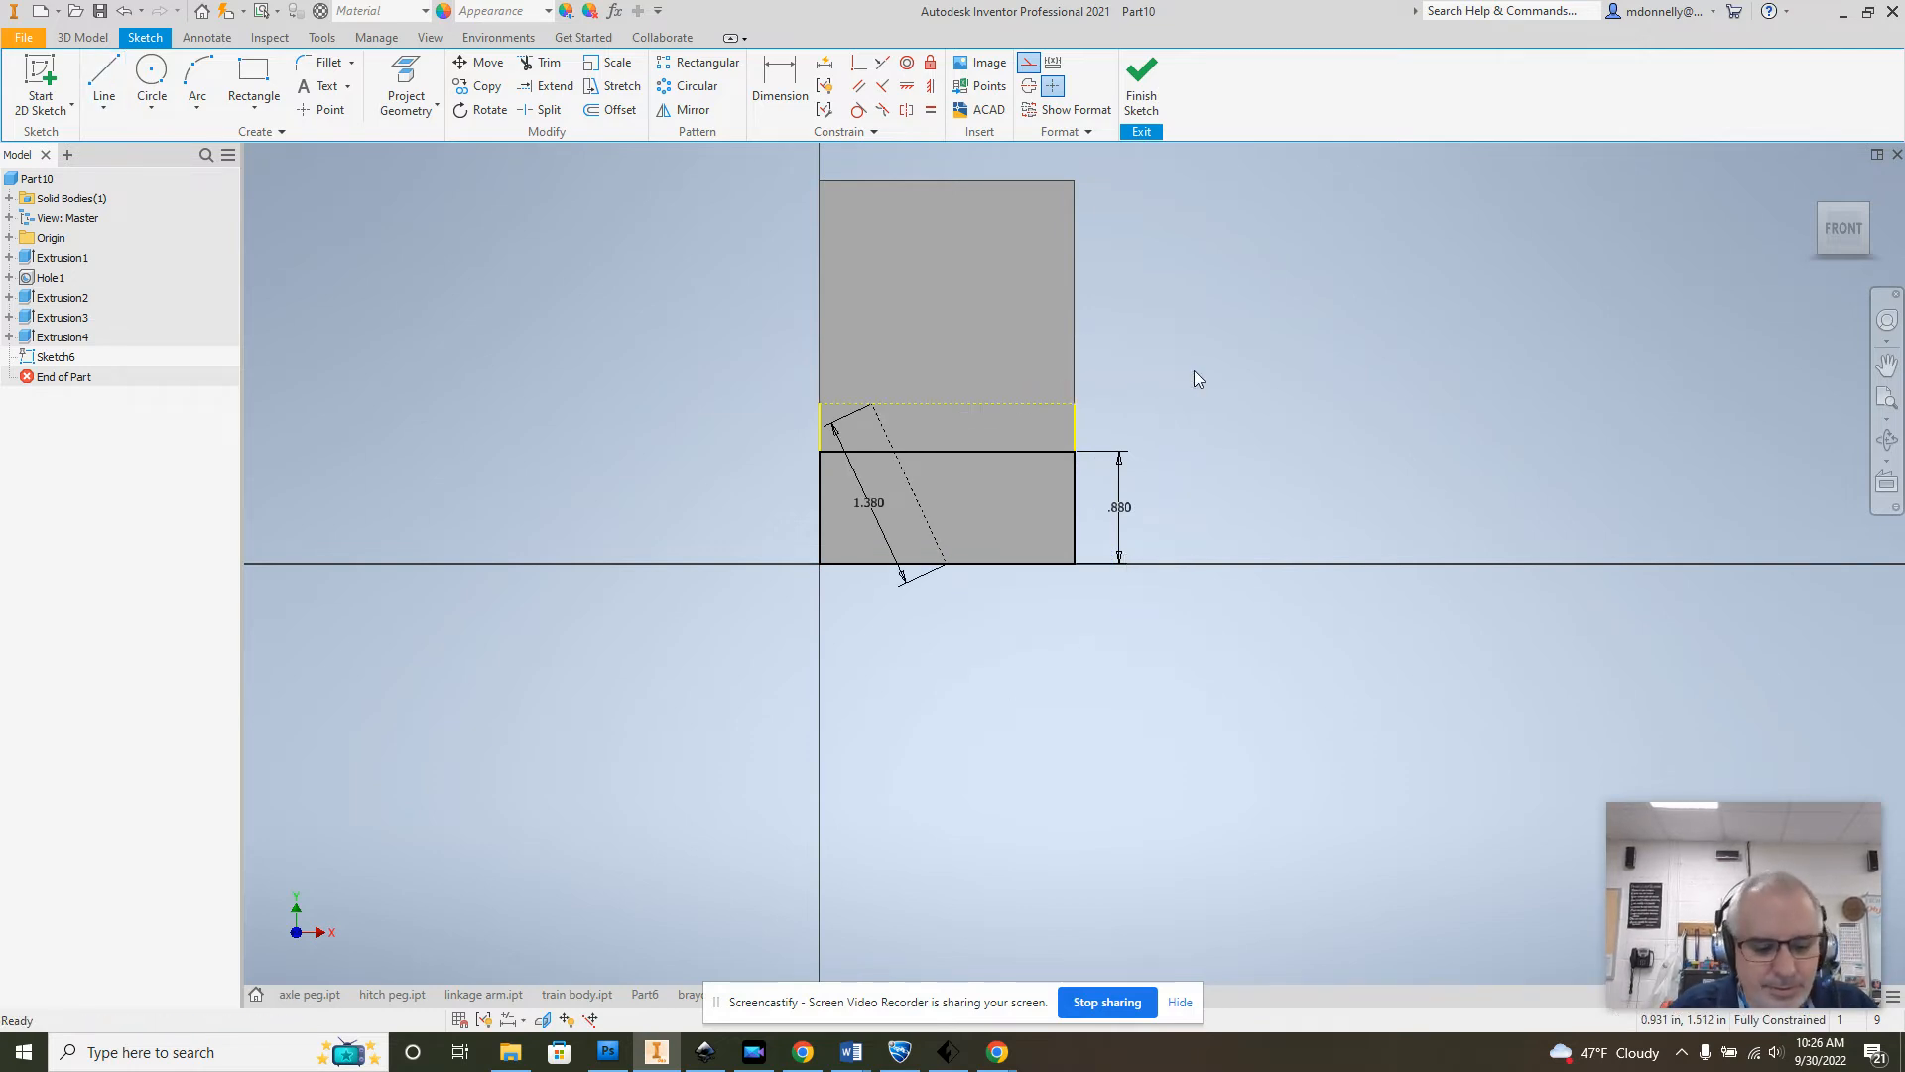
key(ctrl+z)
Step: Draw a vertical 1.38 in construction line up from the midpoint of the front face's bottom edge
click(102, 77)
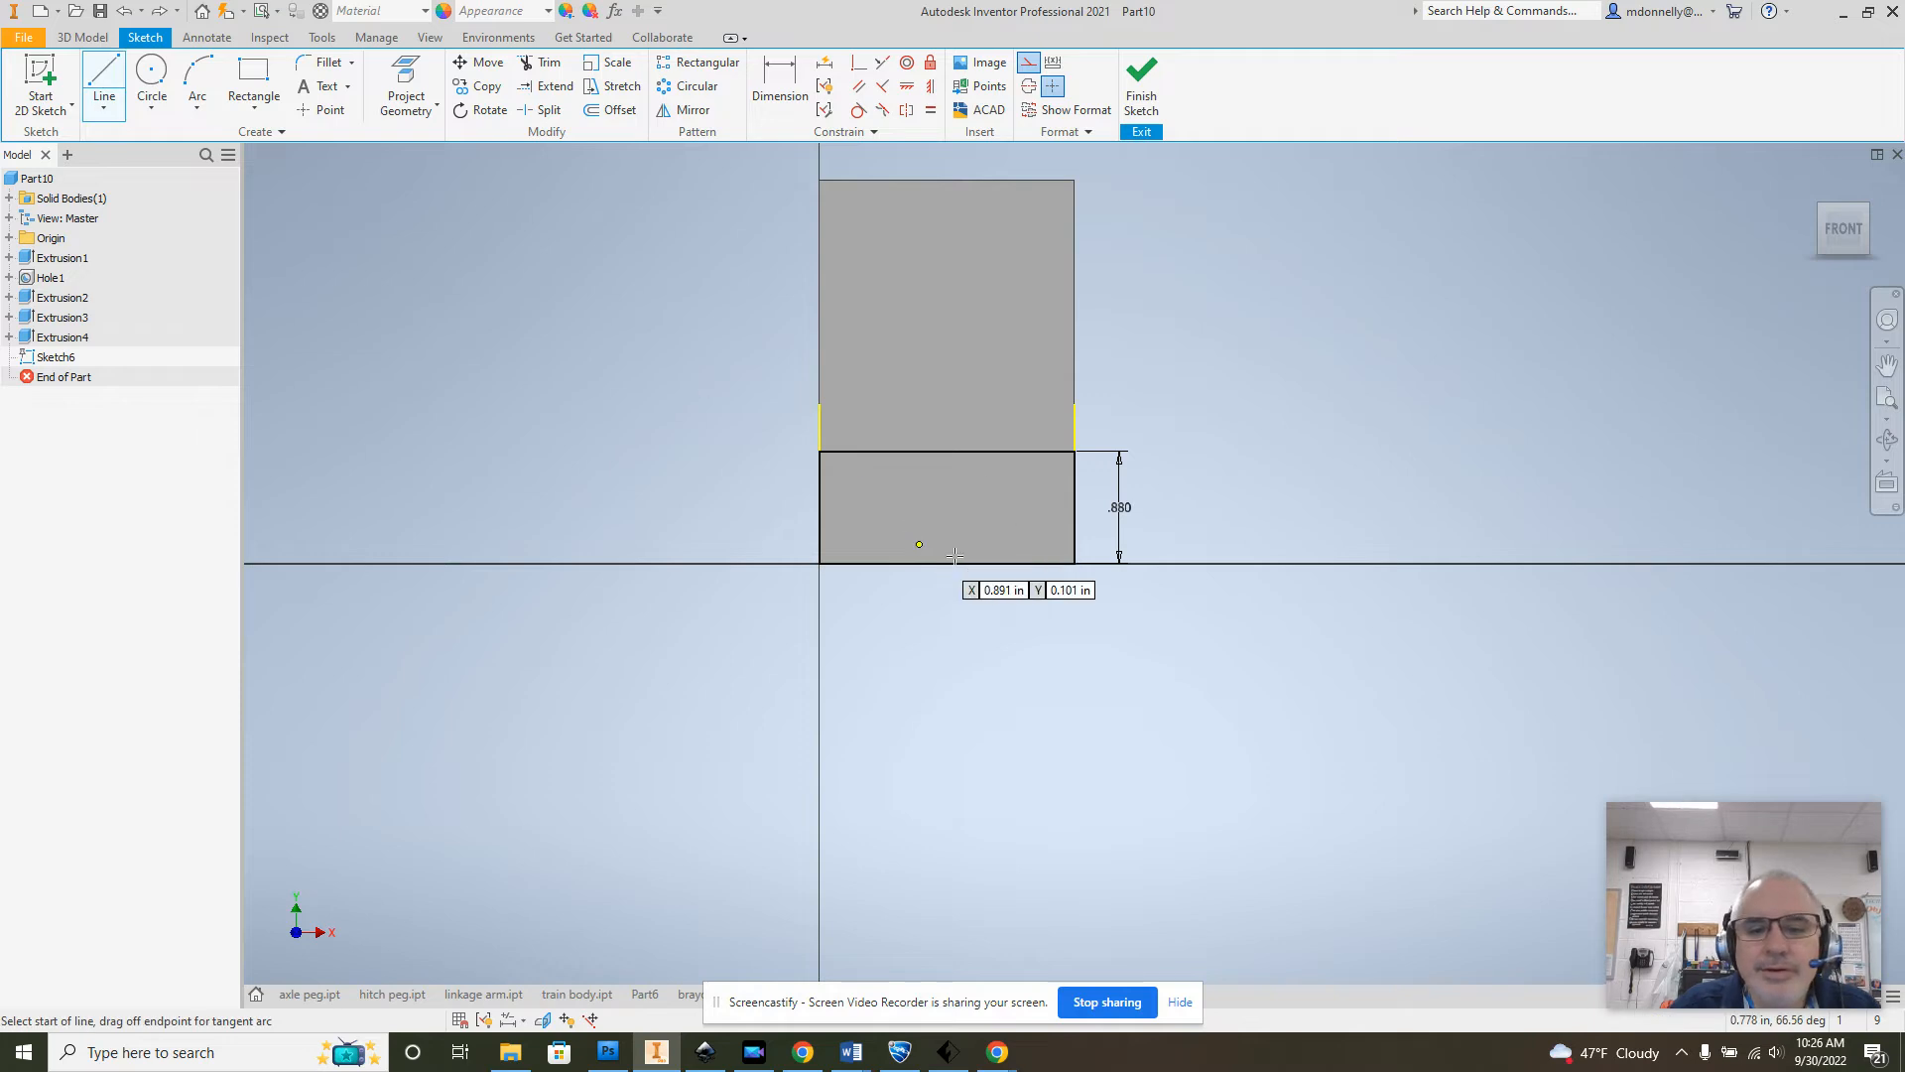
click(947, 564)
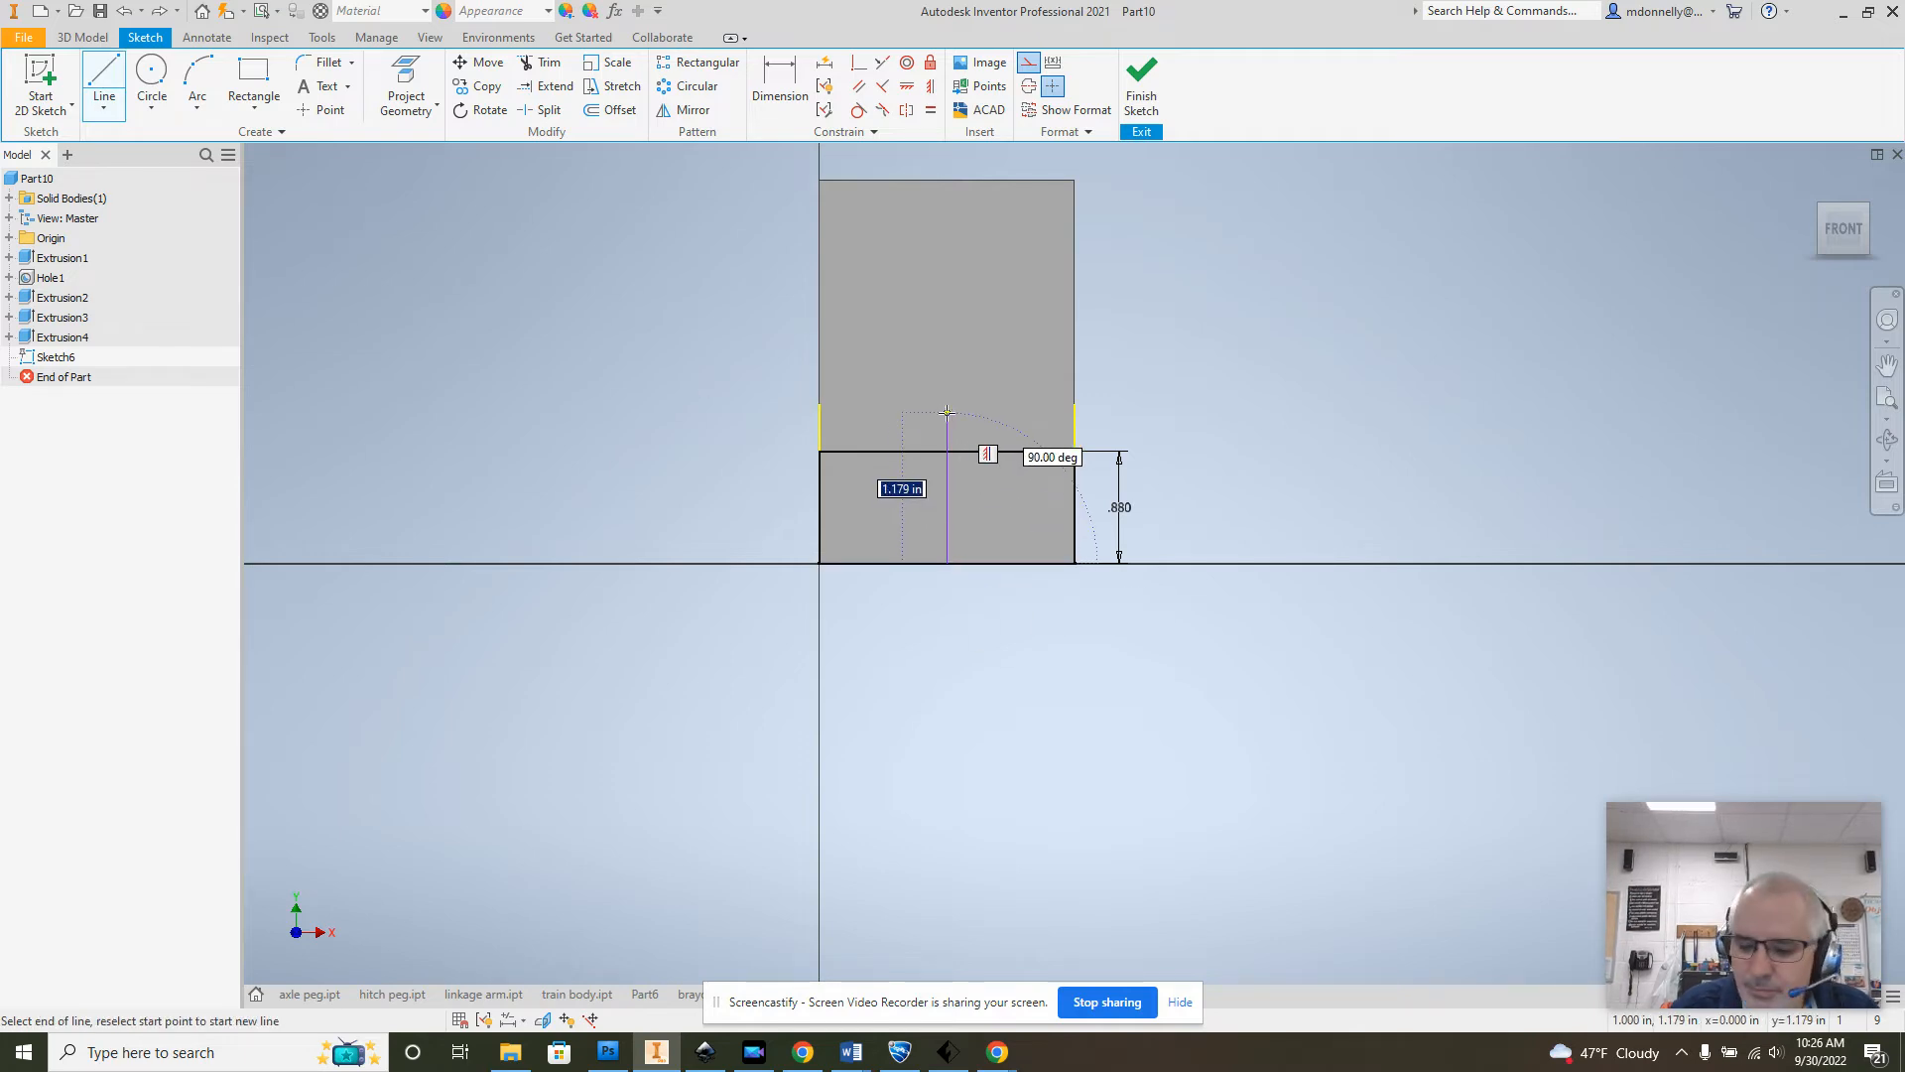
text(1.)
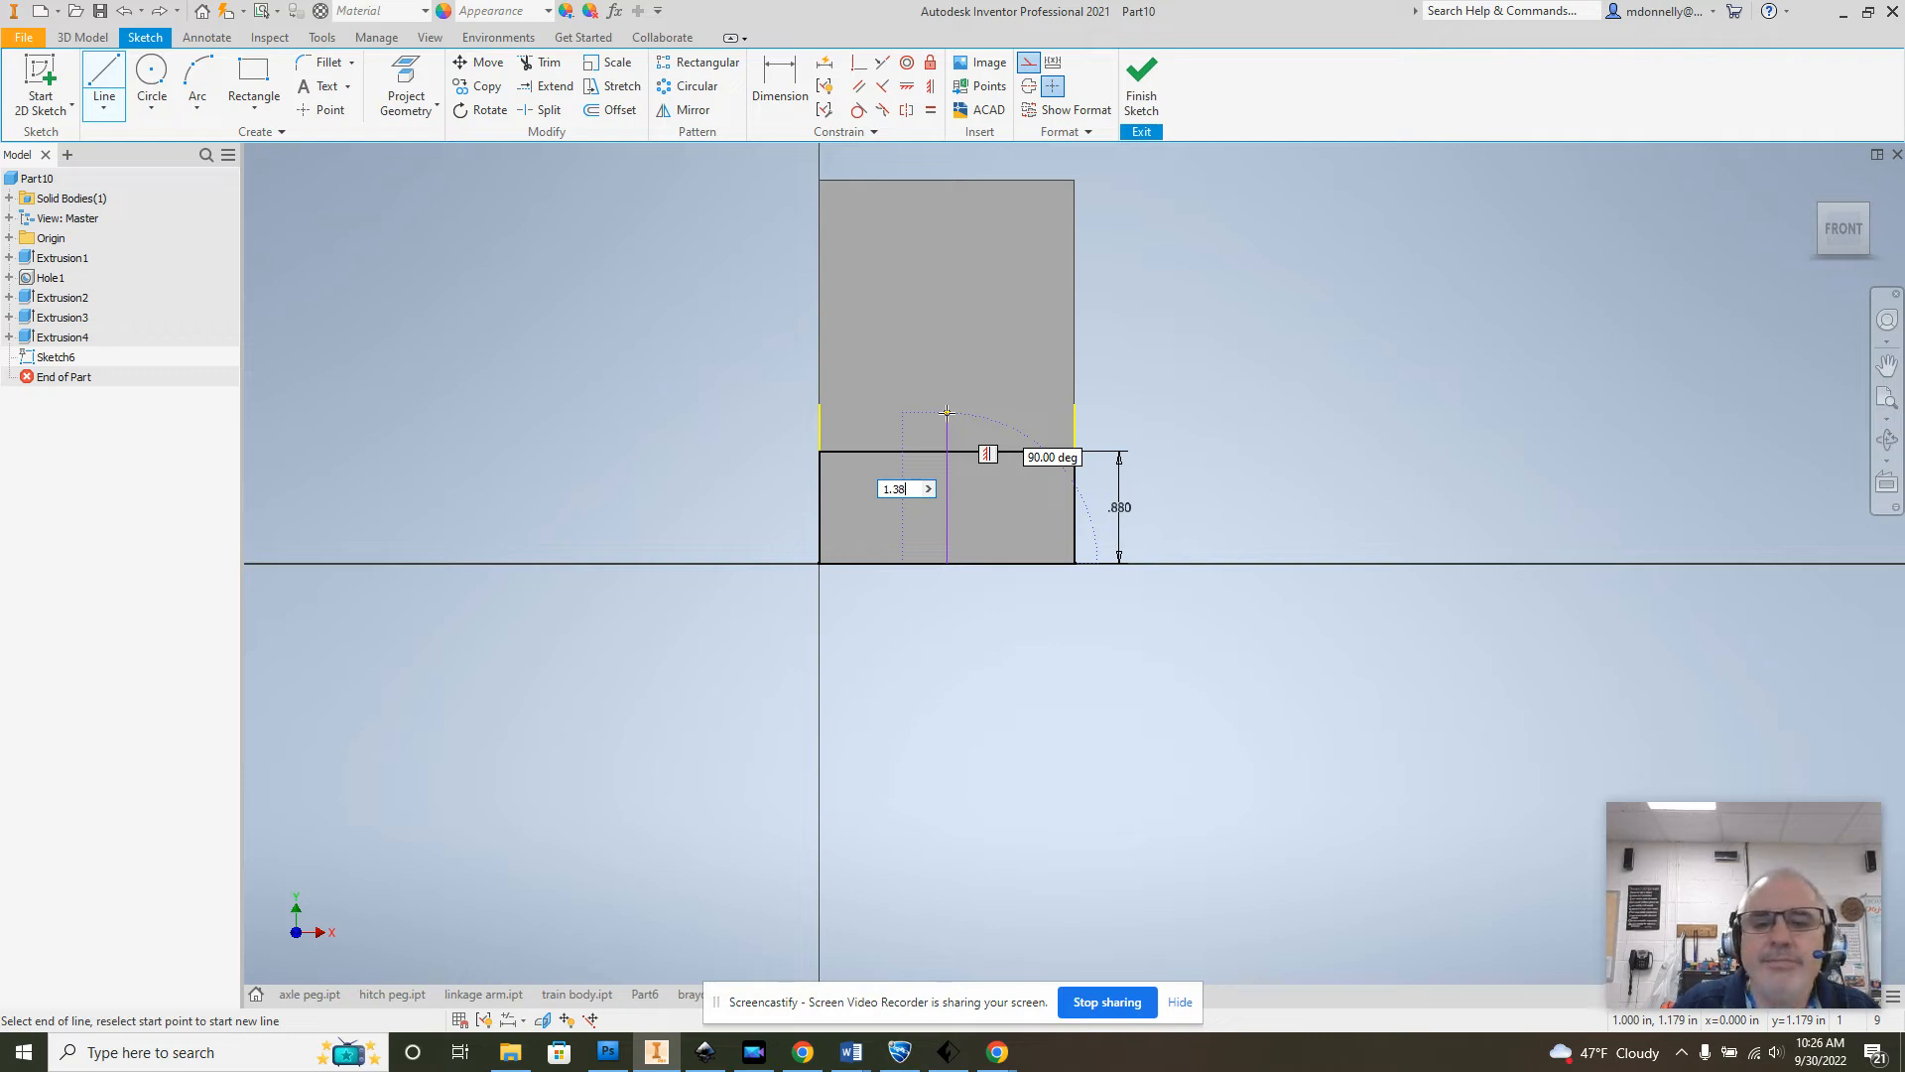
text(38)
key(Return)
right_click(1122, 371)
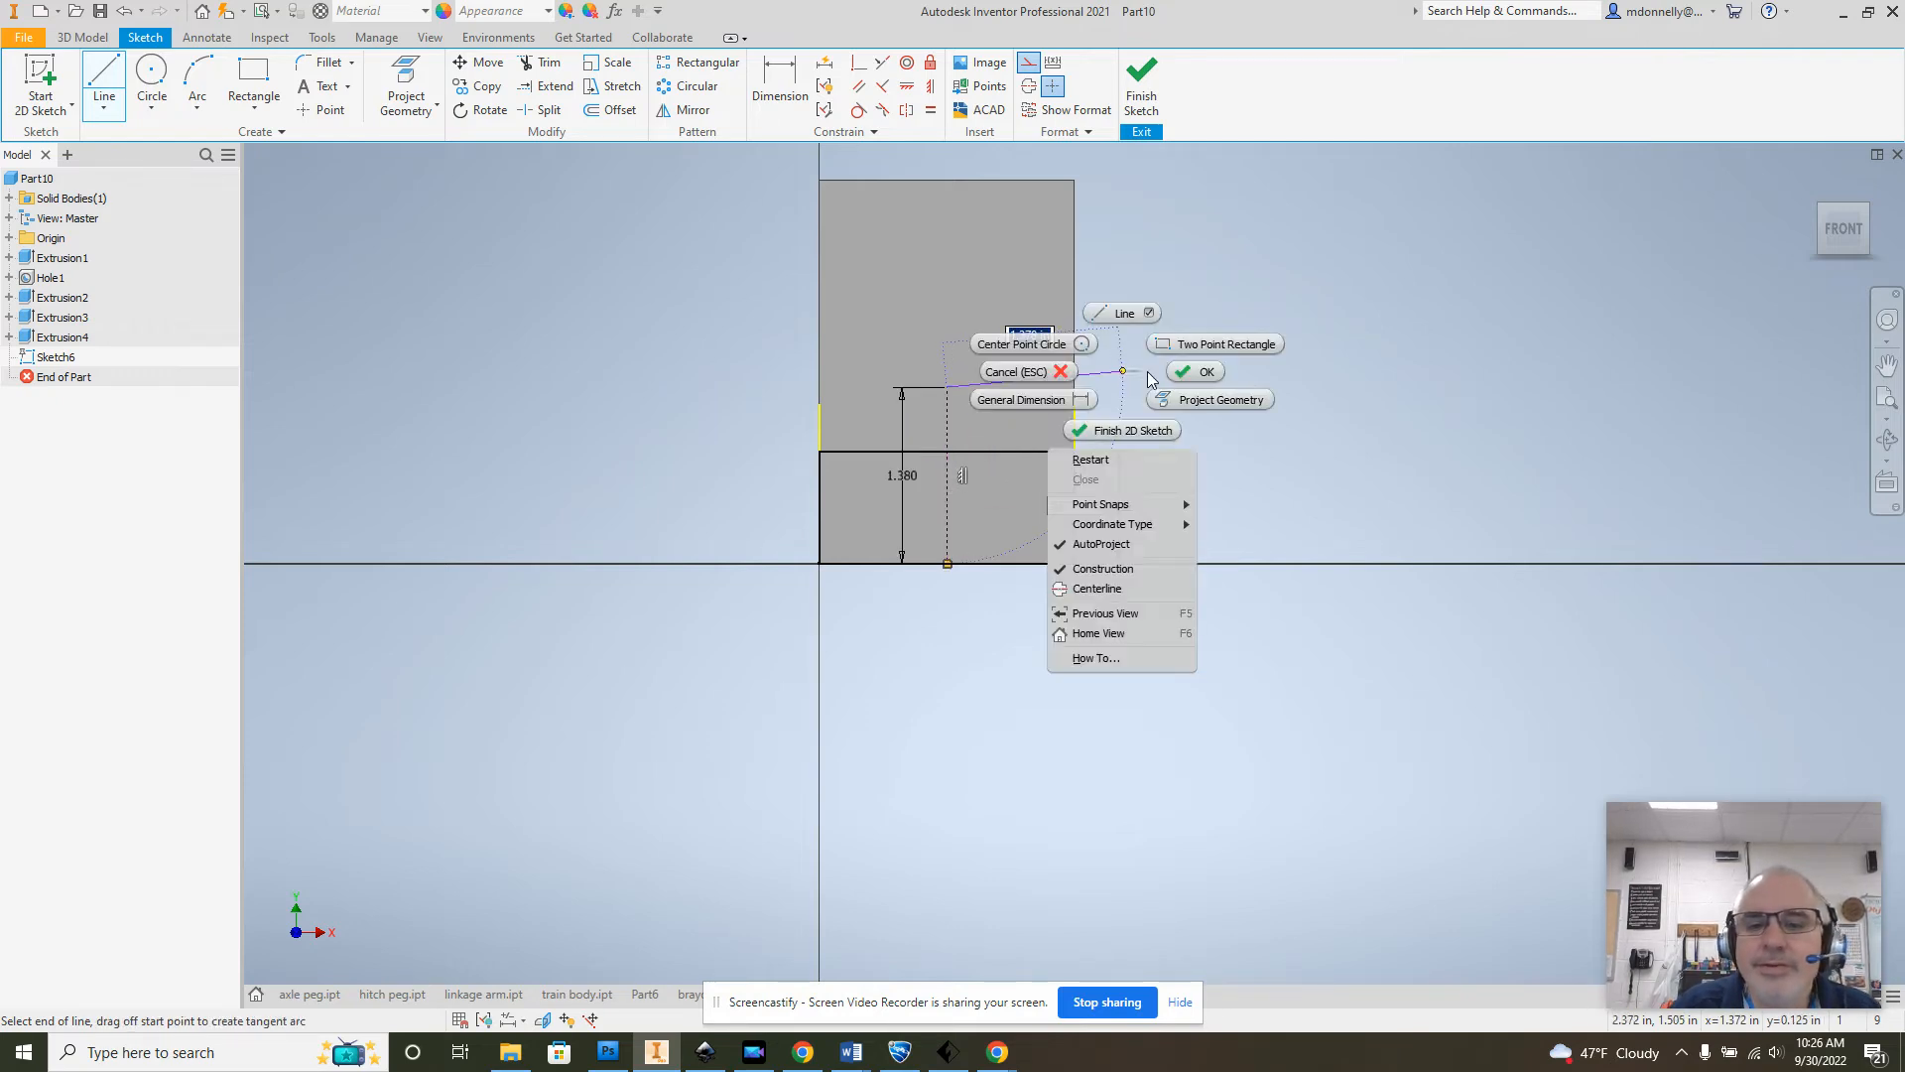
Step: Draw a 1.5 in diameter circle centred on the upper end of the vertical construction line
click(1193, 373)
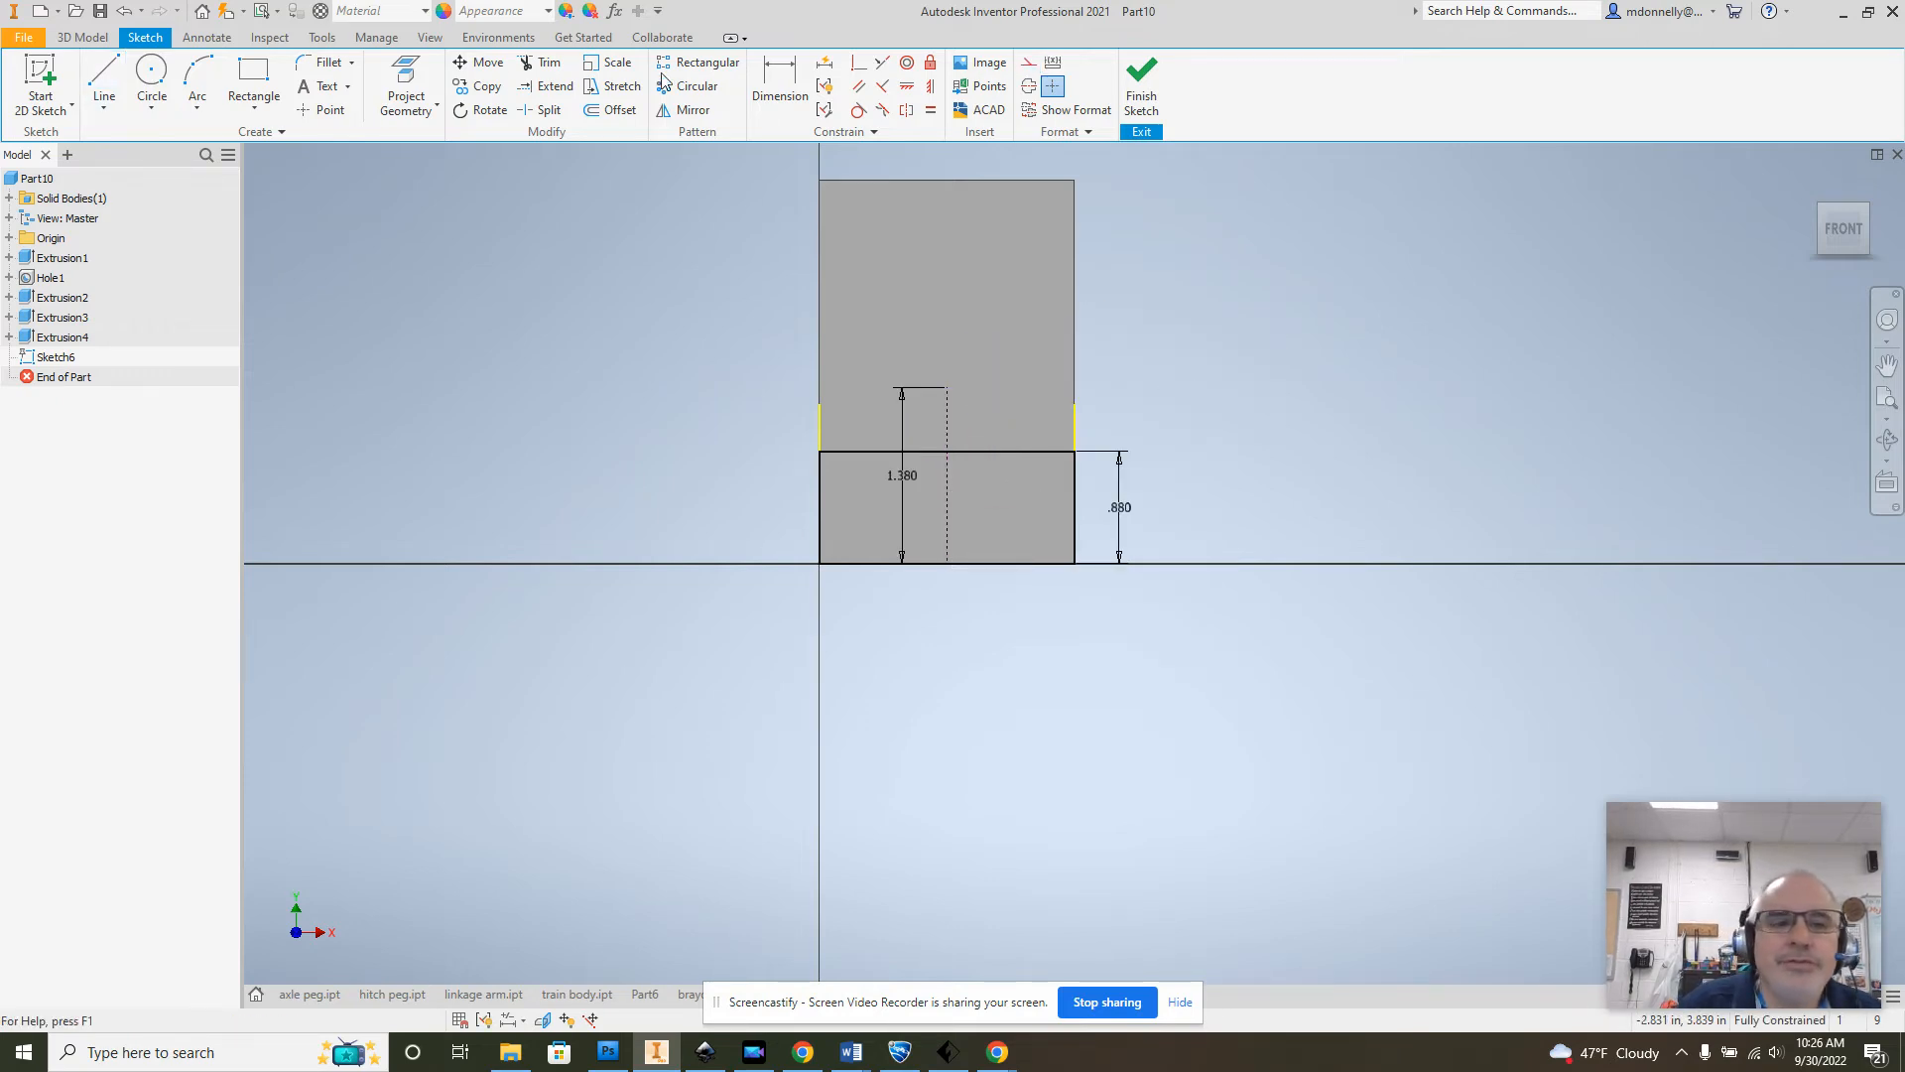
click(151, 74)
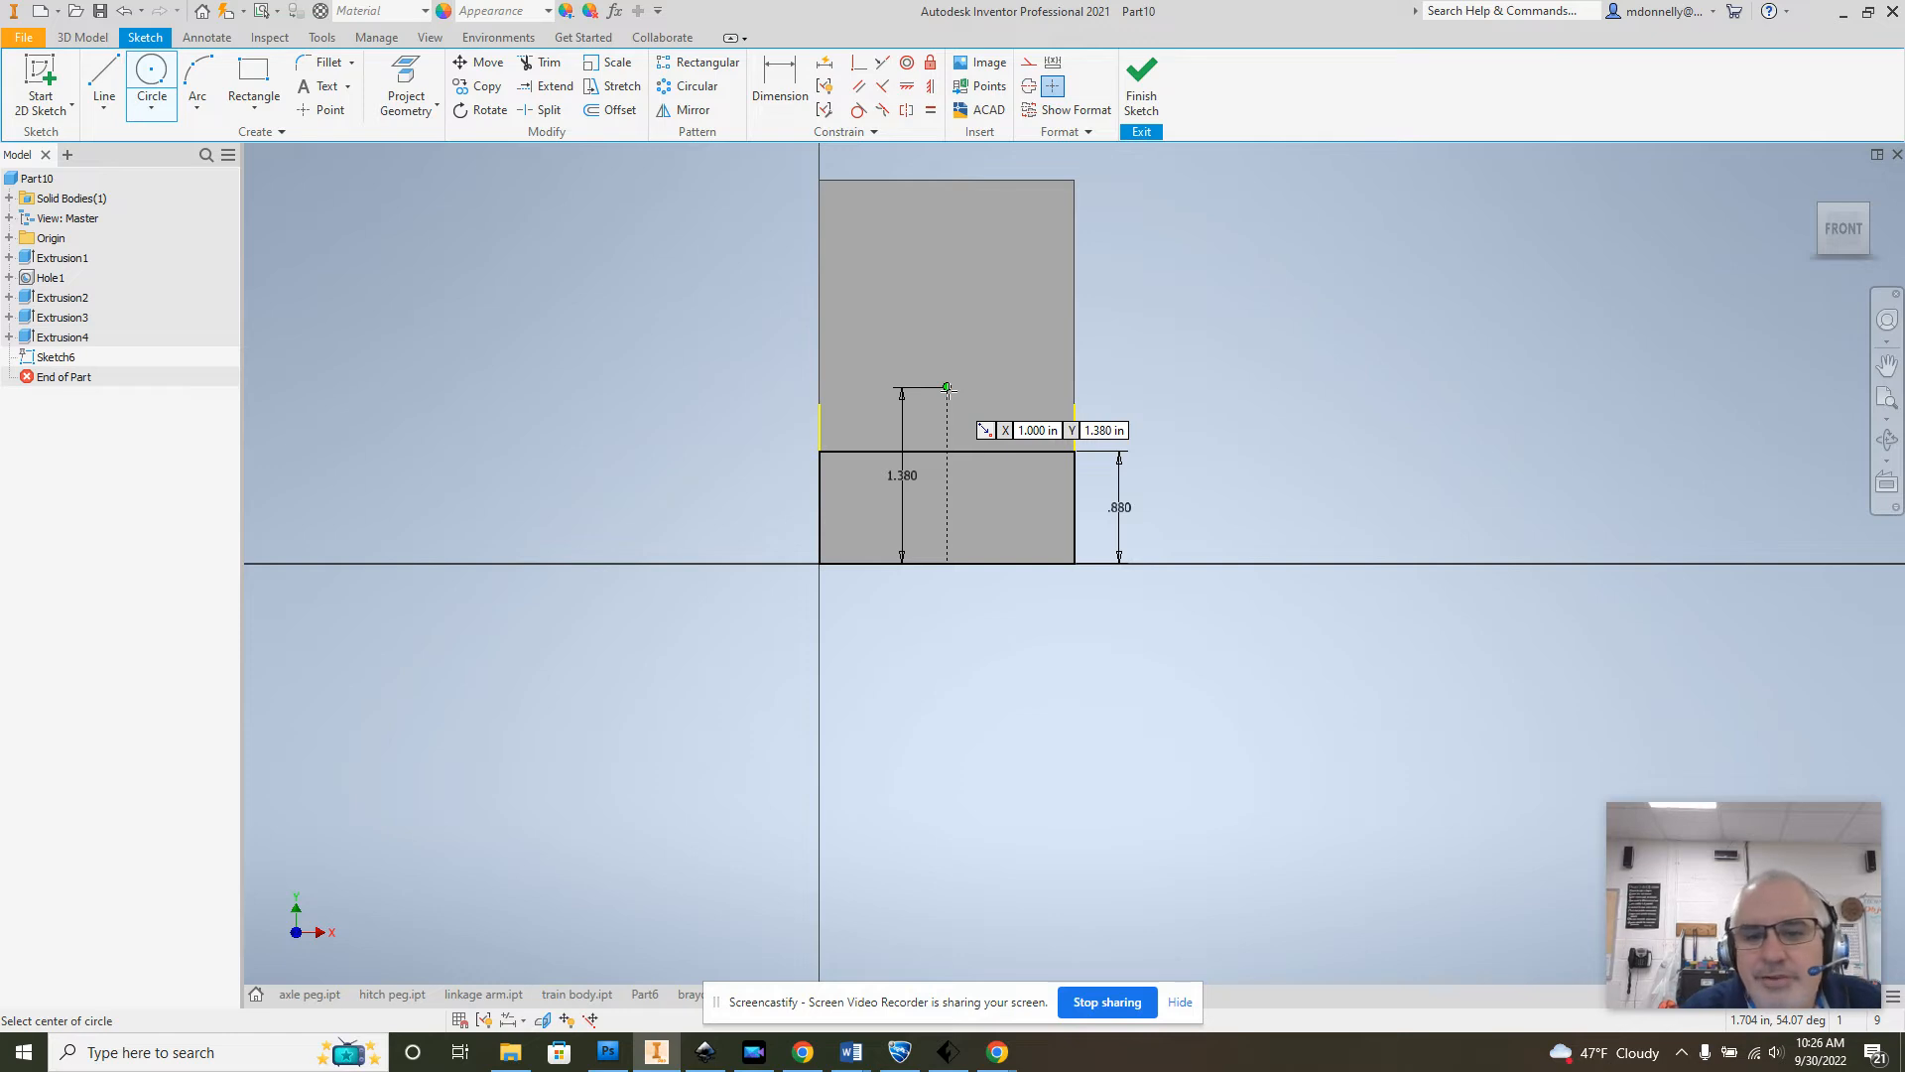
click(948, 388)
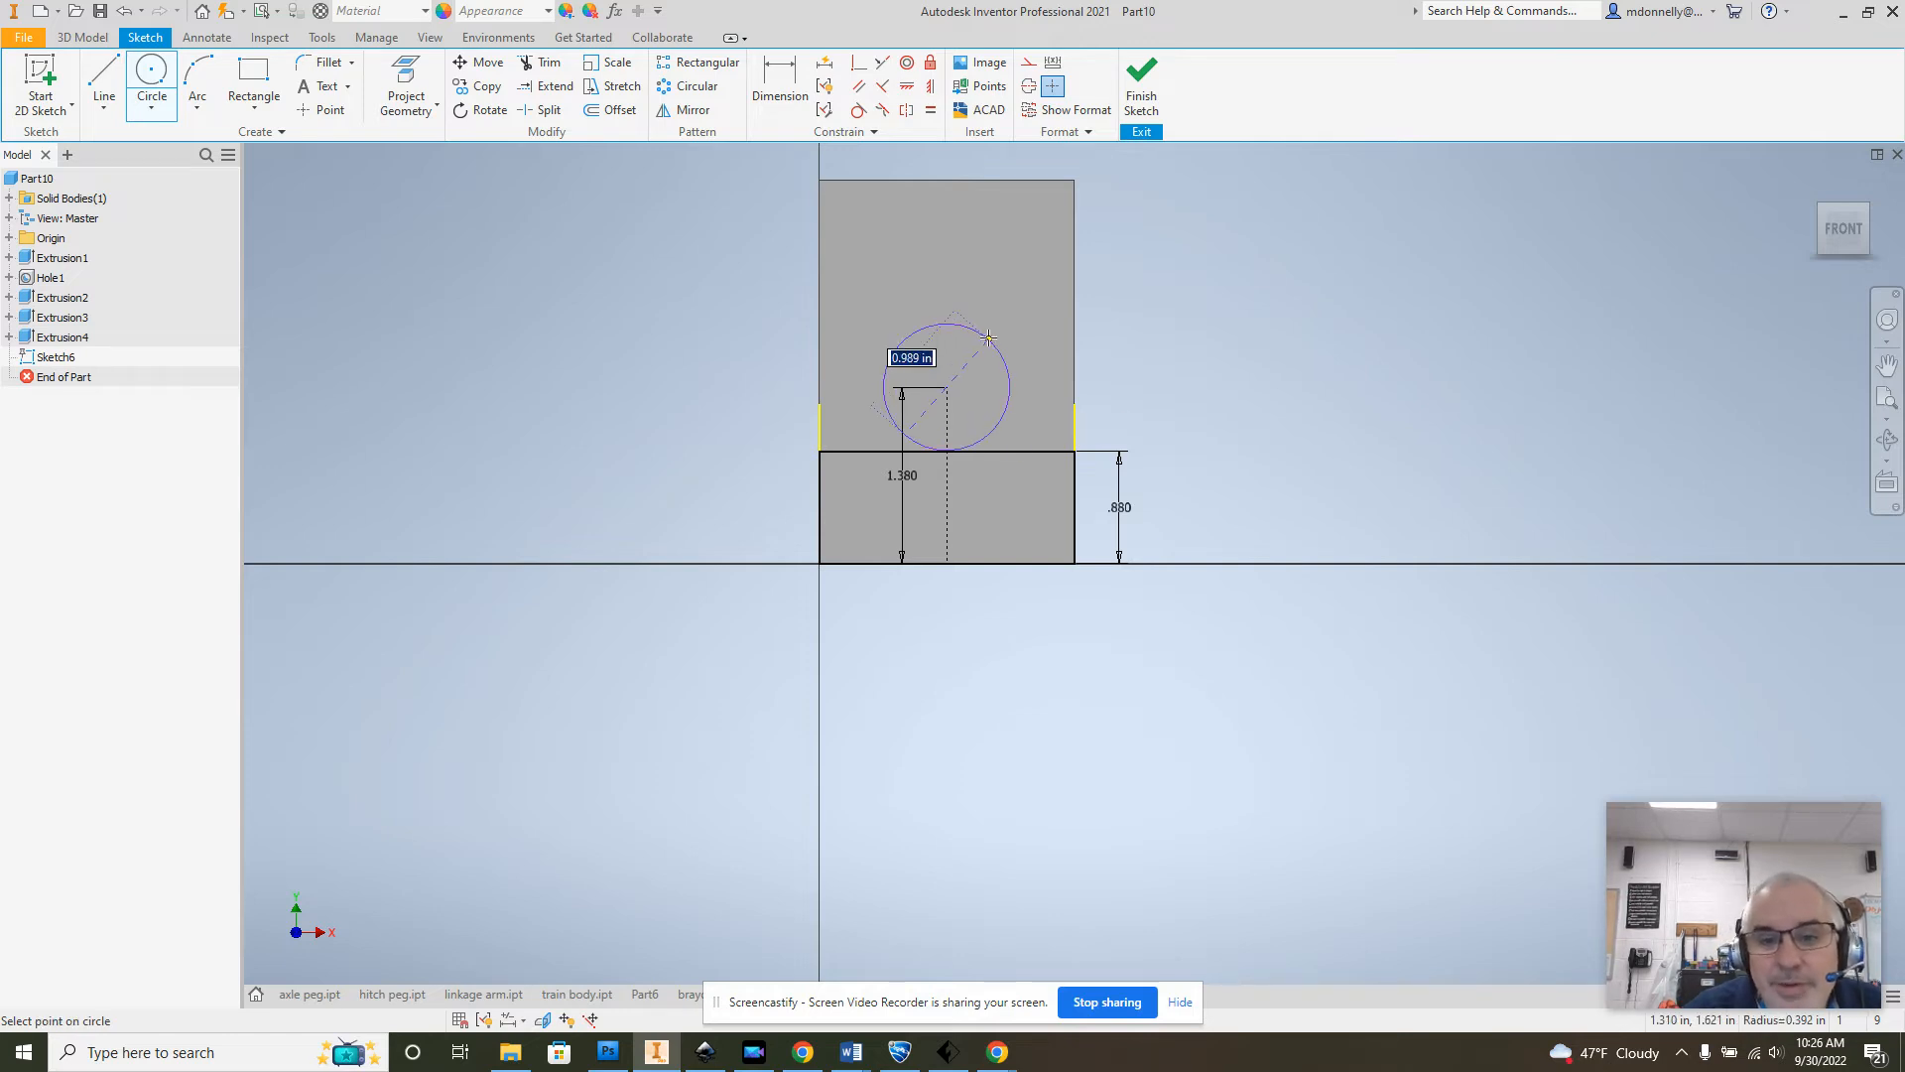
text(1)
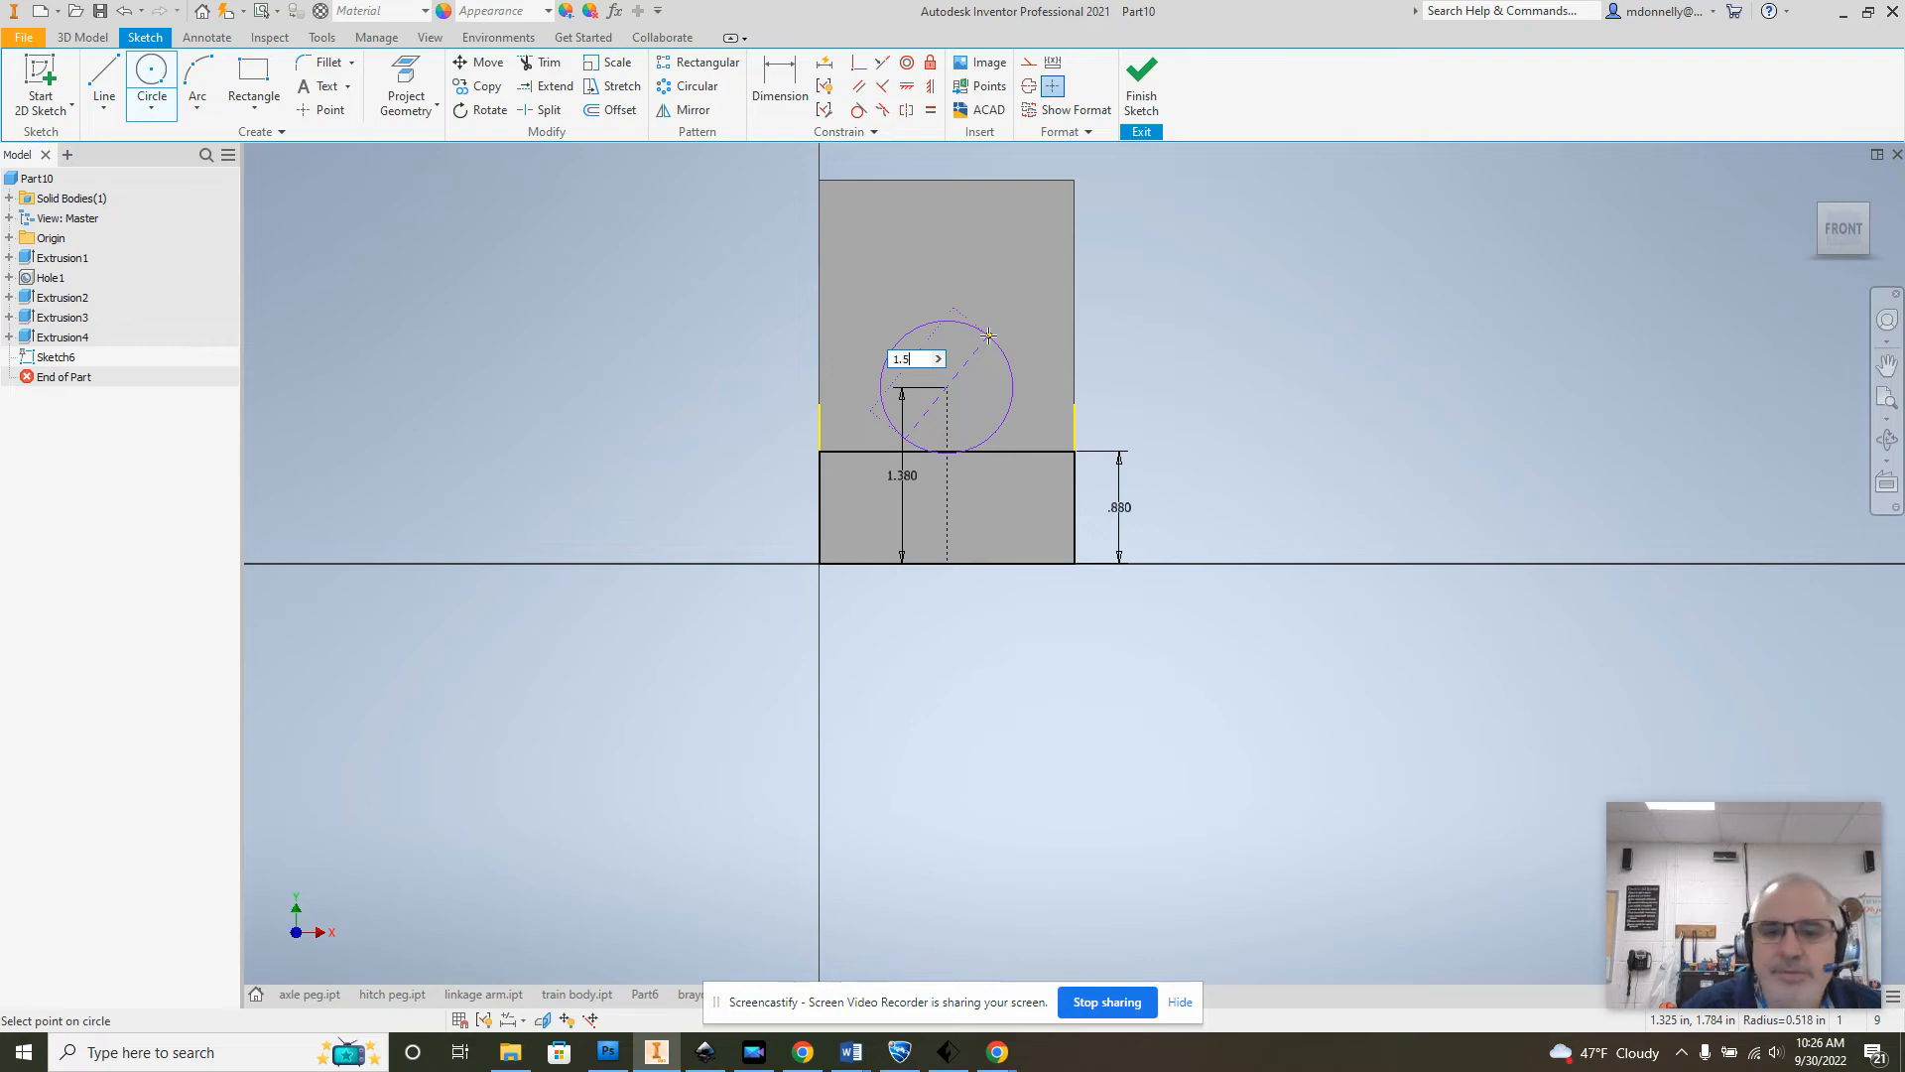
text(.5)
key(Return)
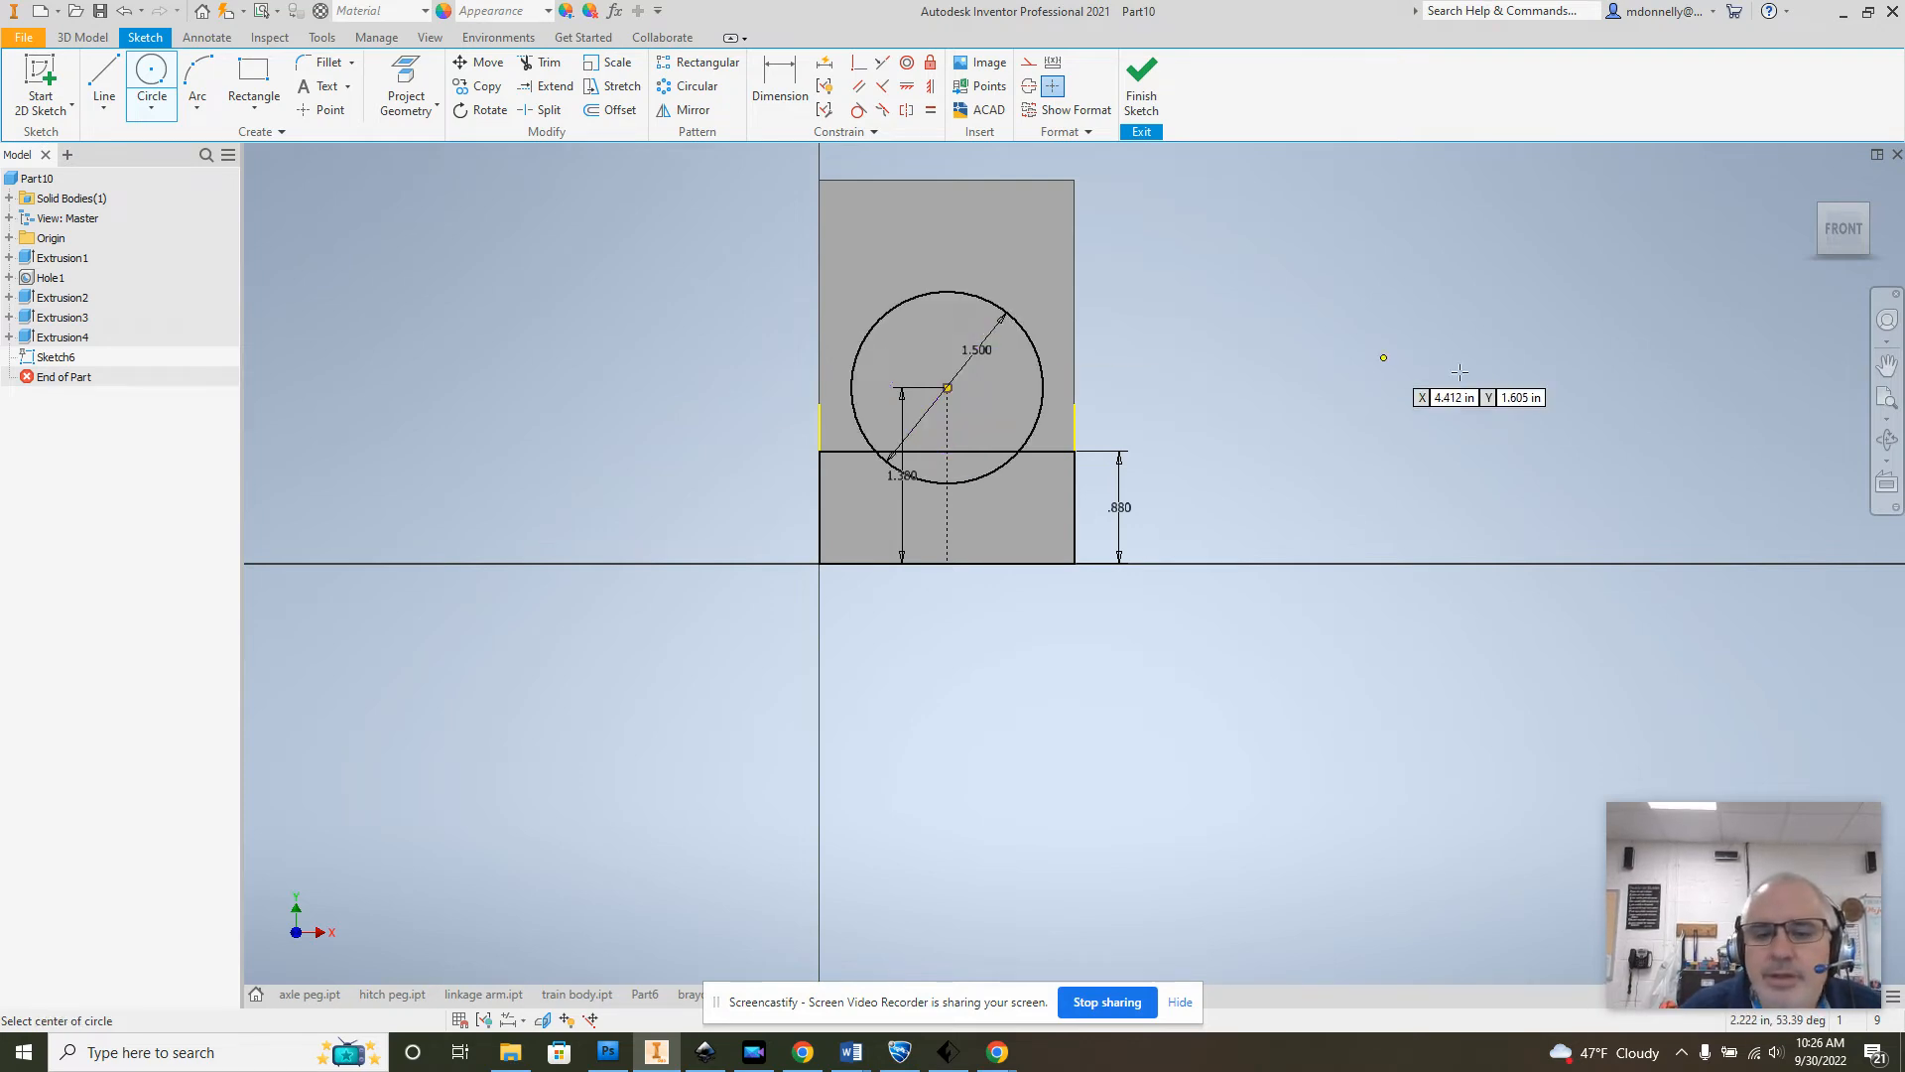
right_click(1264, 359)
click(1351, 361)
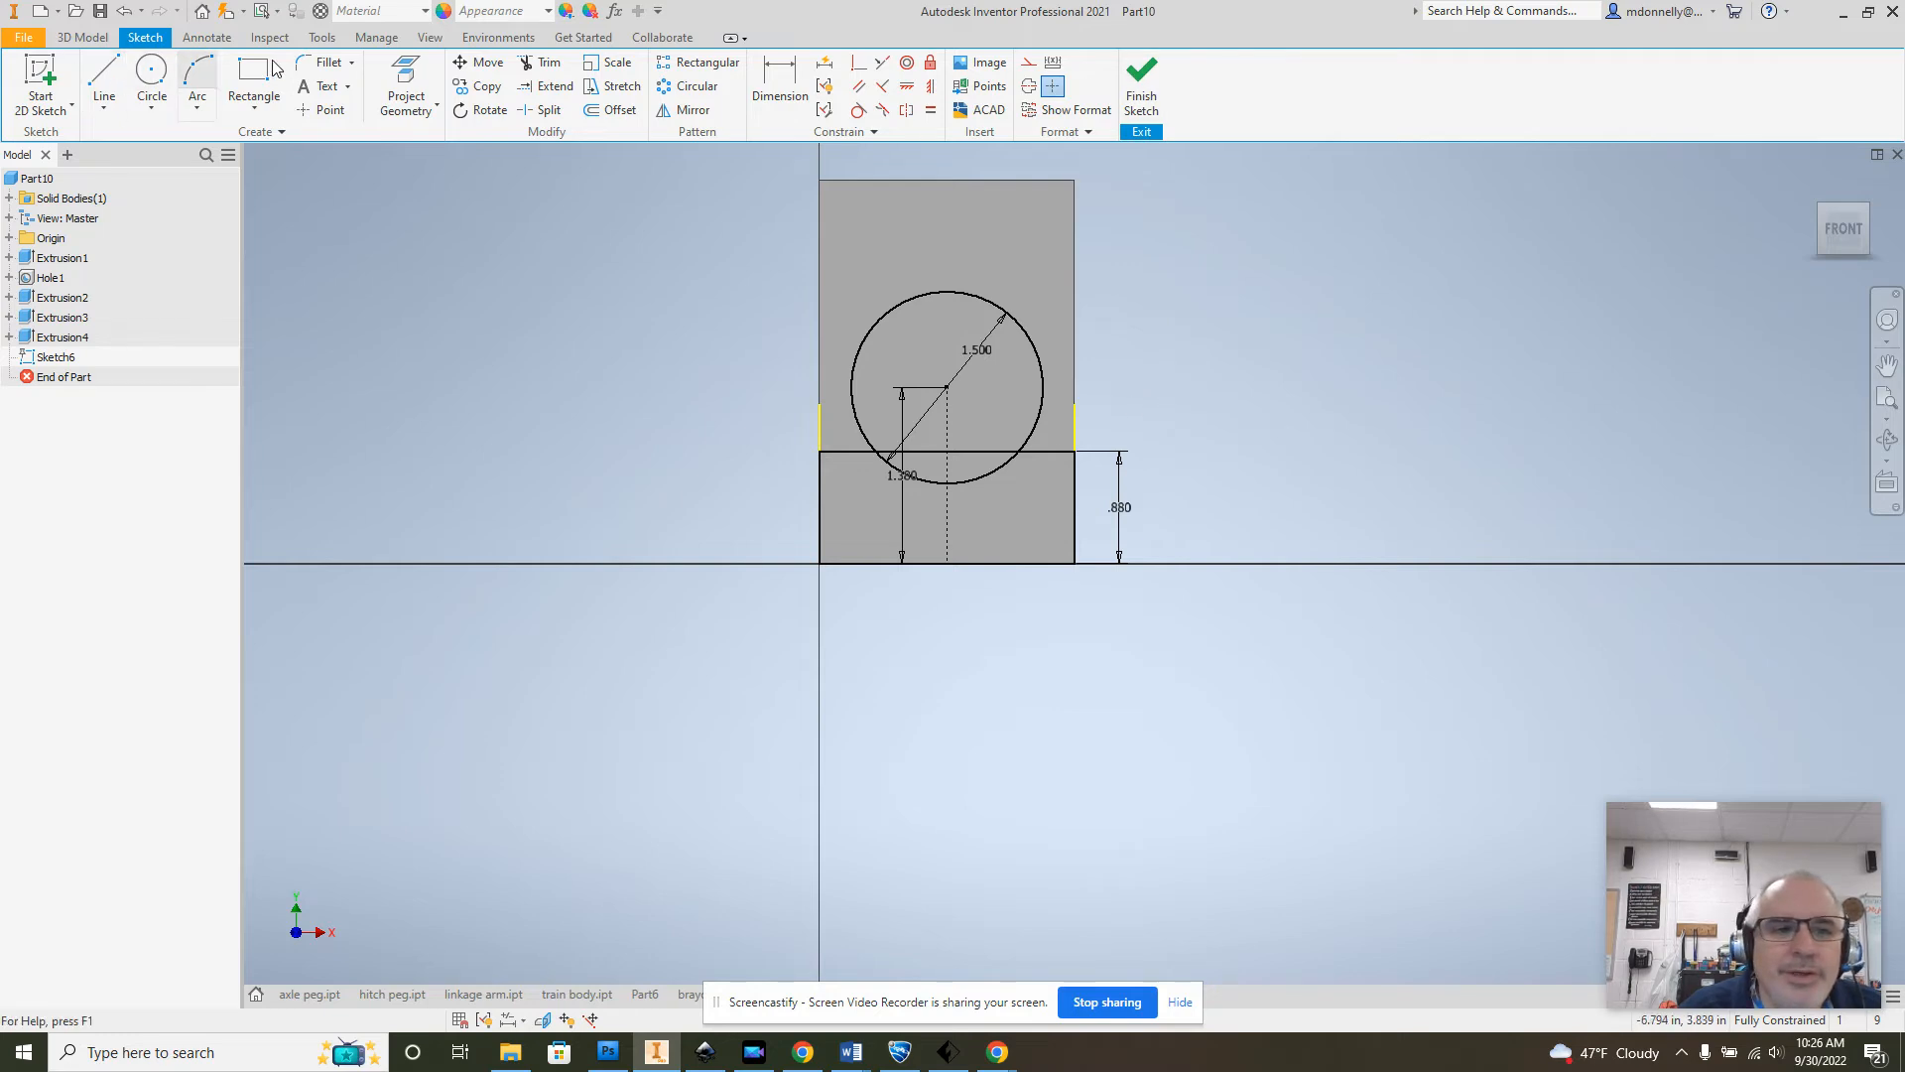
Step: Trim the circle's lower arc and the rectangle's top edge inside the circle to leave one keyhole outline, and finish the sketch
click(541, 63)
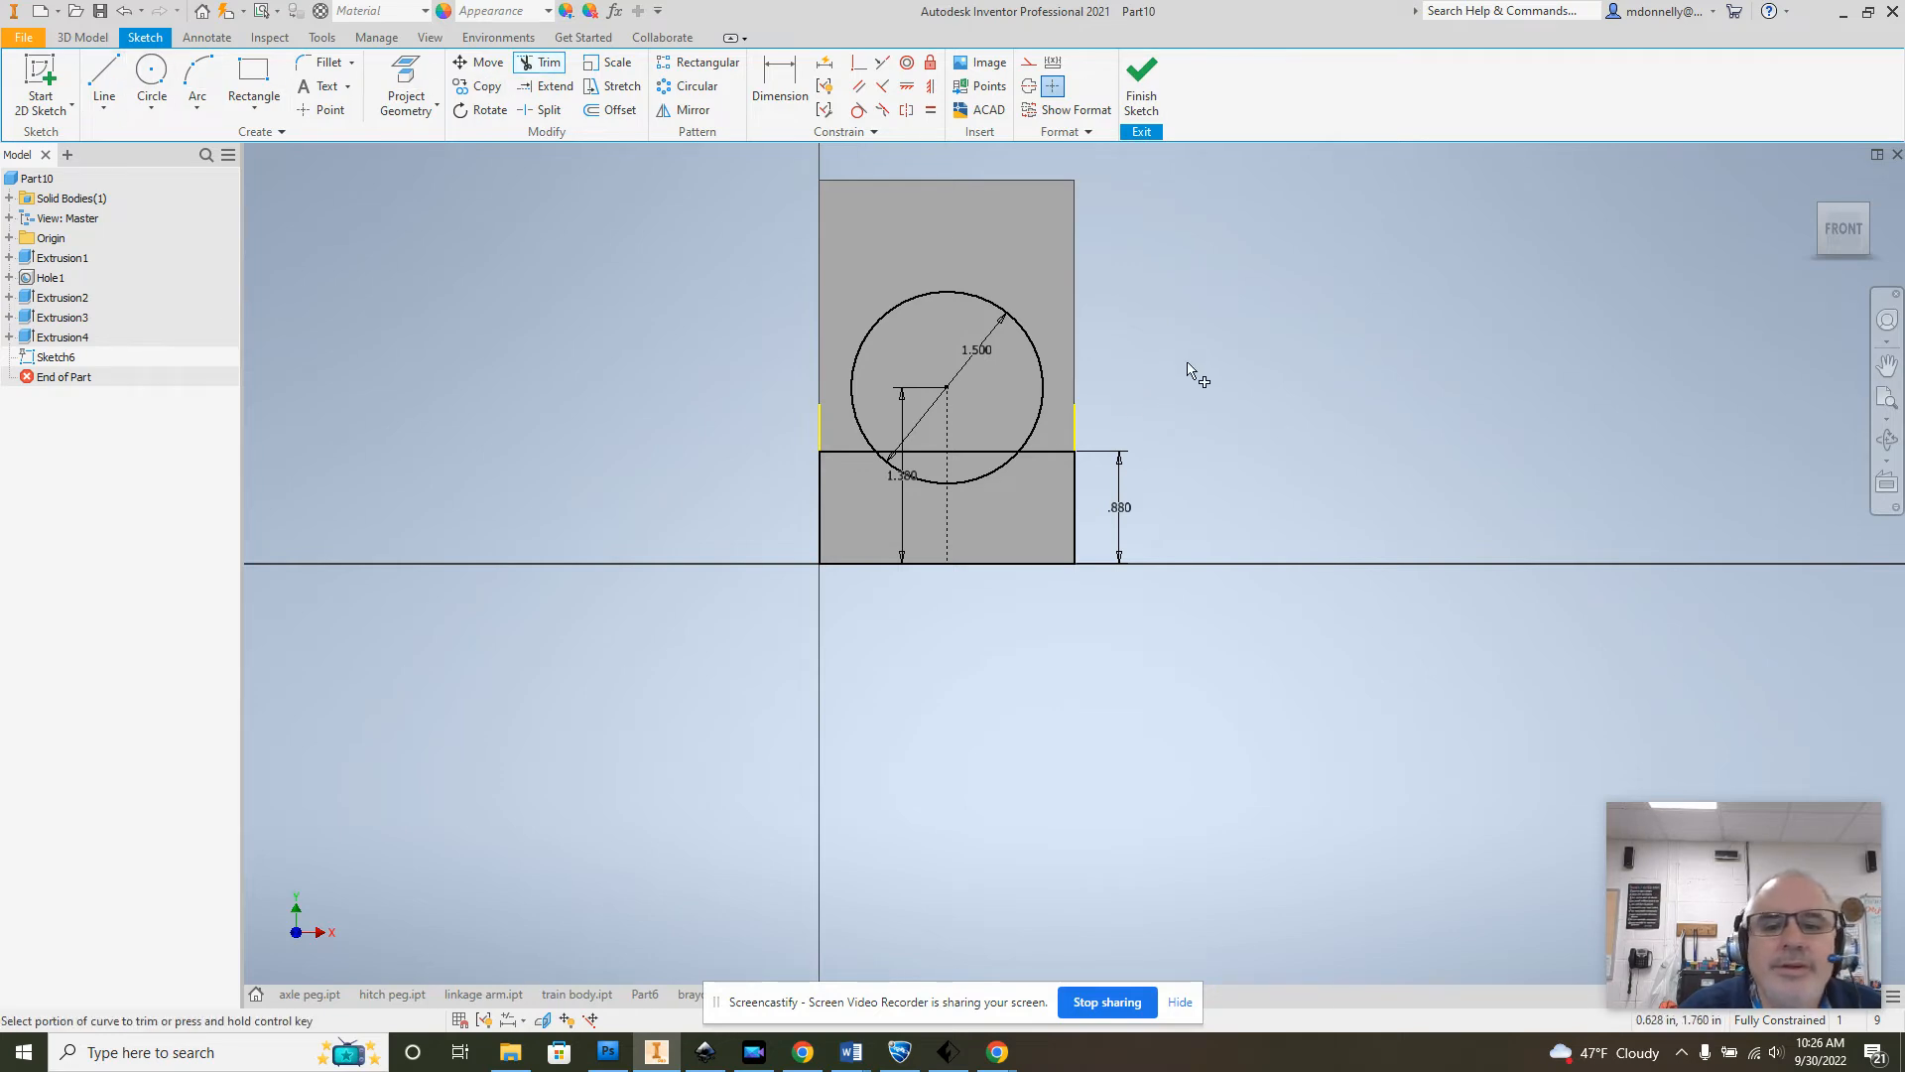
click(993, 473)
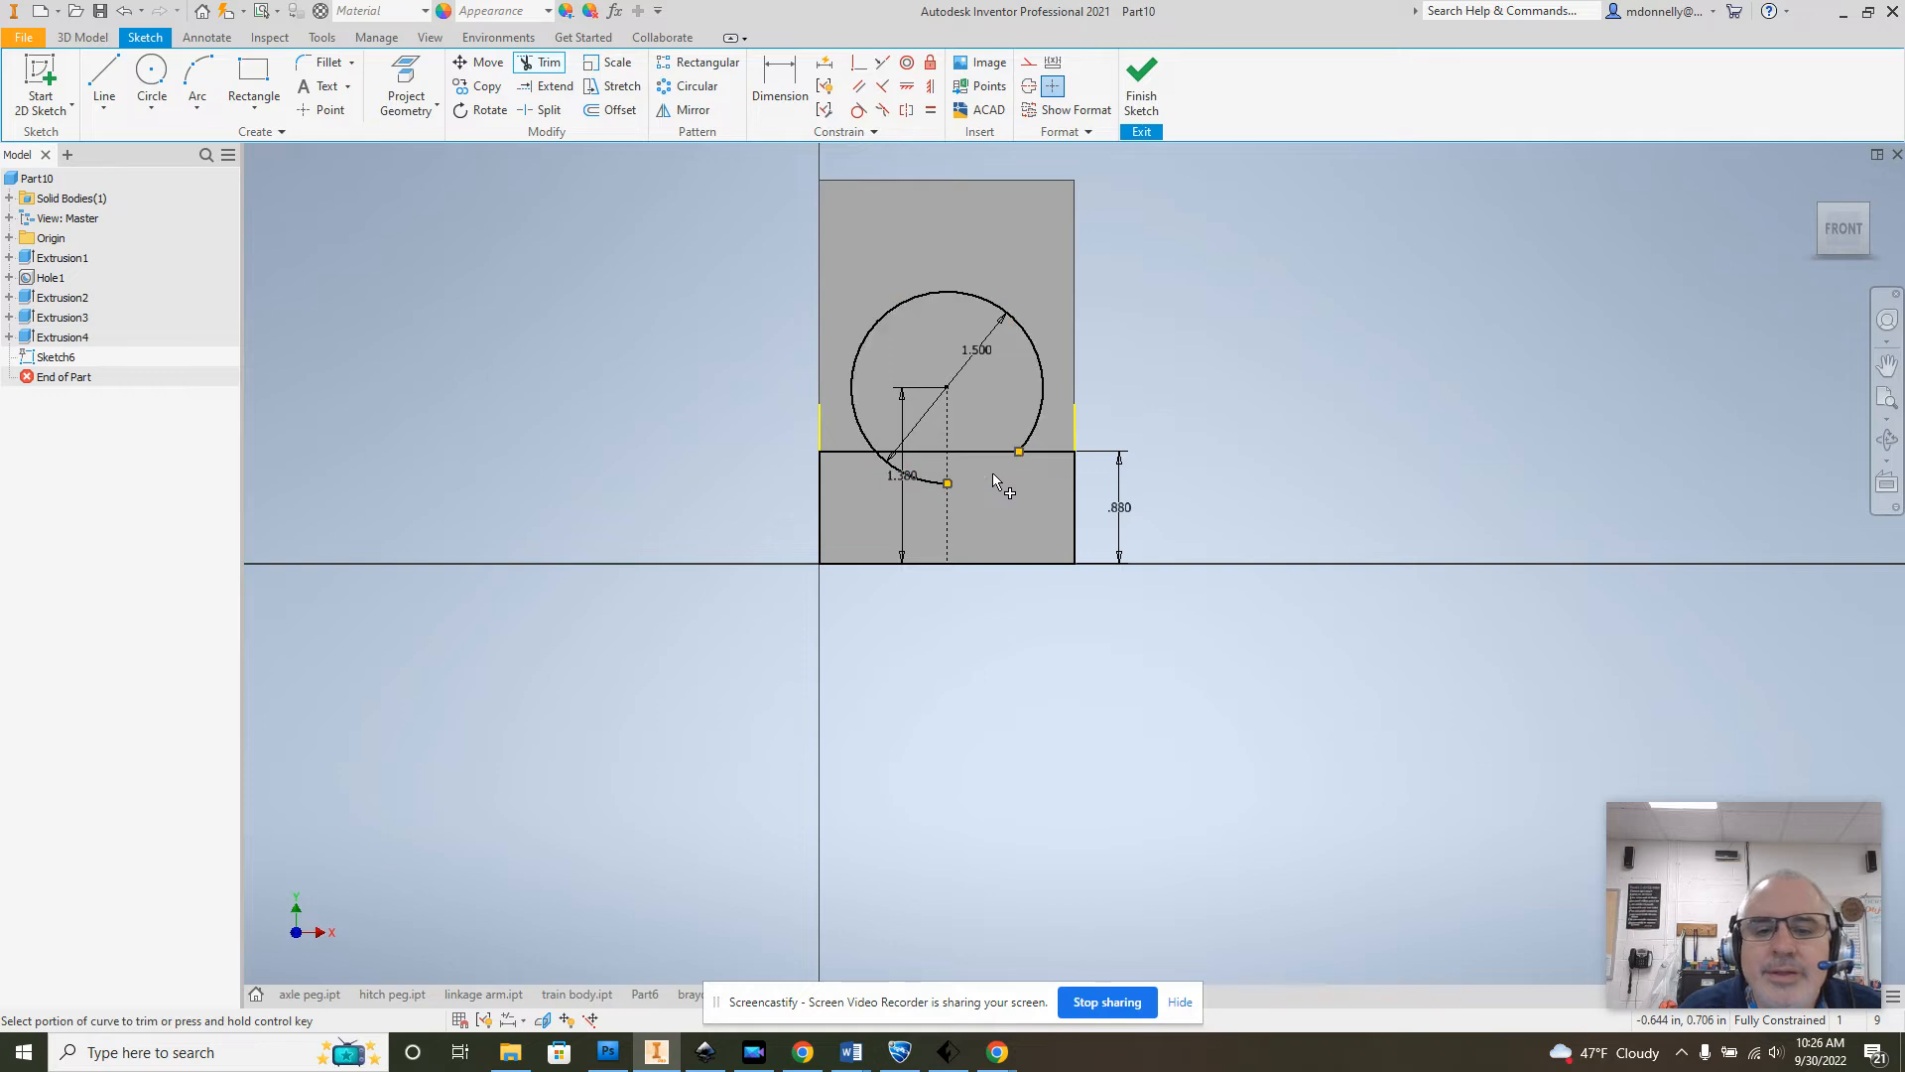
click(967, 452)
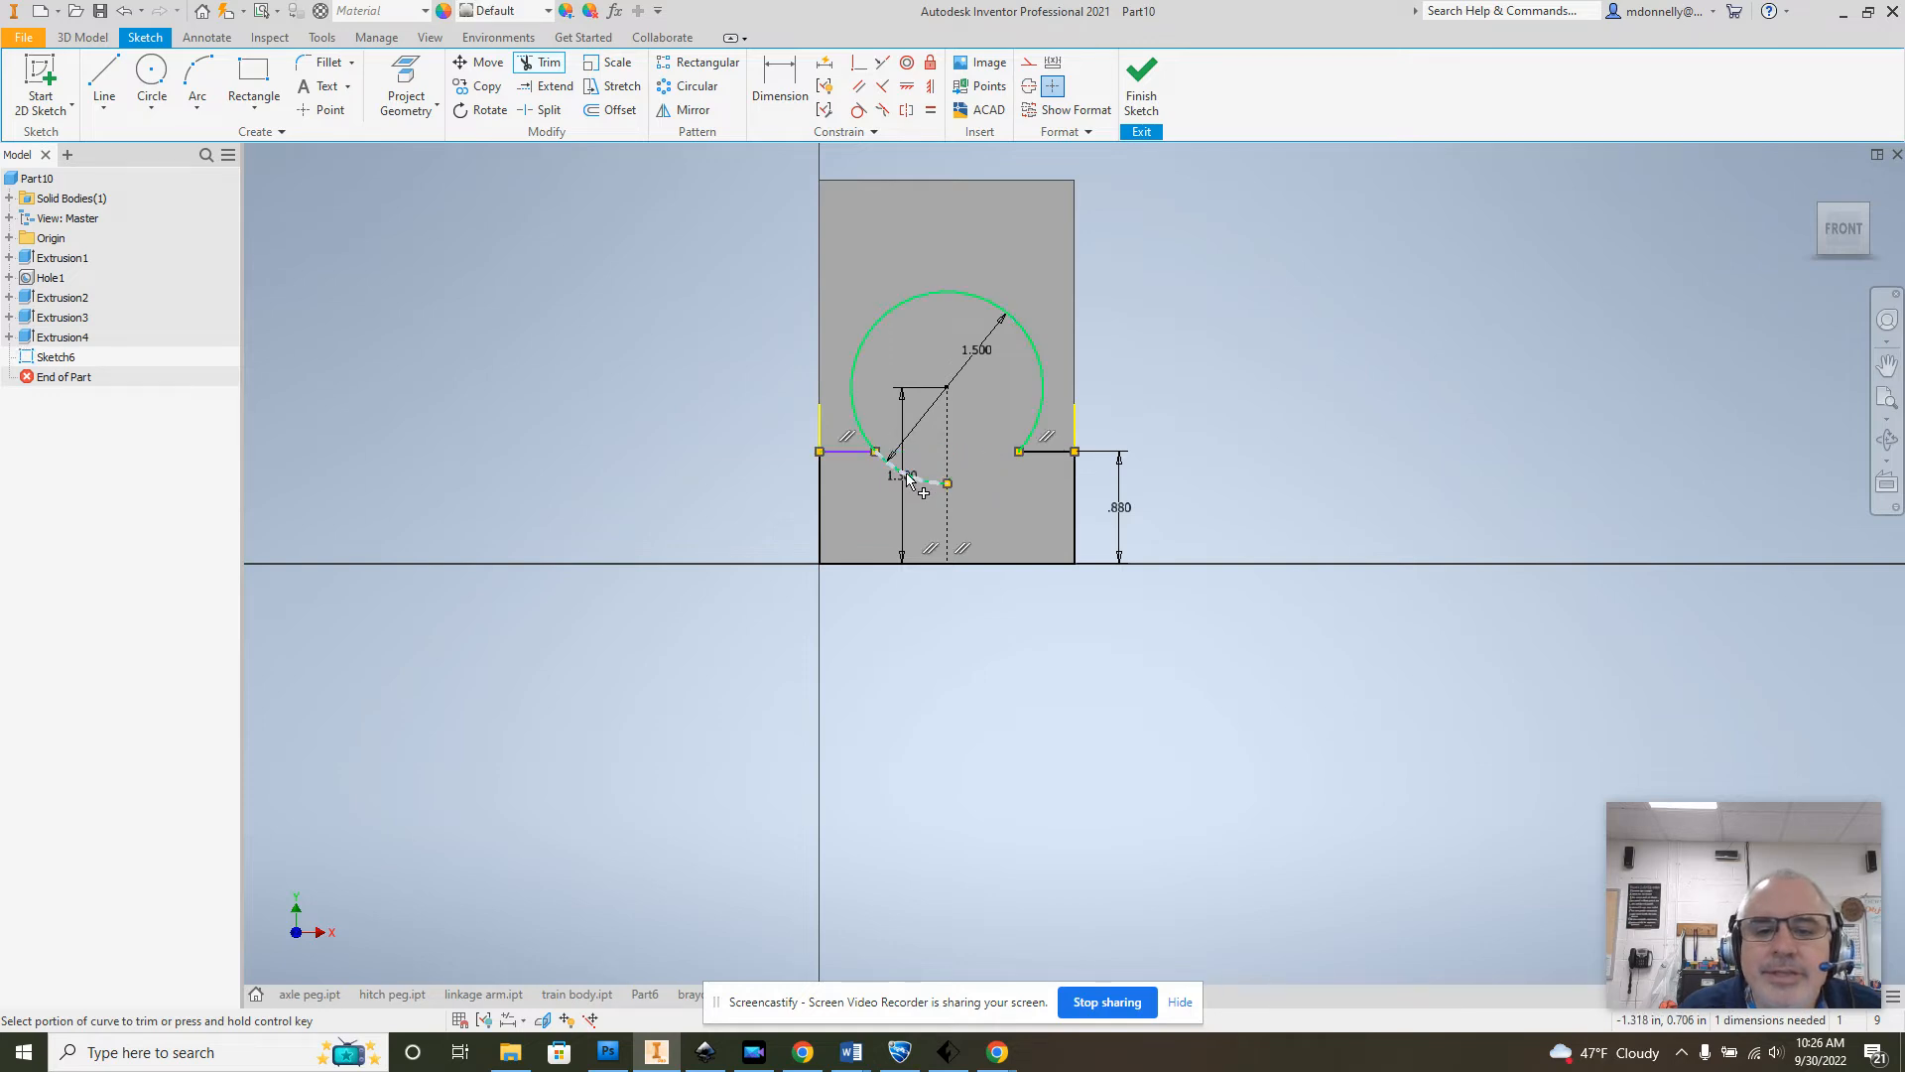
click(910, 478)
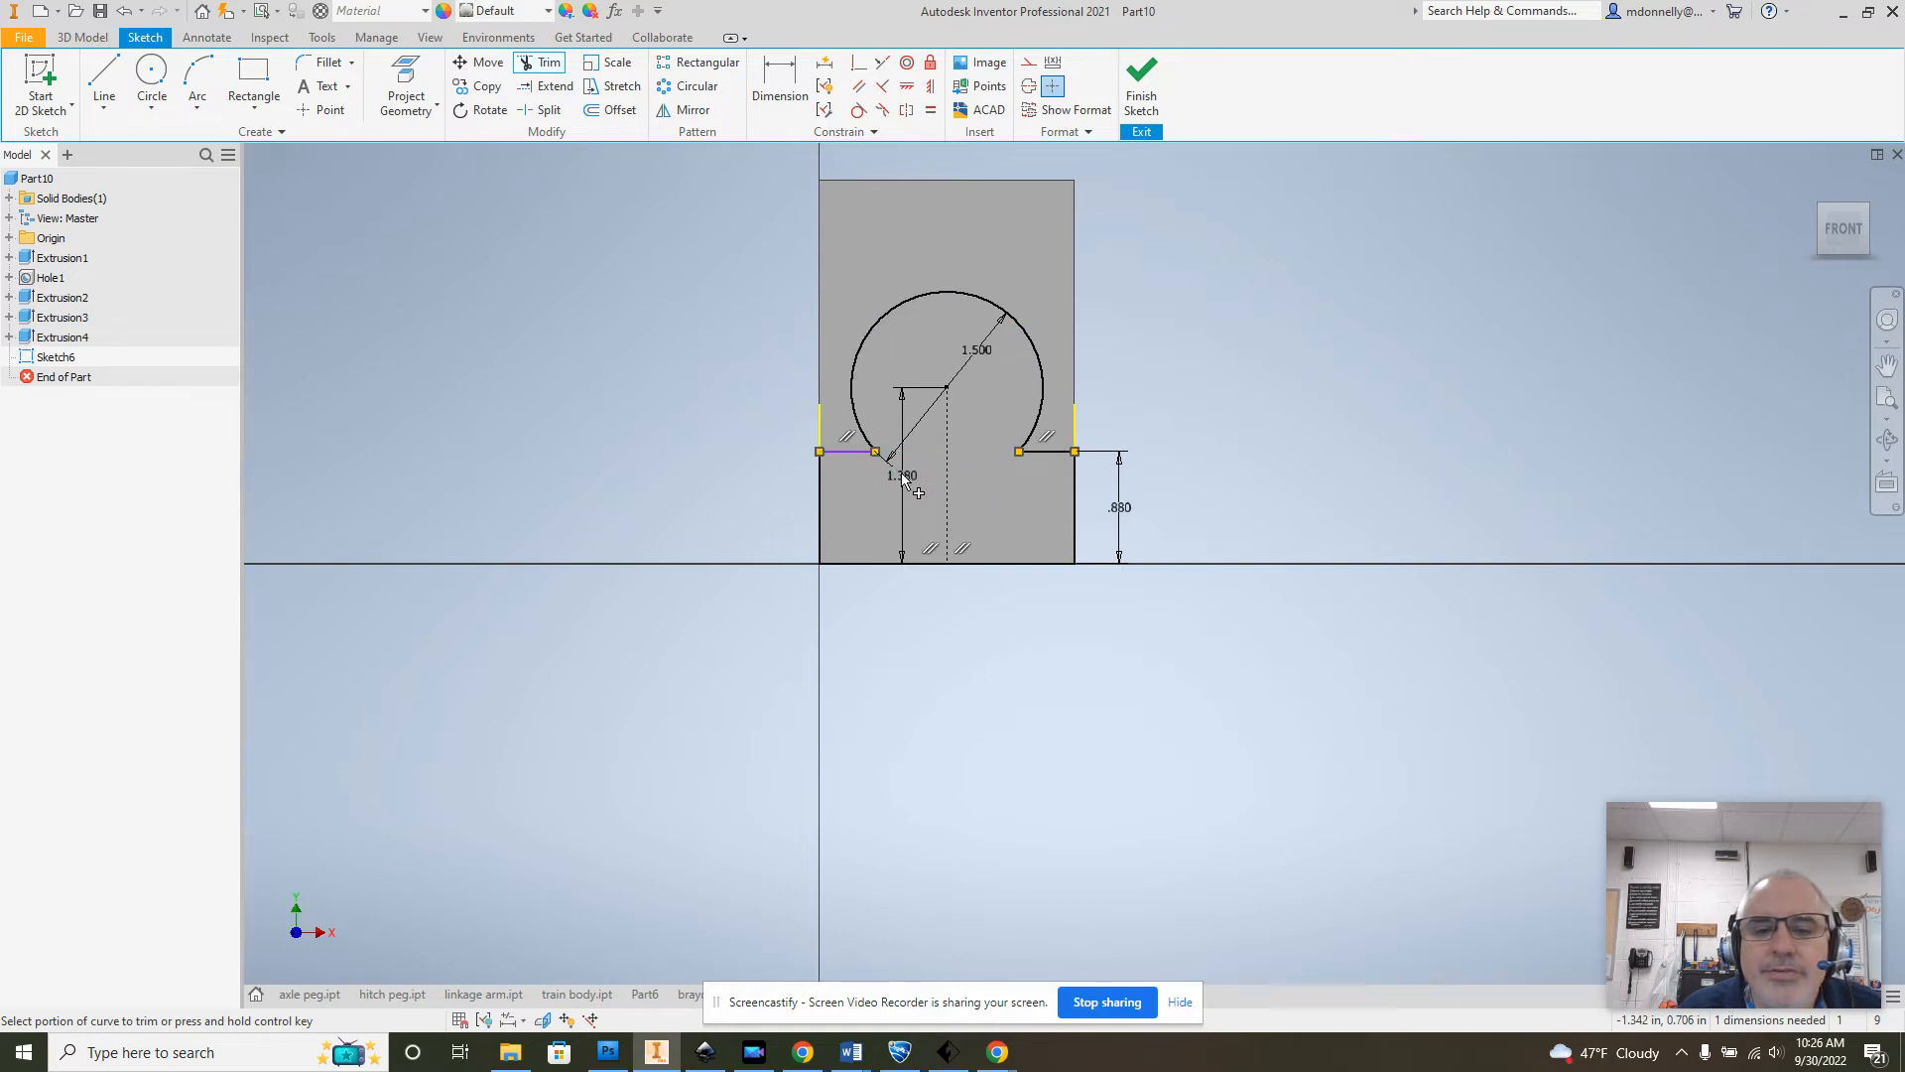
click(1142, 90)
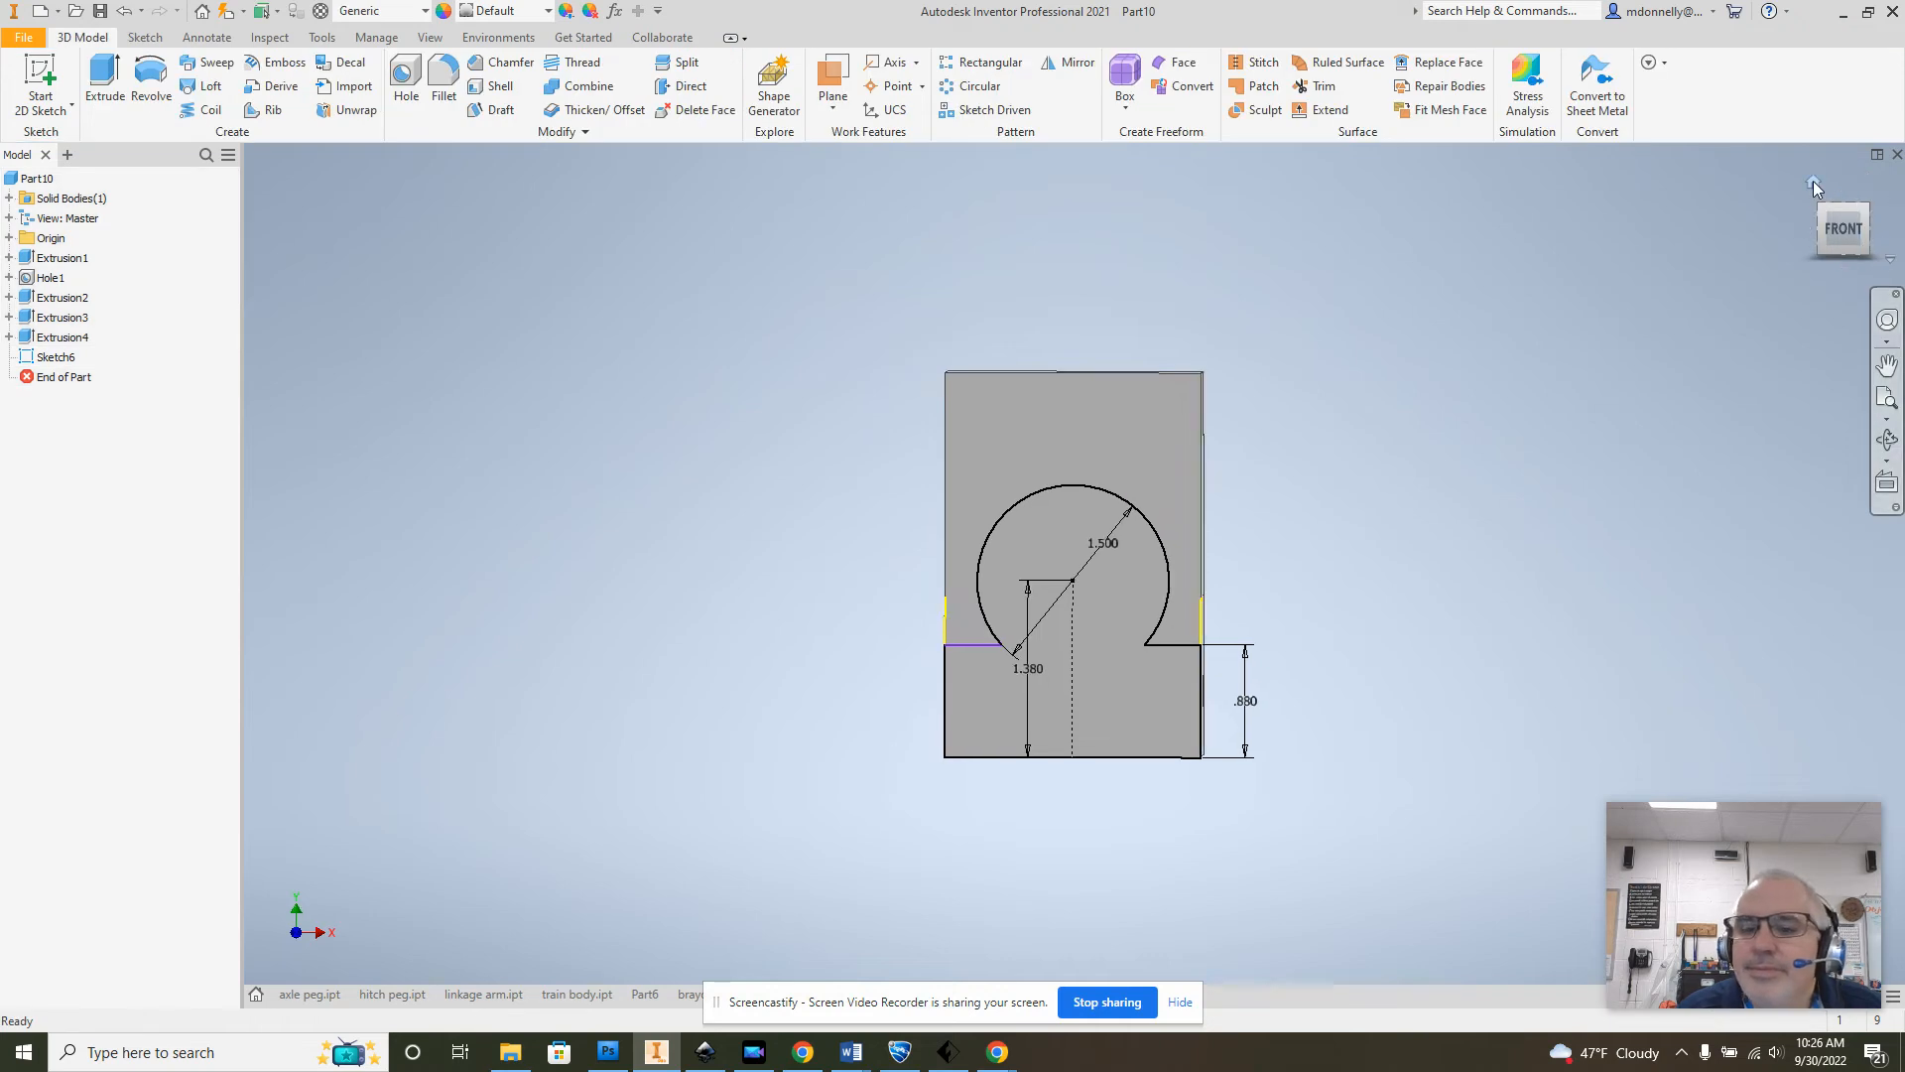
click(1813, 182)
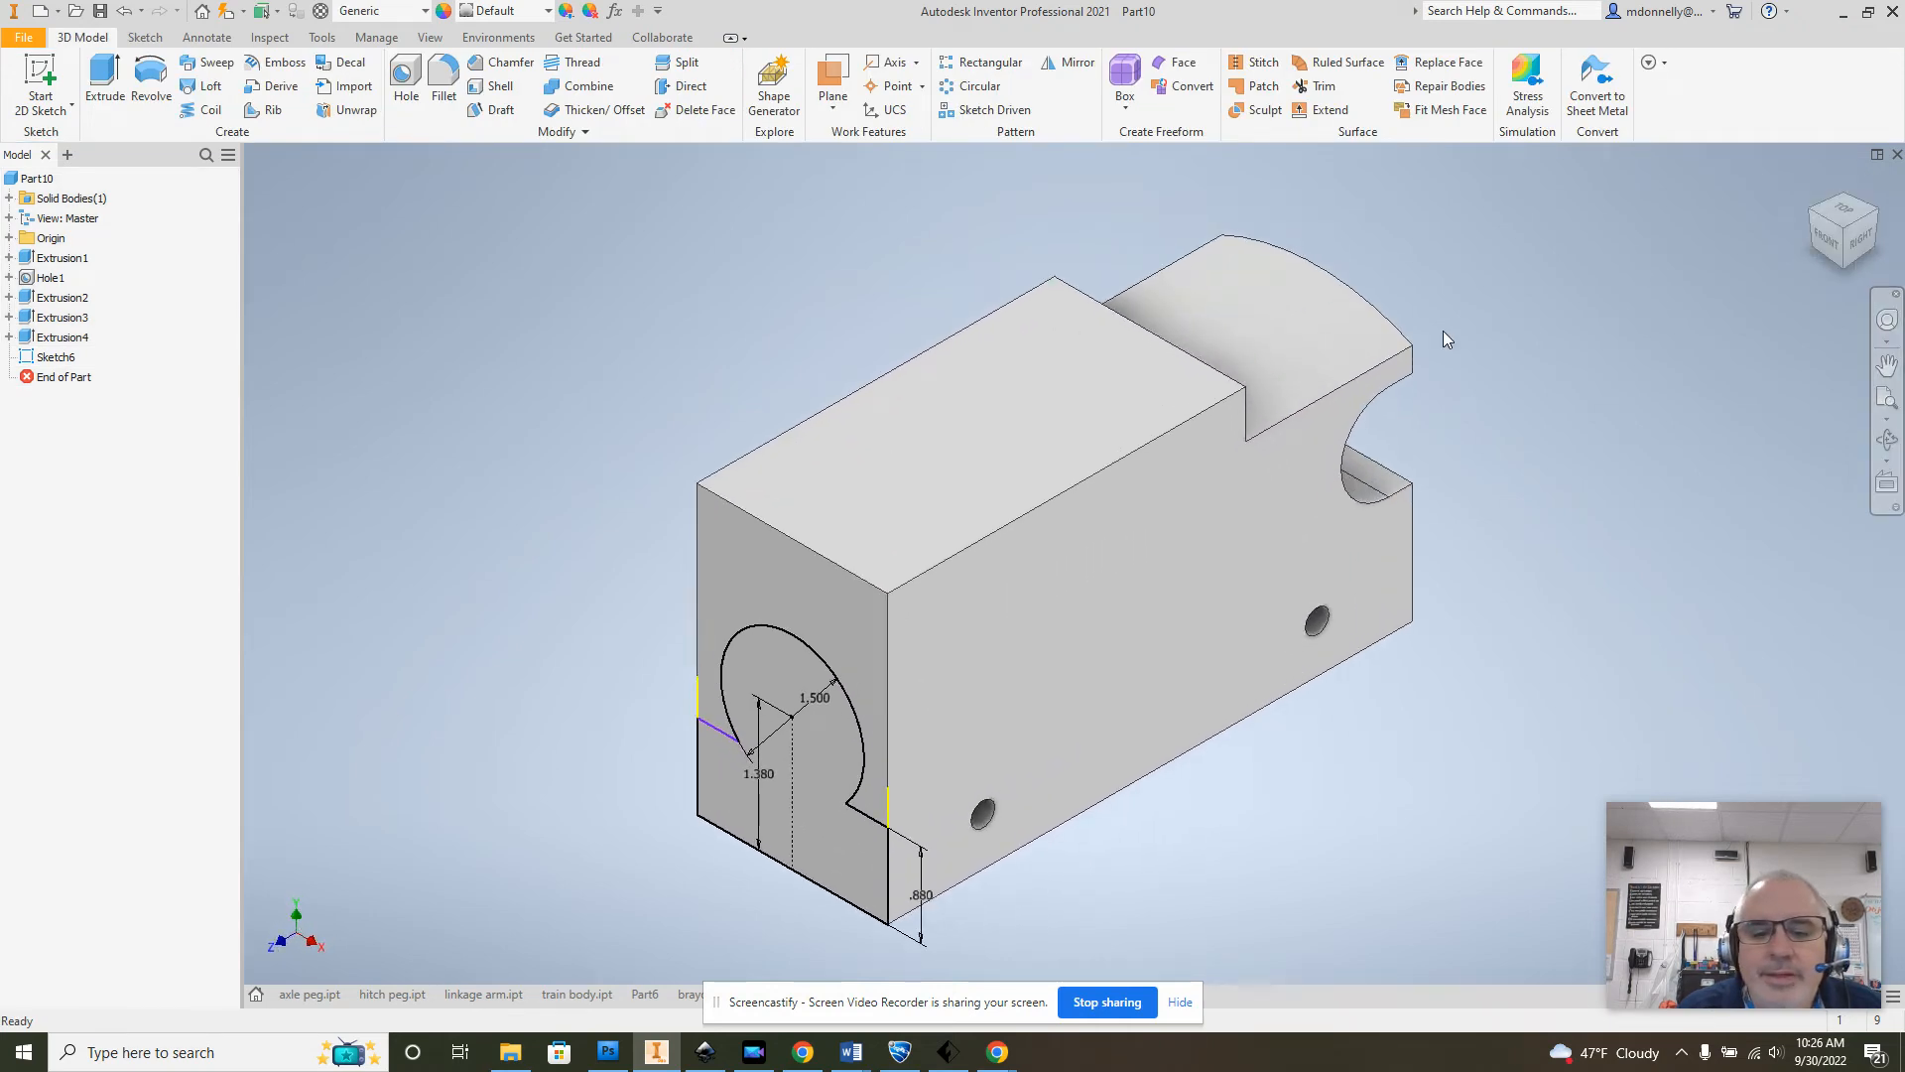
click(103, 75)
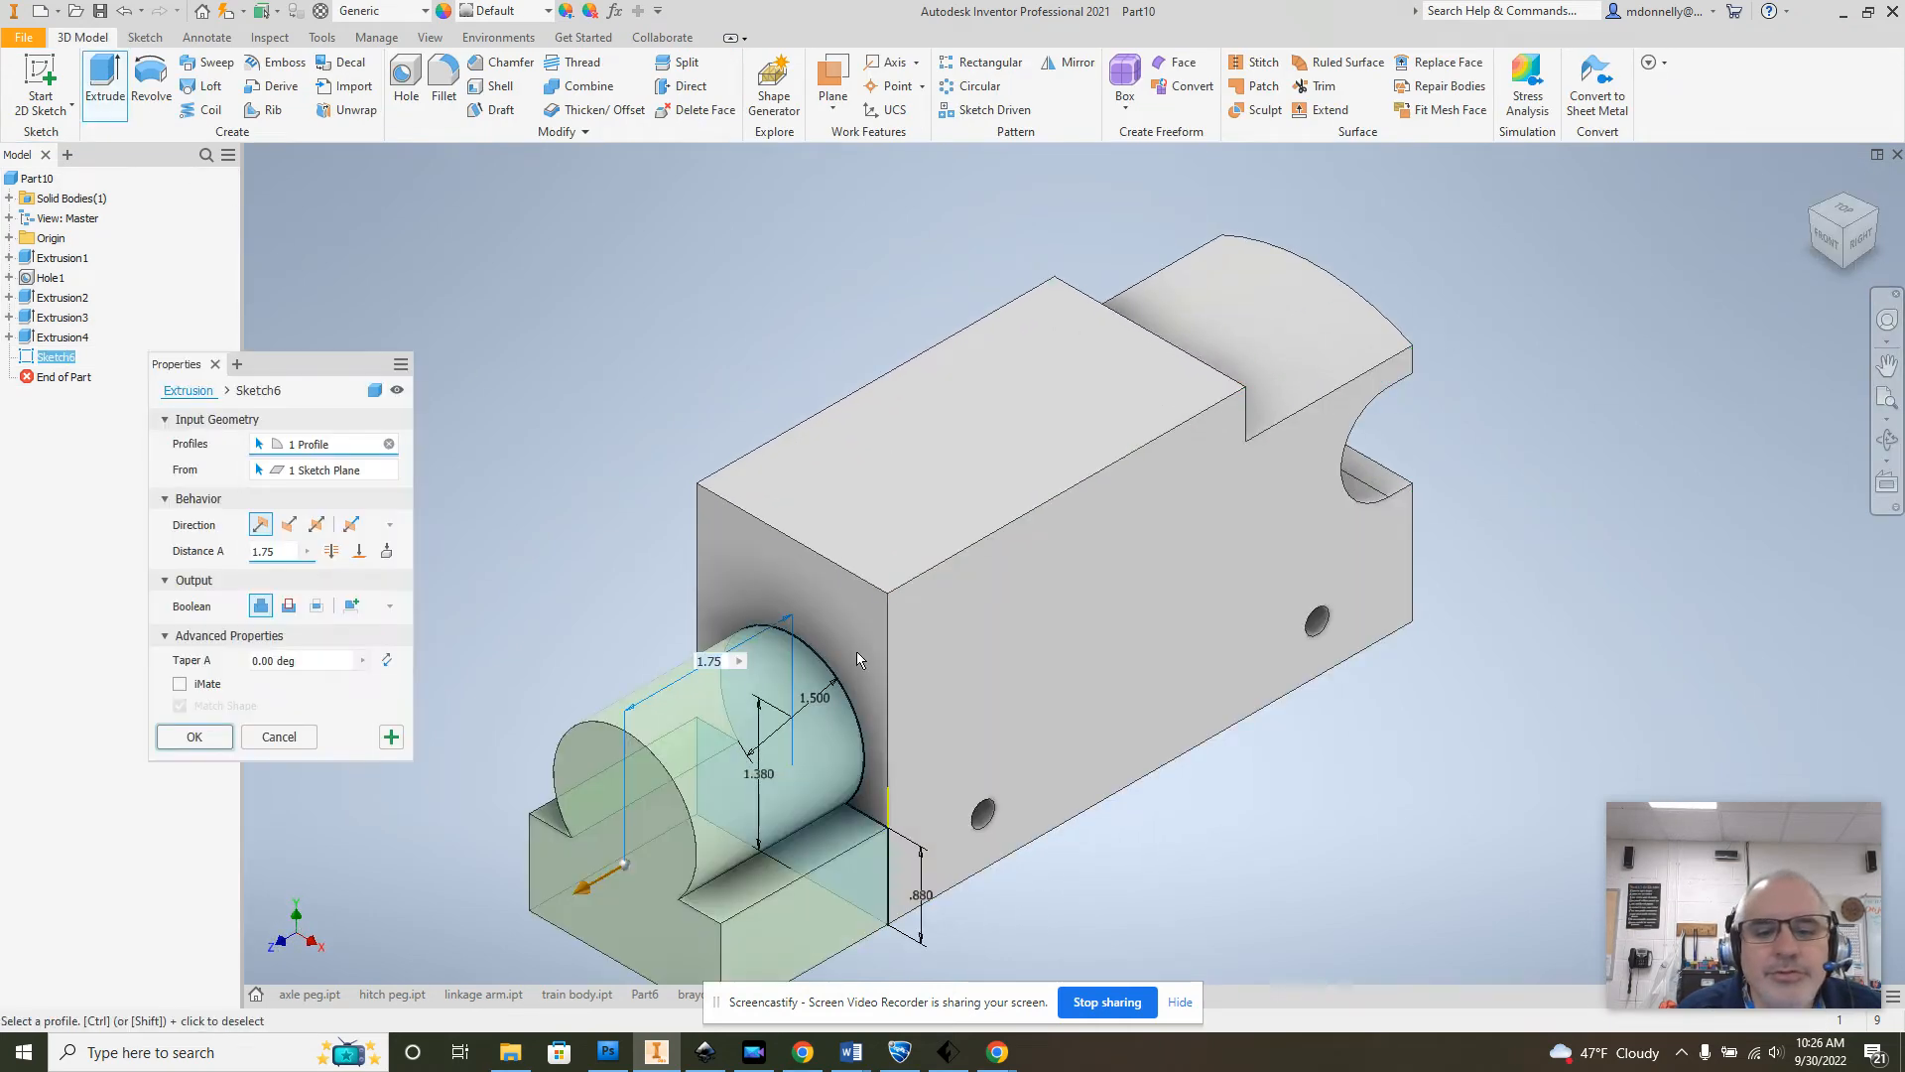
click(279, 737)
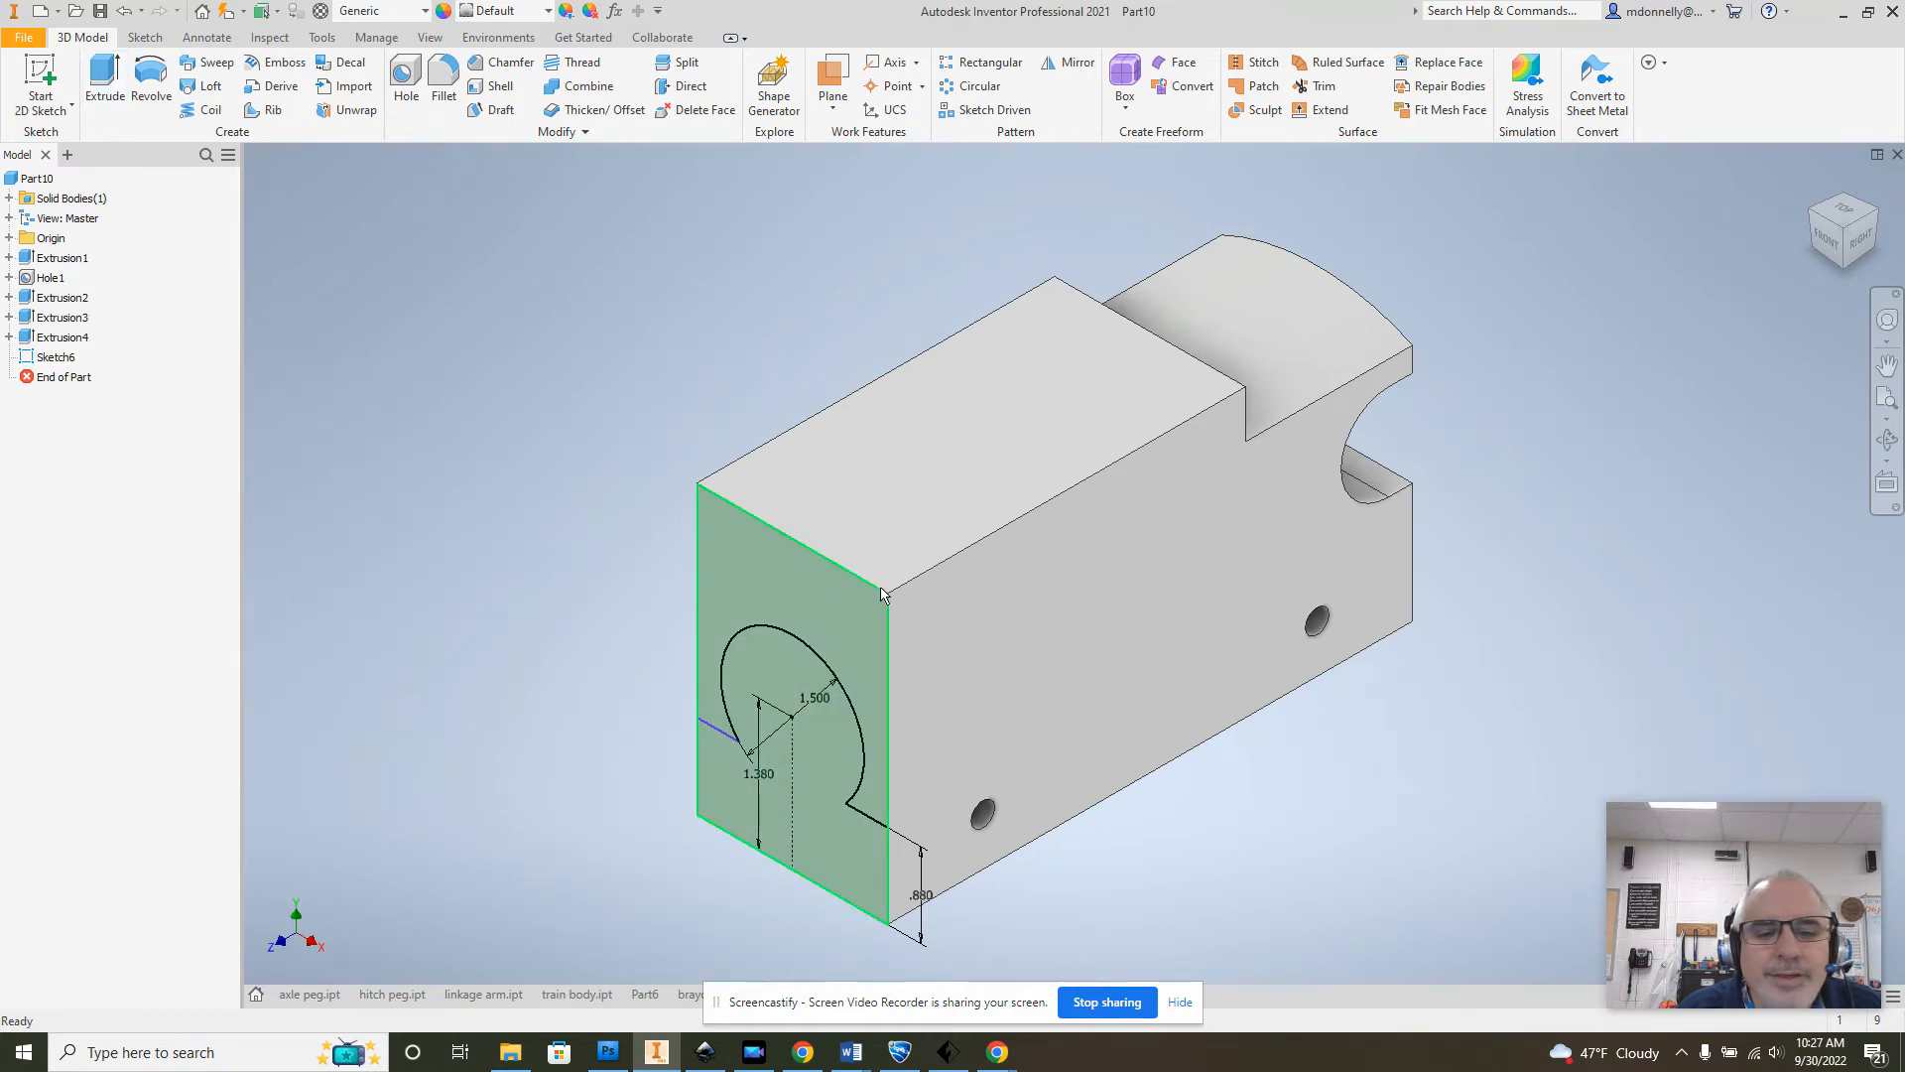
Step: Reopen the front-end sketch, project the front face's outline into it, and finish the sketch
click(53, 359)
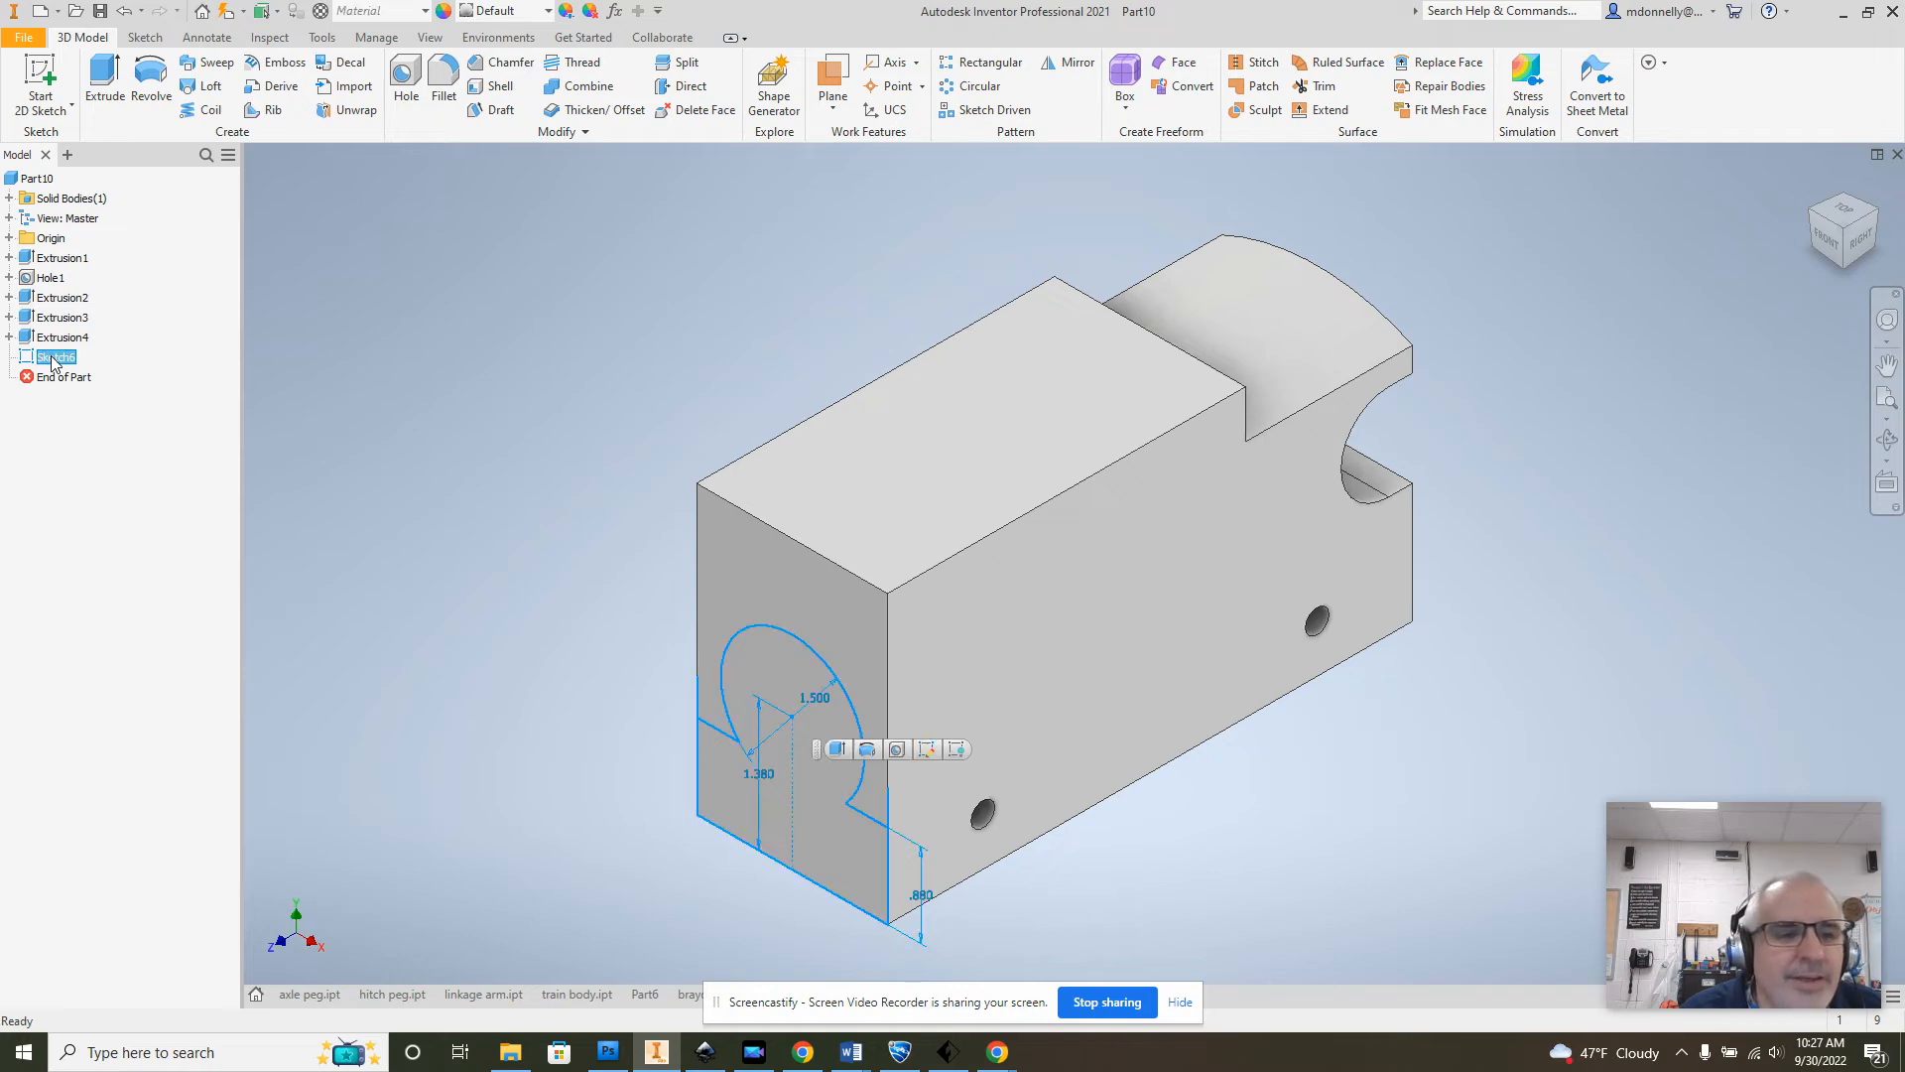
right_click(53, 361)
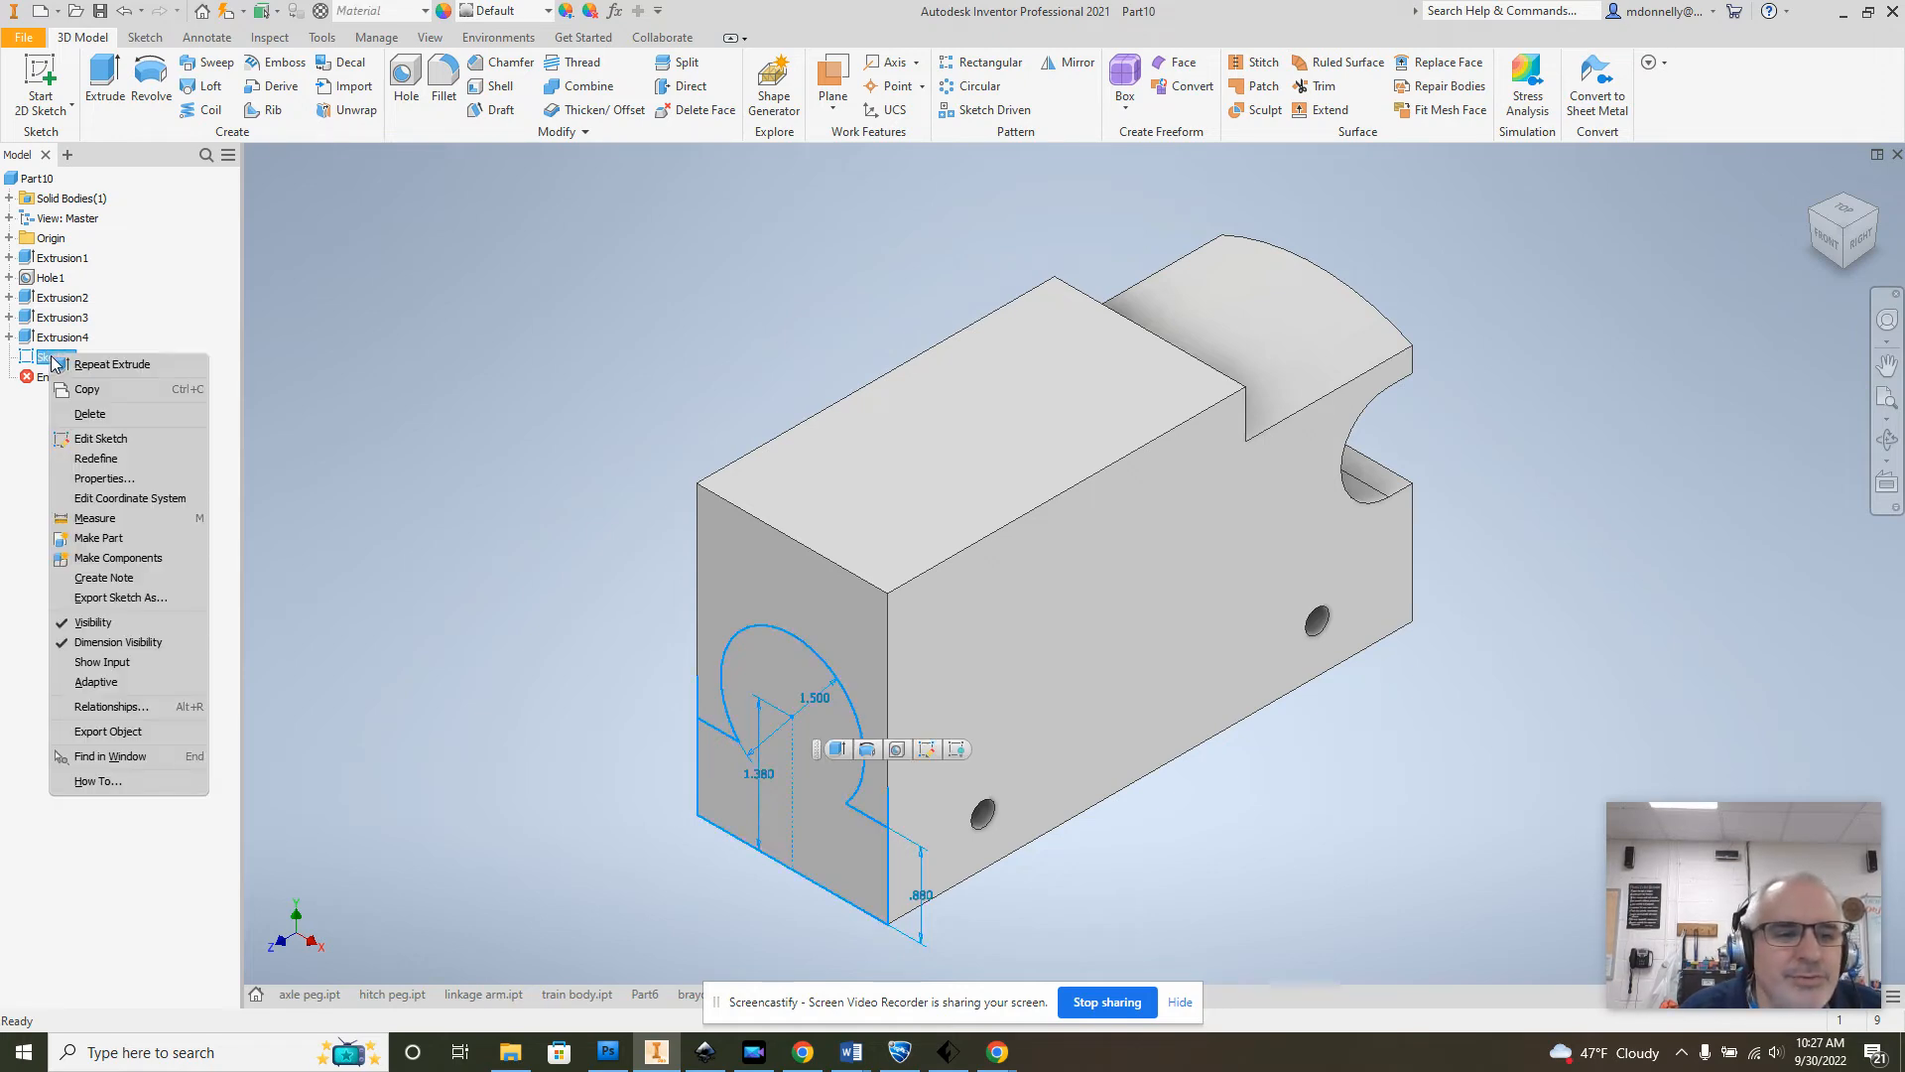
click(99, 438)
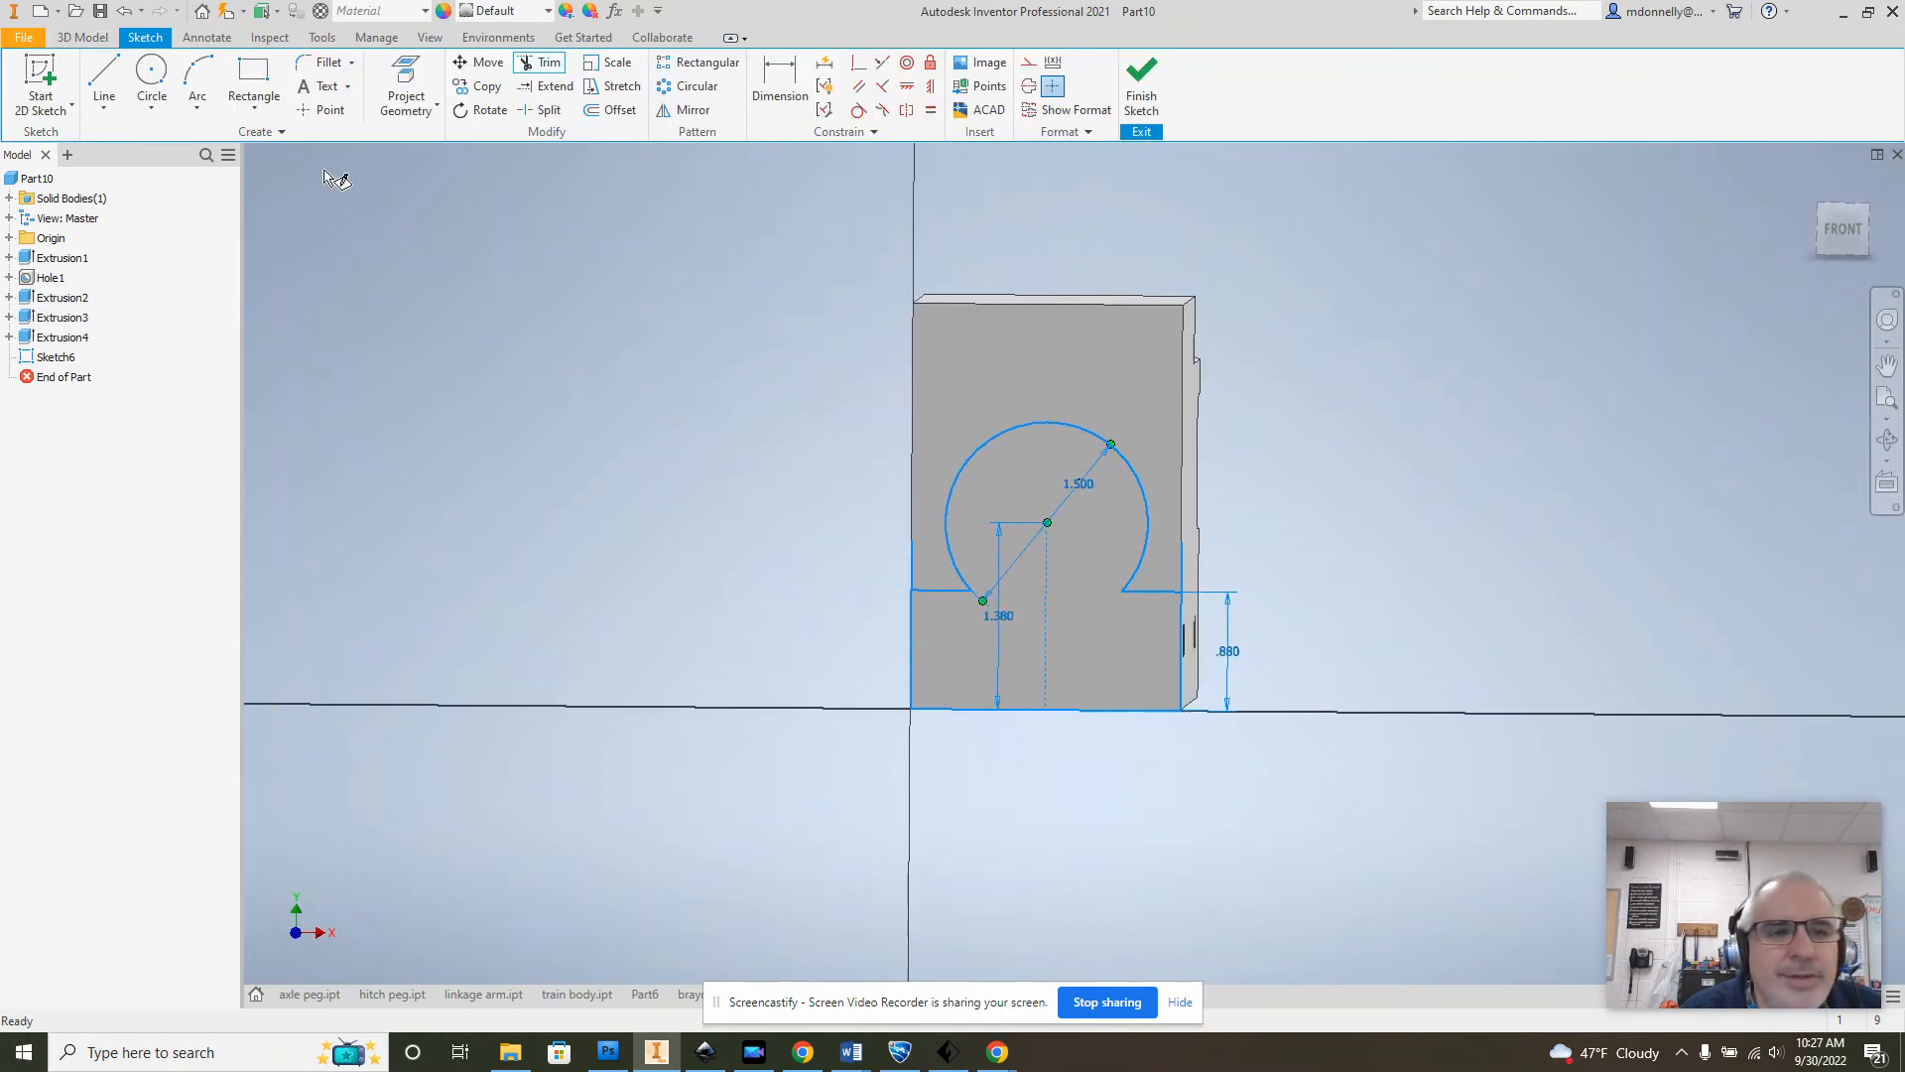
click(400, 75)
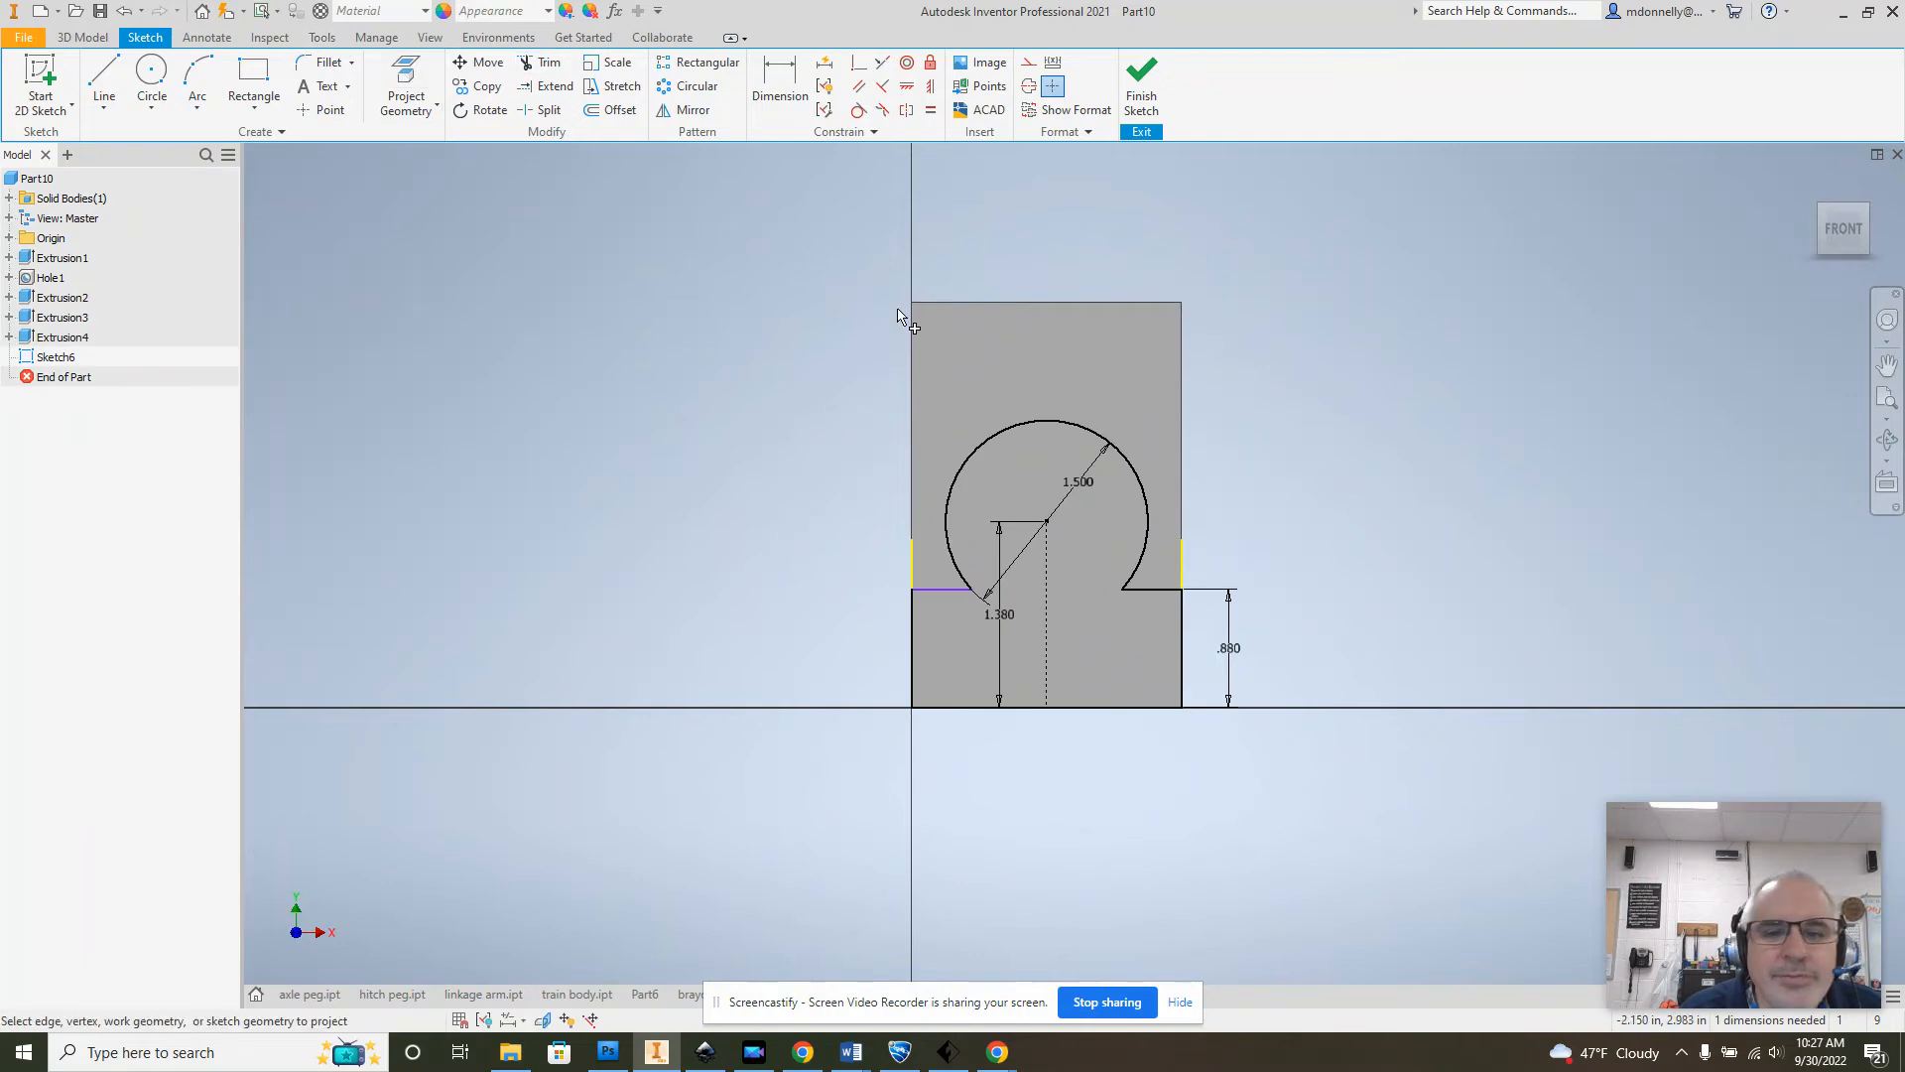
click(1064, 351)
click(1159, 90)
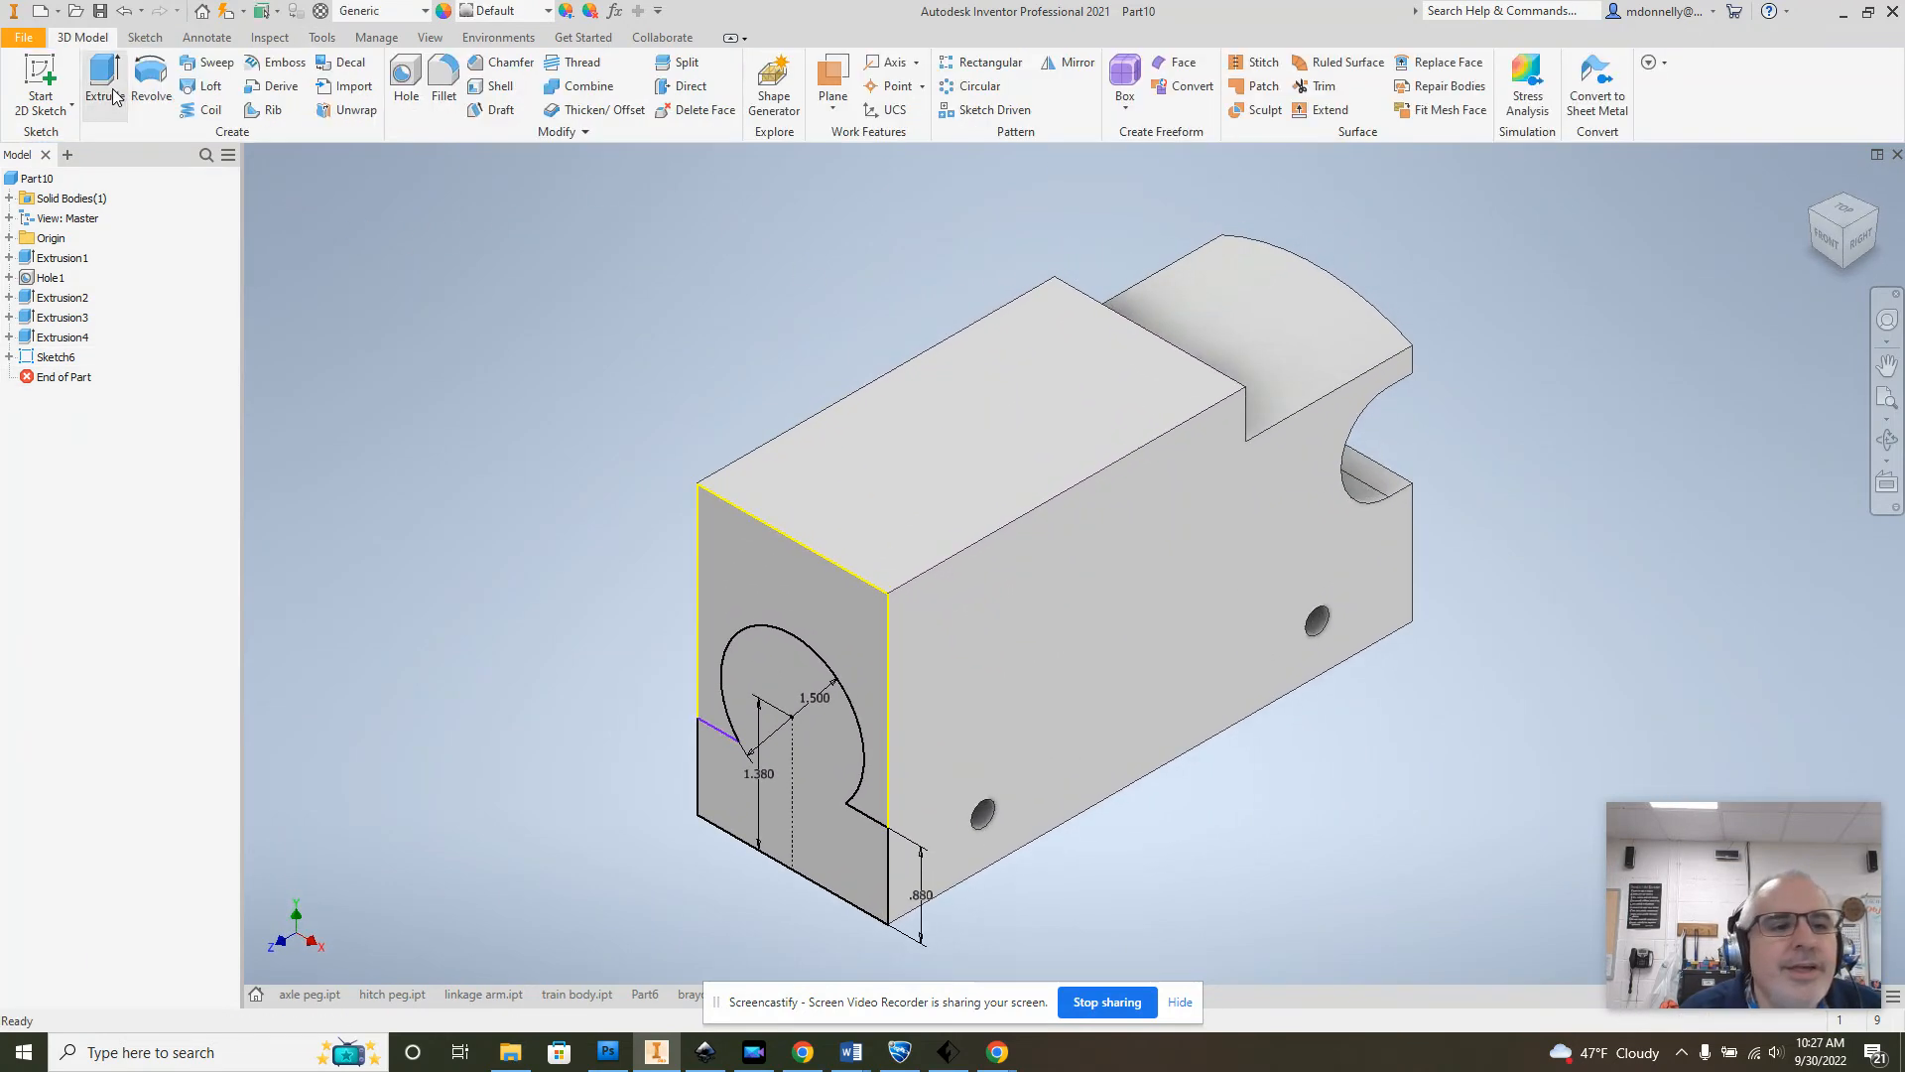
Step: Cut away the region around the keyhole outline into the block with an extrusion distance of 5.5-1.75 in
click(107, 85)
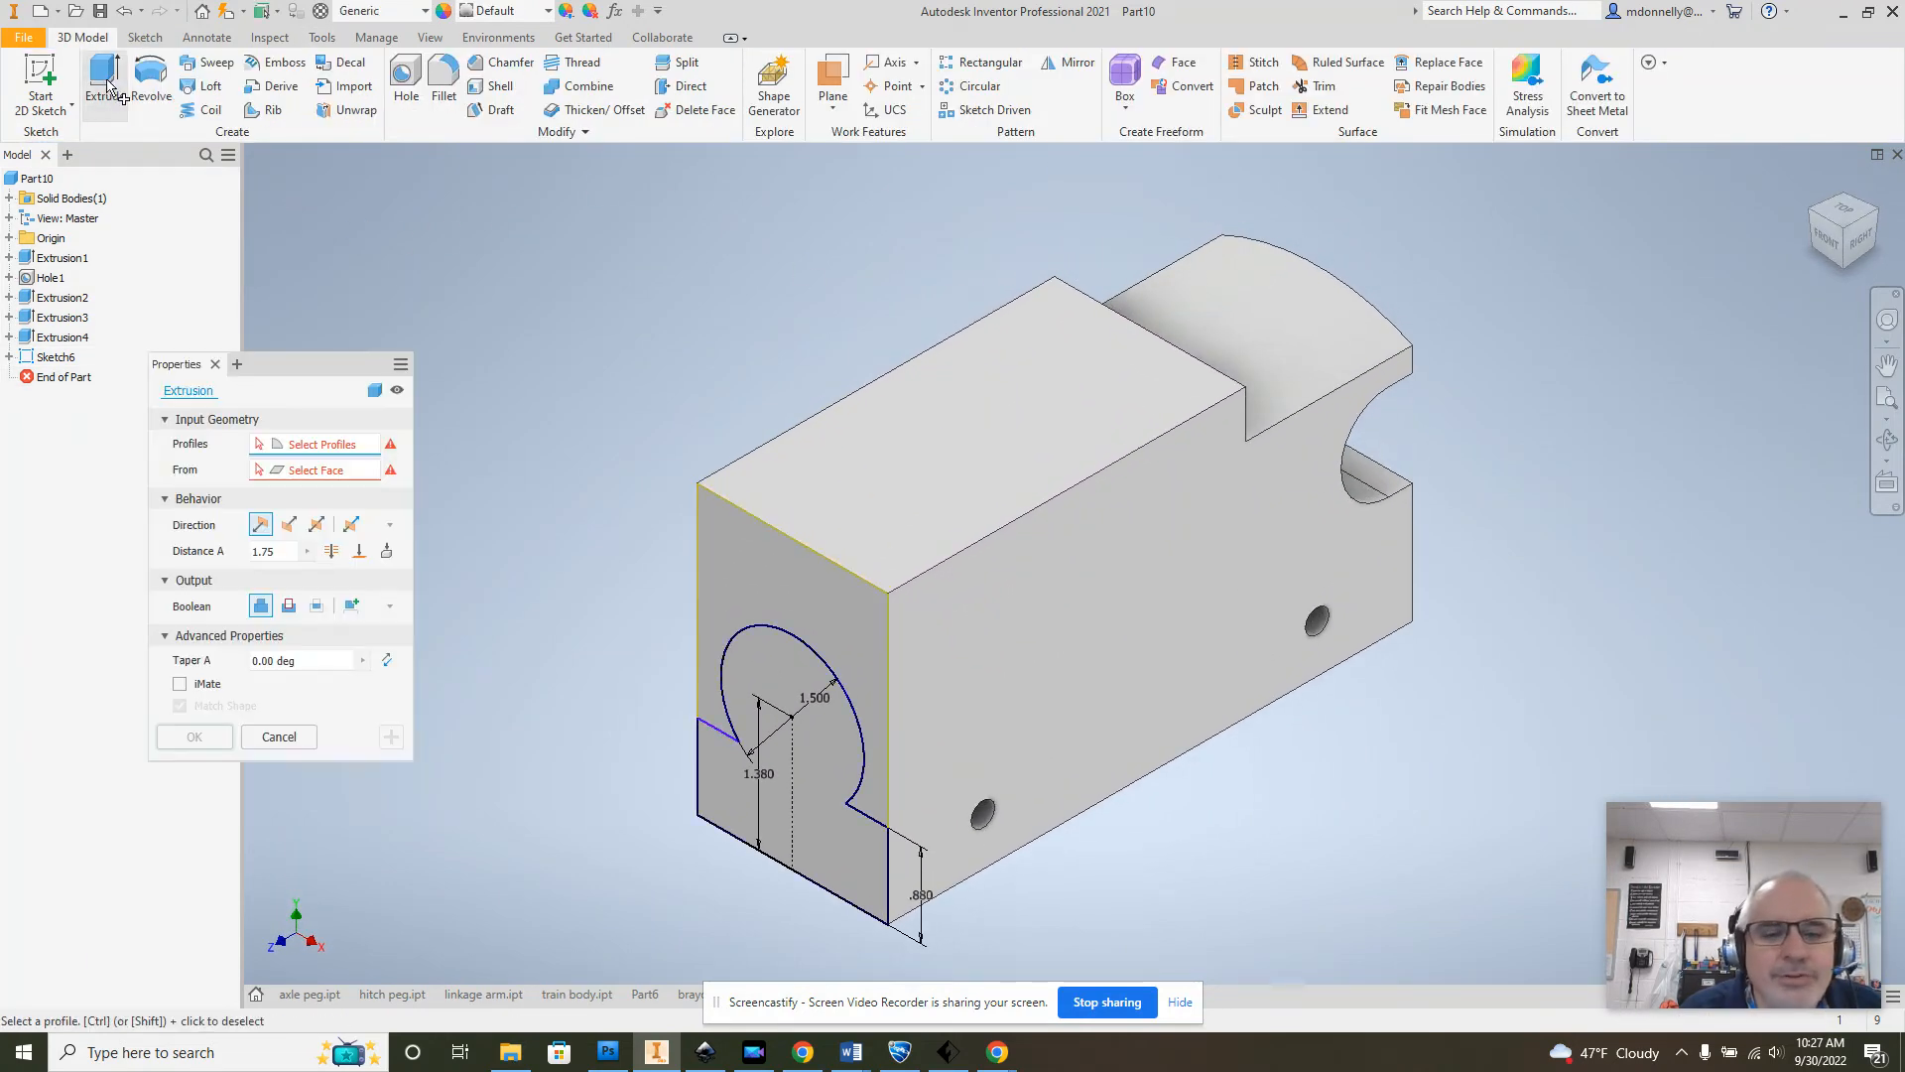
click(794, 608)
click(288, 605)
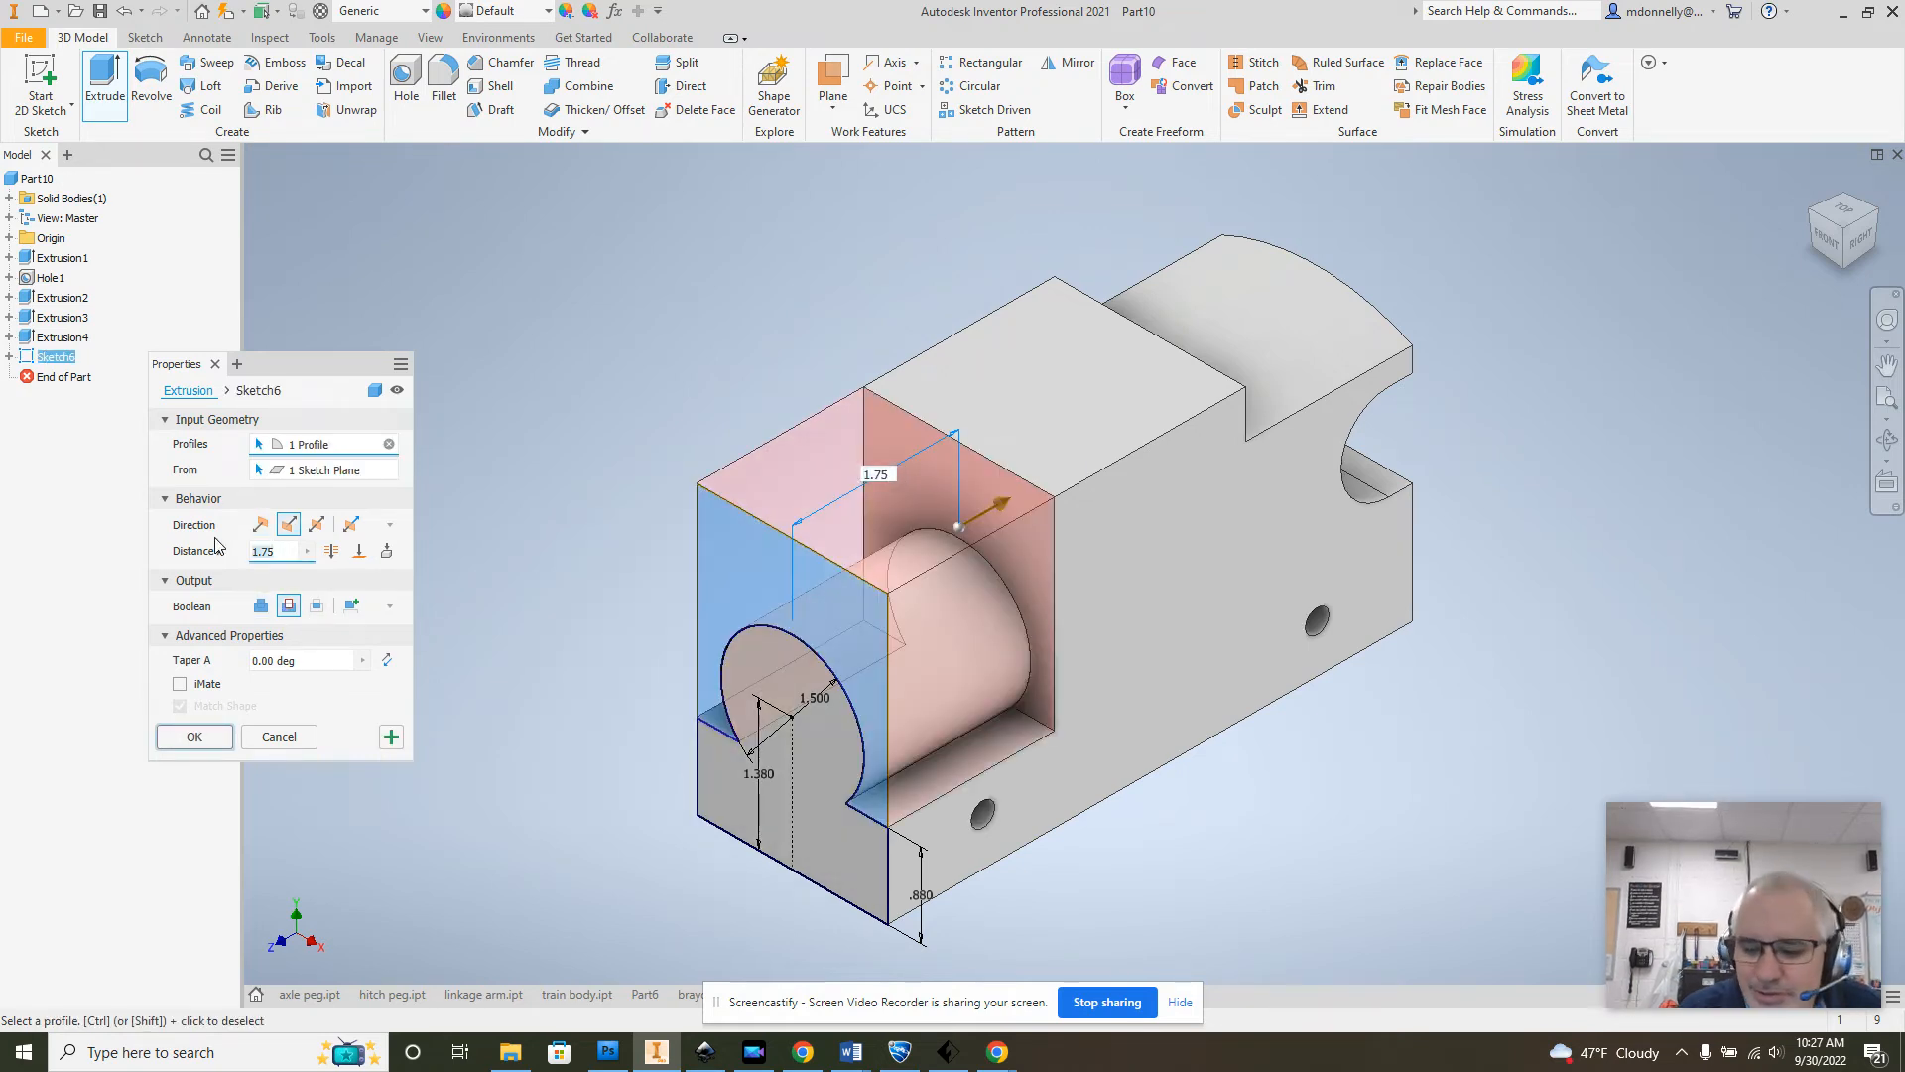
text(5)
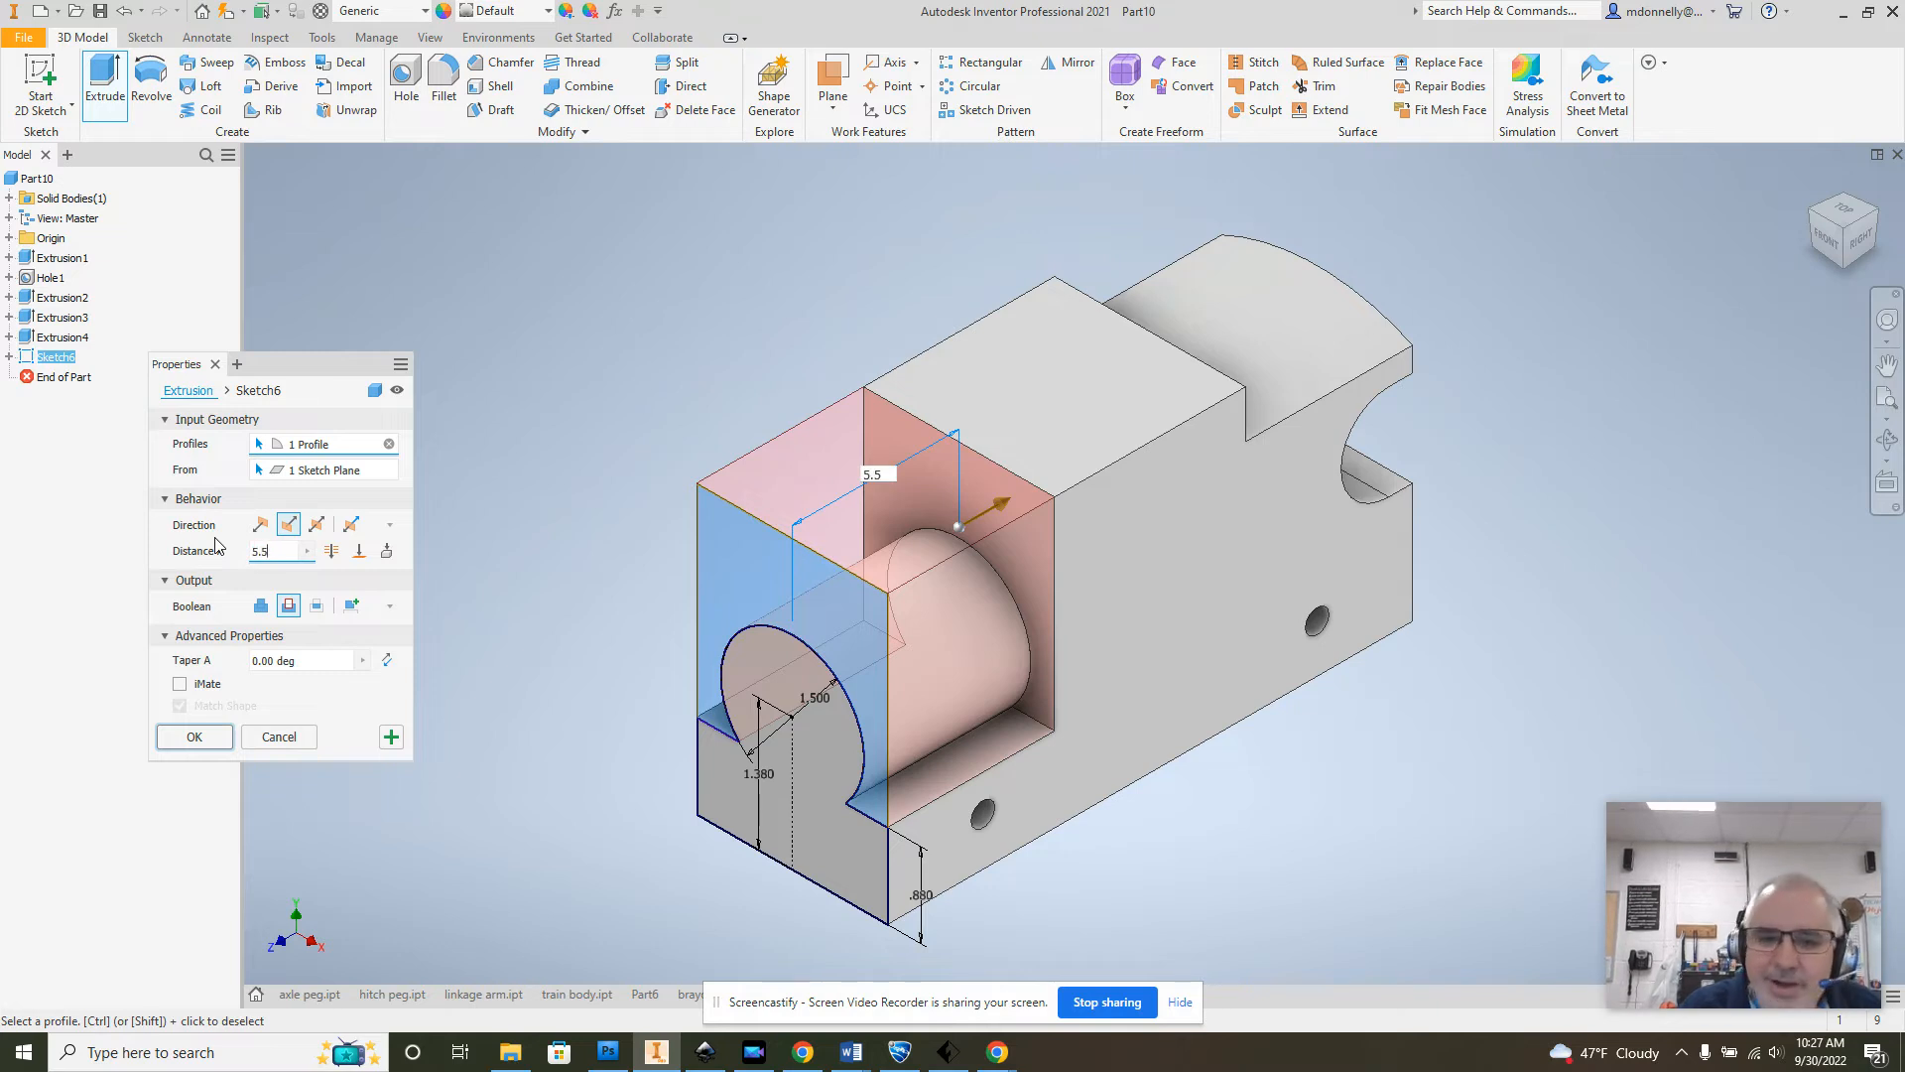
text(.5-1)
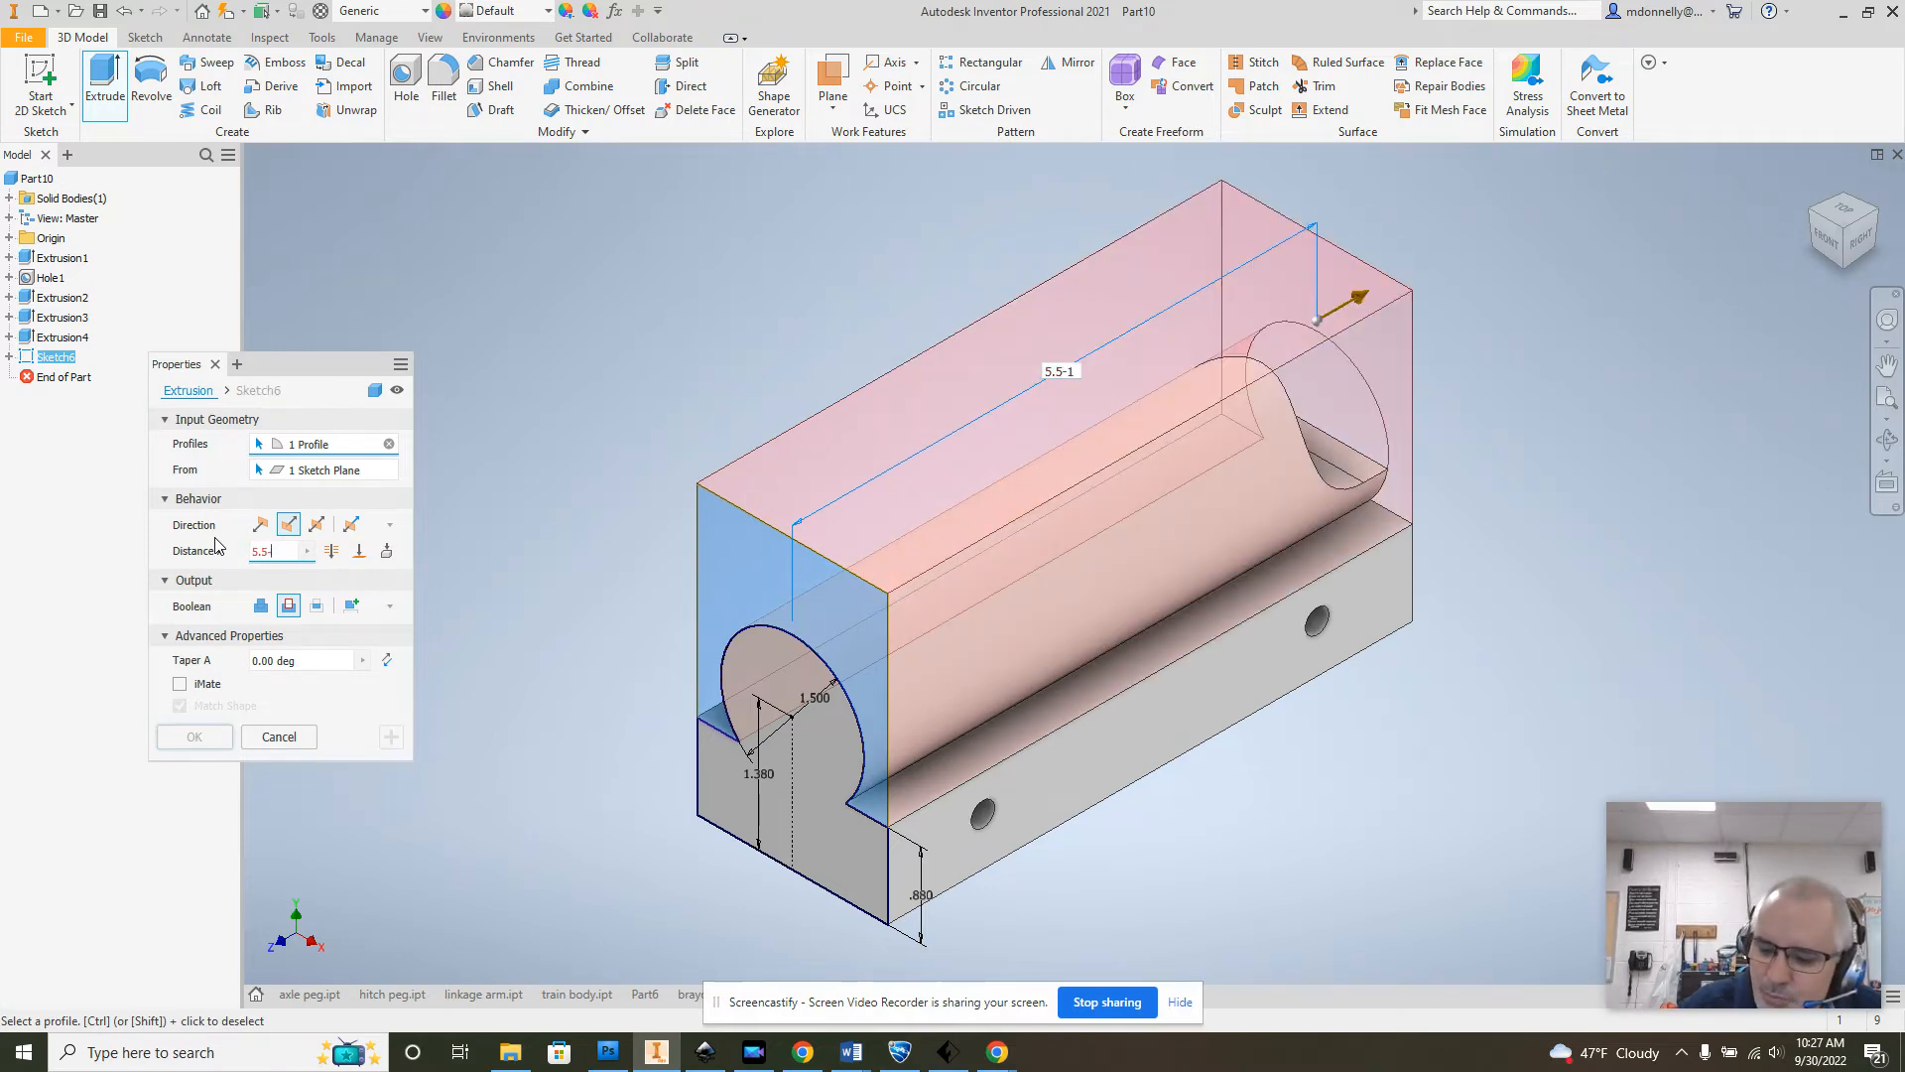
text(.75)
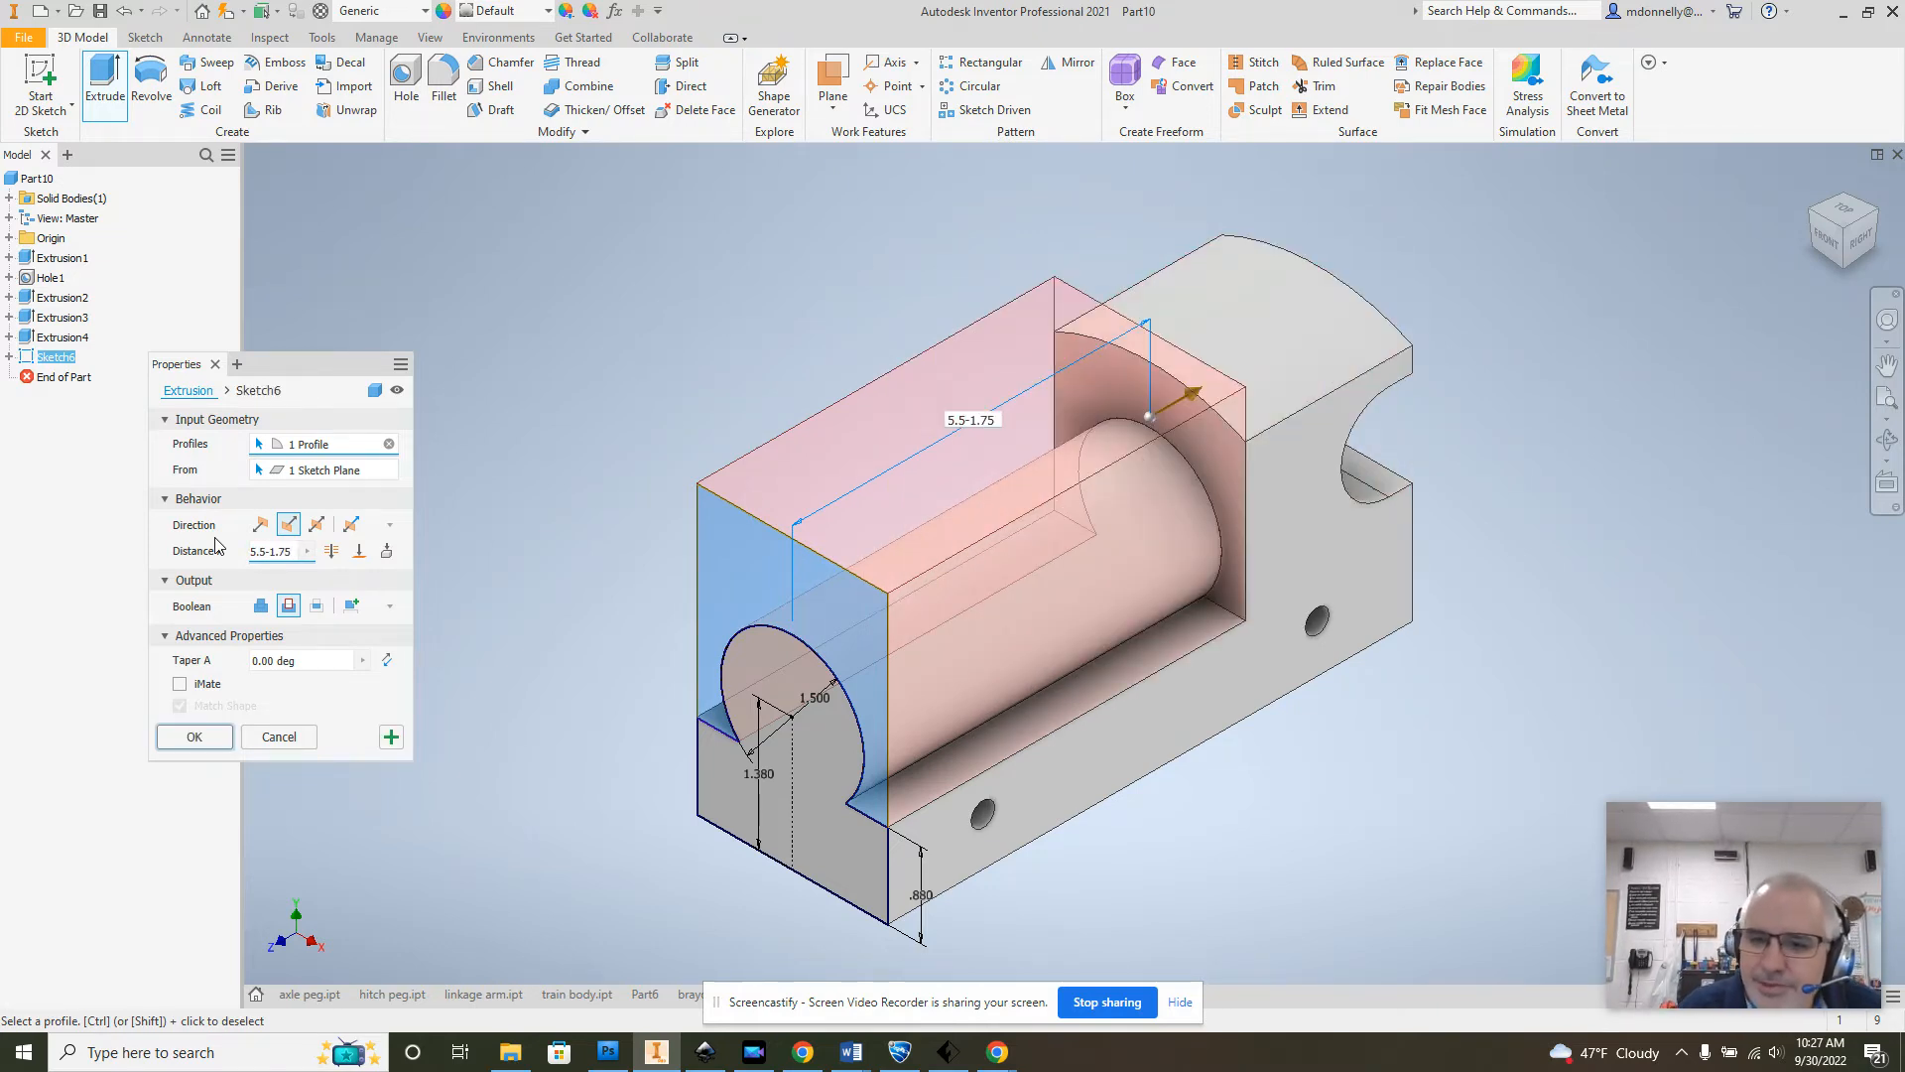
key(Return)
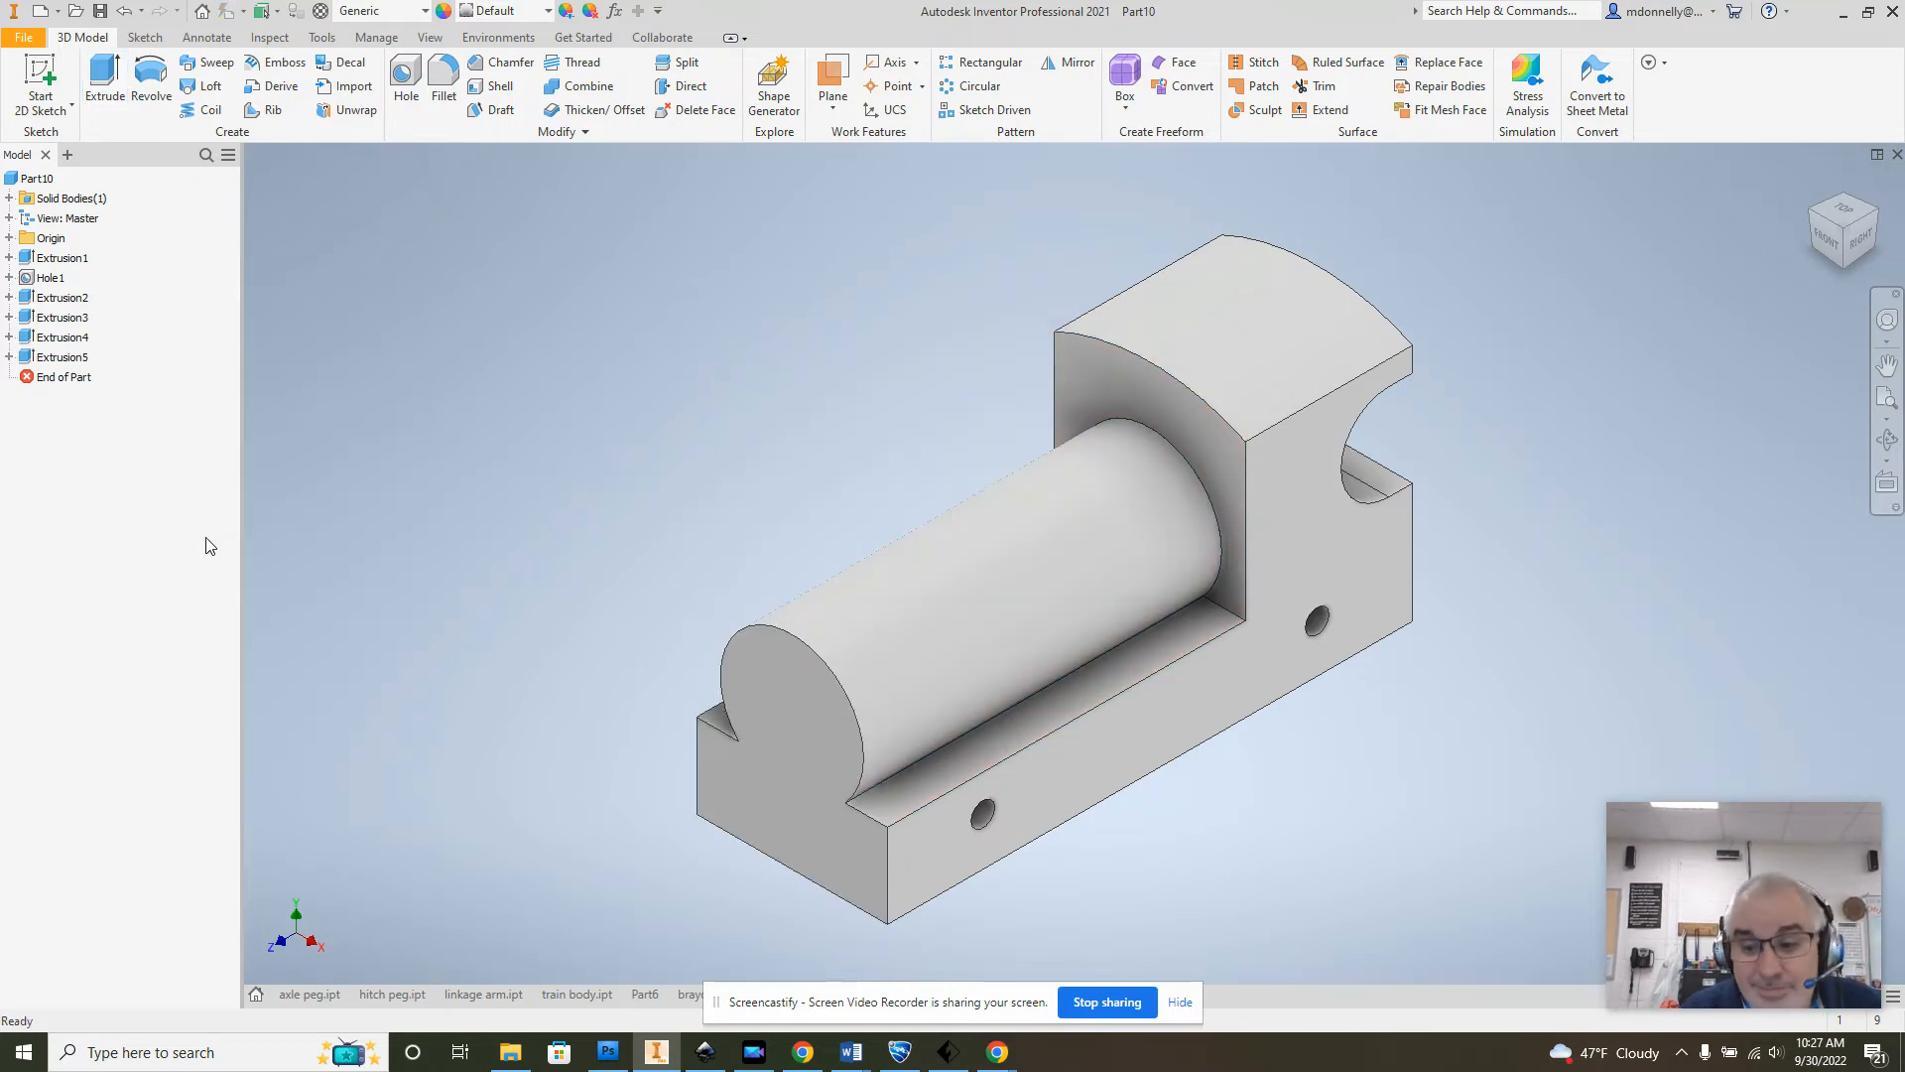
Step: Start a new sketch on the keyhole-shaped front end face
click(783, 747)
click(928, 721)
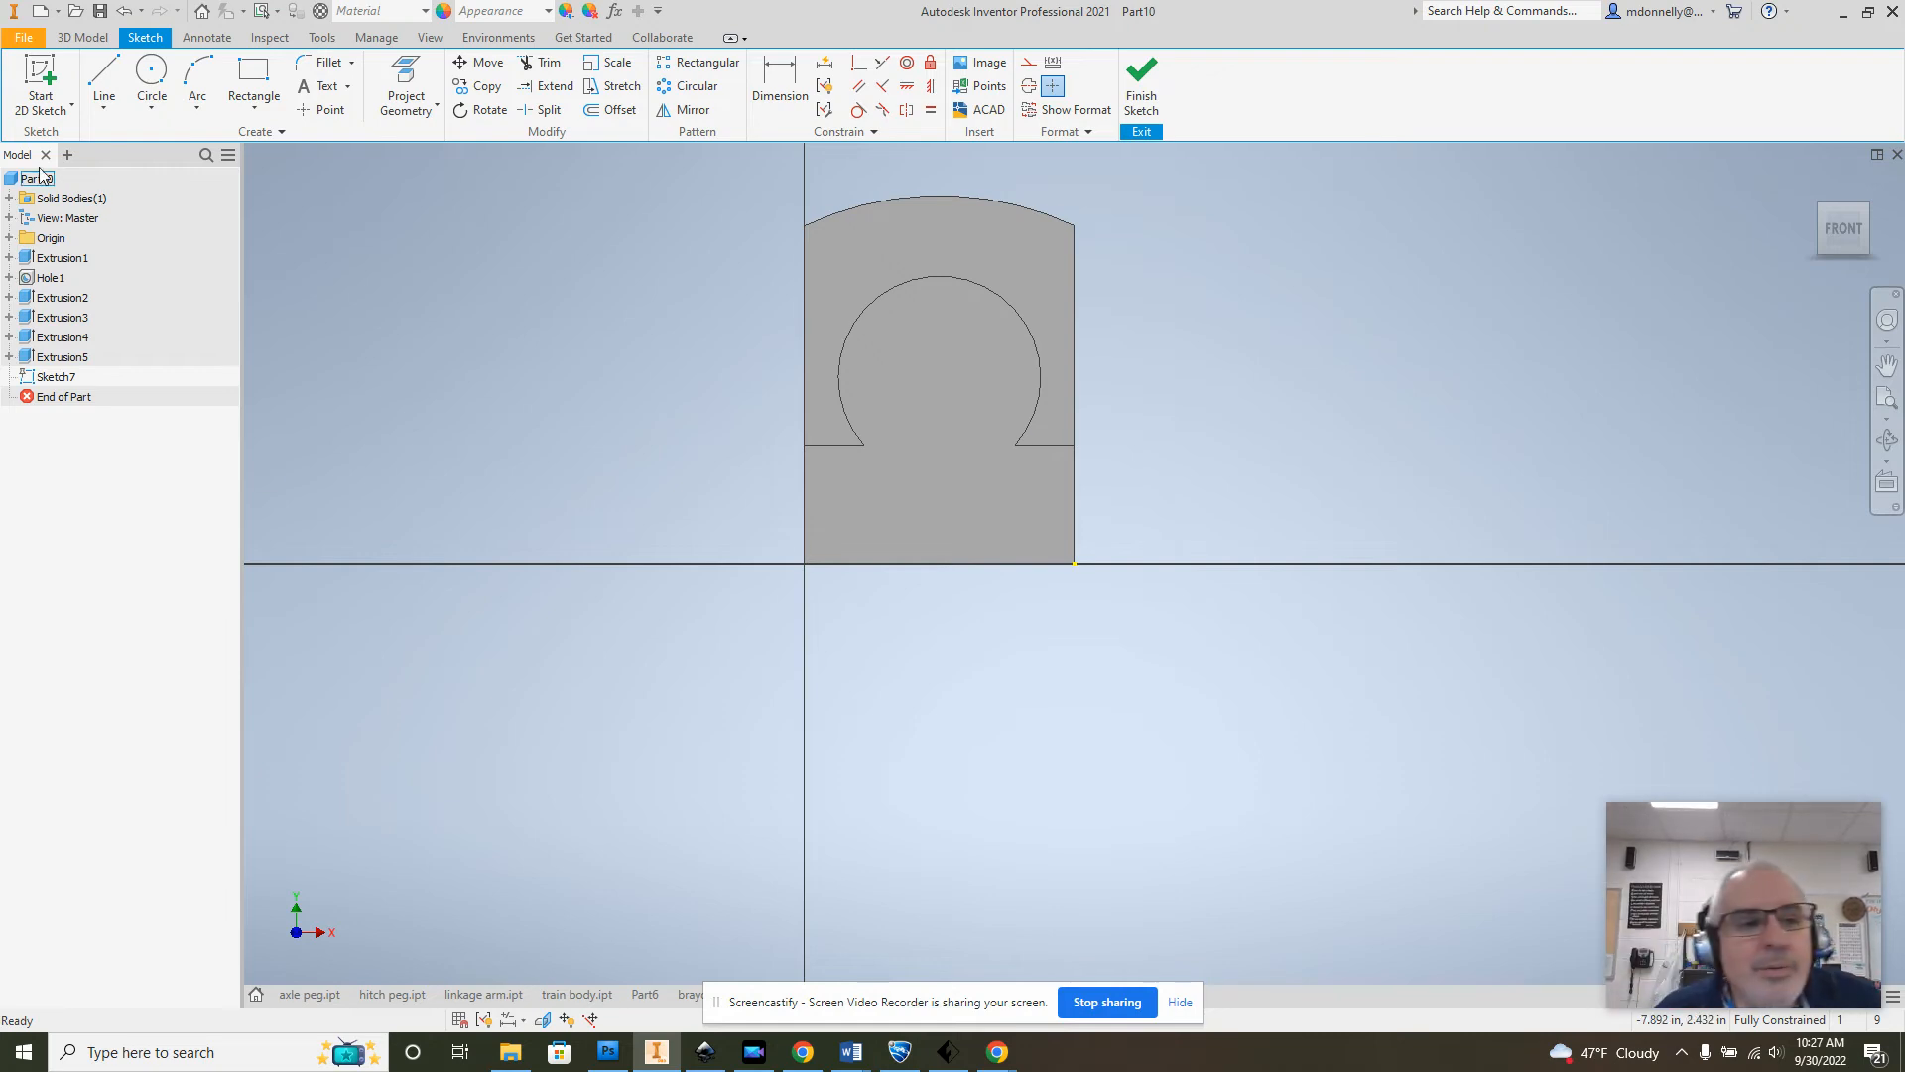
click(105, 84)
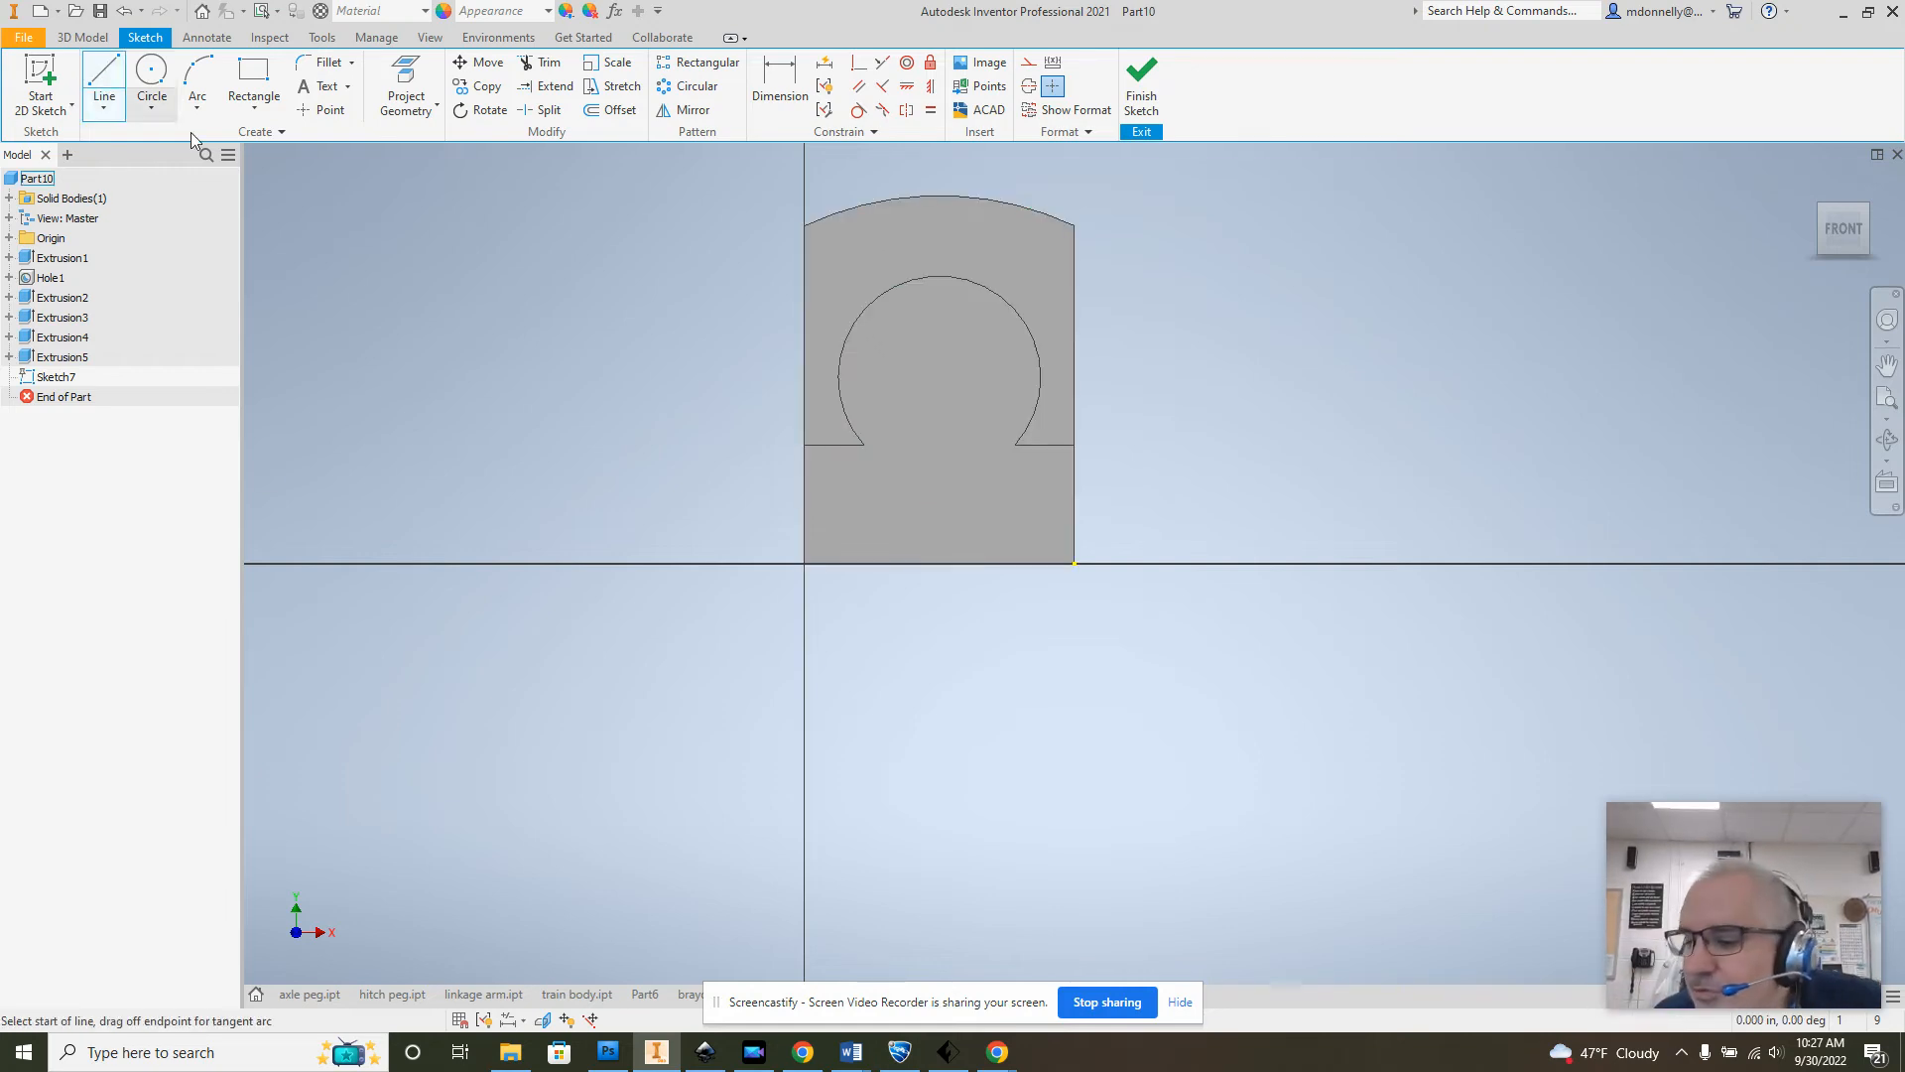
click(805, 563)
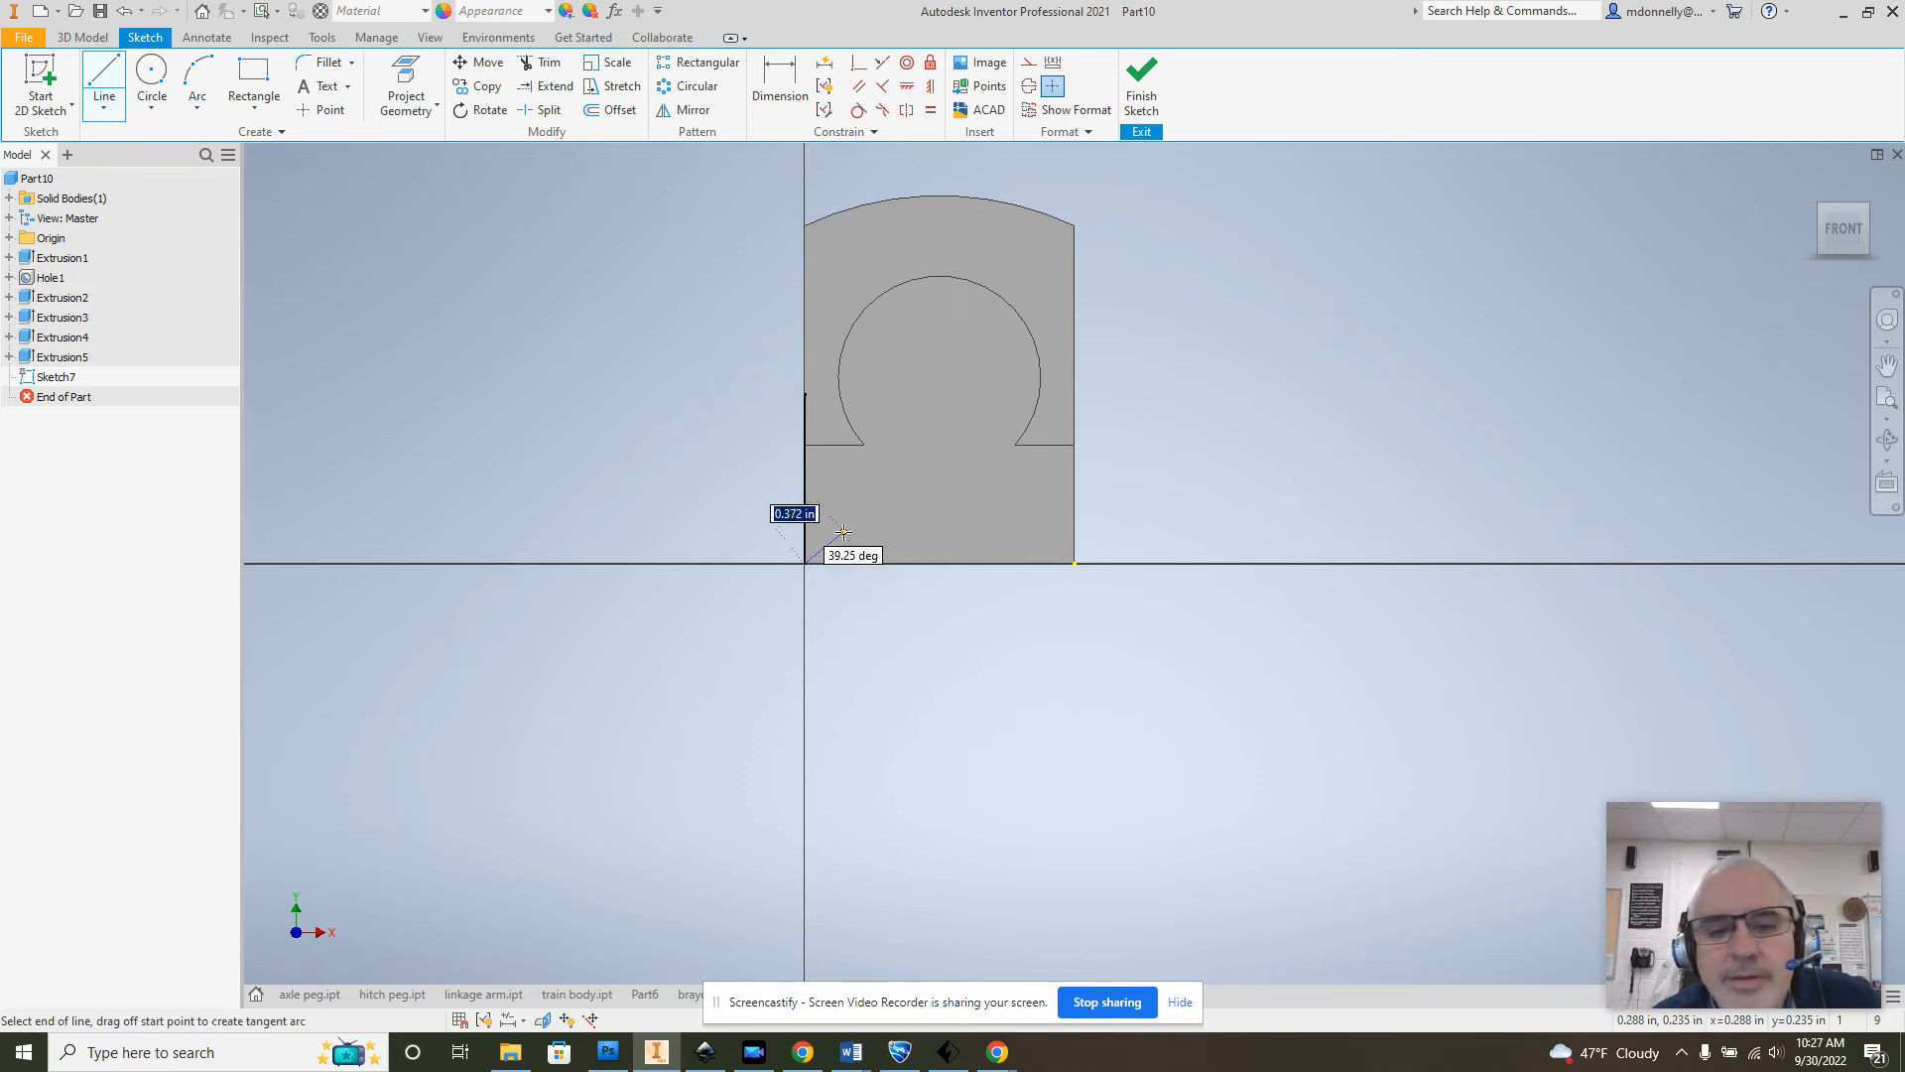
key(Escape)
Step: Draw a vertical 0.625 in construction line up from the front face's bottom-left corner
click(1029, 62)
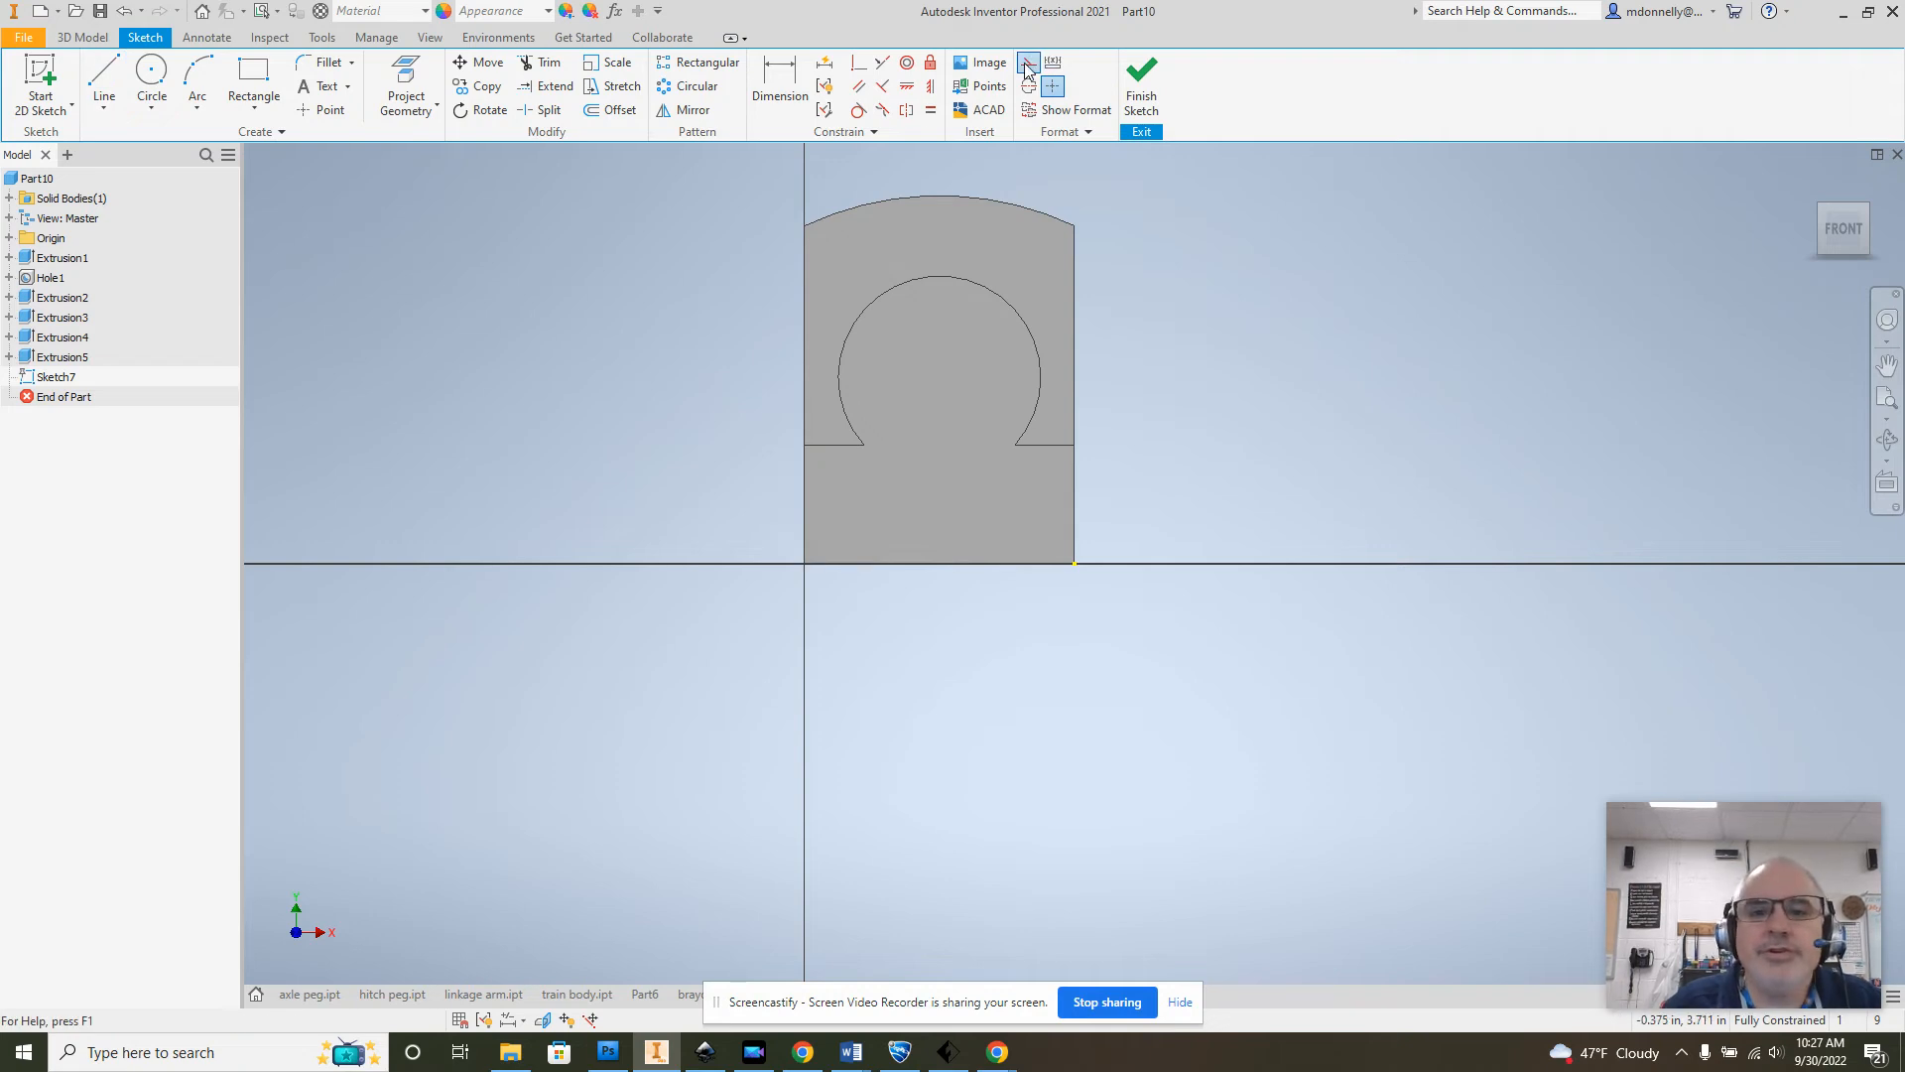
click(805, 563)
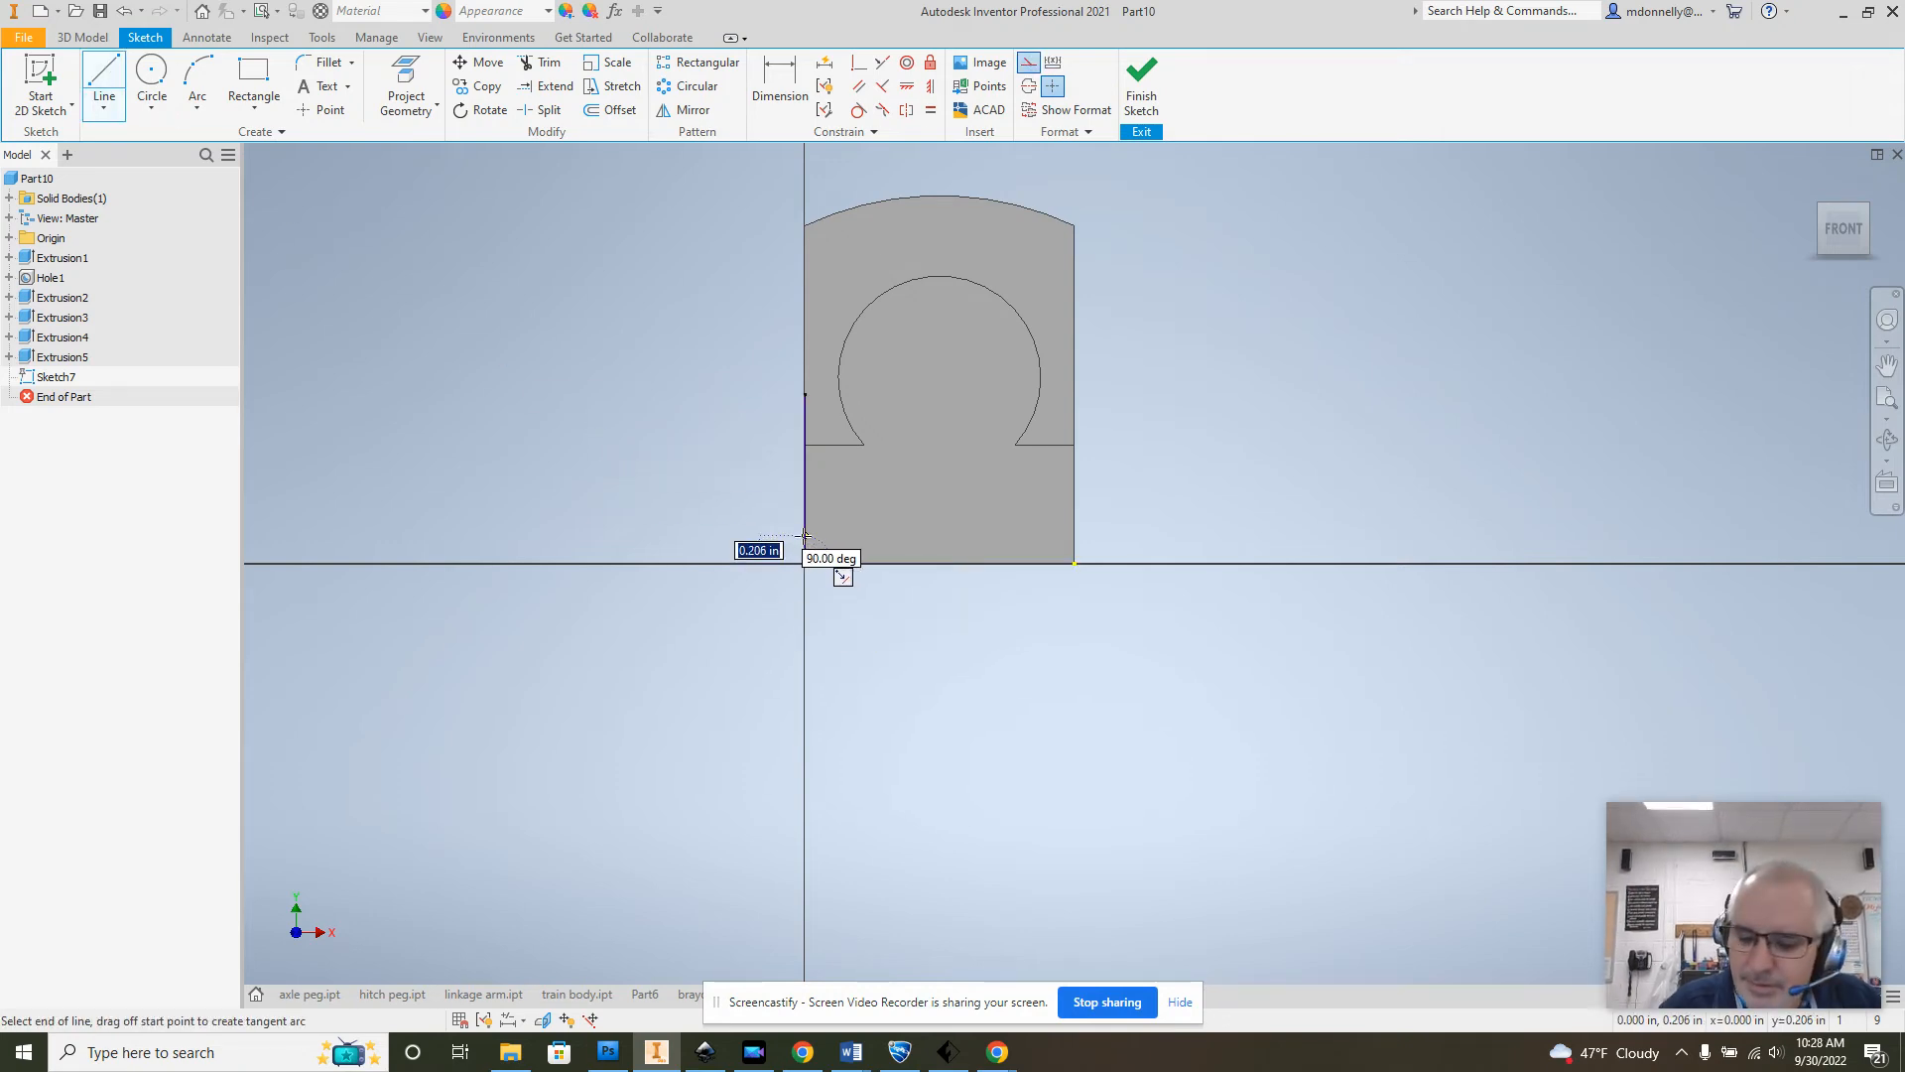
text(0.625)
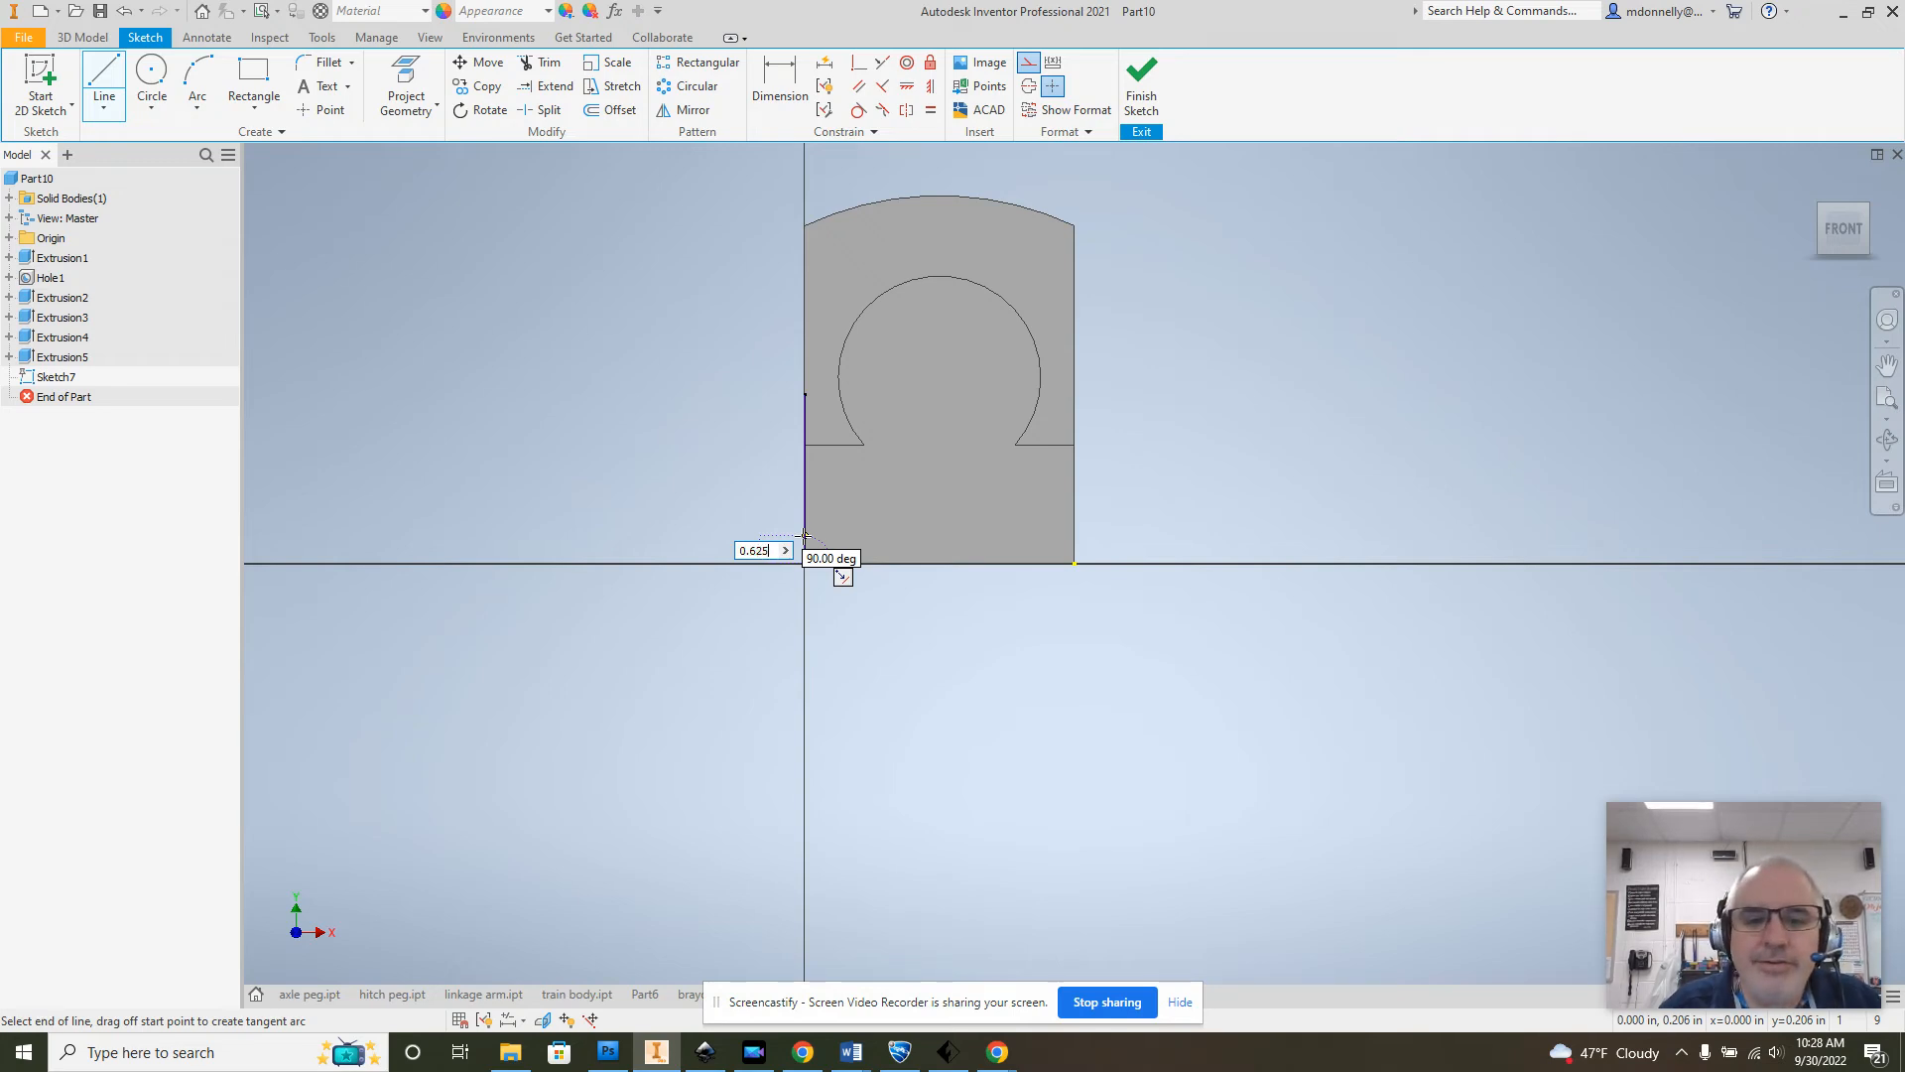
key(Return)
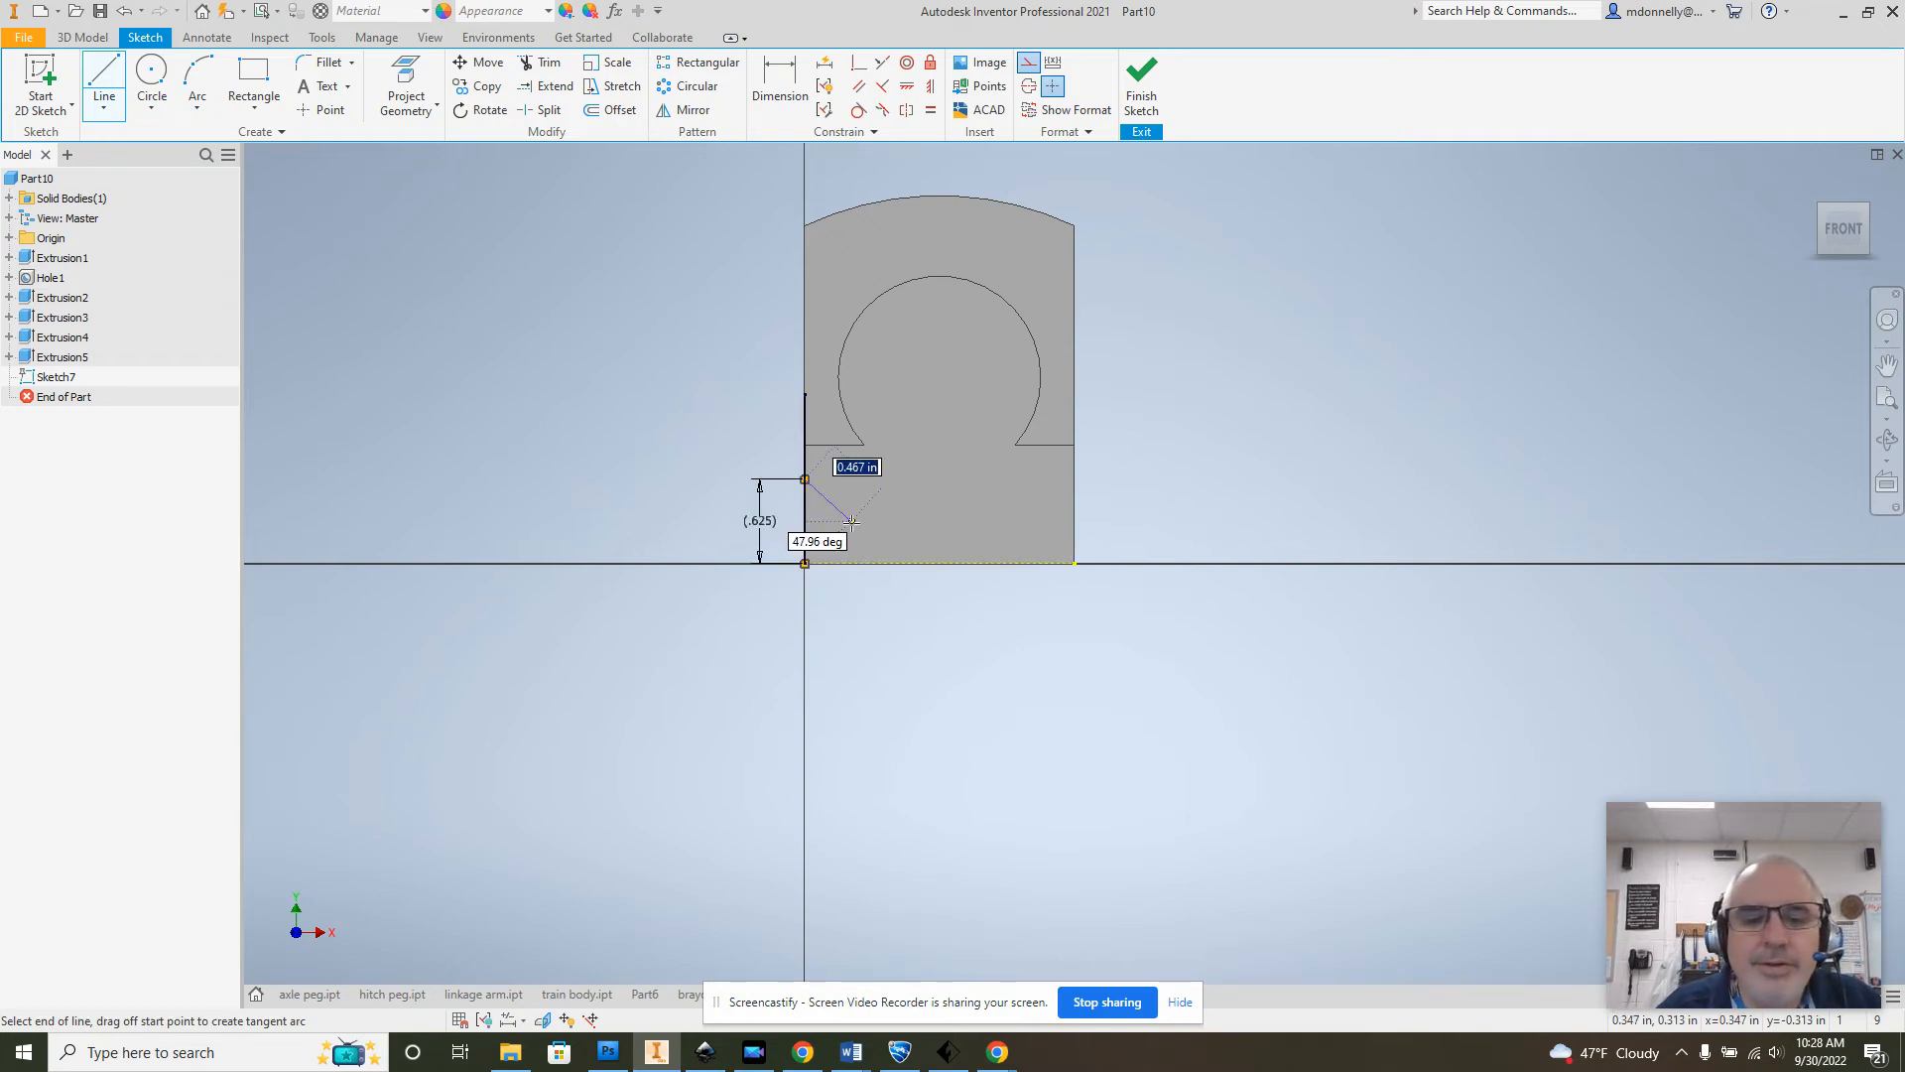
right_click(663, 497)
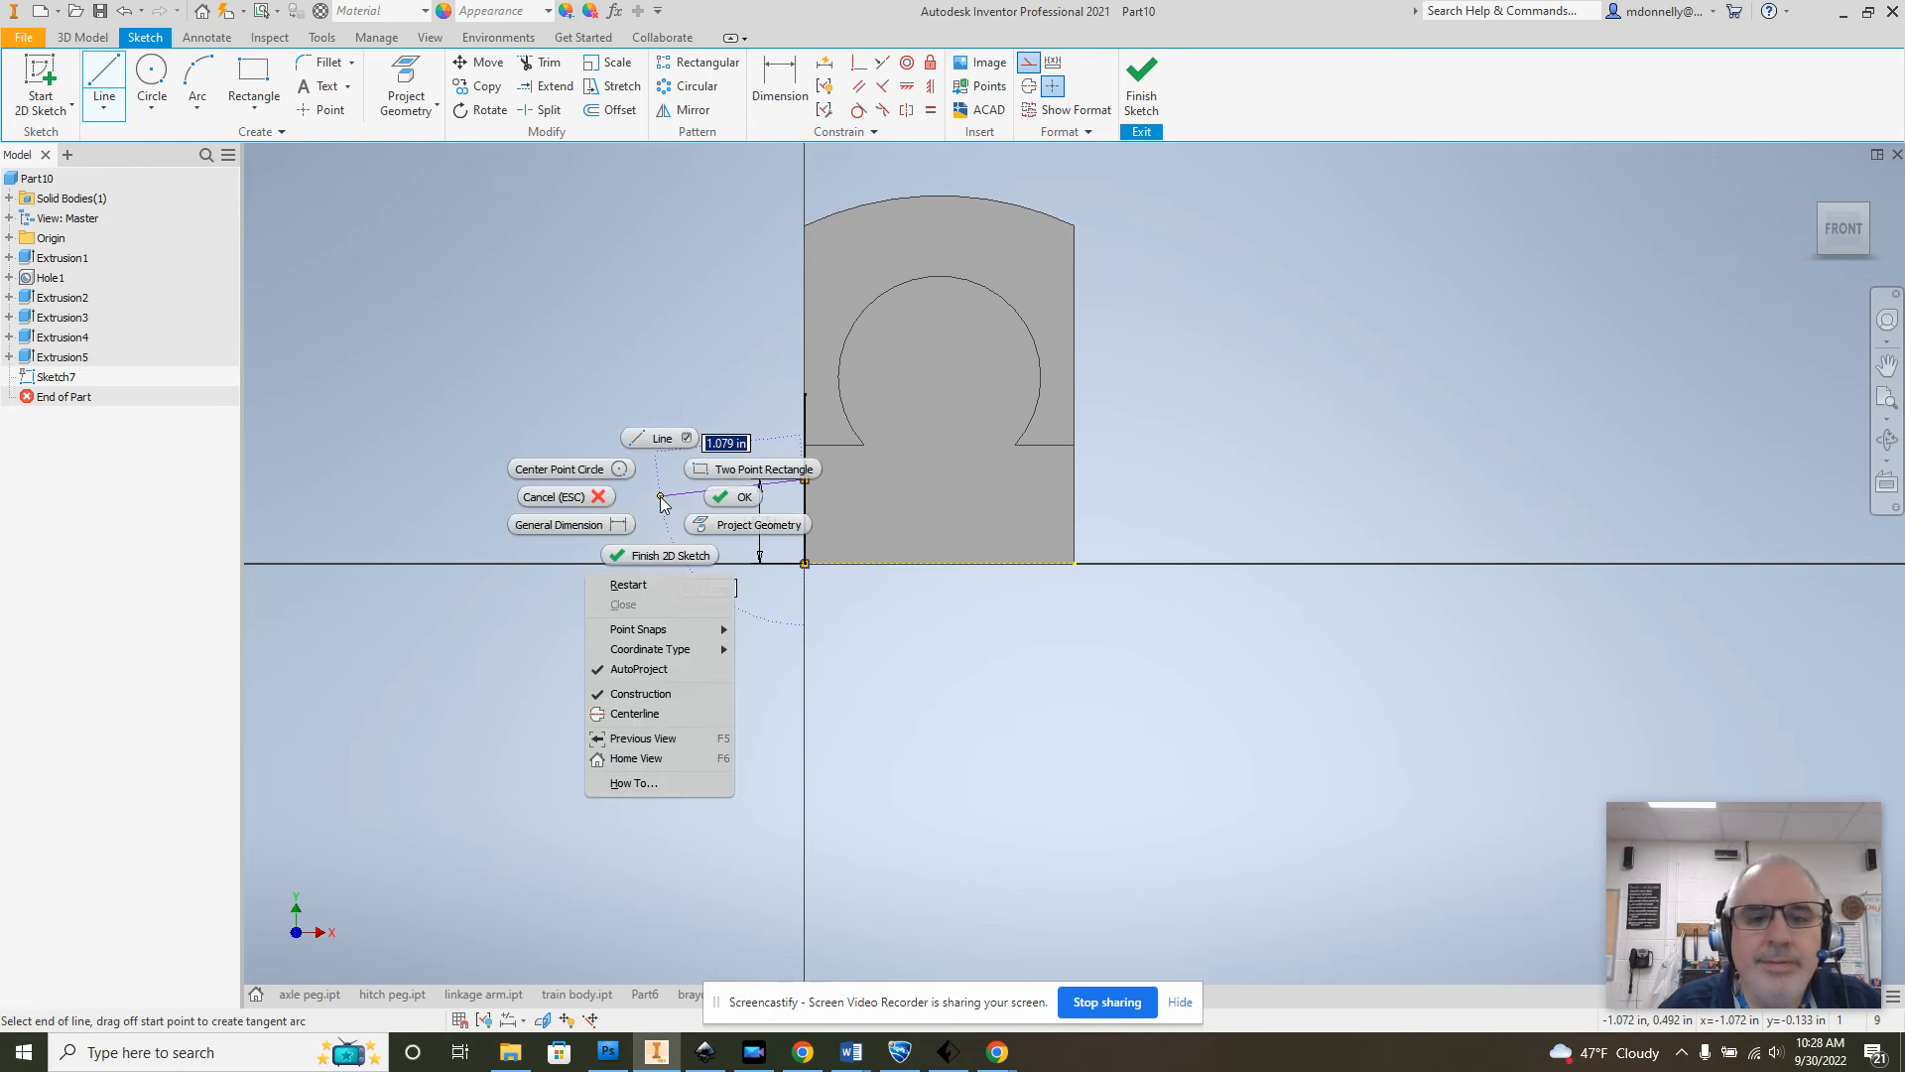
click(728, 499)
Step: Delete the vertical 0.625 in construction line at the front face's bottom-left corner together with its dimension
double_click(764, 521)
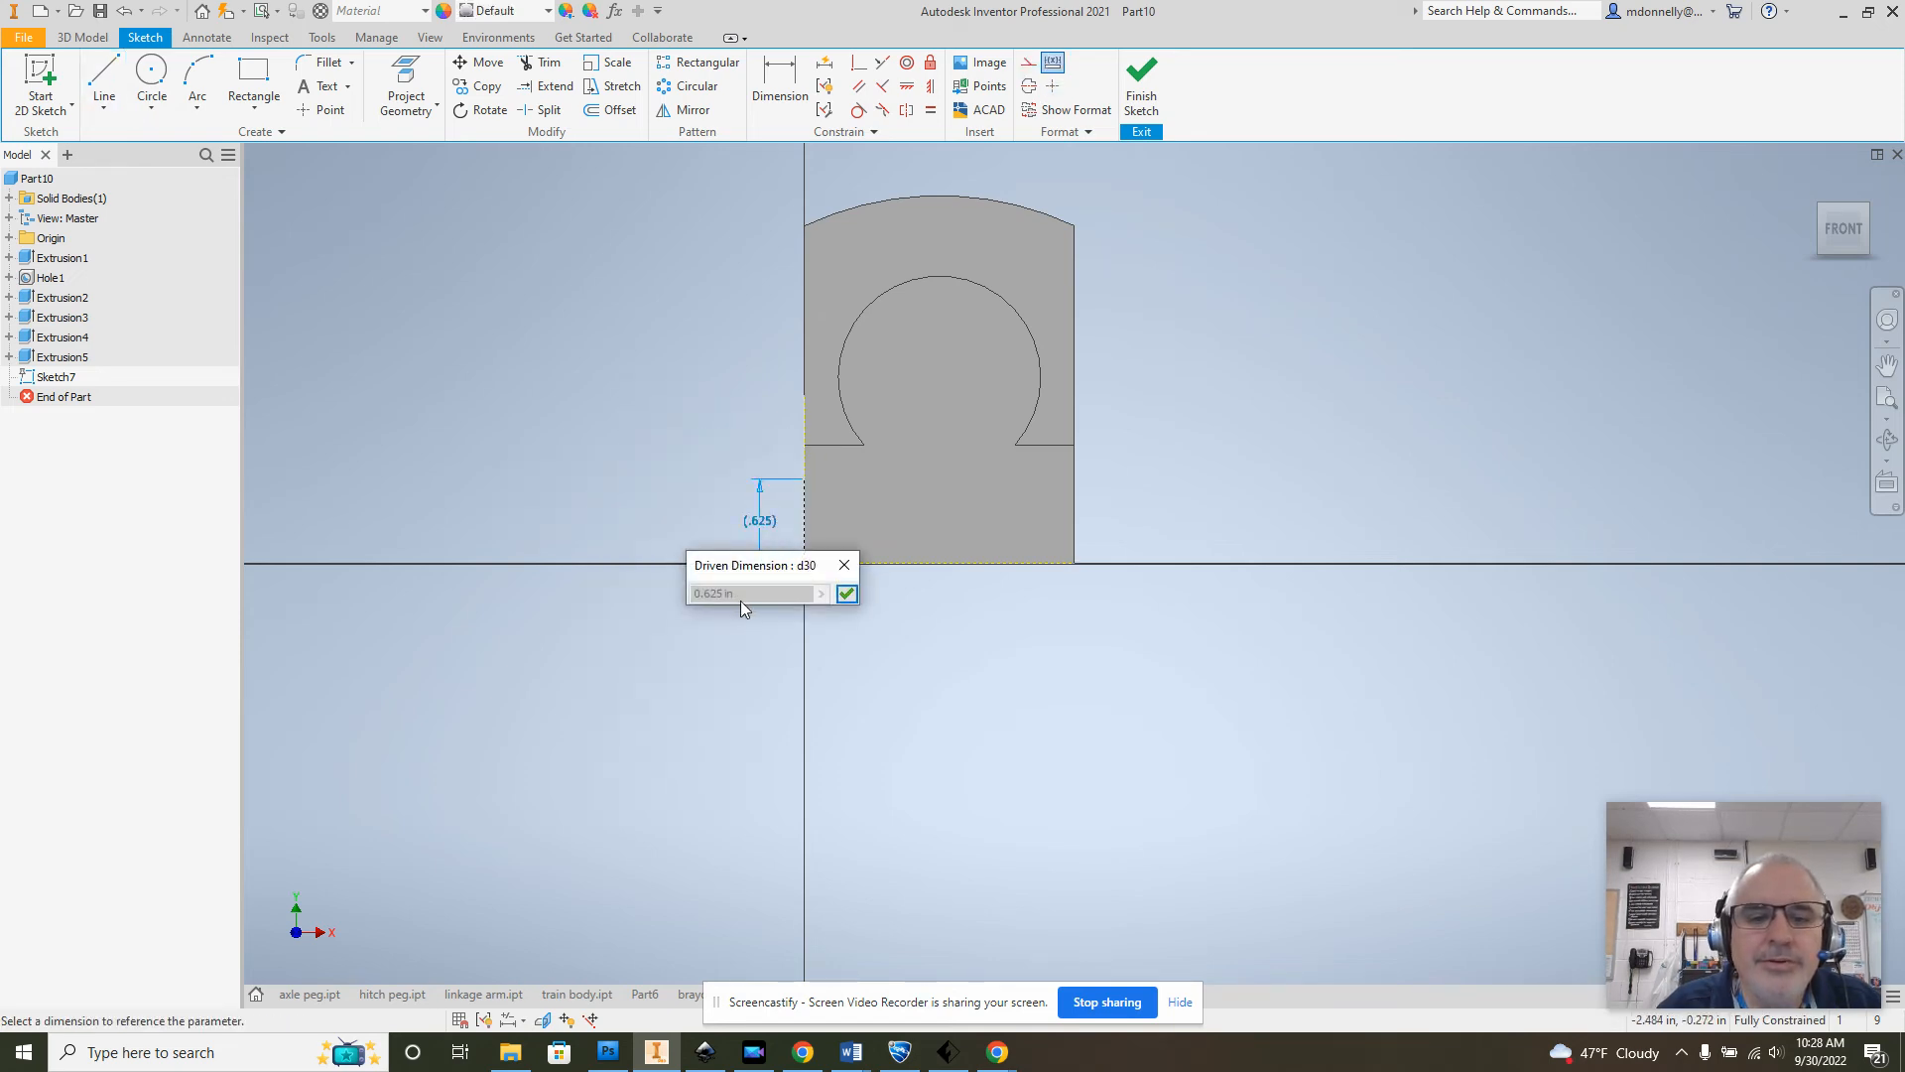
click(844, 564)
click(771, 522)
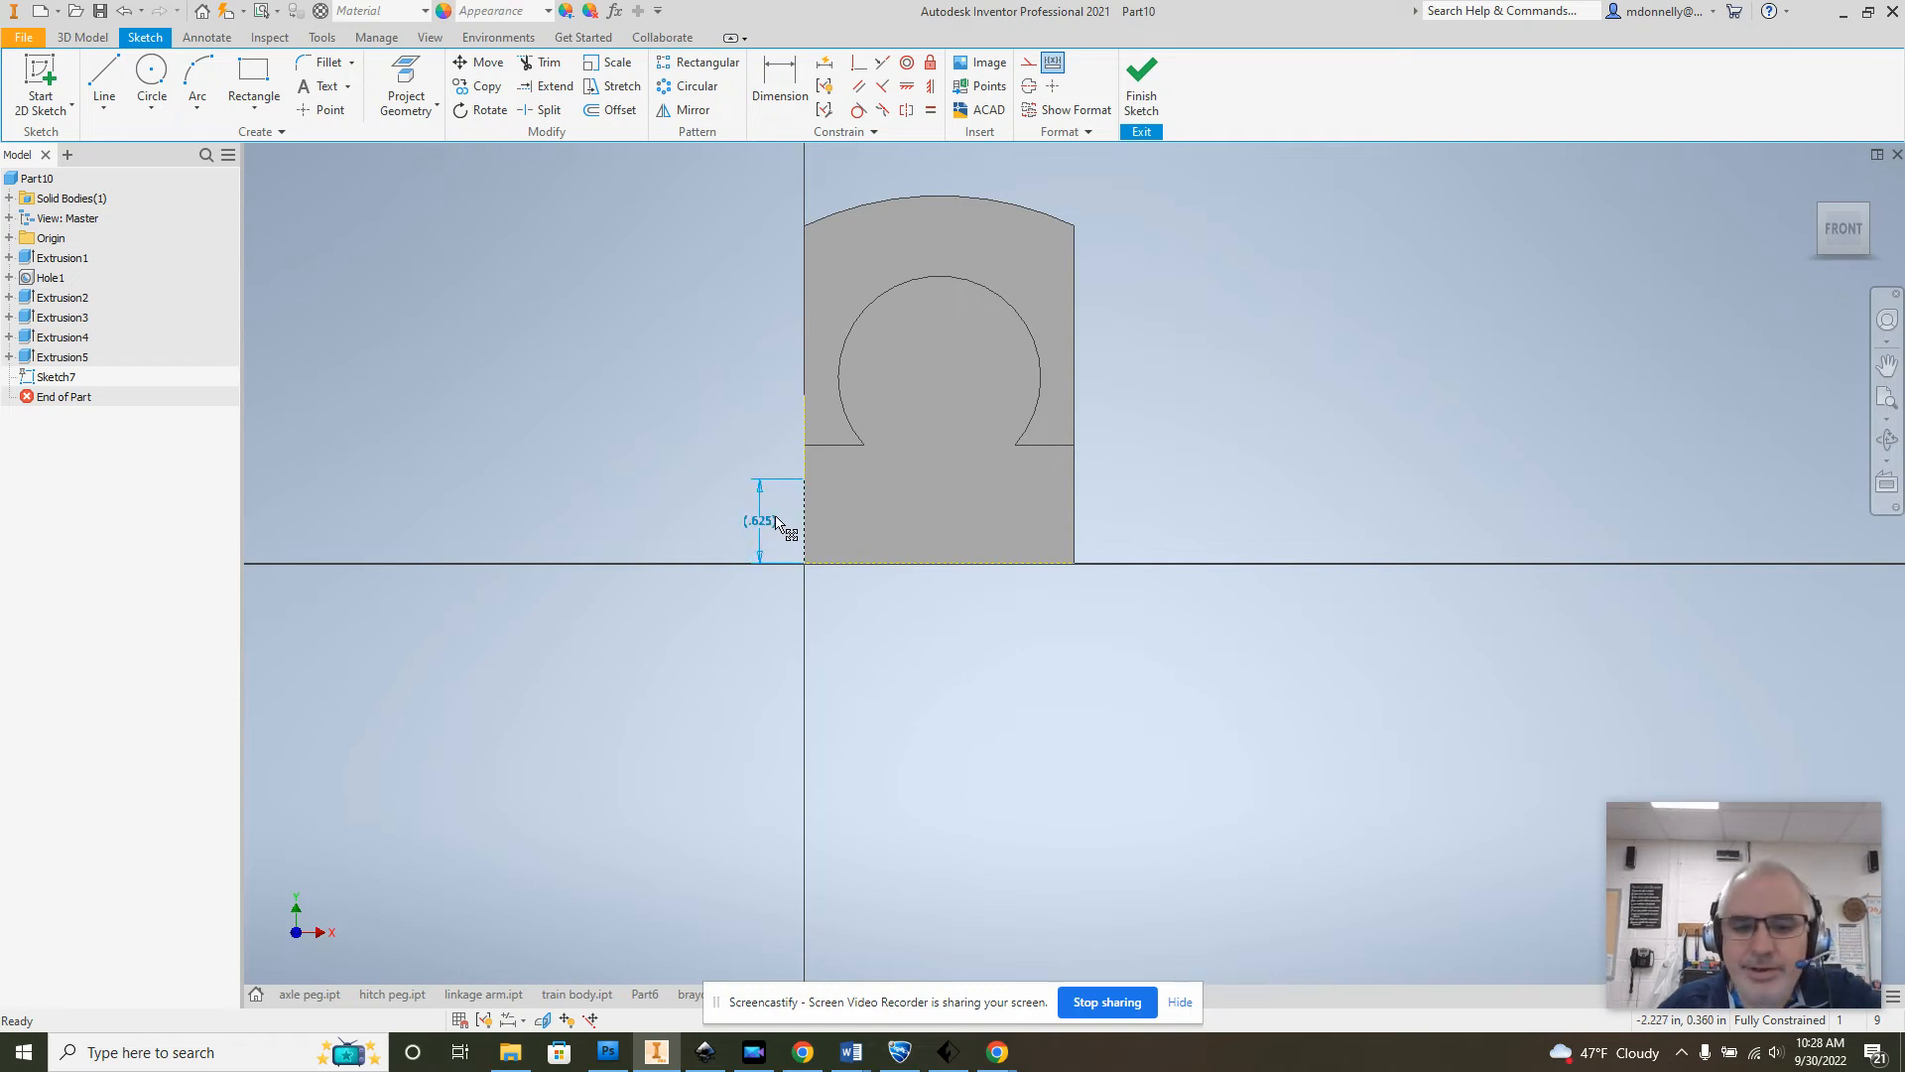
key(Delete)
click(805, 512)
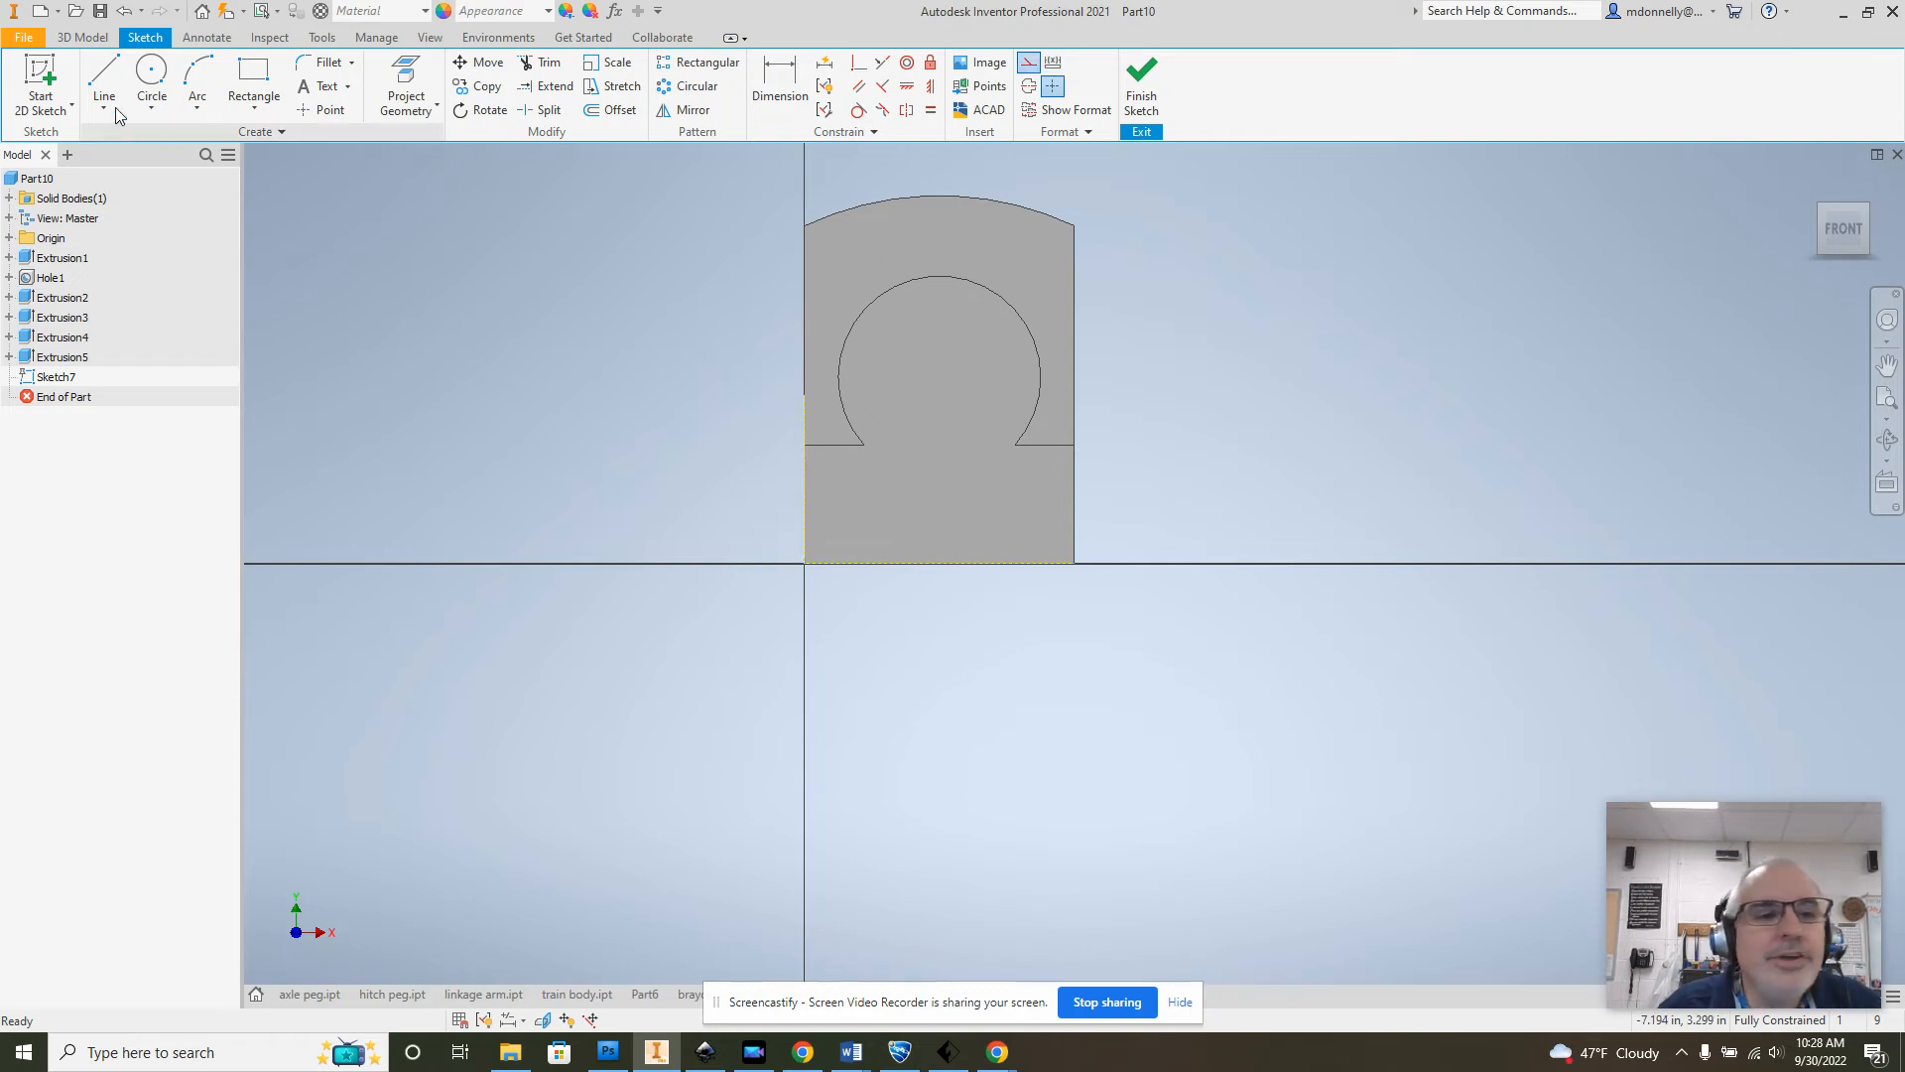
Step: Draw a vertical 0.0625 in construction line up from the front face's bottom-left corner
click(107, 80)
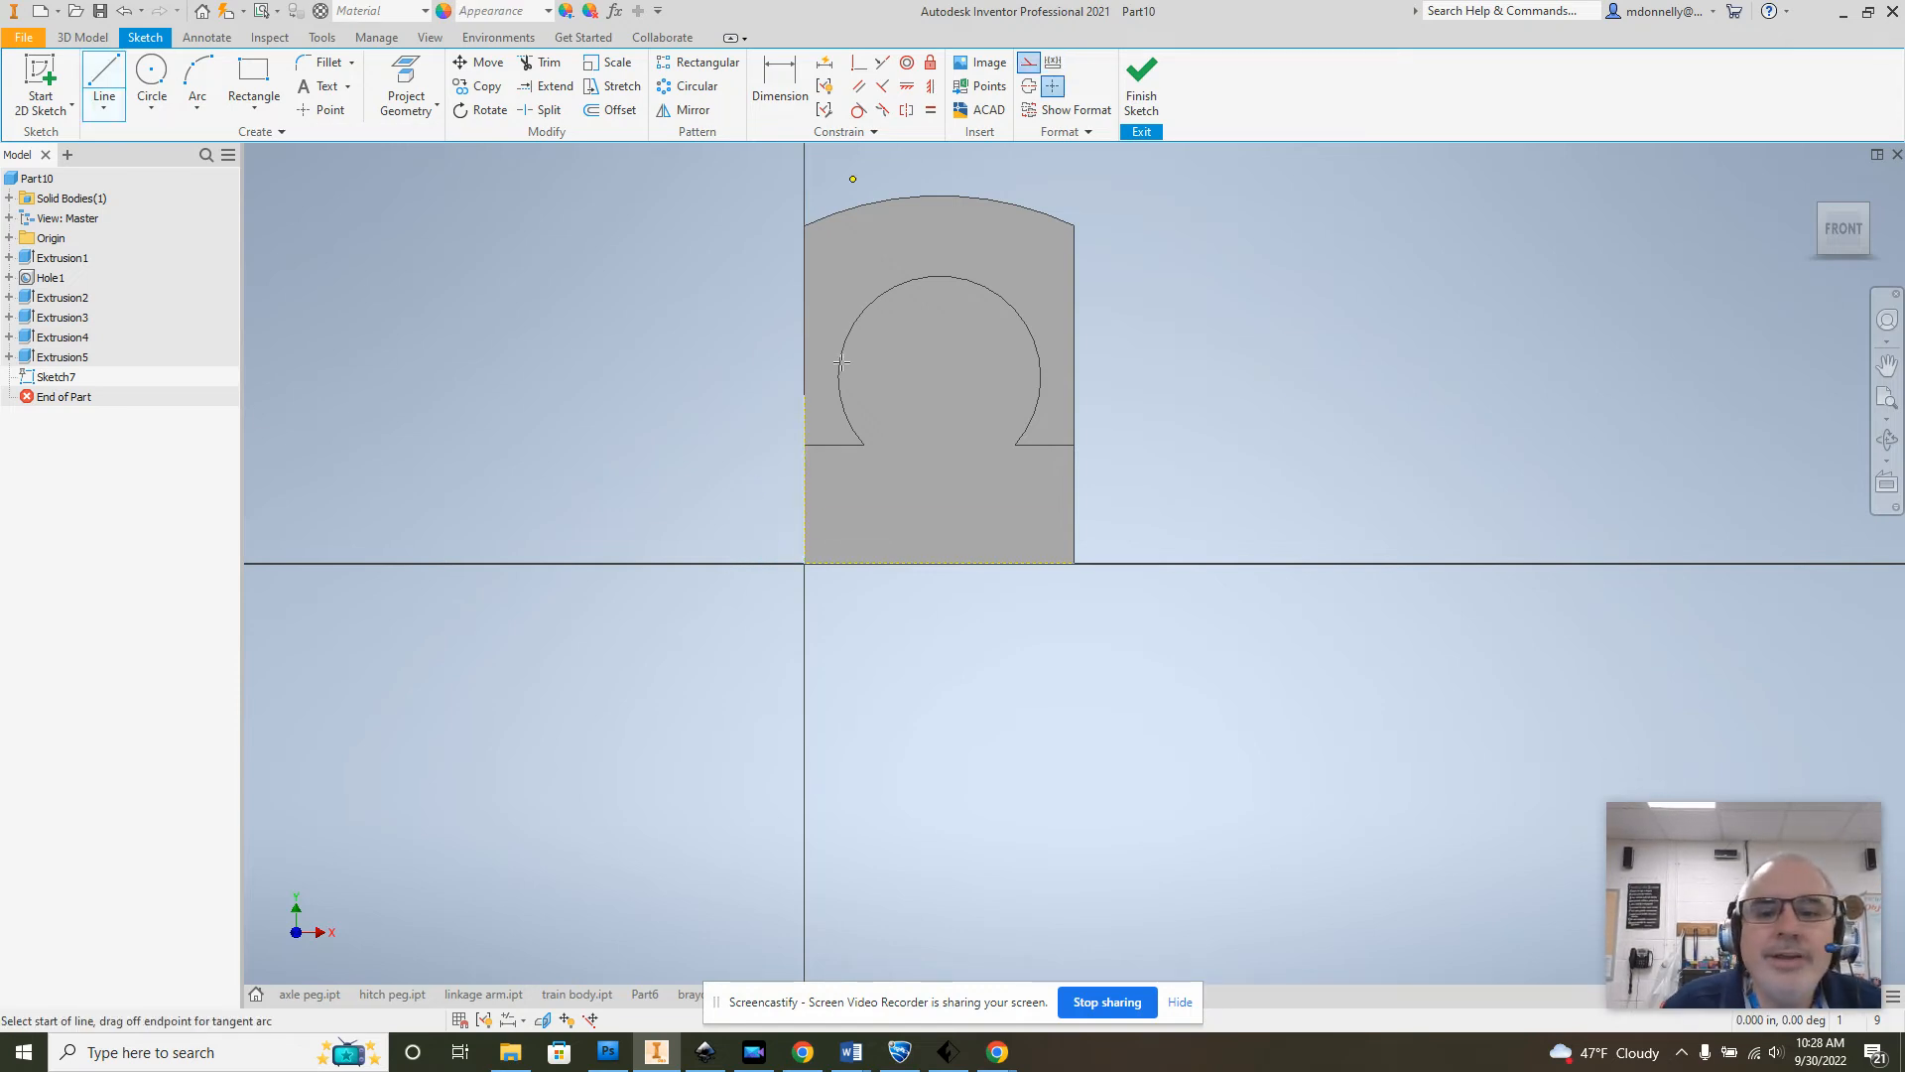
click(805, 563)
text(0)
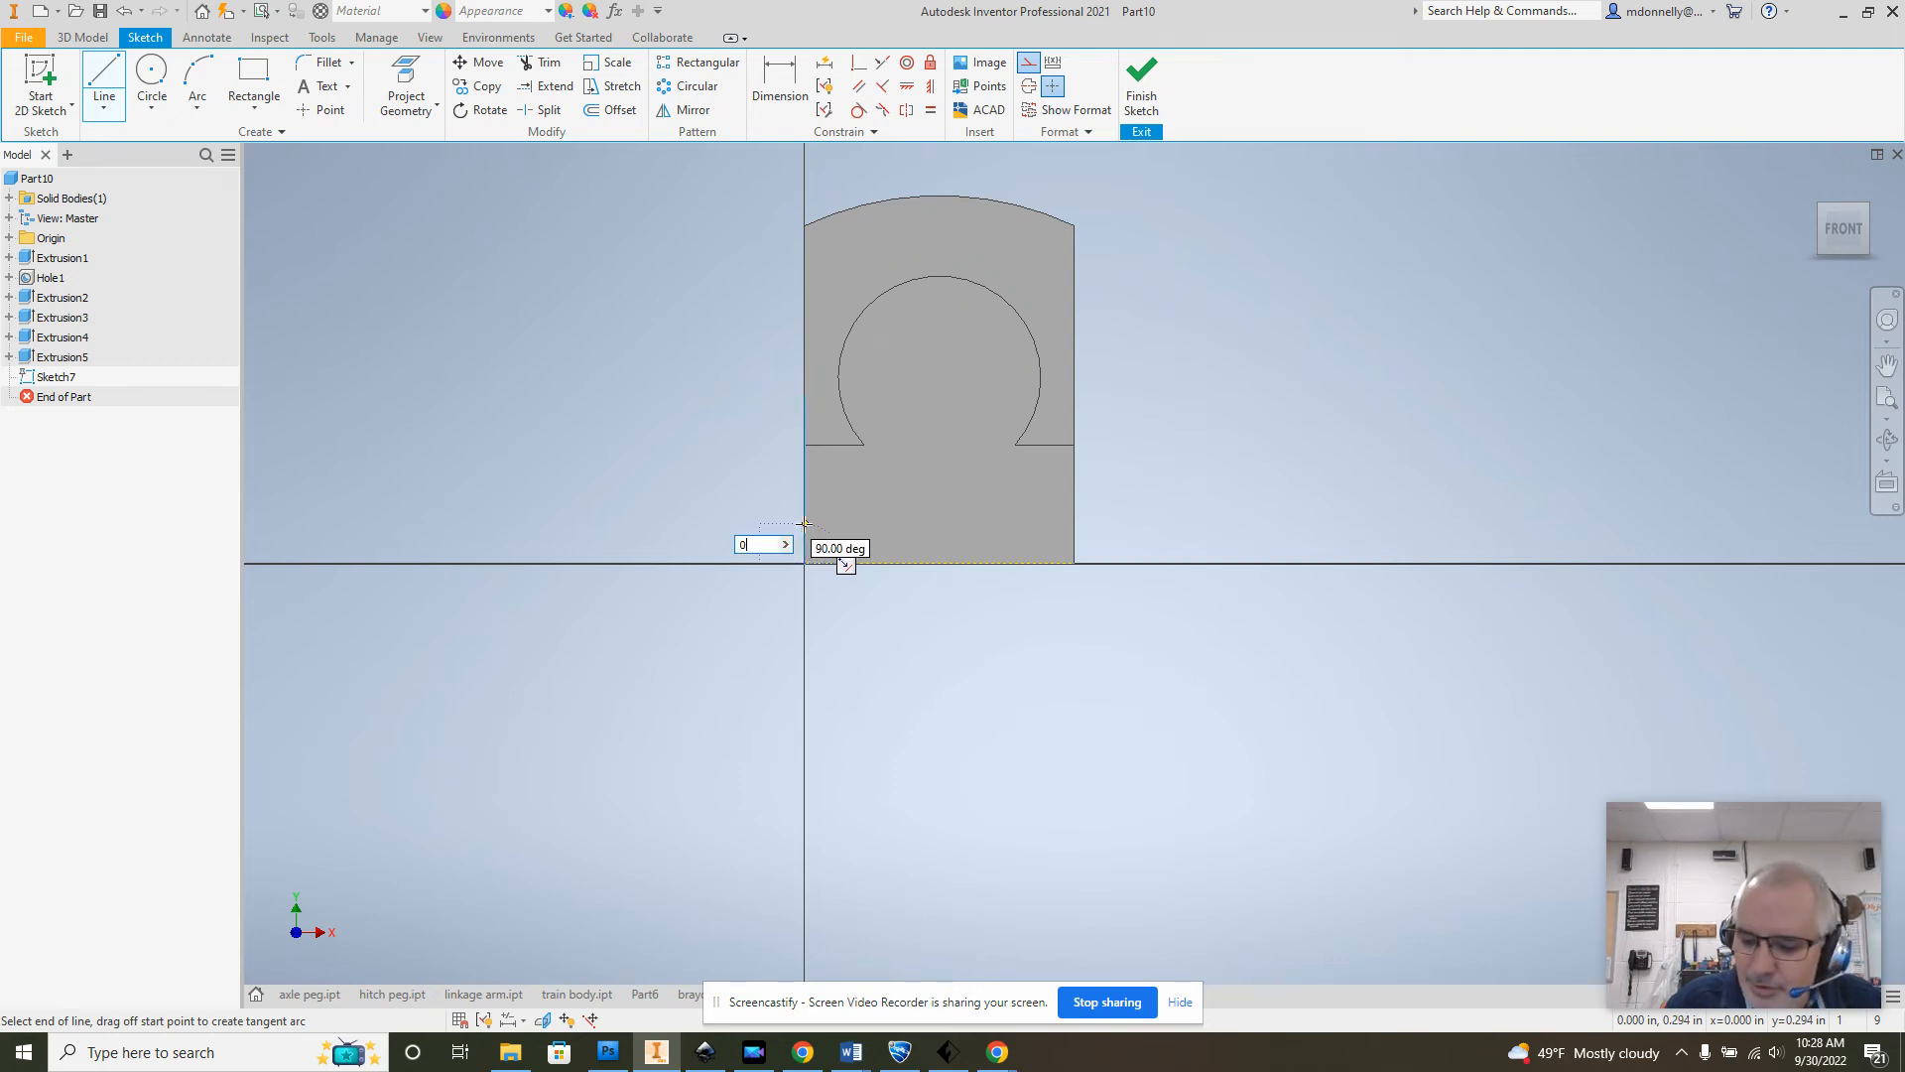
text(.06)
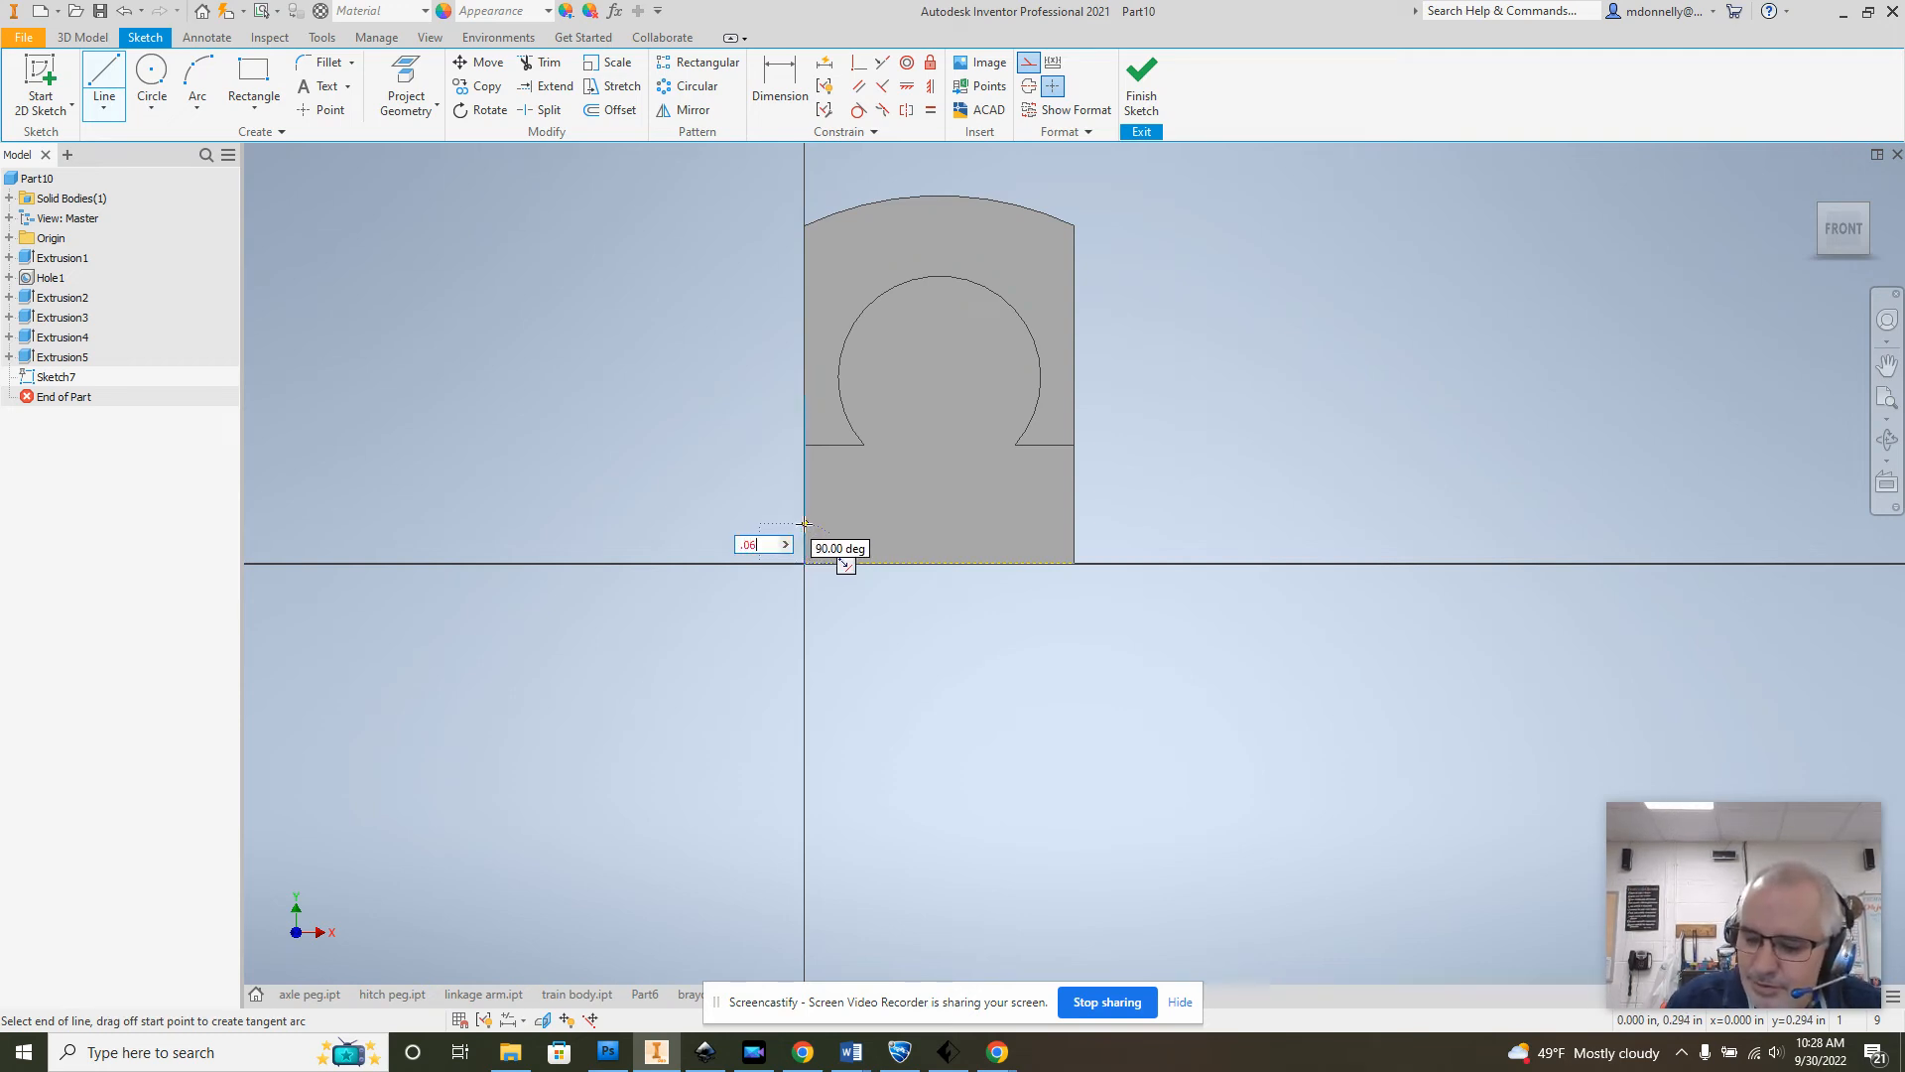
text(25)
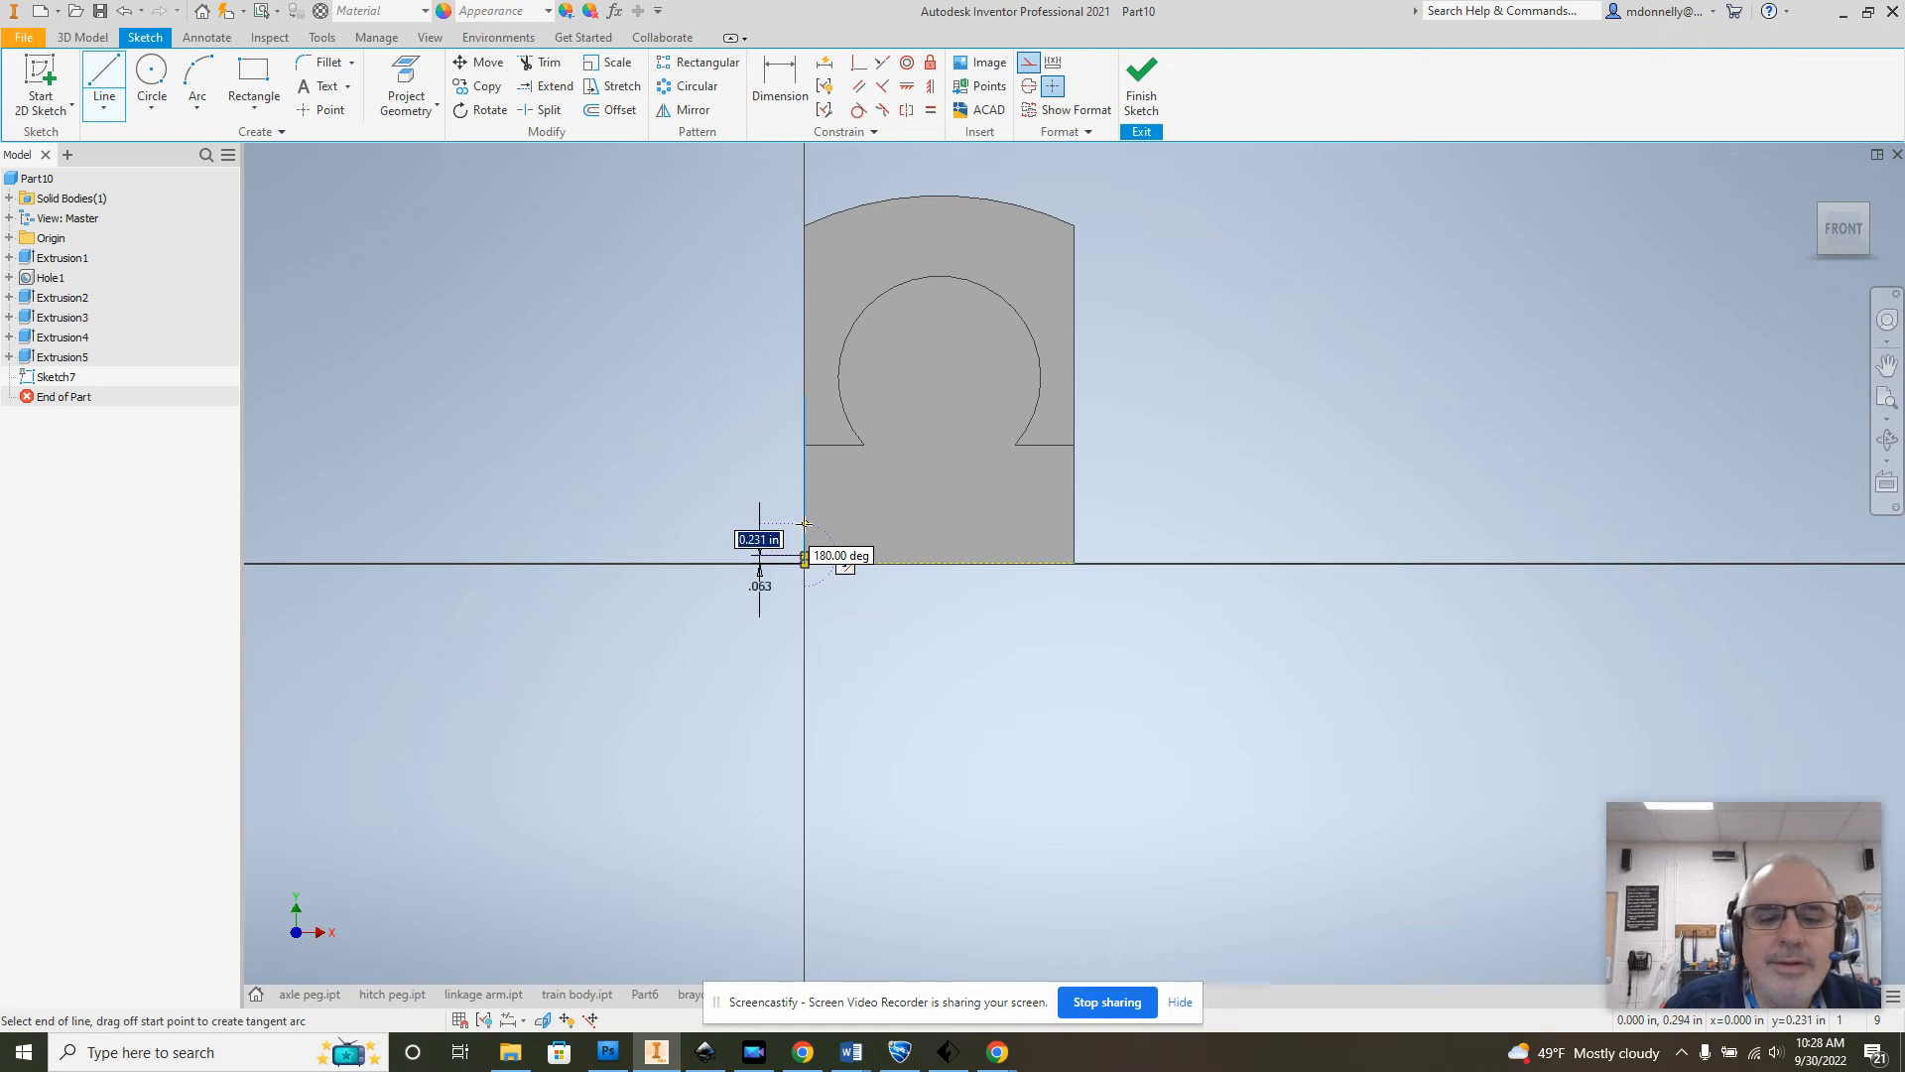
key(Return)
Step: Continue with a horizontal 0.375 in construction line running inward from the top of the short vertical line
scroll(789, 556, up, 5)
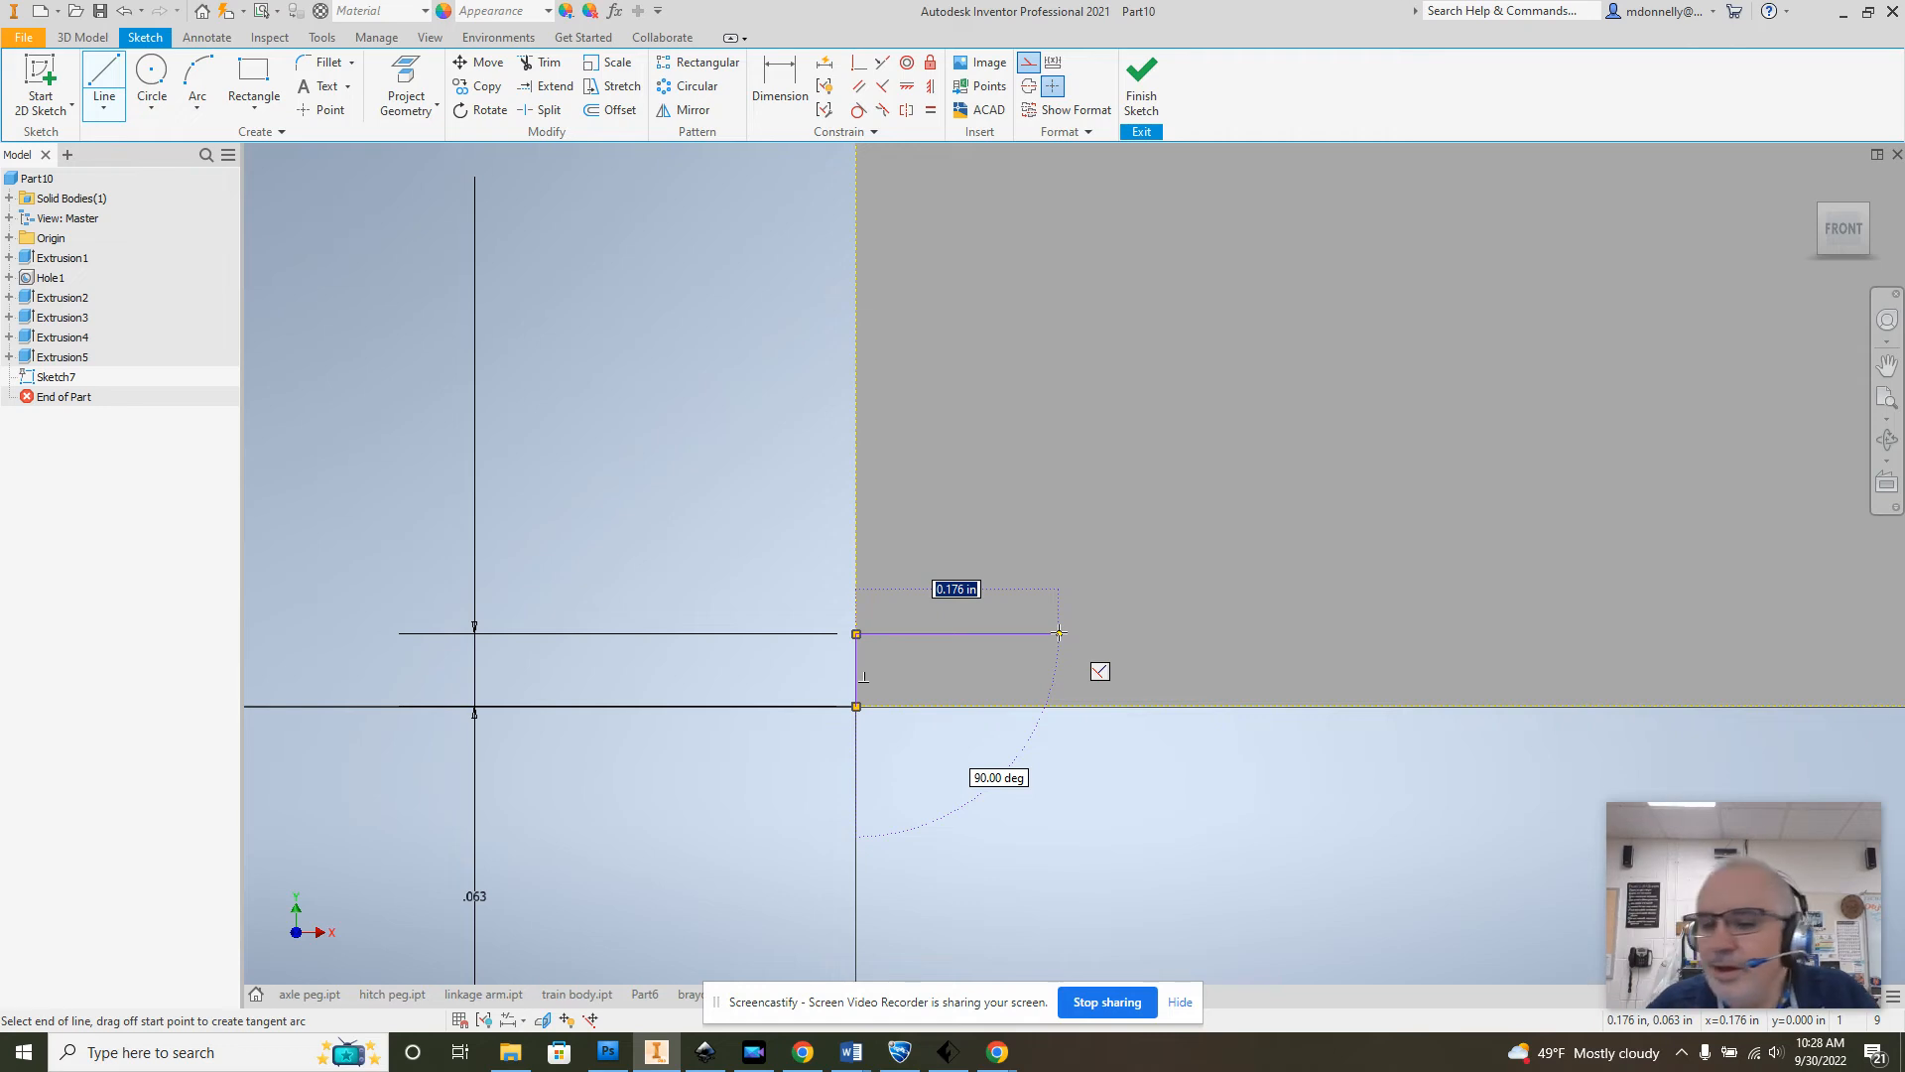
text(0)
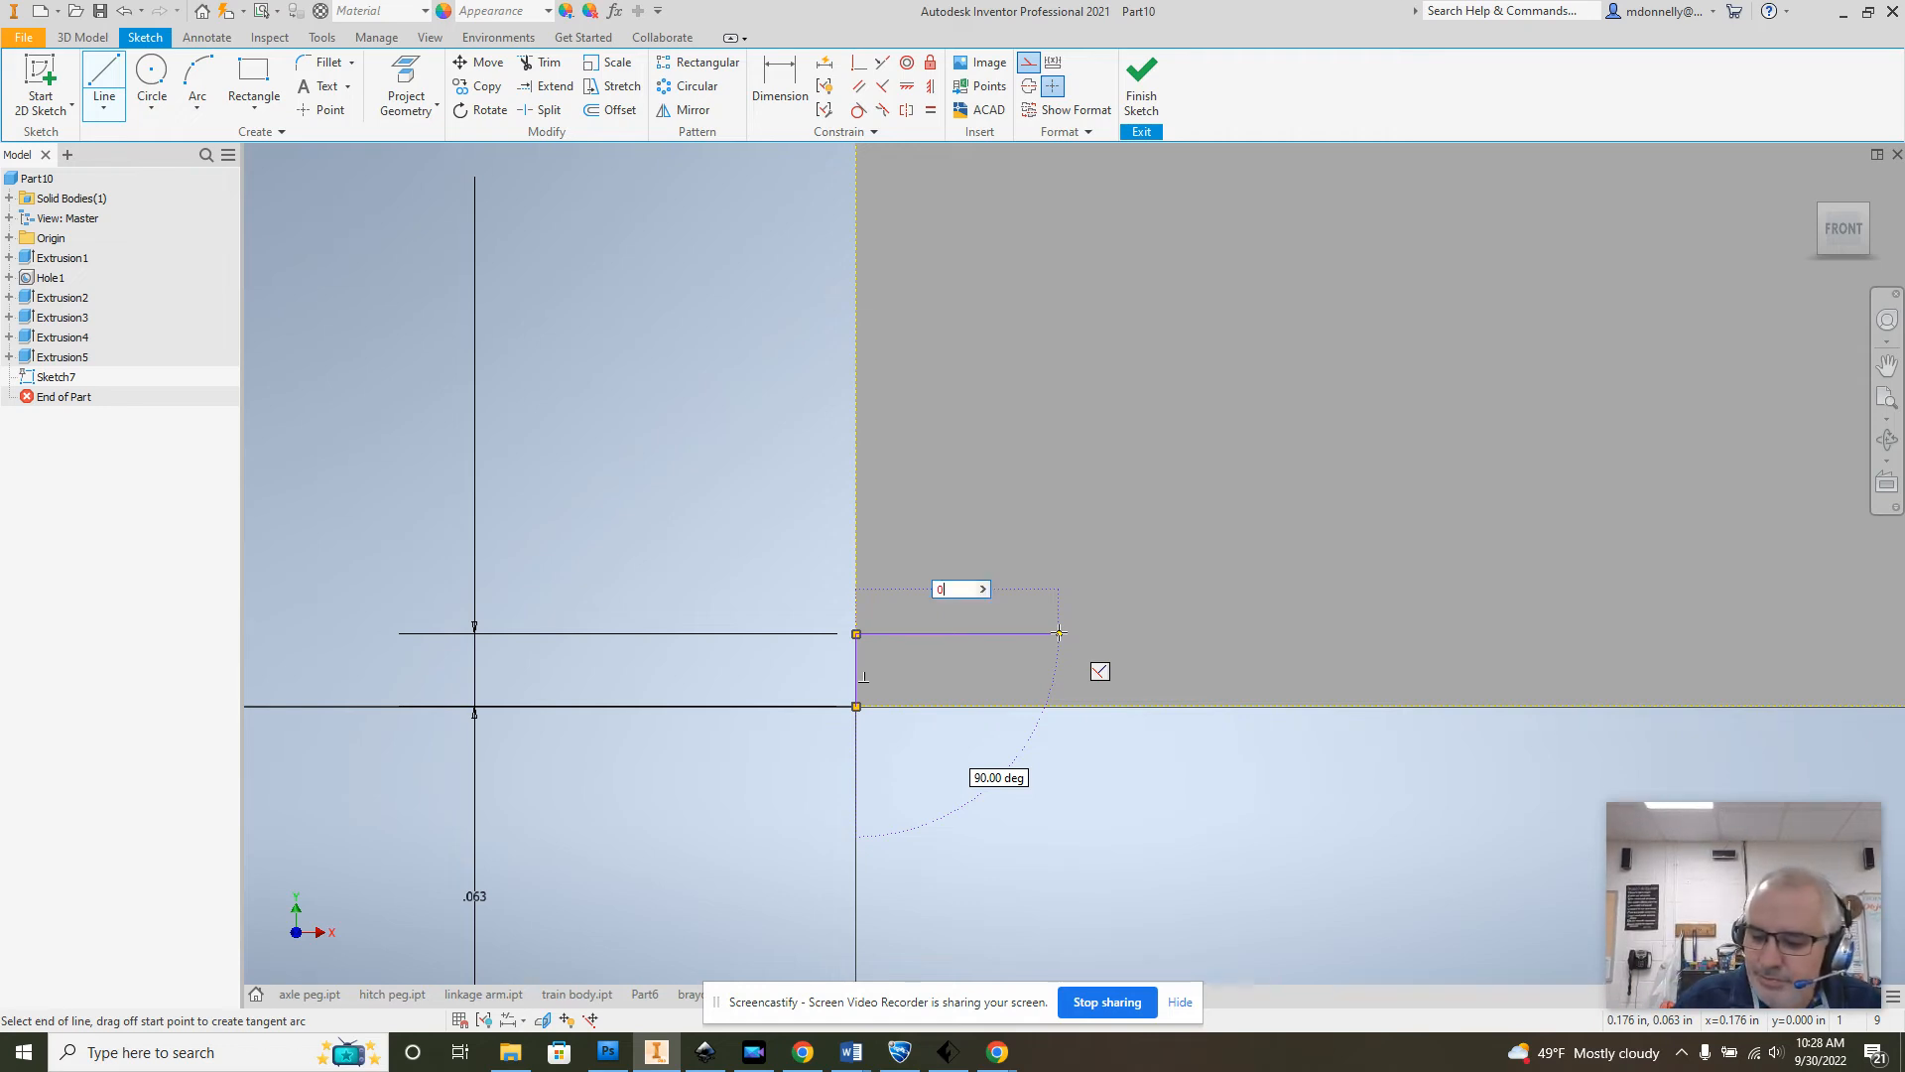
text(375)
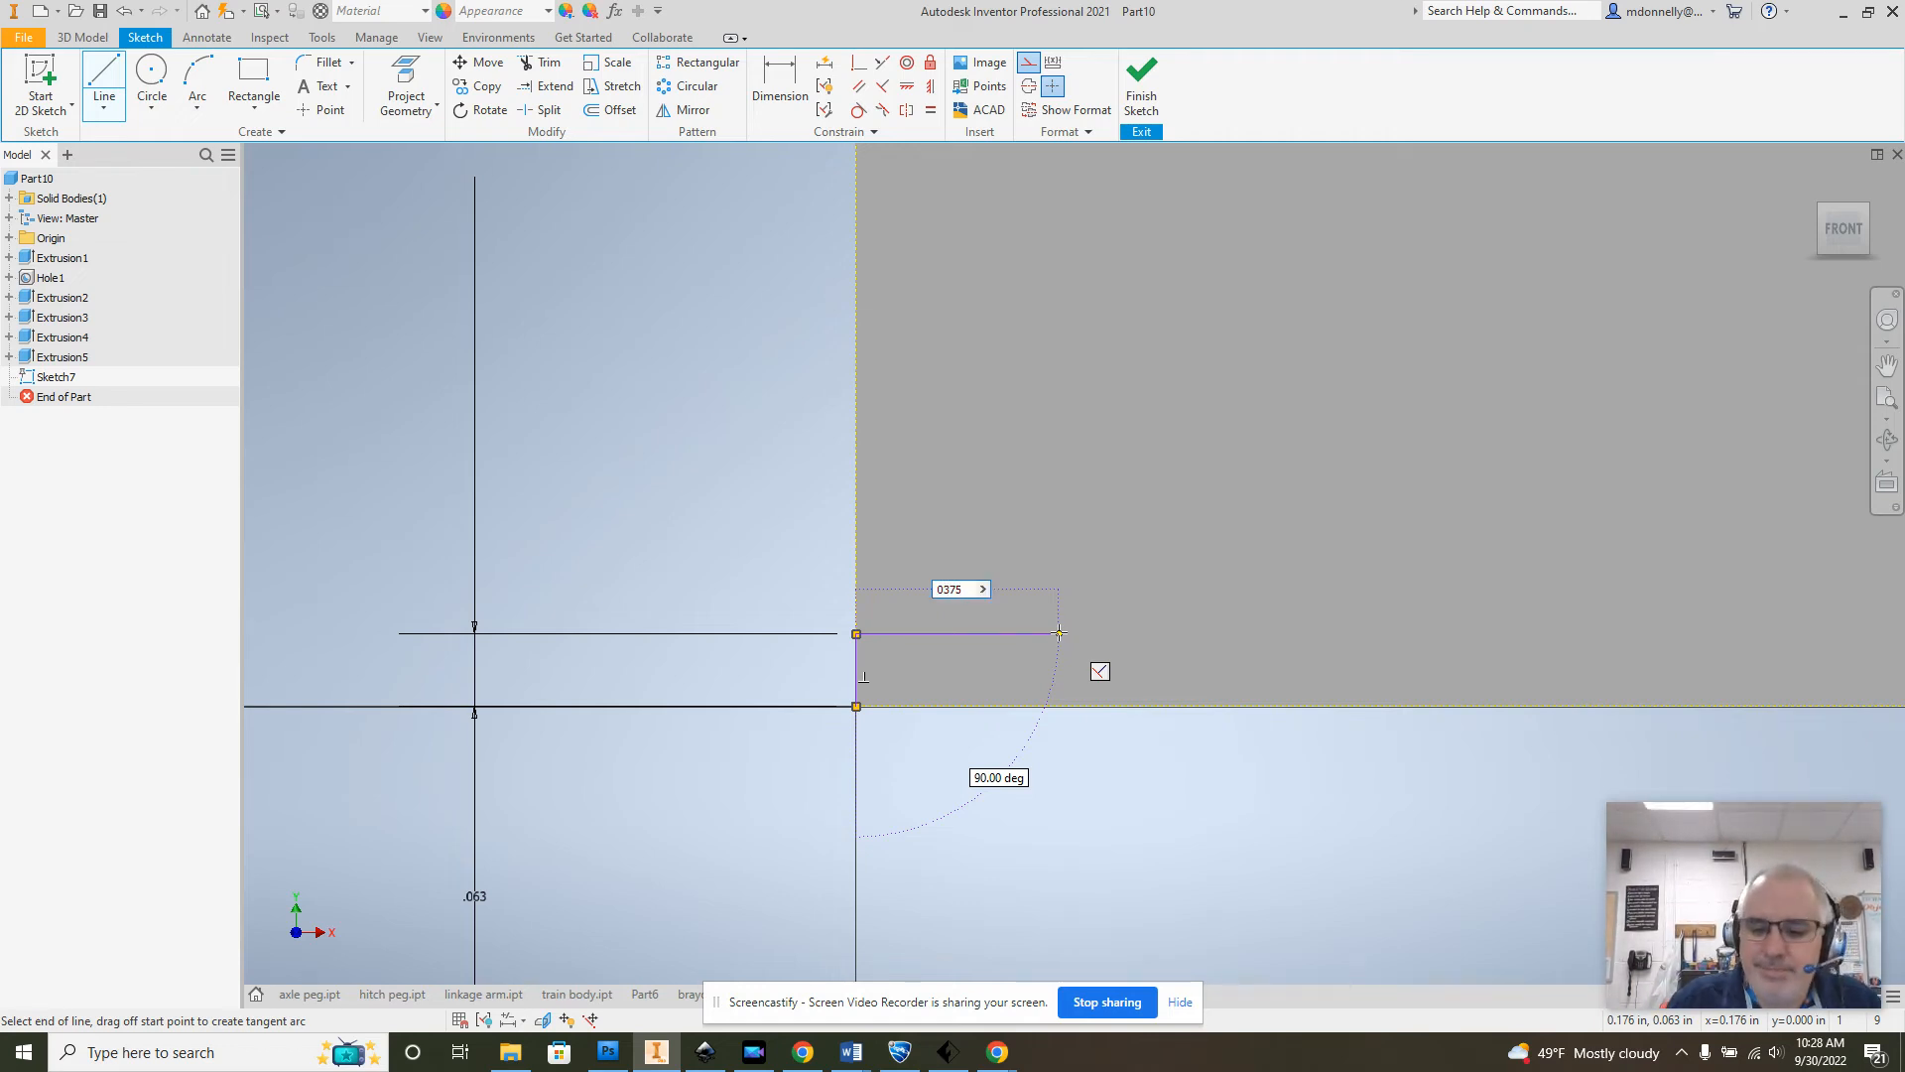
key(BackSpace)
key(BackSpace)
key(BackSpace)
key(BackSpace)
text(0)
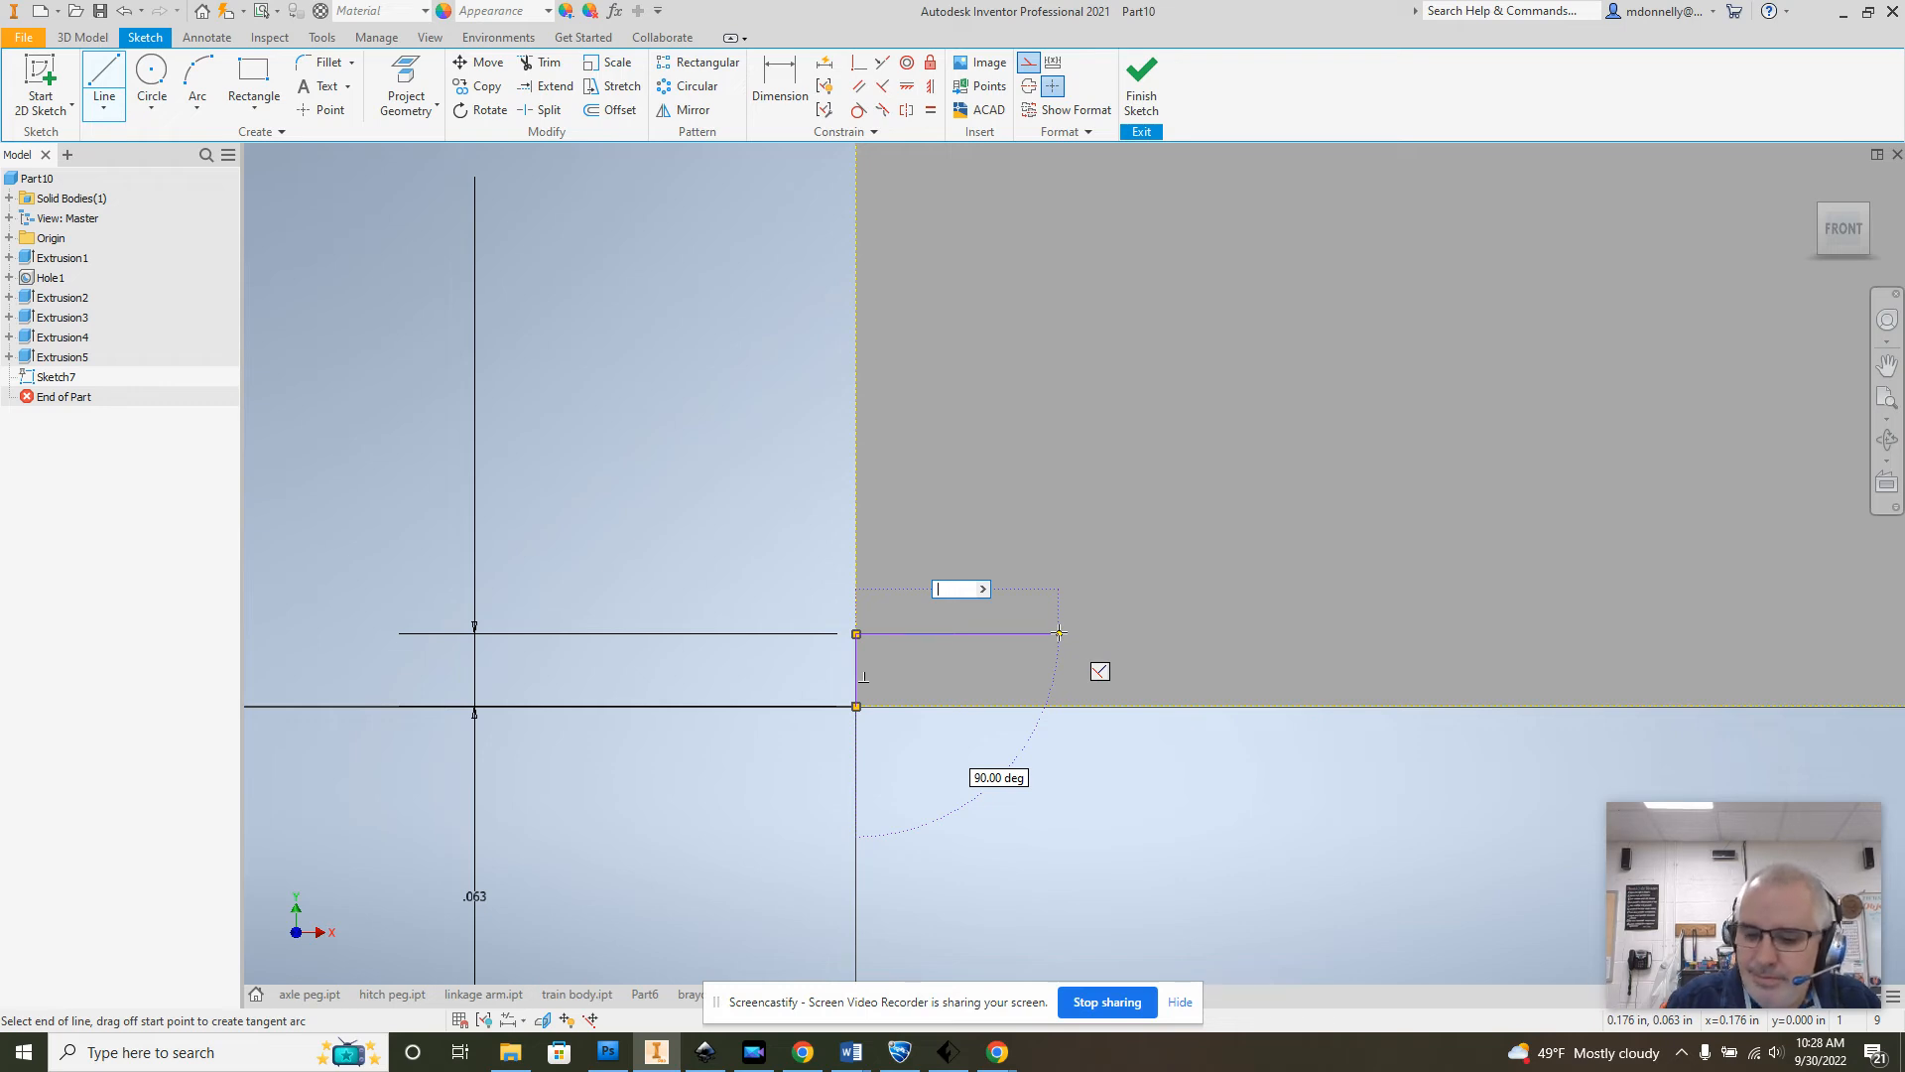
text(375)
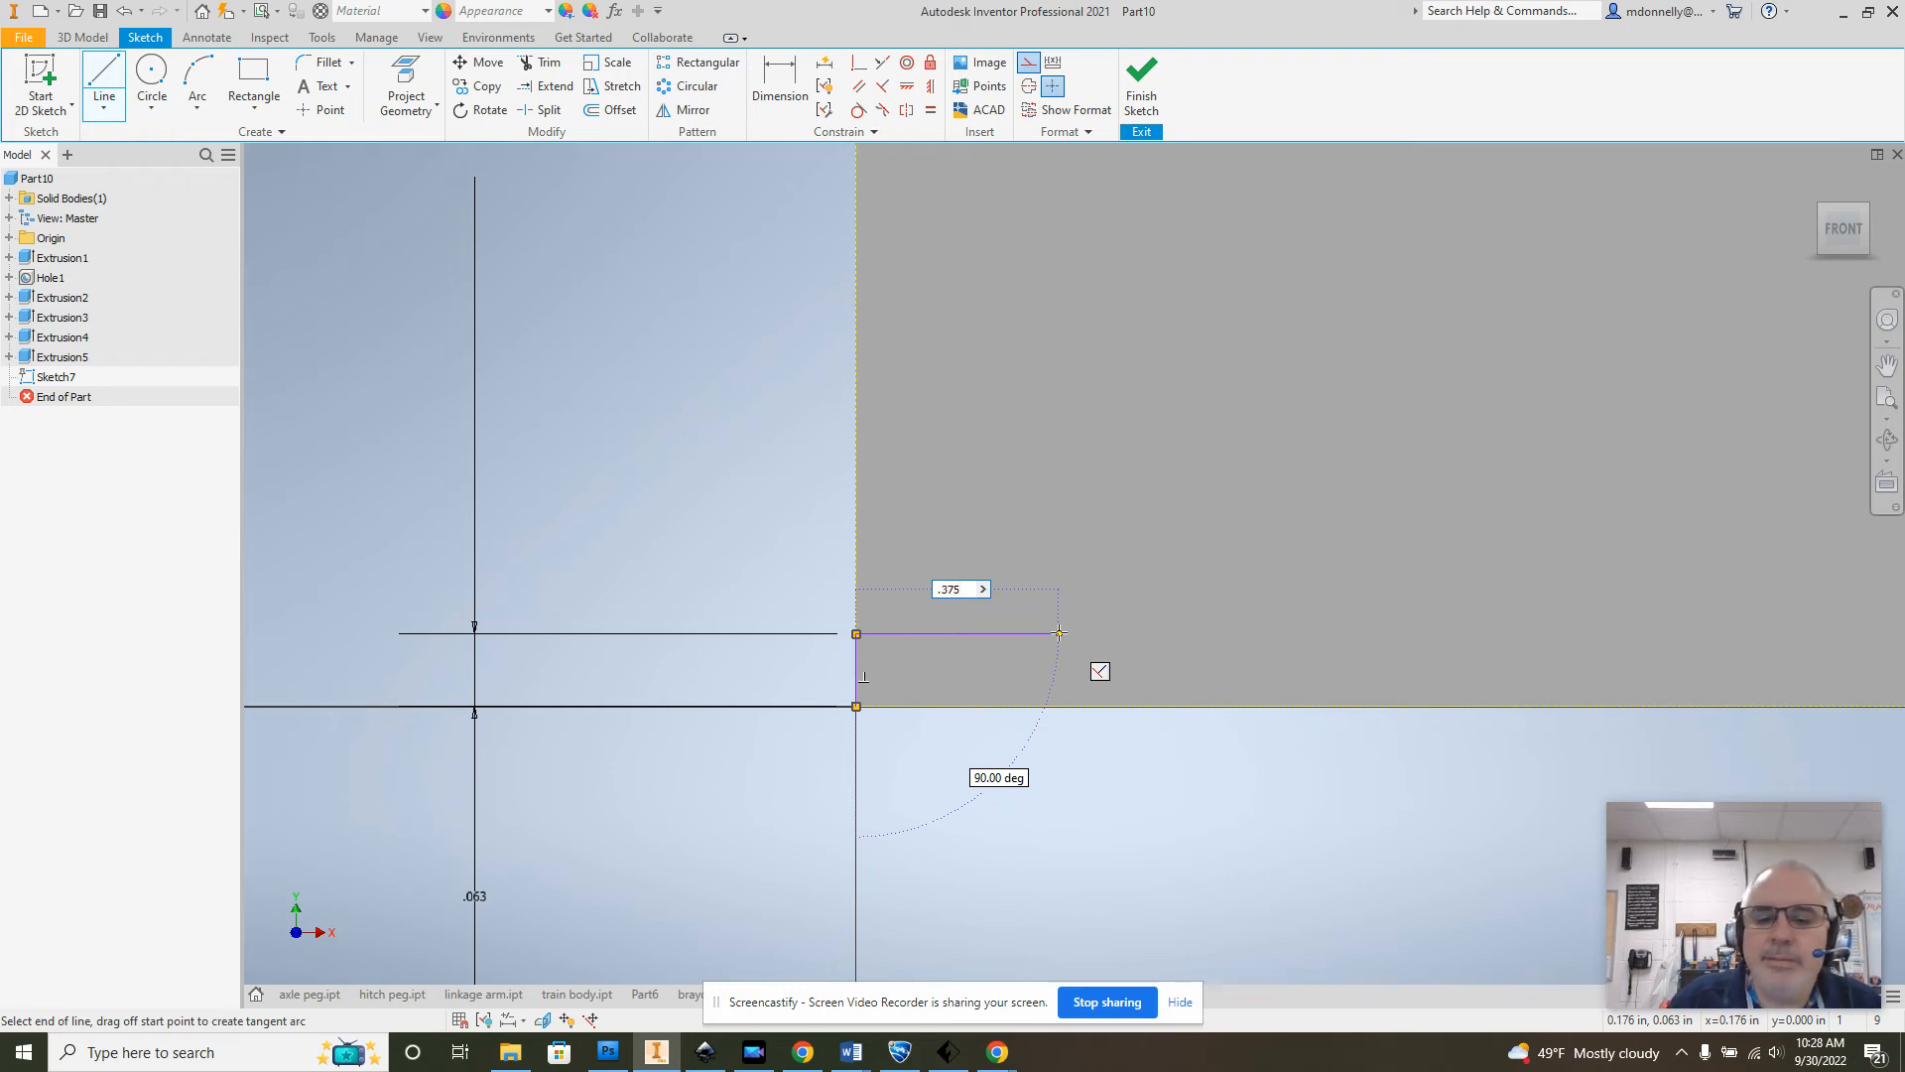
key(Return)
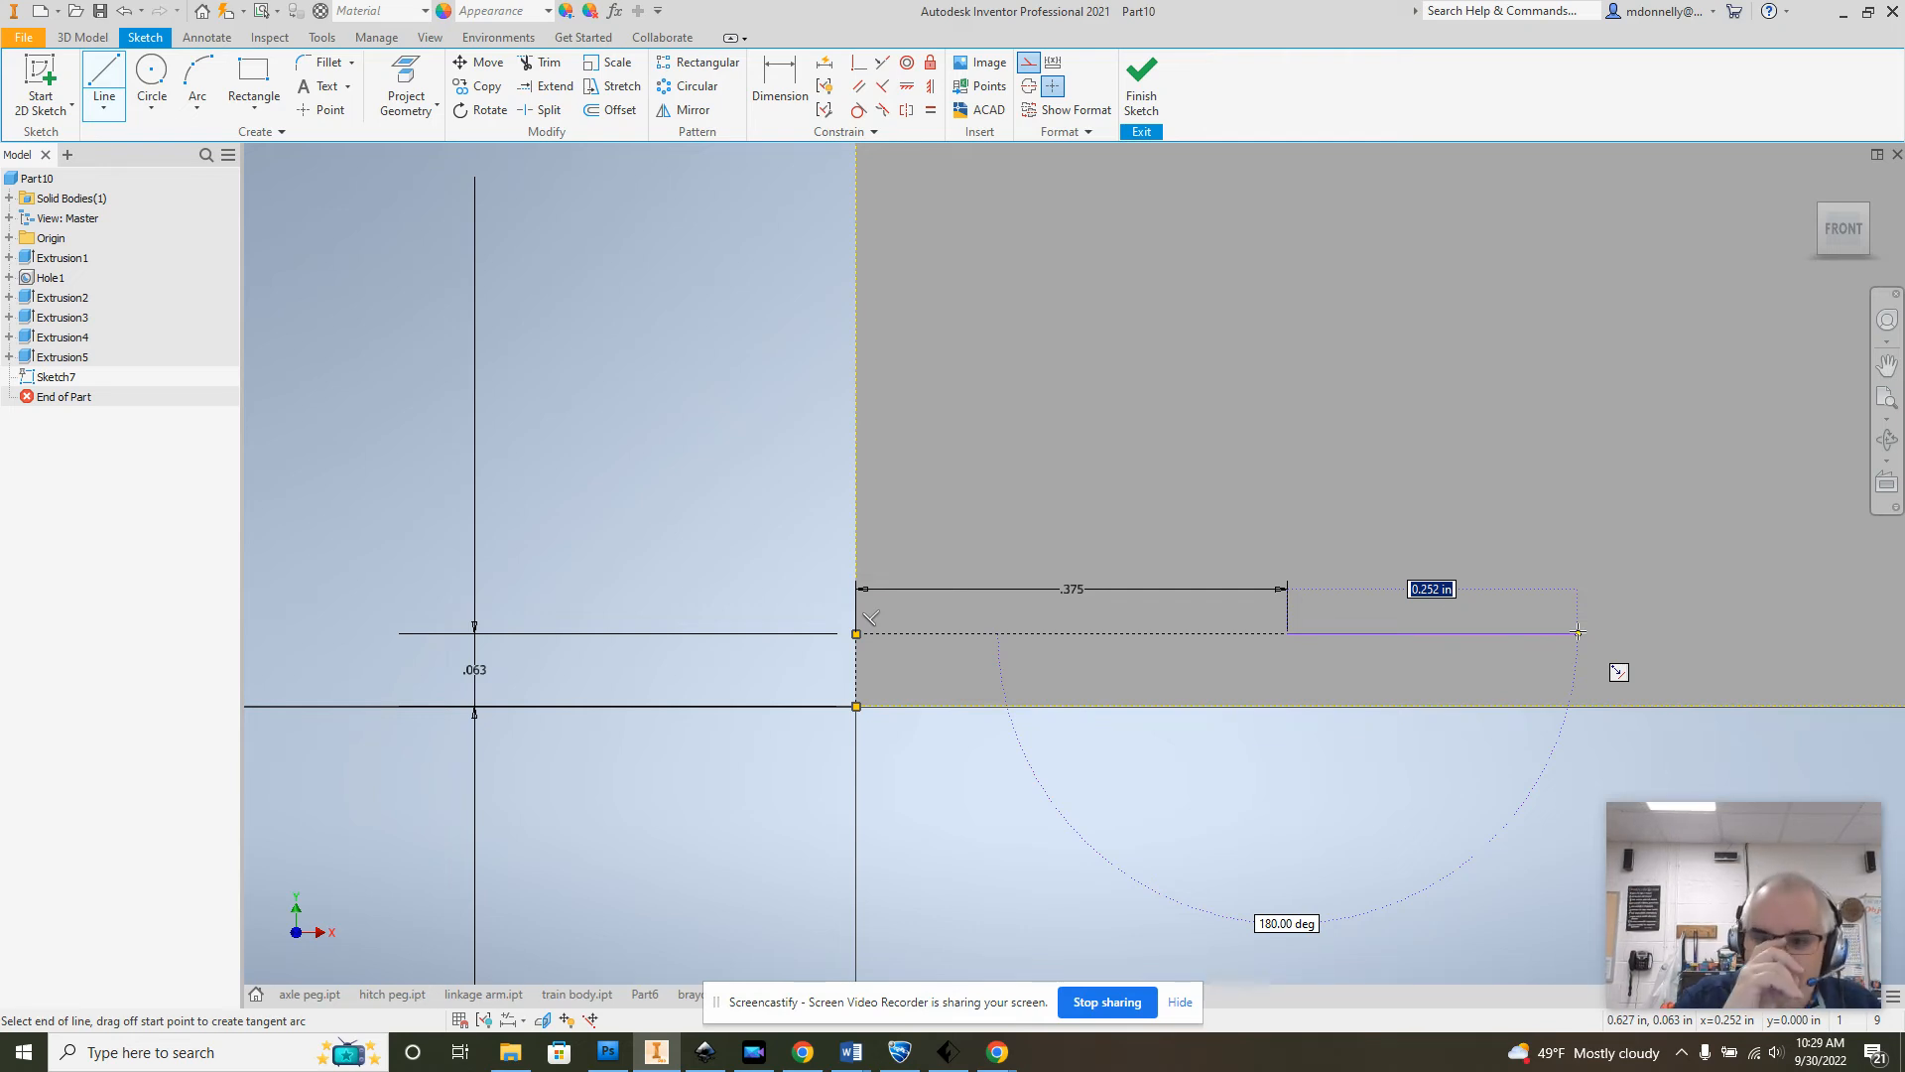
Step: Extend the horizontal construction chain with a second segment of length 1.625-.375 in and end the line
text(1.625)
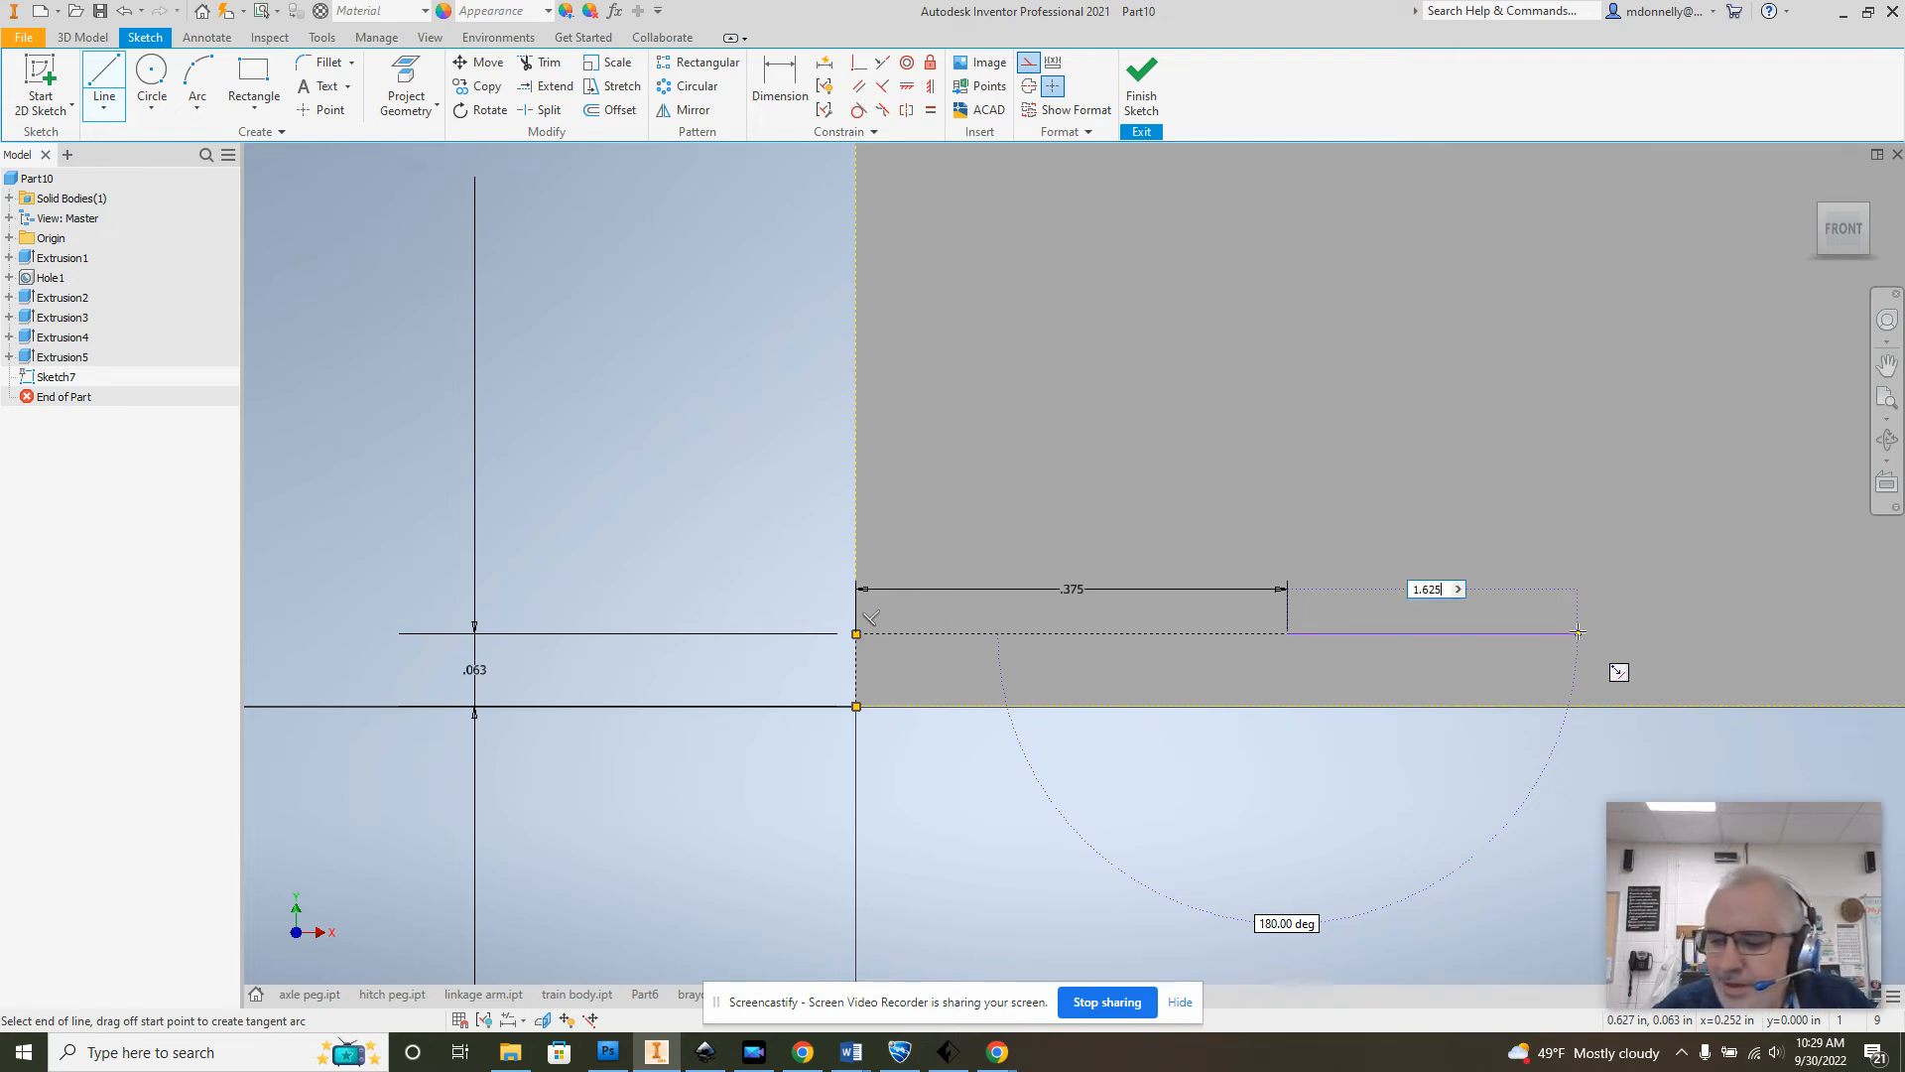
text(-.375)
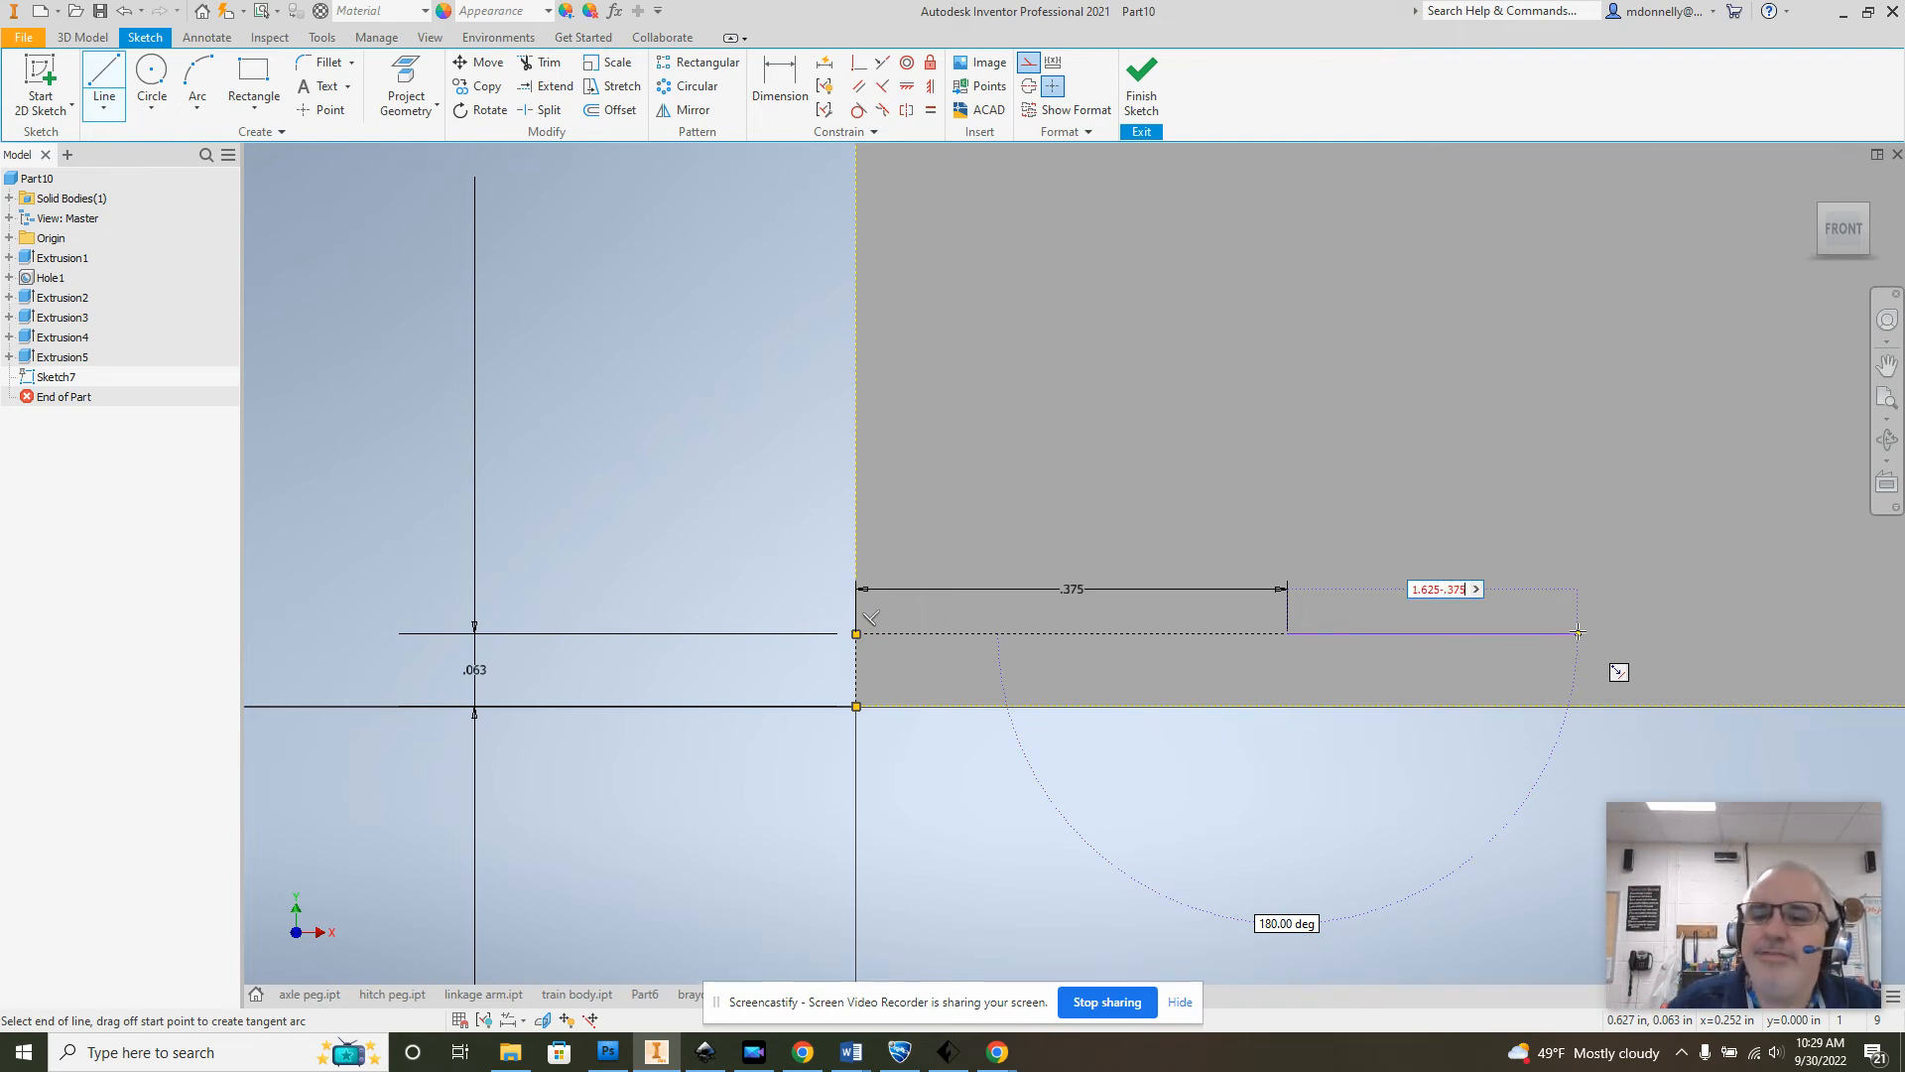
key(Return)
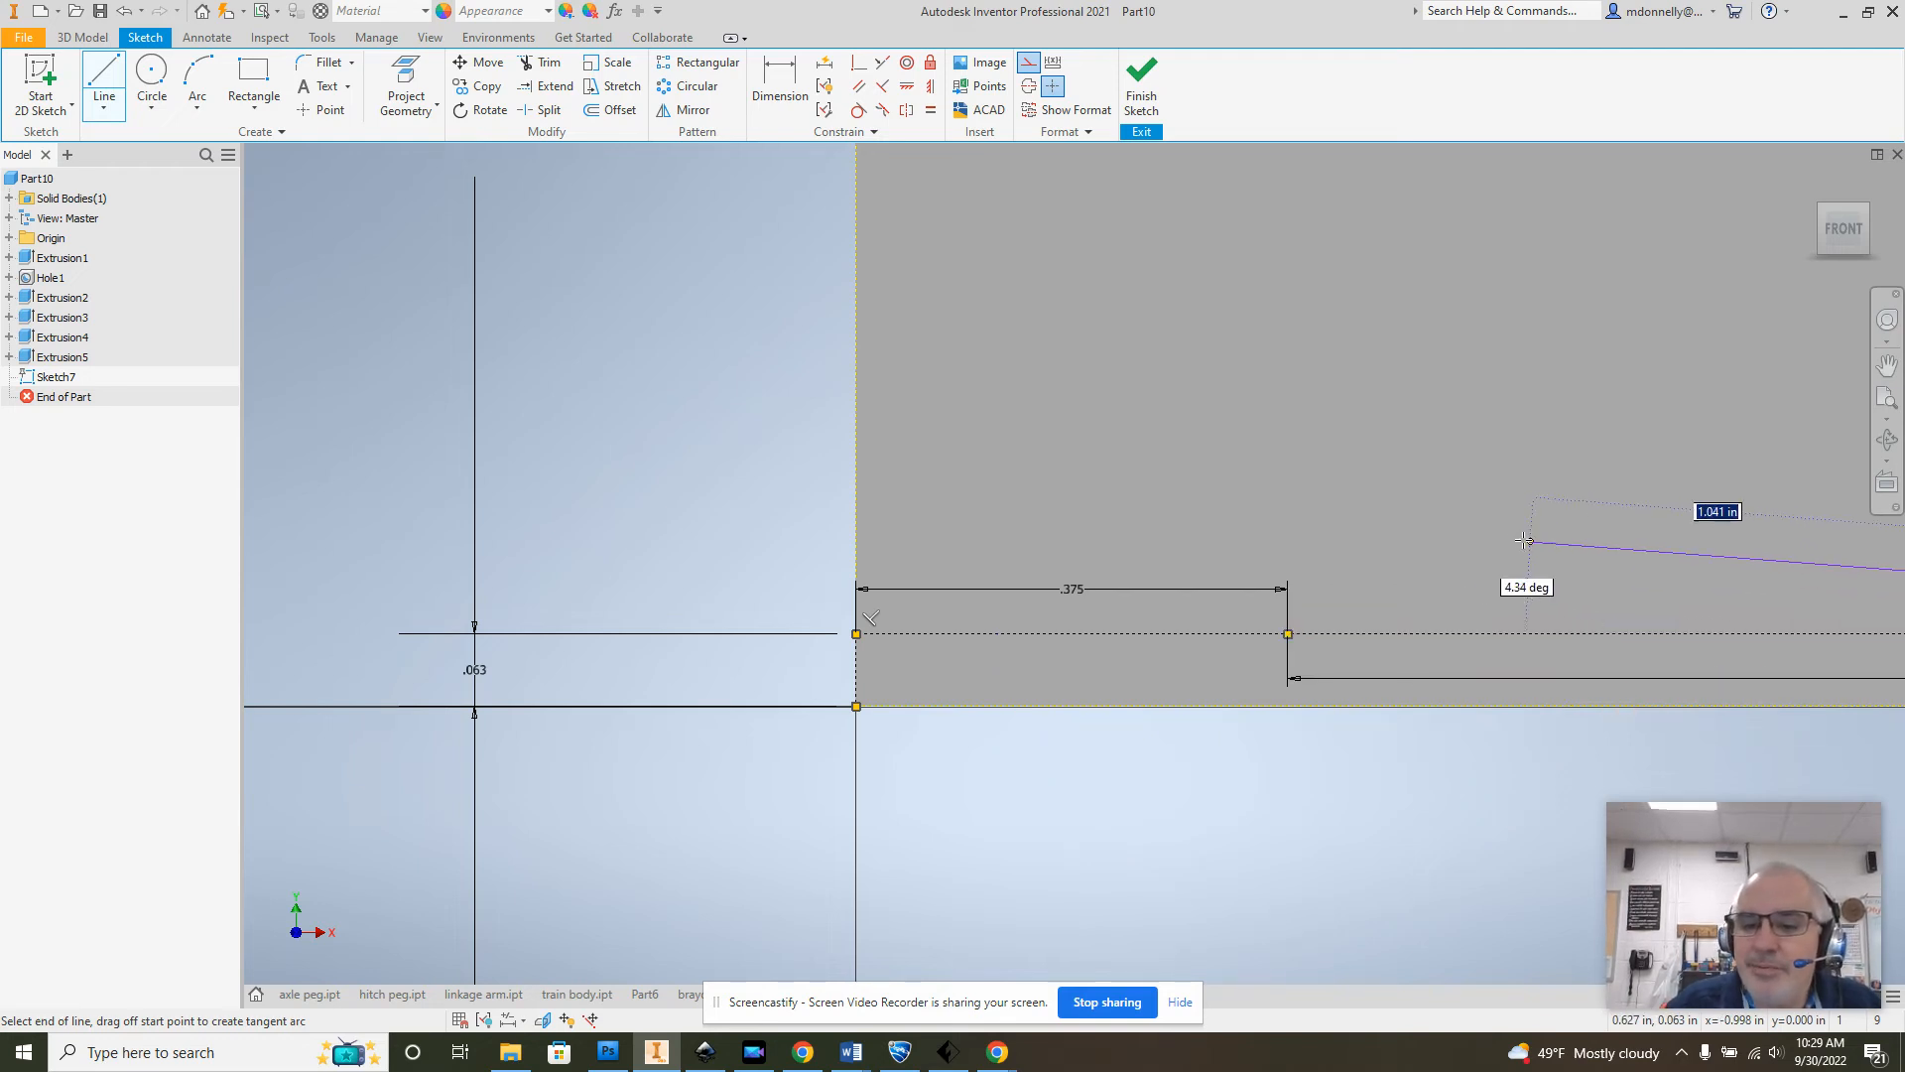
right_click(1533, 541)
click(1577, 539)
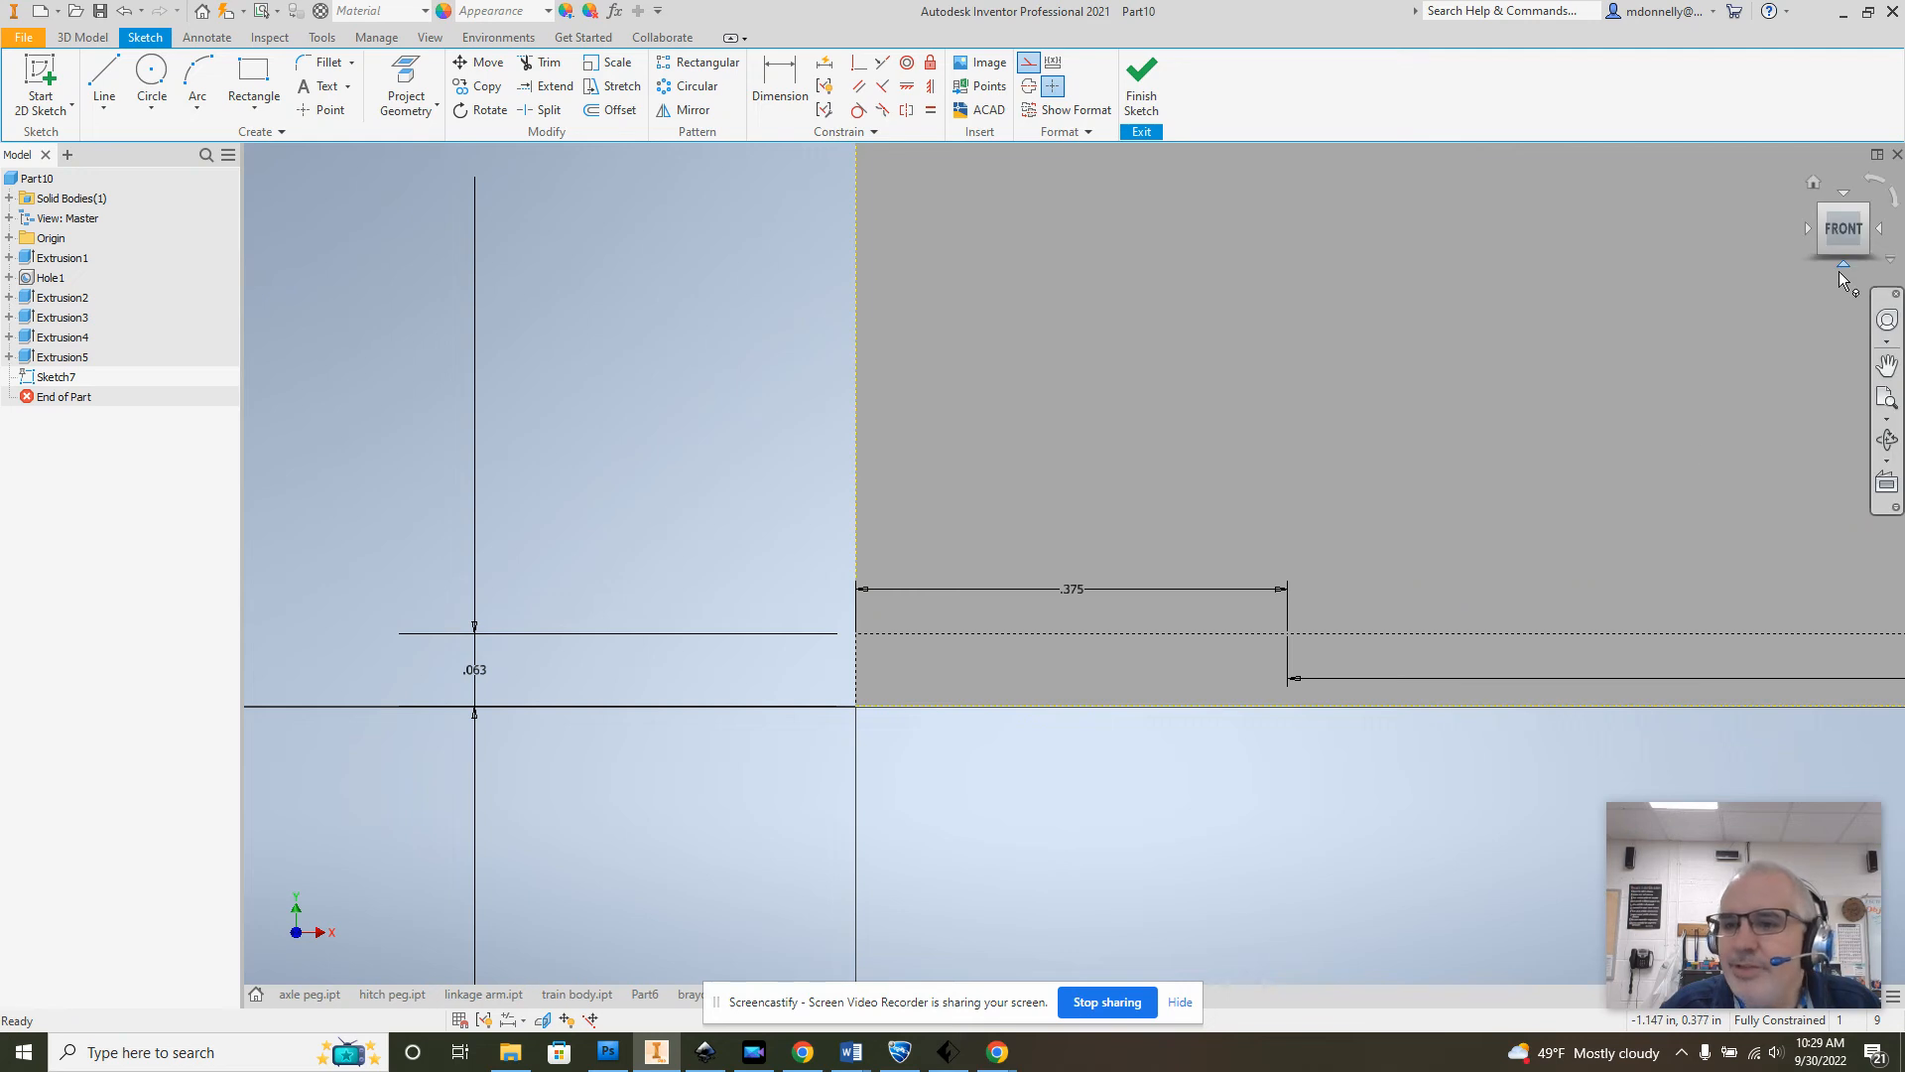
Step: Draw a vertical 0.625 in construction line up from the midpoint of the front face's bottom edge
click(1888, 367)
mouse_move(1727, 375)
mouse_down()
mouse_move(975, 375)
mouse_move(974, 504)
mouse_up()
scroll(975, 375, up, 2)
scroll(974, 375, down, 5)
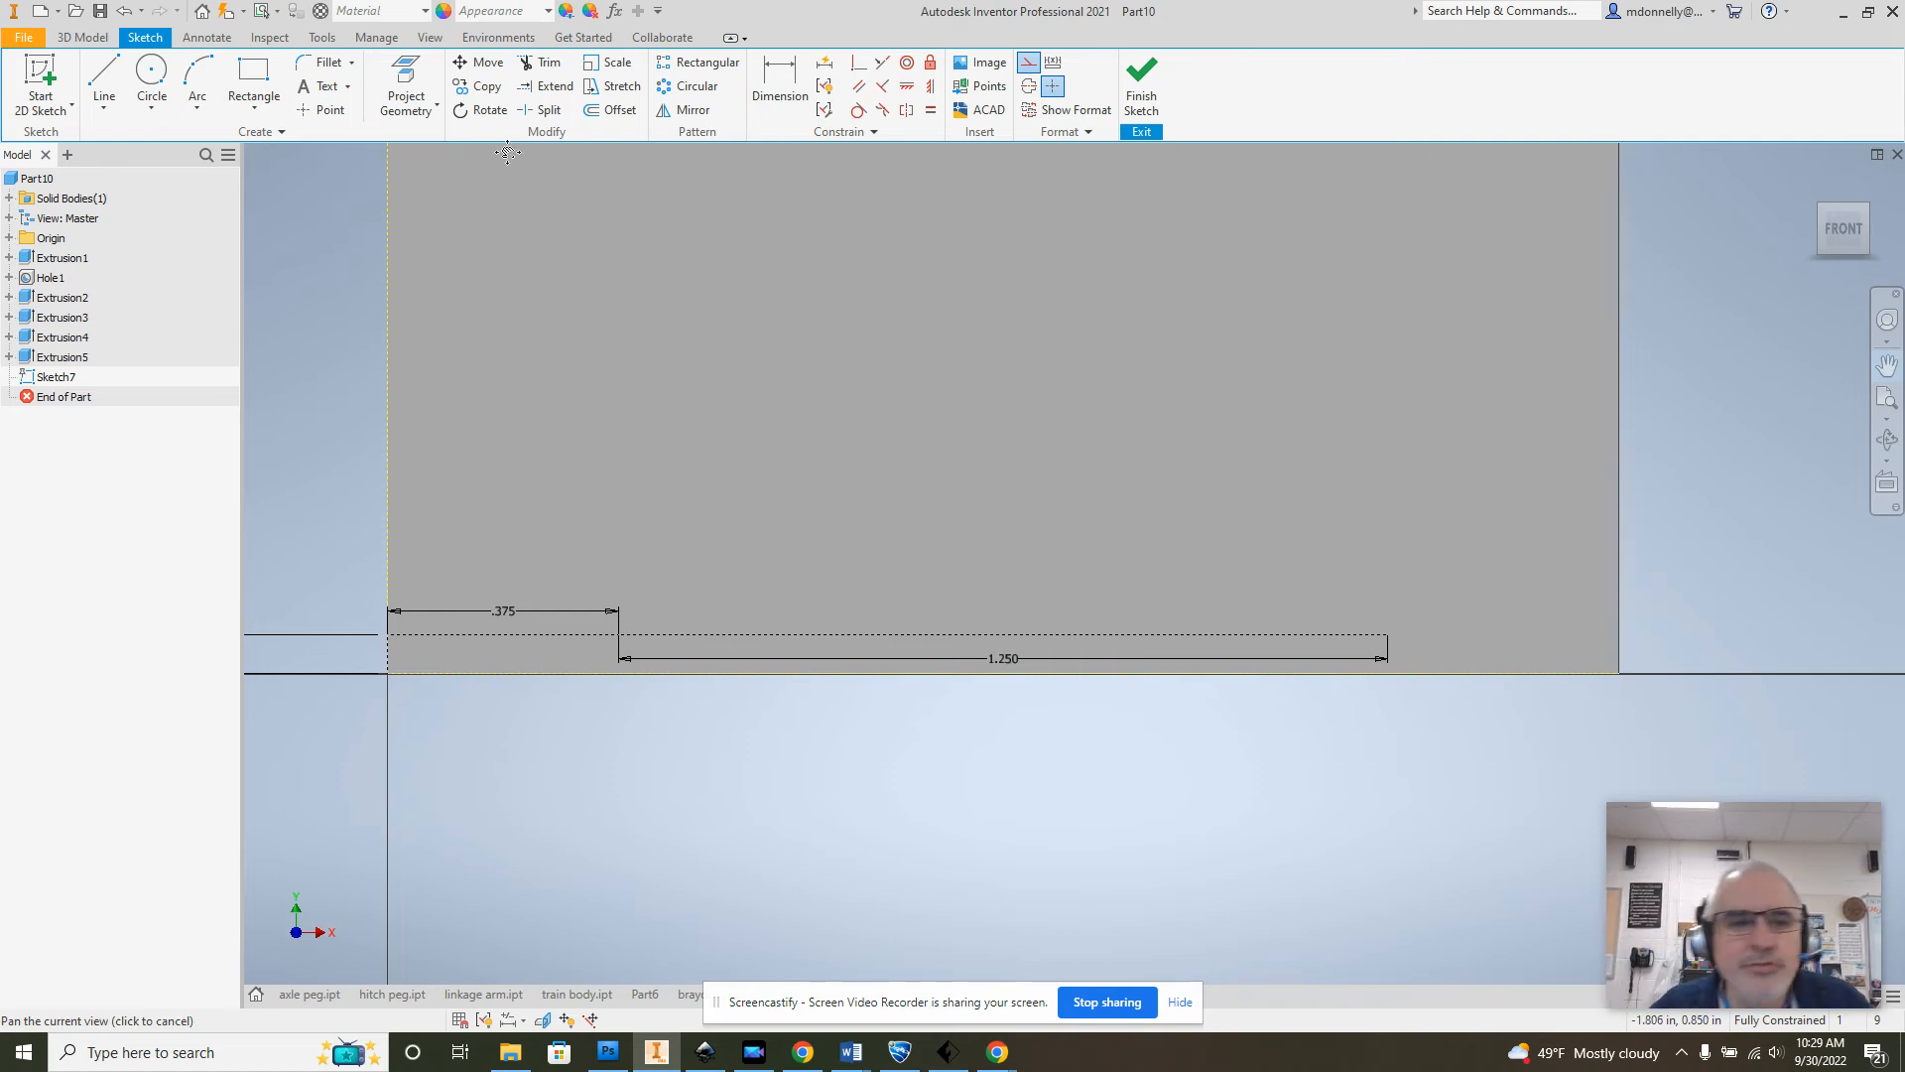
click(105, 79)
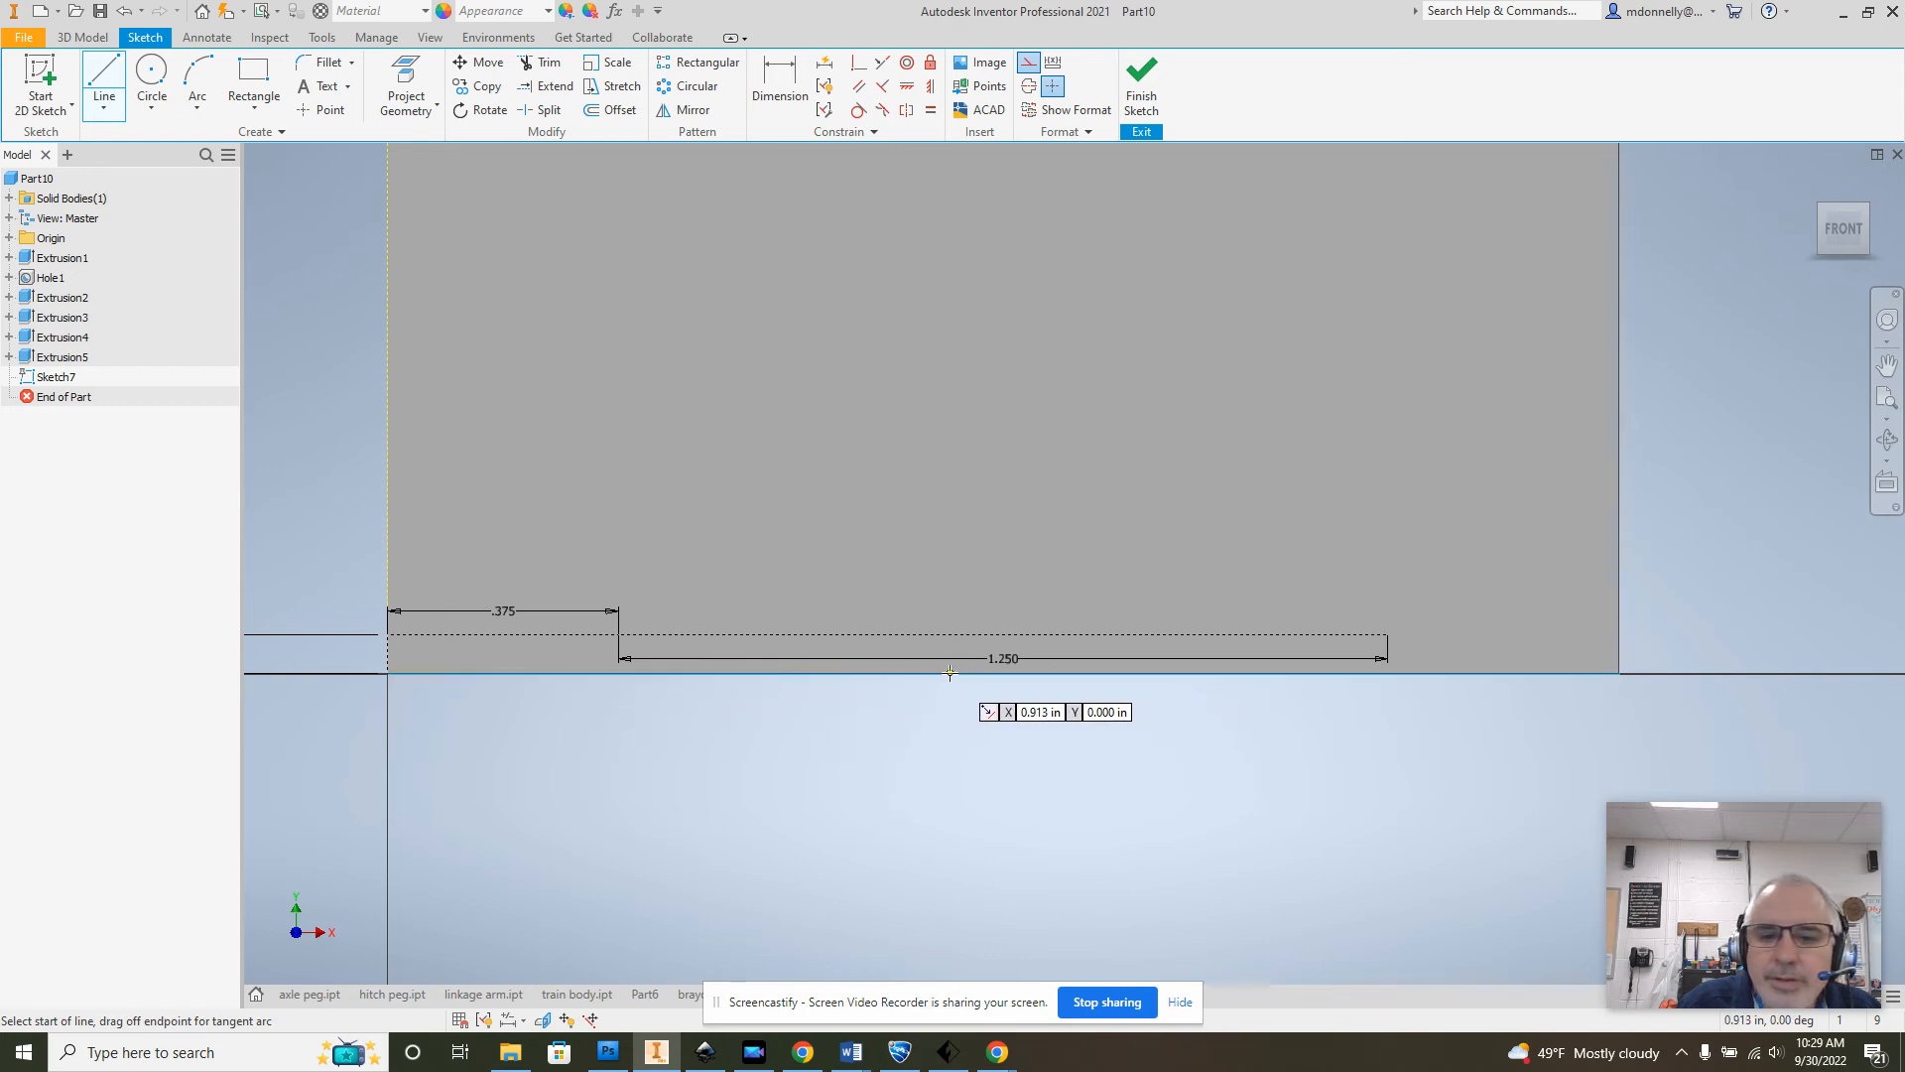
click(1004, 672)
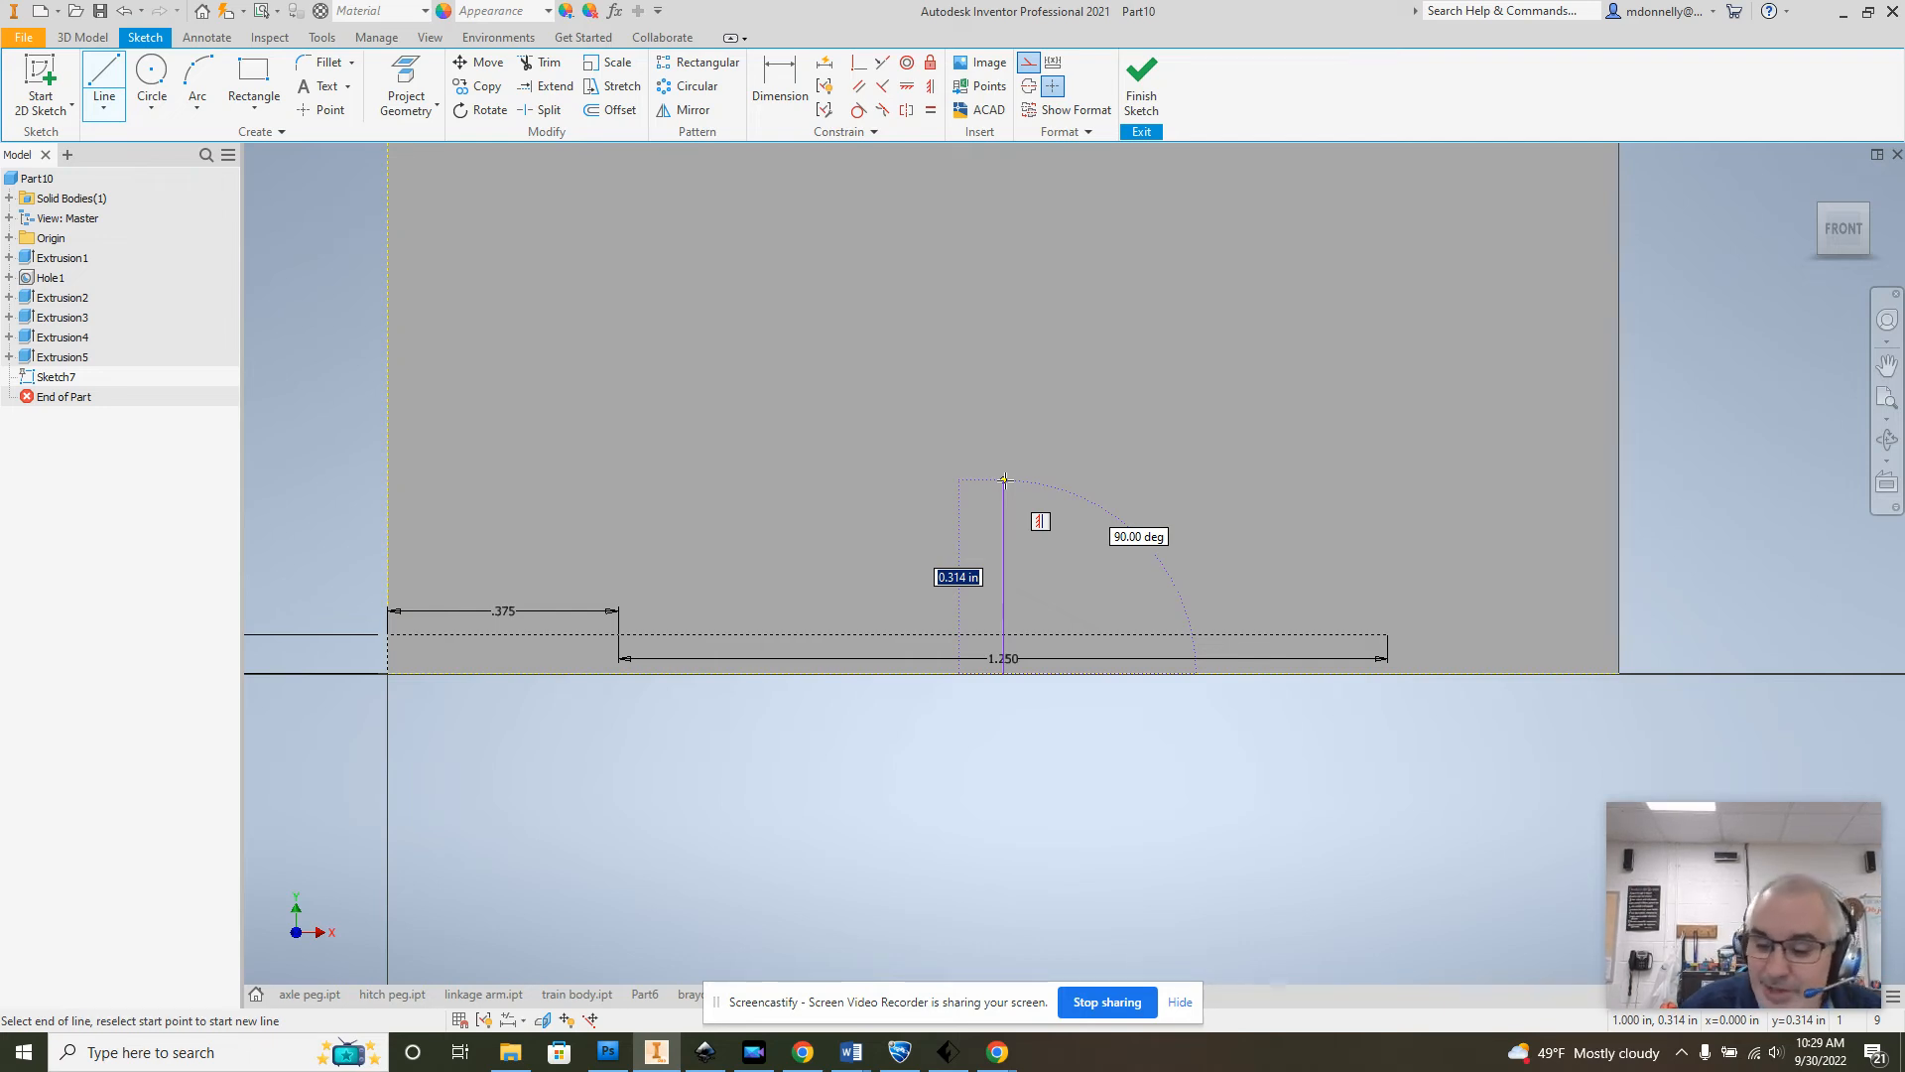
text(.625)
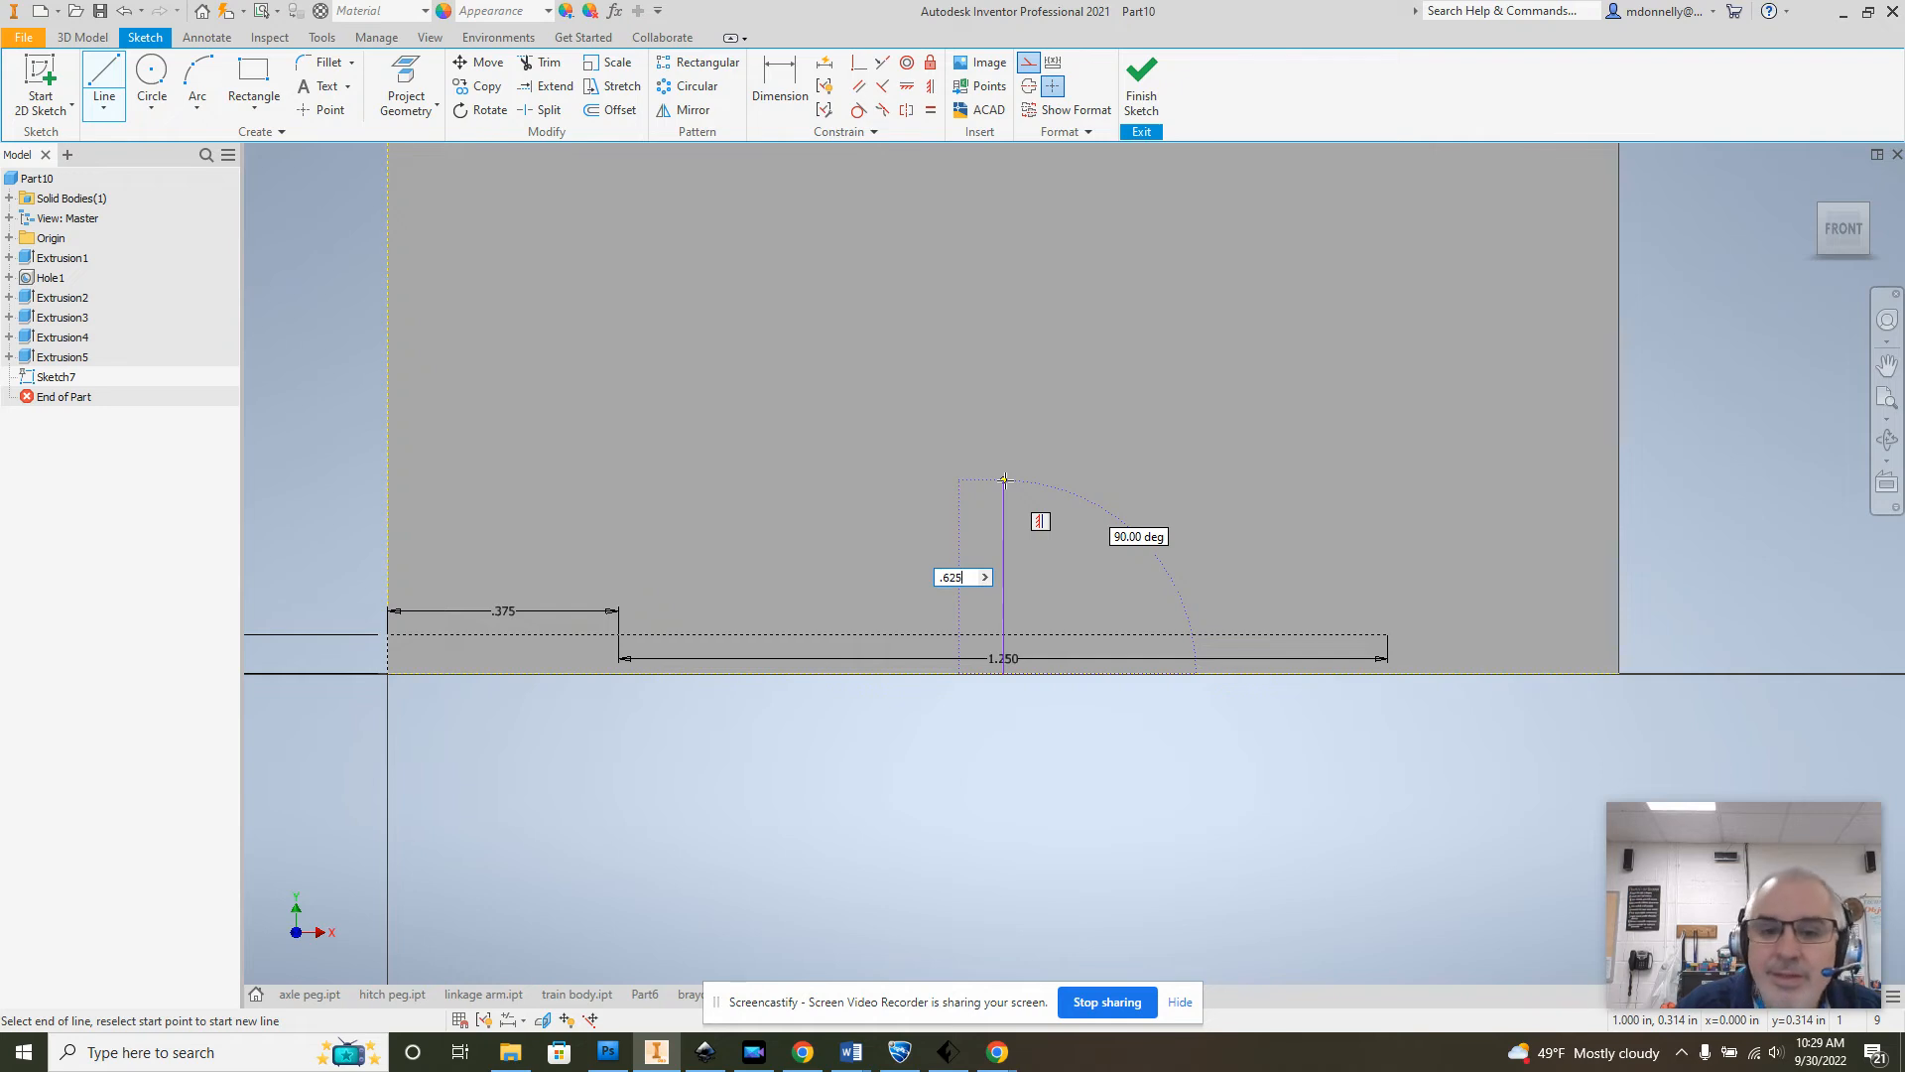
key(Return)
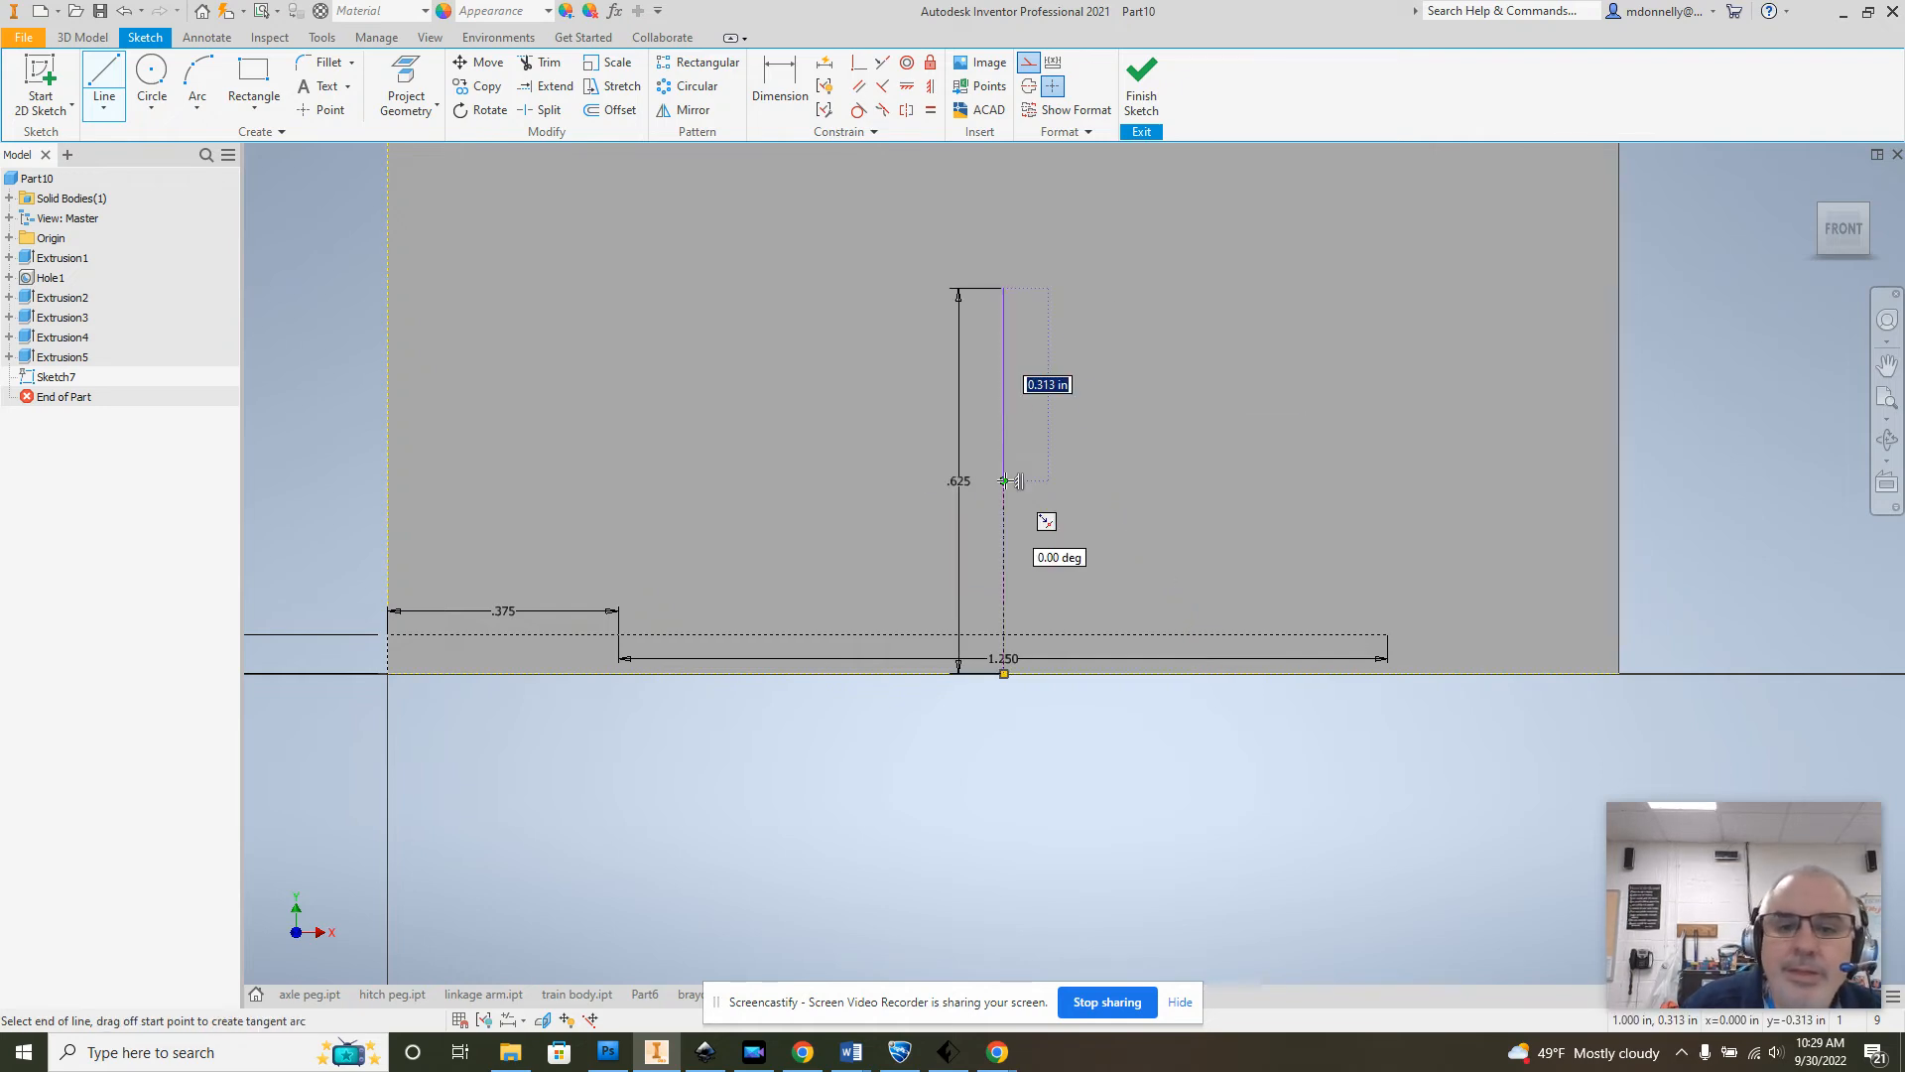
right_click(1067, 468)
click(1143, 466)
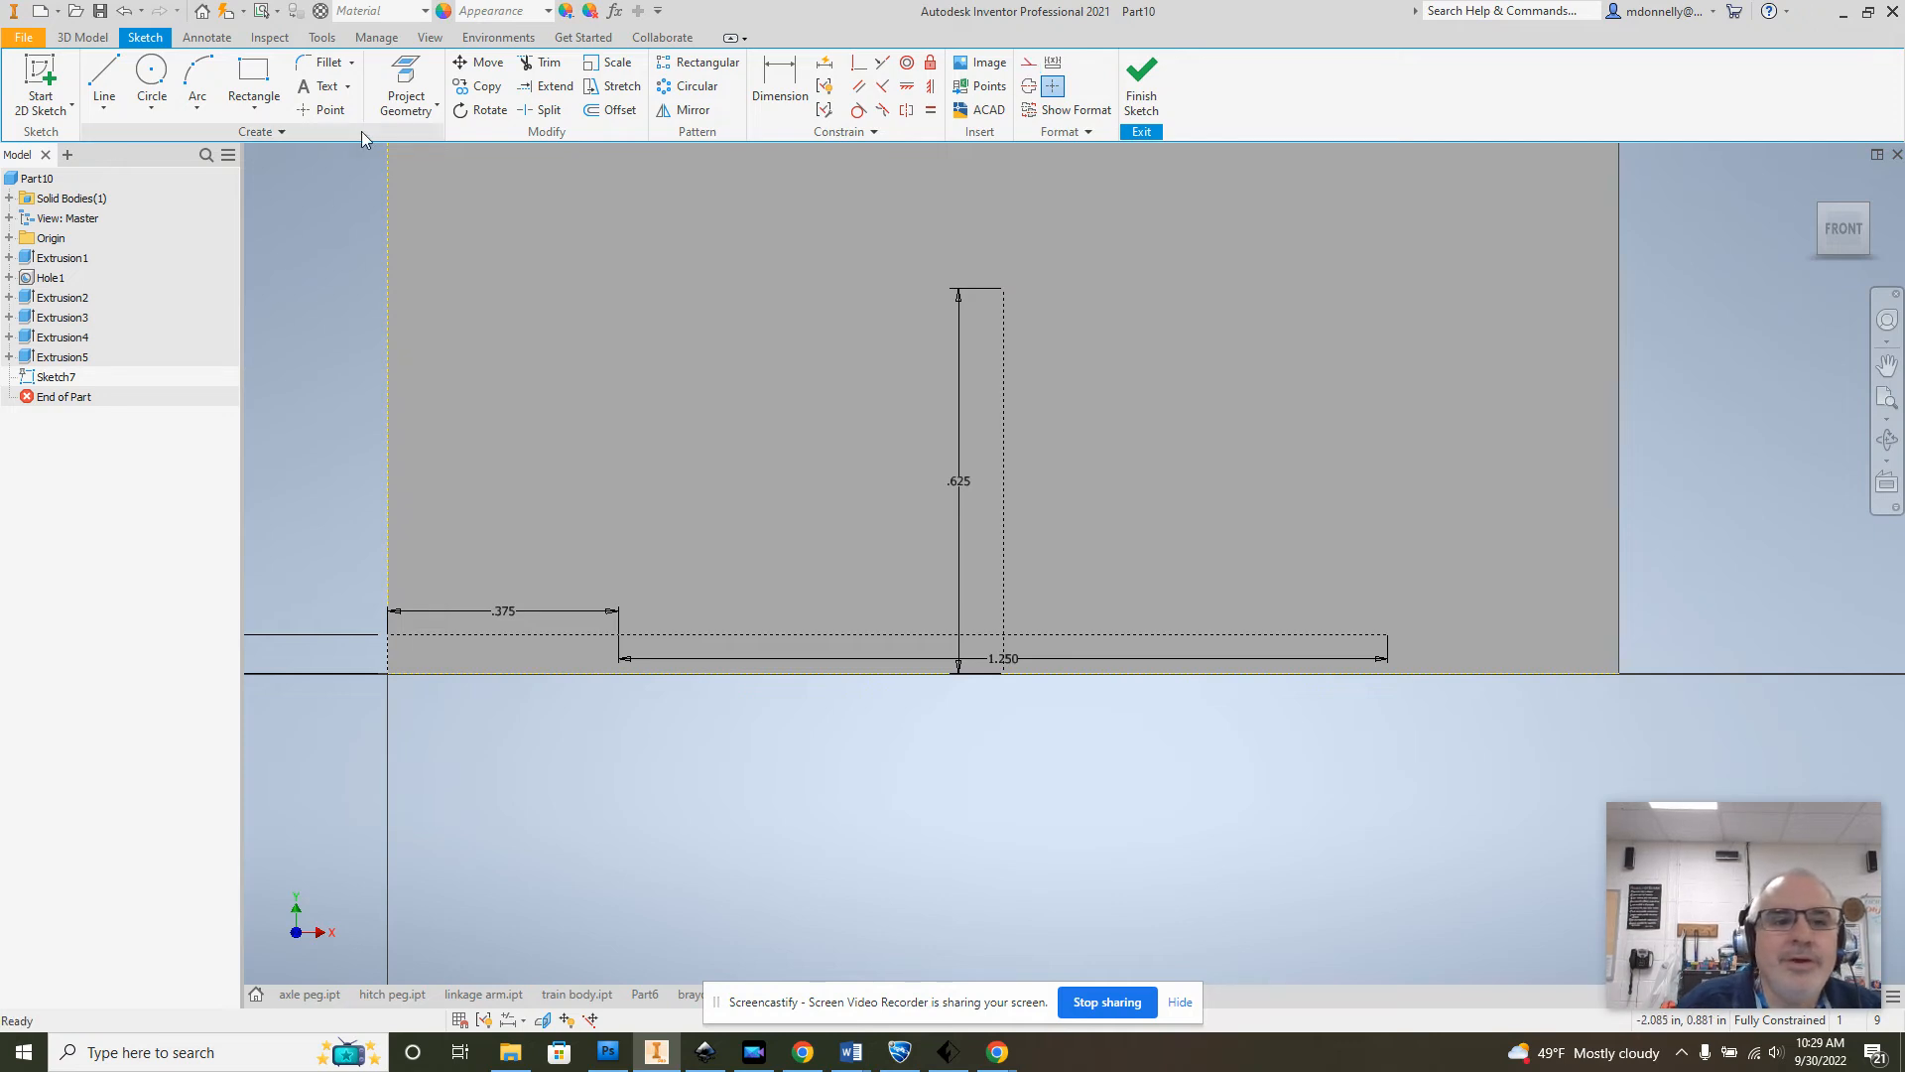
Step: Place sketch points at both ends of the 1.250 in line and atop the 0.625 in line, and finish the sketch
click(322, 109)
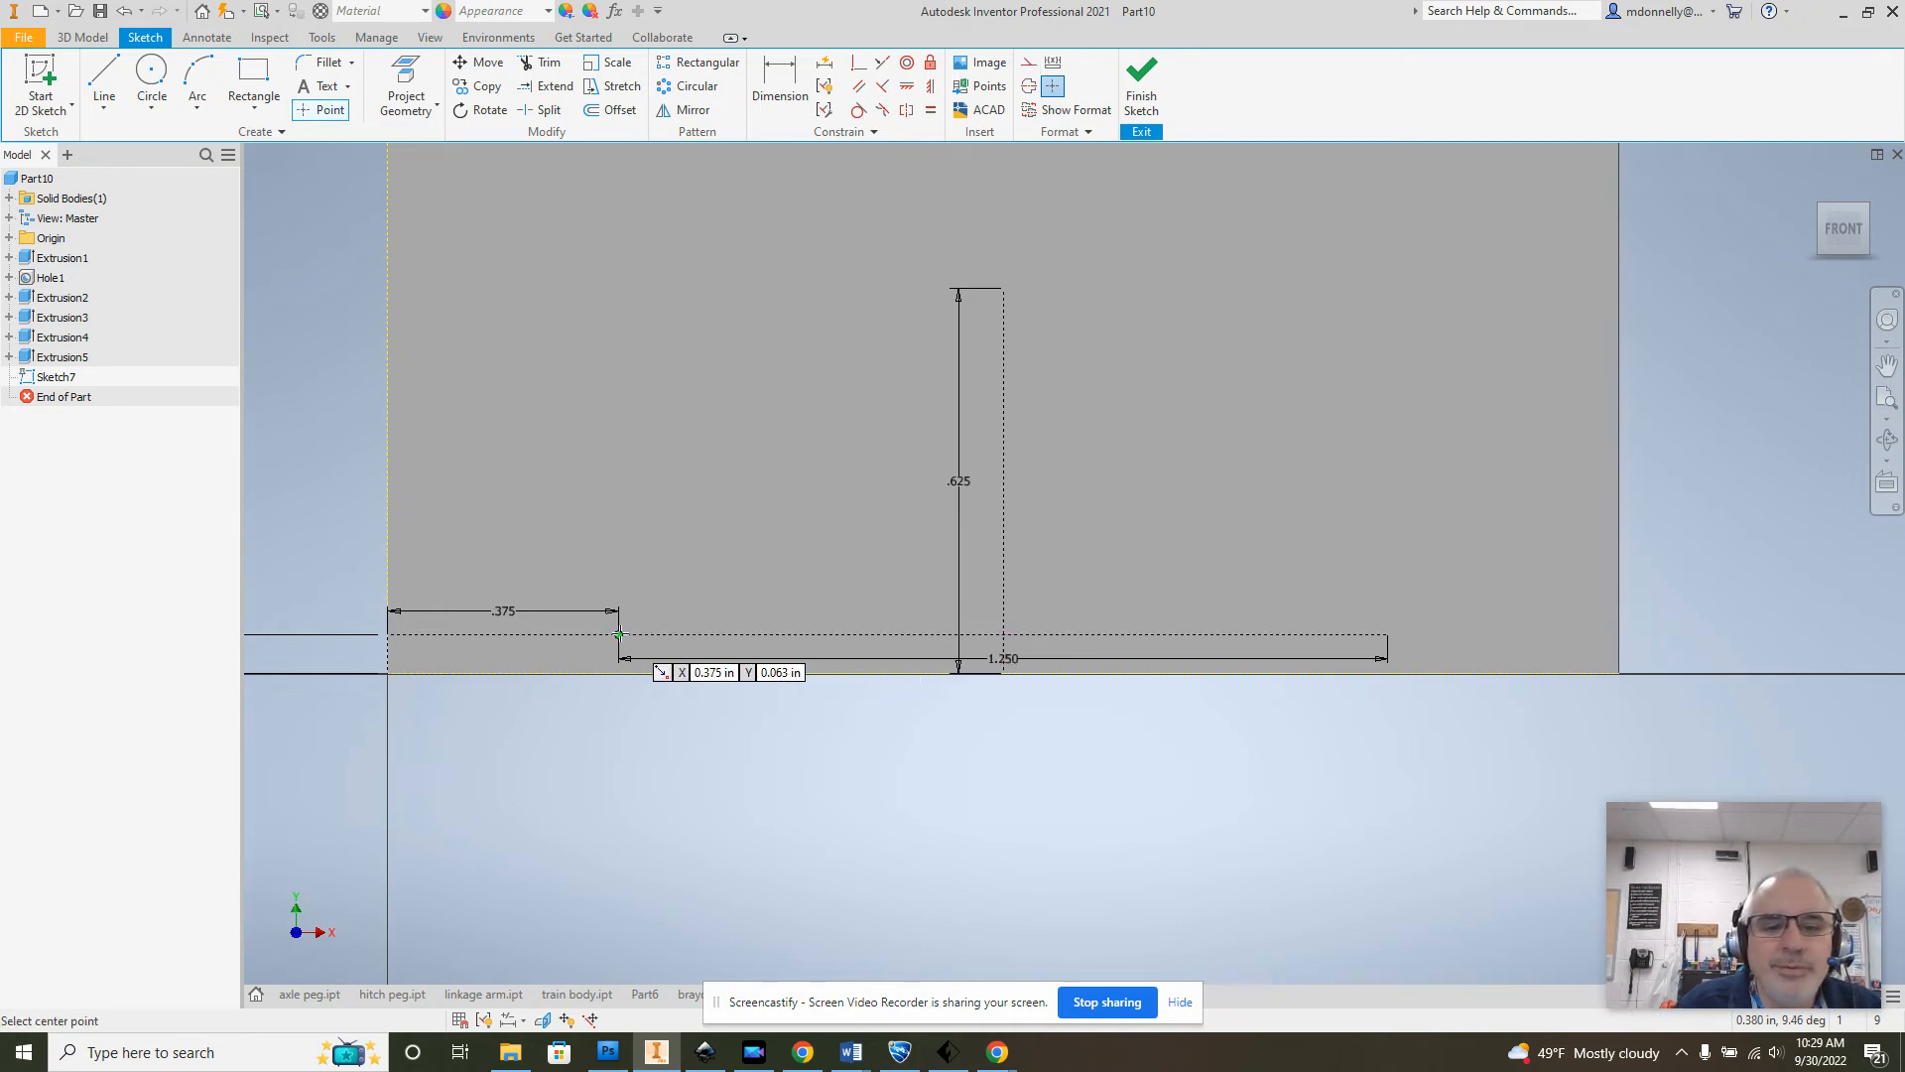
click(1005, 289)
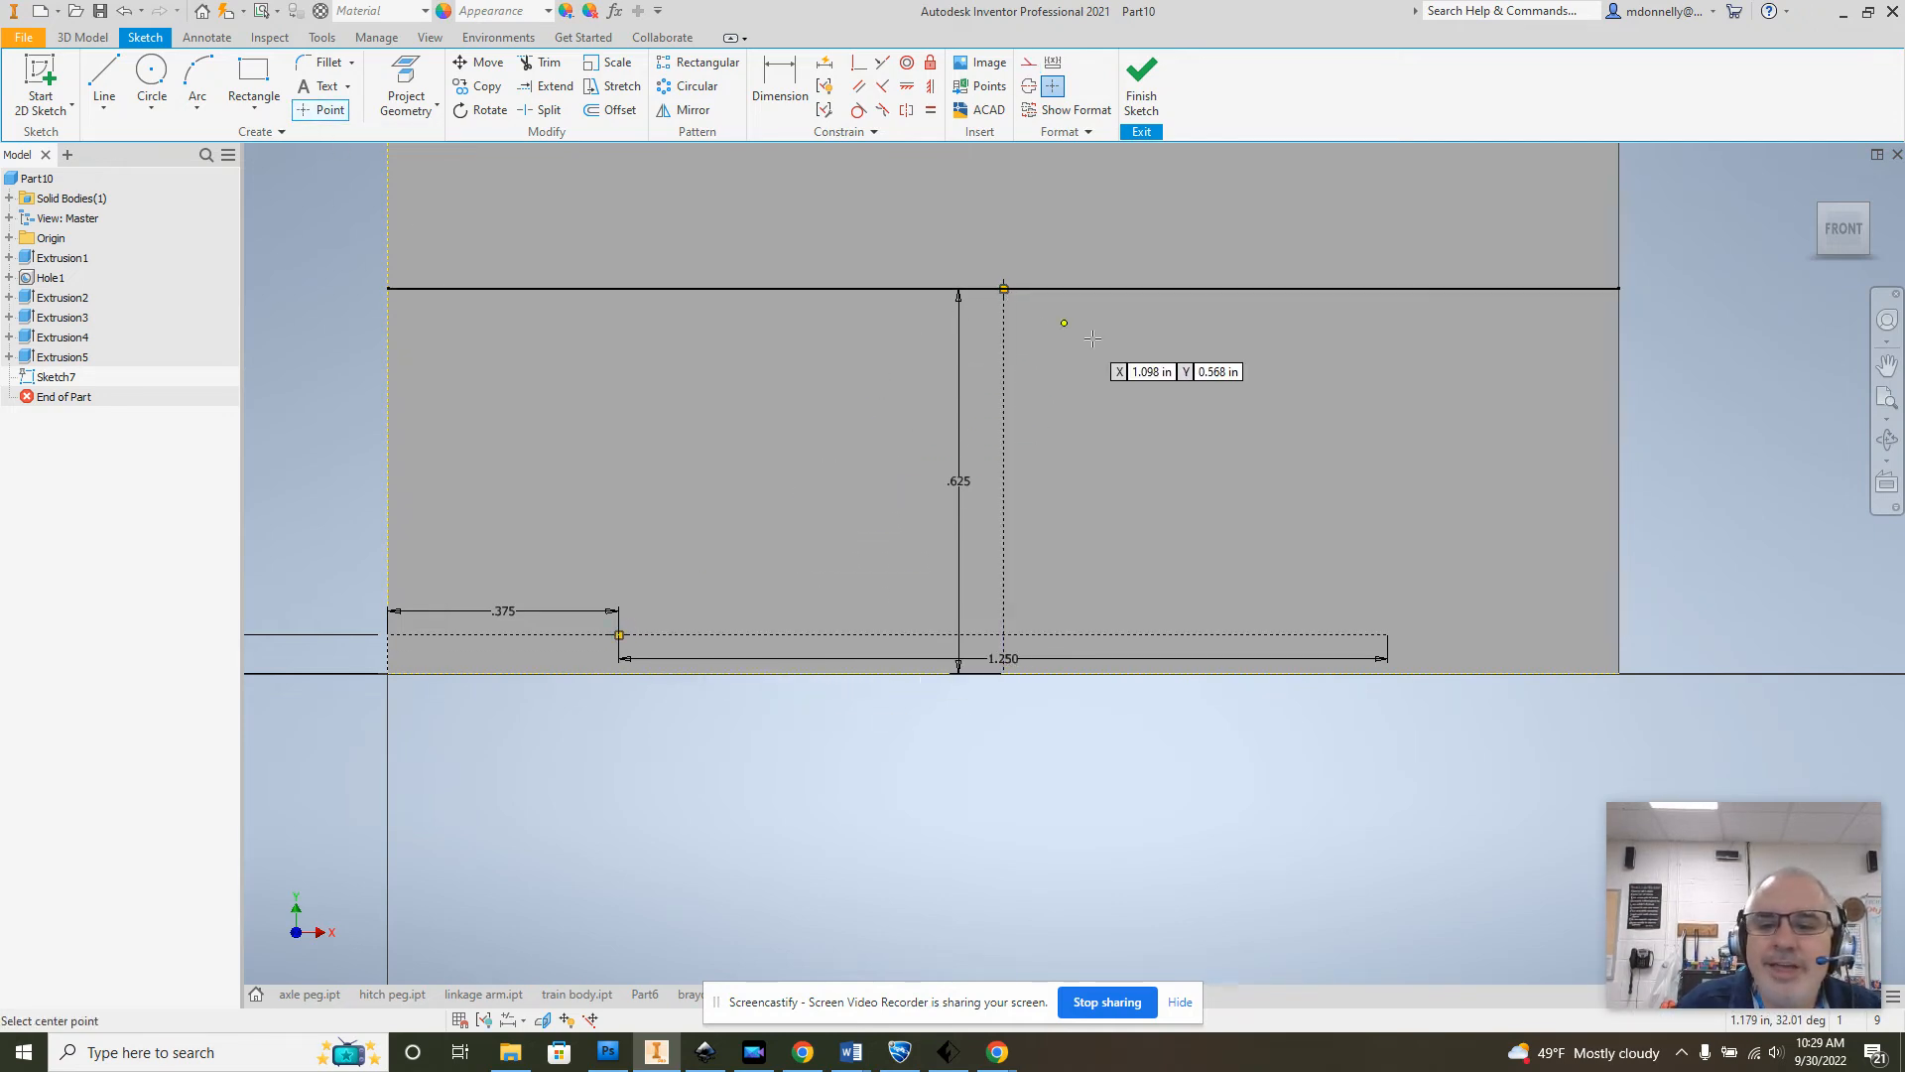
right_click(1343, 569)
click(1424, 567)
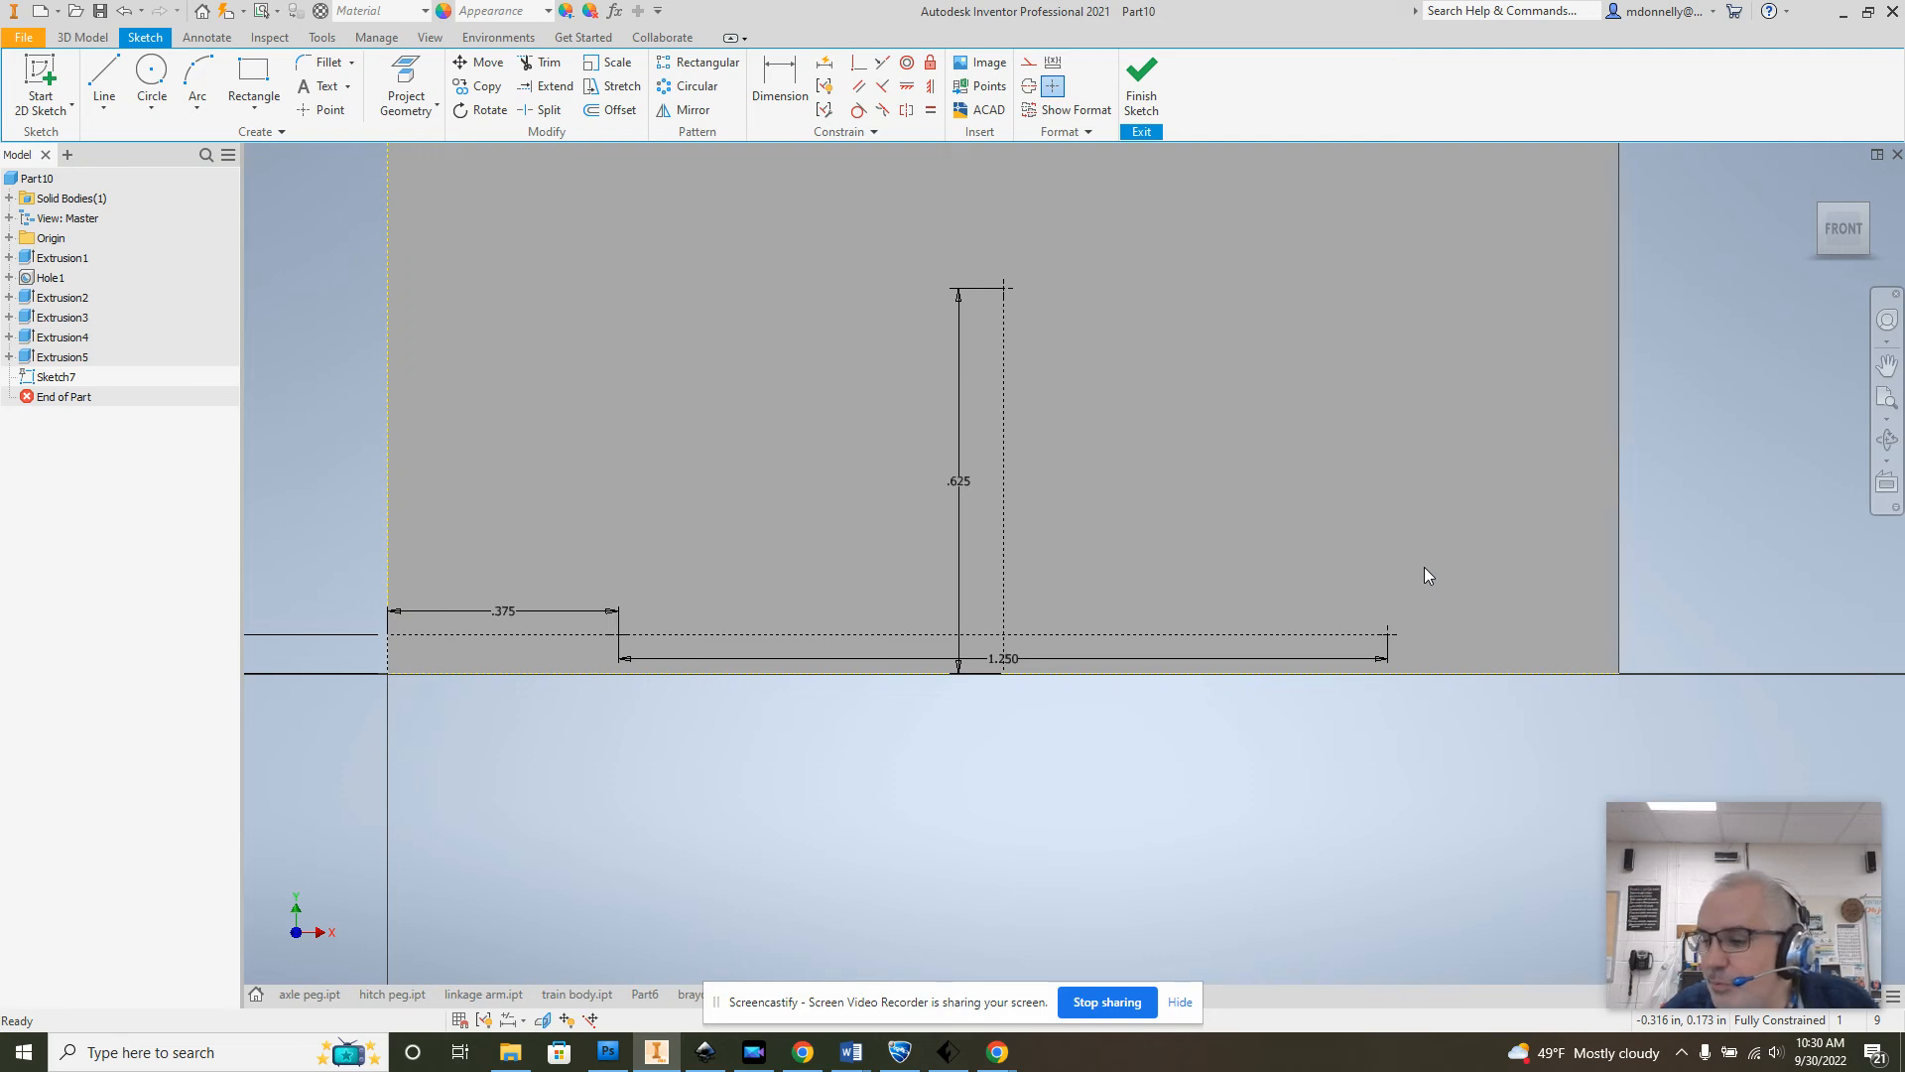
click(1141, 84)
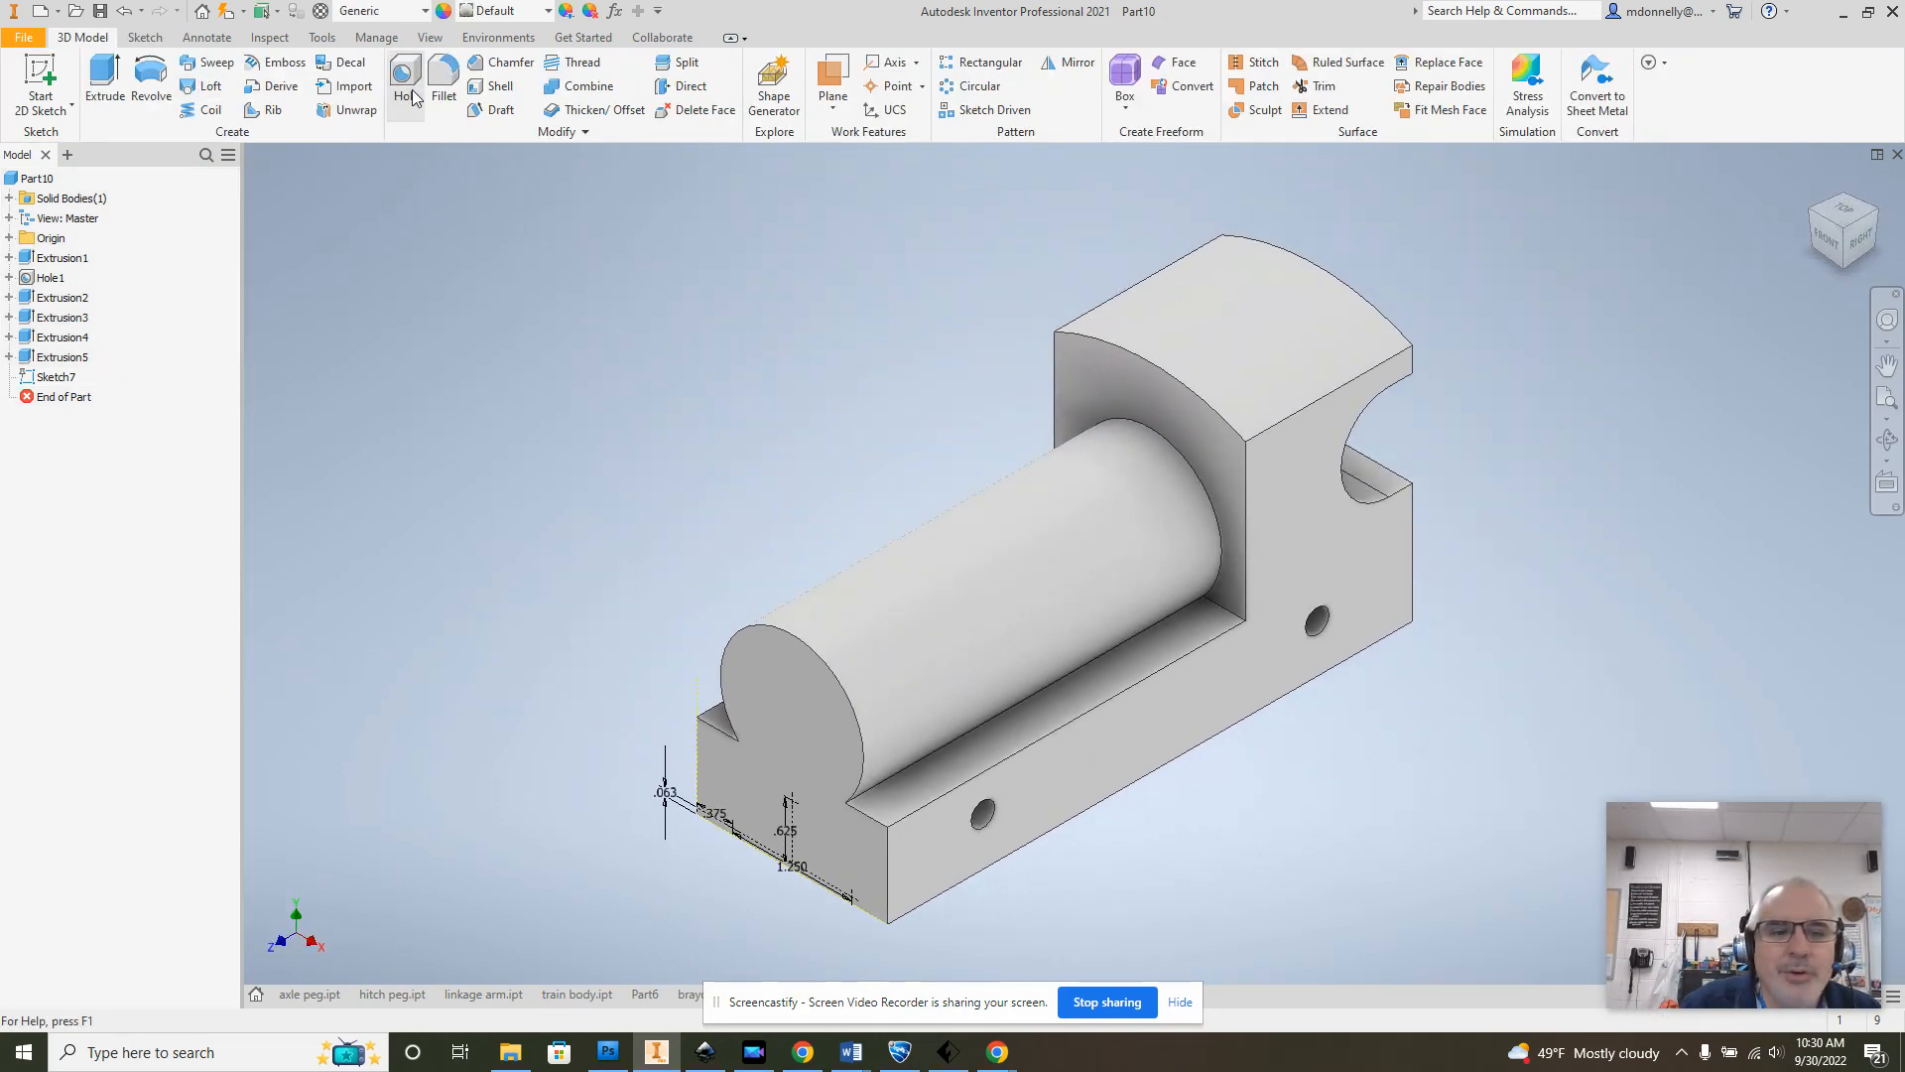
Step: Create simple holes at the three front-face sketch points, 0.125 in diameter with a distance termination of 0.125 in
click(406, 89)
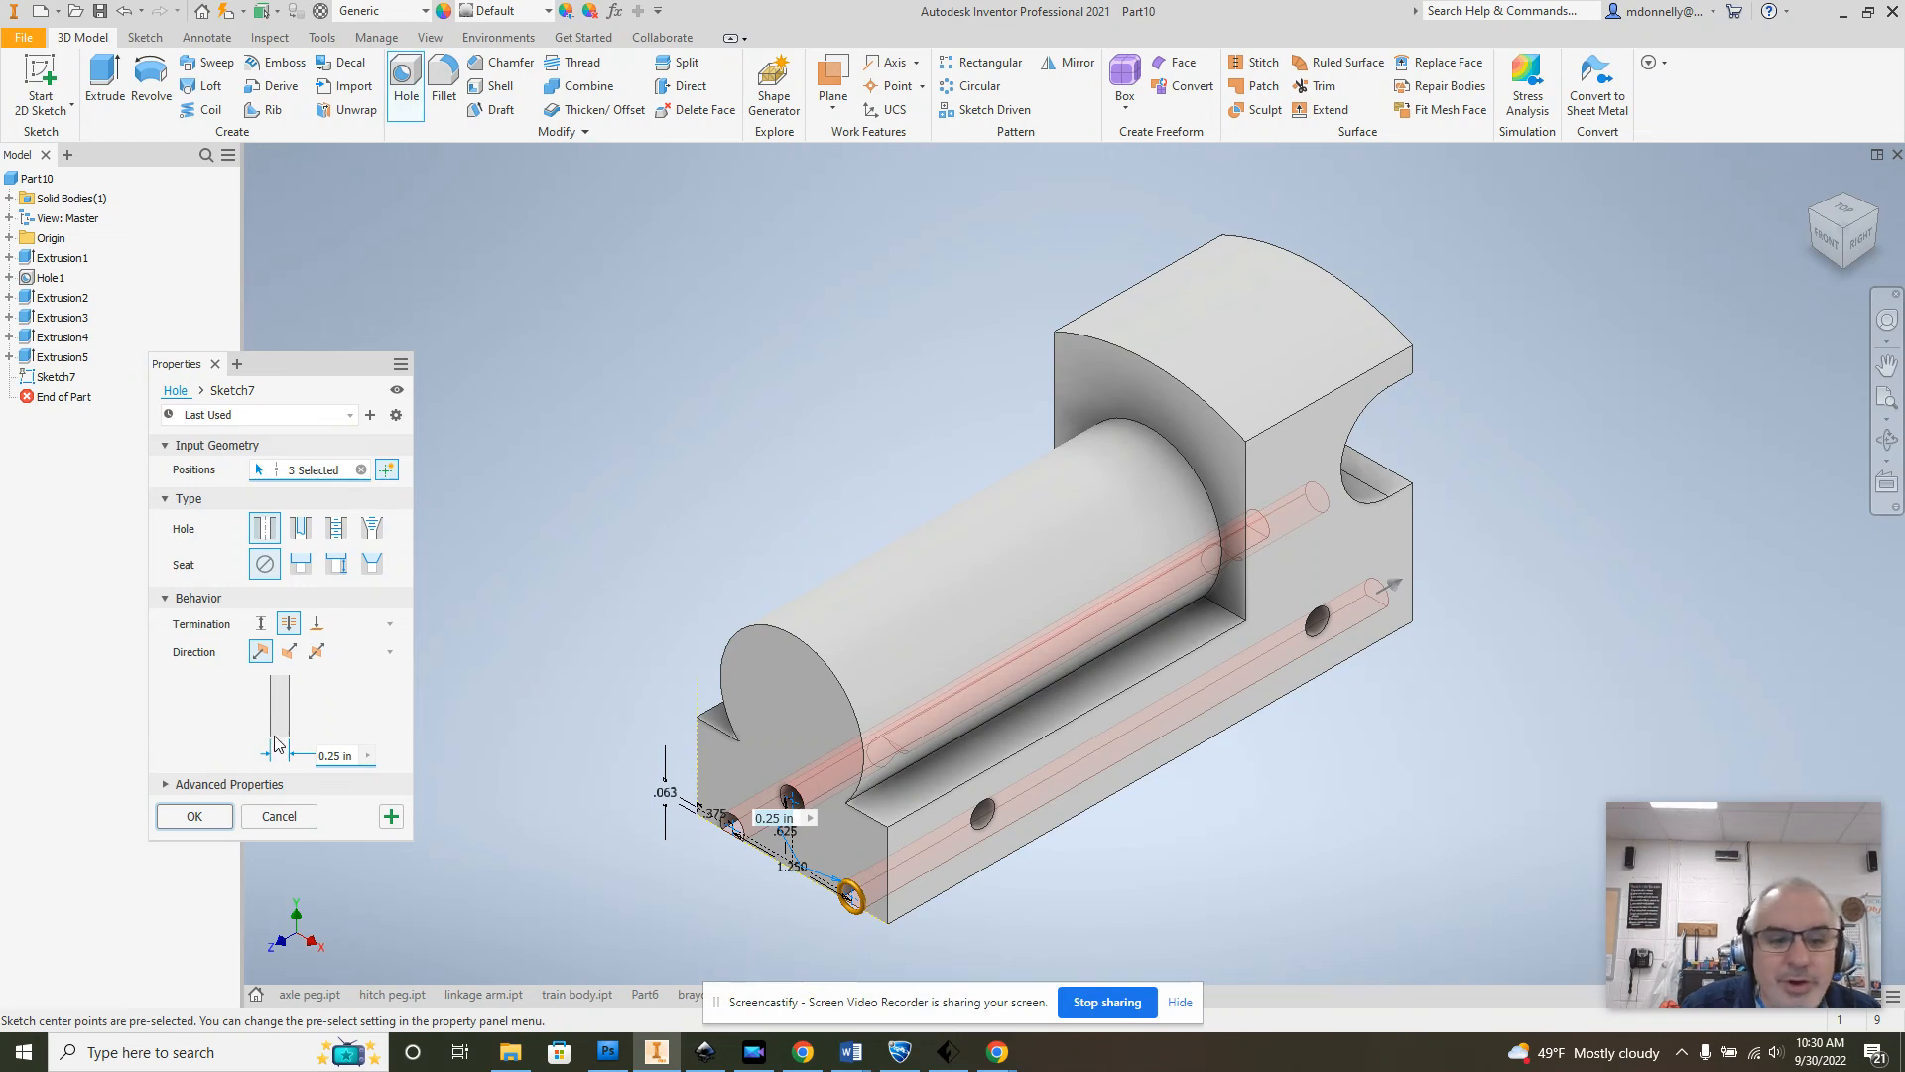
click(339, 756)
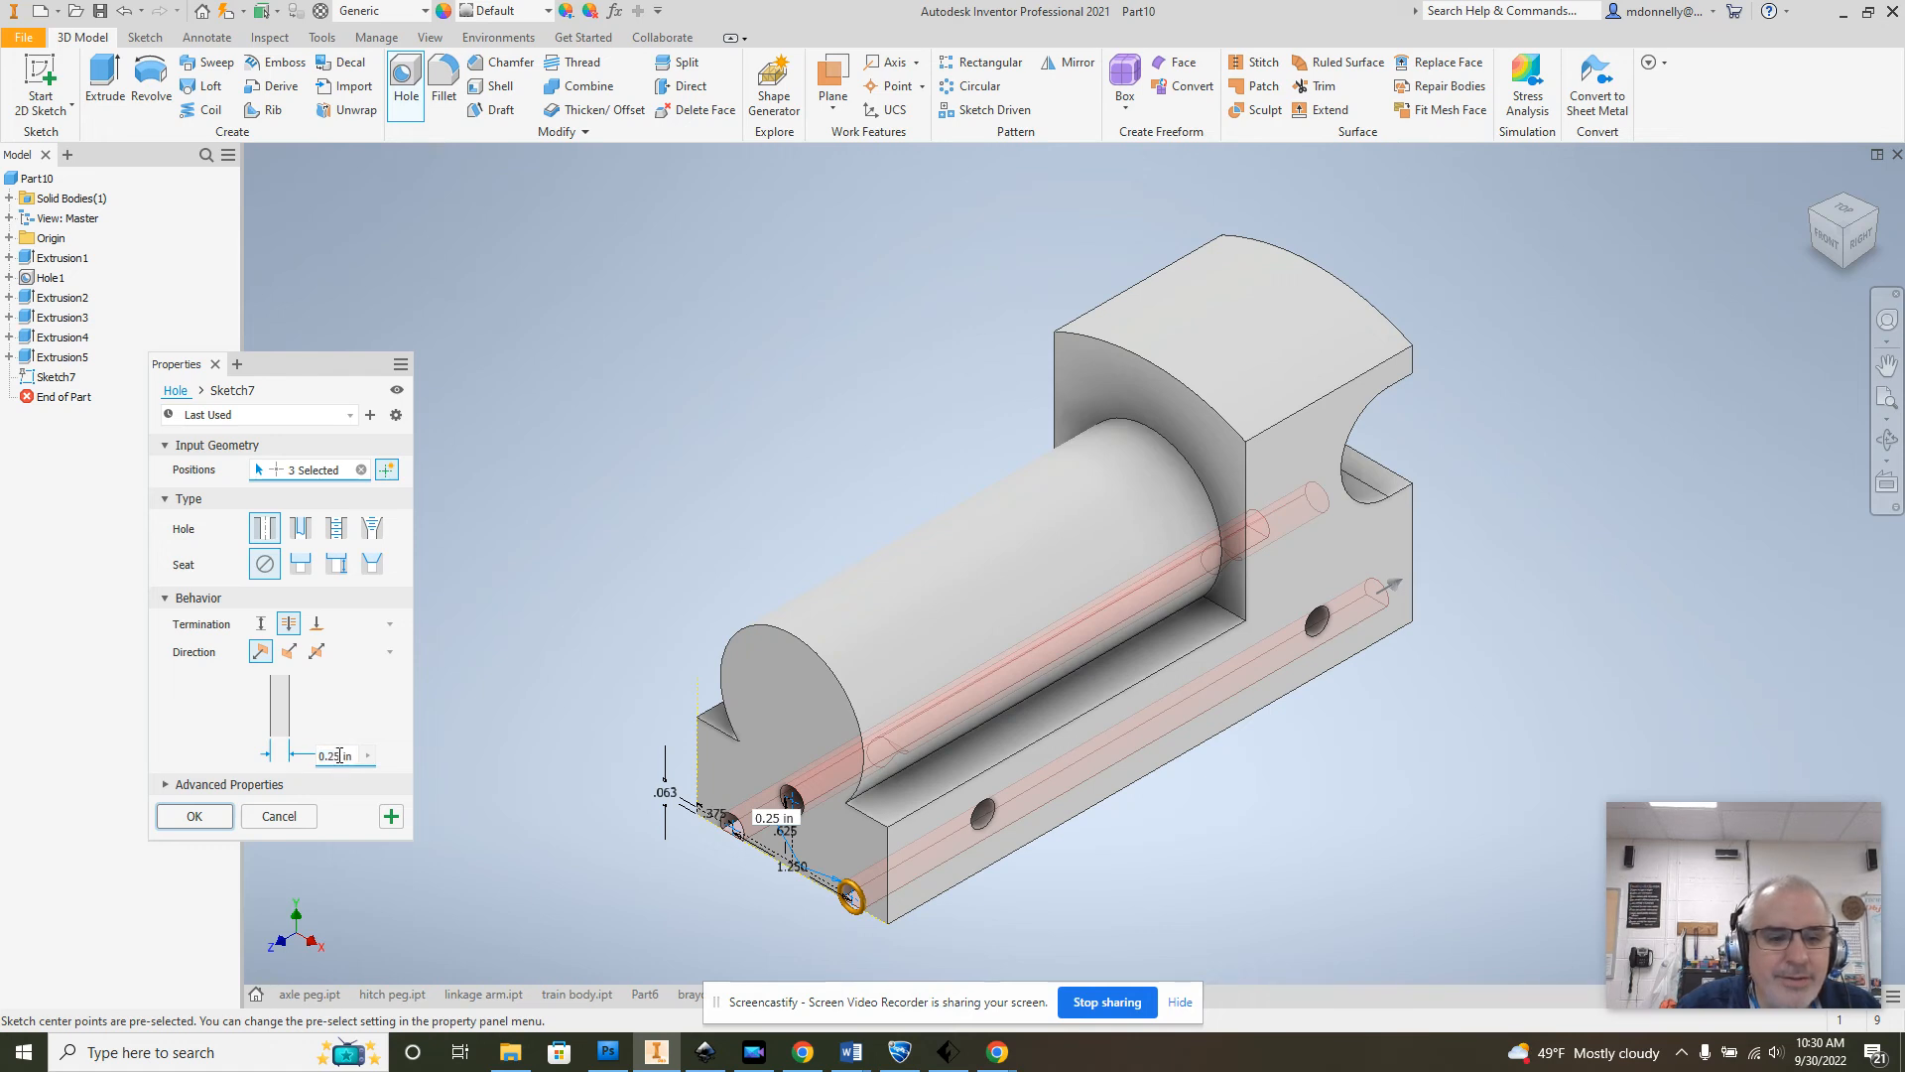
text(1)
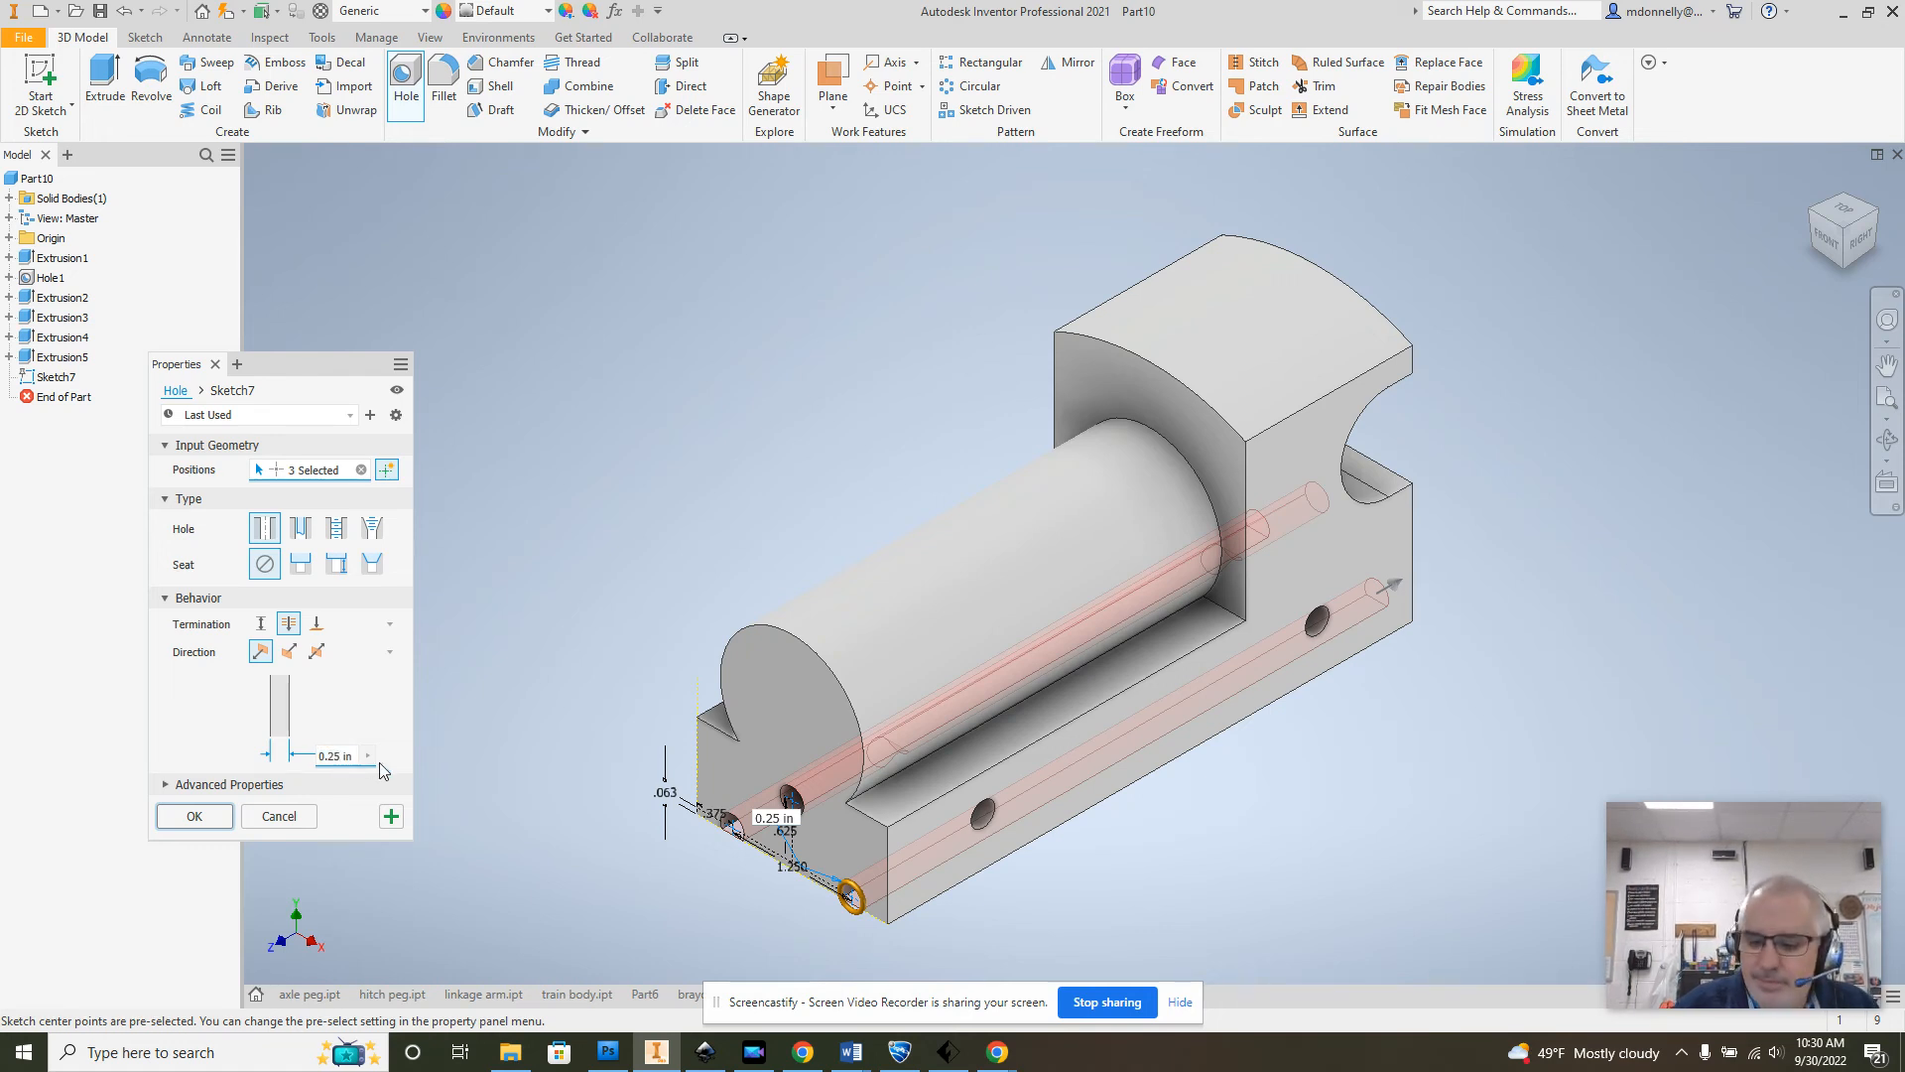
click(263, 624)
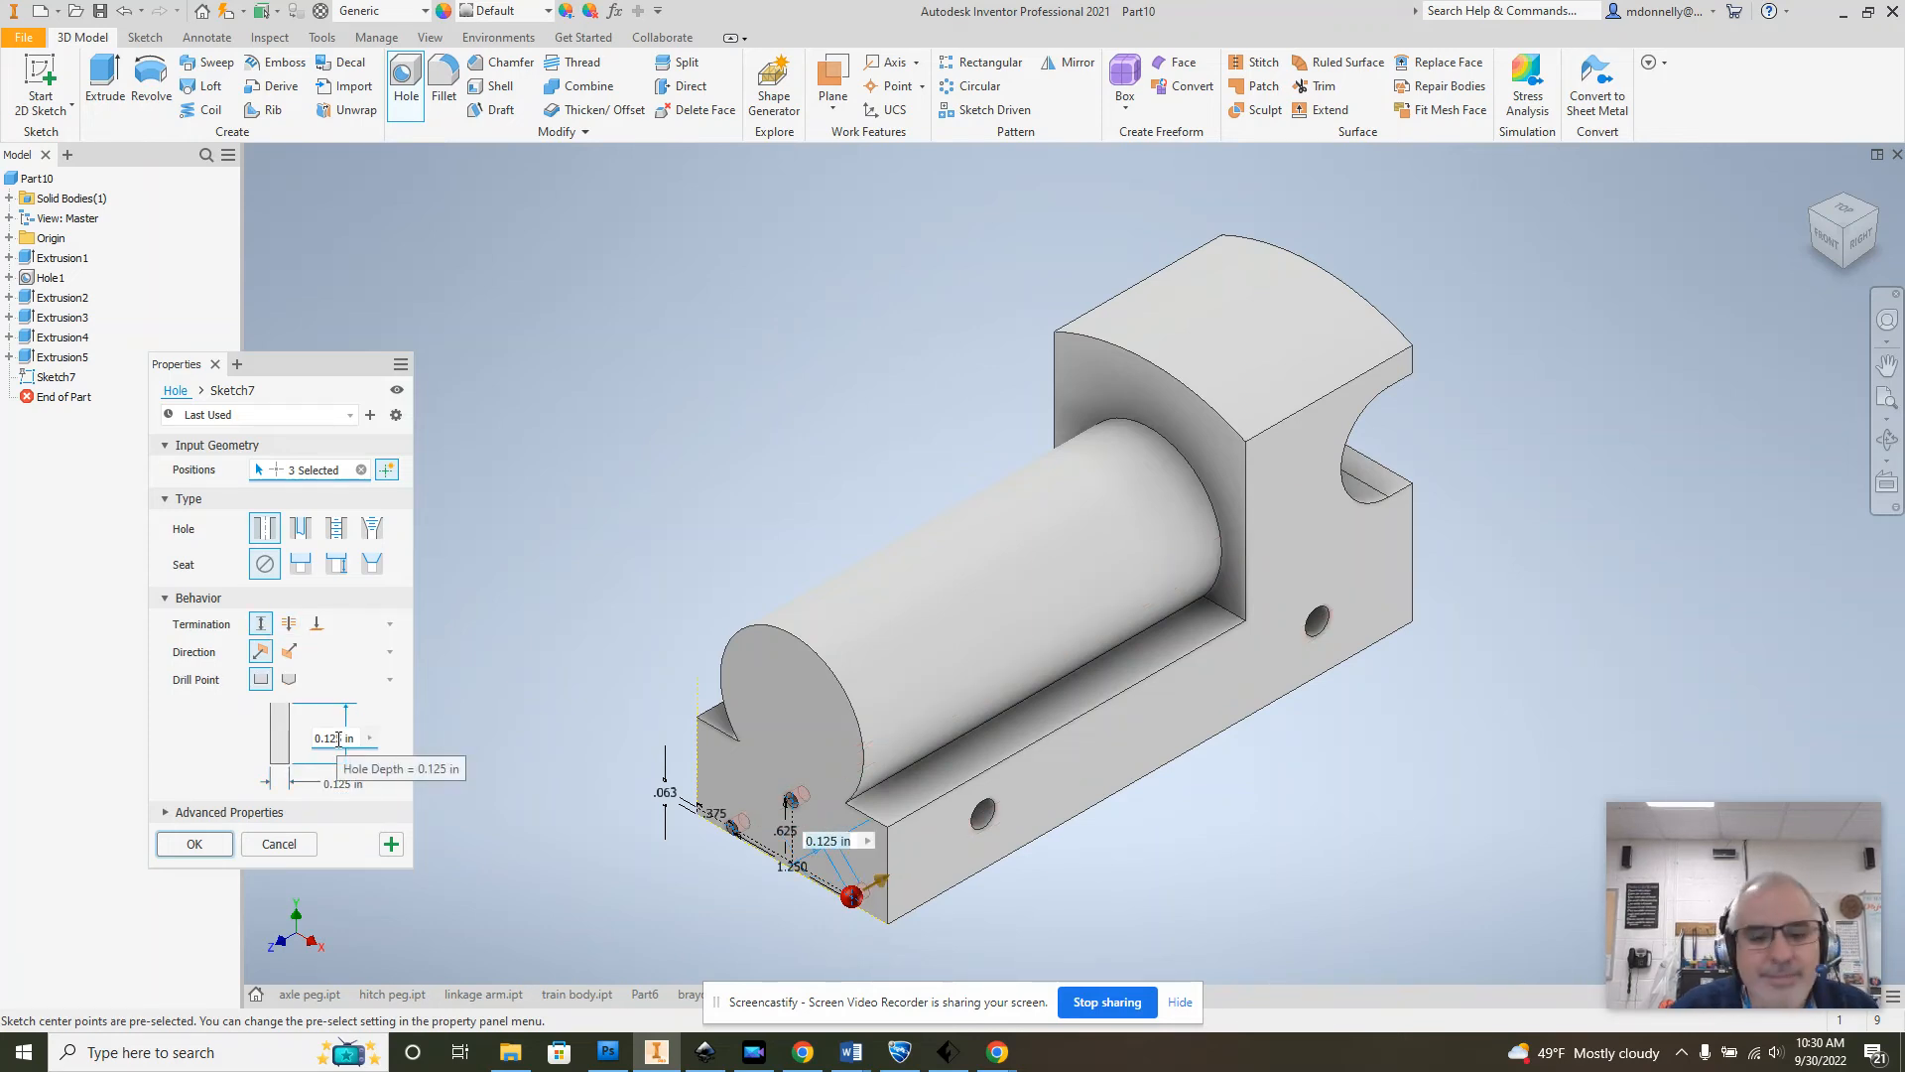
click(194, 845)
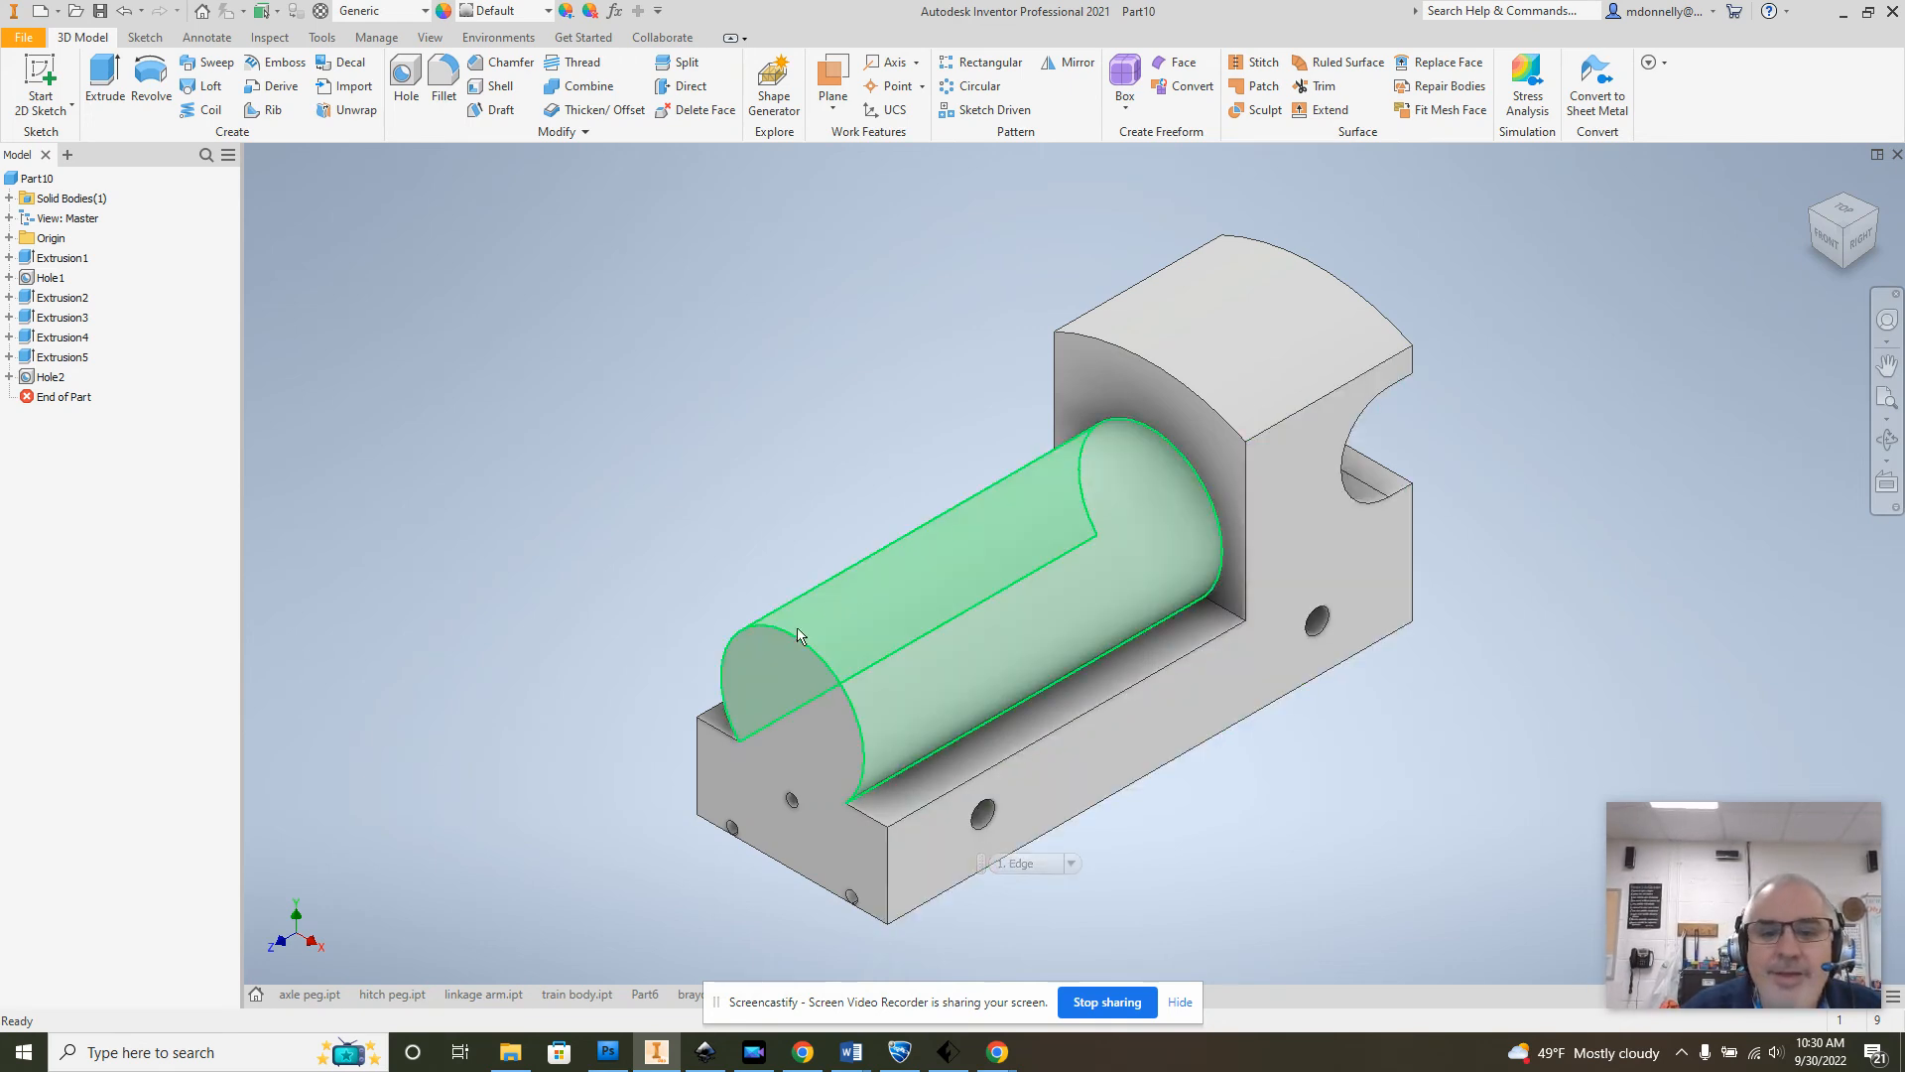
click(888, 603)
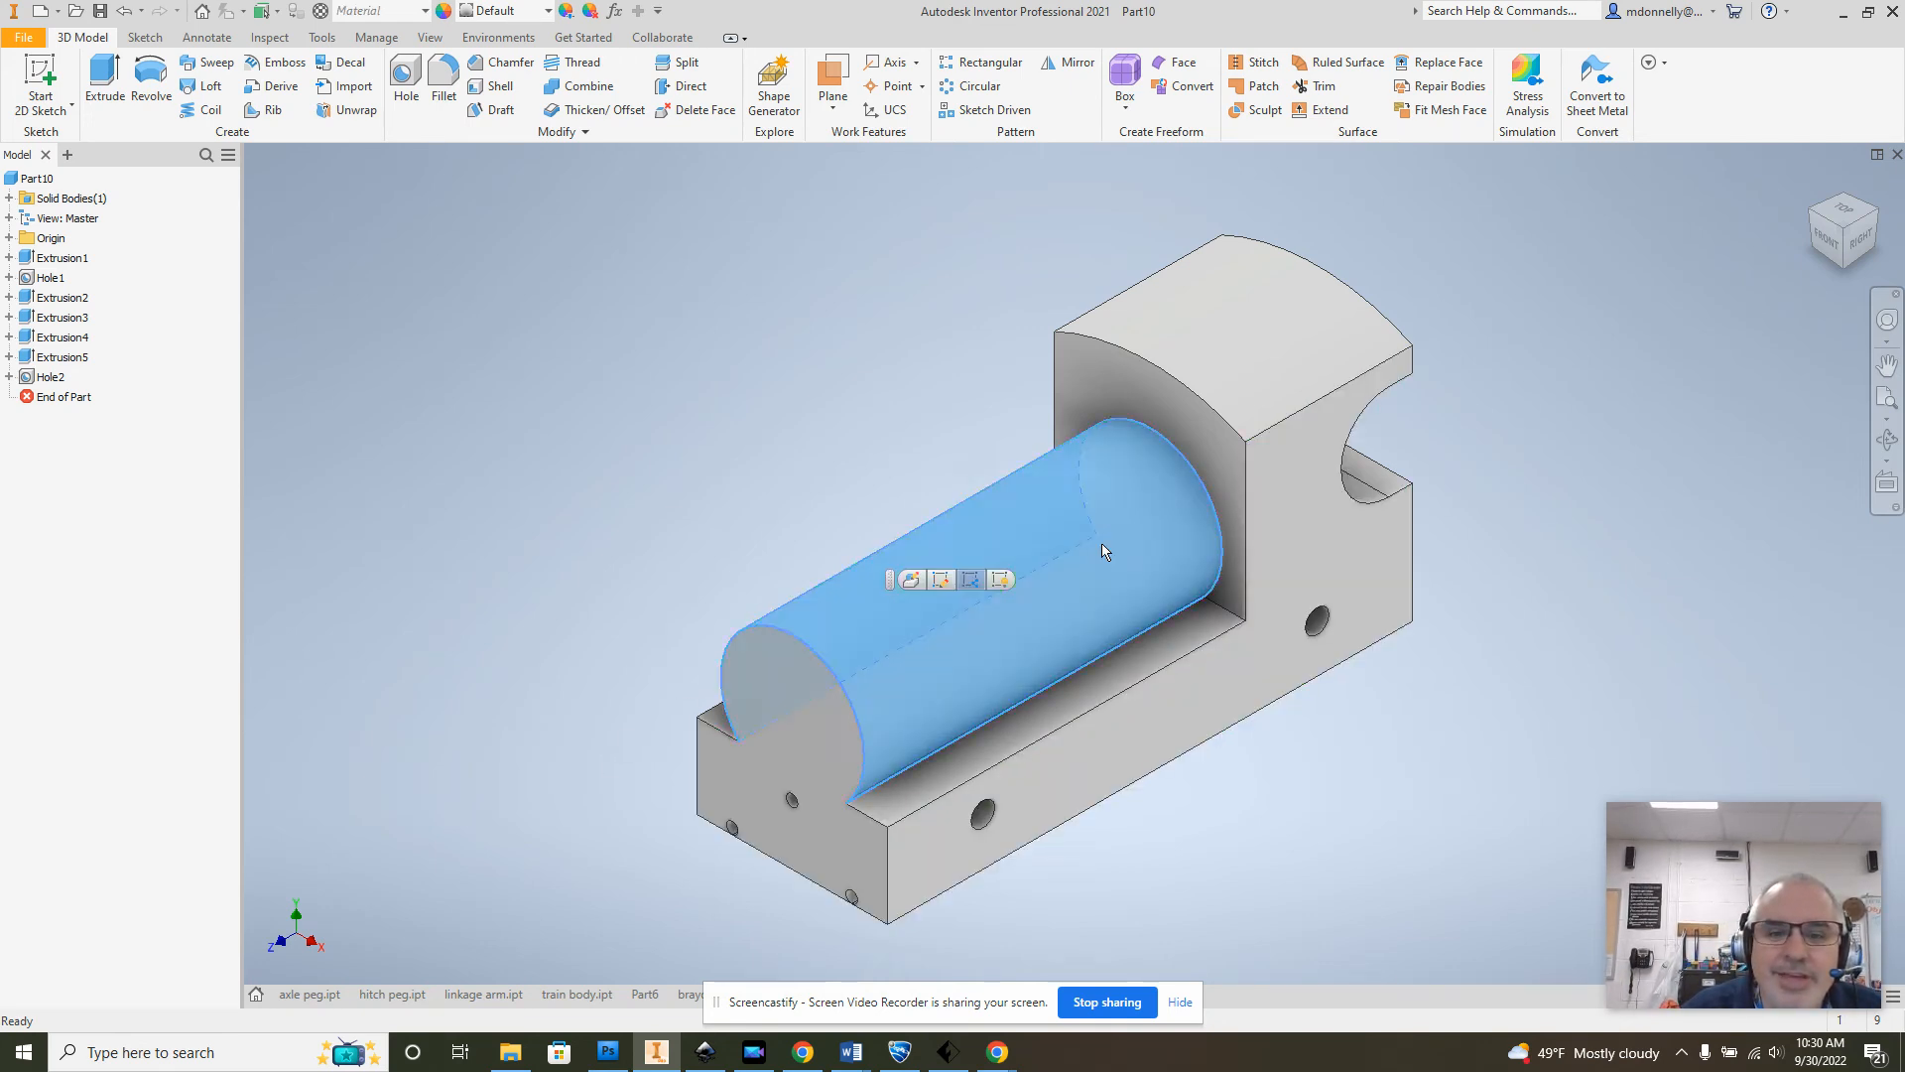
click(833, 114)
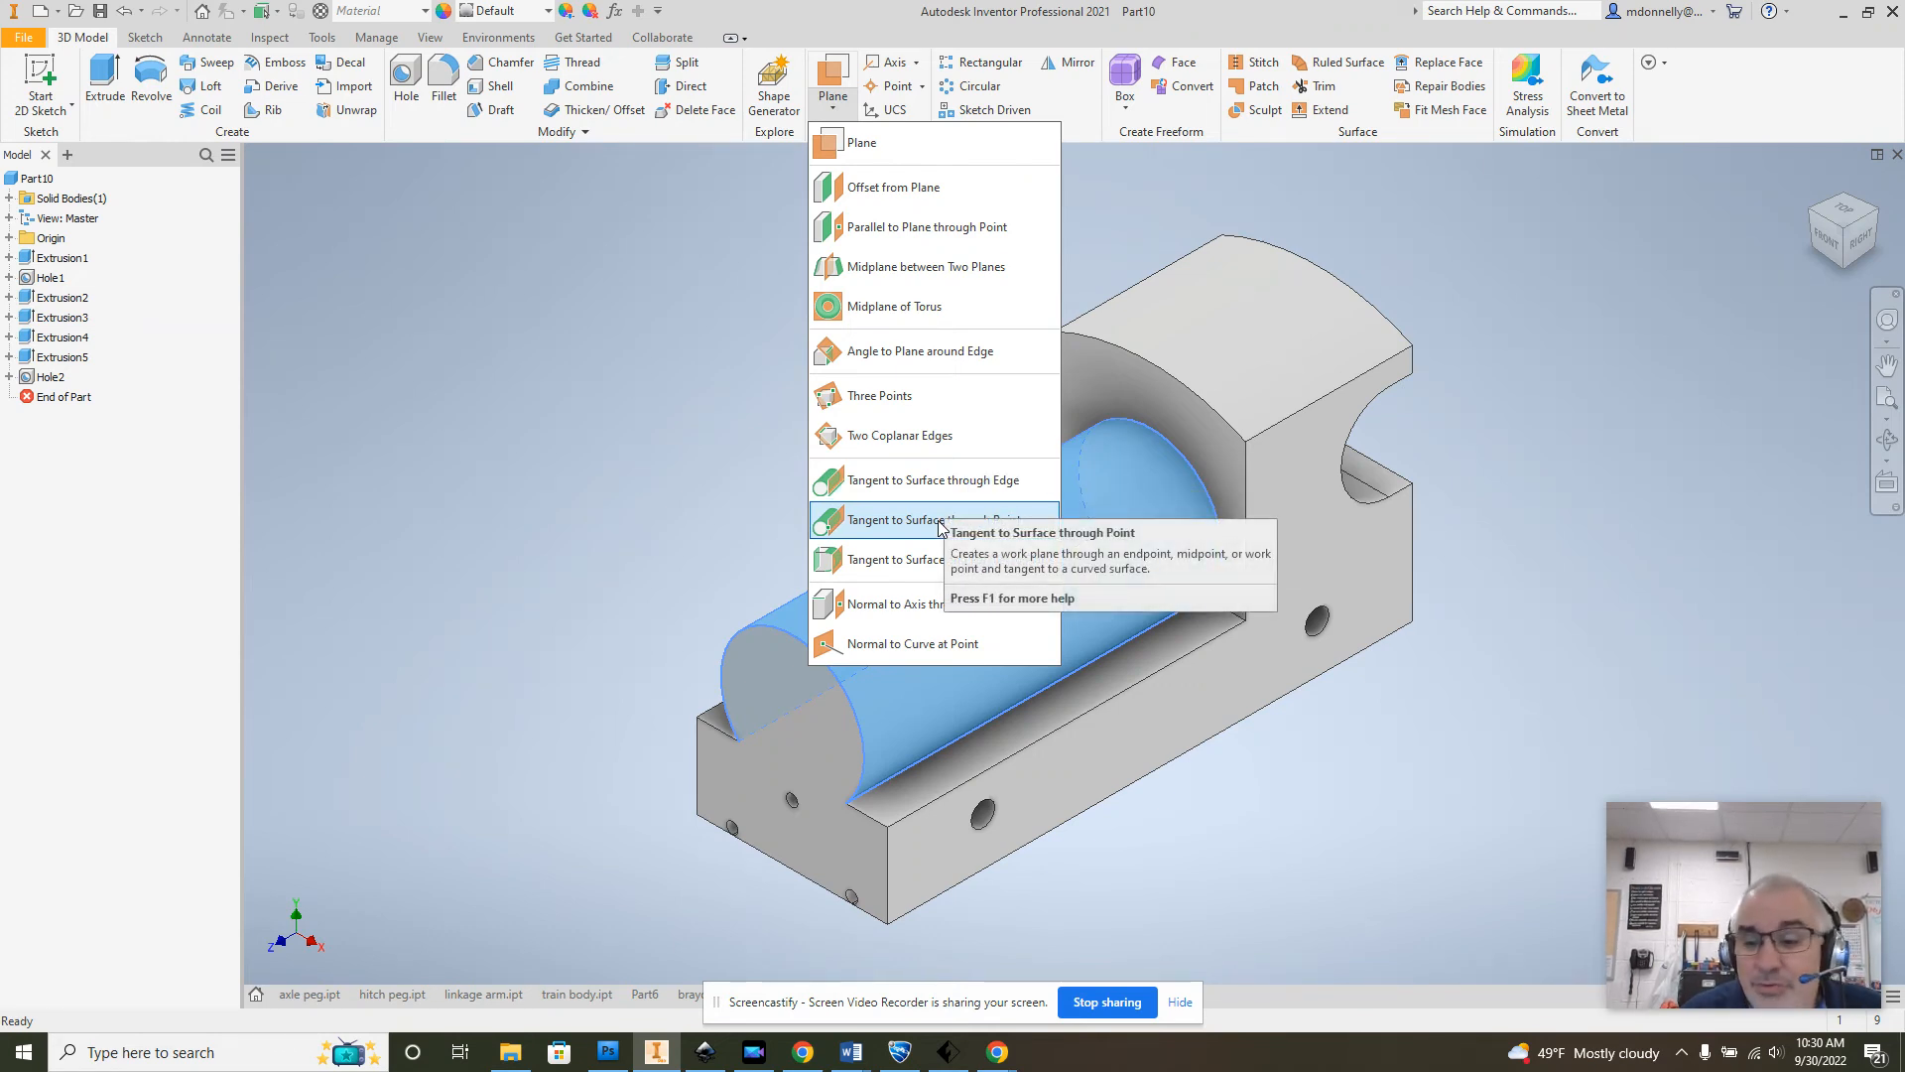
click(938, 481)
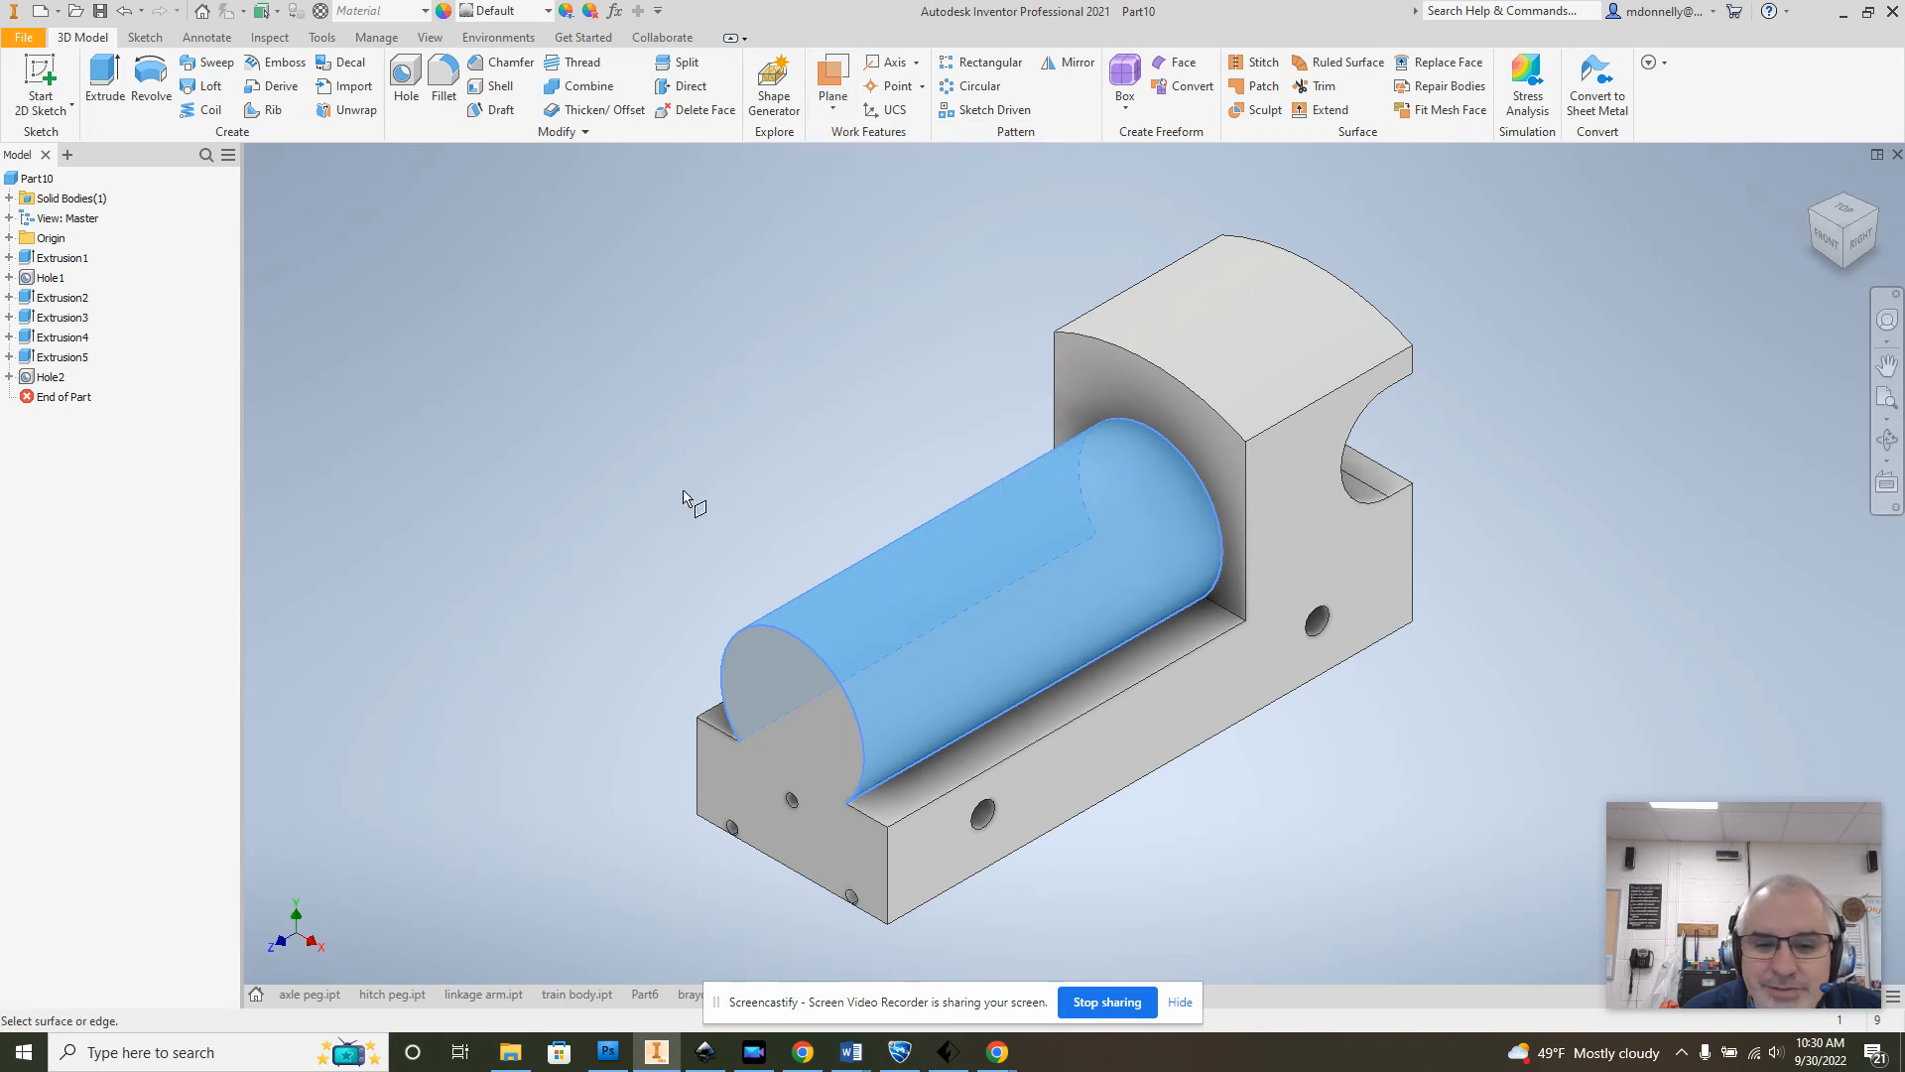
click(837, 121)
click(933, 519)
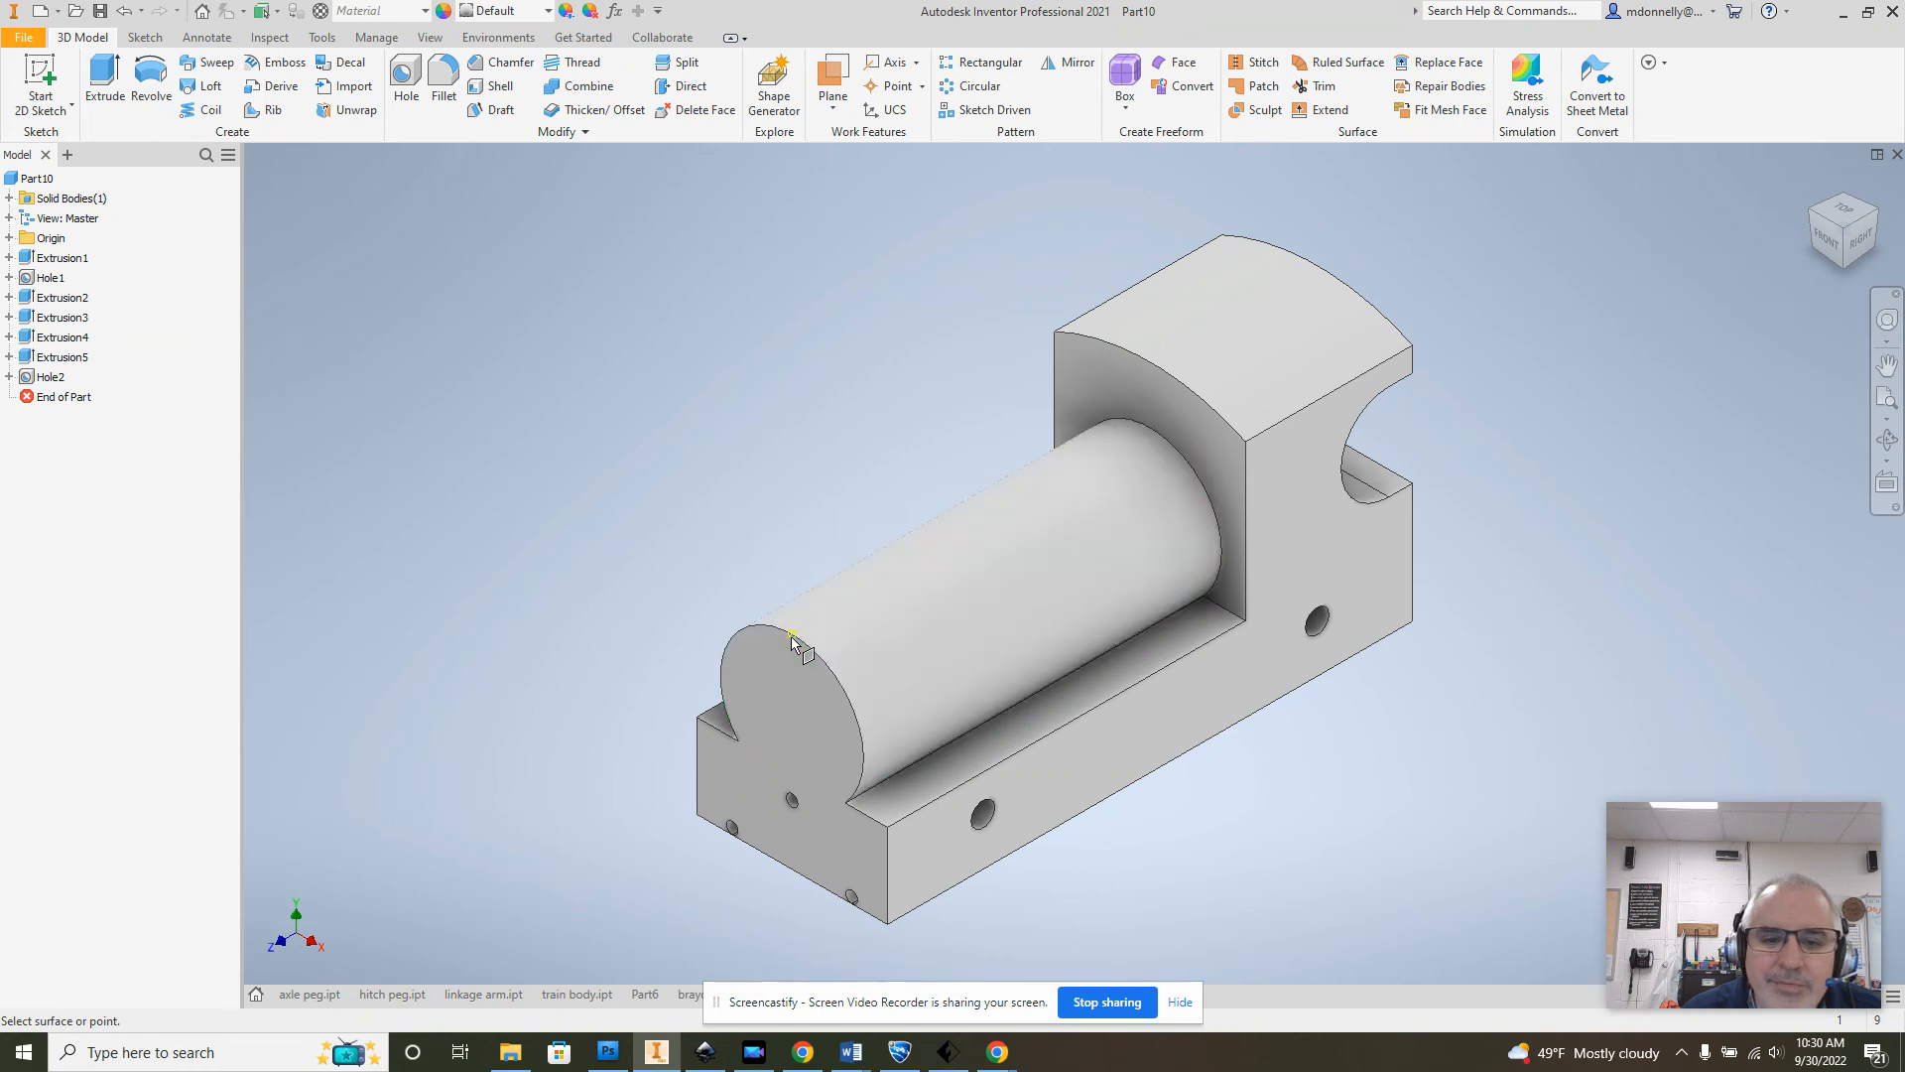
right_click(770, 537)
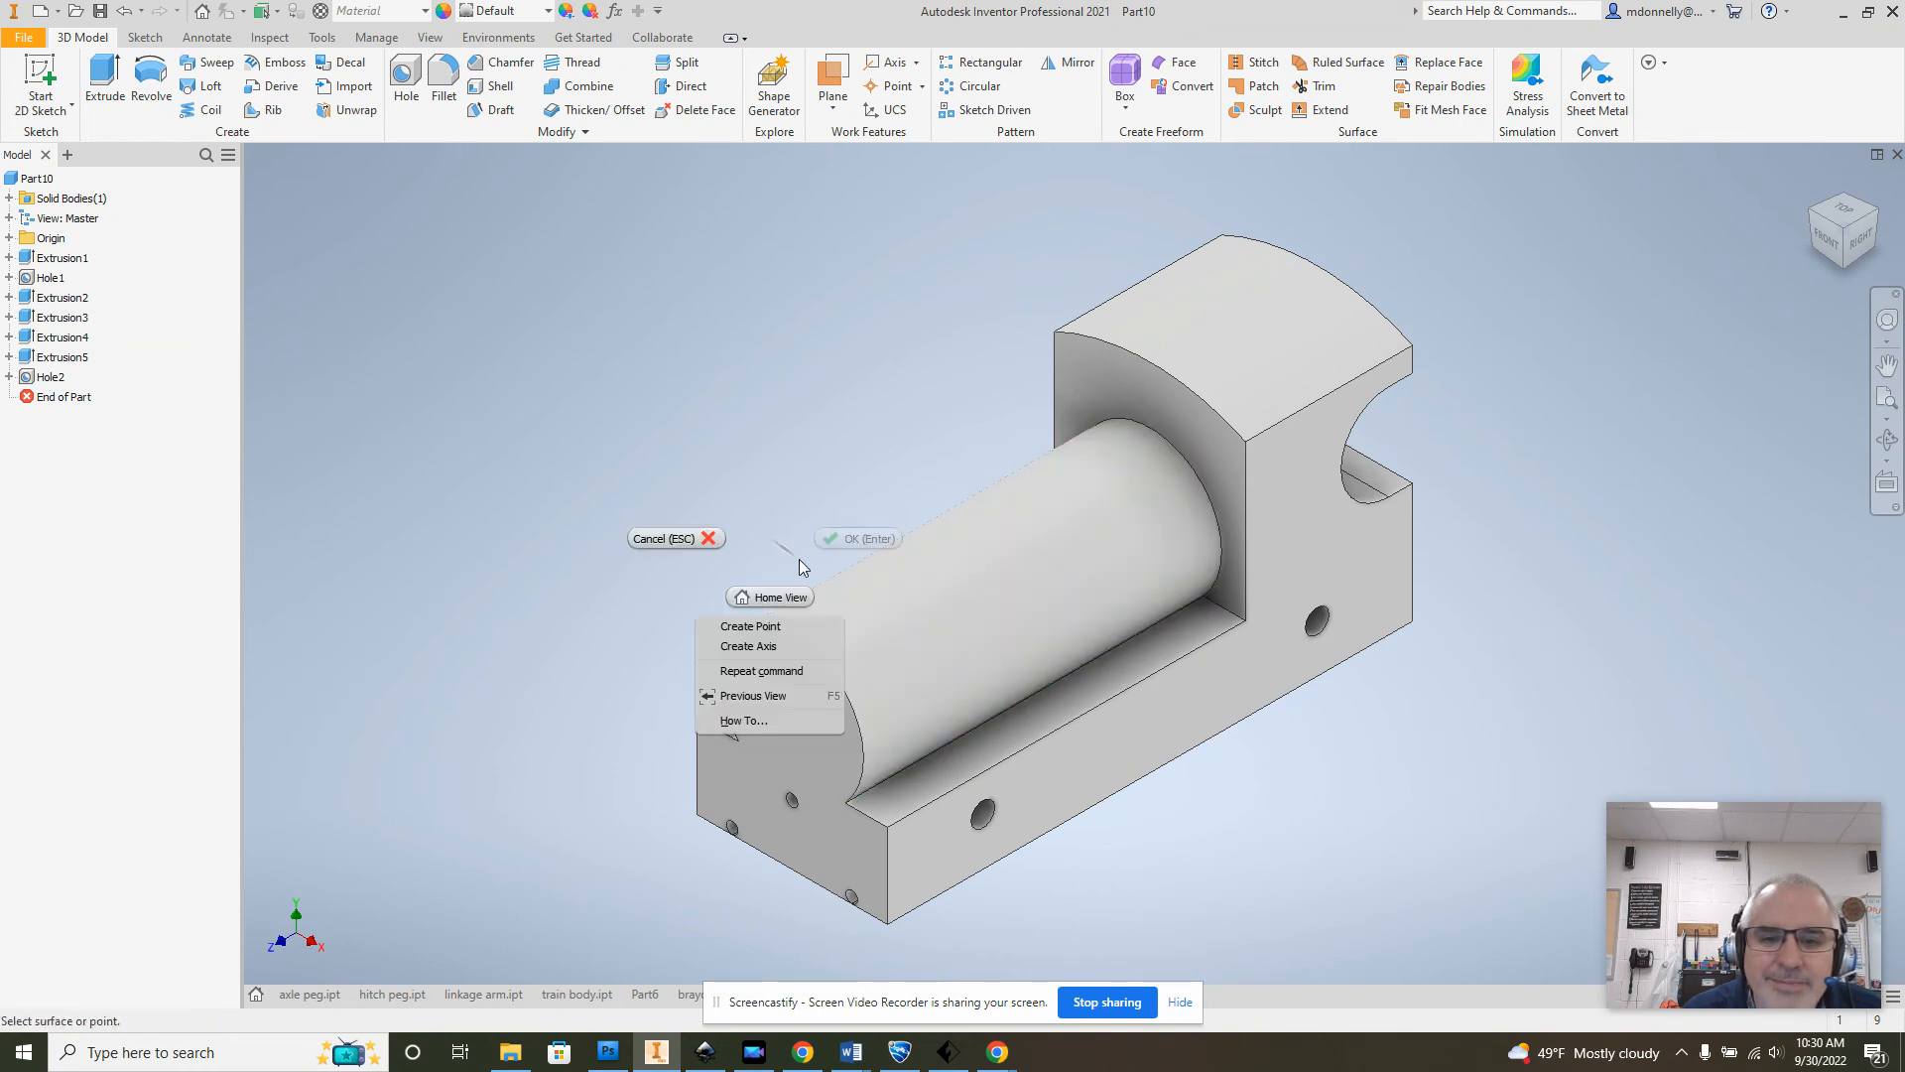
click(448, 427)
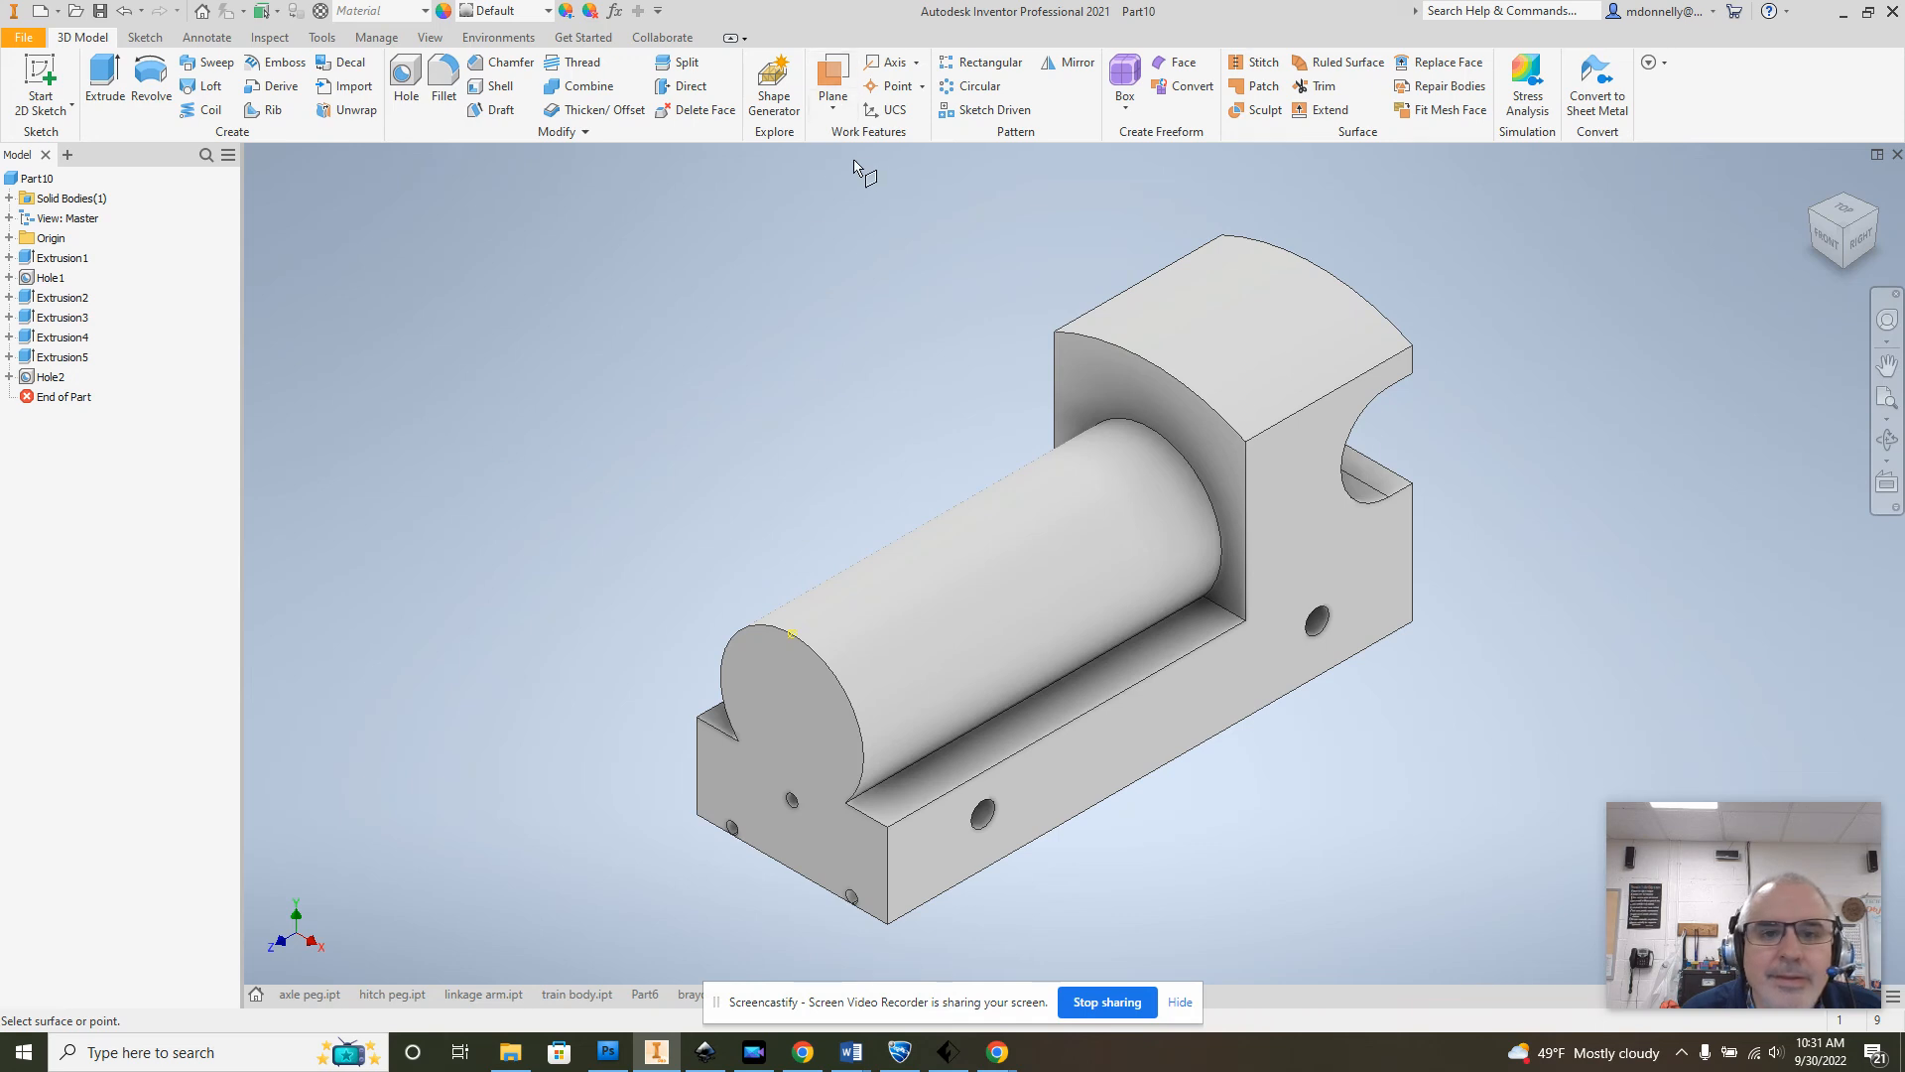
Step: Create a work plane tangent to the boiler surface through the top point of its front circular edge
click(832, 84)
click(969, 543)
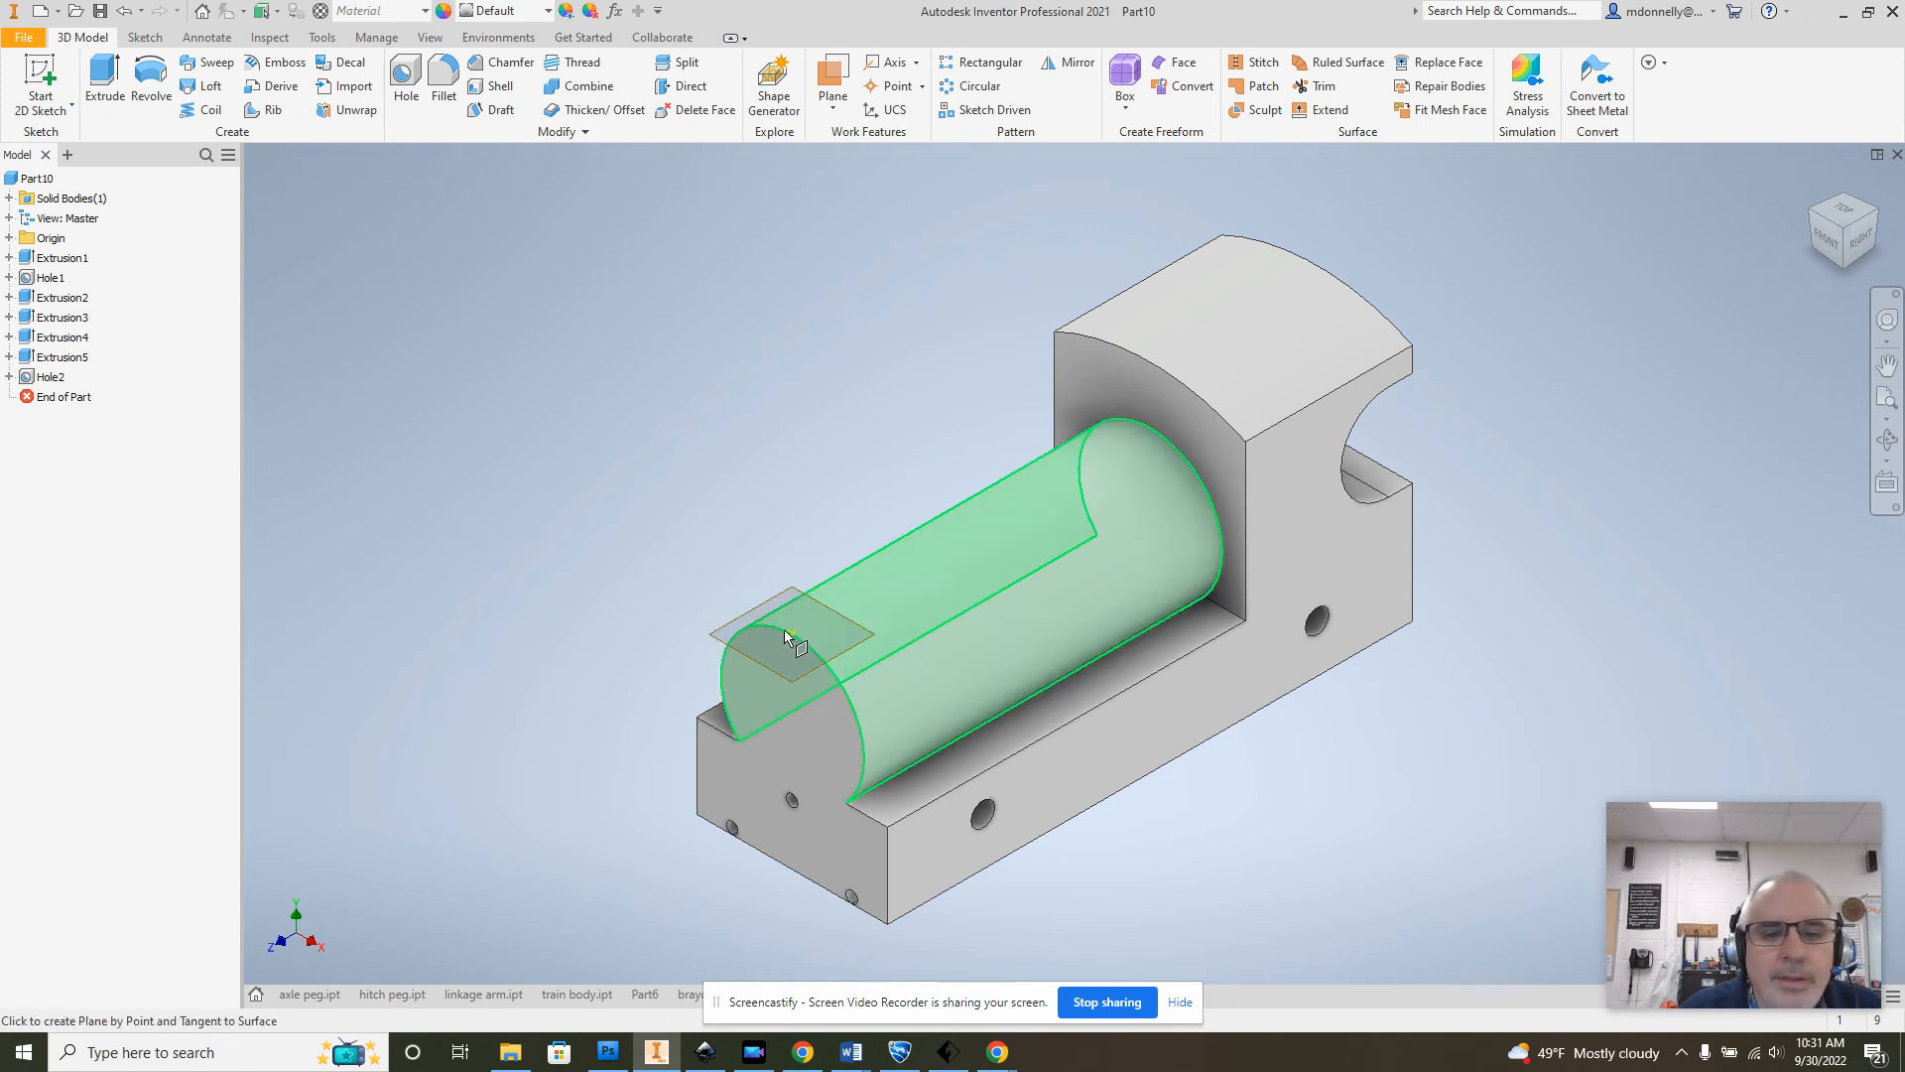
click(825, 652)
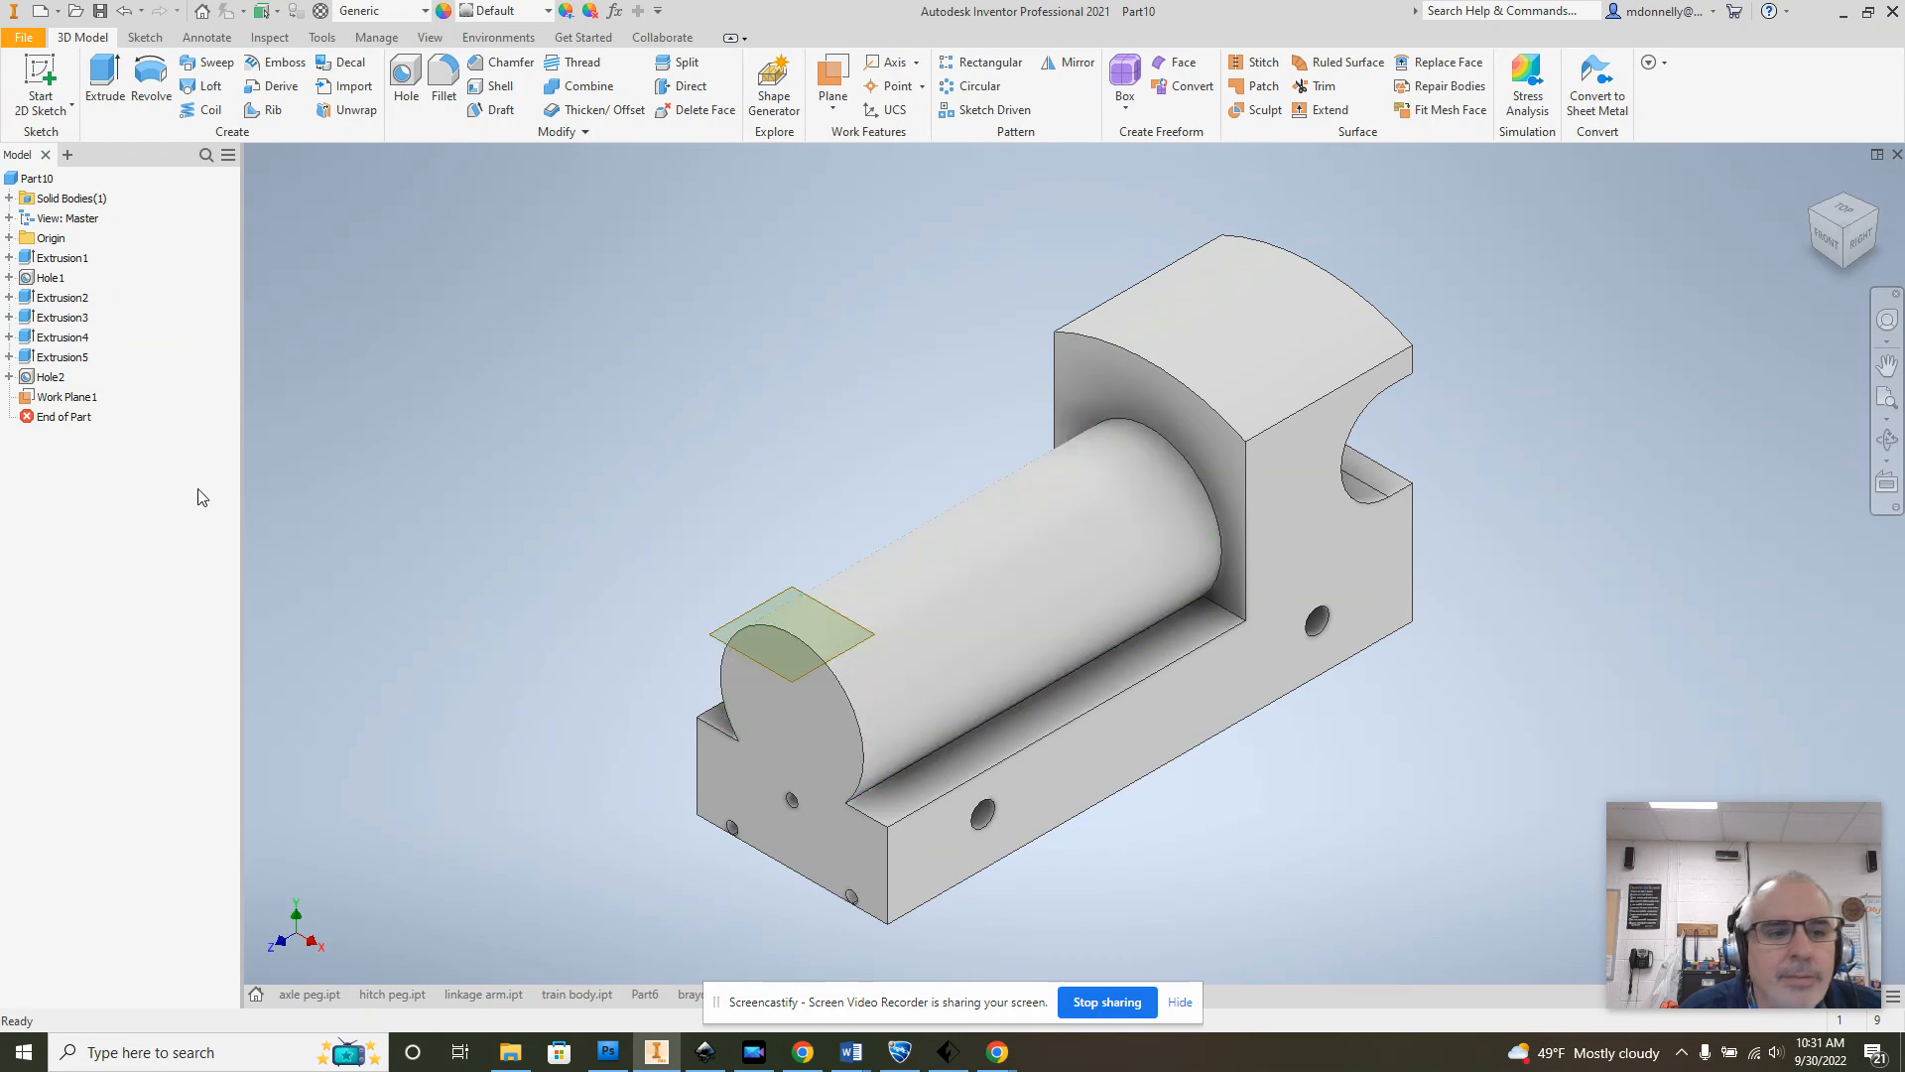
Step: On a new sketch on the tangent work plane, draw a 0.88 in construction line from the boiler's front top point toward the cab
right_click(81, 402)
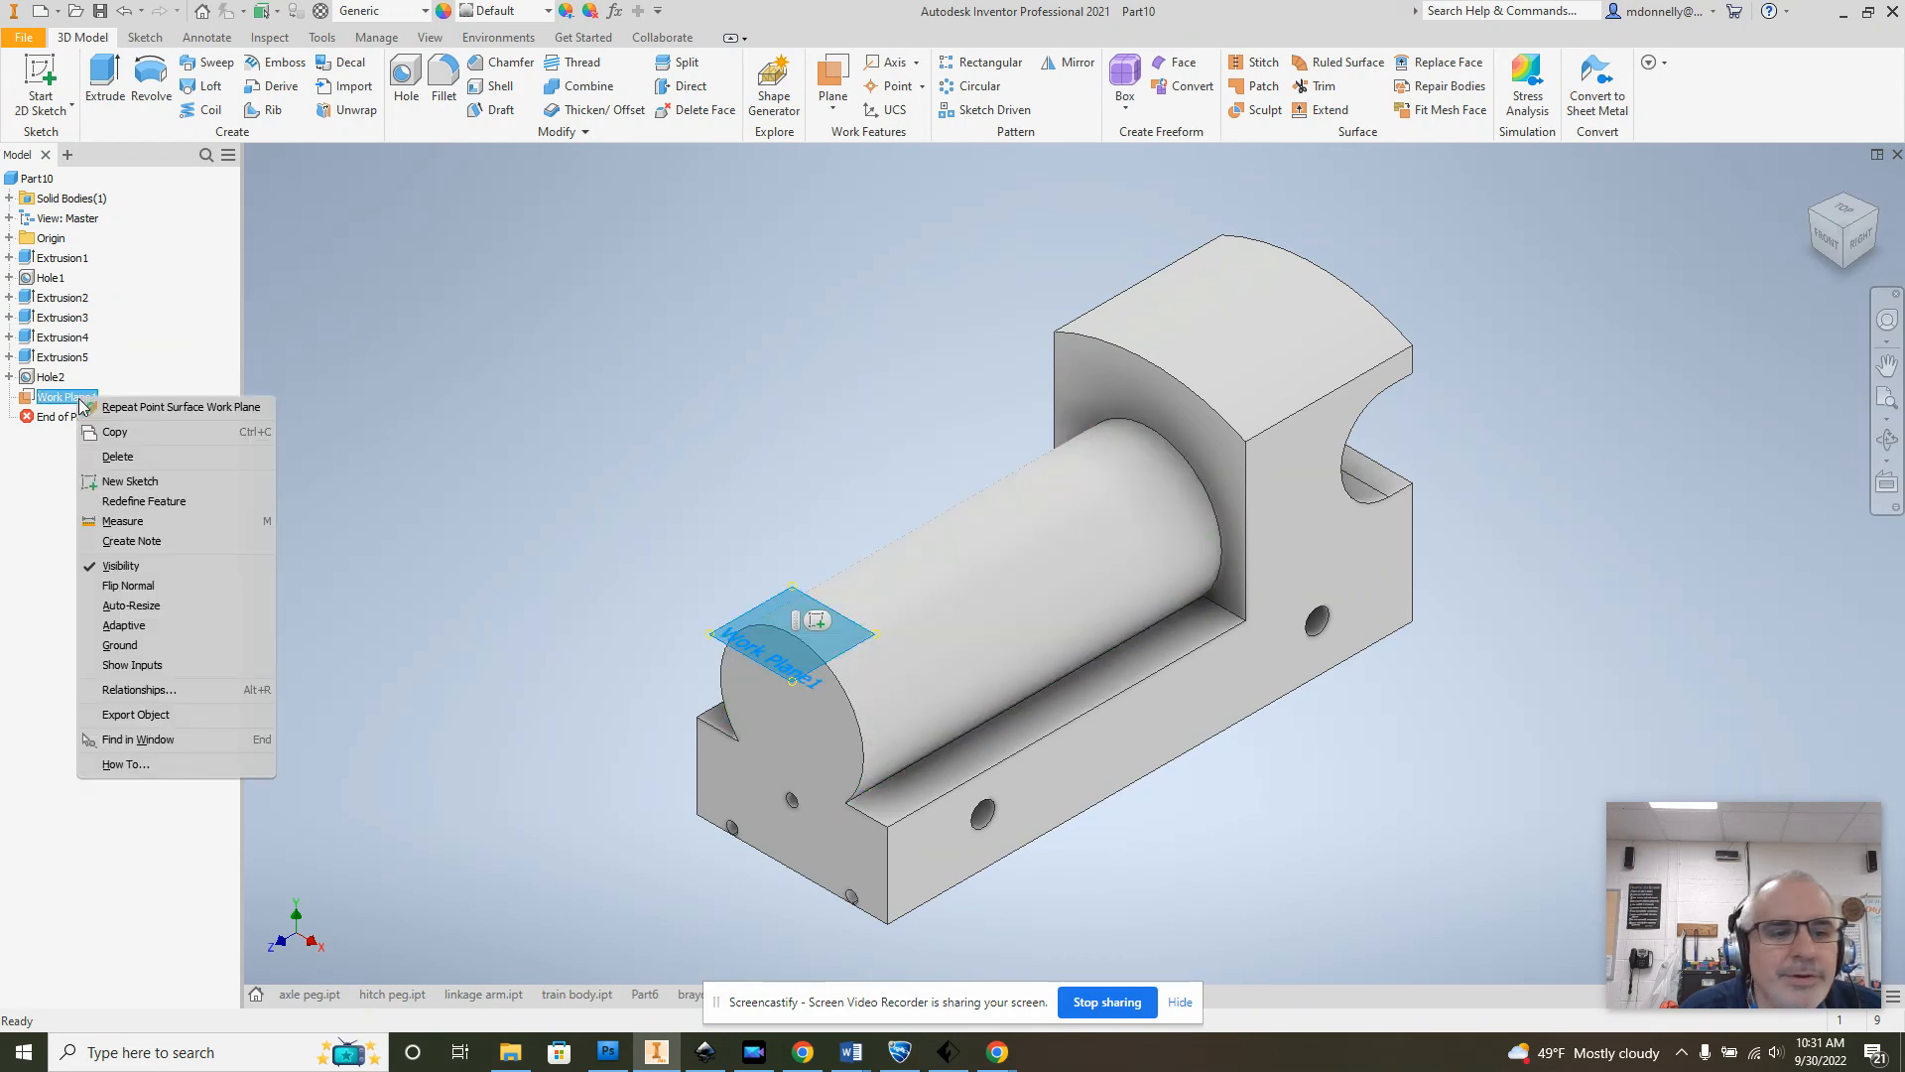
click(117, 481)
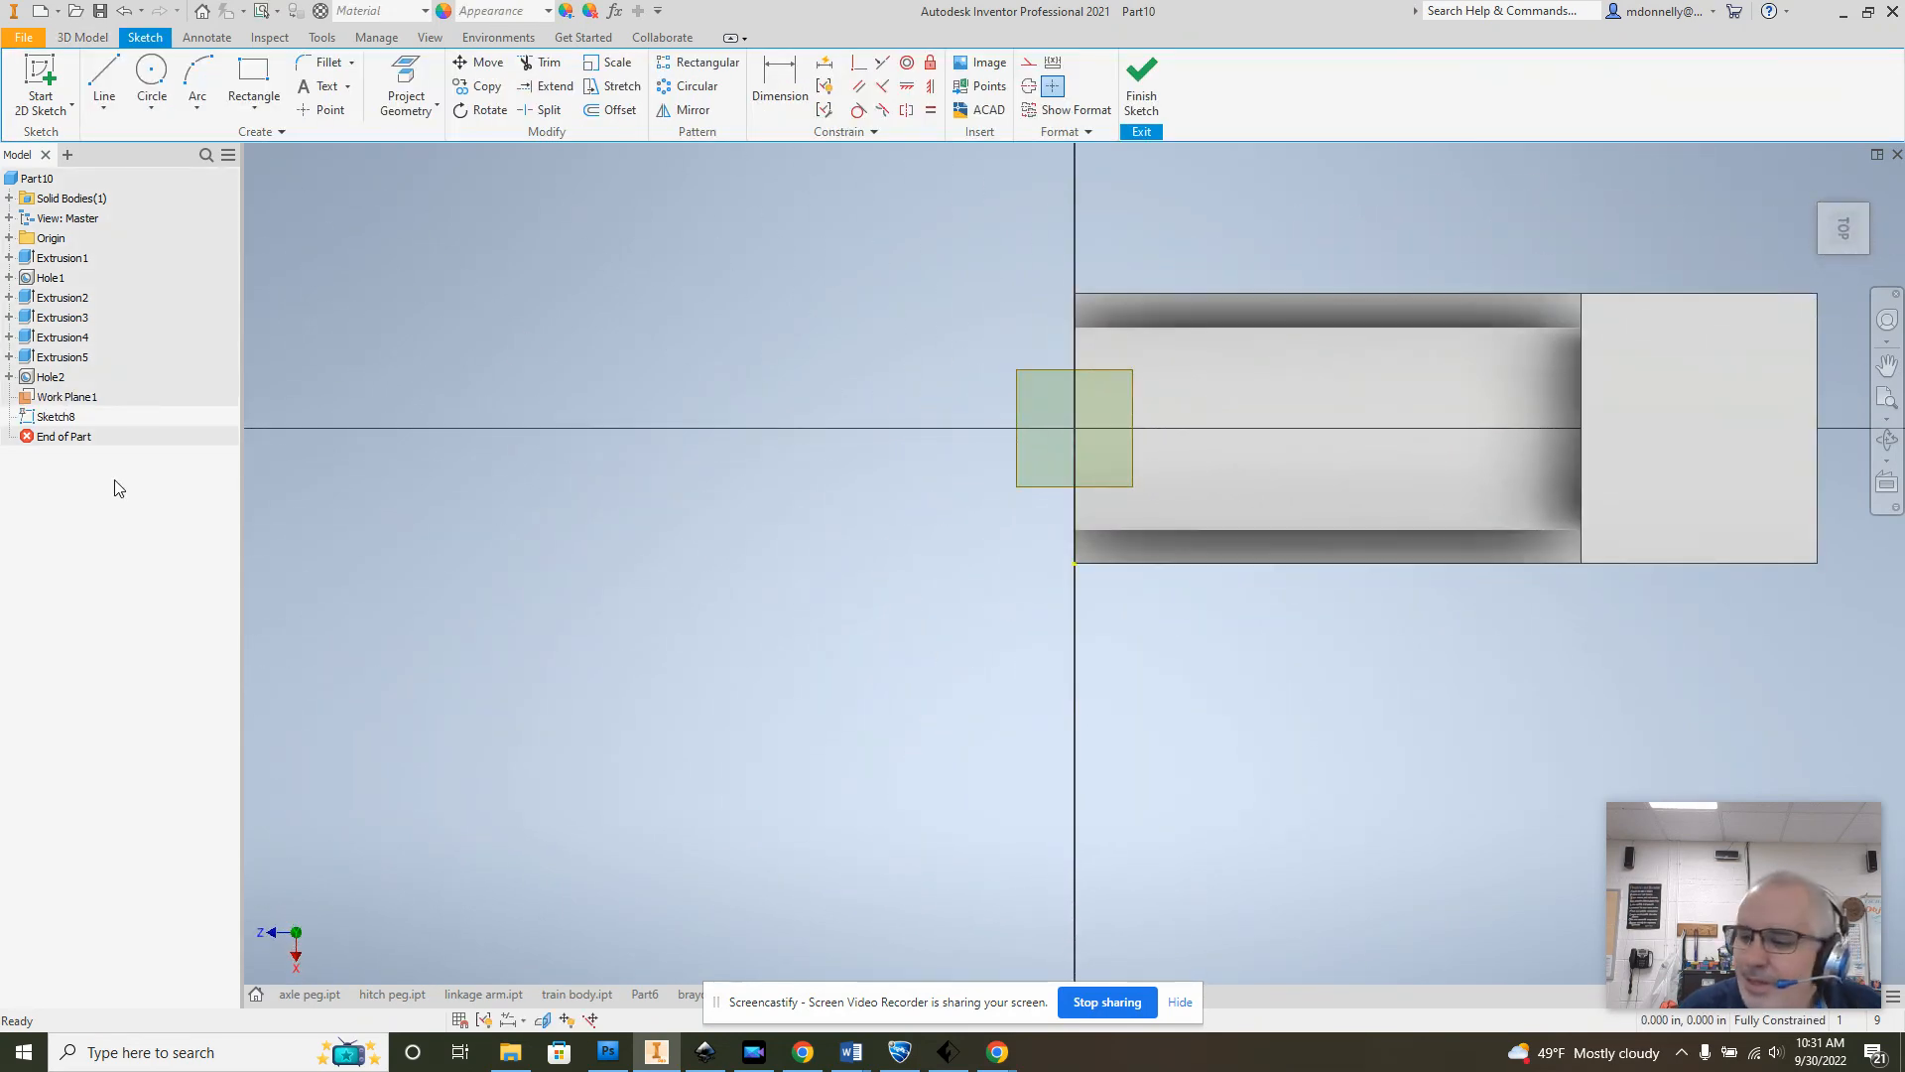
click(1031, 67)
click(103, 78)
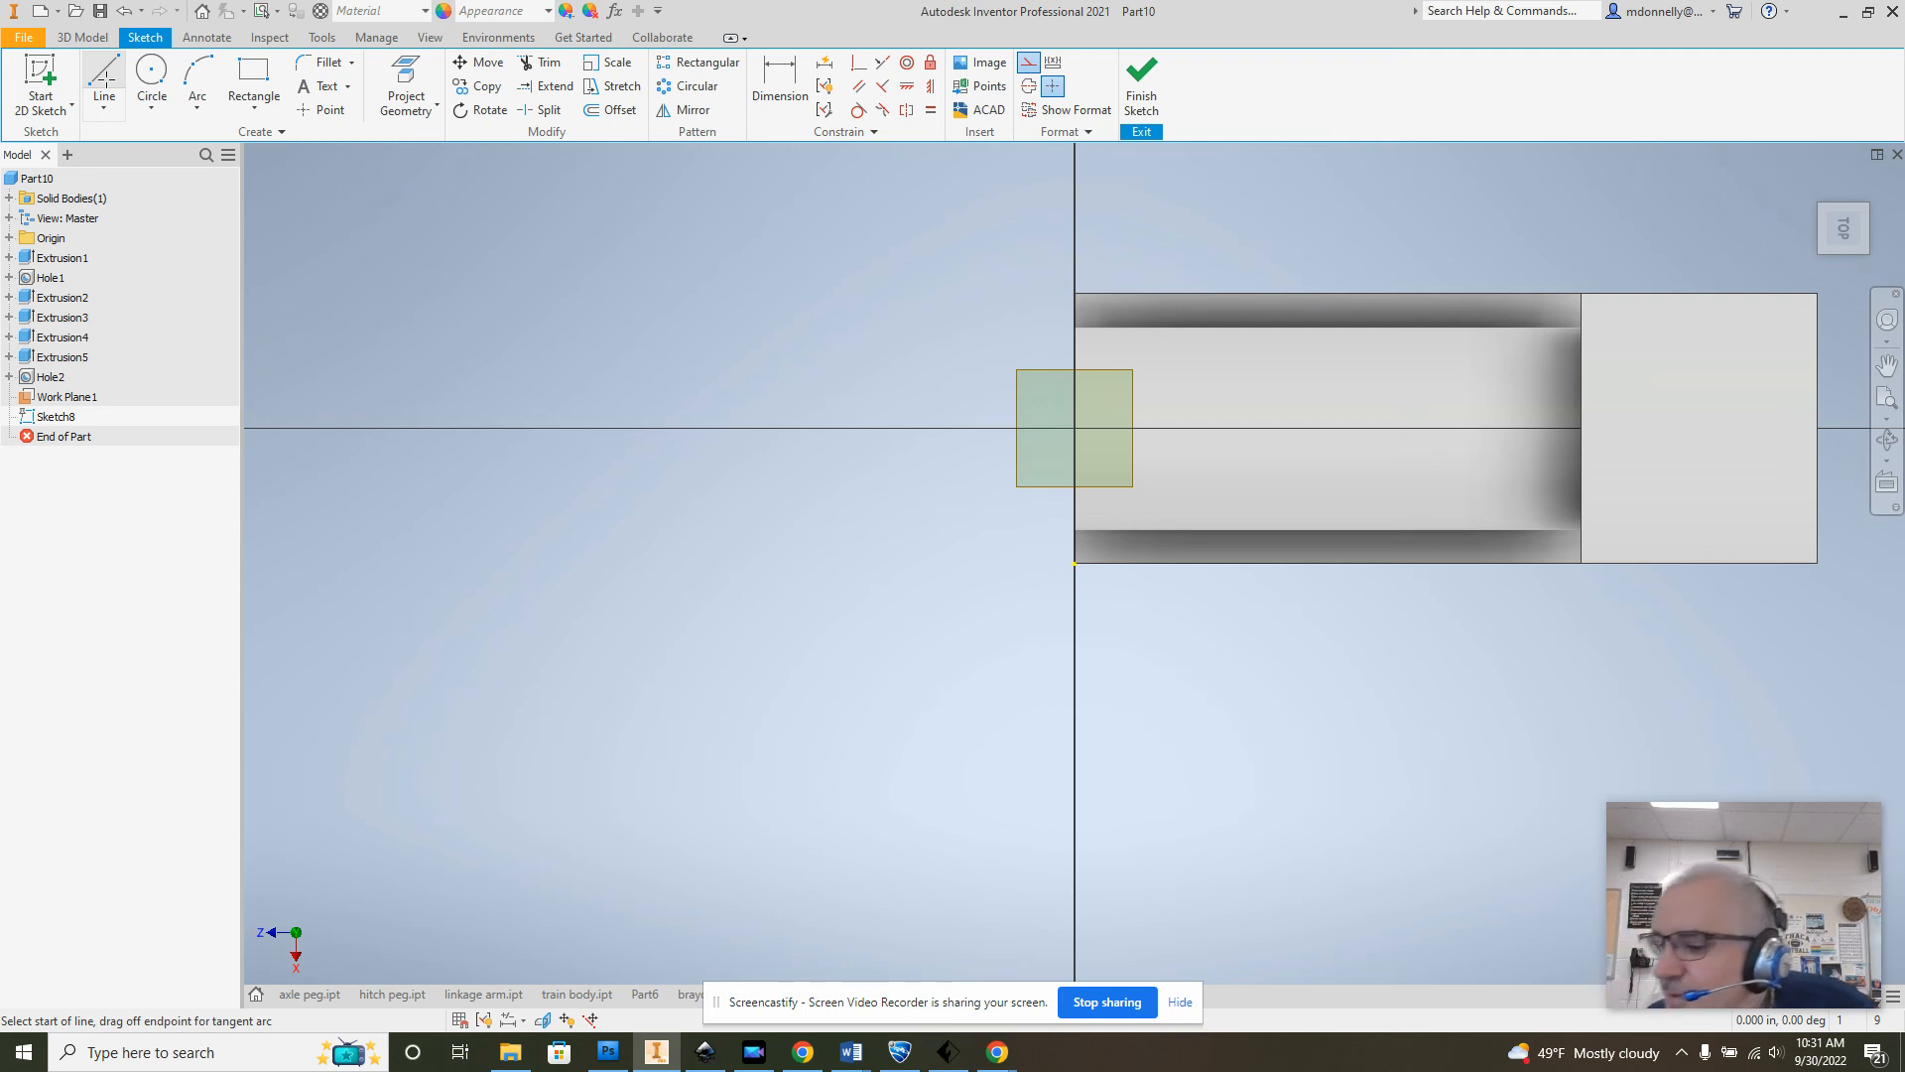
click(1073, 428)
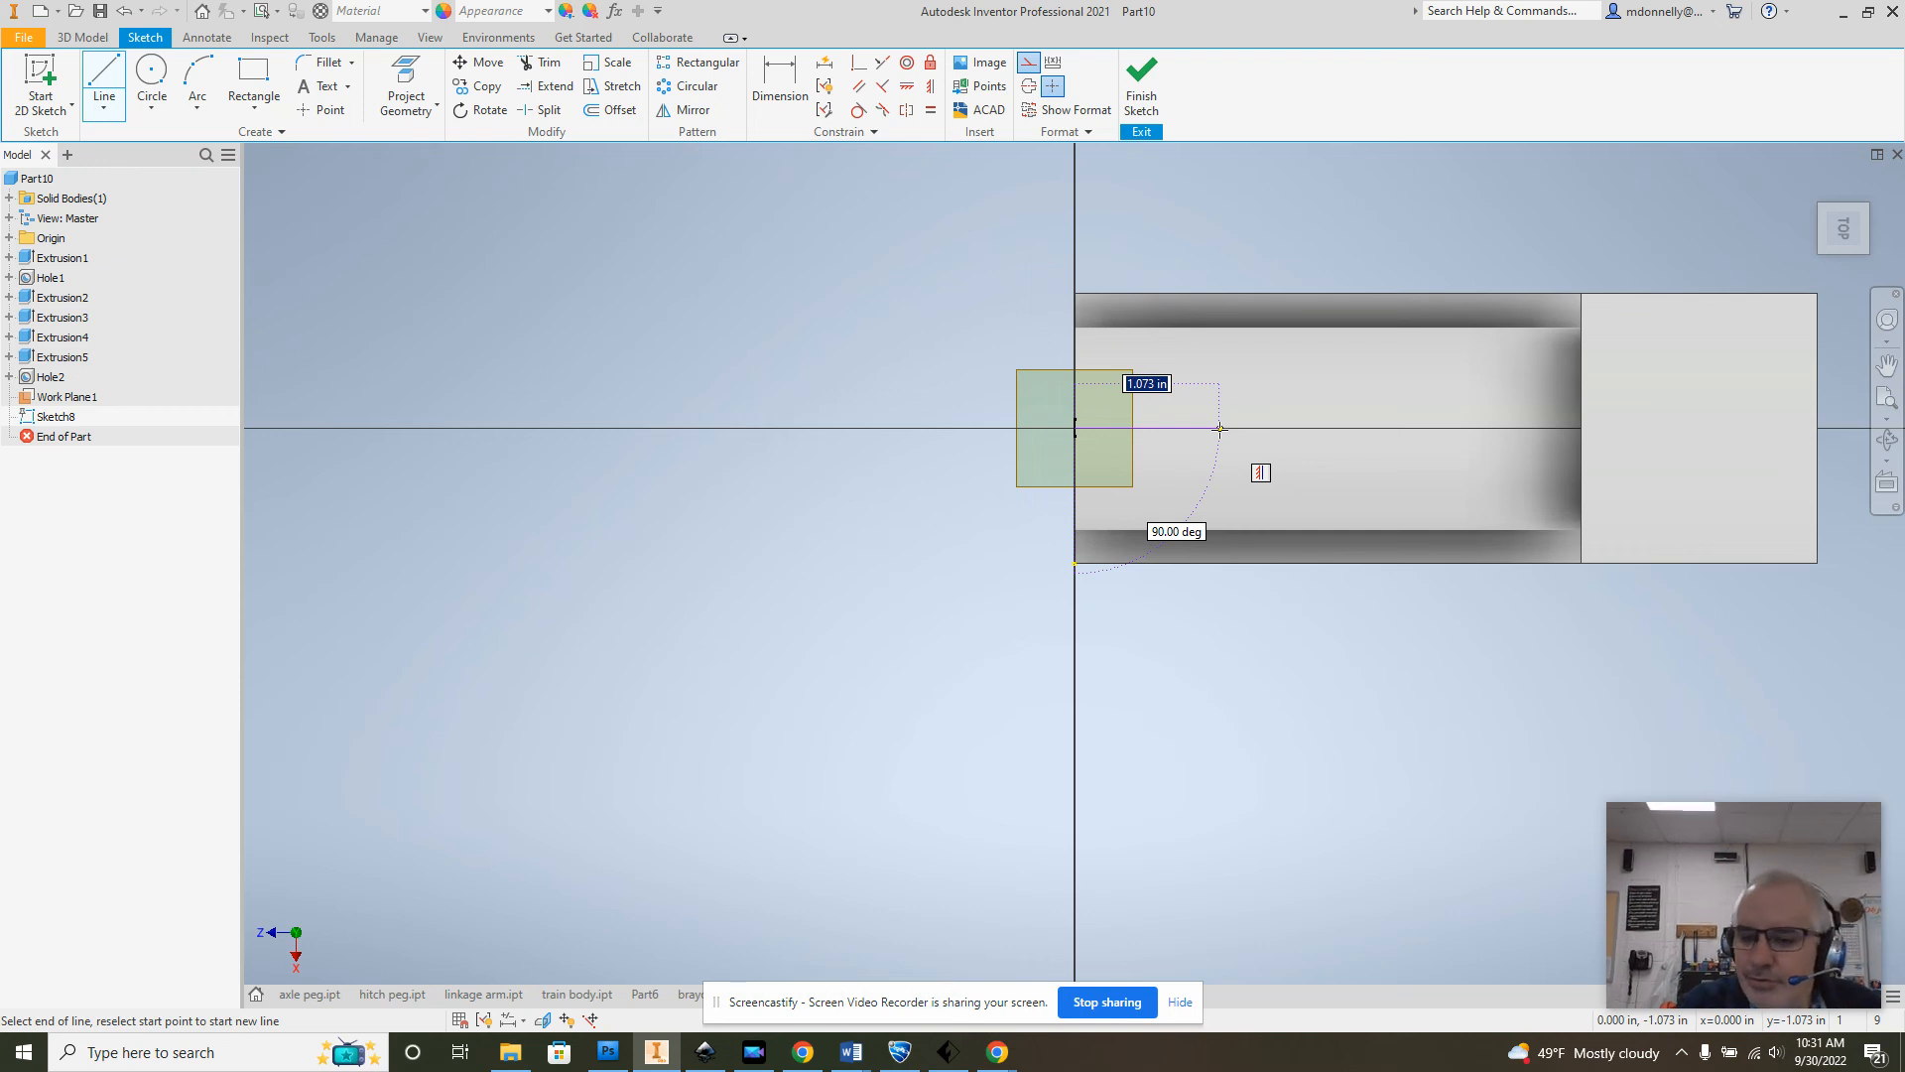
text(0.88)
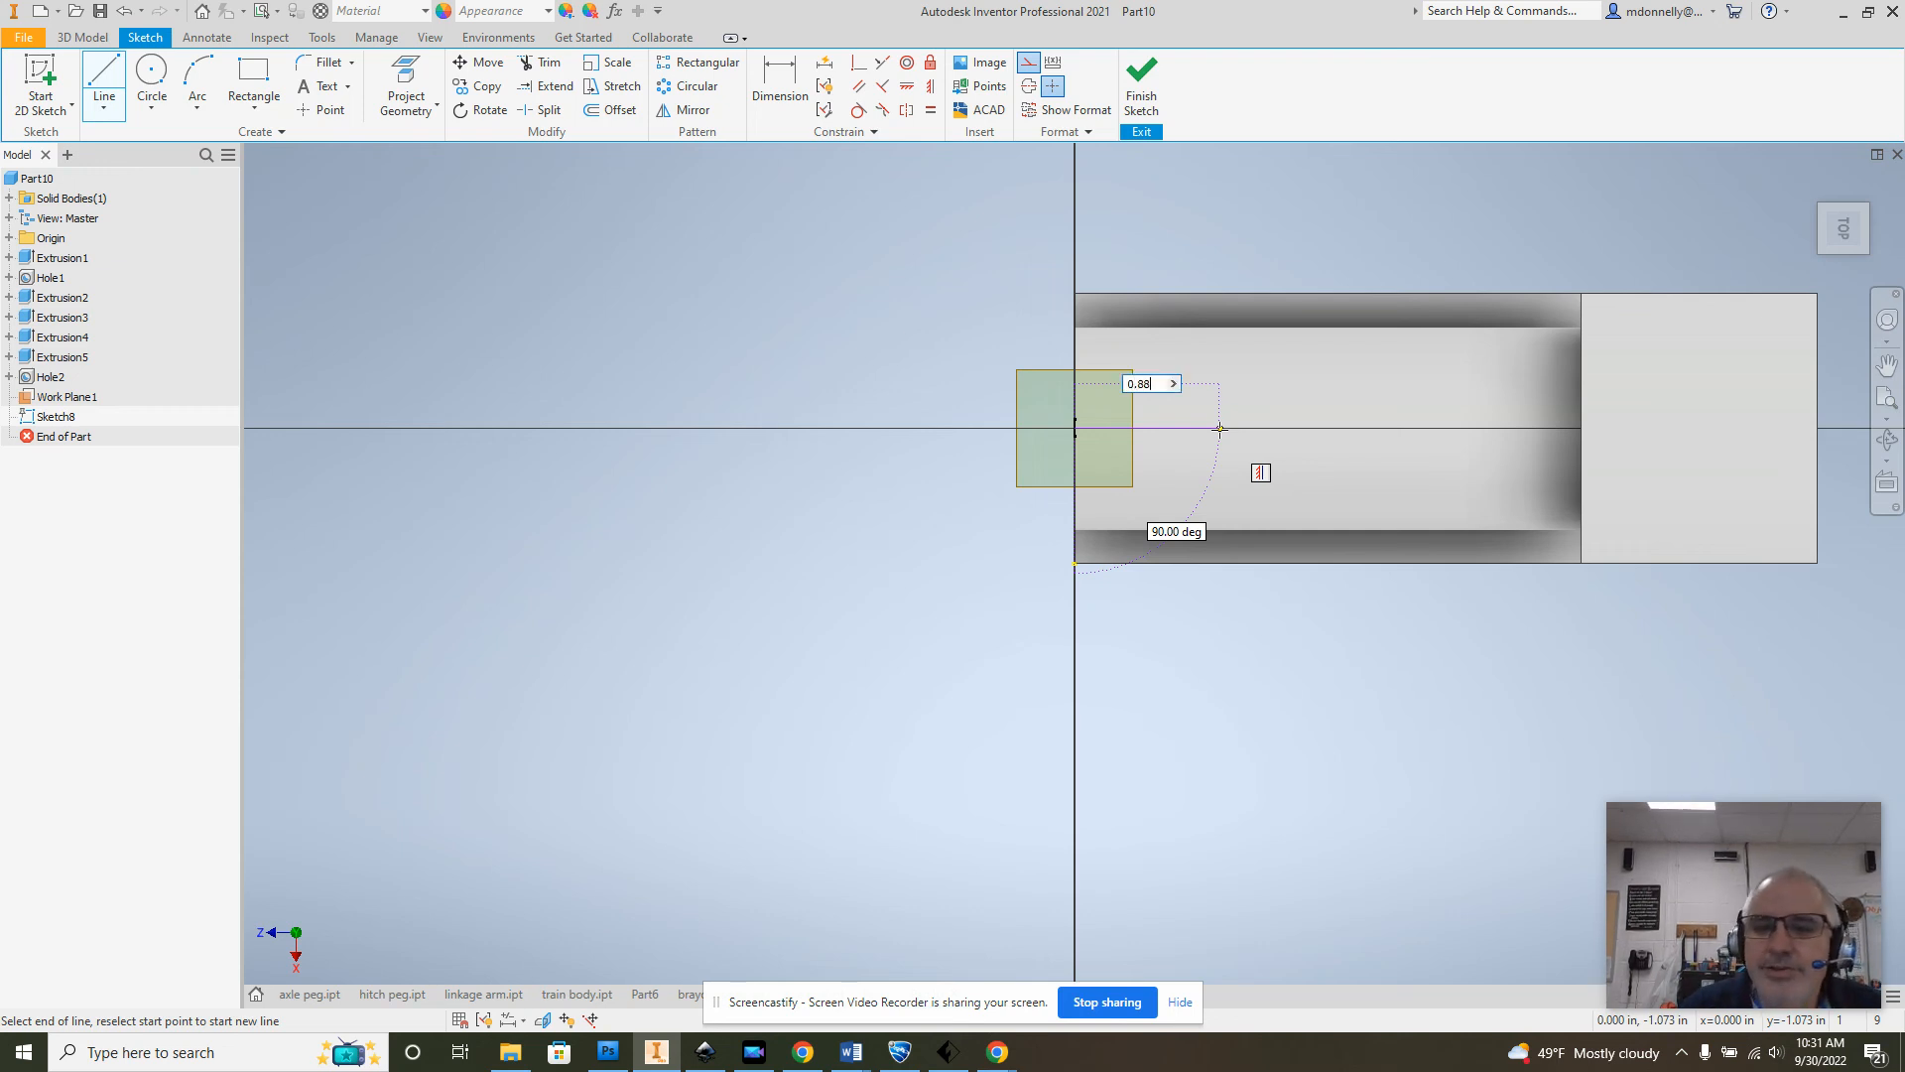
key(Return)
right_click(1236, 404)
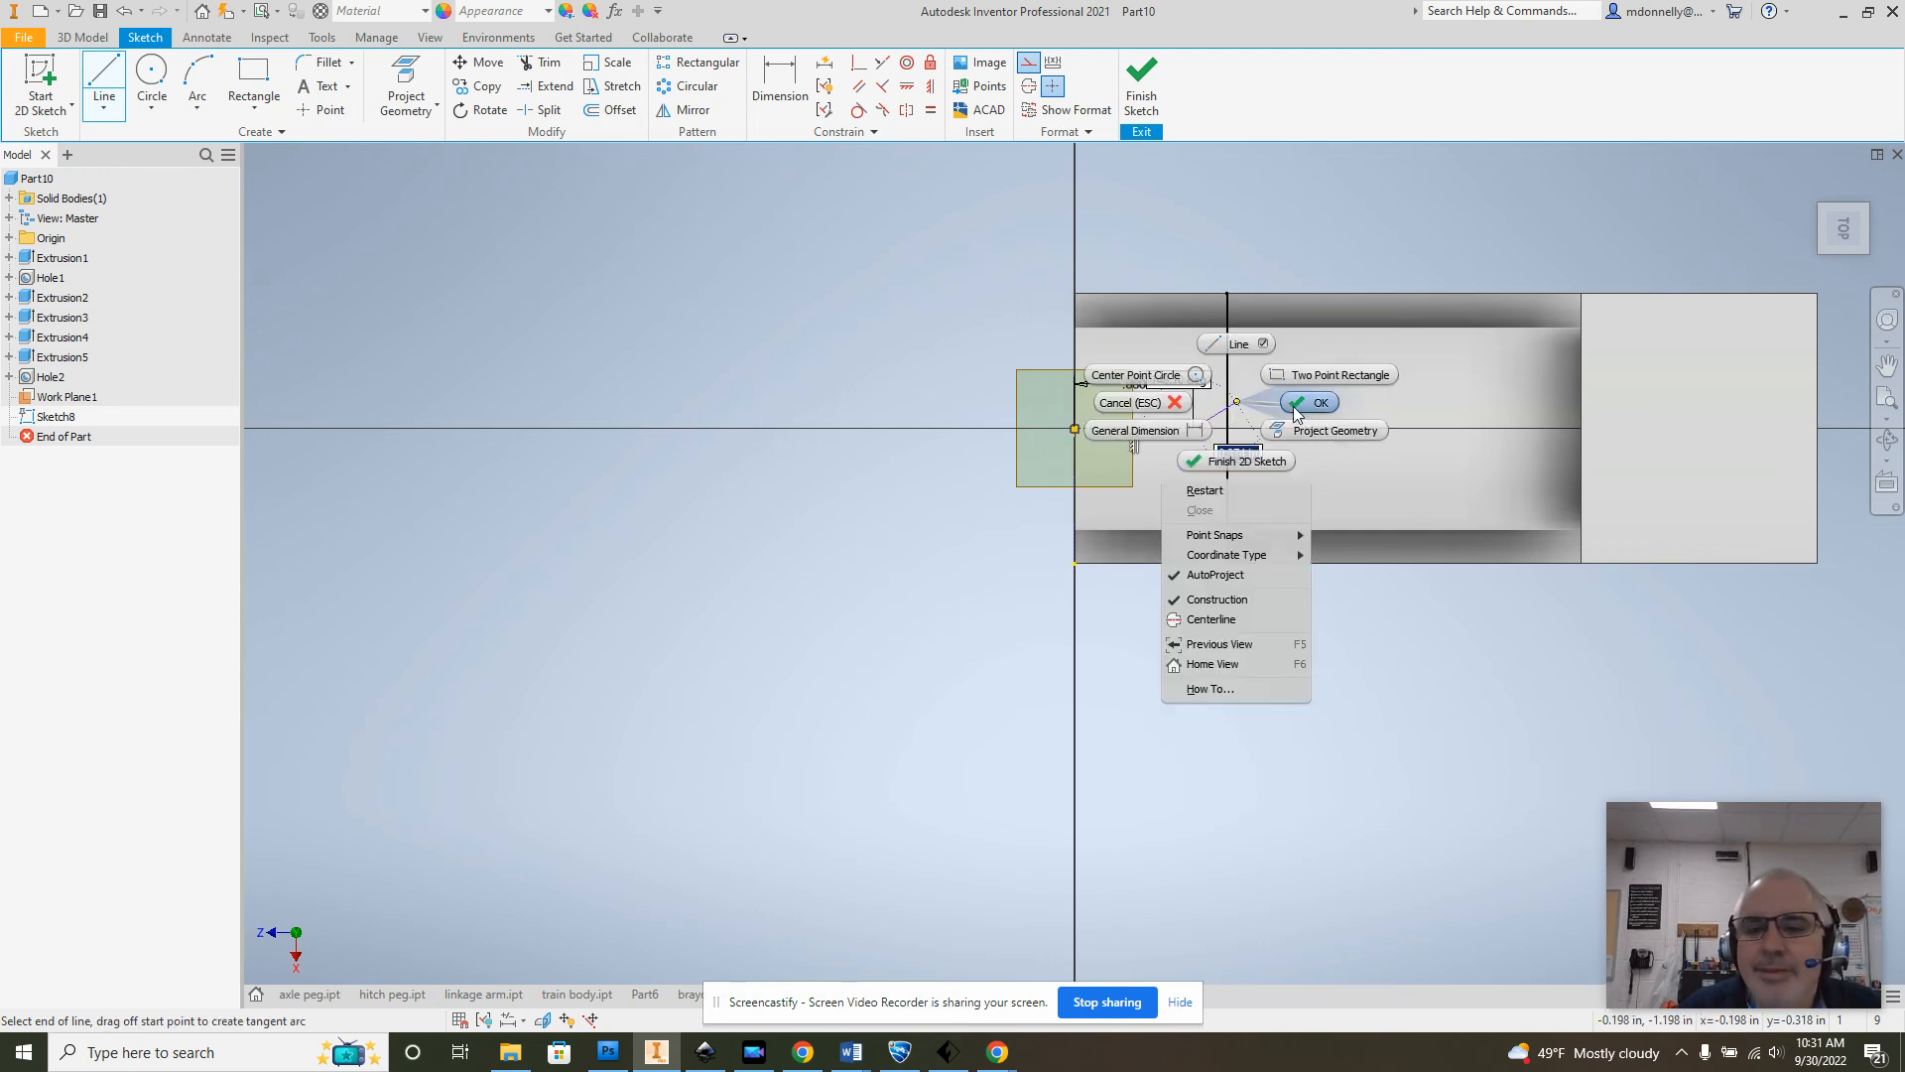
click(1300, 408)
Step: Draw a 0.5 in diameter circle centered on the end of the 0.88 in line and finish the sketch
key(c)
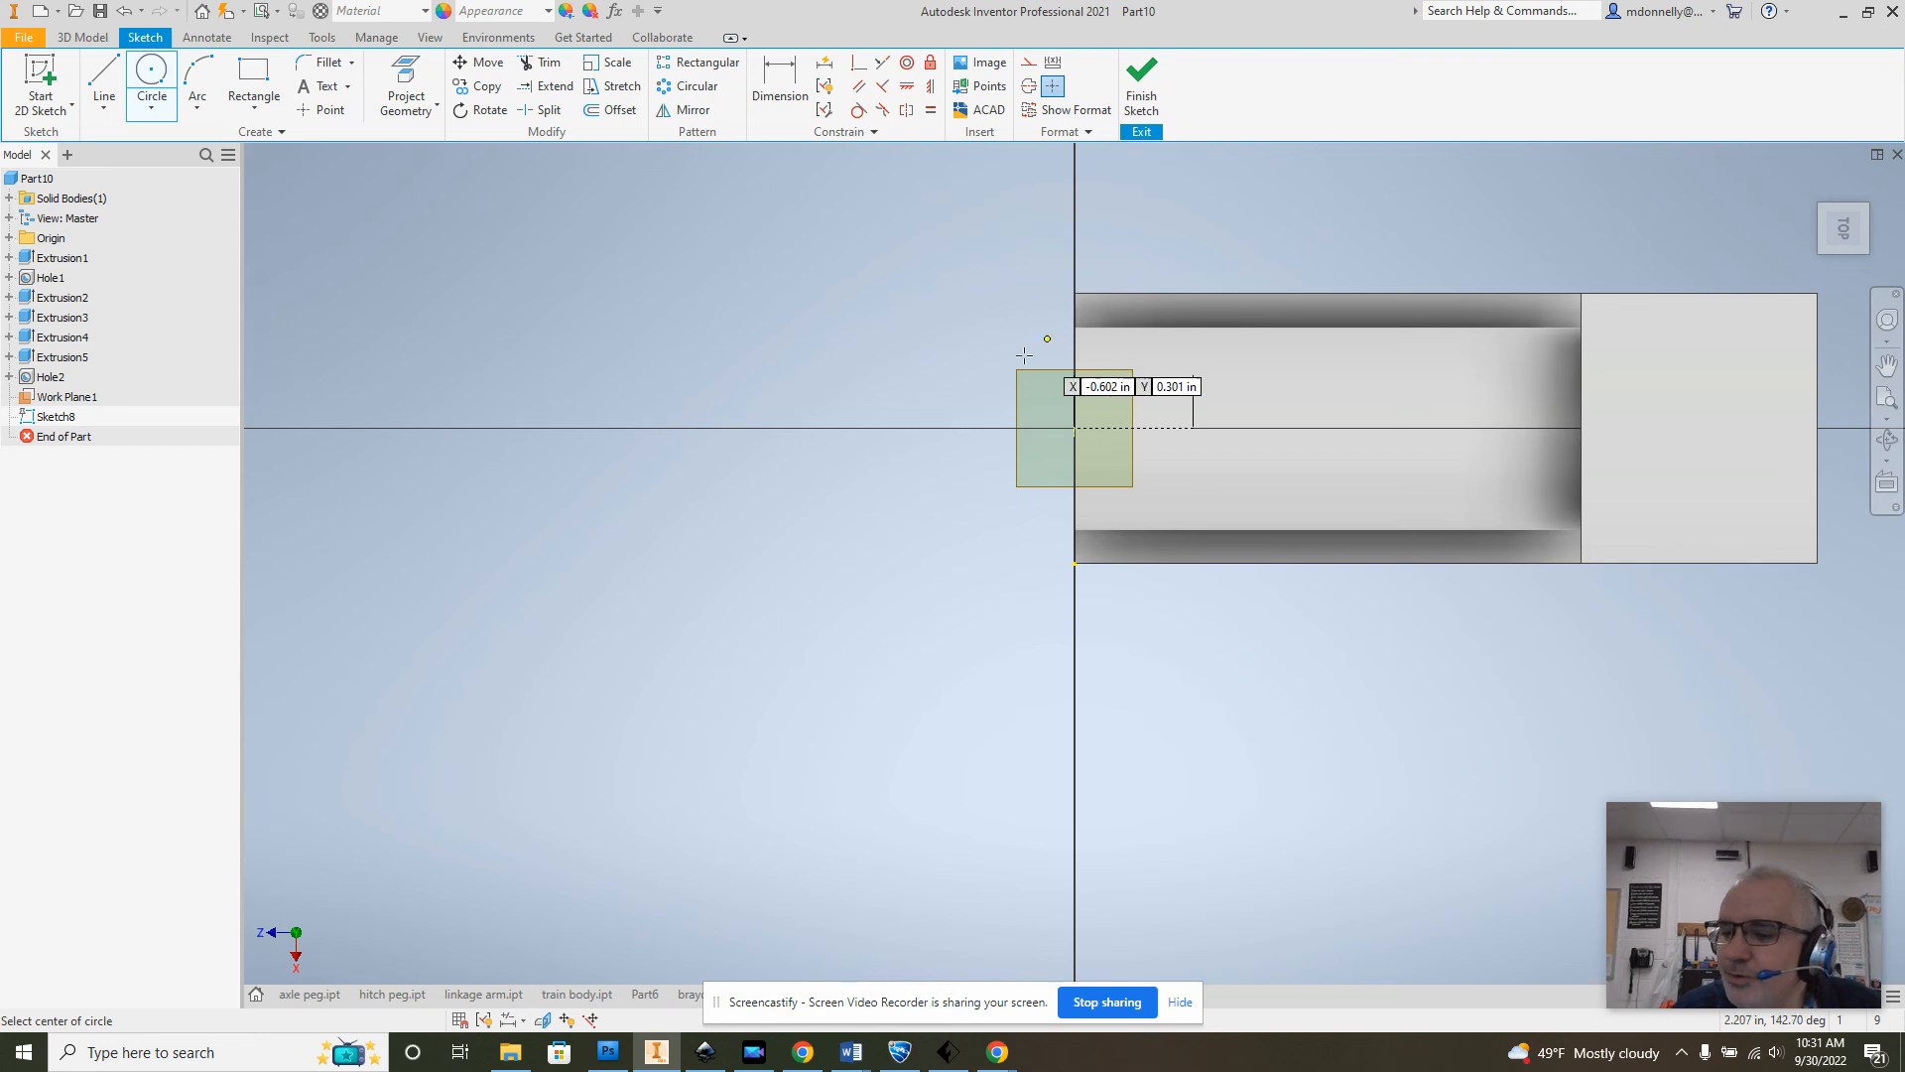
click(1194, 427)
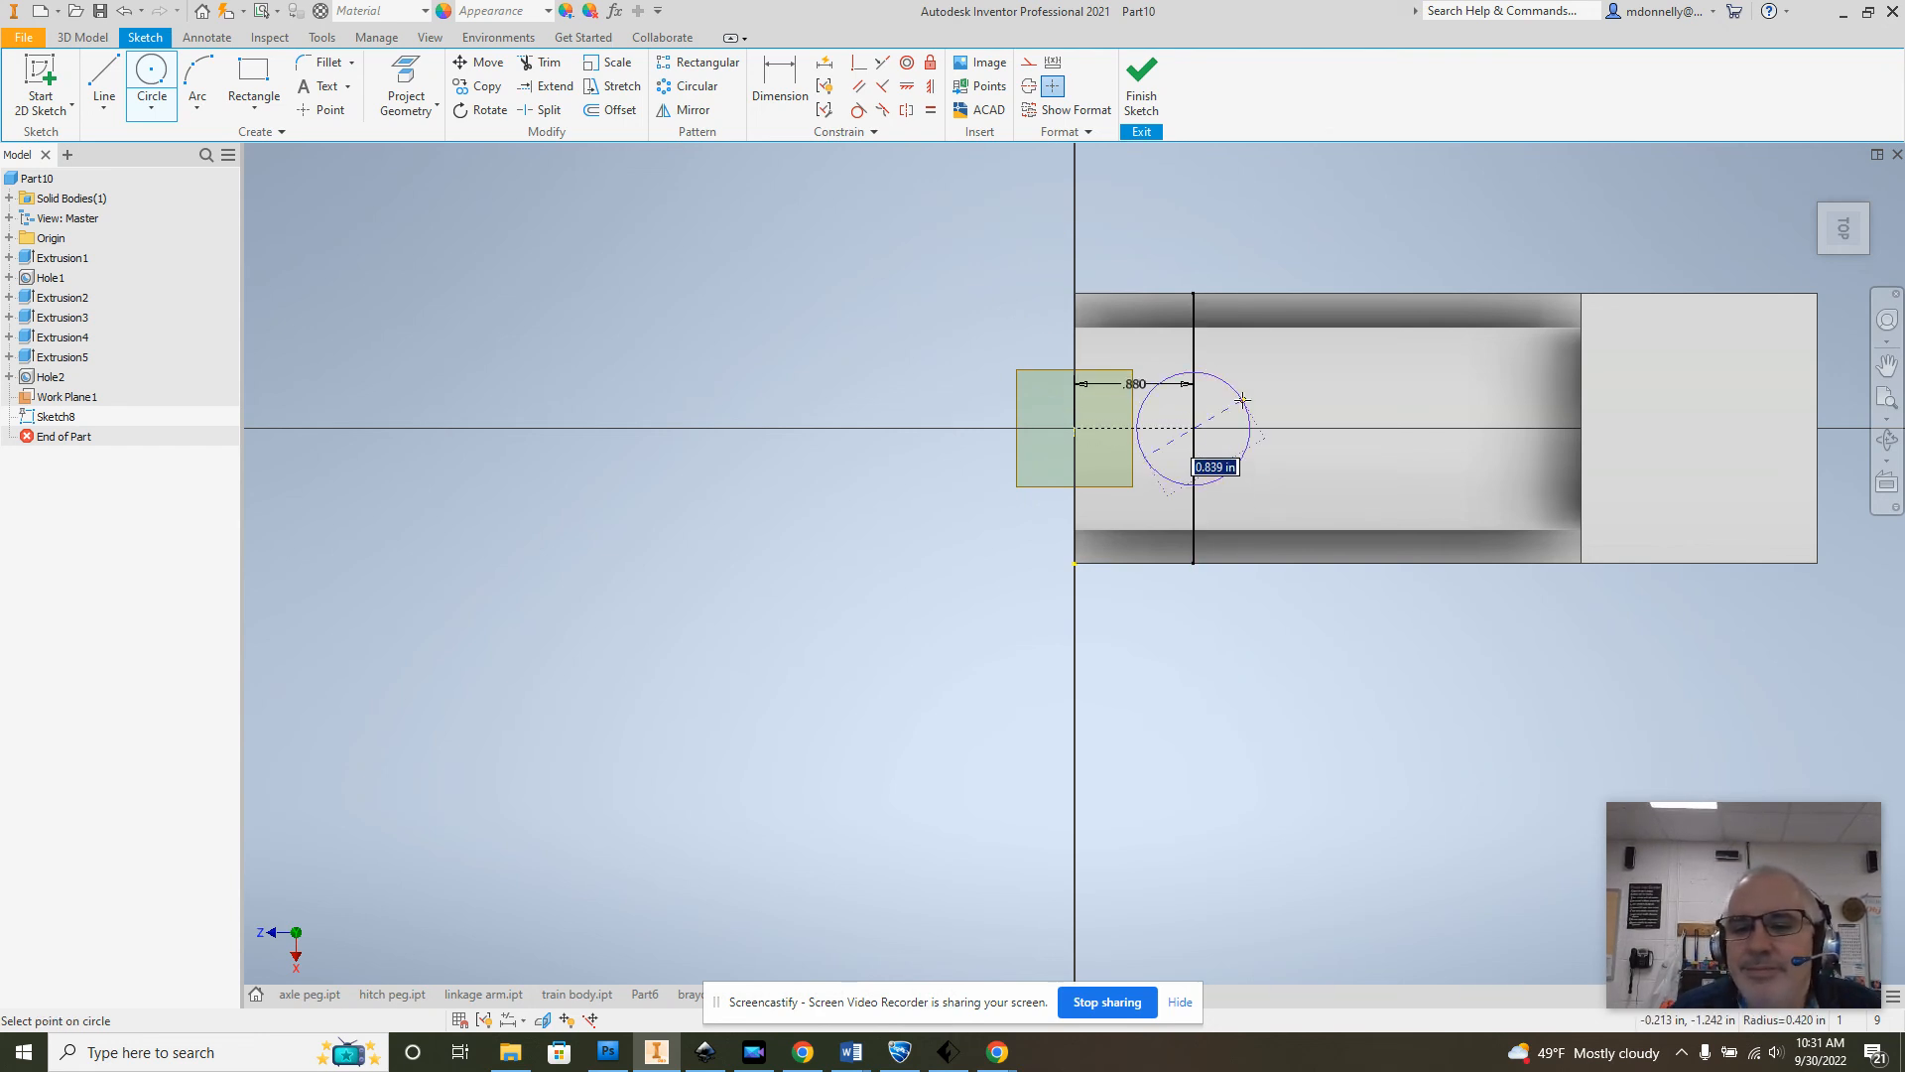
text(0.5)
key(Return)
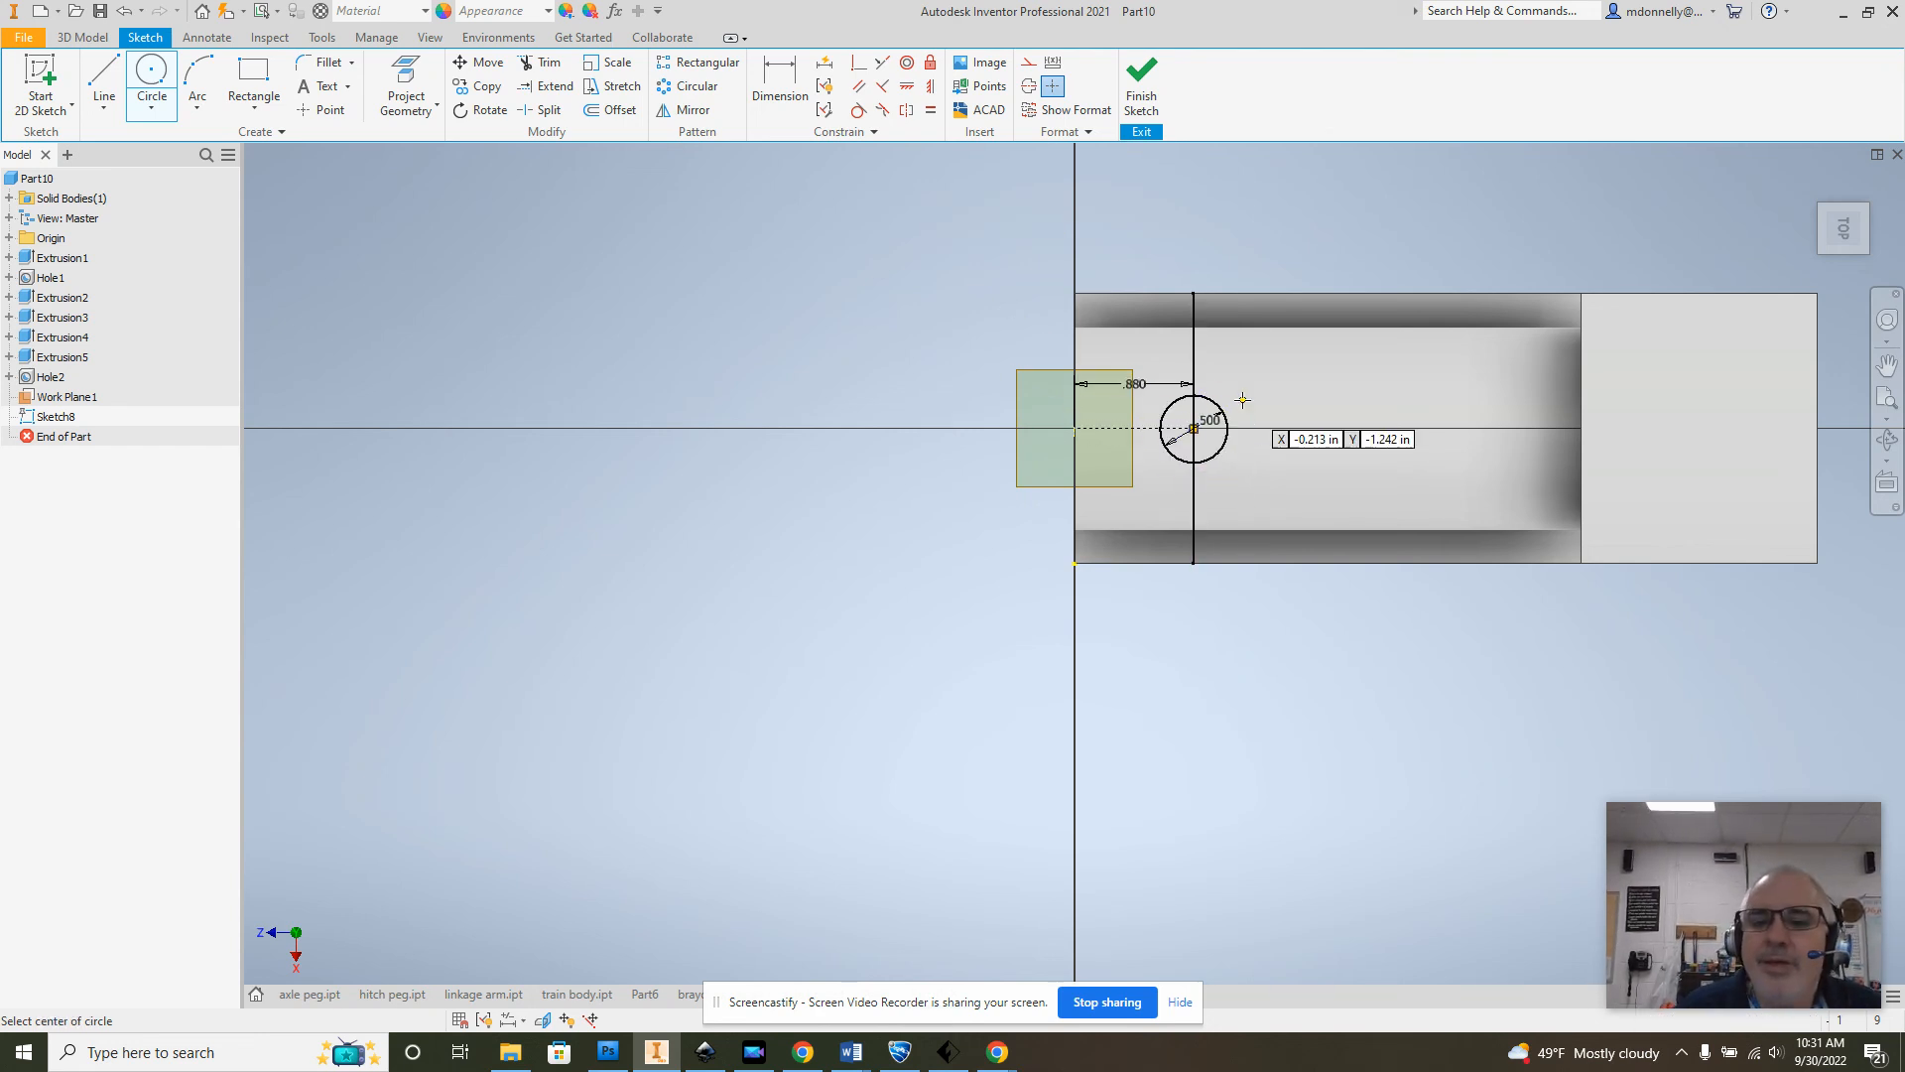
click(1143, 79)
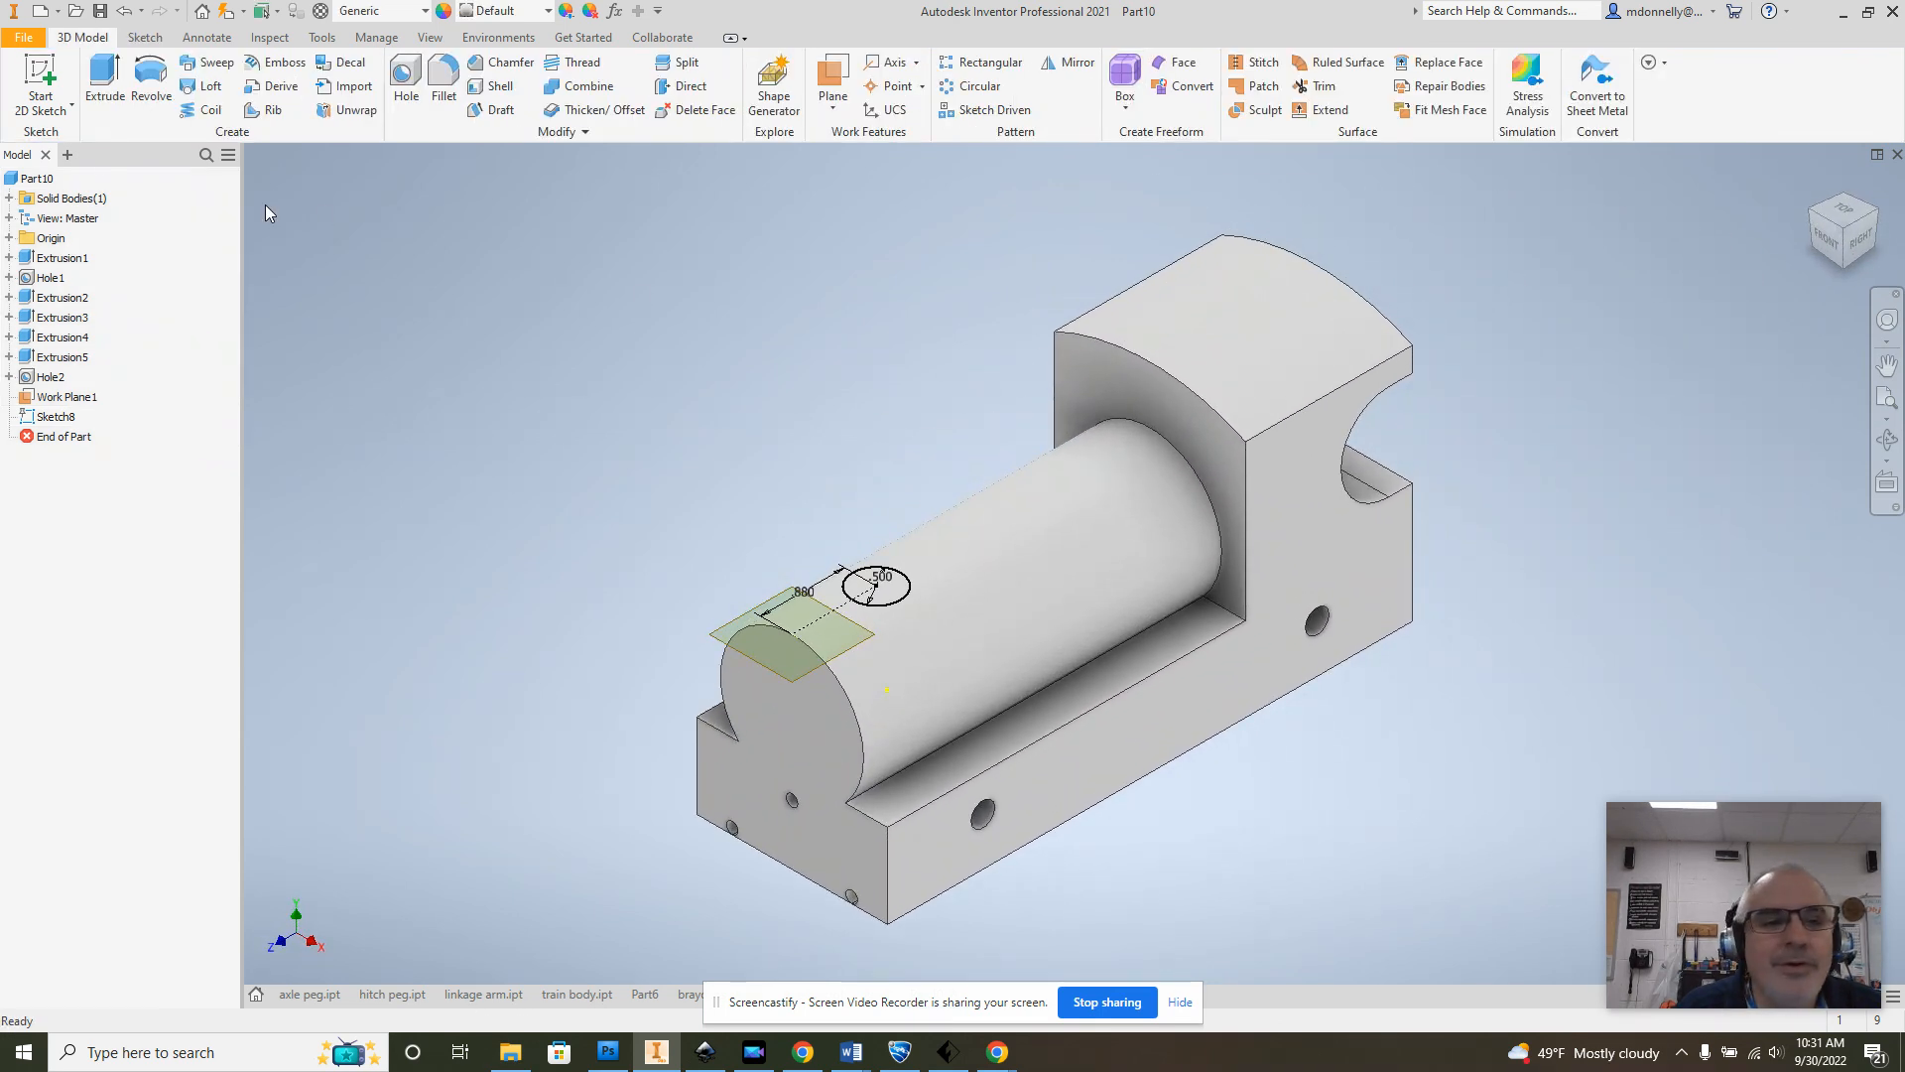
Step: Cut-extrude the boiler-top circle 0.25 in deep, directed down into the boiler
click(104, 80)
click(297, 610)
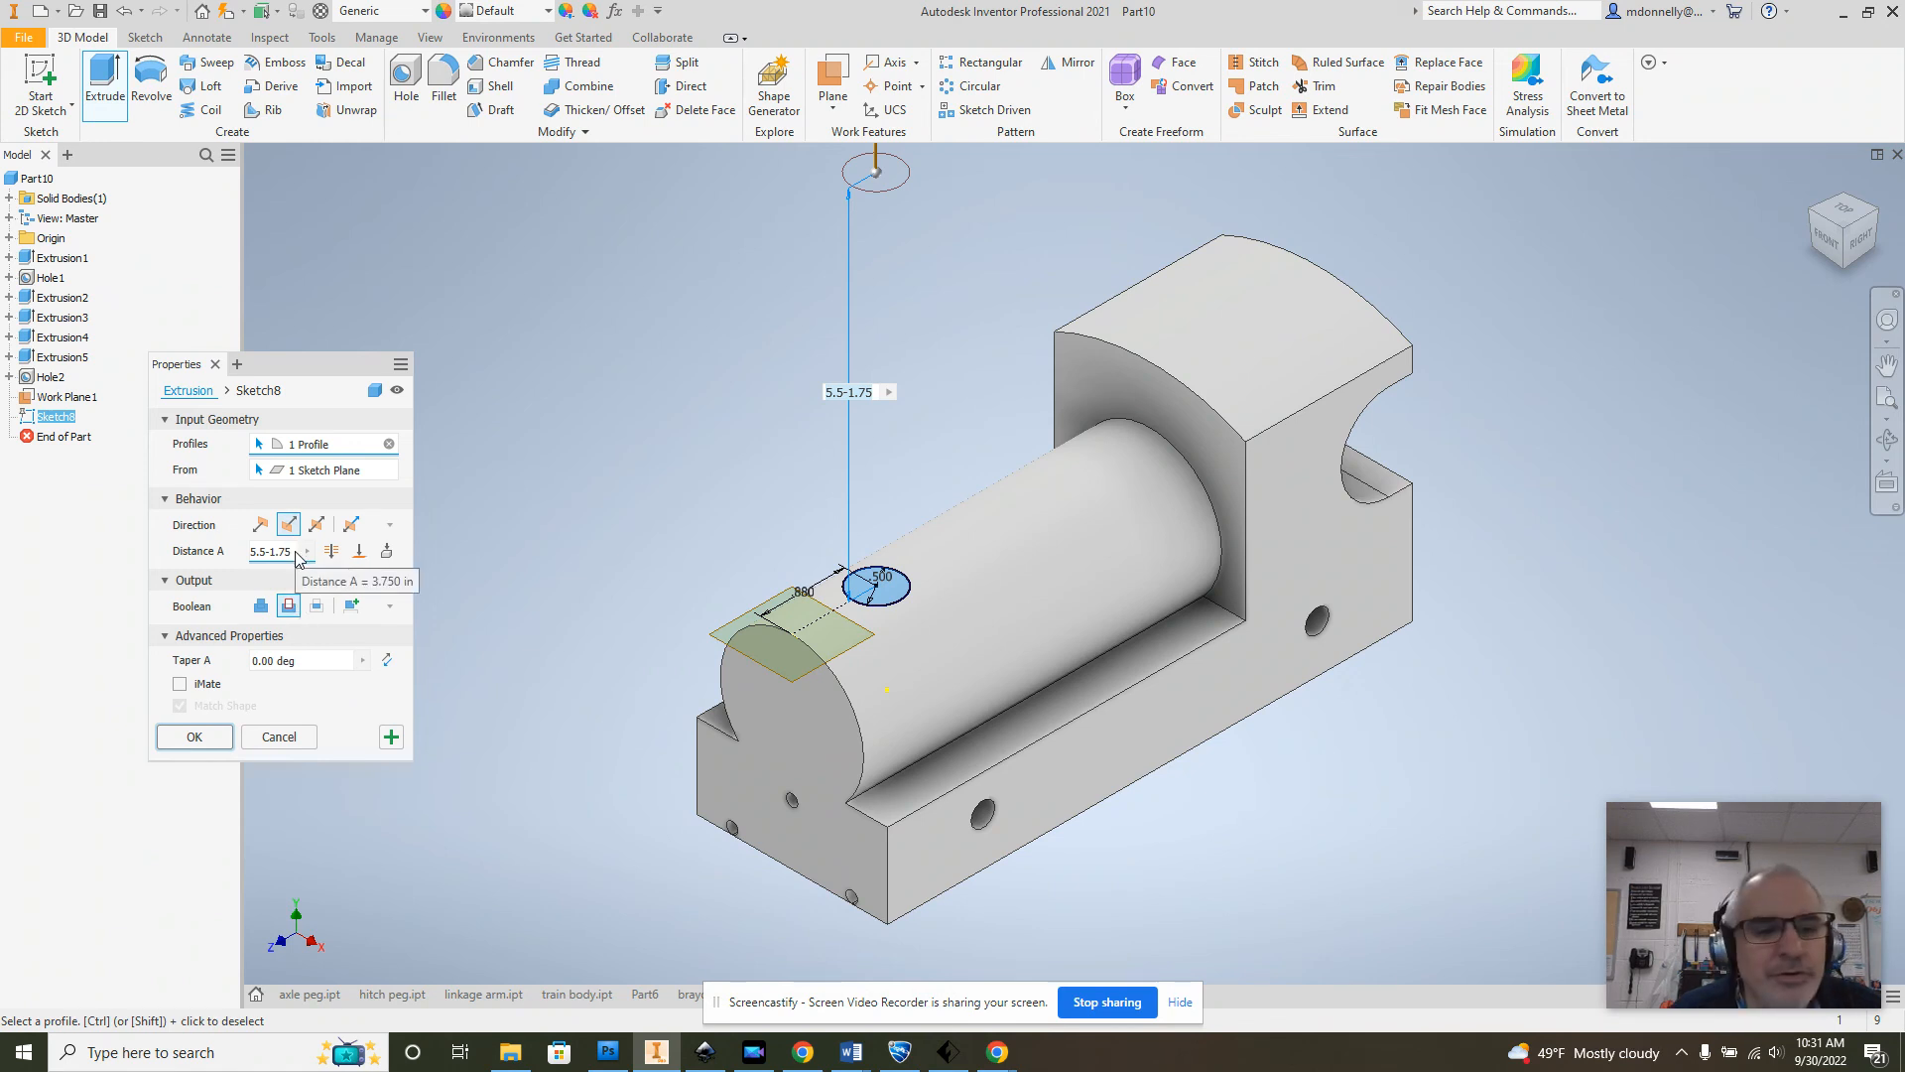
double_click(297, 558)
text(0.25)
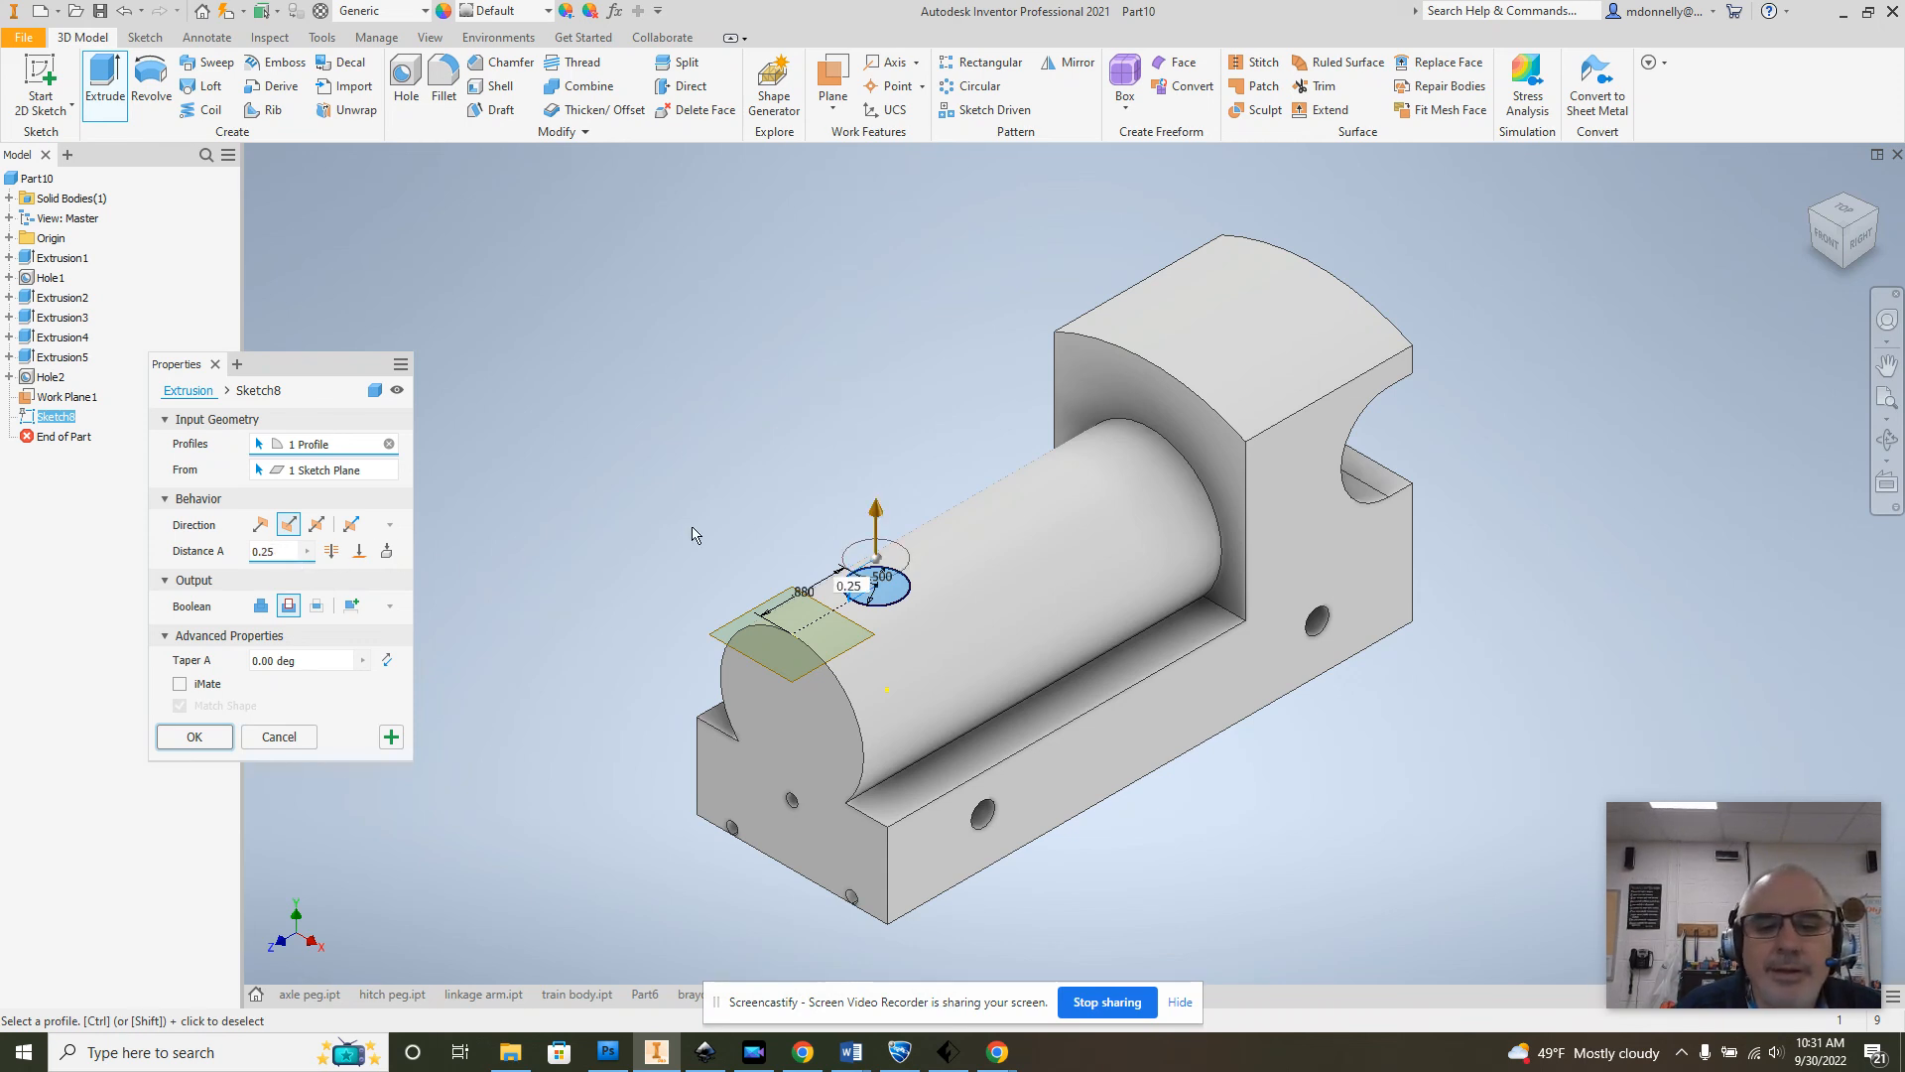
click(266, 527)
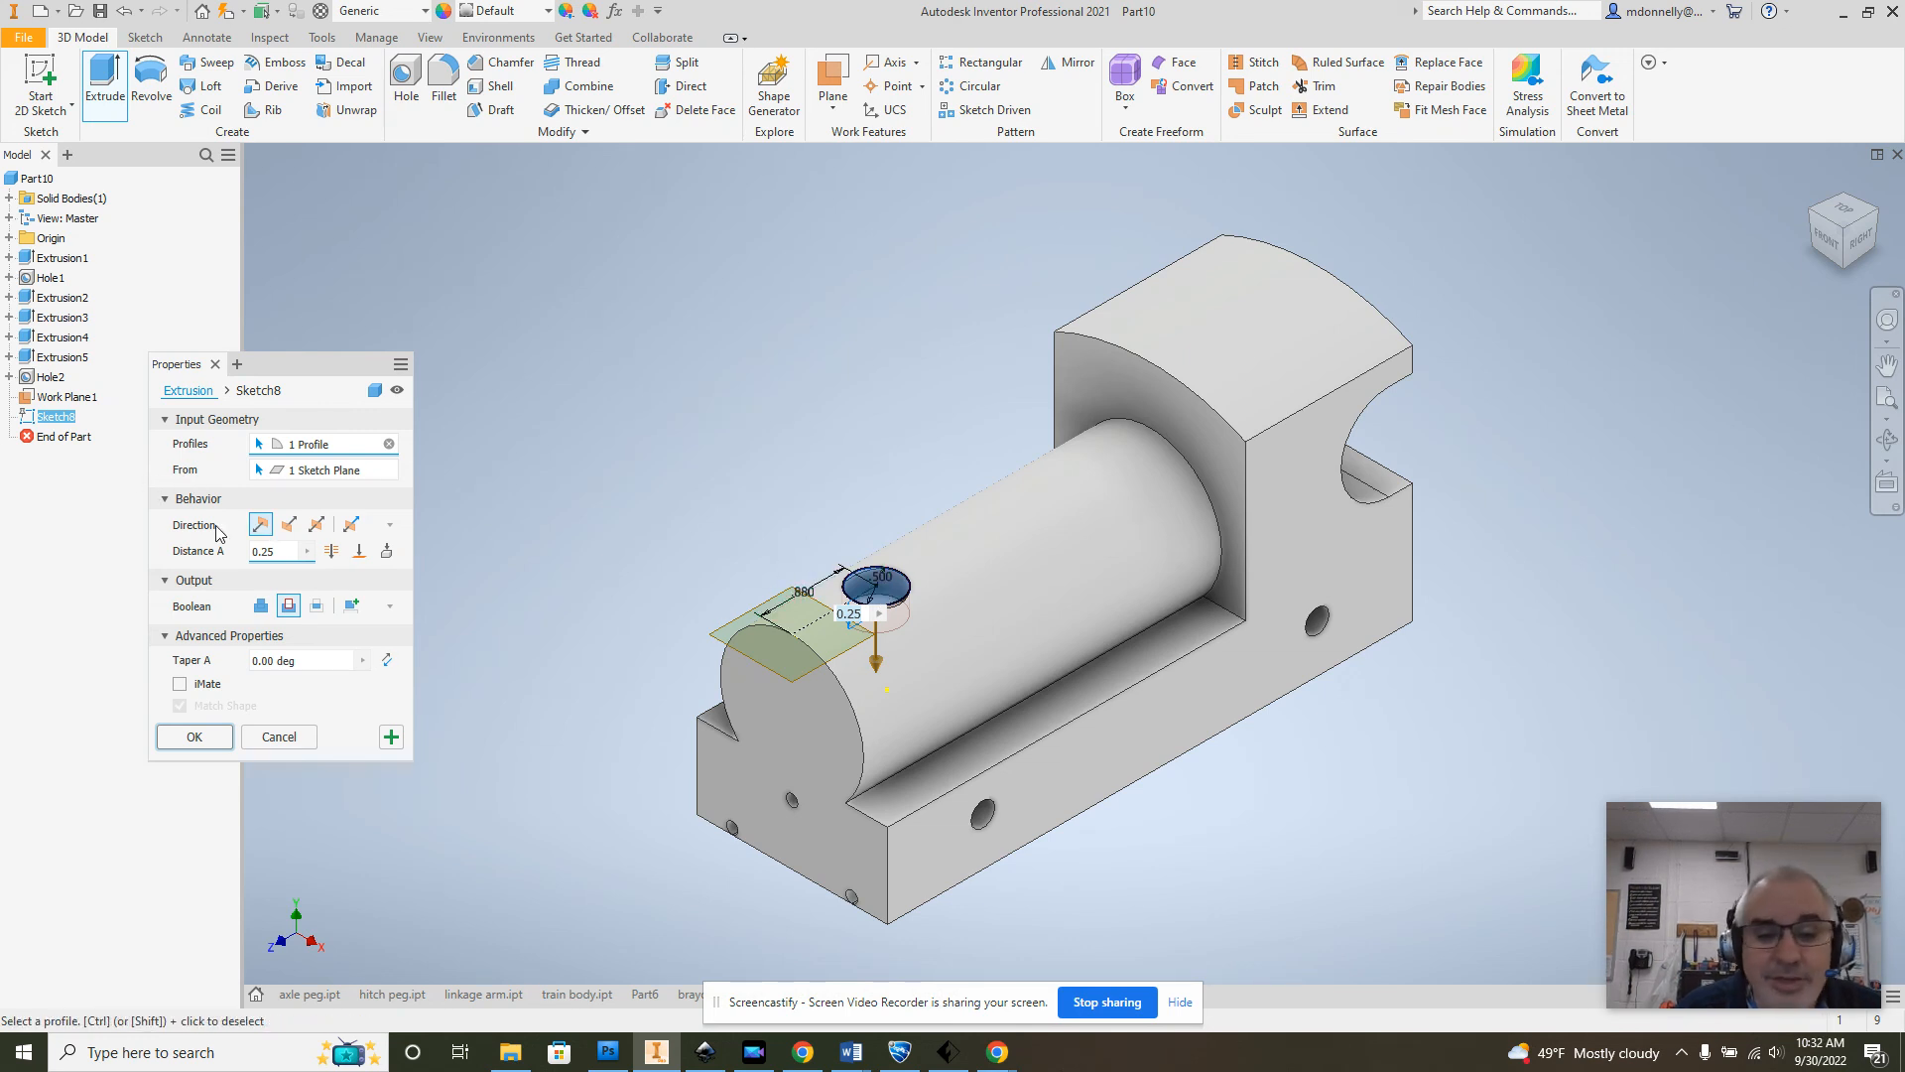
click(195, 736)
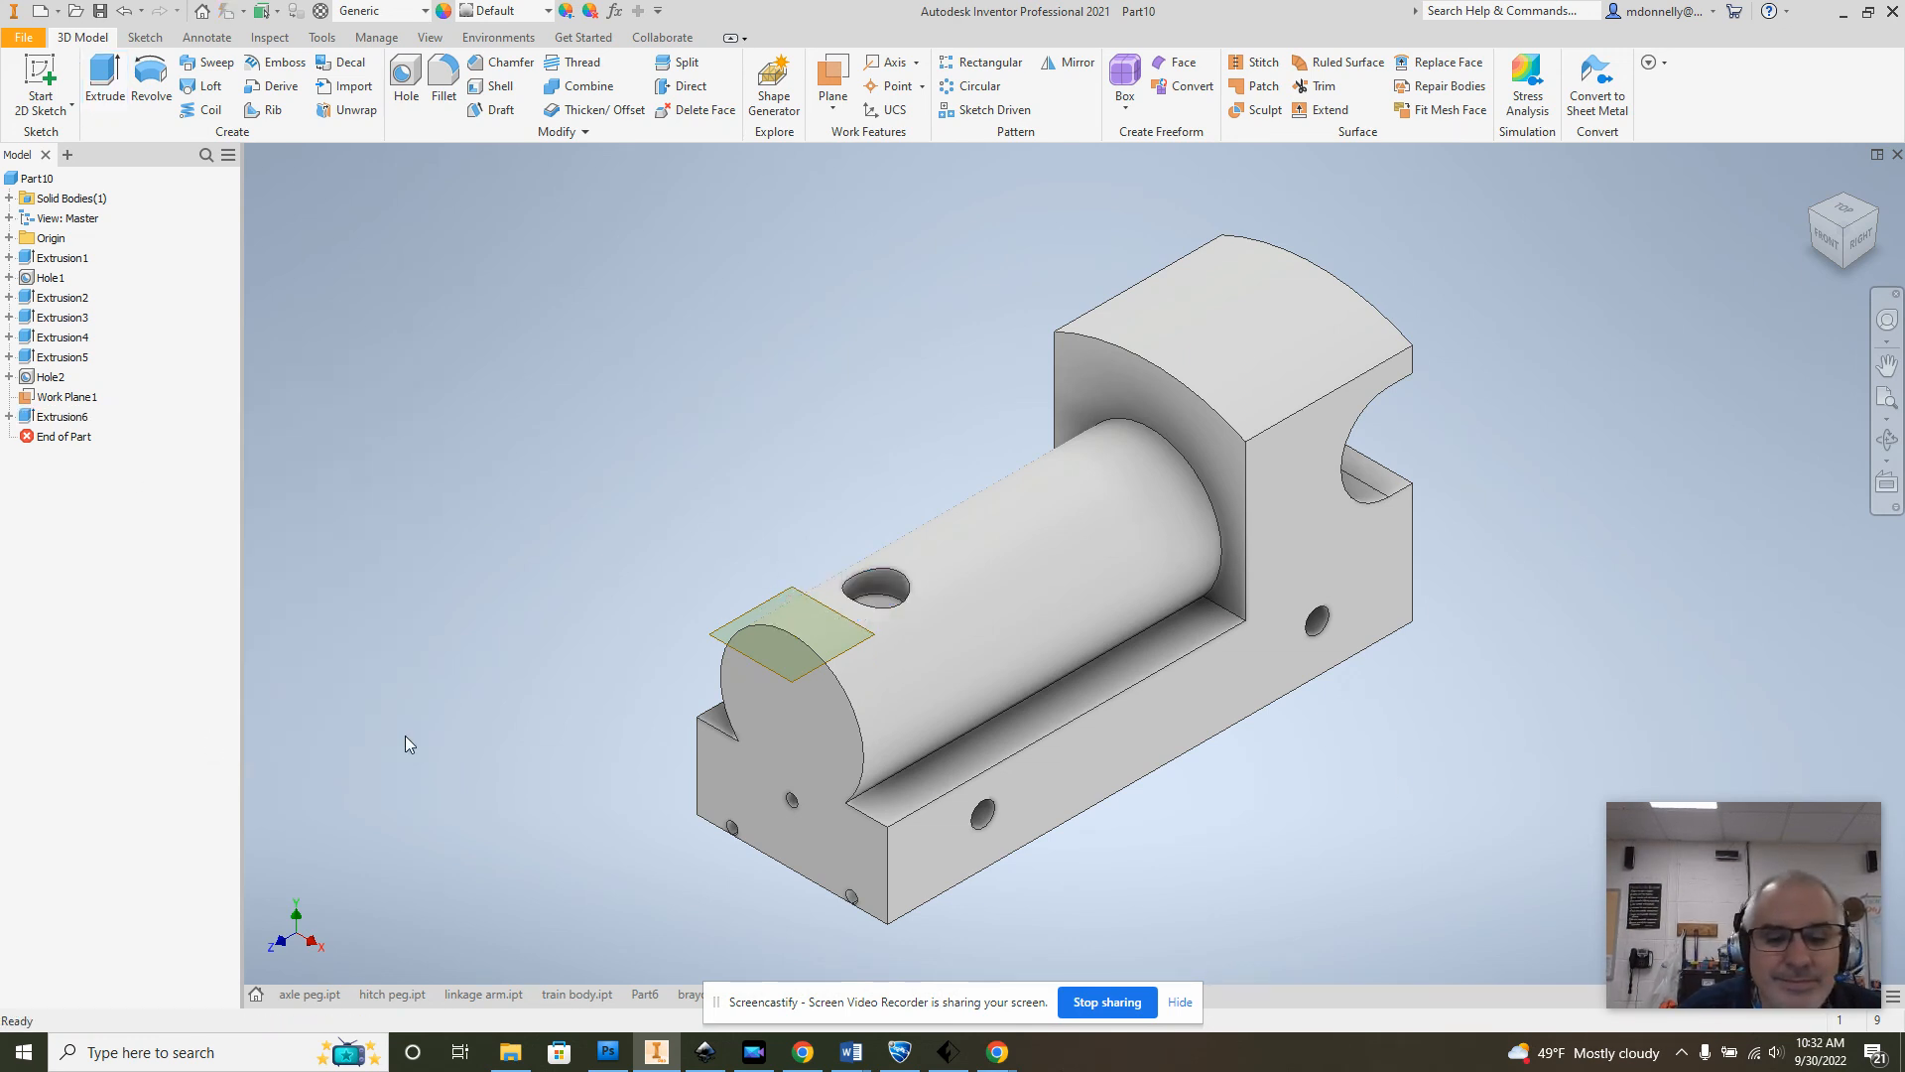
right_click(1349, 816)
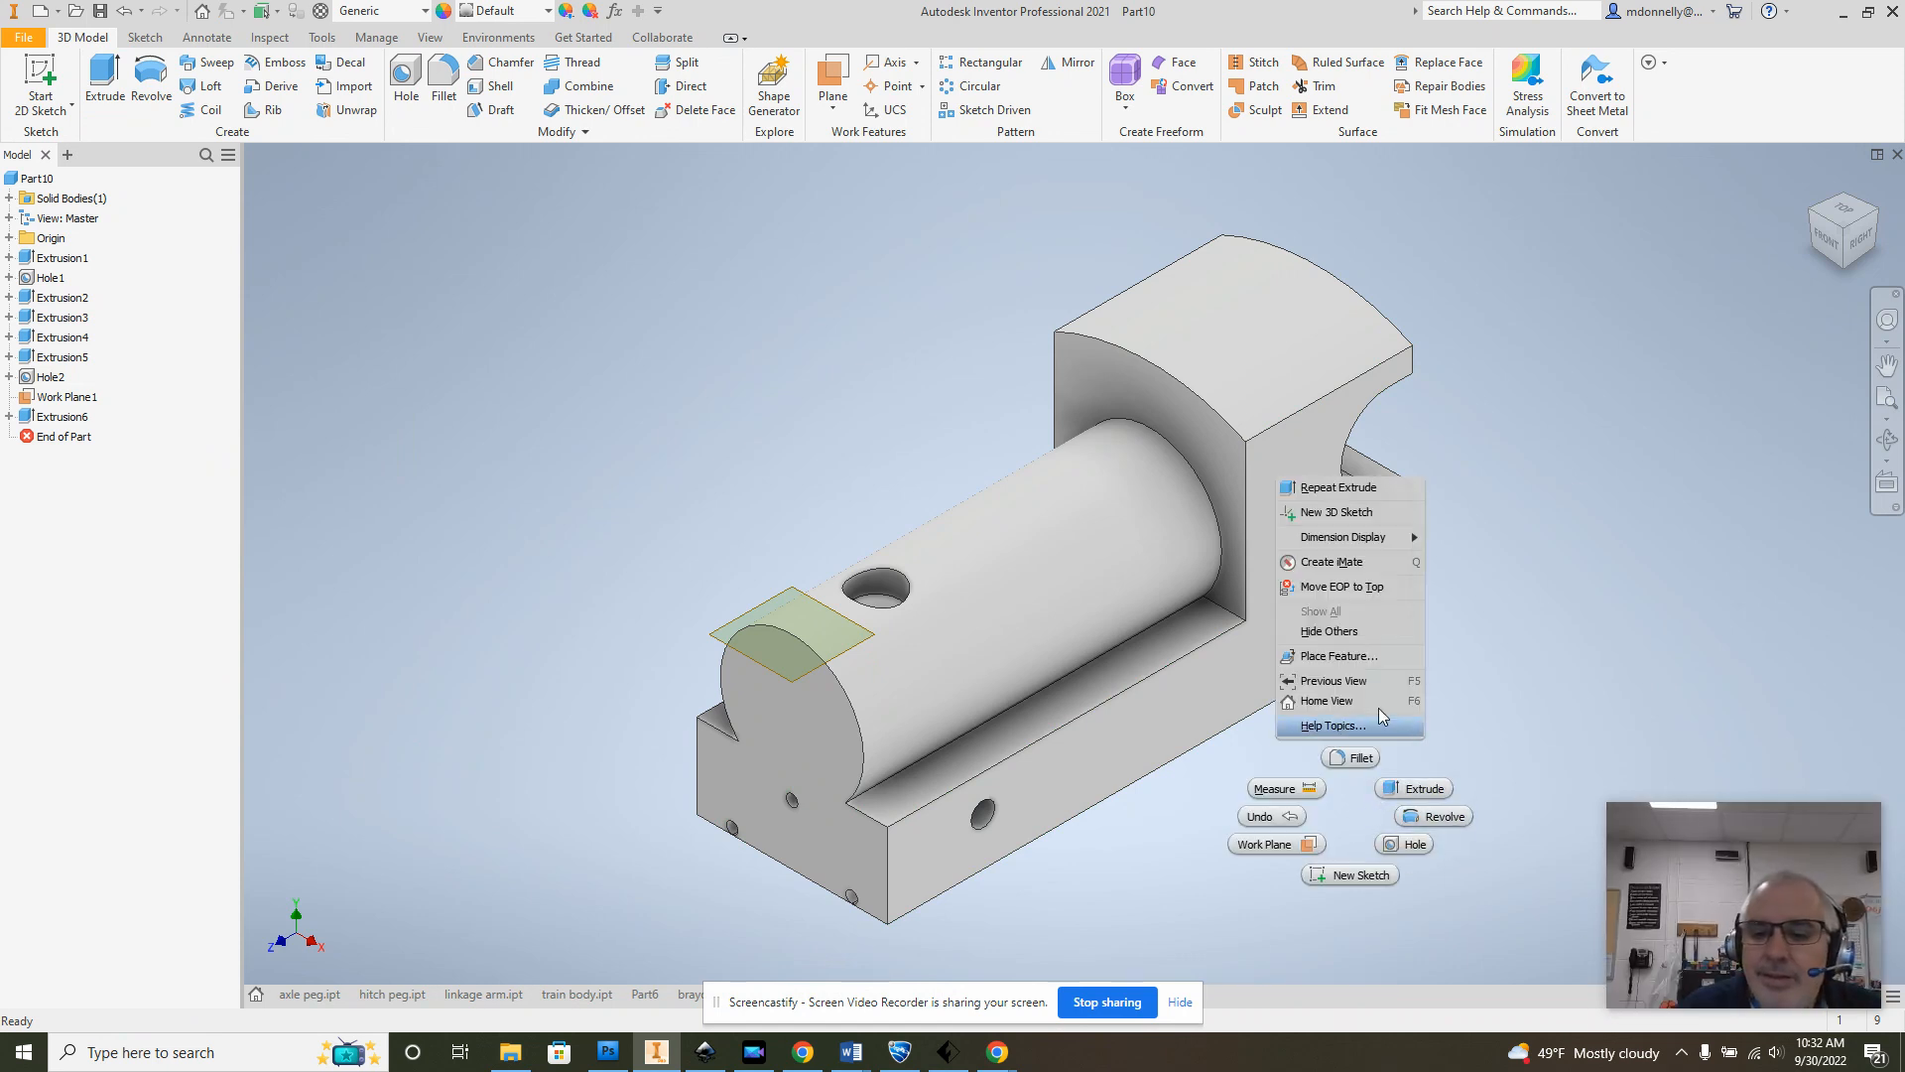
click(1651, 677)
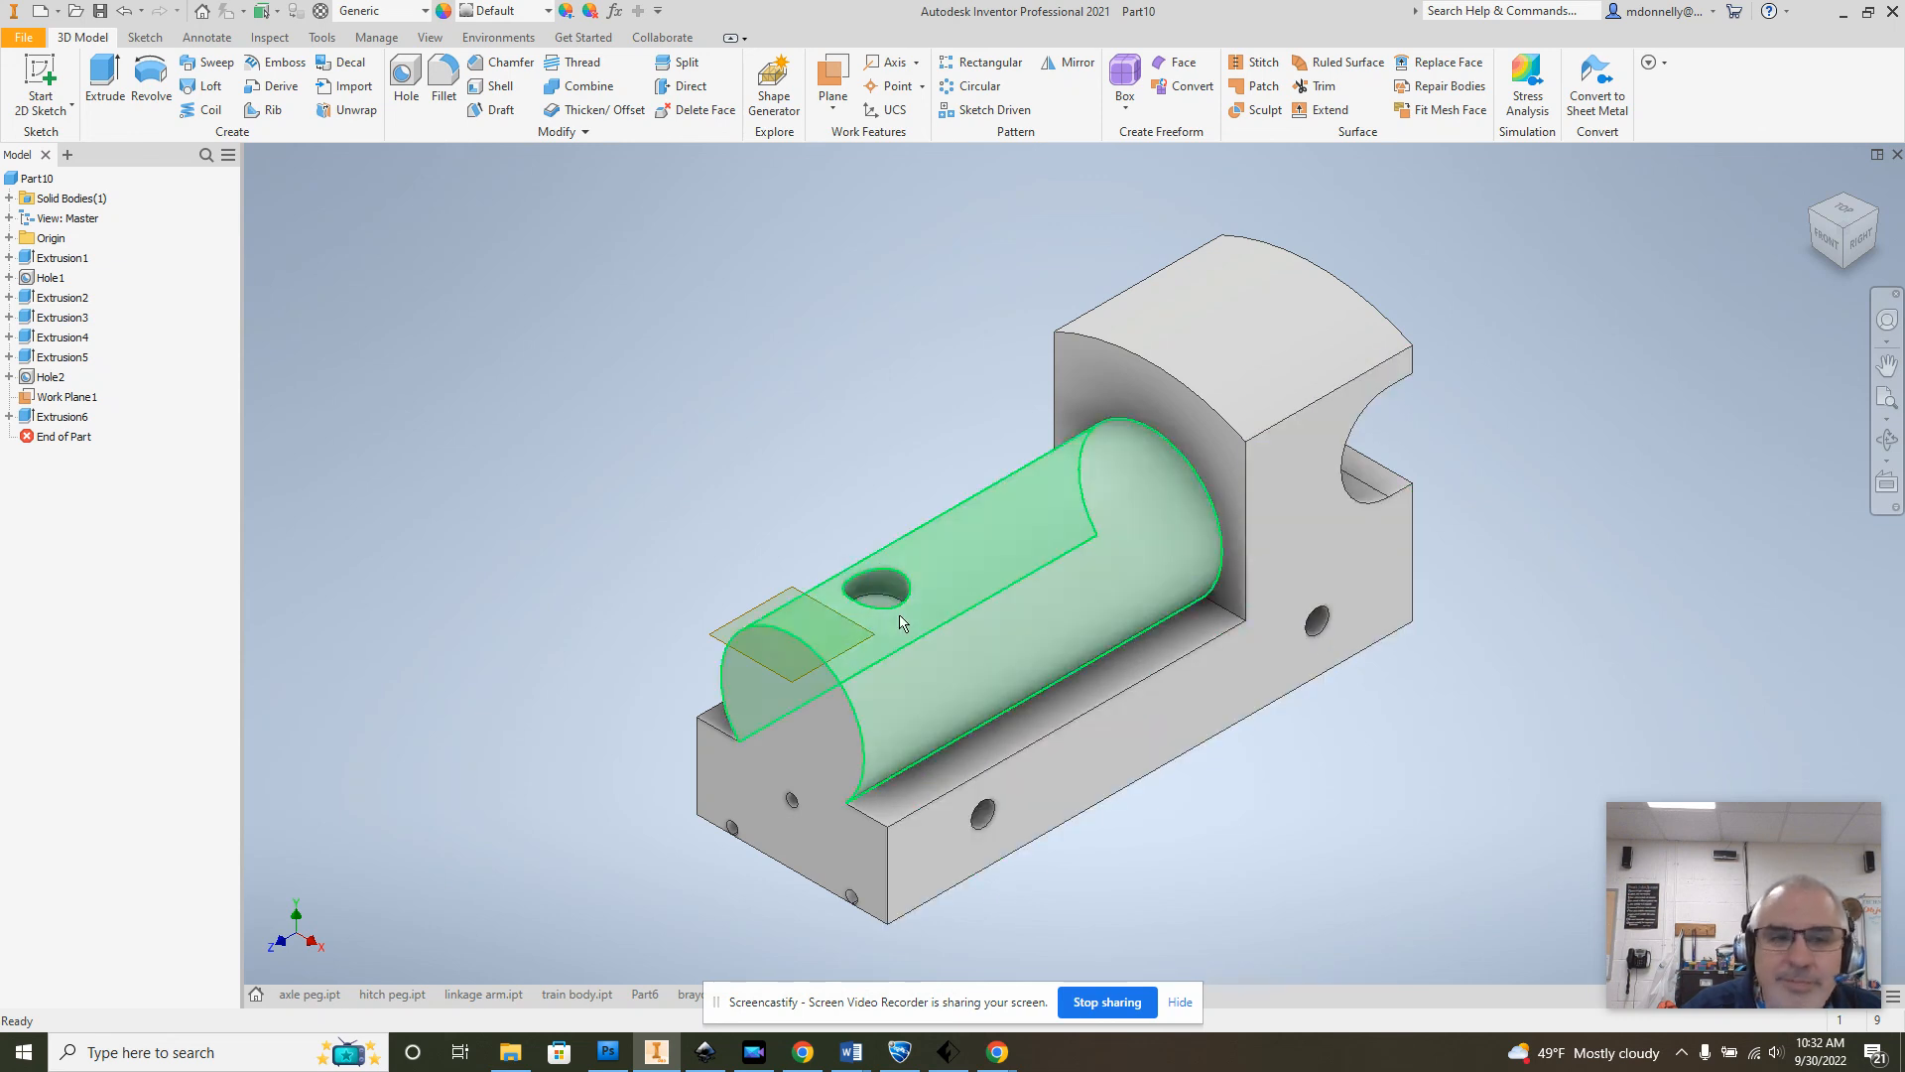
Step: Start a 0.1 in constant-radius fillet on the boiler's front edge and the base's long side edges, front vertical corners and upper front edges
click(444, 80)
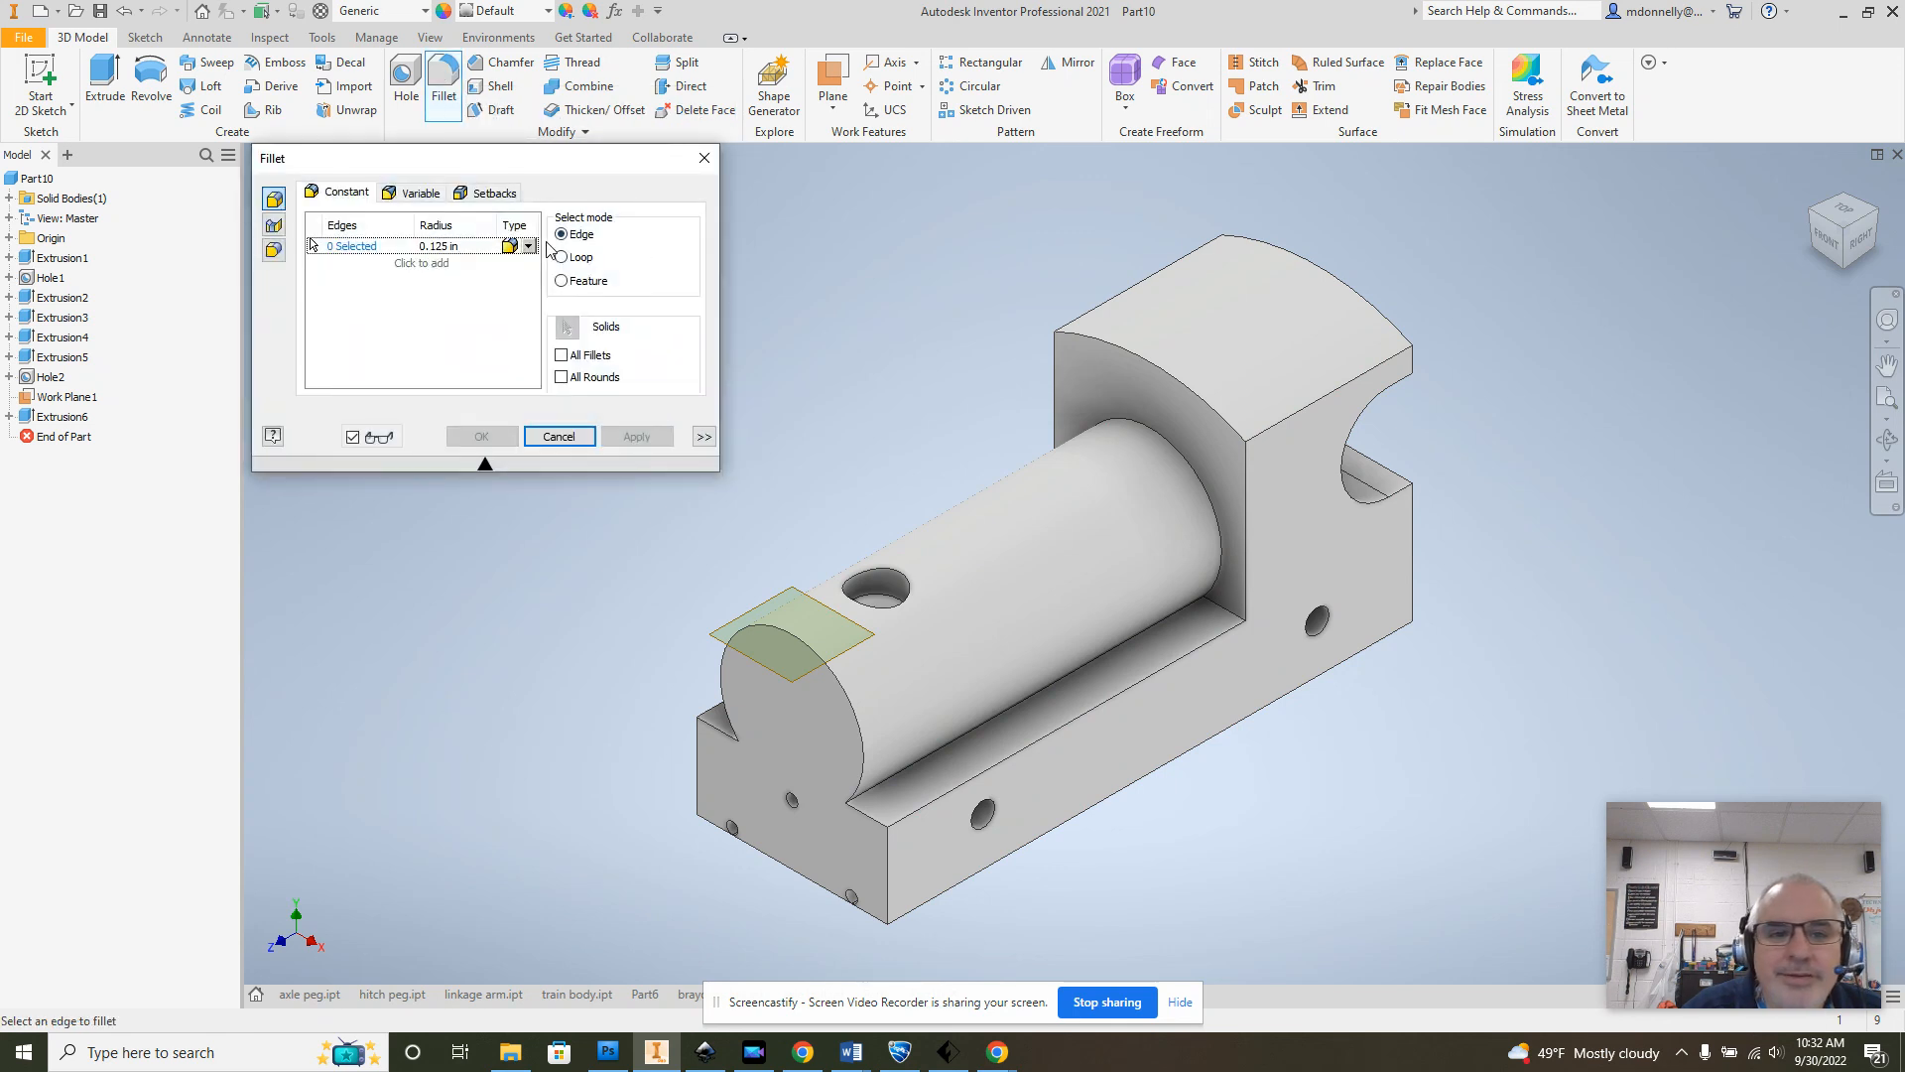
click(454, 245)
text(0.1)
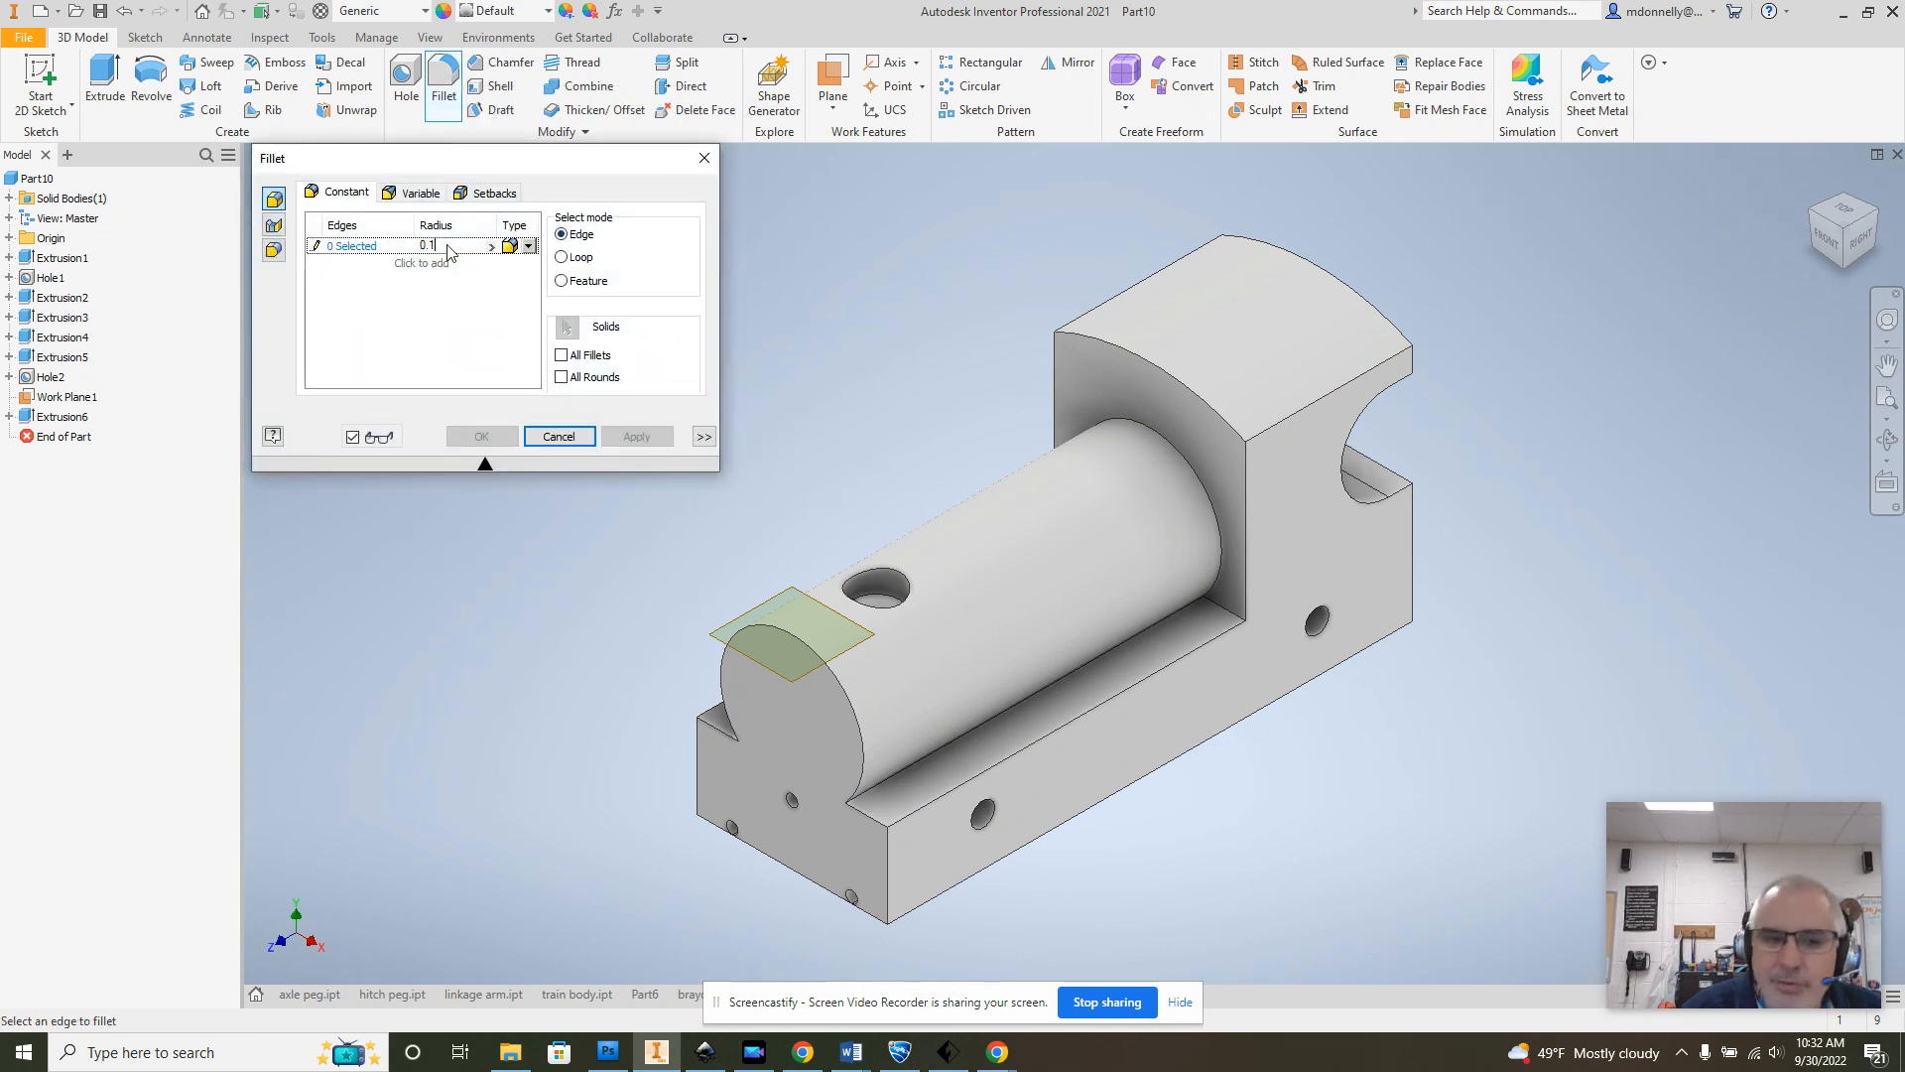
click(859, 721)
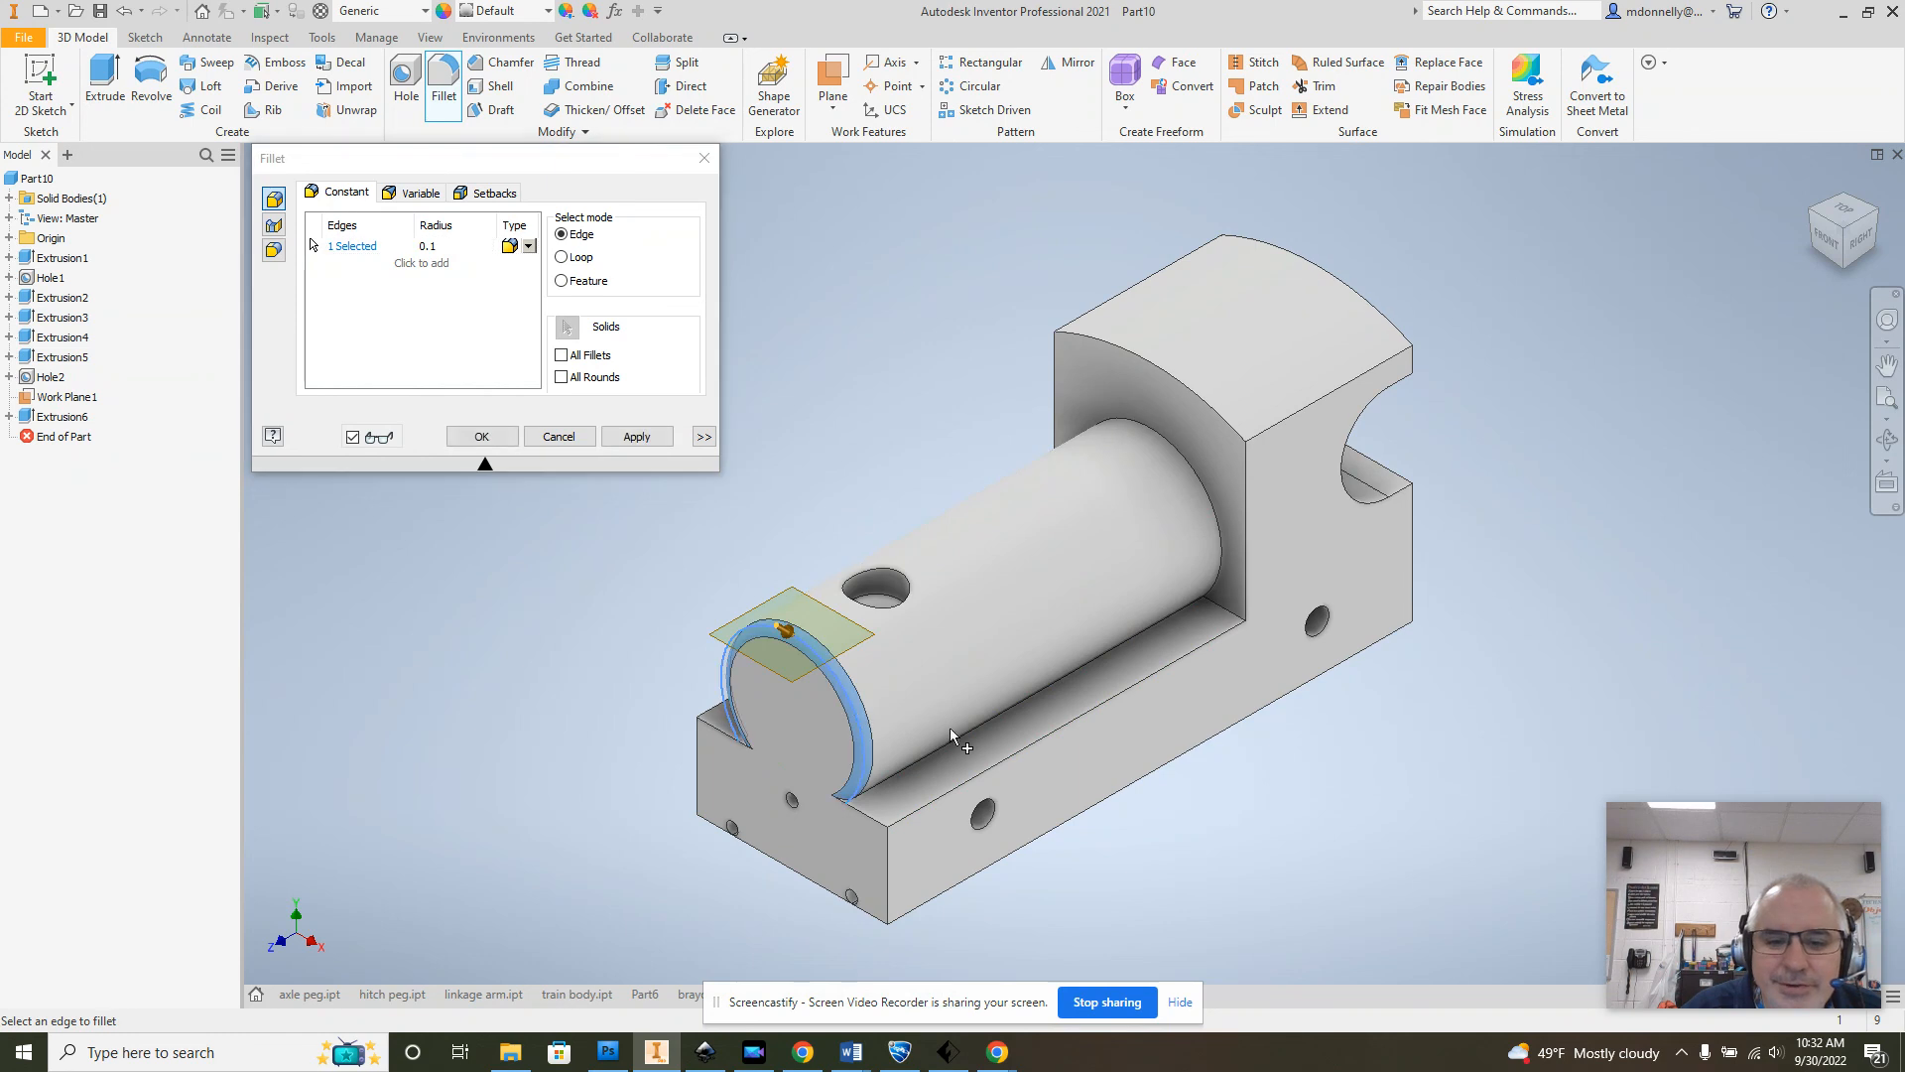
click(1006, 760)
click(1056, 826)
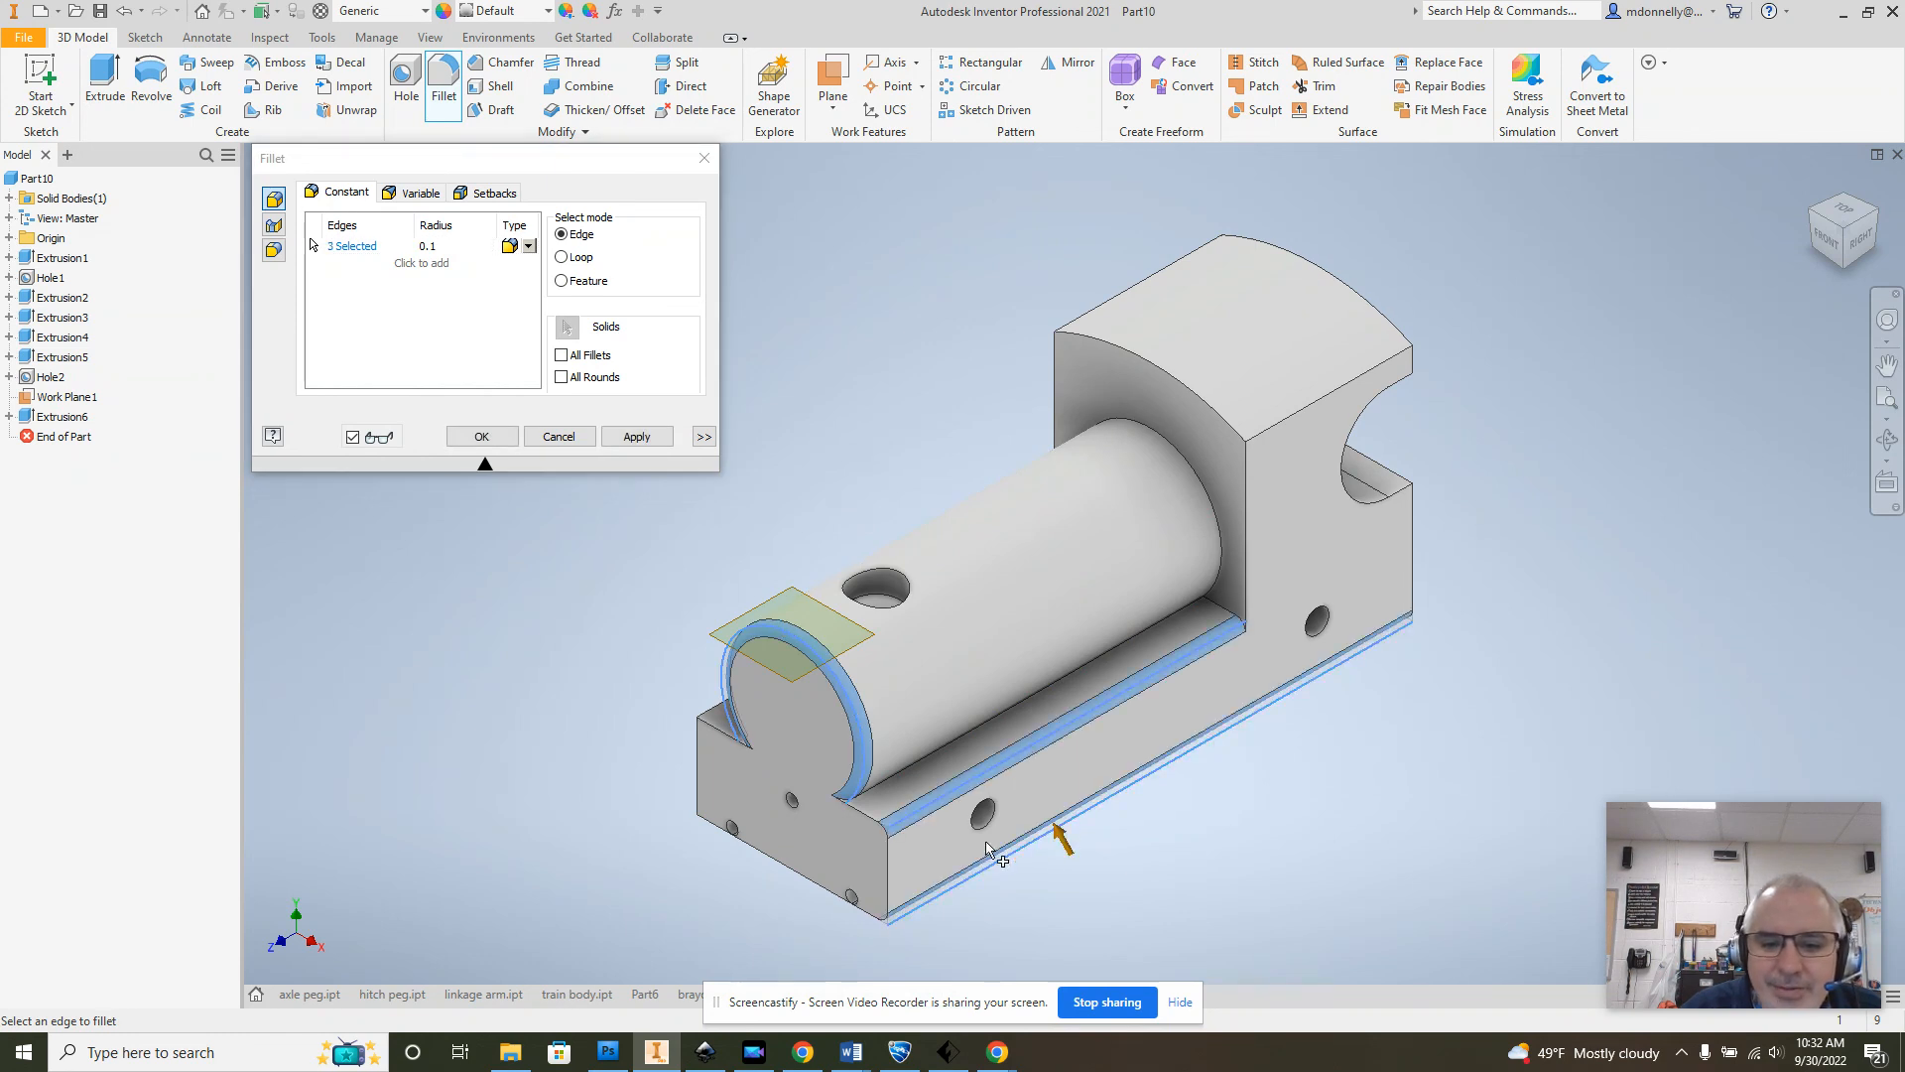
click(888, 854)
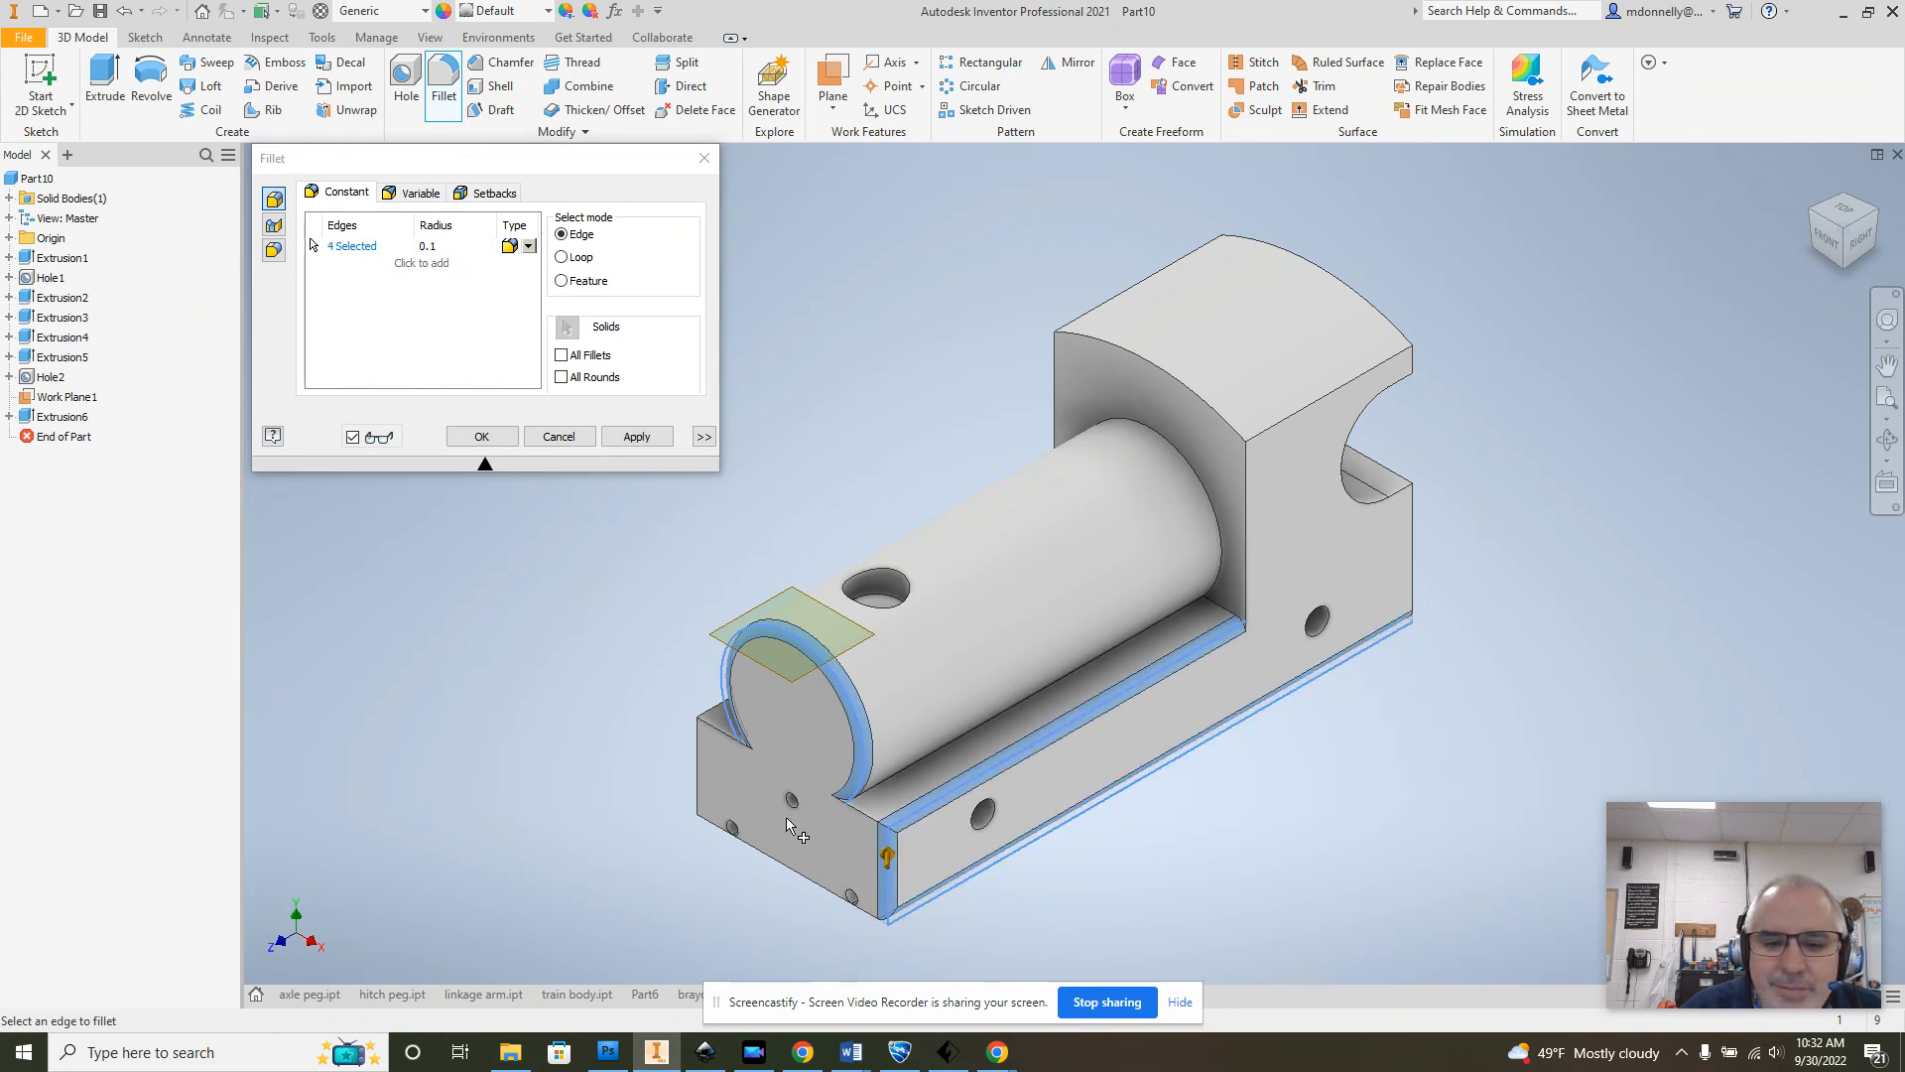
click(702, 774)
click(850, 790)
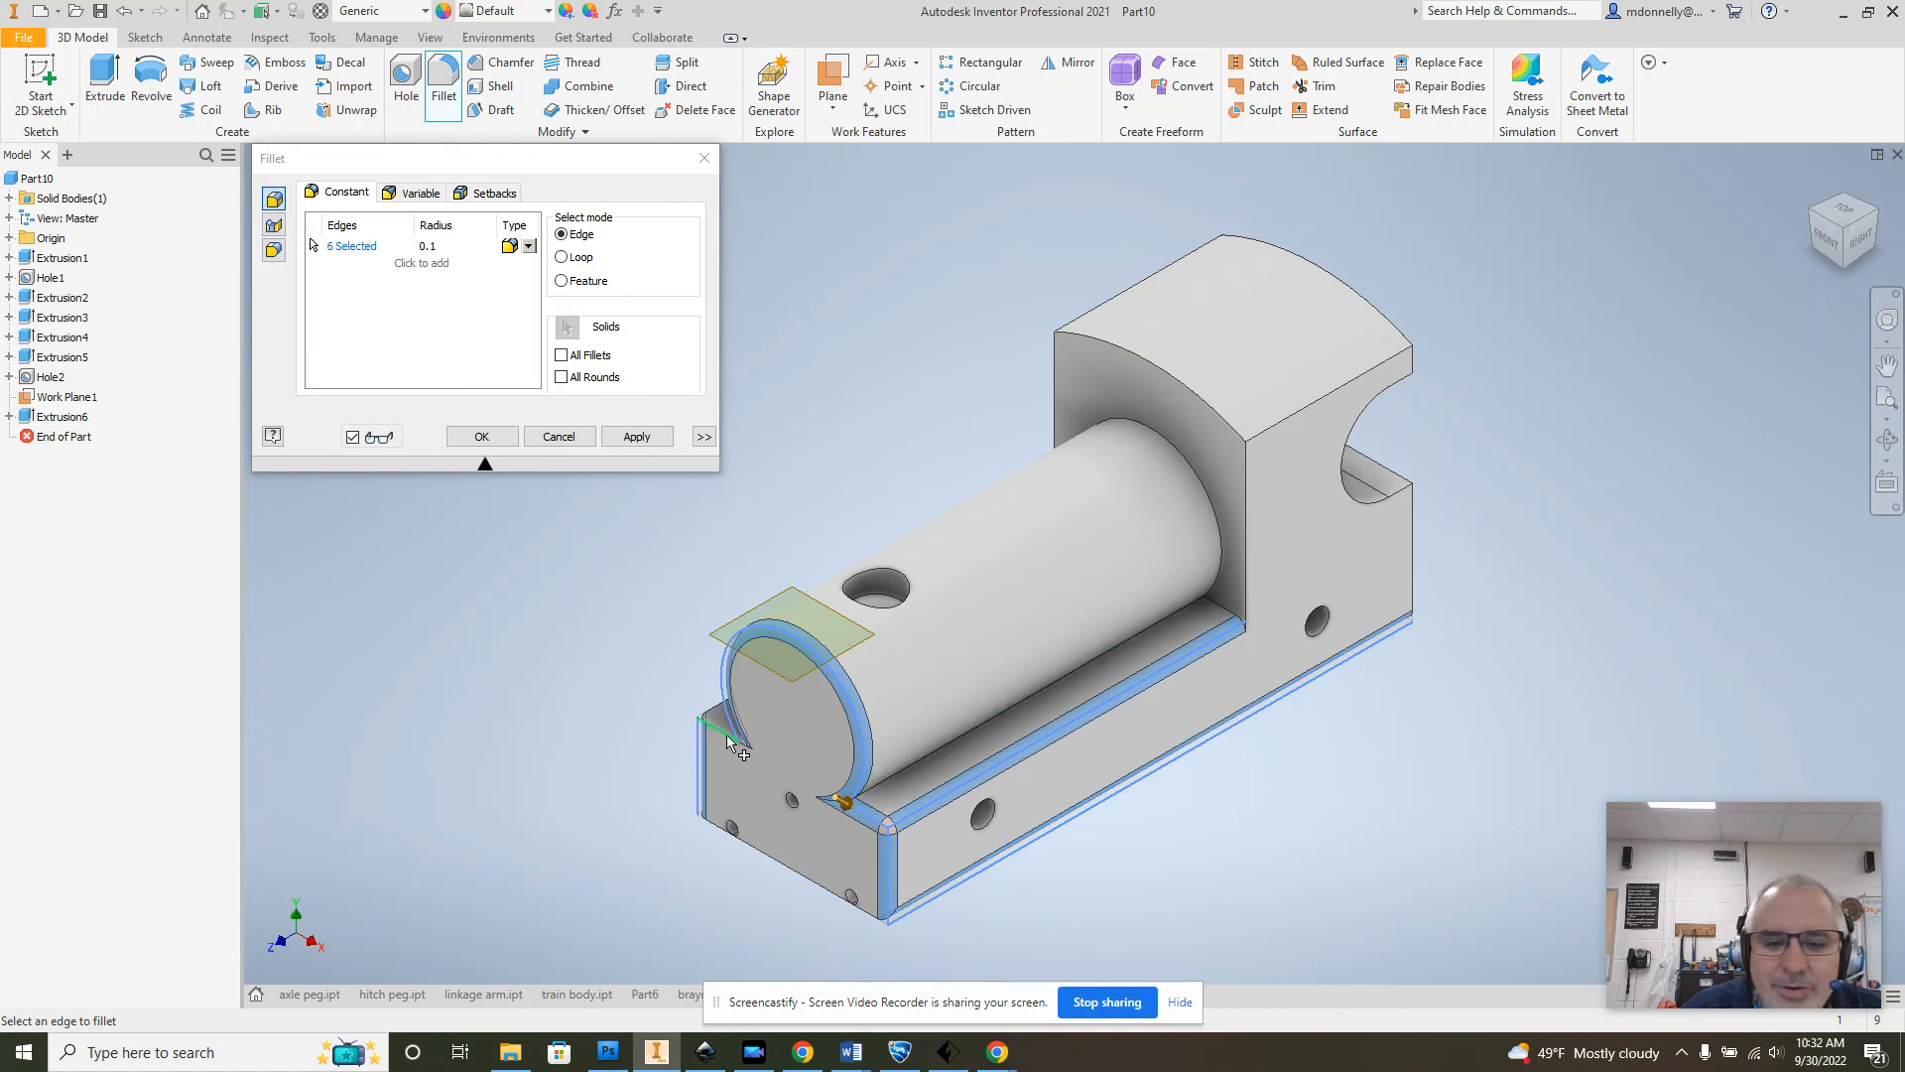
click(720, 718)
click(716, 710)
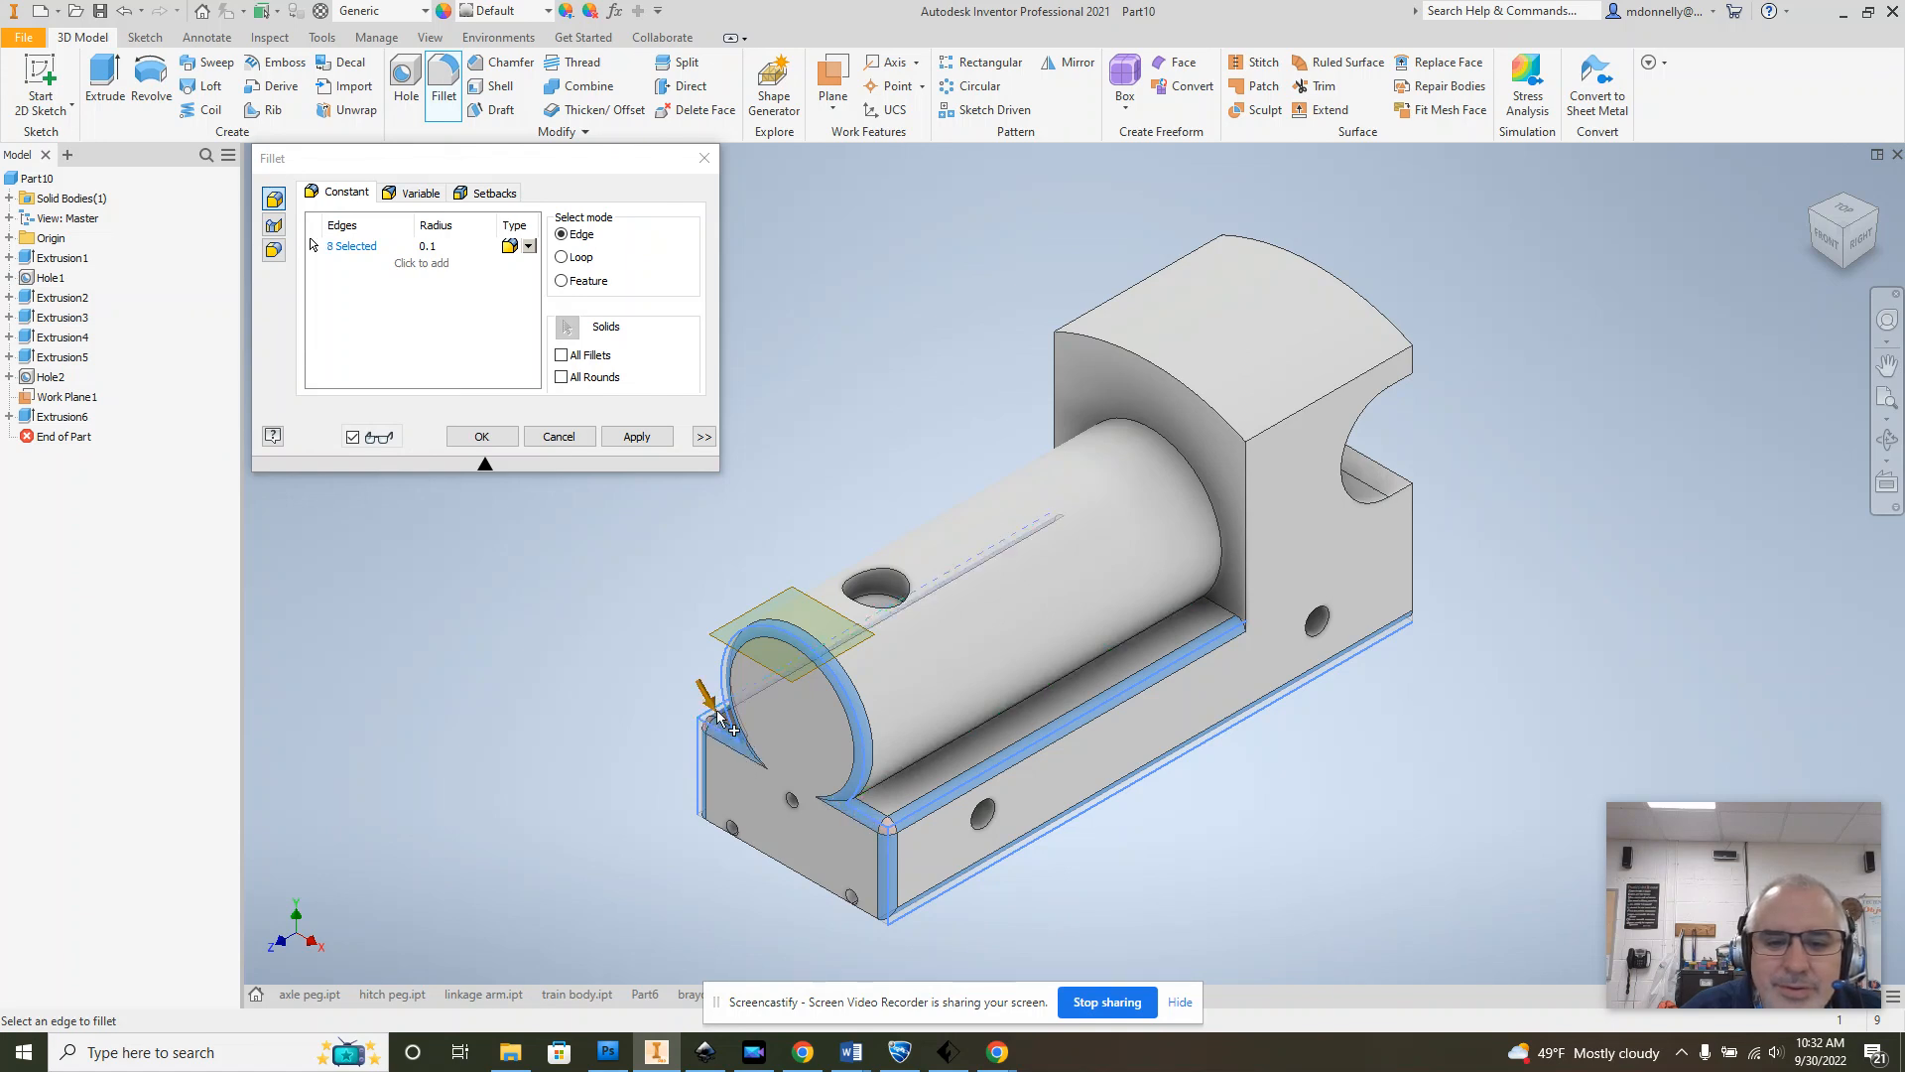
Step: Add the cab's front arc, both front vertical edges, both roof side edges and the rear roof arc to the 0.1 in fillet
click(1248, 560)
click(1222, 415)
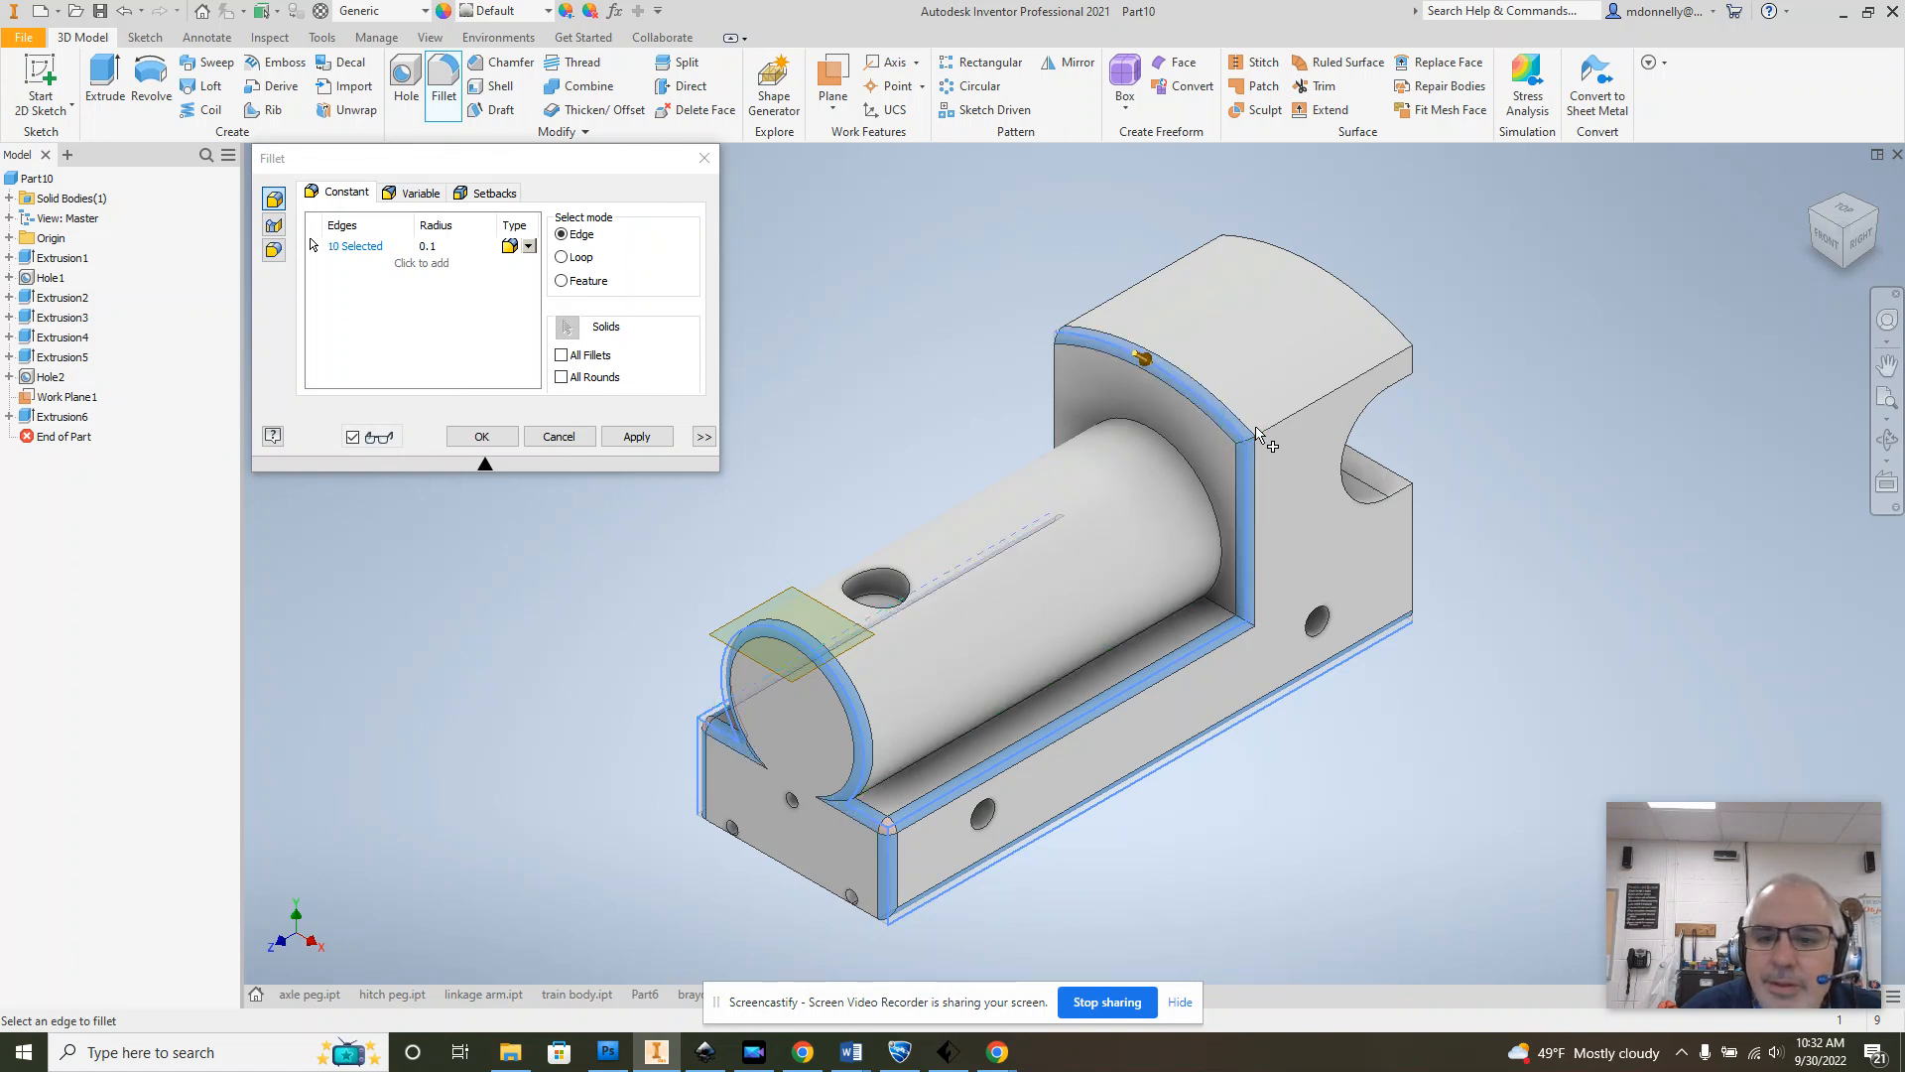
click(1270, 429)
click(1094, 307)
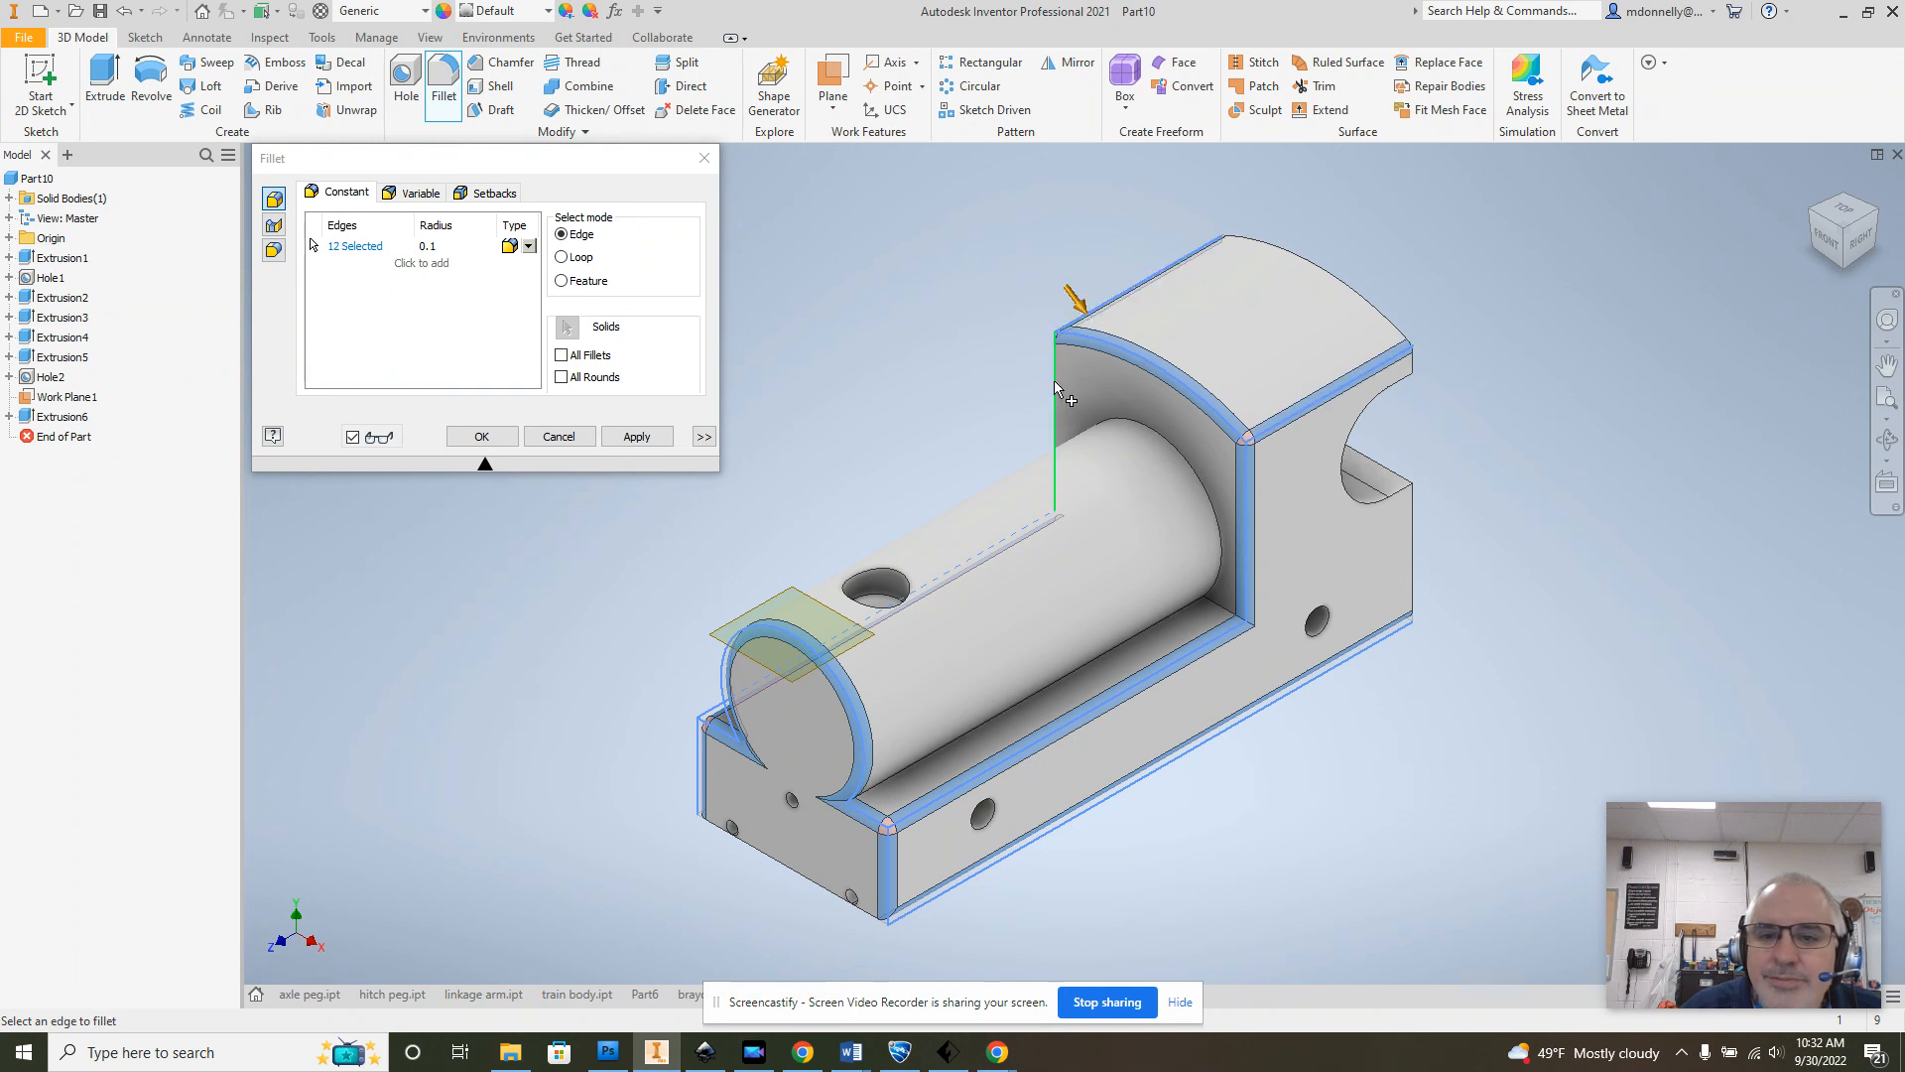
click(1059, 357)
click(1384, 314)
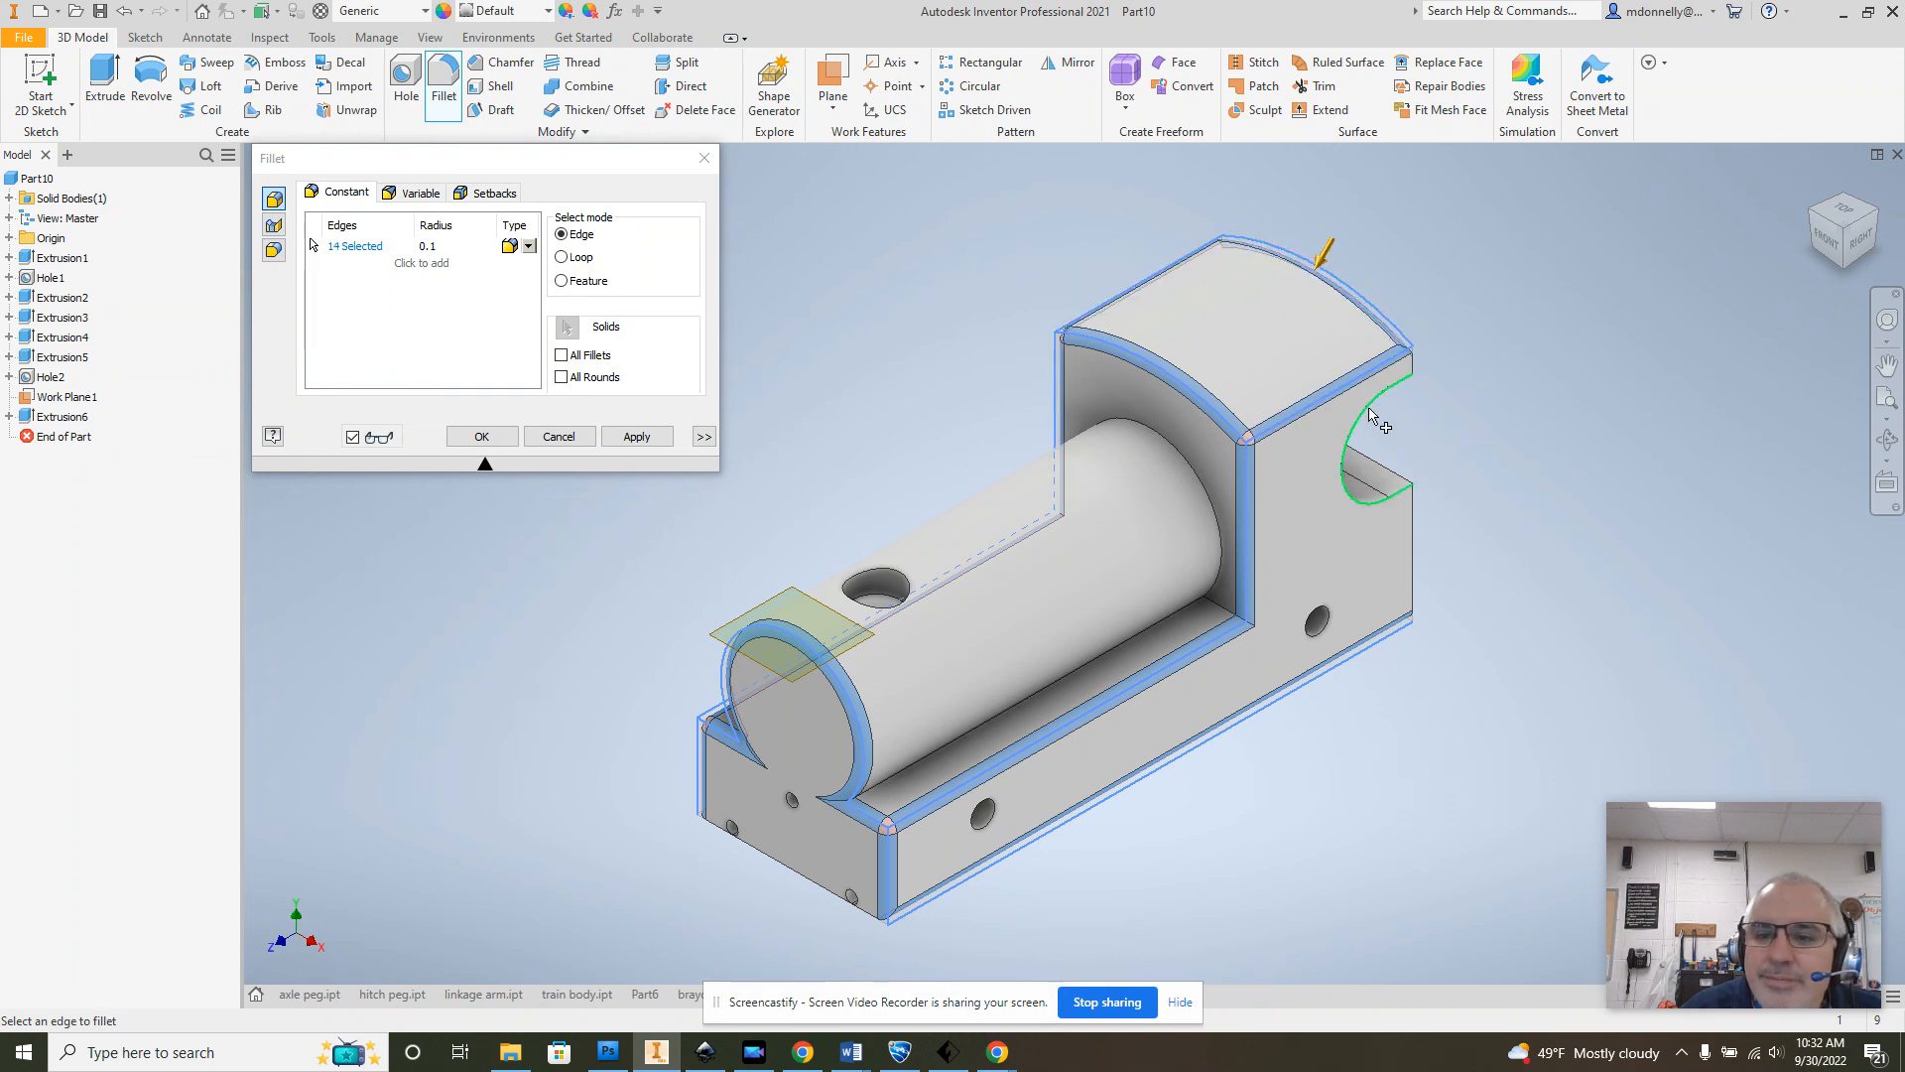
Step: Add one side's curved notch edge, both rear vertical edges, the notch's upper and lower rear edges and the bottom rear edge to the fillet
click(1367, 406)
click(1409, 526)
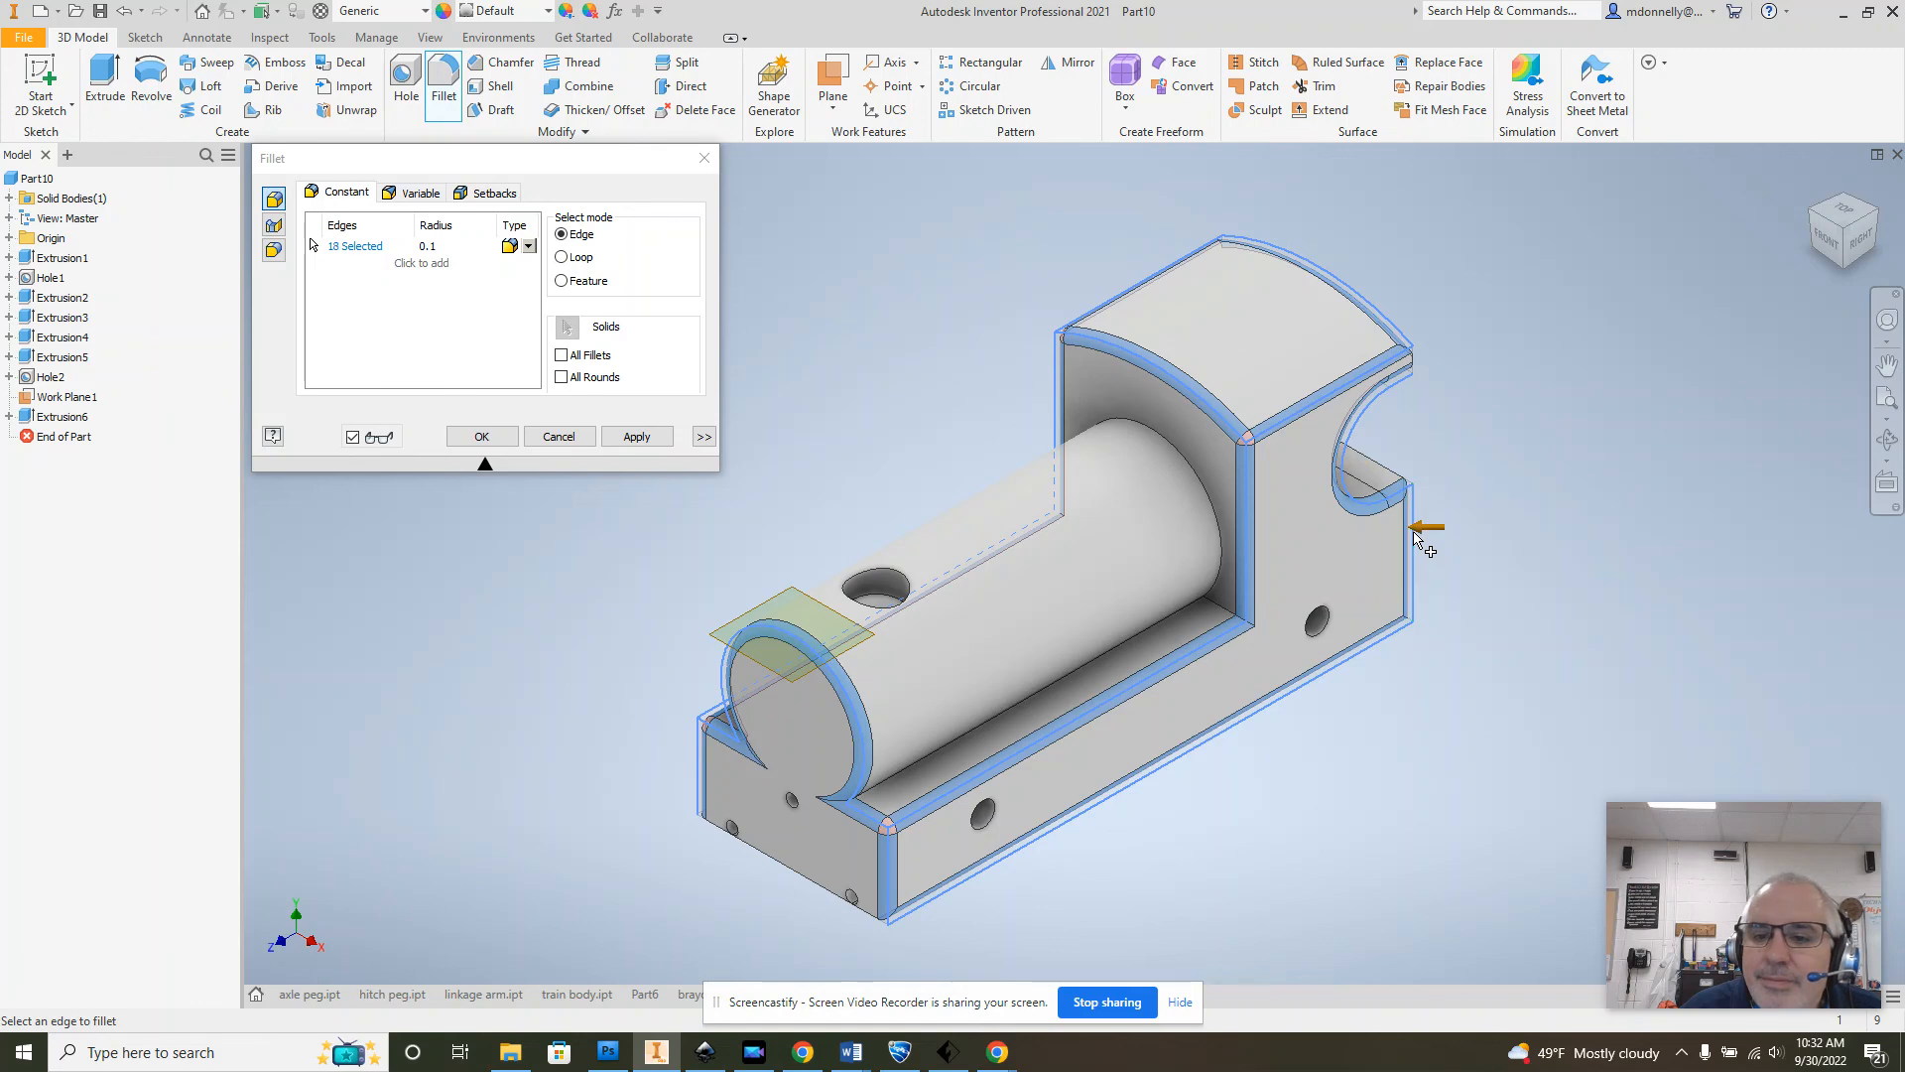
click(1876, 220)
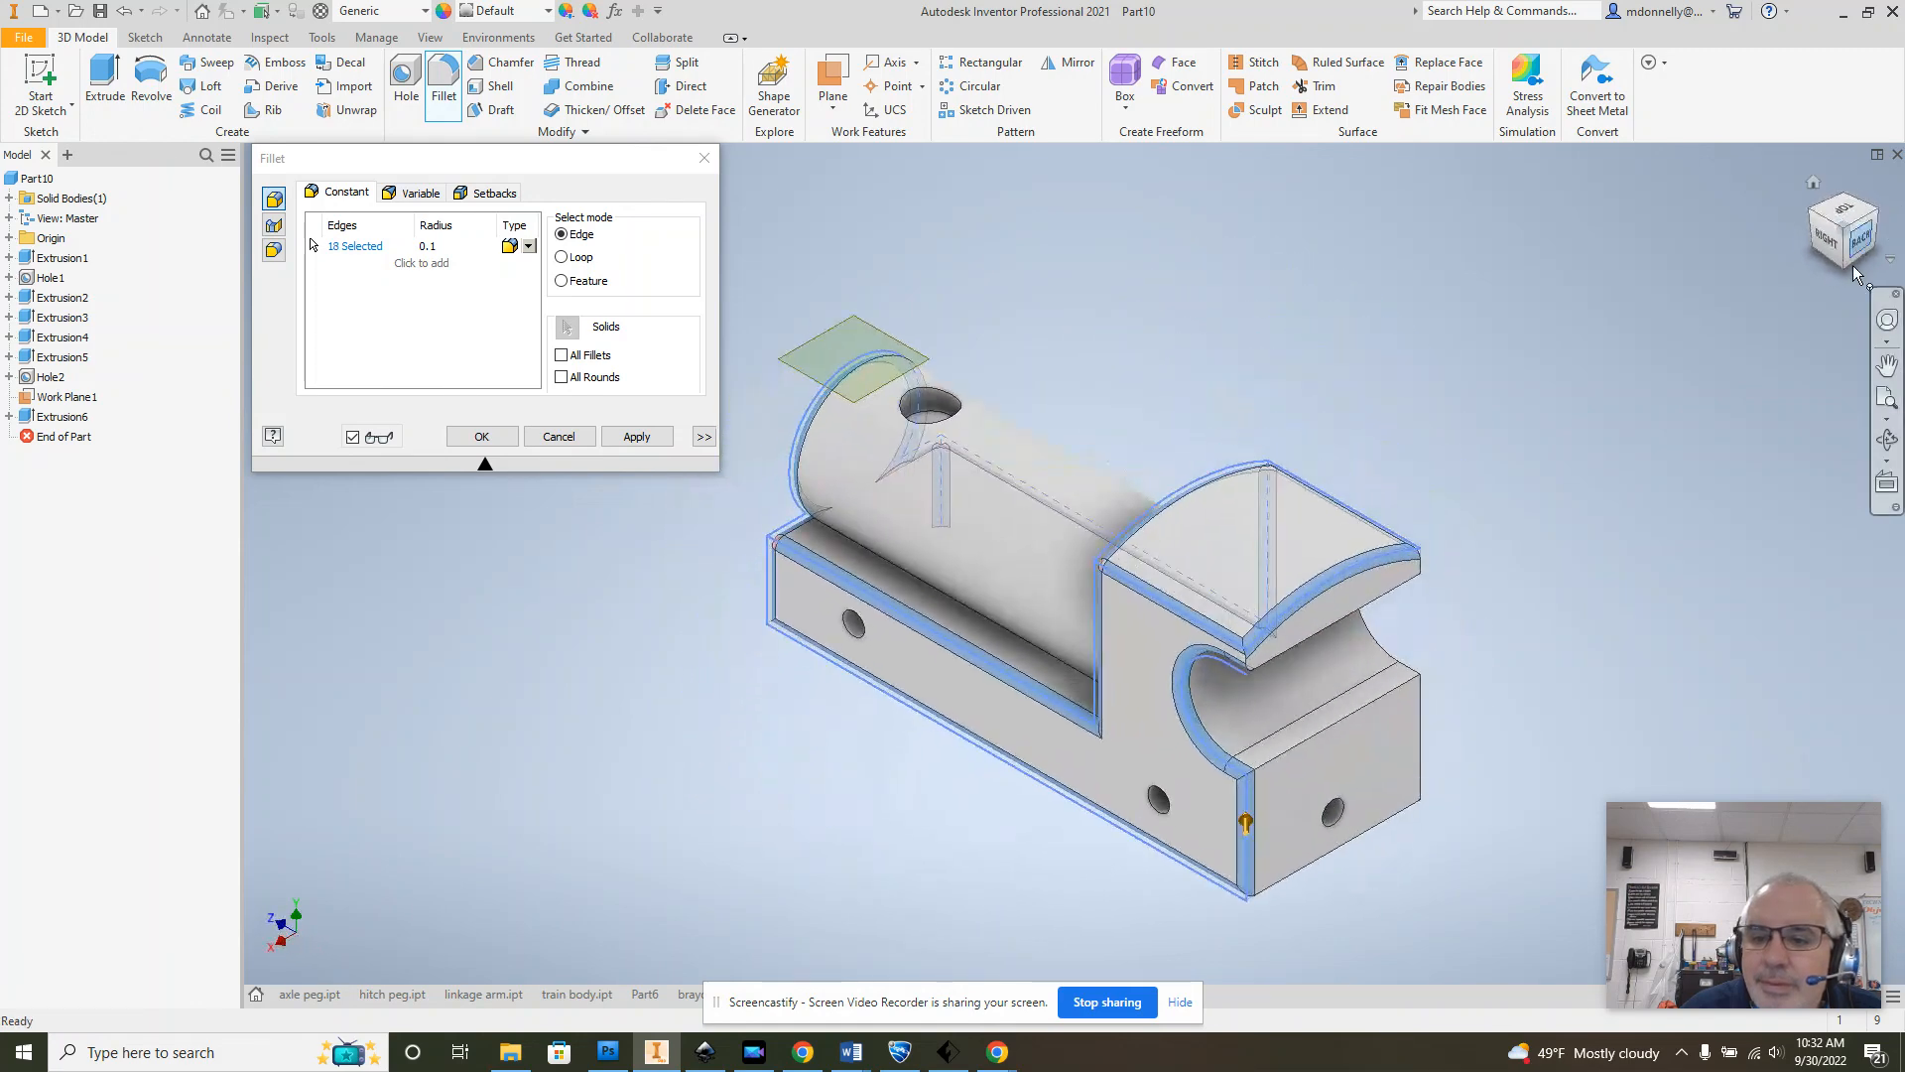
click(1357, 715)
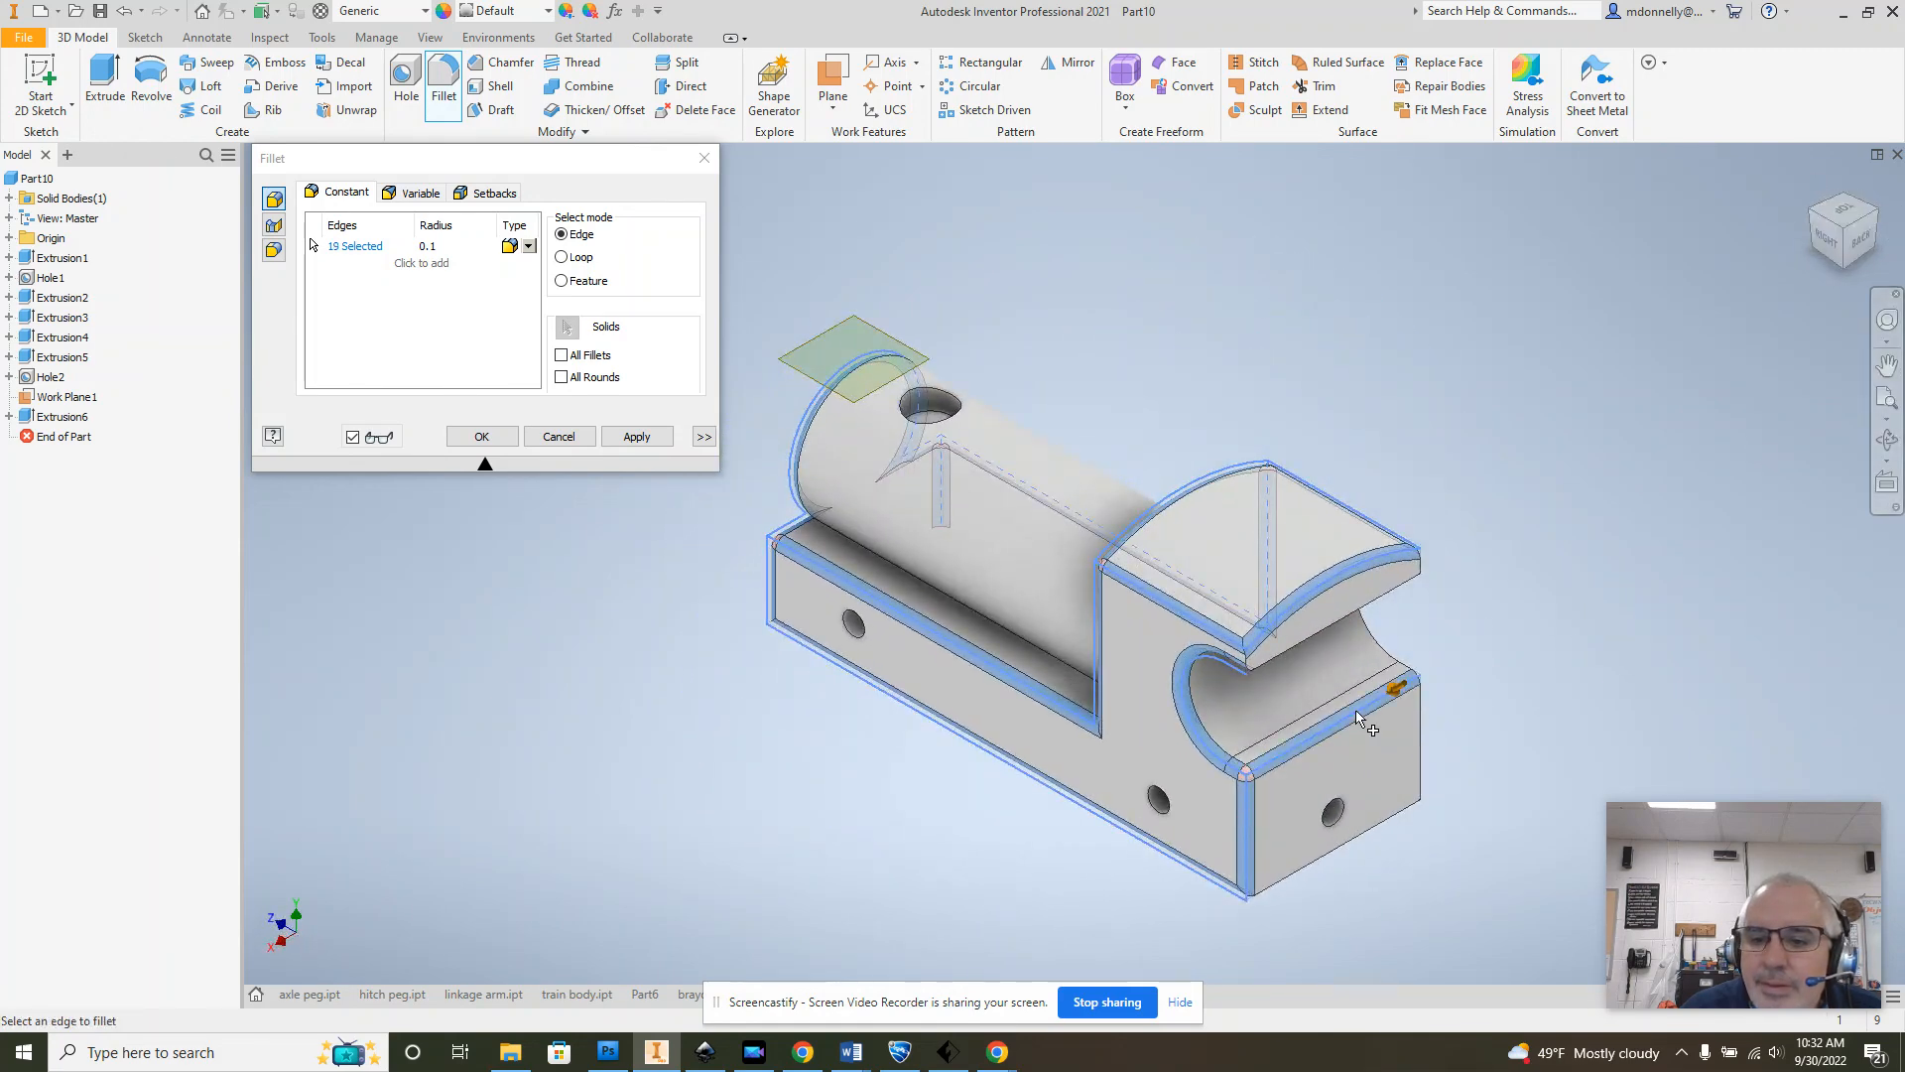
click(1357, 635)
click(1420, 737)
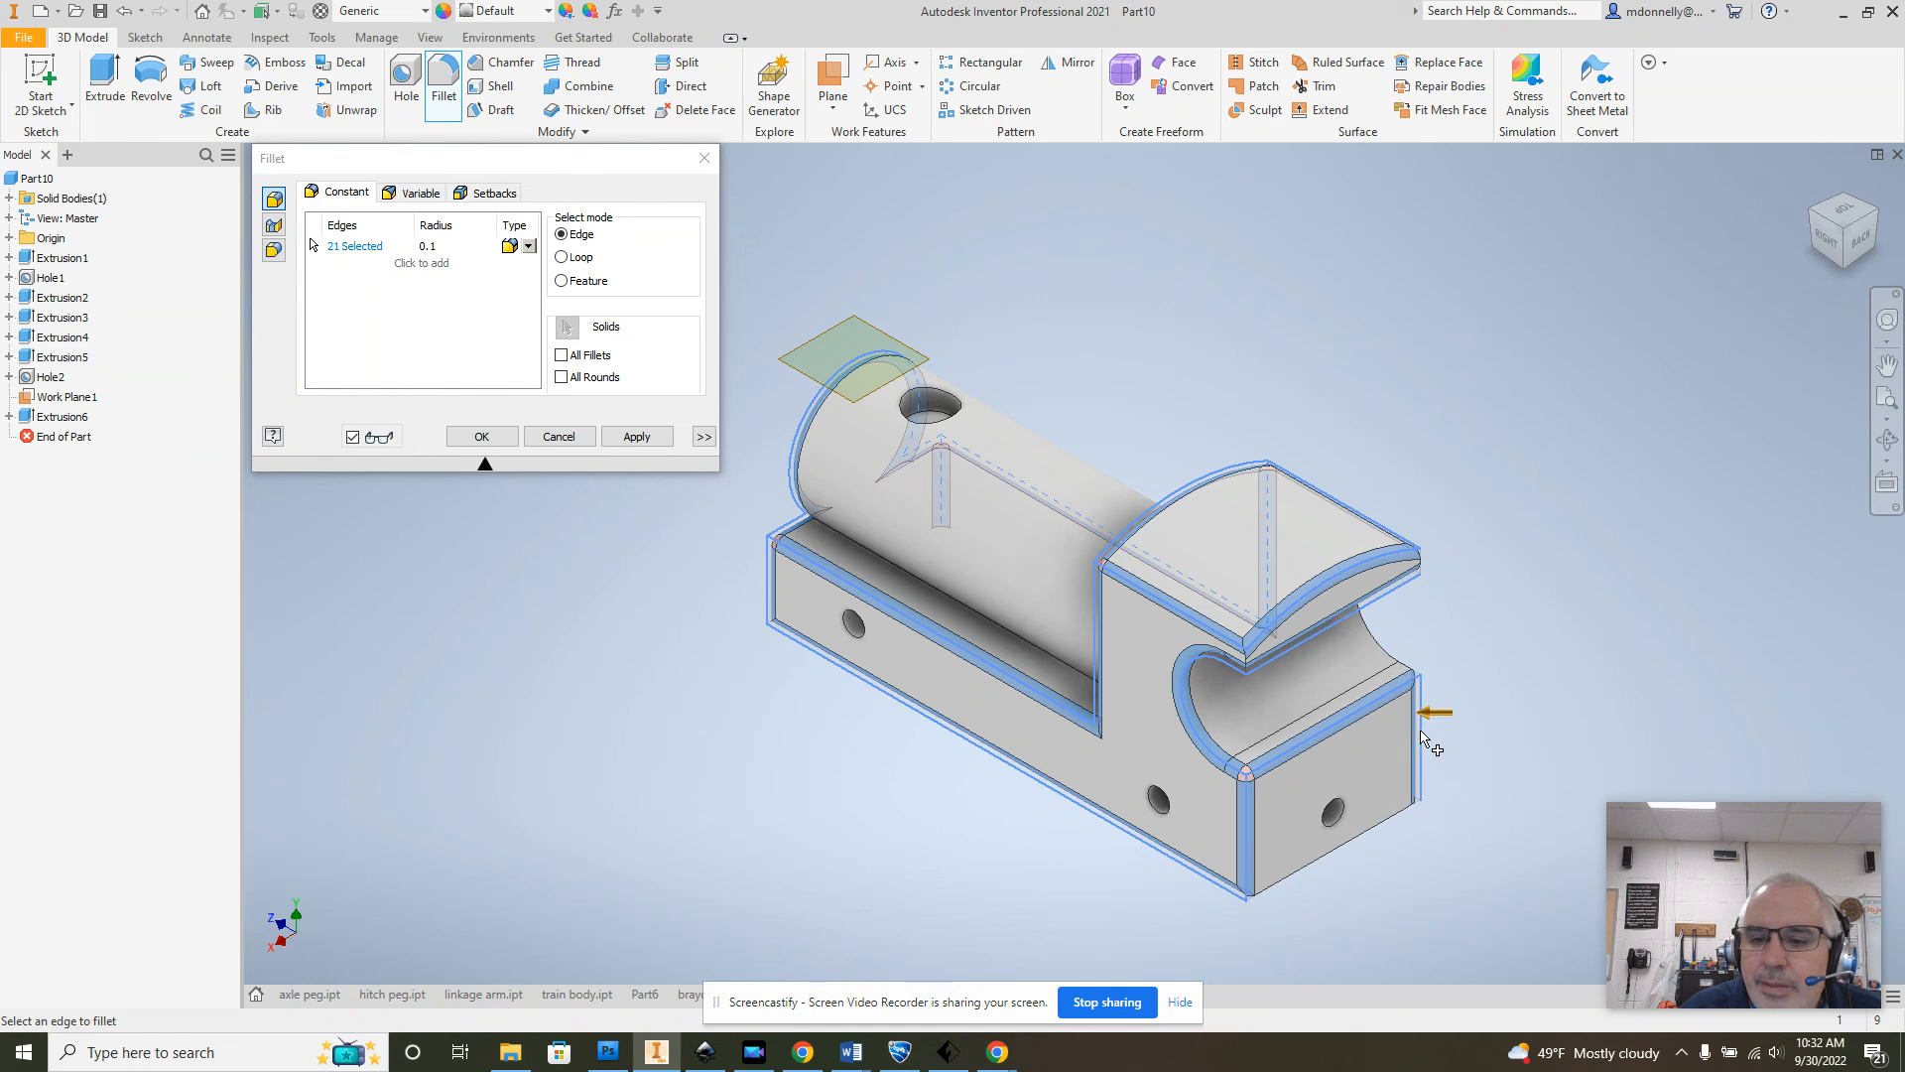
click(1377, 816)
Step: Add the opposite side's bottom long edge and curved notch edge to the selection and apply the 0.1 in fillet
click(1885, 238)
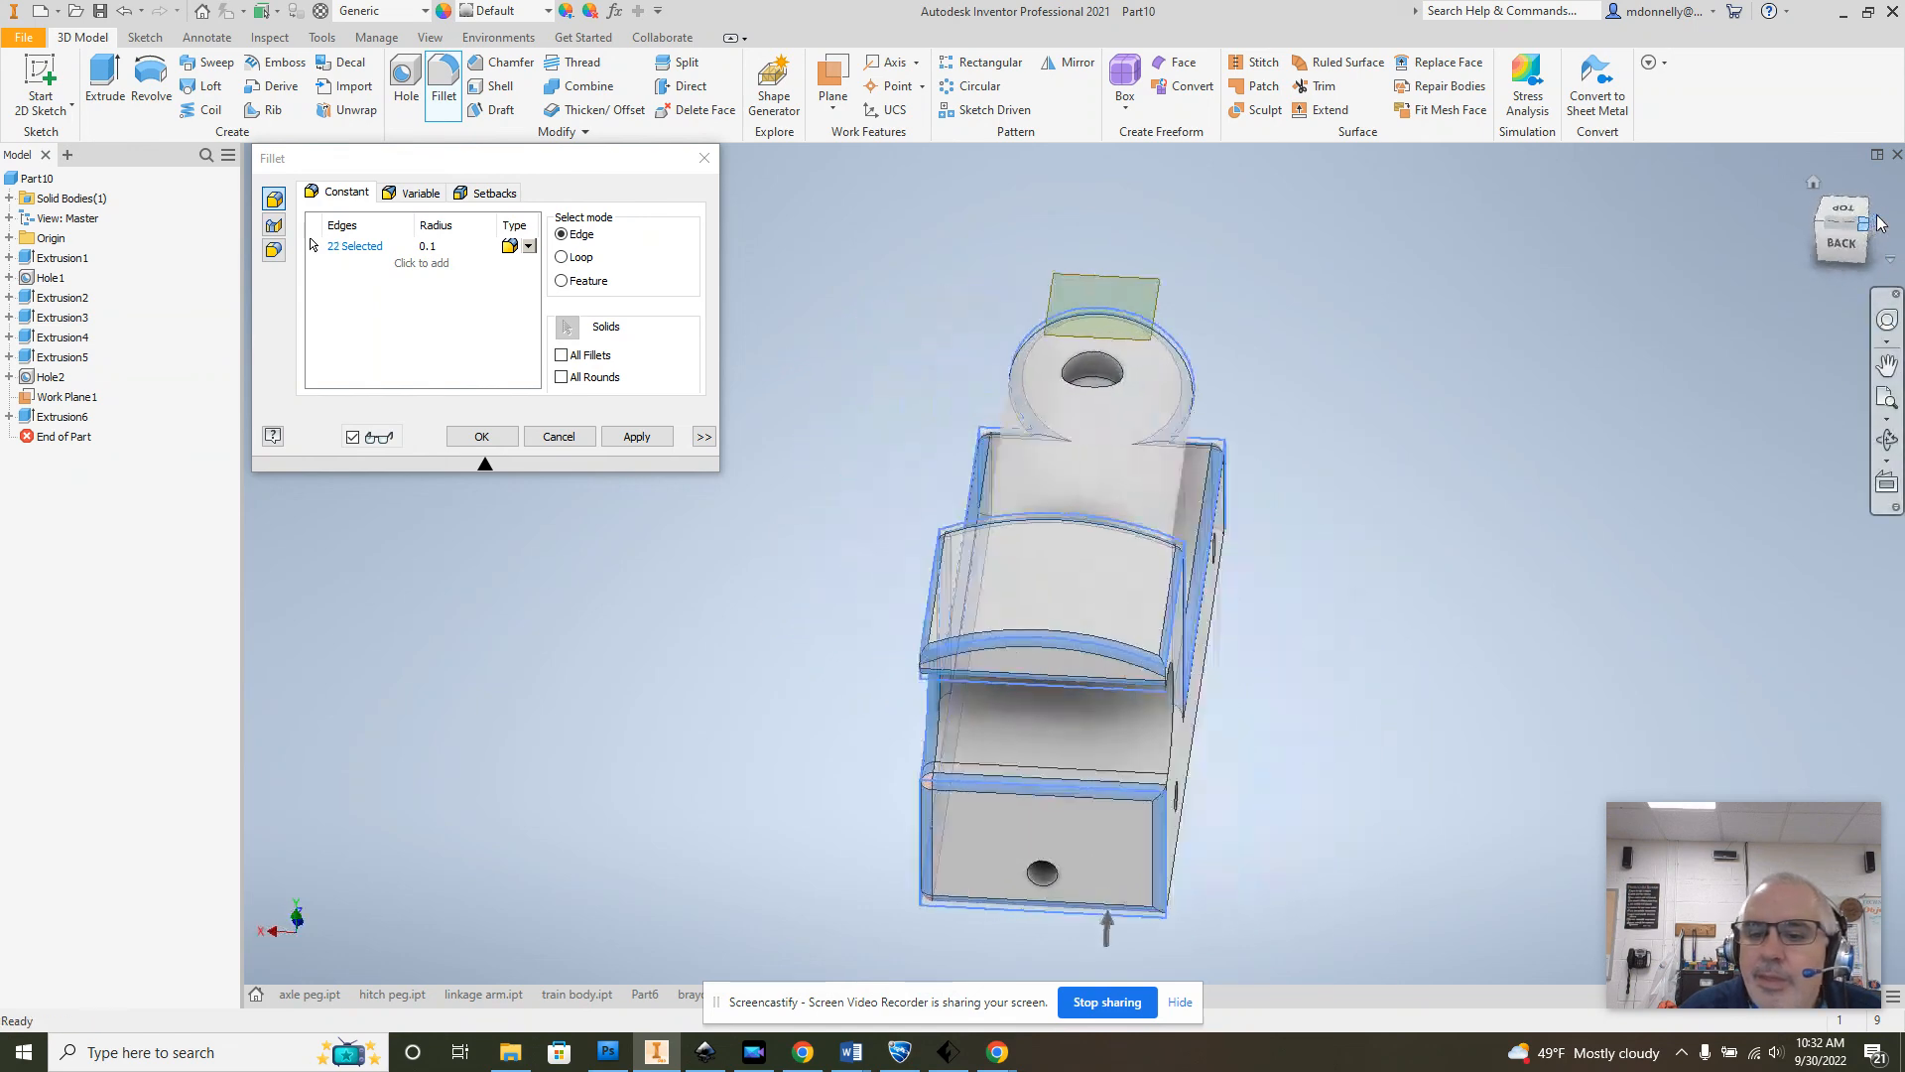
click(1219, 714)
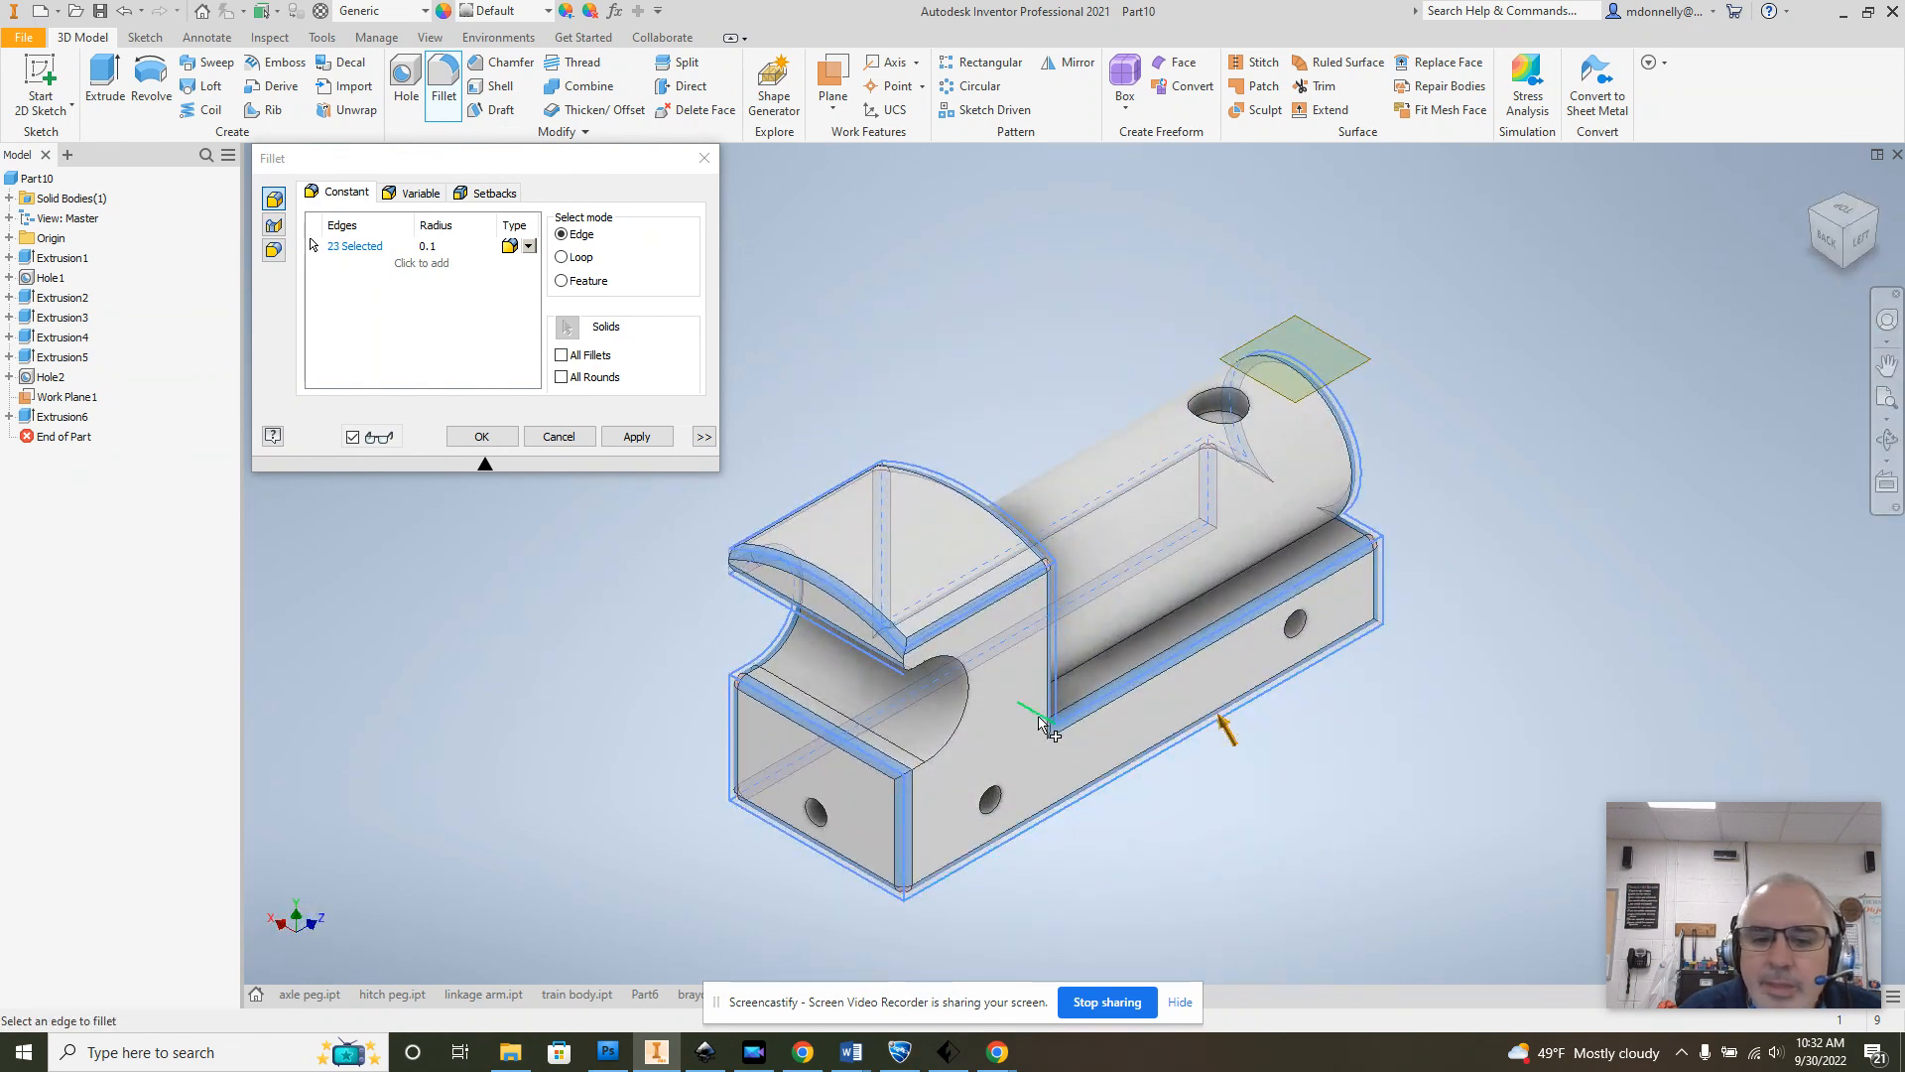
click(970, 708)
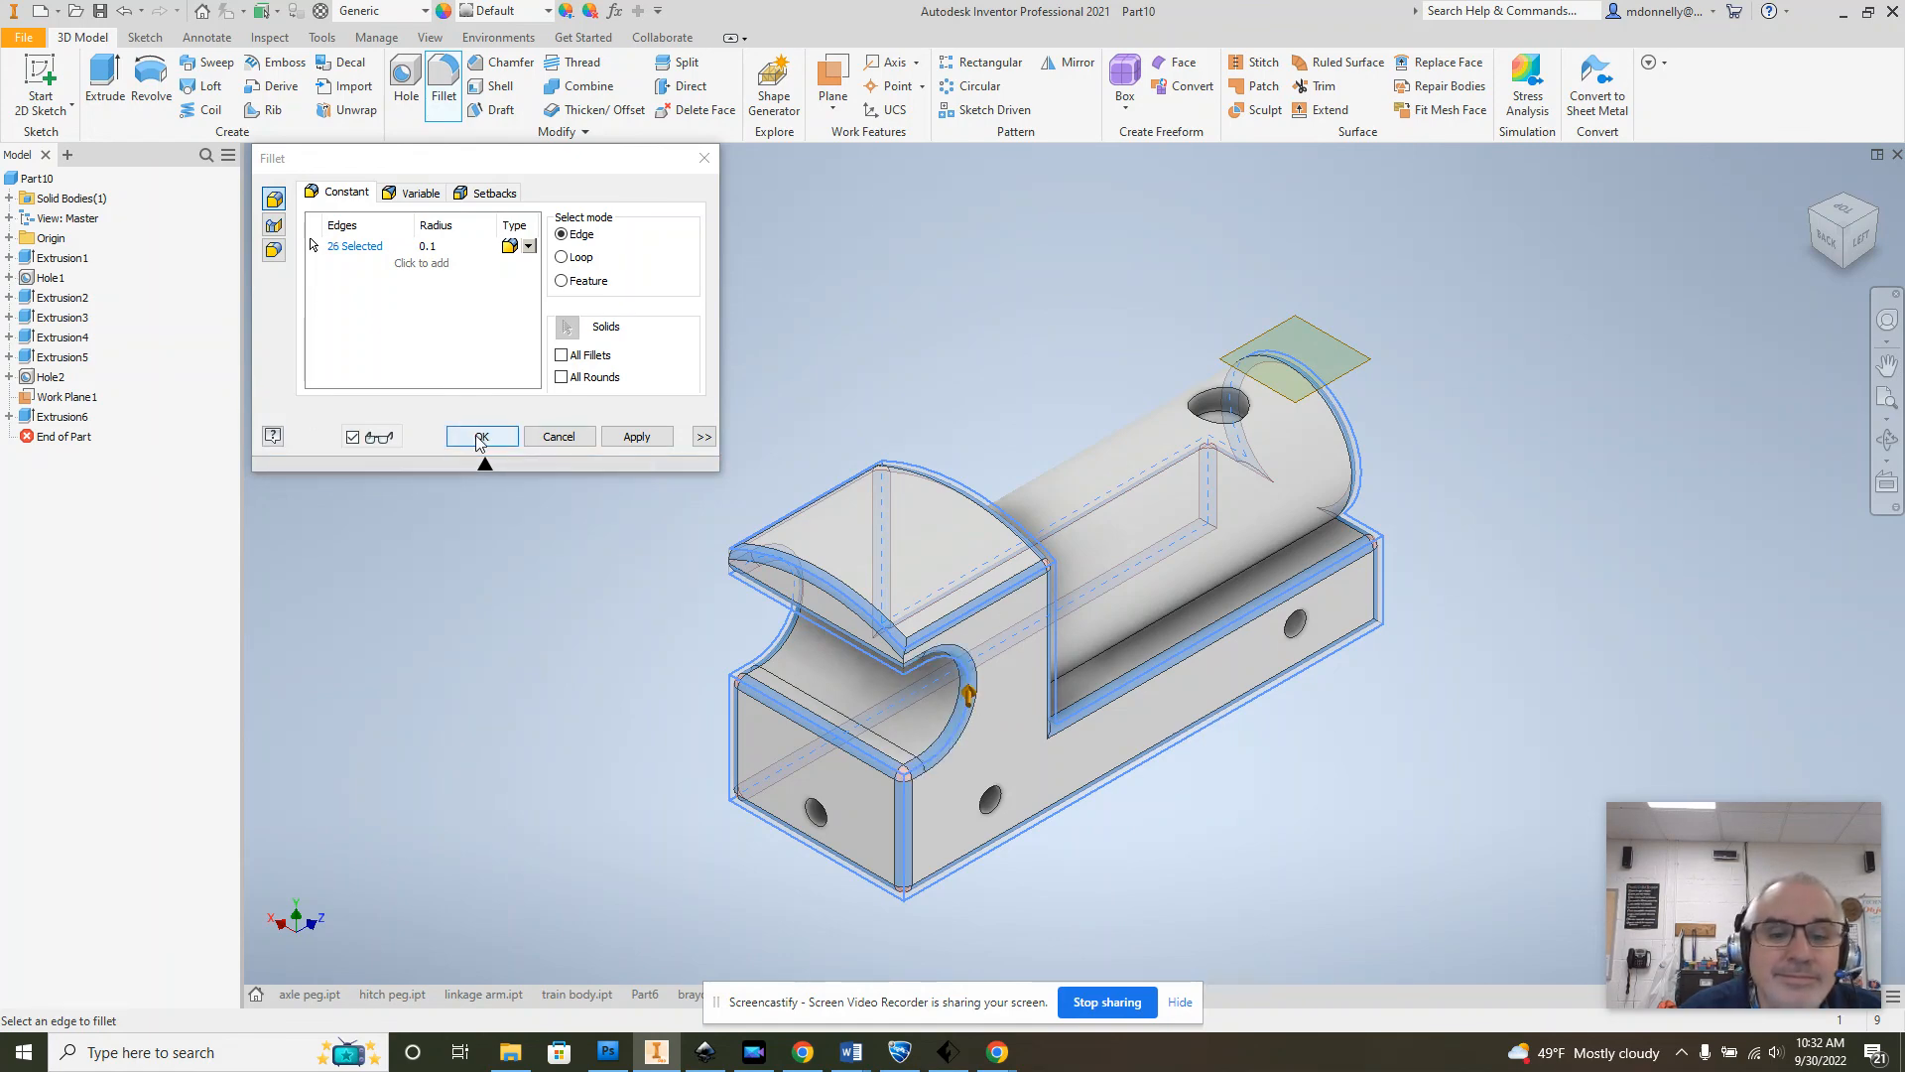
click(479, 437)
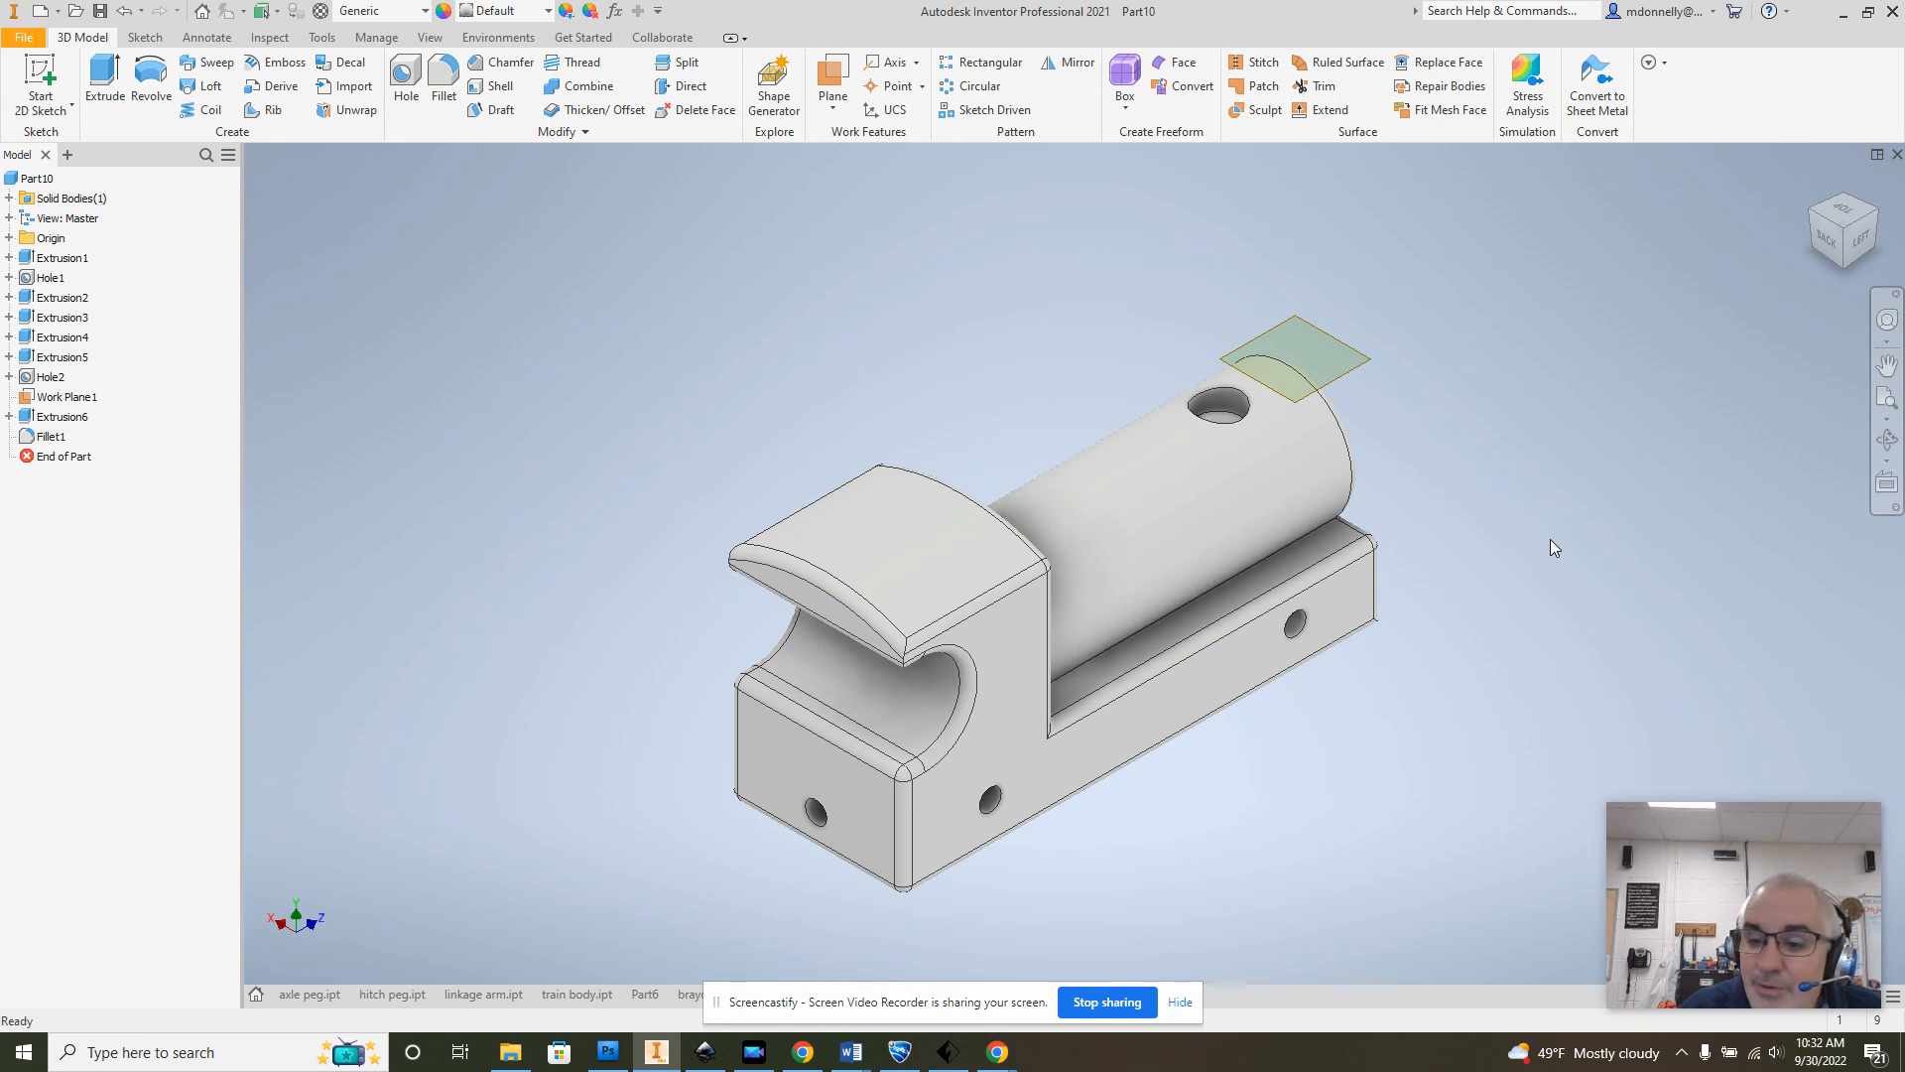